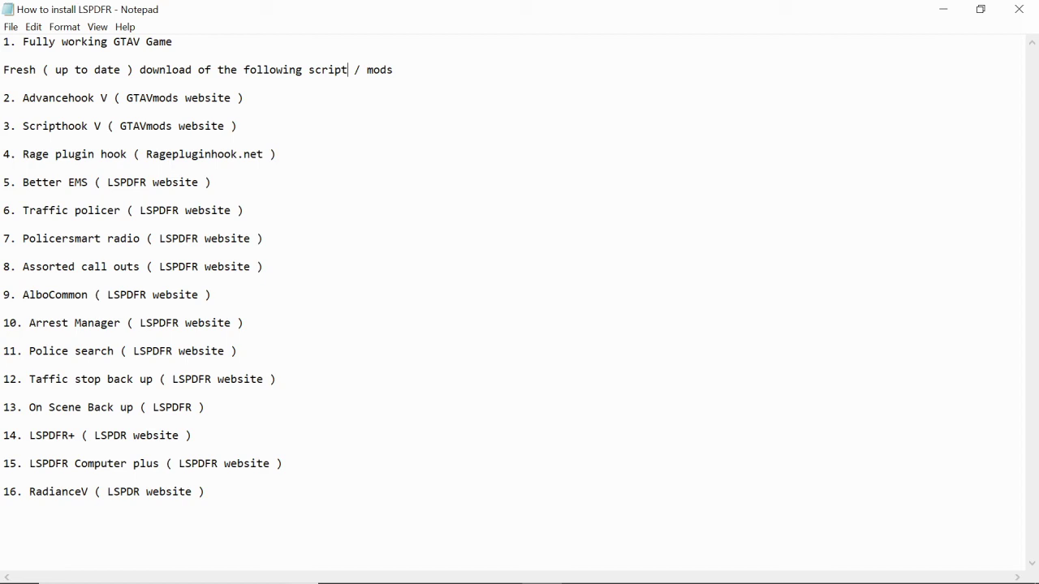
Step: Dismiss the save prompt of the How to install LSPDFR note and minimize its window
left_click(1021, 10)
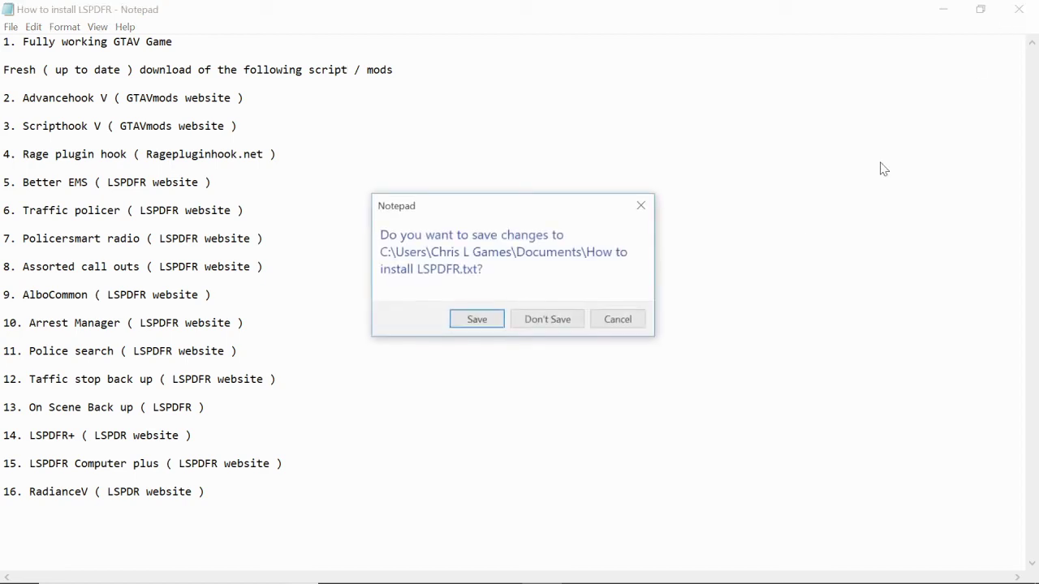
left_click(642, 205)
left_click(944, 10)
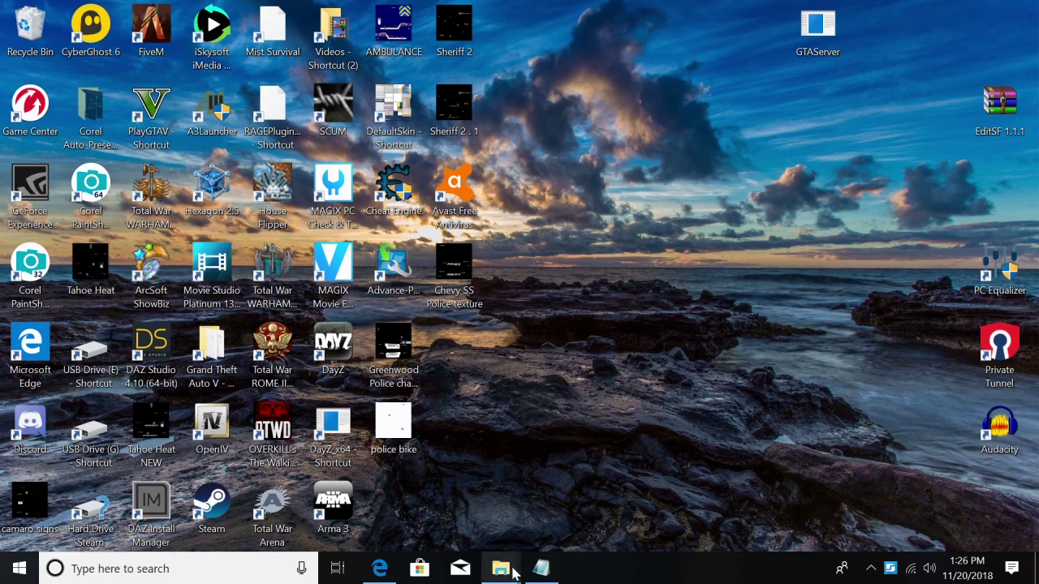
Step: Switch to the USB Drive (E:) File Explorer window and show This PC in it at full-screen size
mouse_move(504, 573)
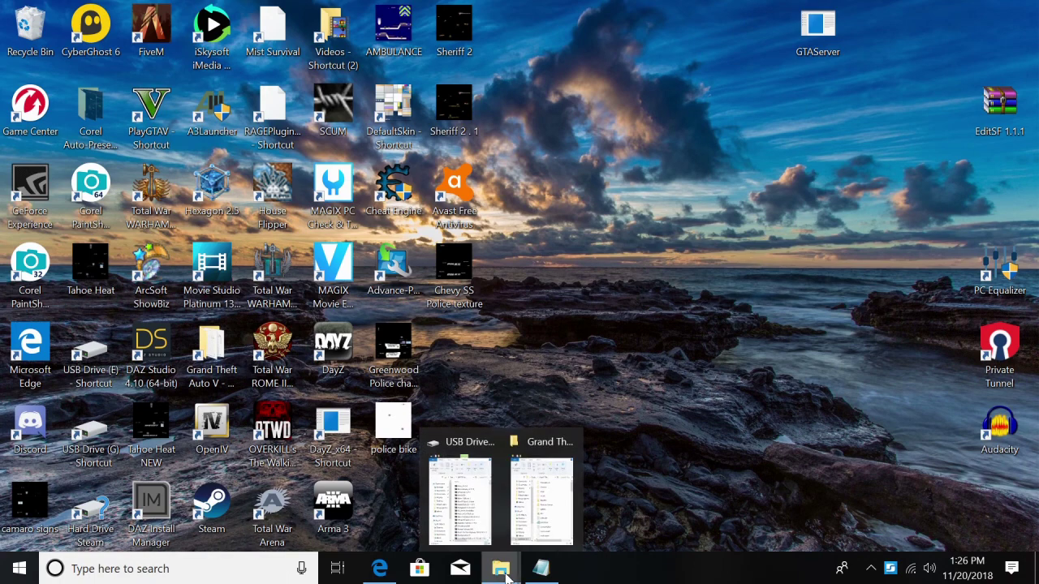
left_click(461, 499)
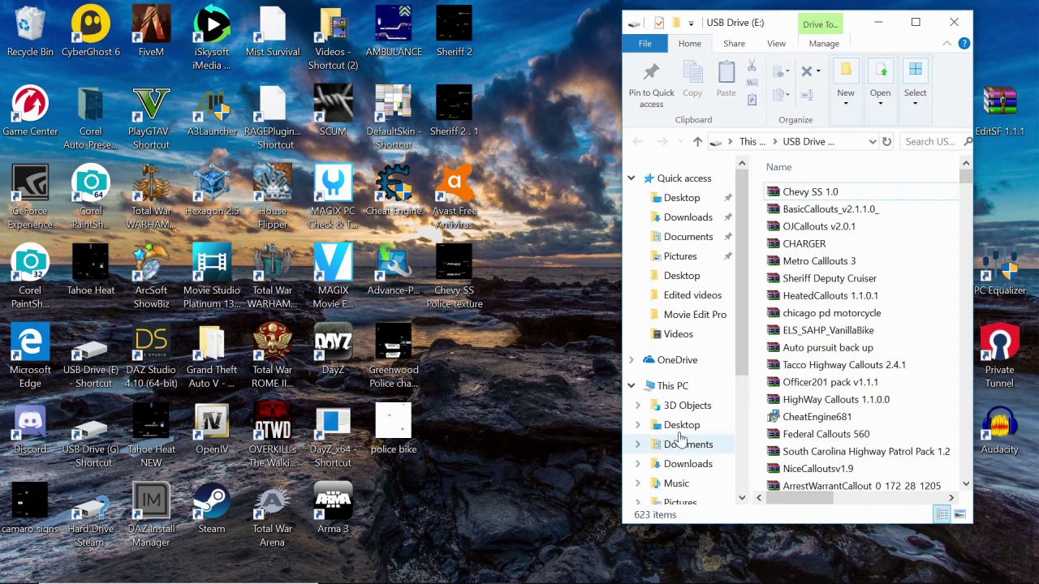
scroll(688, 438, "down", 1)
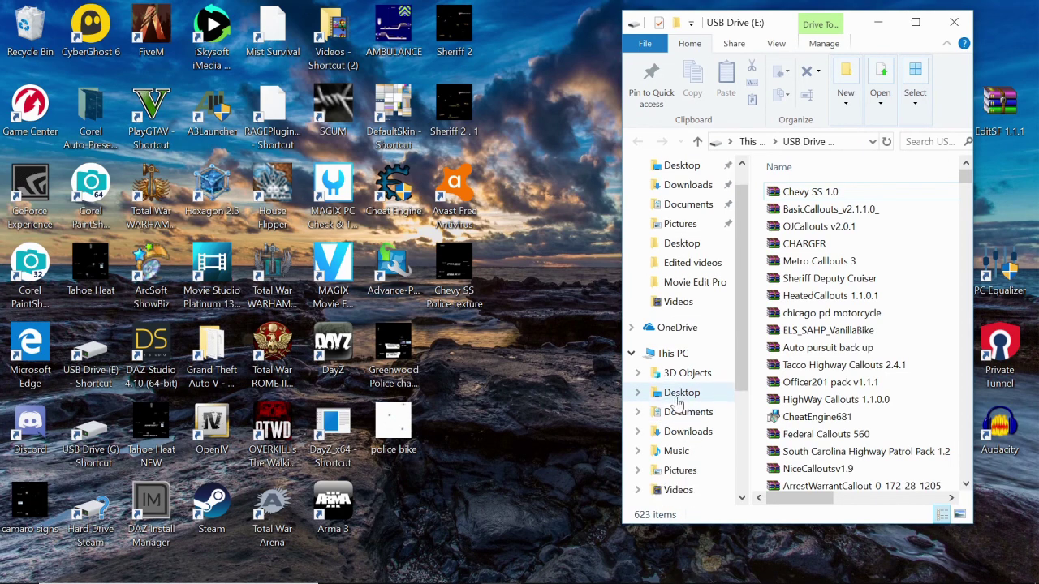
left_click(691, 354)
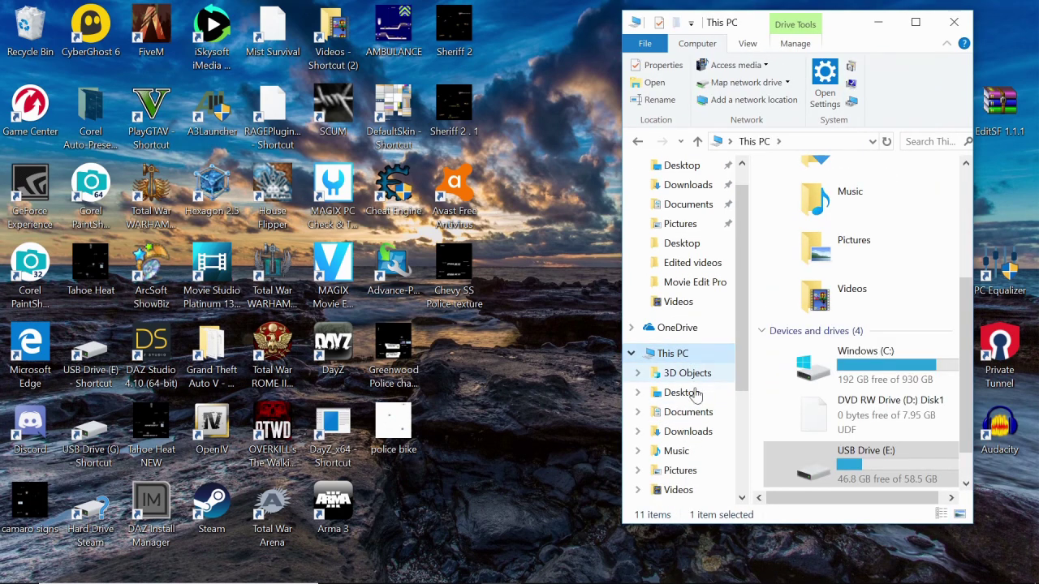
scroll(697, 426, "down", 1)
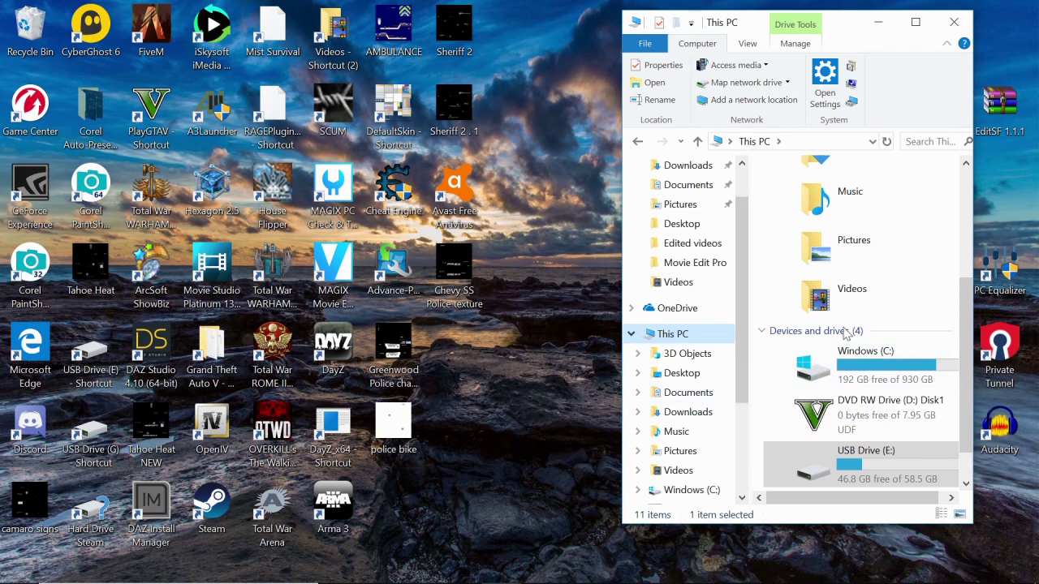
left_click(915, 25)
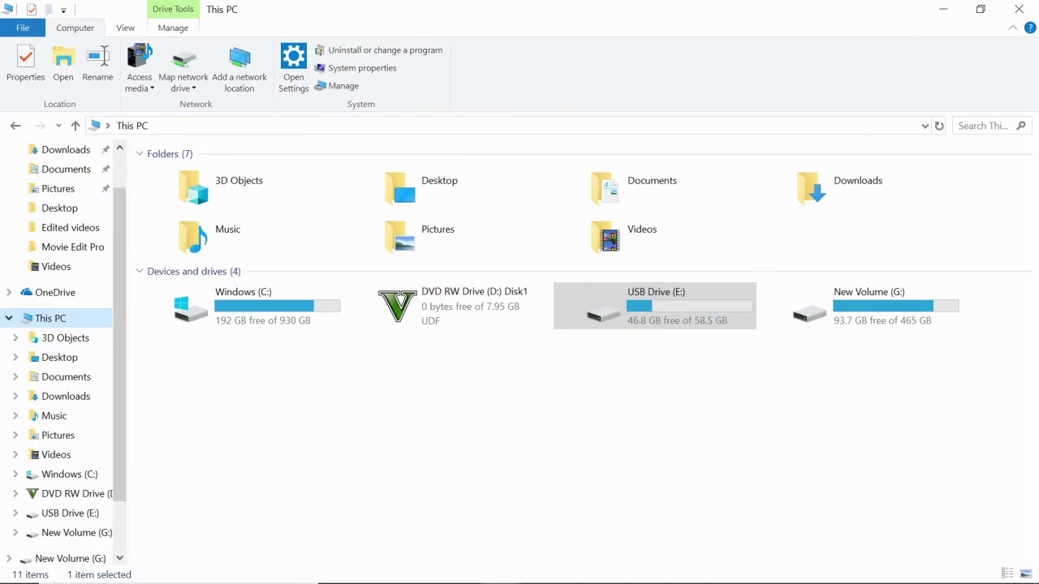
Step: Open the Social Club folder under Program Files (x86), Rockstar Games on the Windows (C:) drive
double_click(256, 315)
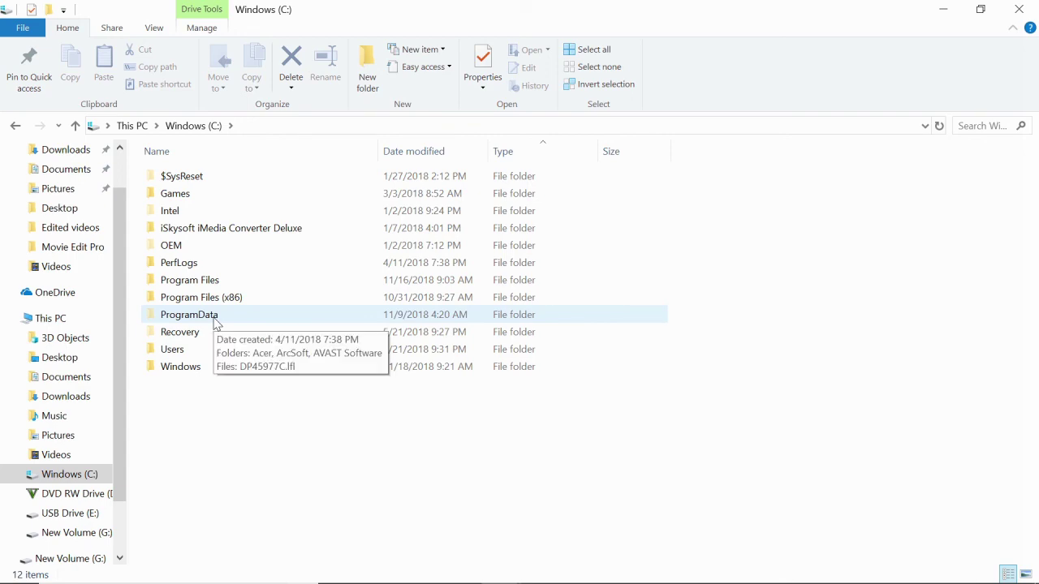
left_click(230, 305)
double_click(230, 300)
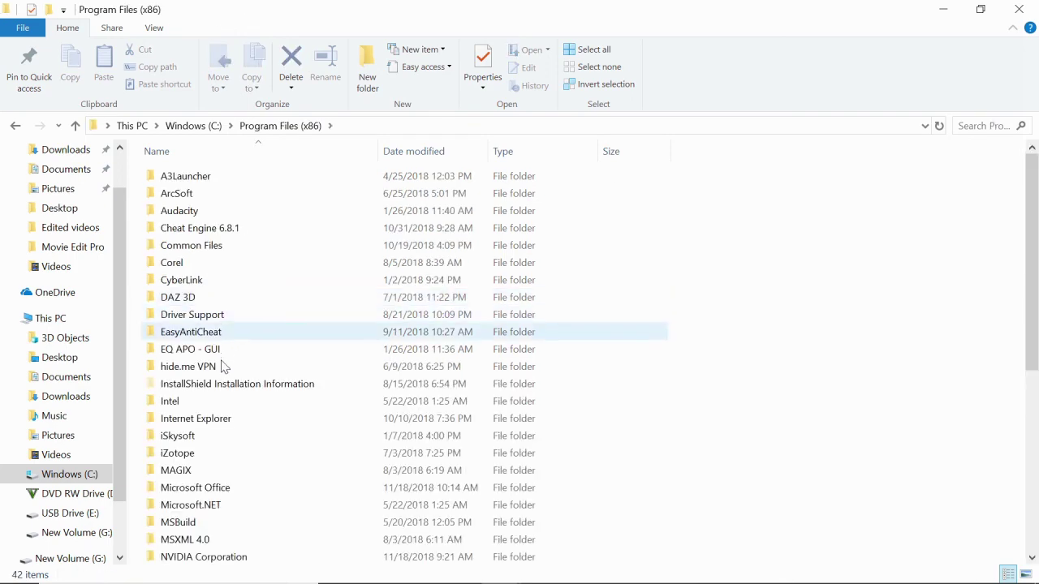
scroll(231, 436, "down", 3)
scroll(231, 436, "down", 4)
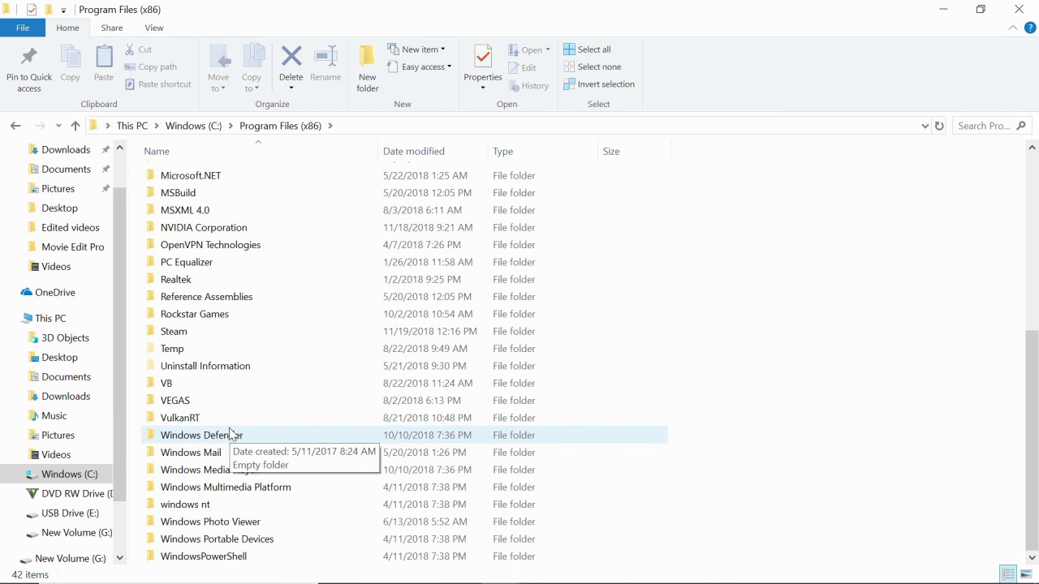
double_click(229, 316)
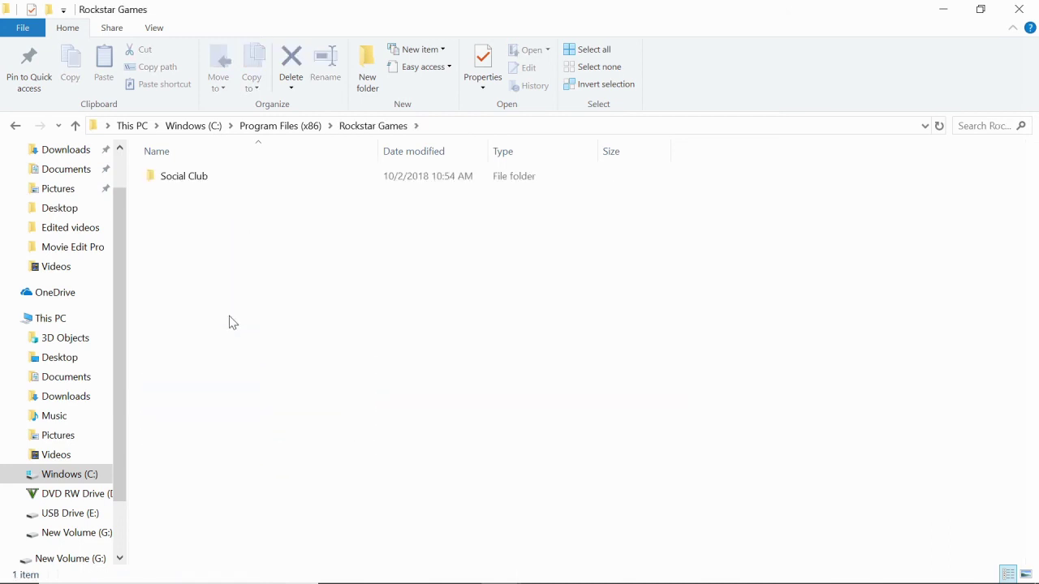
double_click(183, 183)
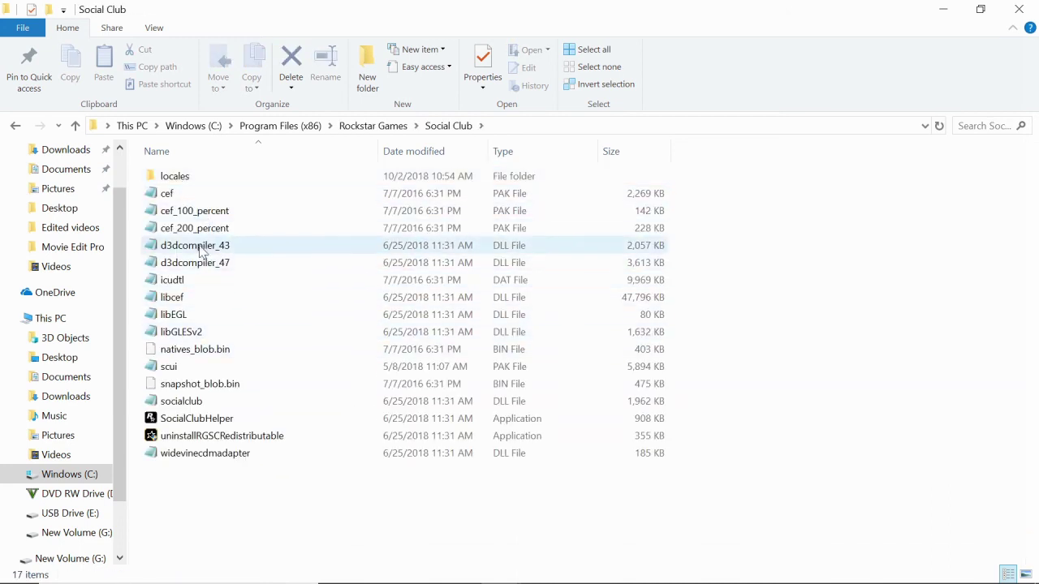
Step: Return to Program Files (x86), look through its folders, and reopen Social Club inside Rockstar Games
left_click(16, 126)
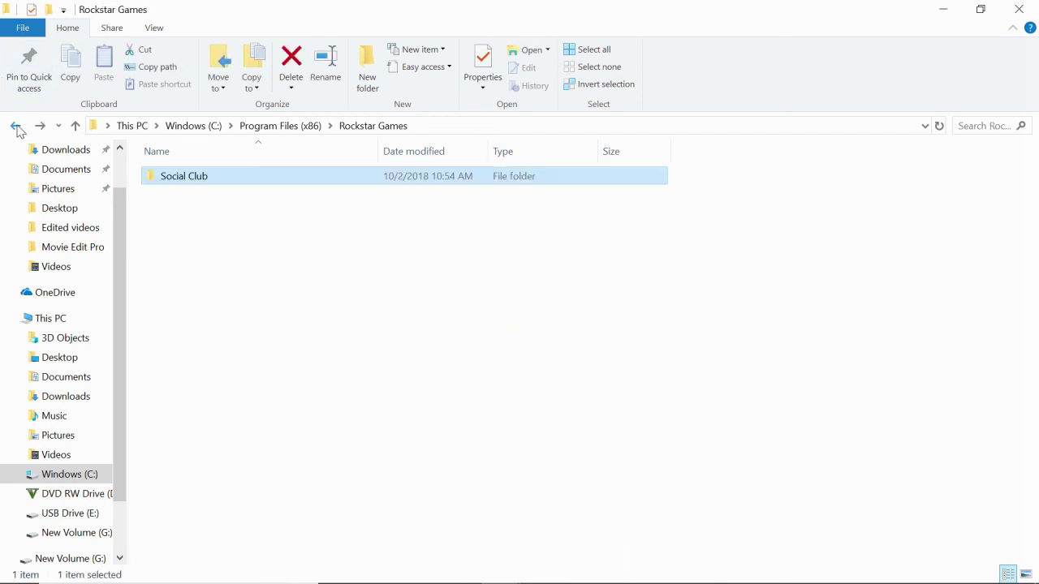
left_click(15, 126)
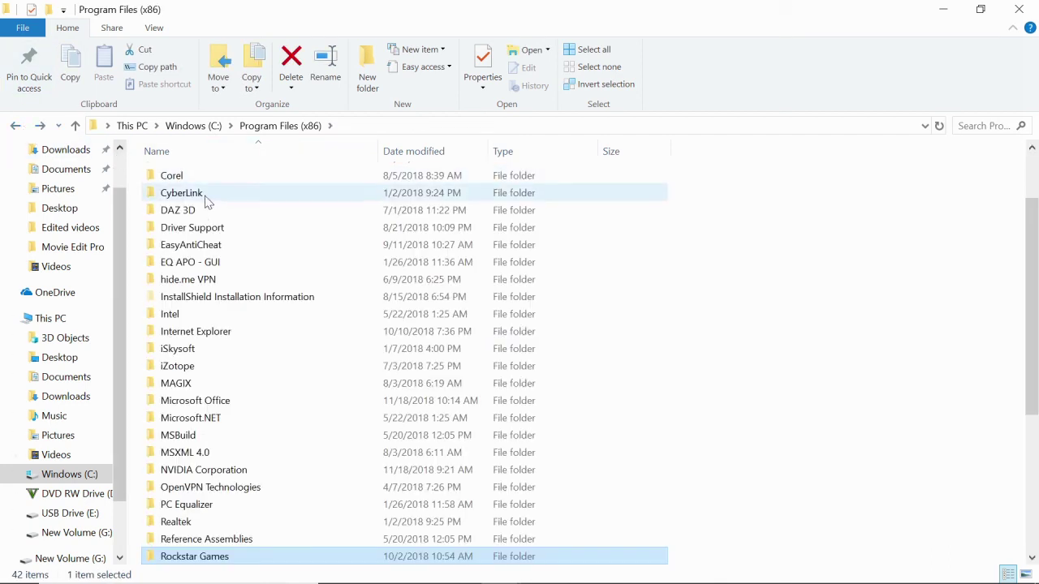
scroll(264, 430, "down", 2)
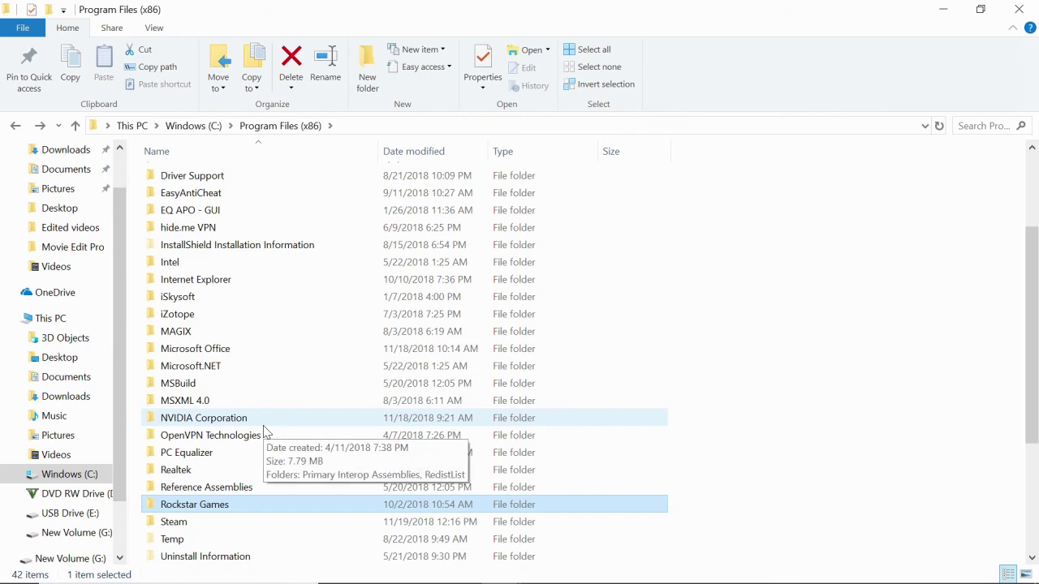
scroll(264, 432, "down", 3)
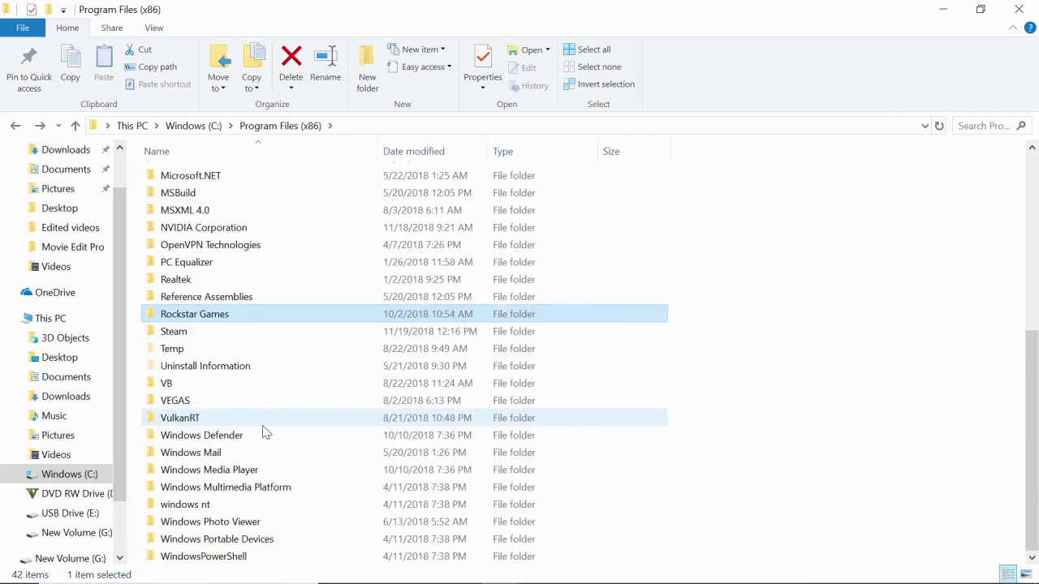
scroll(263, 433, "up", 4)
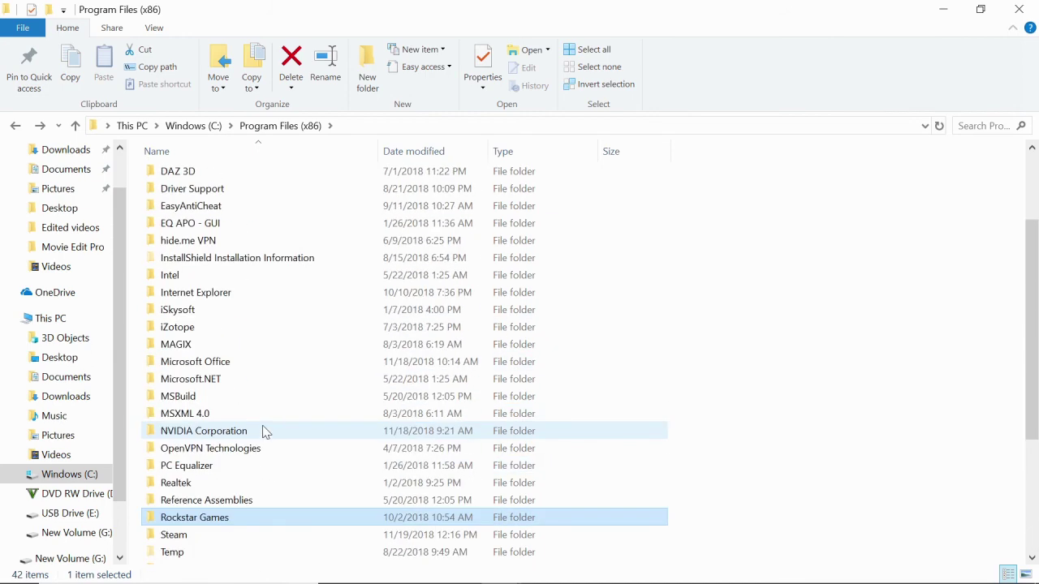
double_click(212, 520)
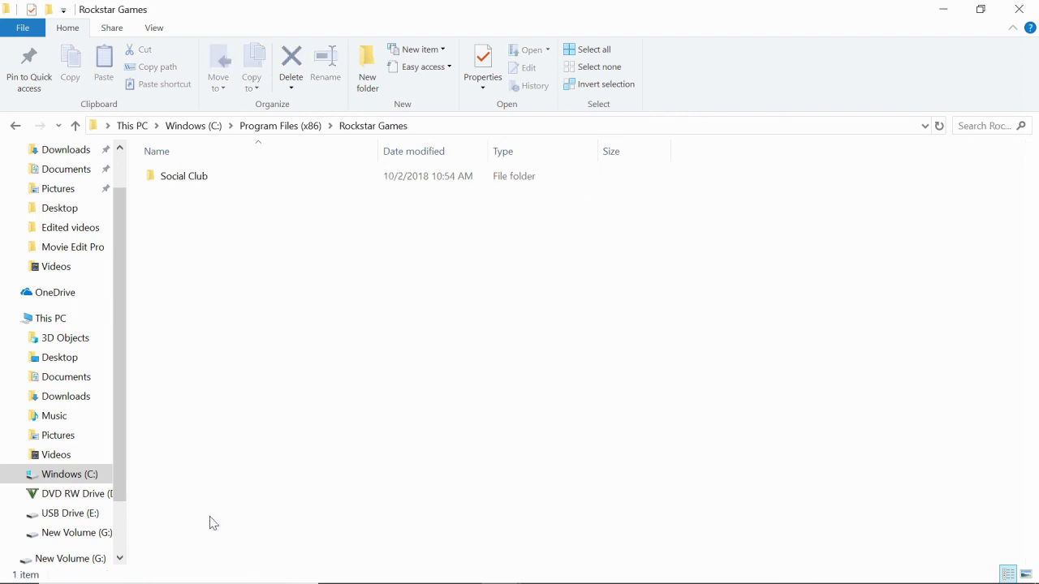
double_click(167, 182)
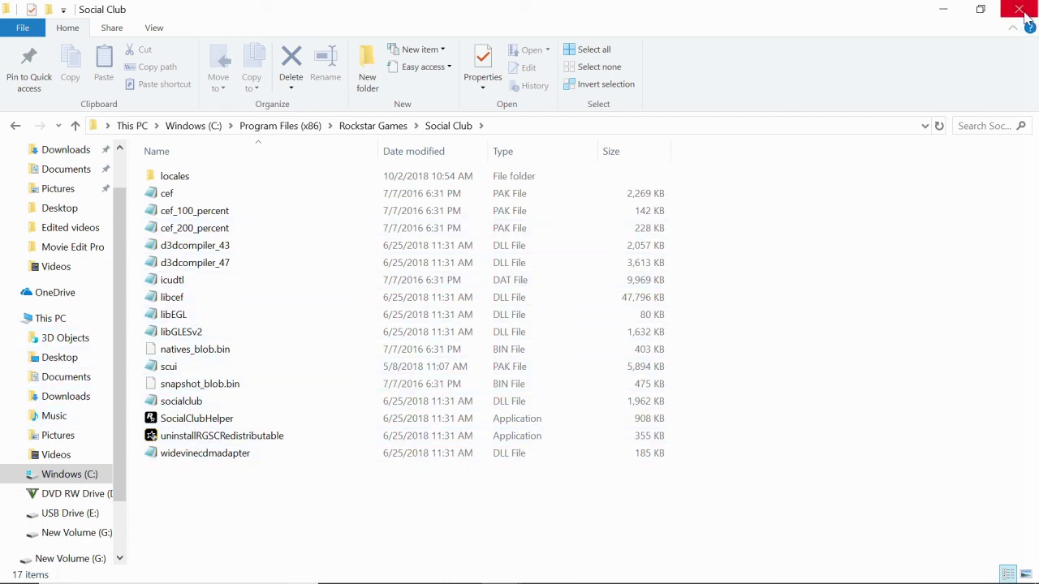
left_click(944, 8)
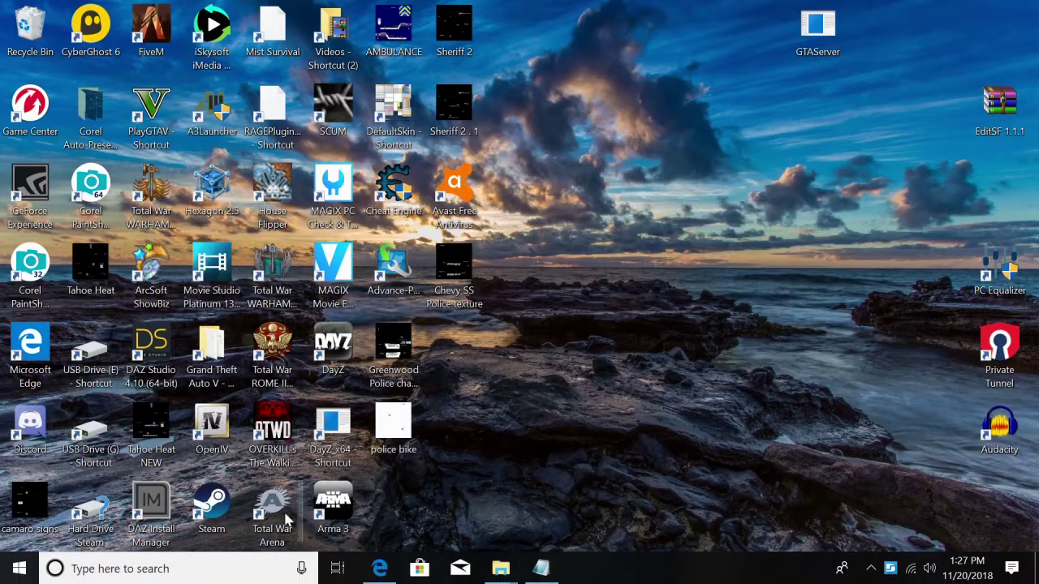
mouse_move(500, 572)
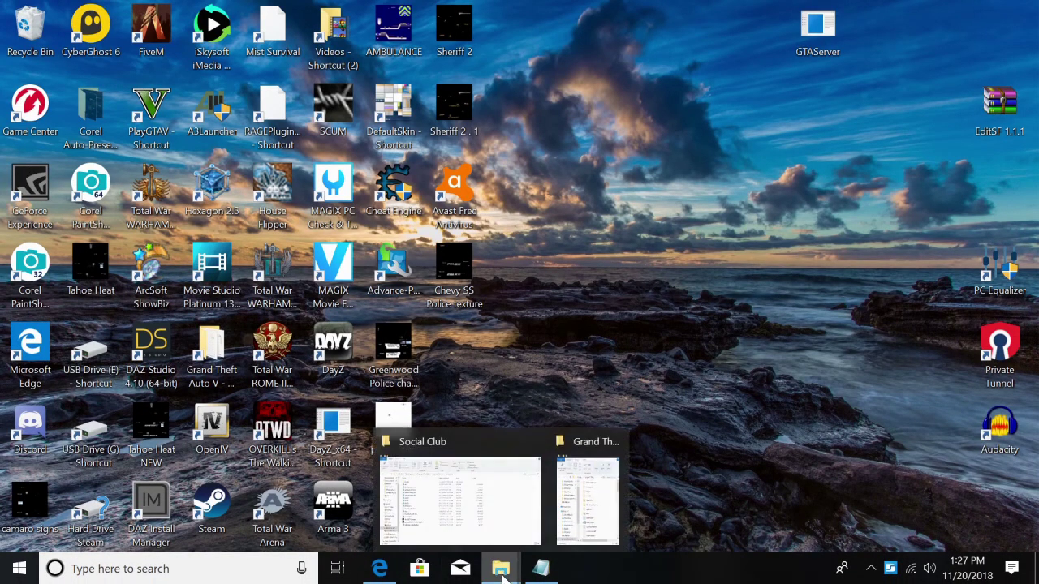
left_click(464, 503)
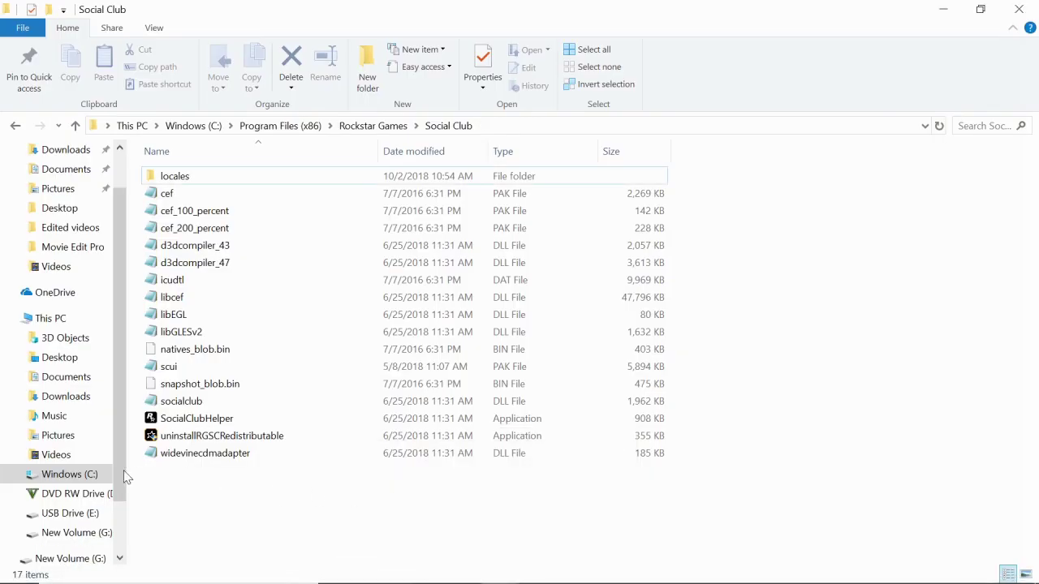
Step: Retrace the path from Program Files (x86) through Rockstar Games to Social Club, and close the File Explorer window
left_click(21, 127)
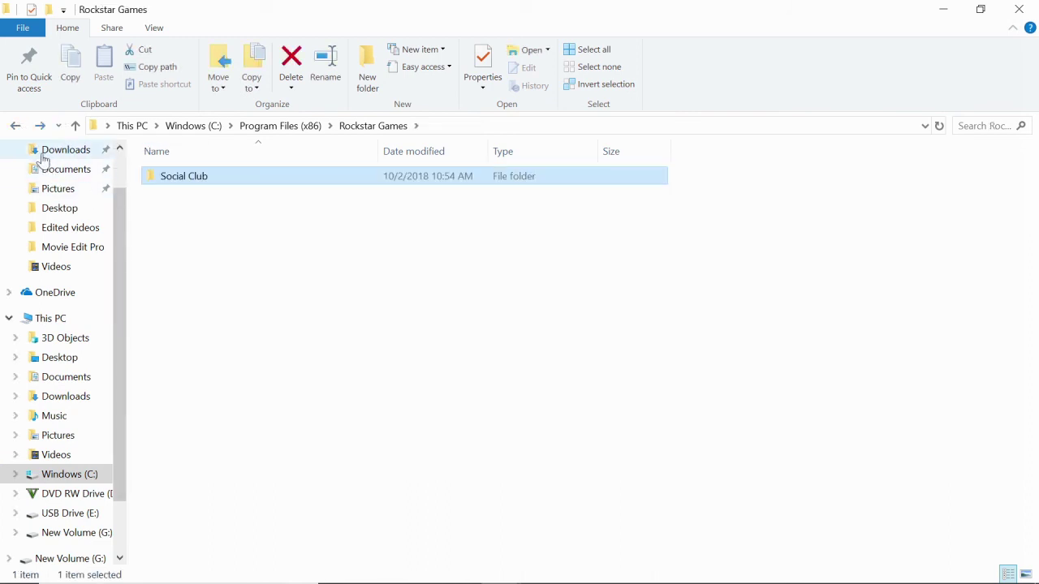
left_click(15, 127)
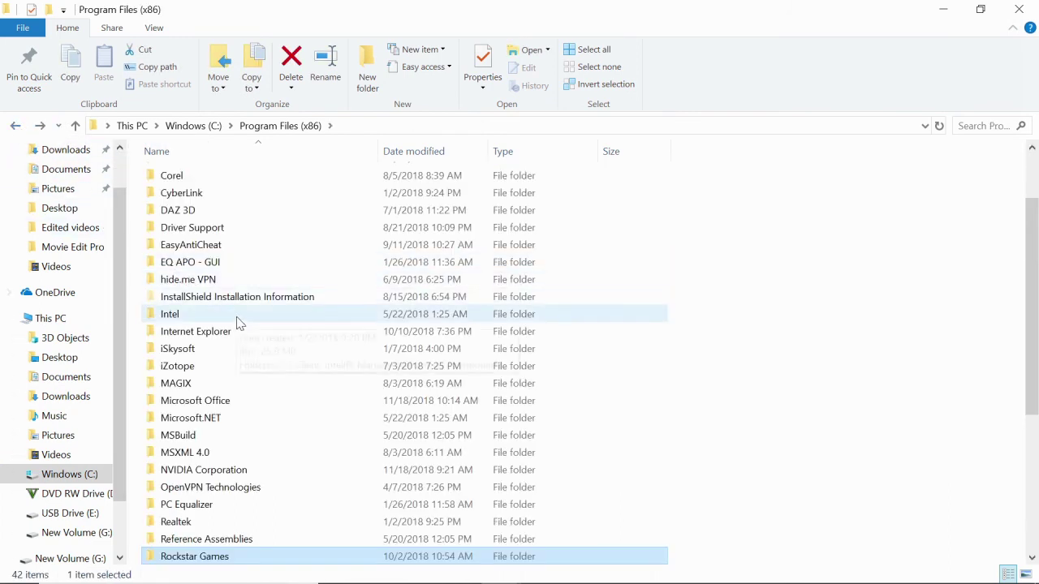
scroll(228, 347, "down", 1)
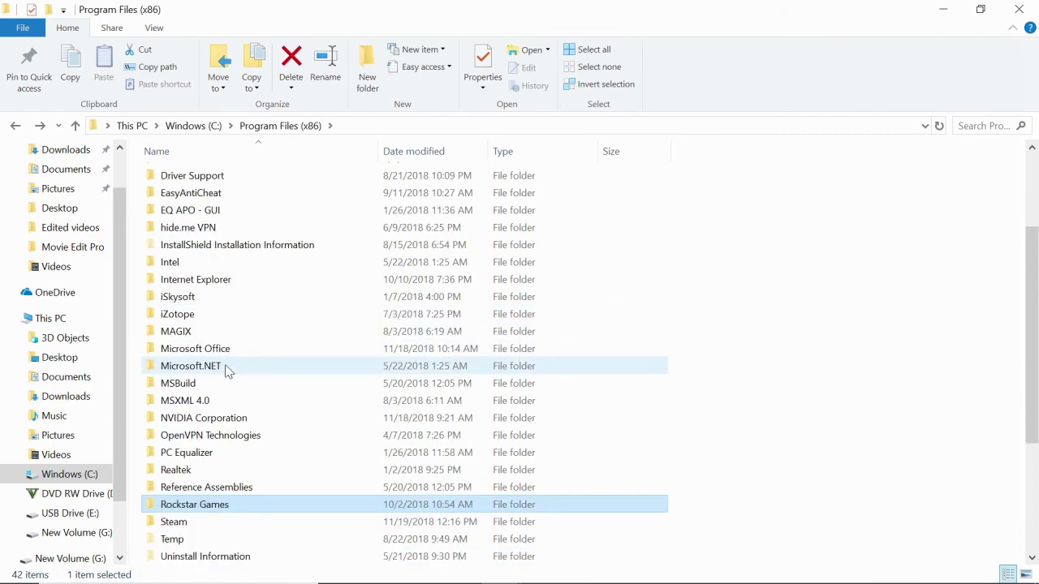
scroll(228, 371, "down", 2)
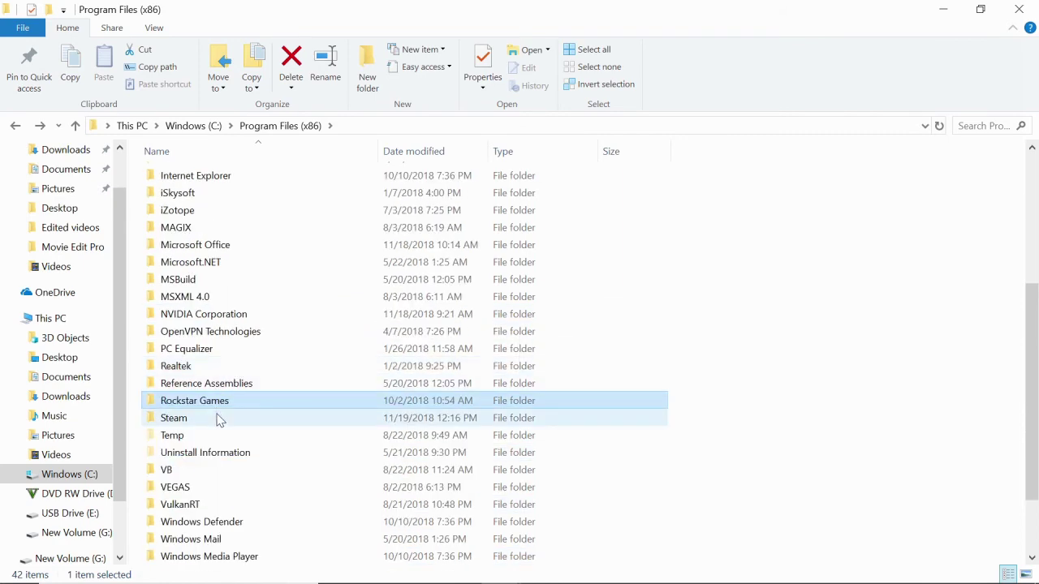
double_click(225, 401)
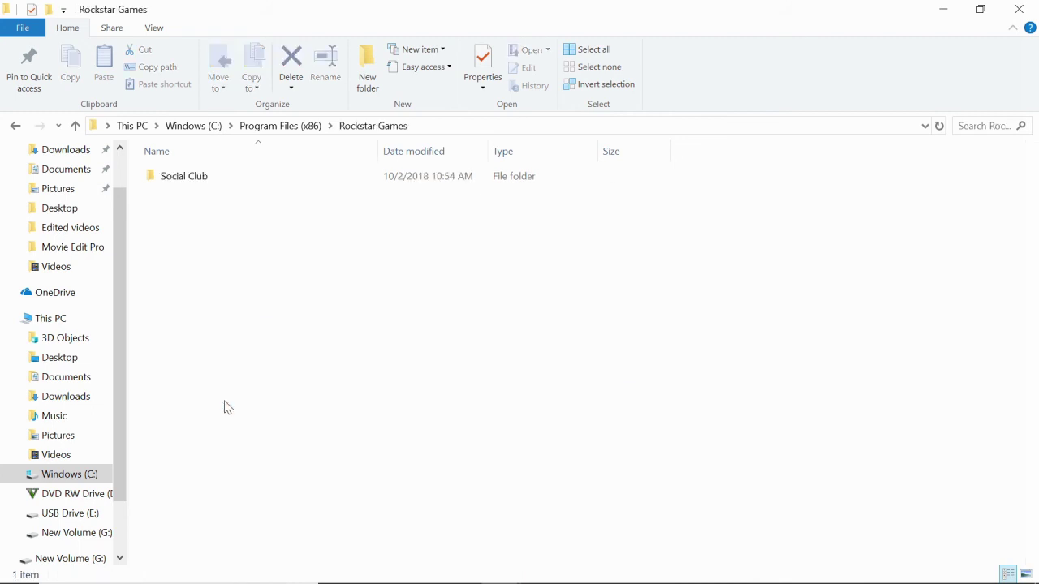
double_click(159, 180)
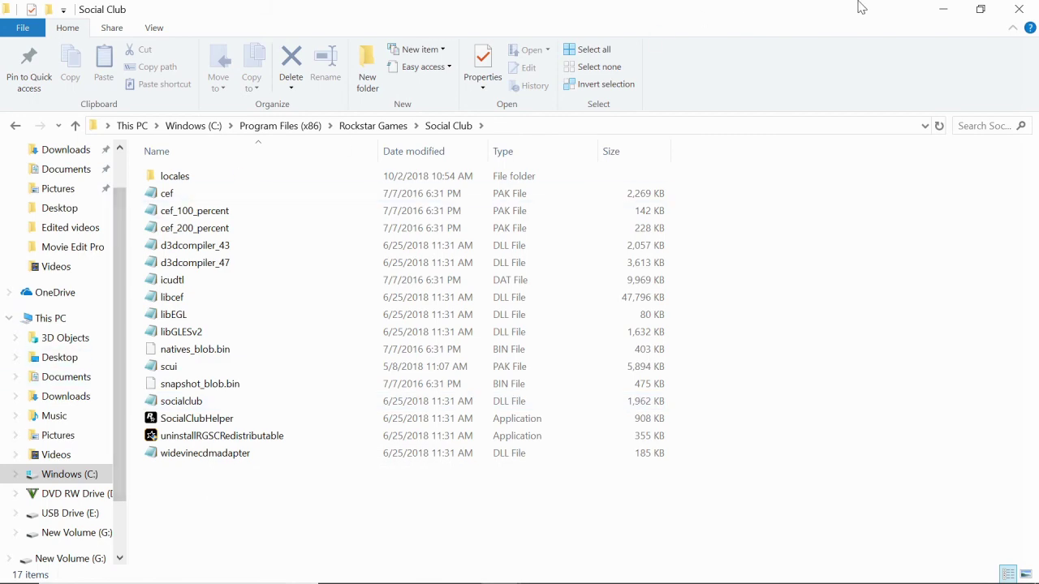
left_click(1019, 9)
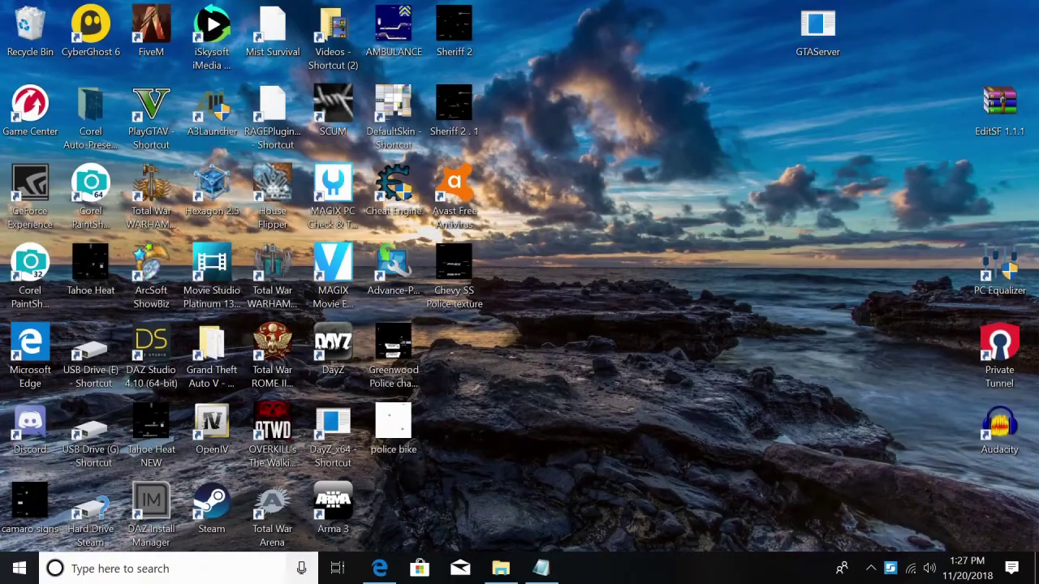
Step: Try to open the Hard Drive Steam shortcut on the desktop
double_click(90, 509)
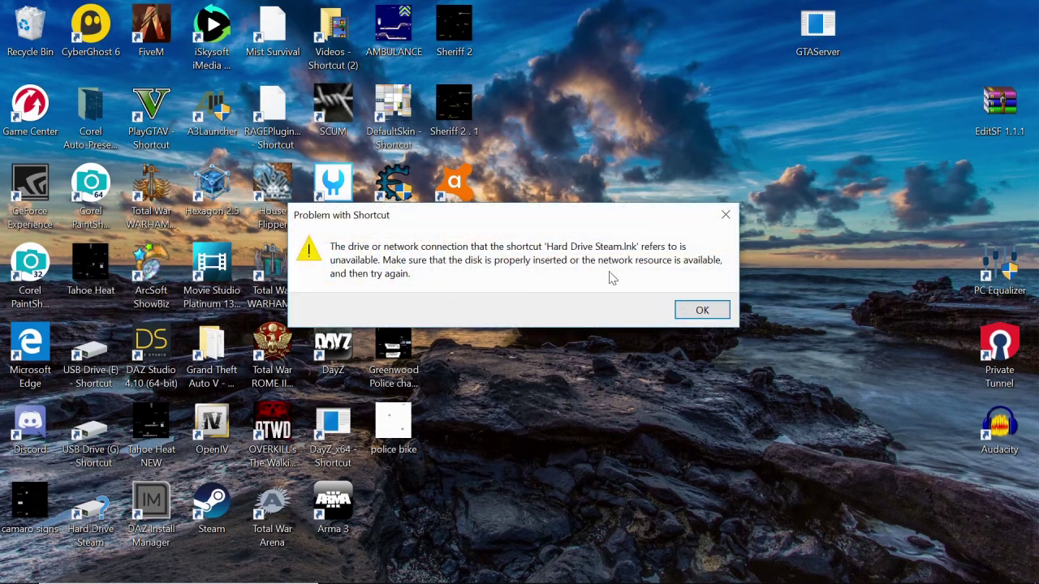
left_click(700, 312)
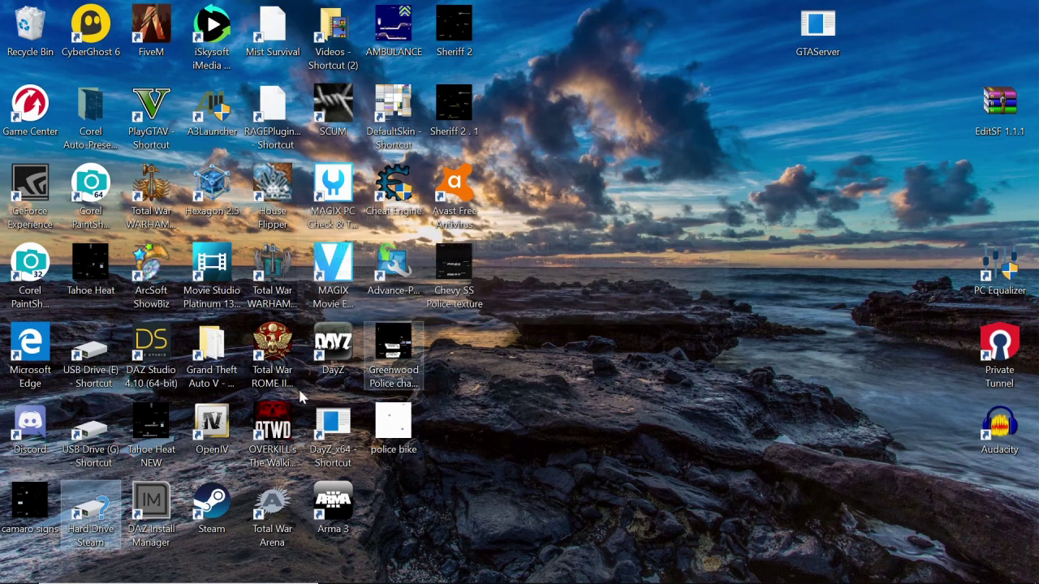
Step: Open the Grand Theft Auto V folder on New Volume (G:) and look through its files
double_click(105, 454)
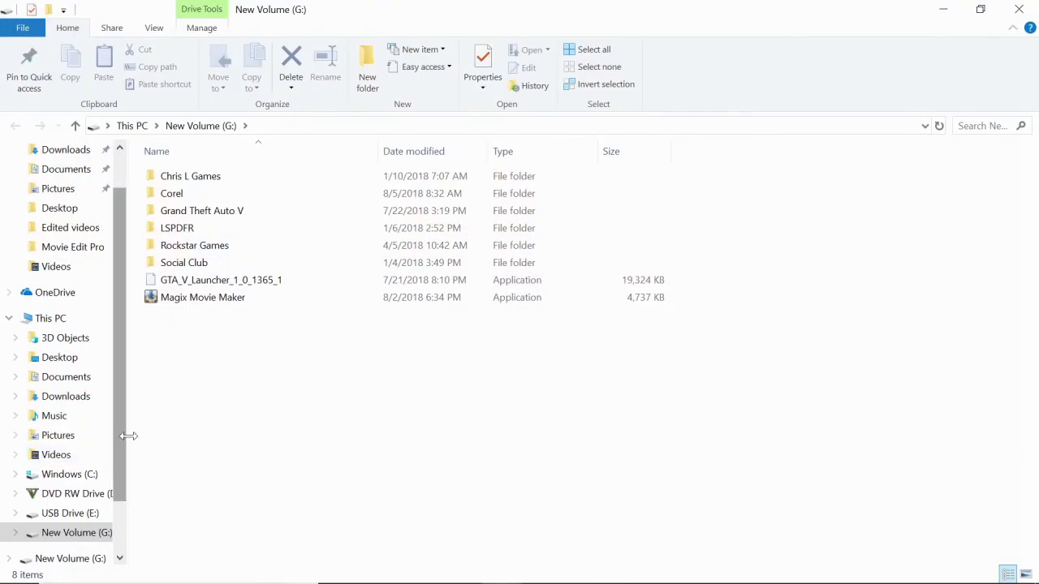
double_click(241, 218)
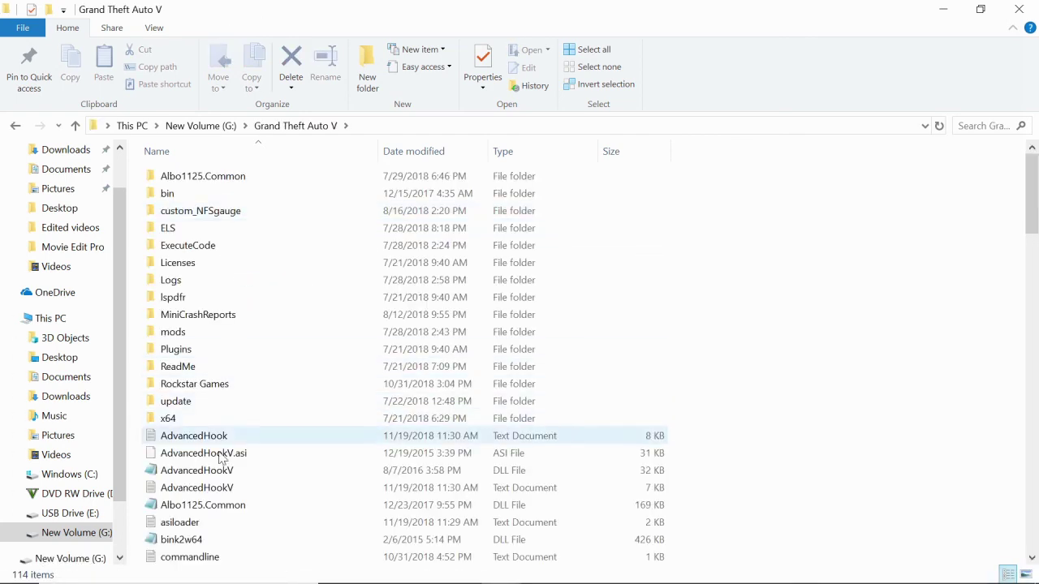
scroll(229, 366, "down", 5)
scroll(228, 475, "down", 6)
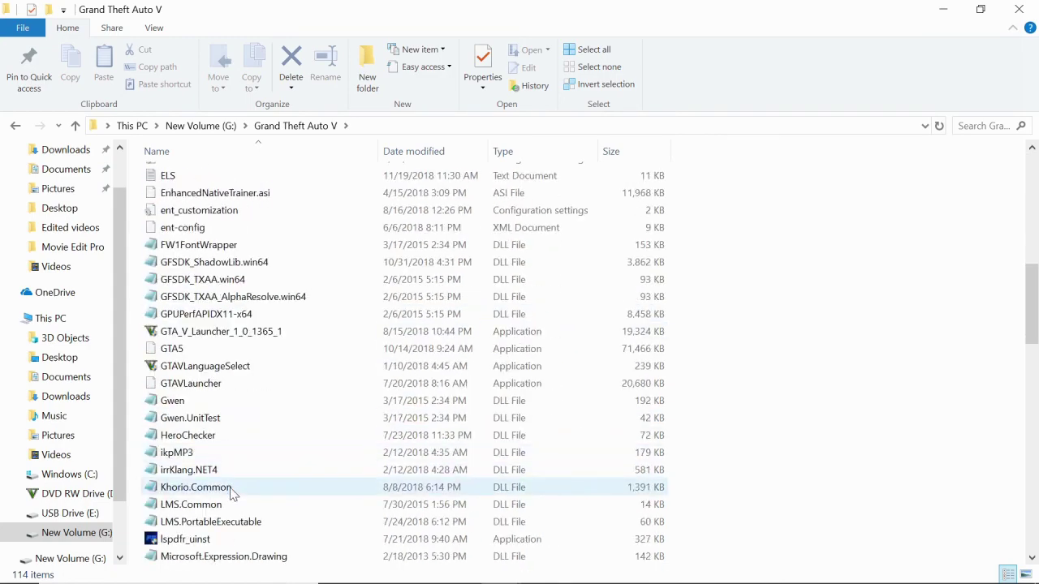
Step: Look through the files of the Grand Theft Auto V folder on New Volume (G:) and close its window
scroll(248, 498, "up", 11)
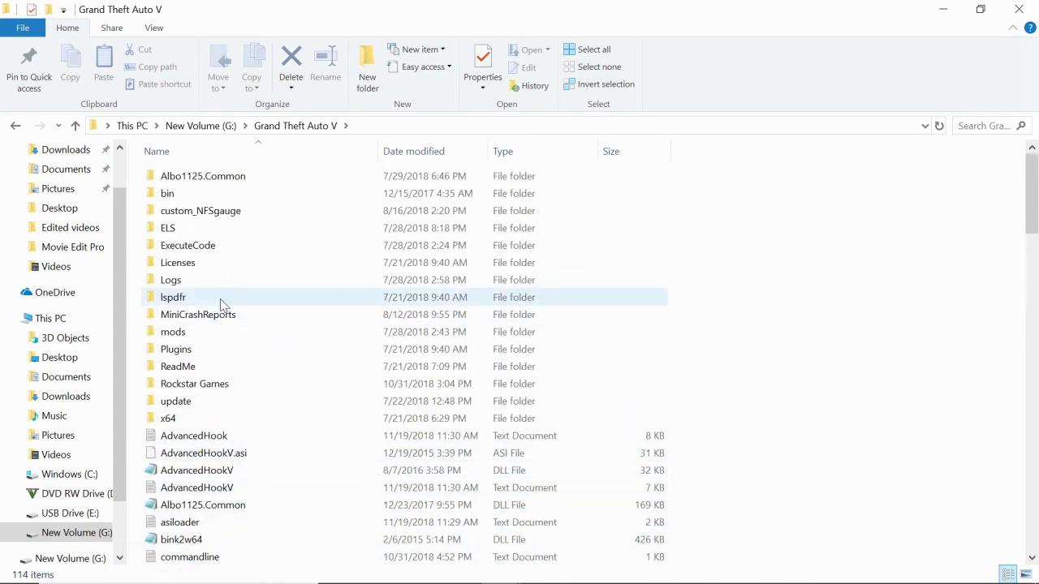
scroll(223, 278, "down", 10)
scroll(216, 270, "up", 3)
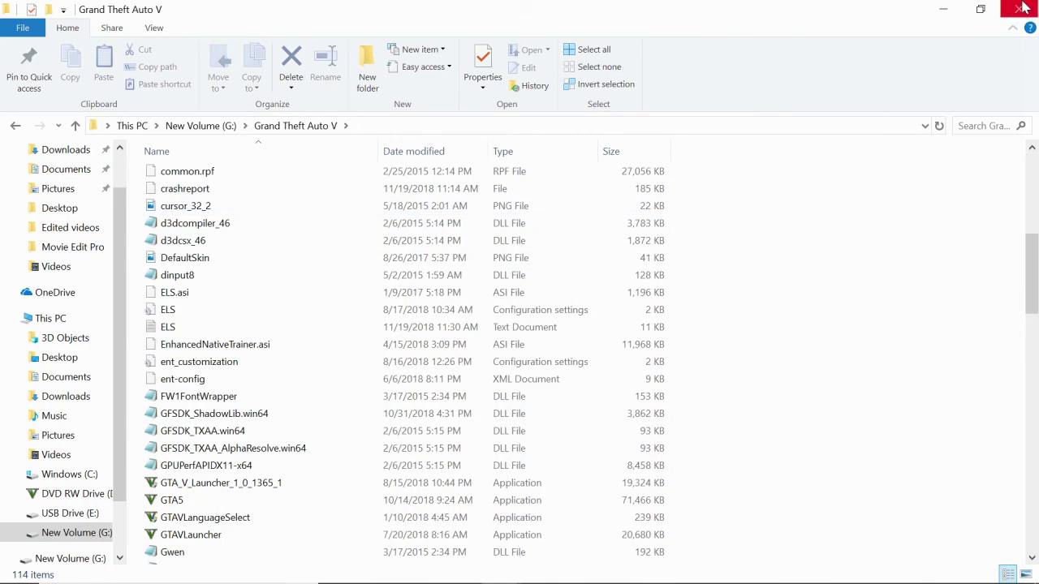
left_click(980, 9)
left_click(953, 22)
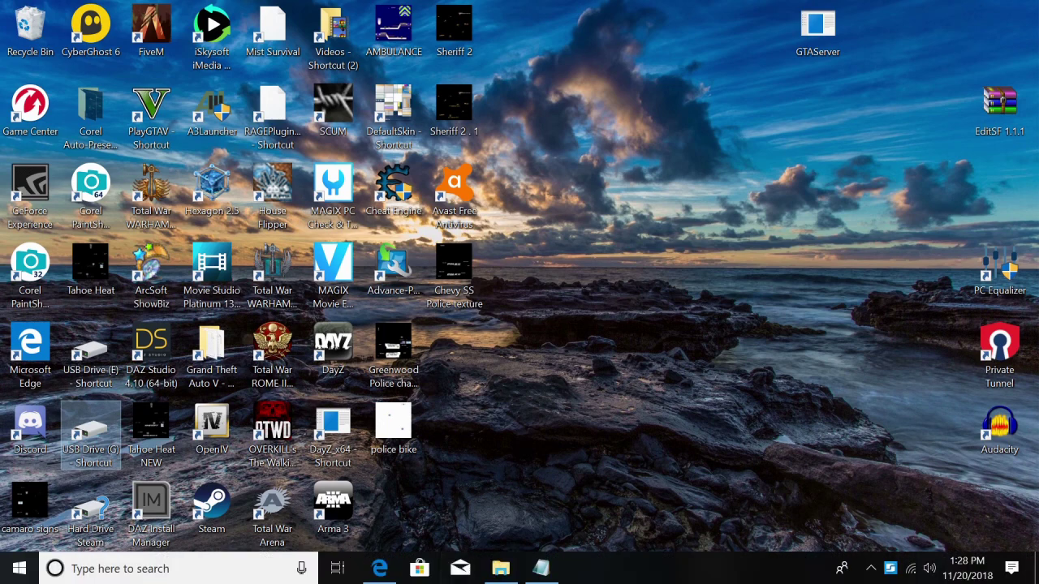
Step: Bring up the Grand Theft Auto V window on drive C:, maximize it, and open the nested Grand Theft Auto V folder inside its Rockstar Games subfolder
left_click(500, 570)
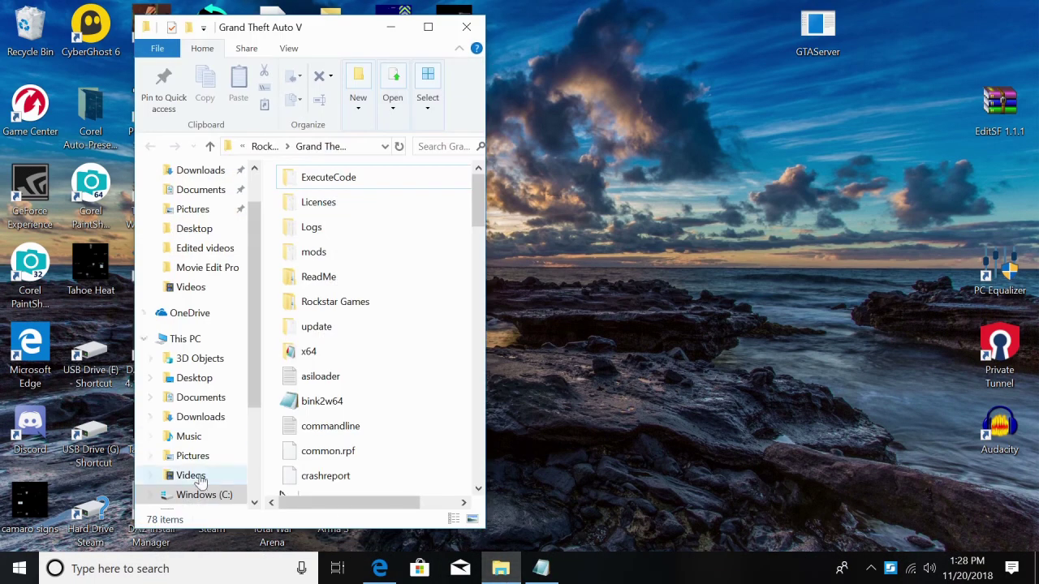
double_click(337, 302)
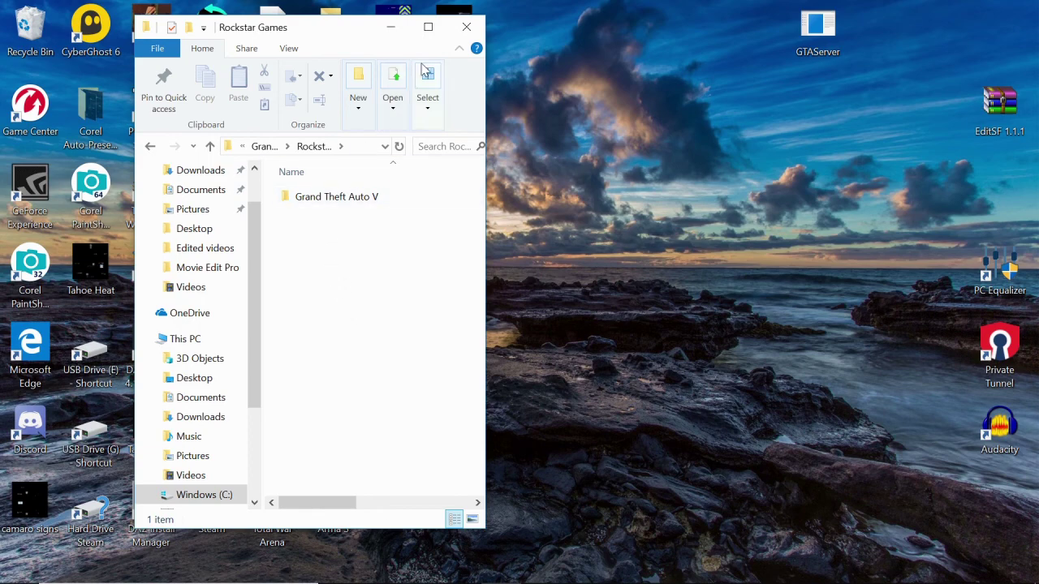
left_click(427, 27)
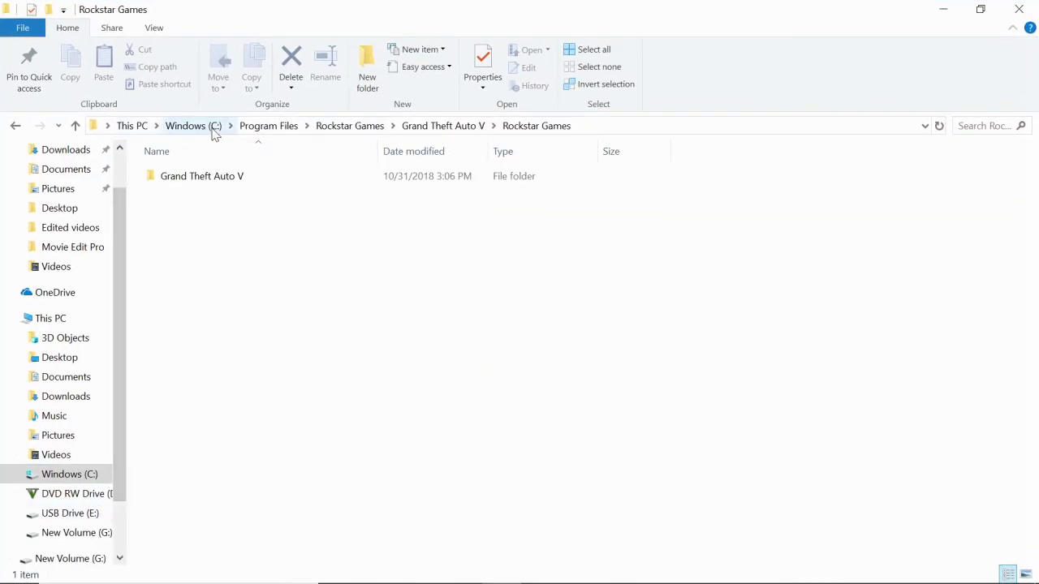
double_click(236, 176)
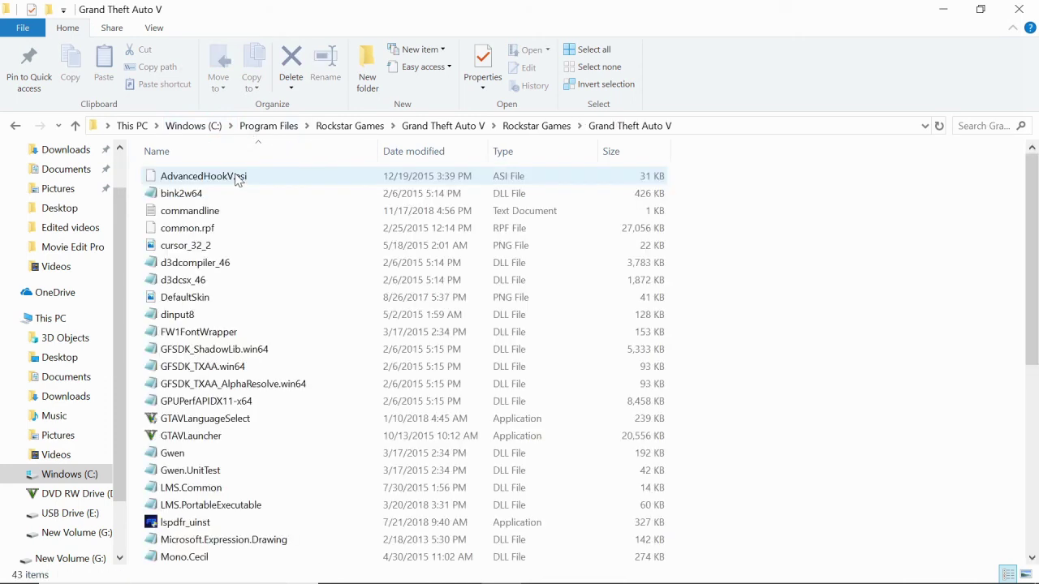
Step: Go back to Windows (C:) and open the Grand Theft Auto V folder through Program Files and Rockstar Games
left_click(202, 128)
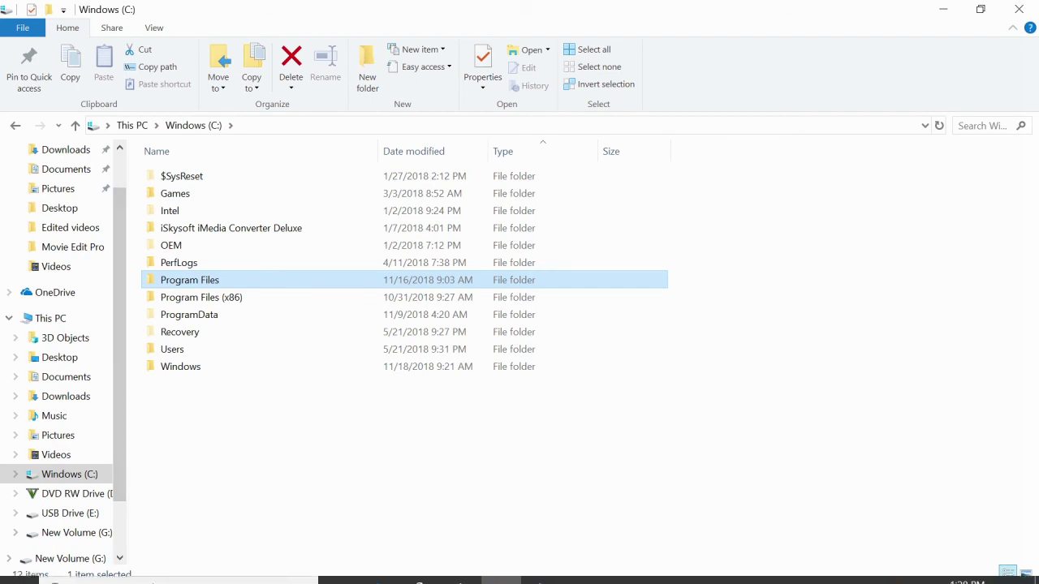
left_click(212, 302)
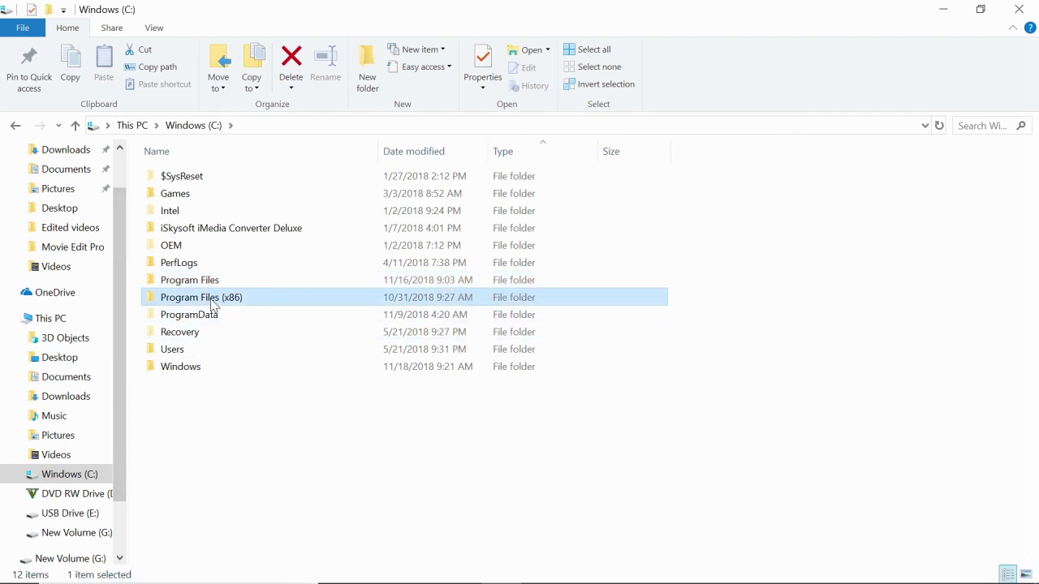
left_click(218, 286)
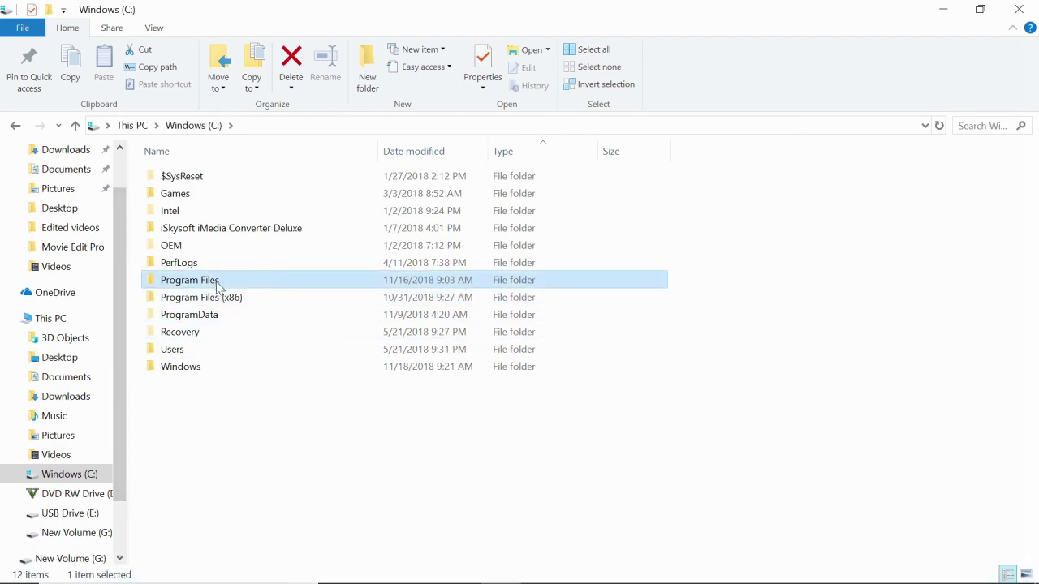
double_click(217, 286)
scroll(185, 381, "down", 3)
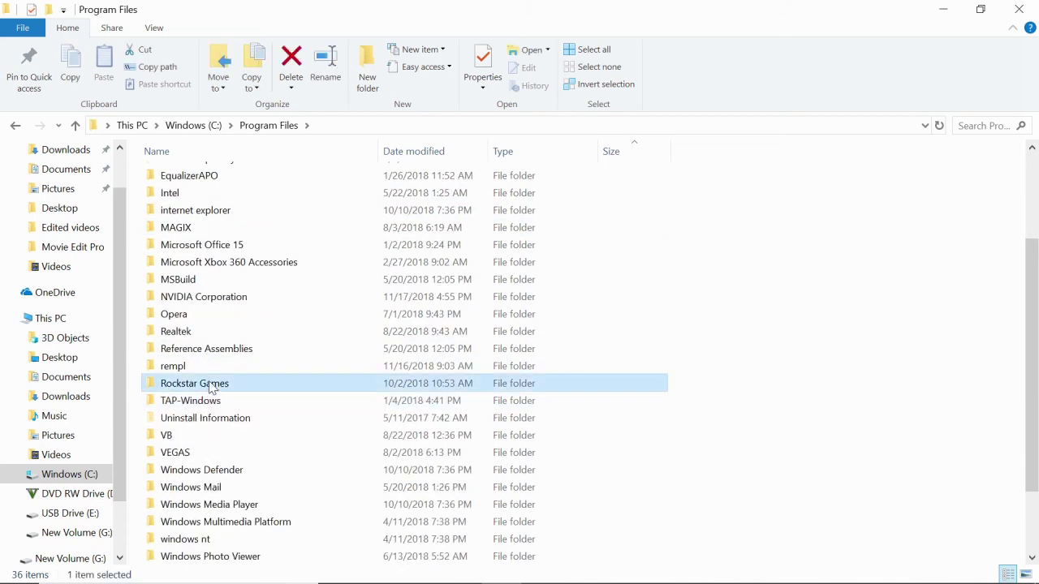
double_click(211, 385)
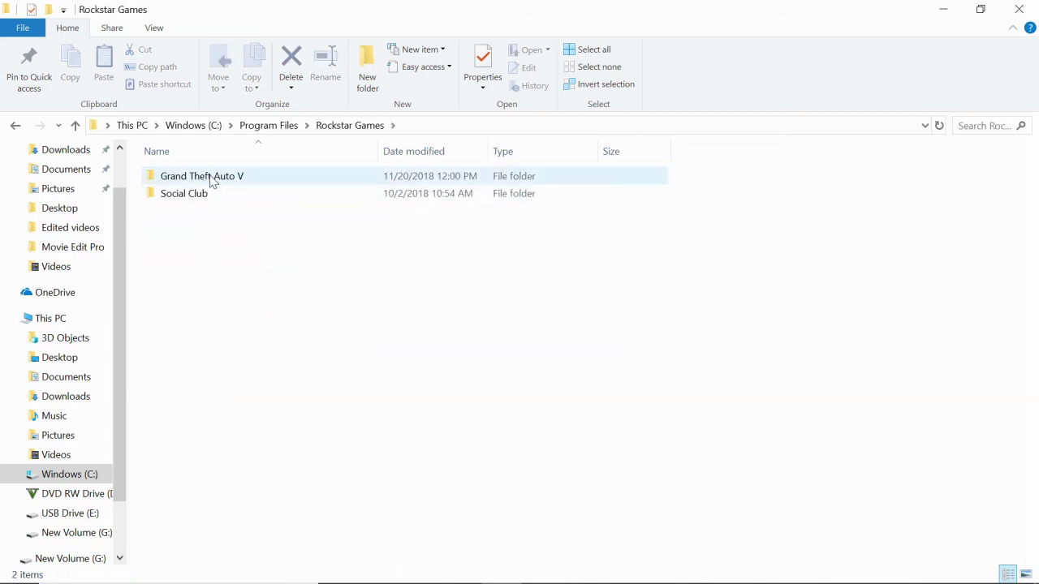
double_click(264, 183)
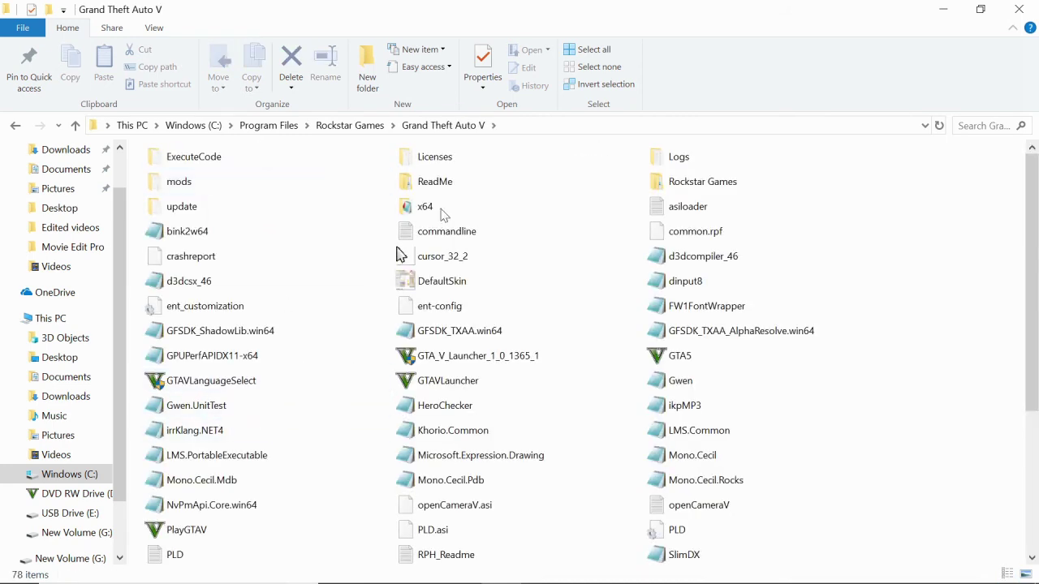
Step: Restore the maximized window to its smaller size and look through the main Grand Theft Auto V folder's contents down to the x64 .rpf files
left_click(980, 9)
scroll(387, 413, "down", 10)
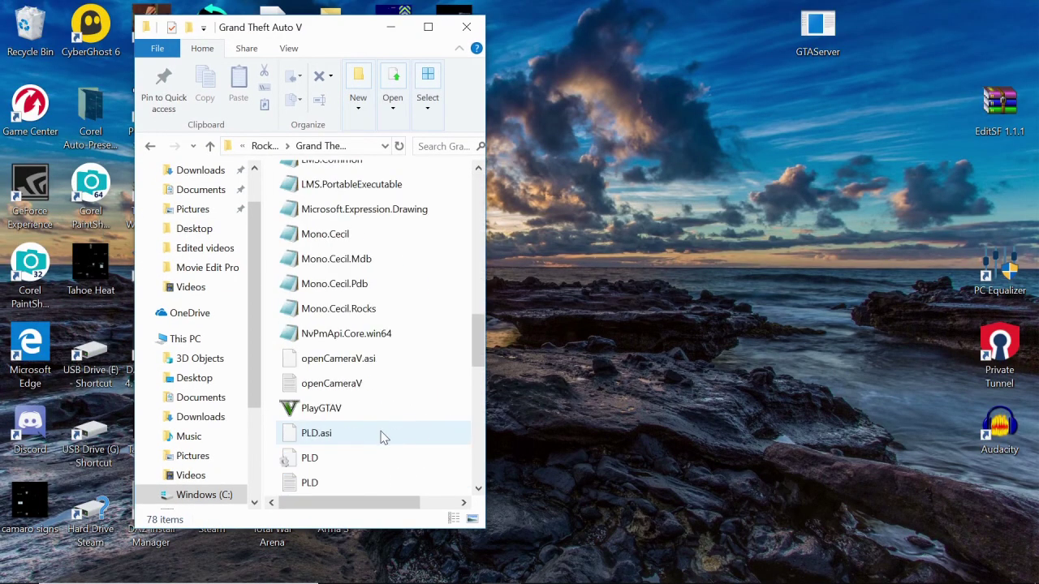
scroll(383, 437, "down", 10)
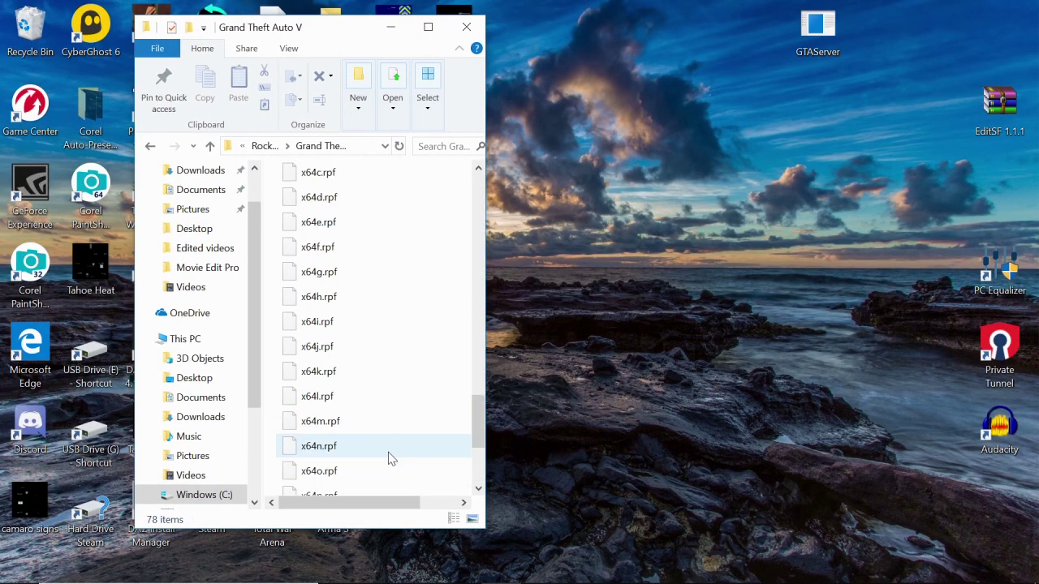
scroll(388, 455, "up", 4)
scroll(388, 459, "up", 15)
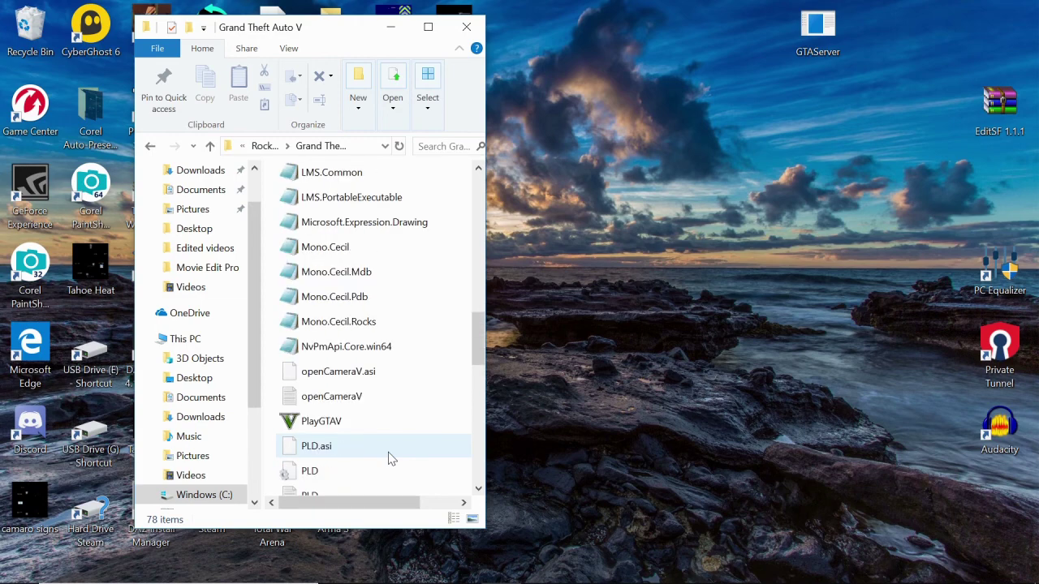
scroll(387, 459, "up", 5)
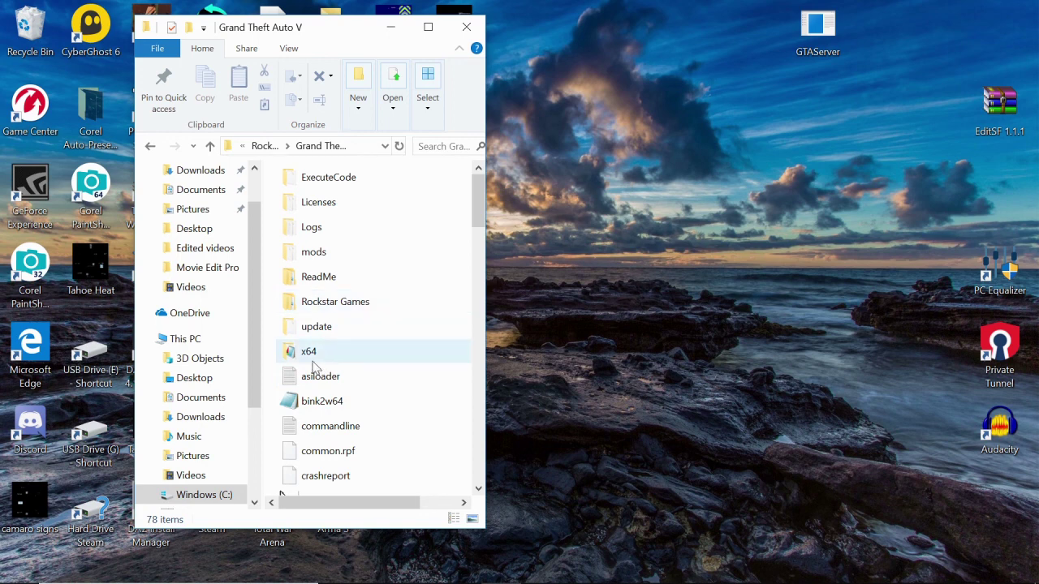
mouse_move(313, 367)
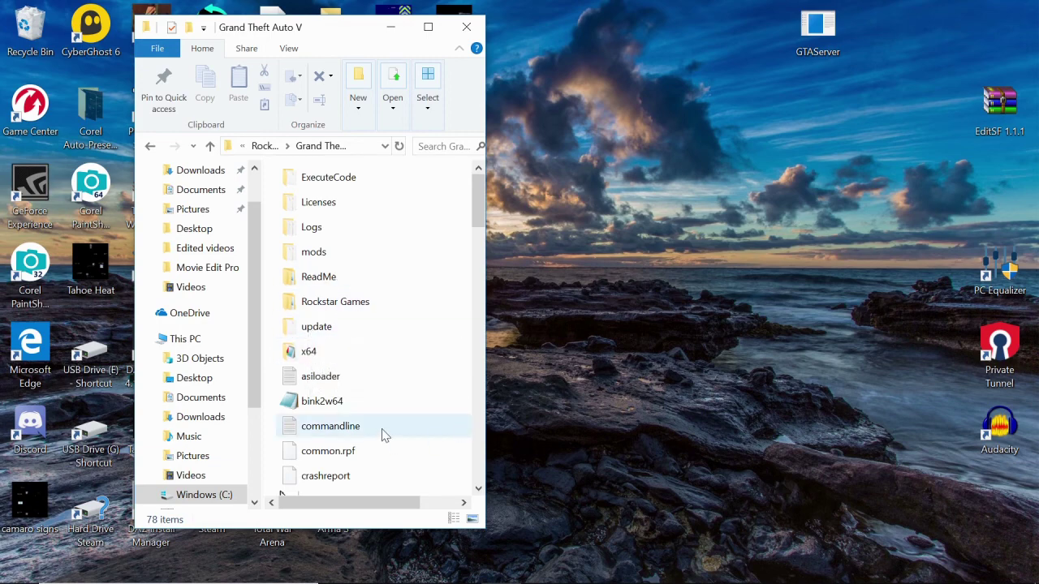
Step: Examine the subfolders, launcher and DLL files in the Grand Theft Auto V folder, and close the window
scroll(382, 433, "down", 3)
scroll(382, 433, "up", 3)
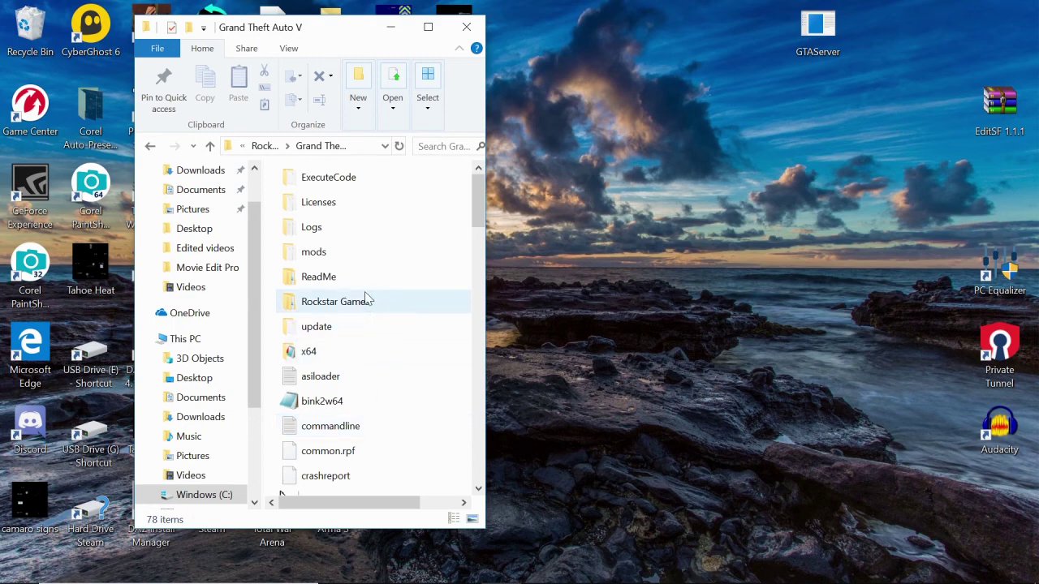
scroll(364, 290, "down", 5)
scroll(367, 296, "up", 5)
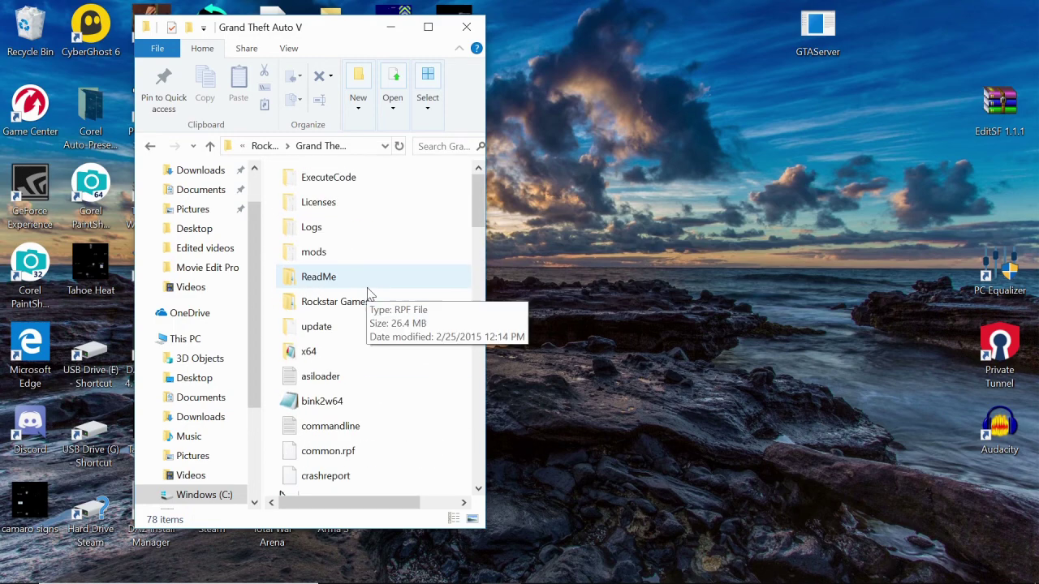
scroll(369, 297, "down", 5)
scroll(370, 302, "down", 13)
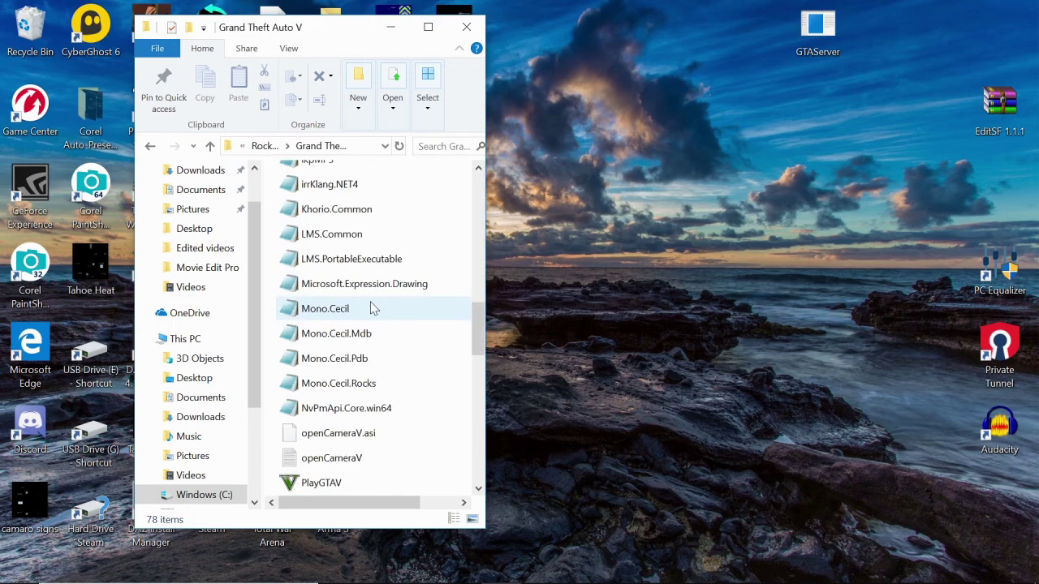
scroll(373, 310, "up", 7)
scroll(372, 313, "up", 5)
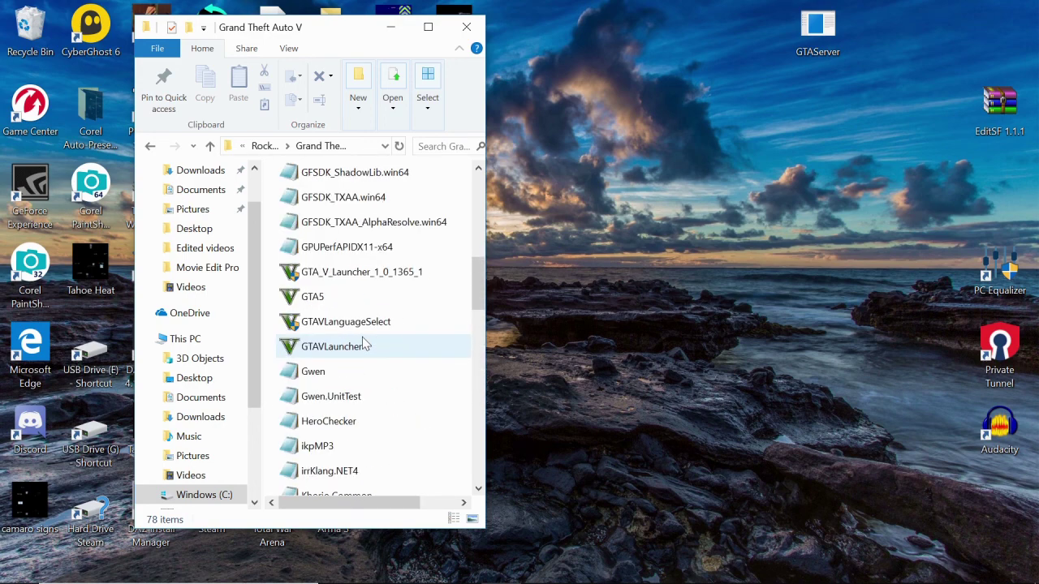
scroll(396, 426, "down", 2)
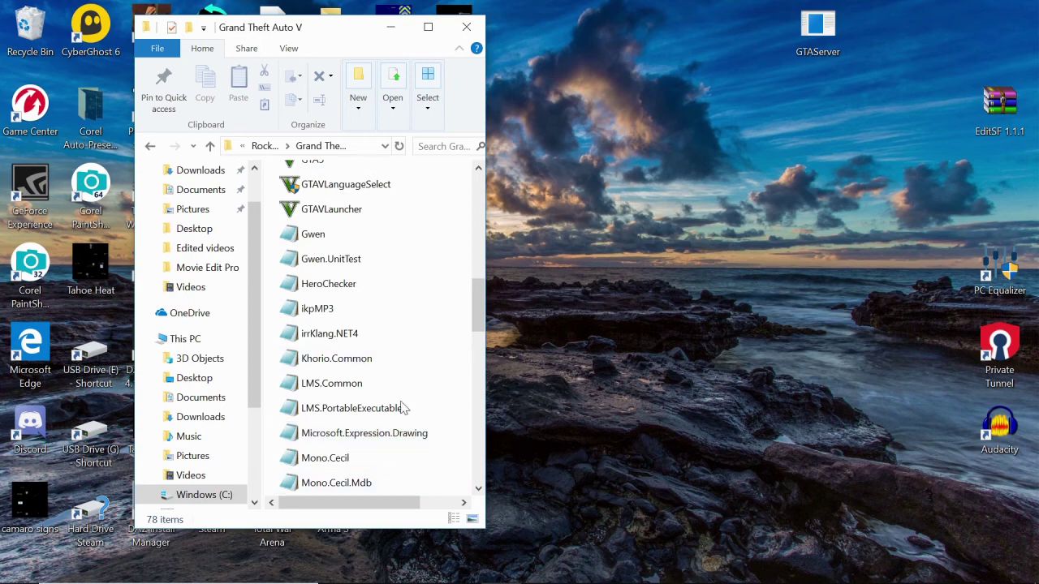
scroll(341, 414, "up", 7)
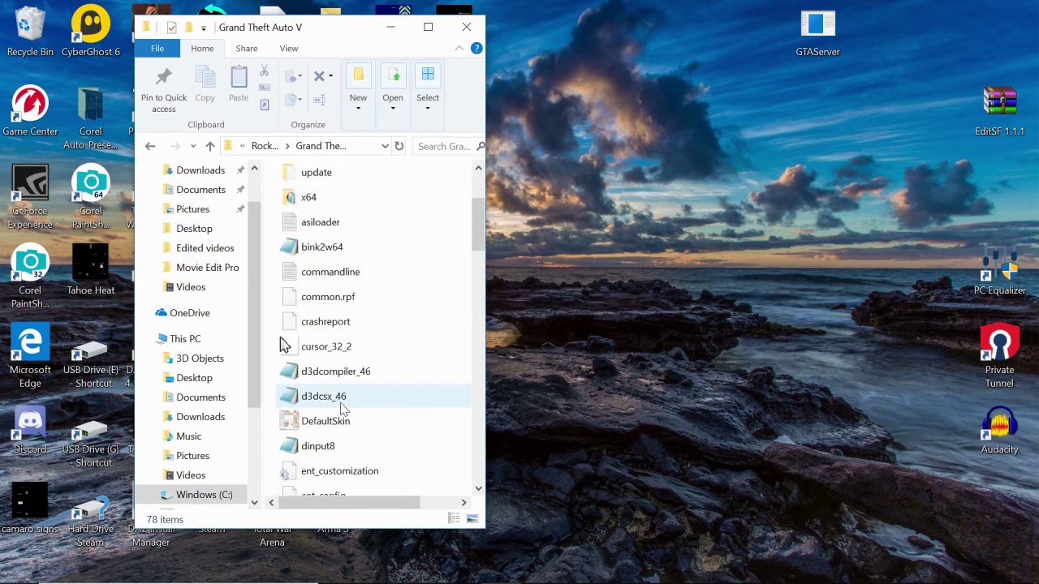
scroll(341, 412, "up", 2)
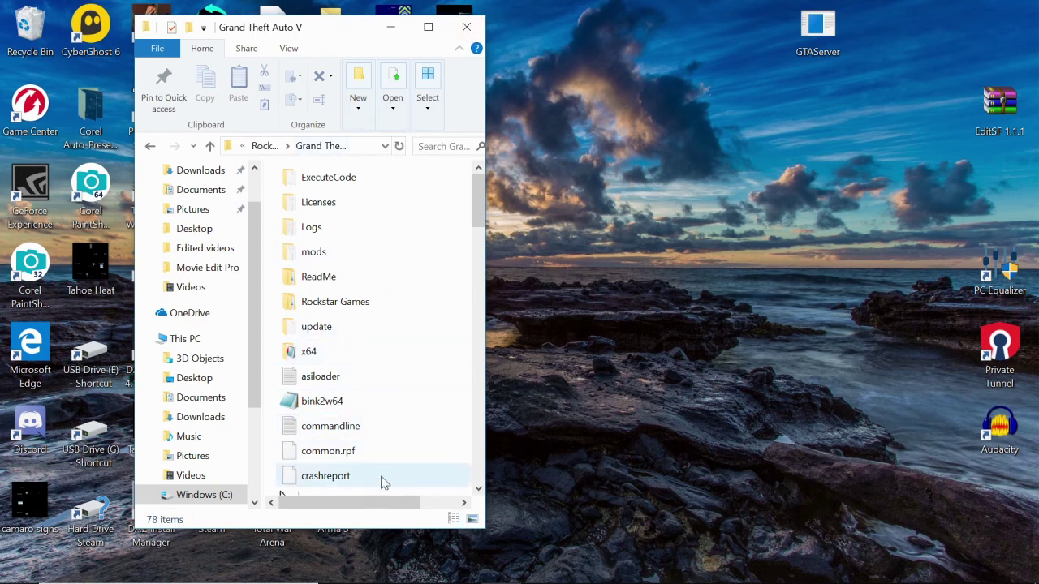
scroll(382, 476, "down", 10)
scroll(382, 469, "up", 10)
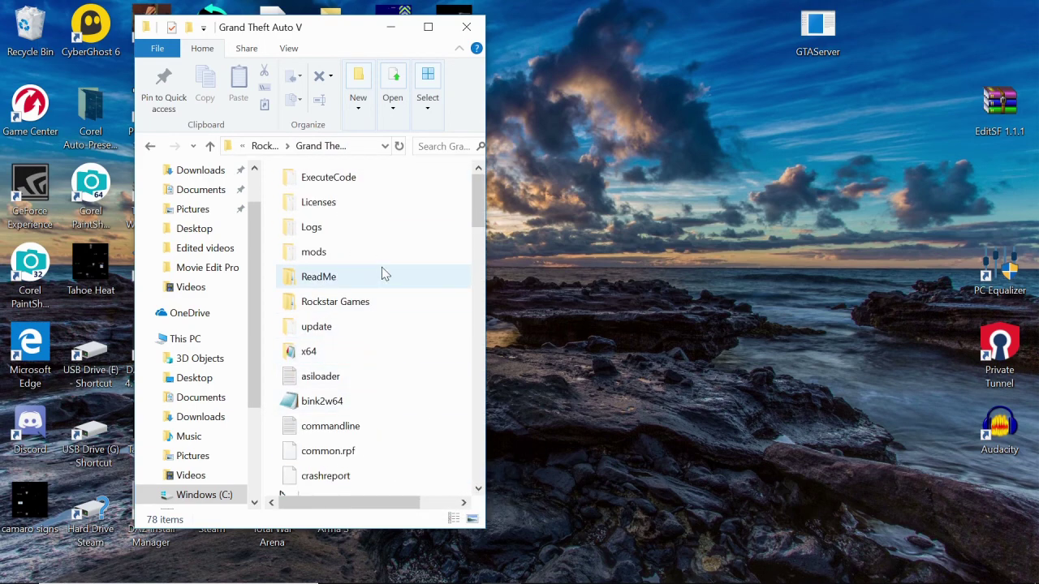
left_click(465, 28)
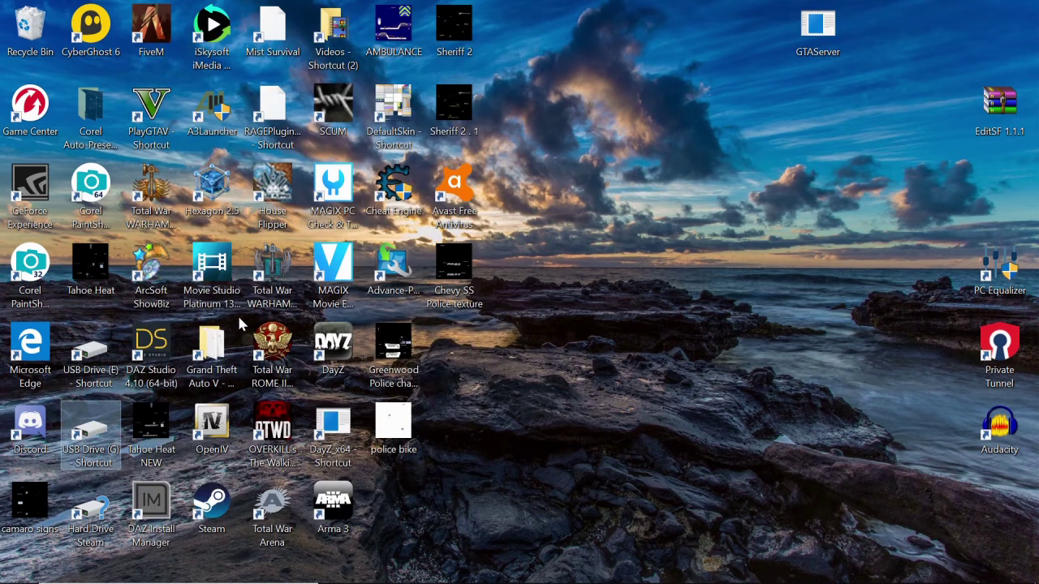
Step: Open the Grand Theft Auto V and USB Drive (E) desktop shortcuts and place the two folder windows side by side
double_click(228, 341)
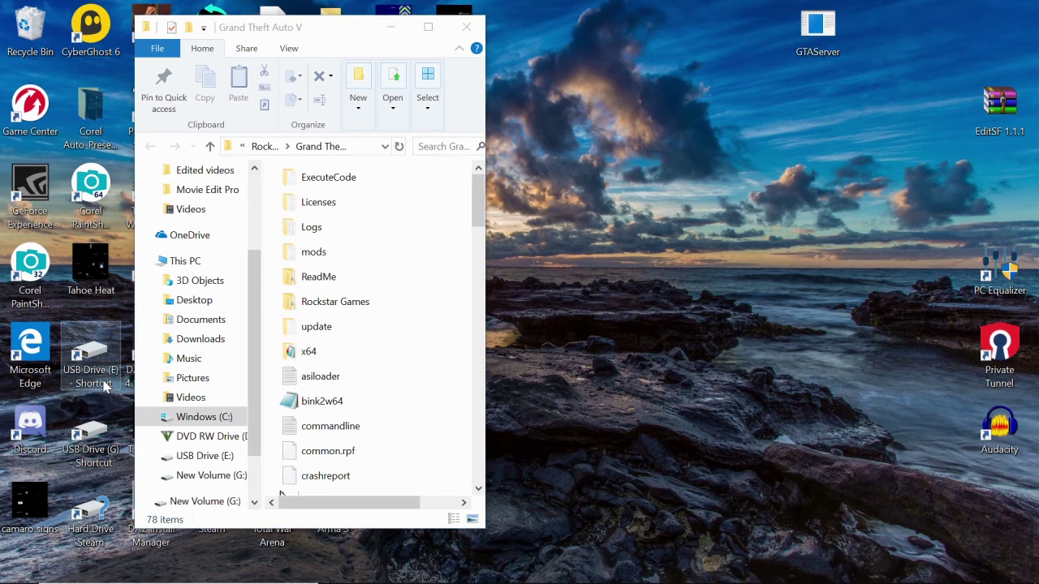
double_click(91, 357)
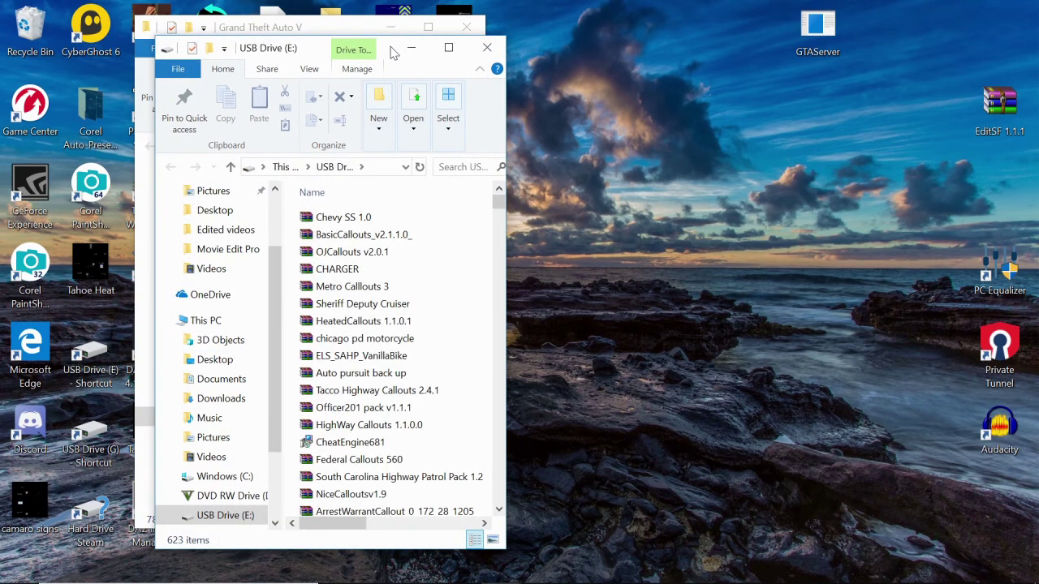
left_click_drag(393, 53, 885, 30)
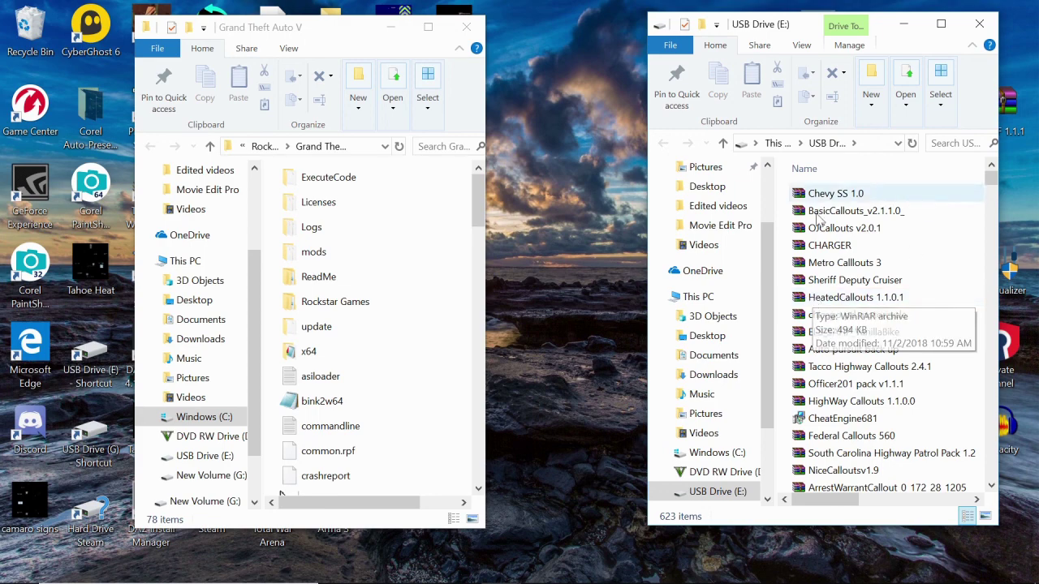
Step: Look through the mod archives on USB Drive (E:) and return to the start of the list
scroll(864, 300, "down", 9)
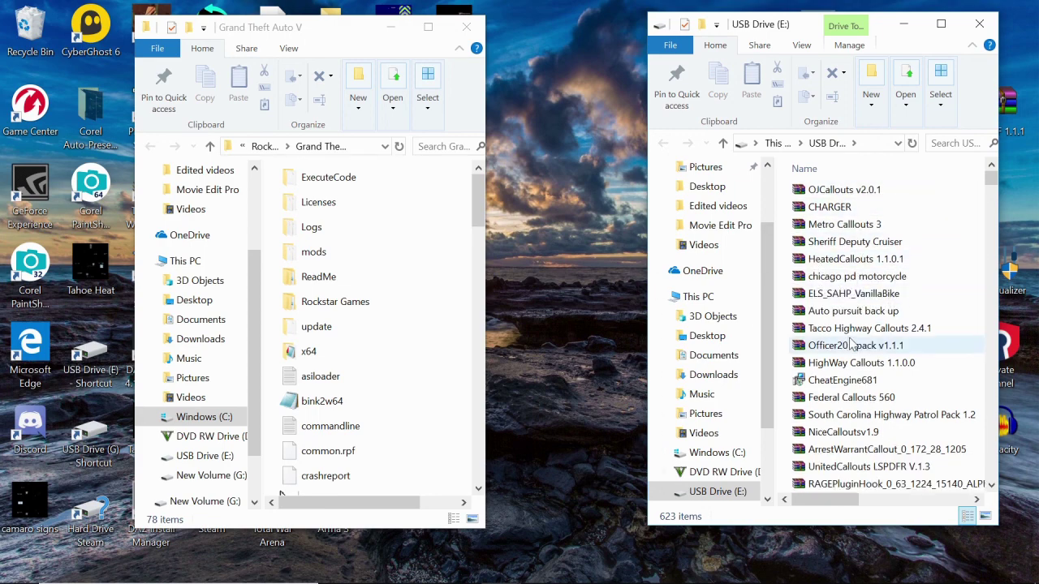
scroll(850, 357, "down", 11)
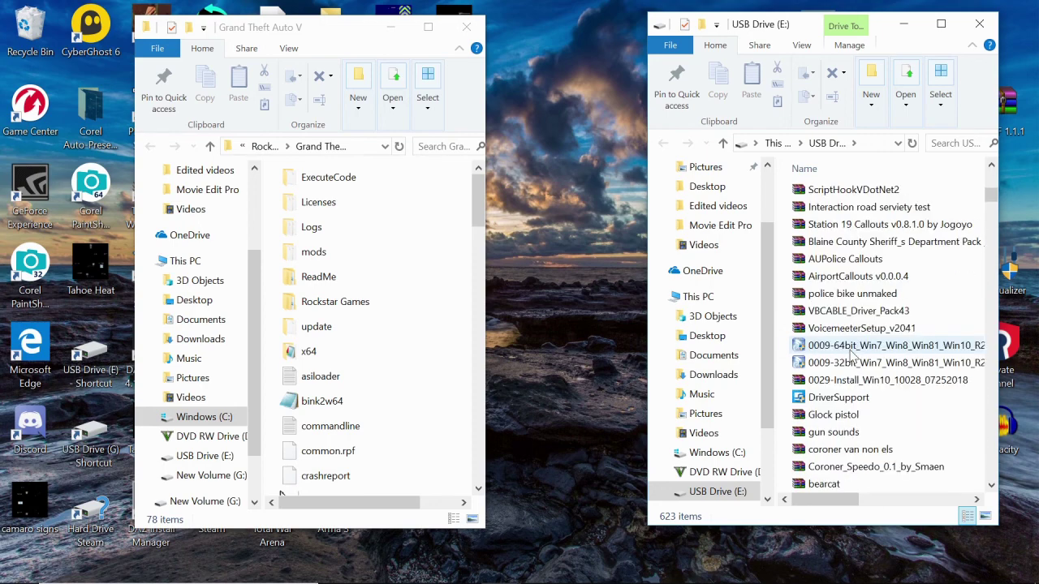
scroll(850, 362, "down", 12)
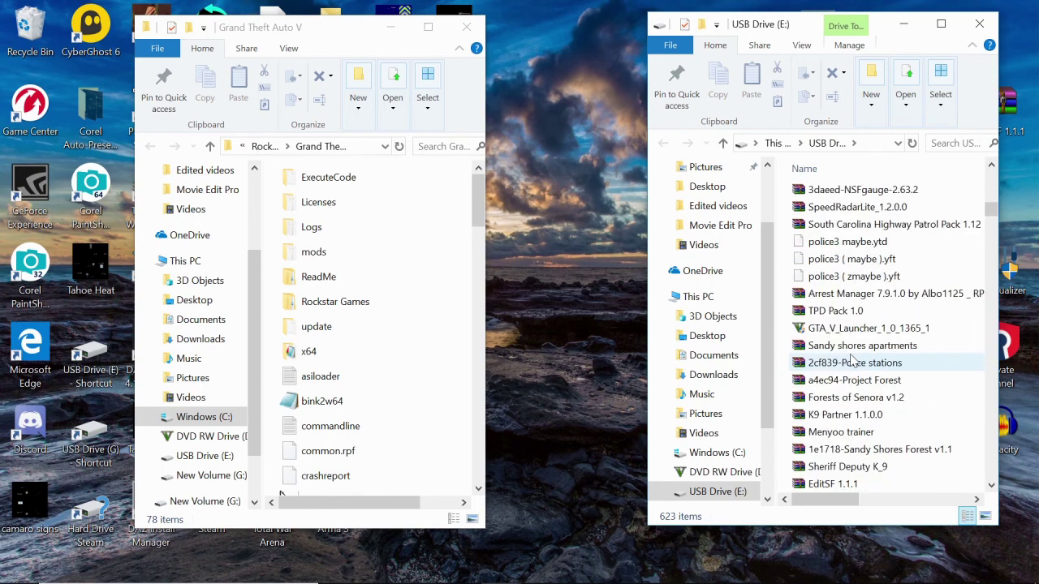
scroll(850, 362, "up", 20)
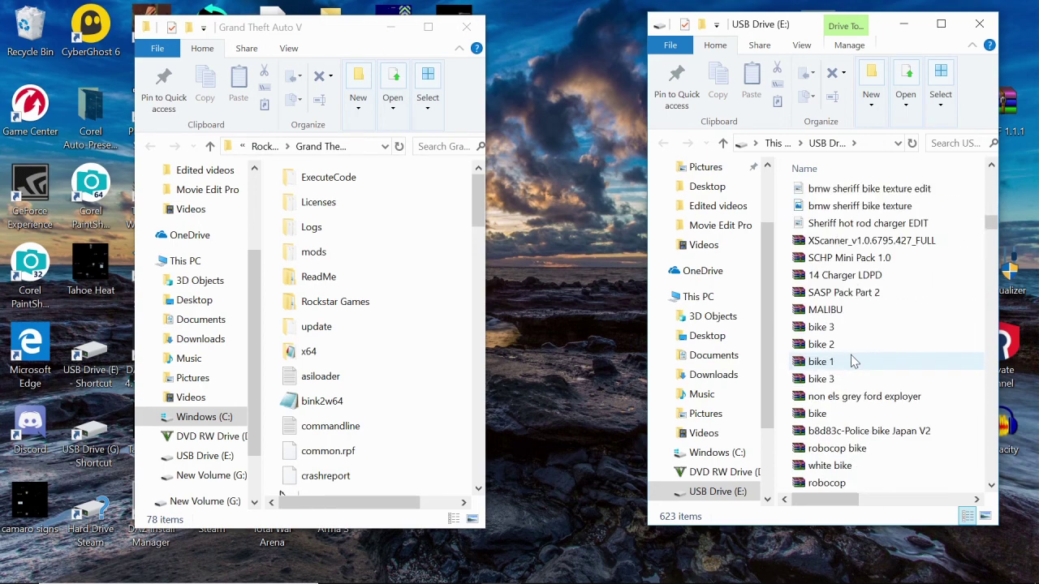
scroll(852, 361, "up", 6)
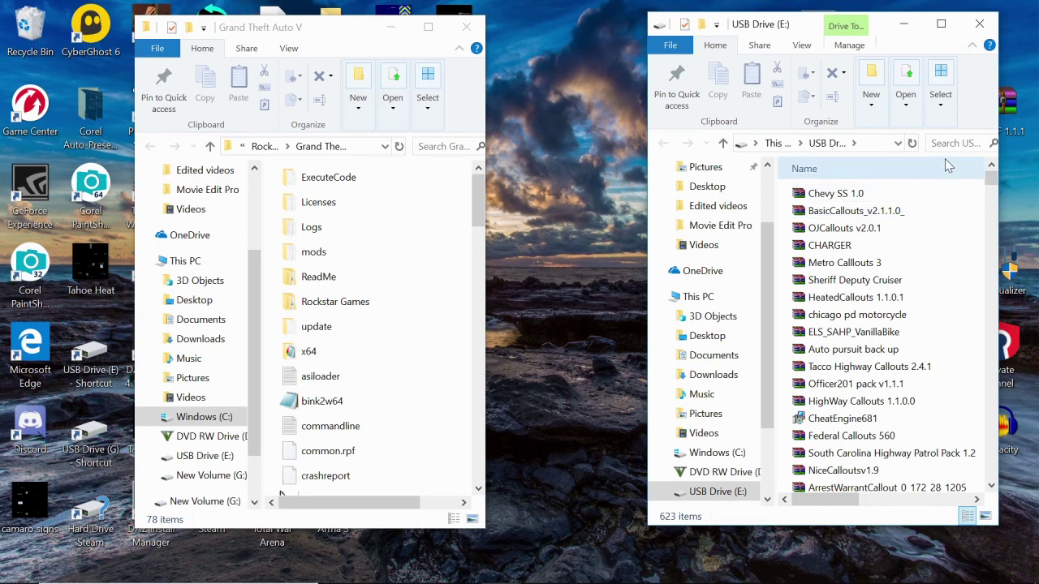
Step: Check the required mods listed in the How to install LSPDFR notes, and minimize the notes
mouse_move(479, 579)
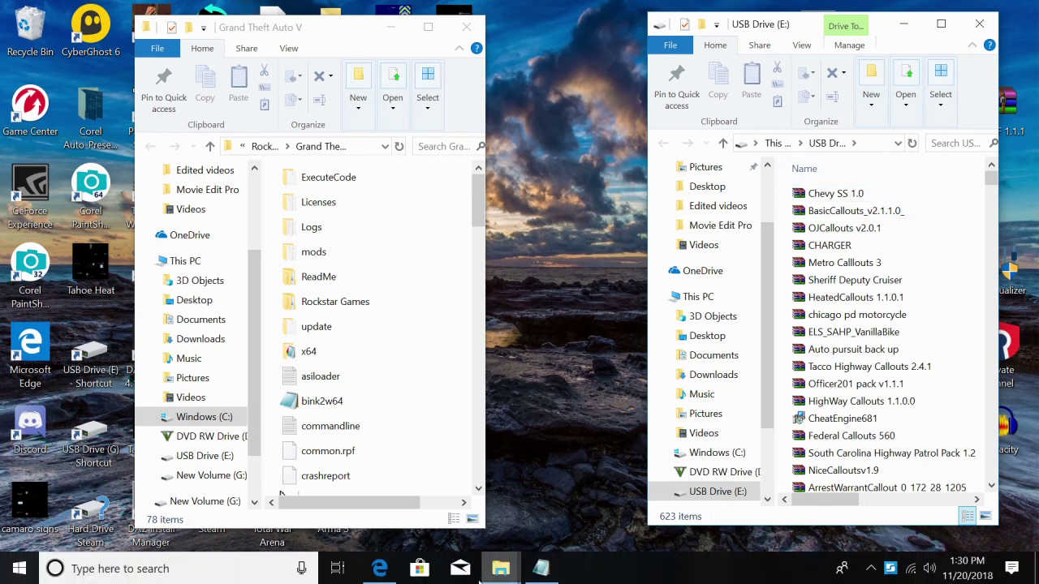
left_click(540, 568)
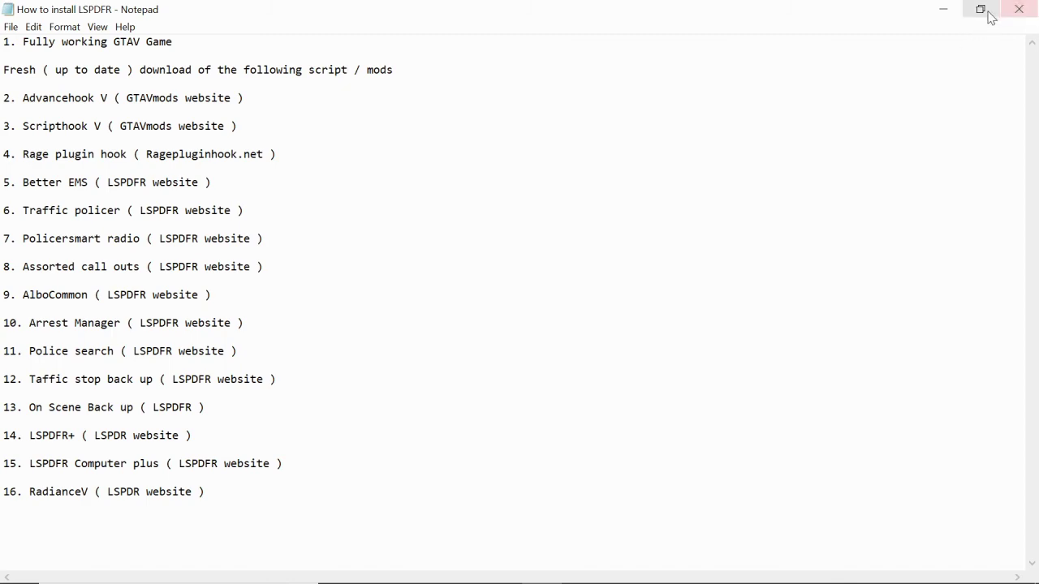
left_click(942, 10)
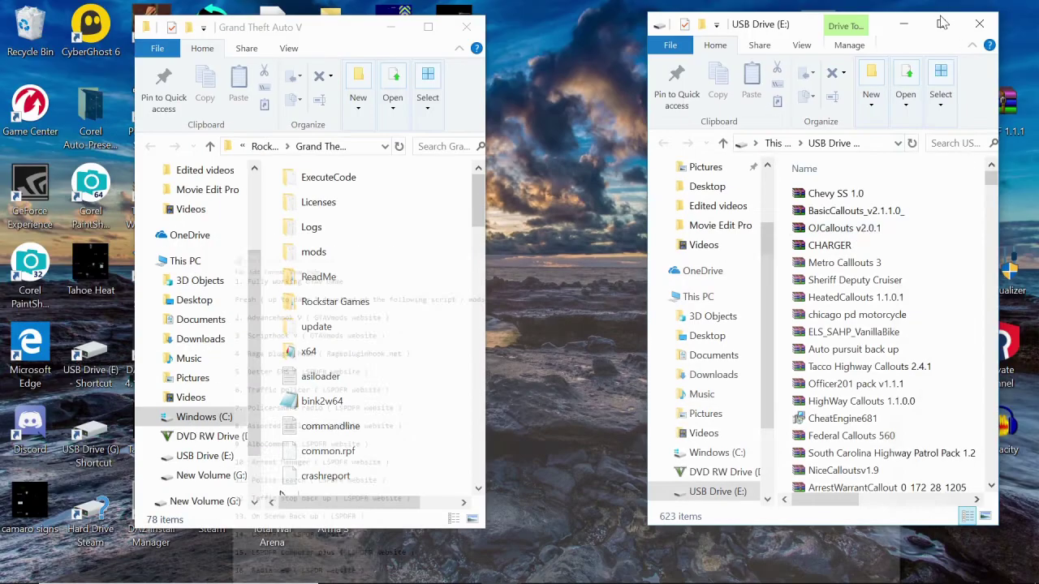
Step: Search USB Drive (E:) for "advance" and copy AdvancedHookV into the Grand Theft Auto V folder
key("ctrl+f")
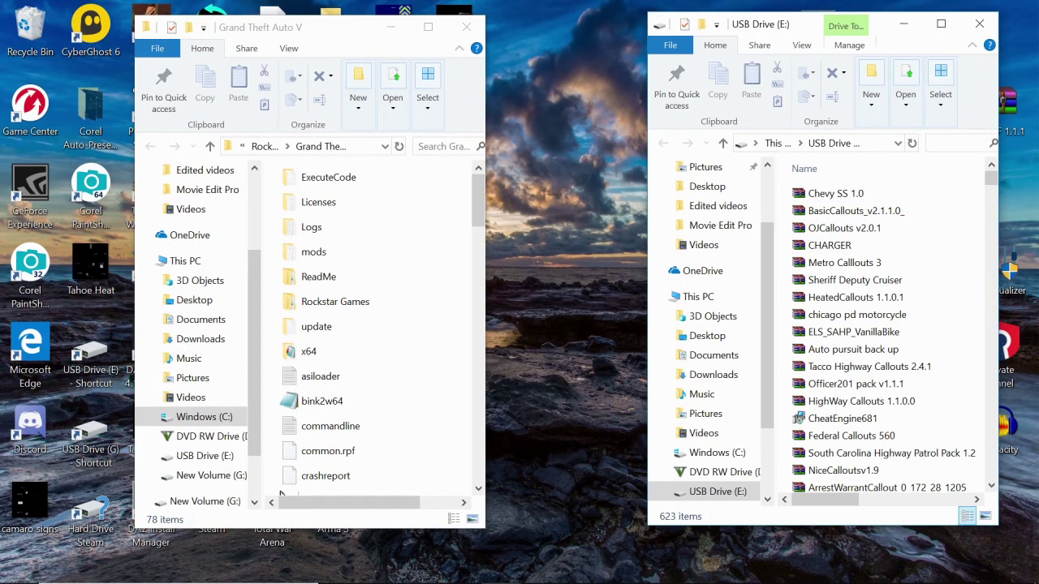
type("advance")
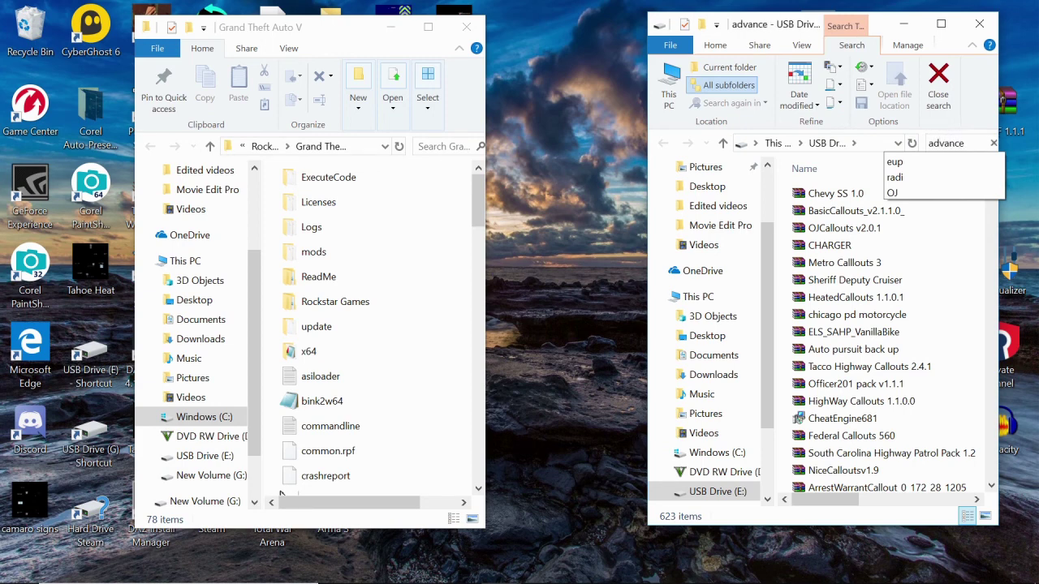
key("Return")
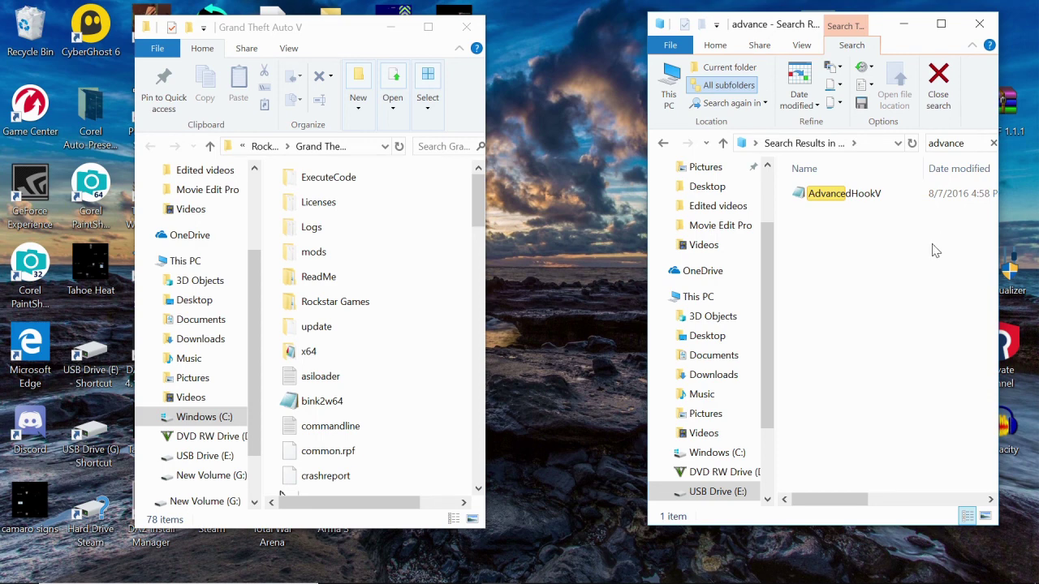
mouse_move(847, 197)
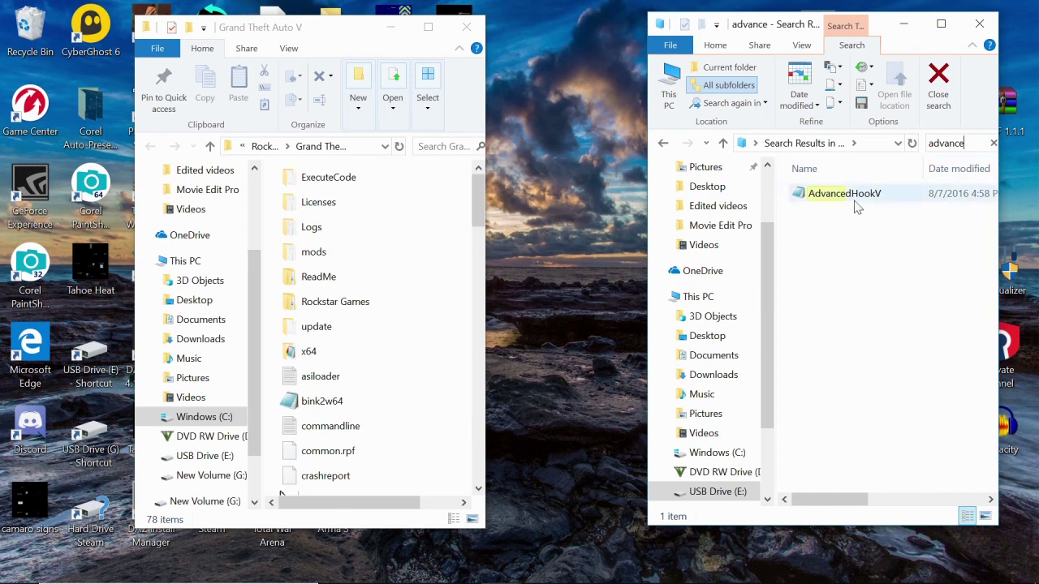
left_click_drag(844, 203, 415, 474)
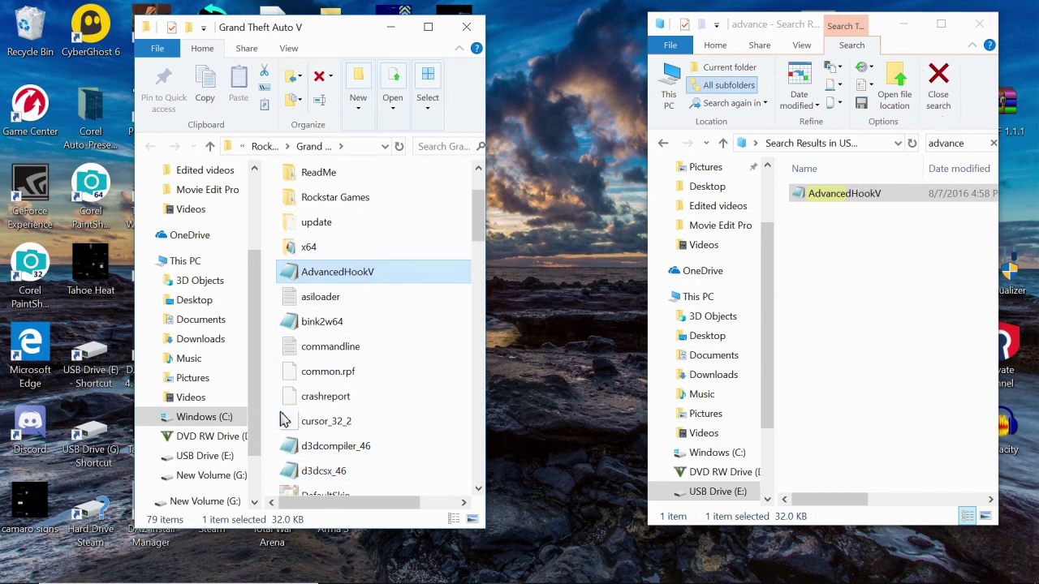
Step: Search USB Drive (E:) for "scripth" and open the ScriptHookV_1.0.1493.1 archive, dismissing the WinRAR license reminder
left_click(946, 143)
key("BackSpace")
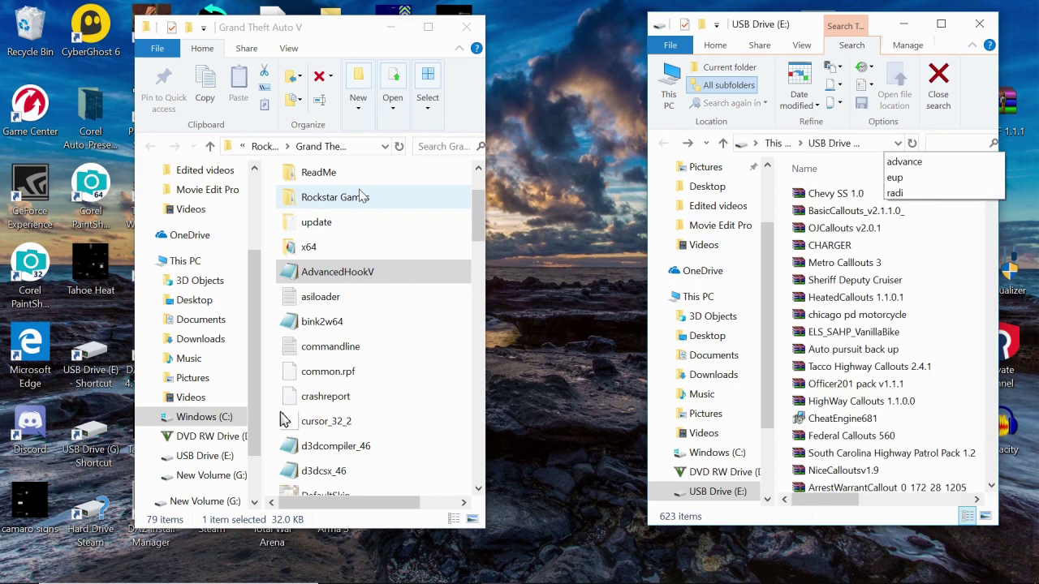
type("scripth")
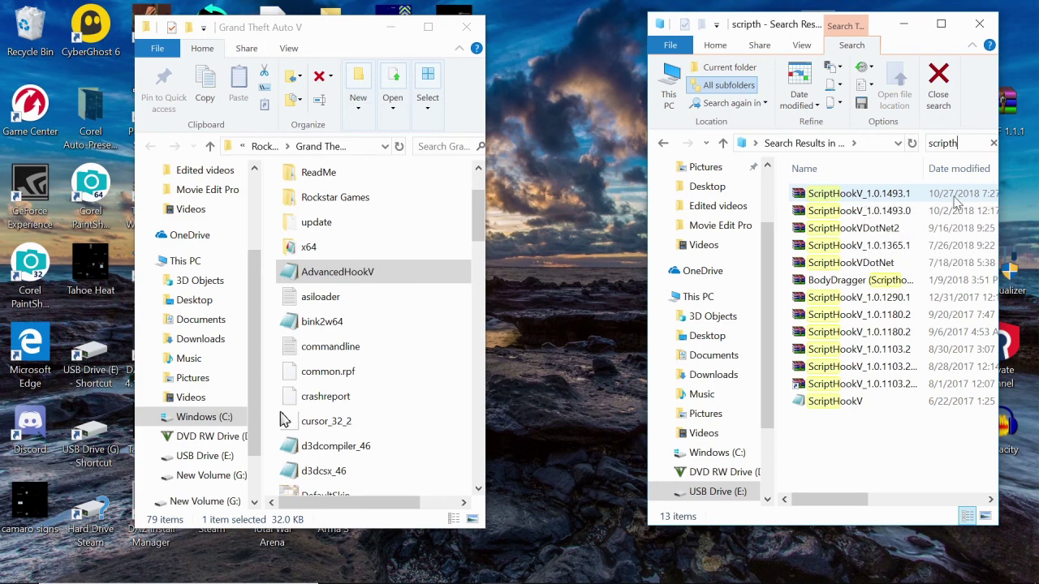
double_click(875, 196)
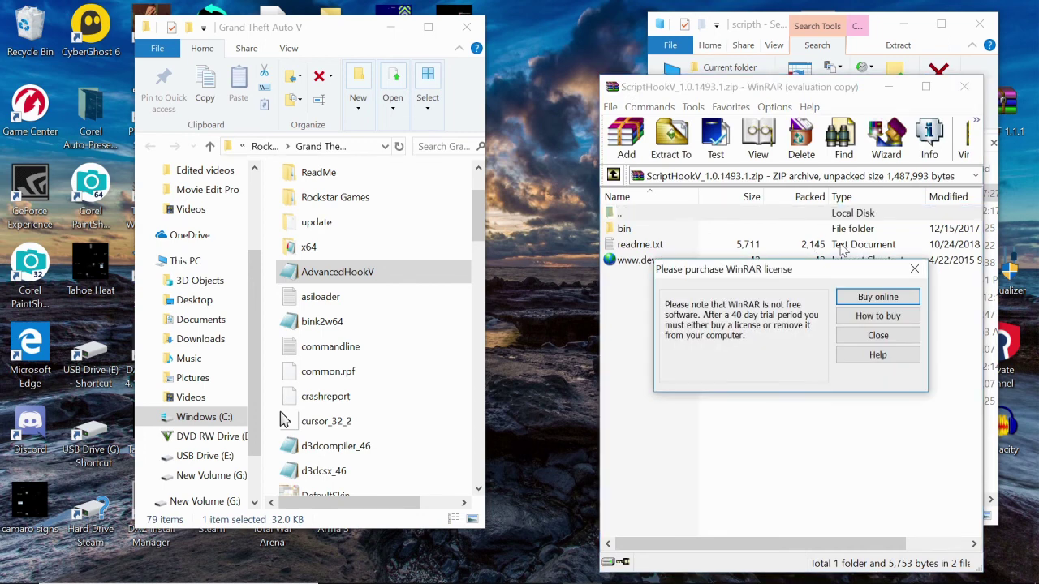
left_click(914, 270)
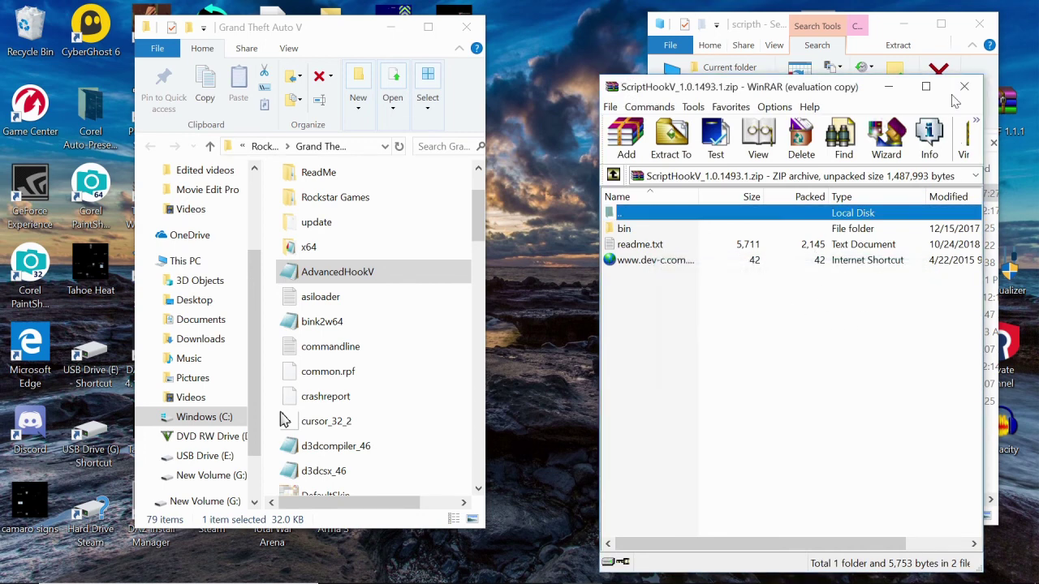
left_click(931, 46)
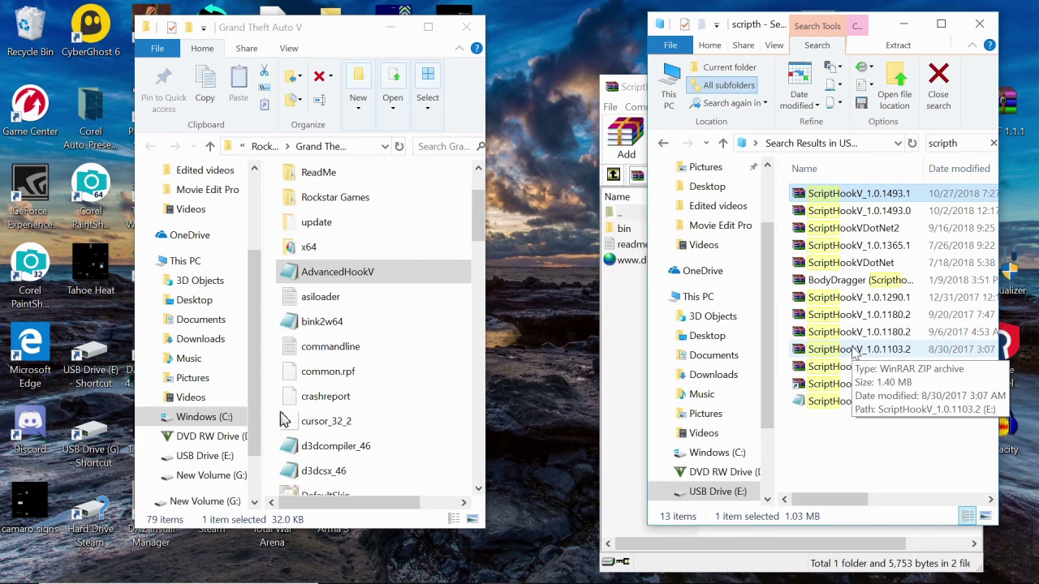
left_click(634, 375)
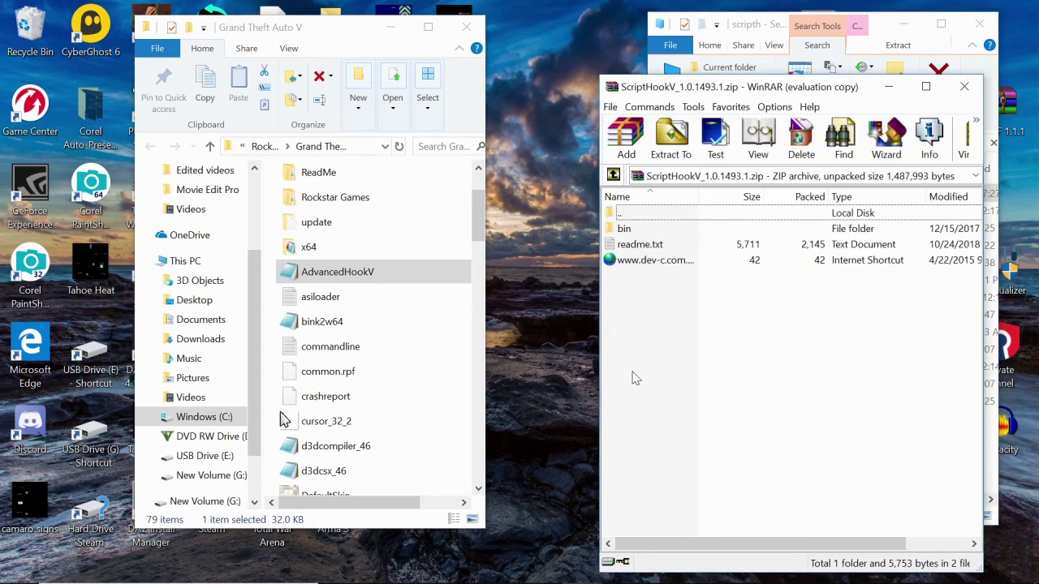
Step: Extract dinput8.dll, NativeTrainer.asi and ScriptHookV.dll from the archive's bin folder into the Grand Theft Auto V folder, replacing existing files, and close the archive
left_click(654, 242)
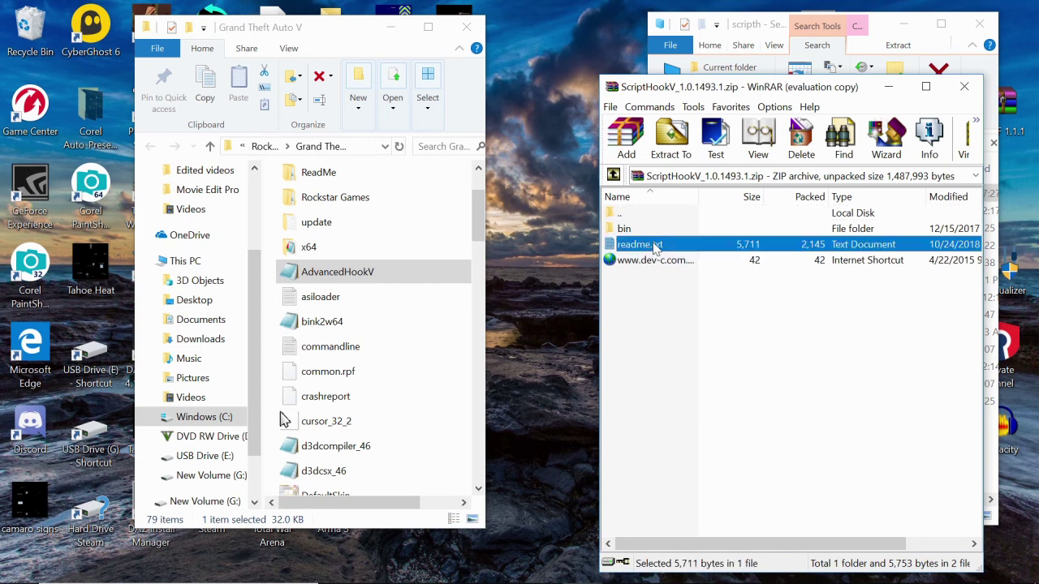
left_click(658, 242)
double_click(657, 231)
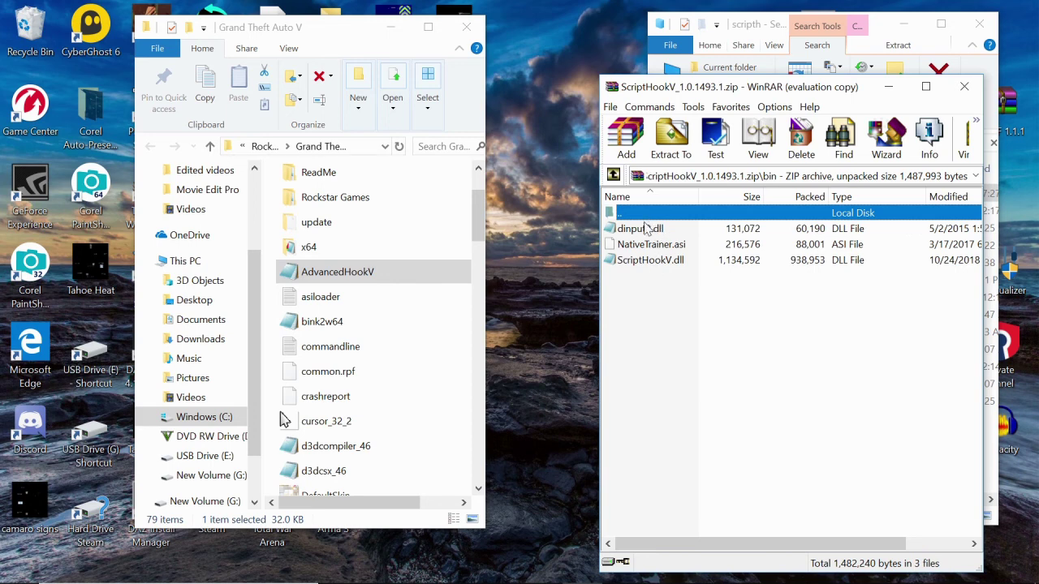
left_click(690, 266)
left_click(662, 244, "shift")
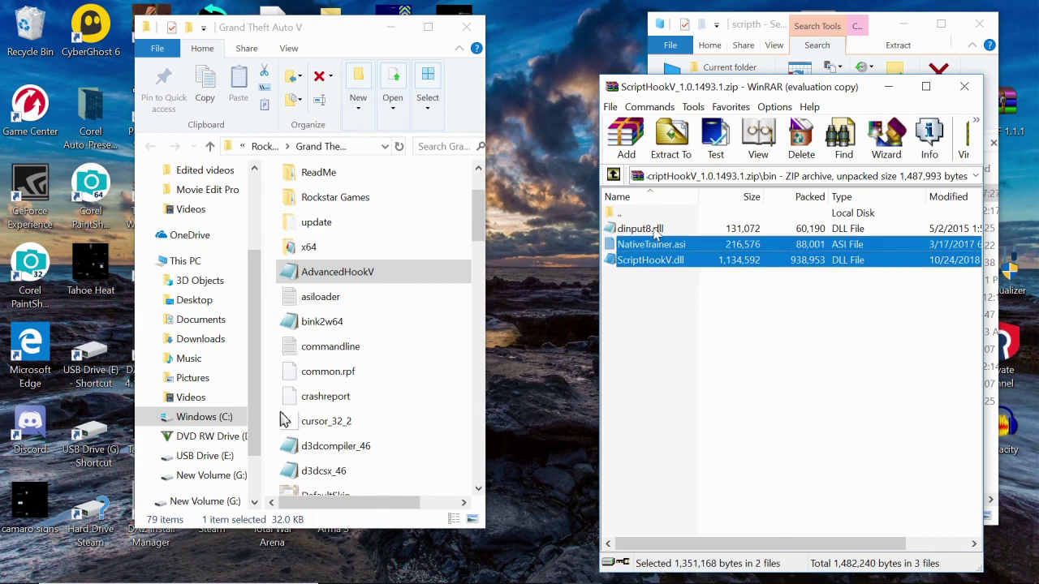
left_click(655, 229, "shift")
left_click_drag(736, 258, 436, 457)
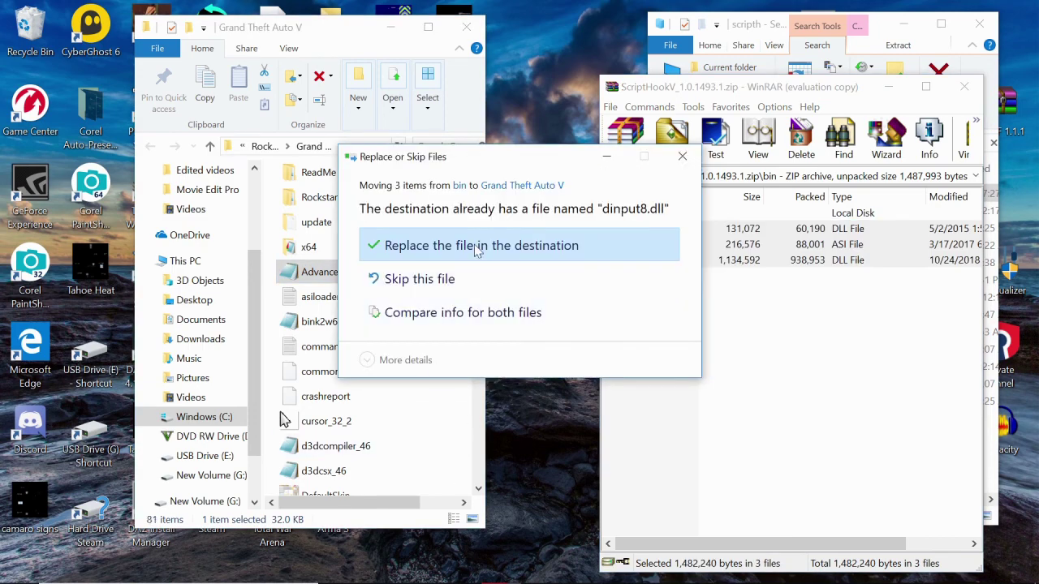
left_click(474, 254)
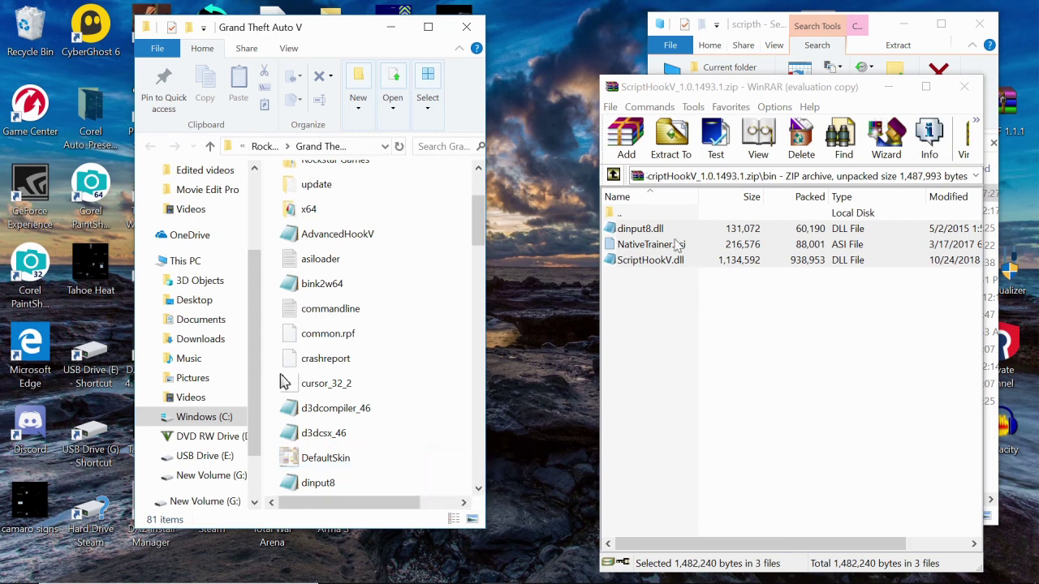
left_click(964, 86)
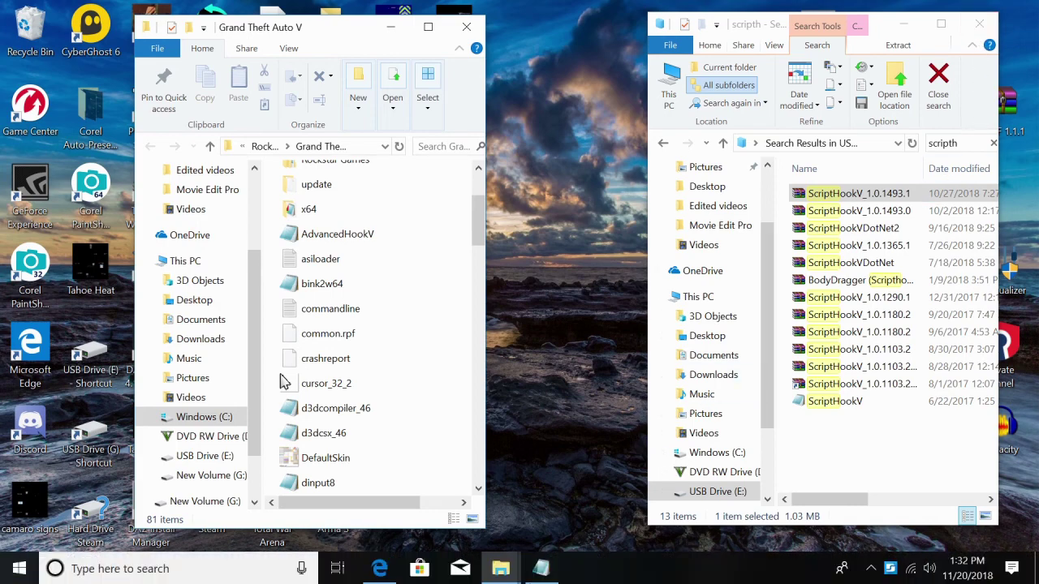
Step: Recheck the mod list in the install notes and search USB Drive (E:) for "lspdfr"
left_click(548, 573)
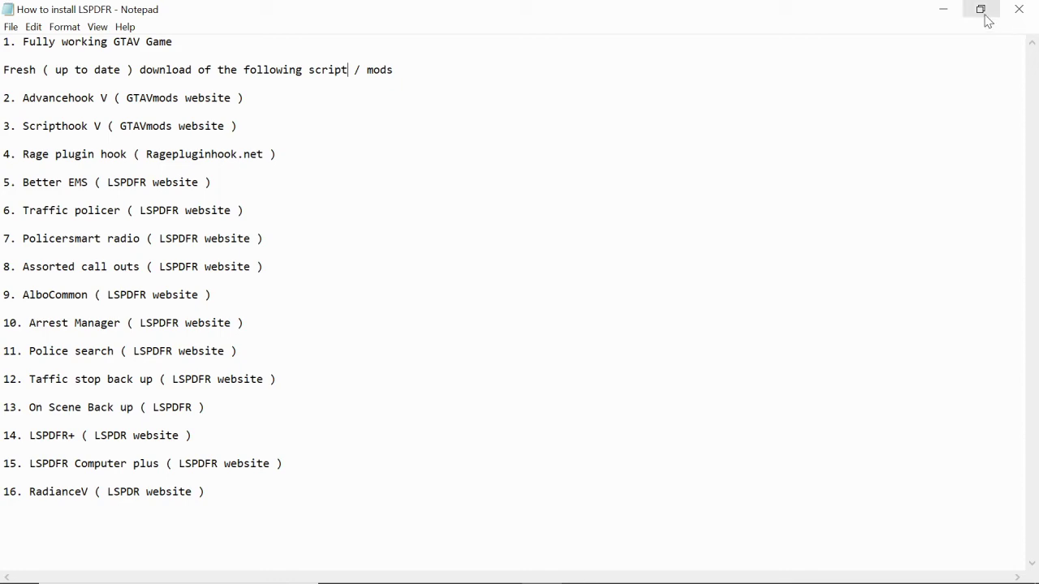
left_click(942, 10)
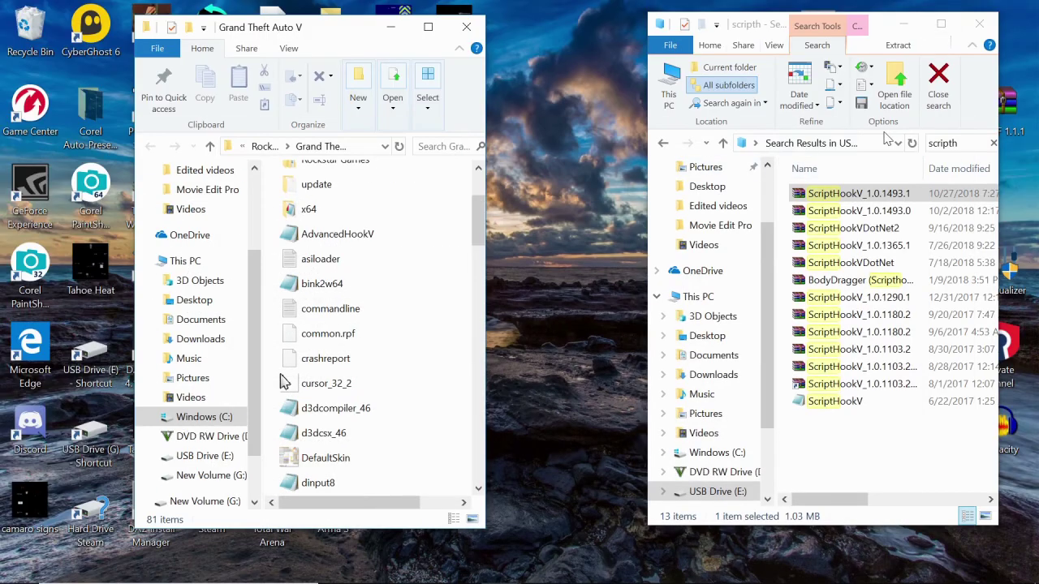
left_click(945, 143)
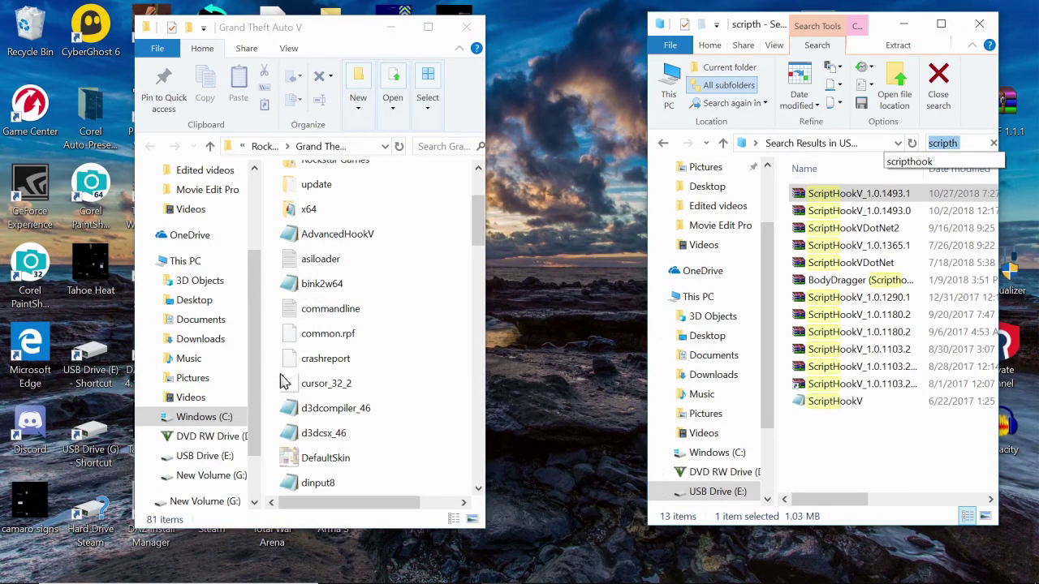
key("BackSpace")
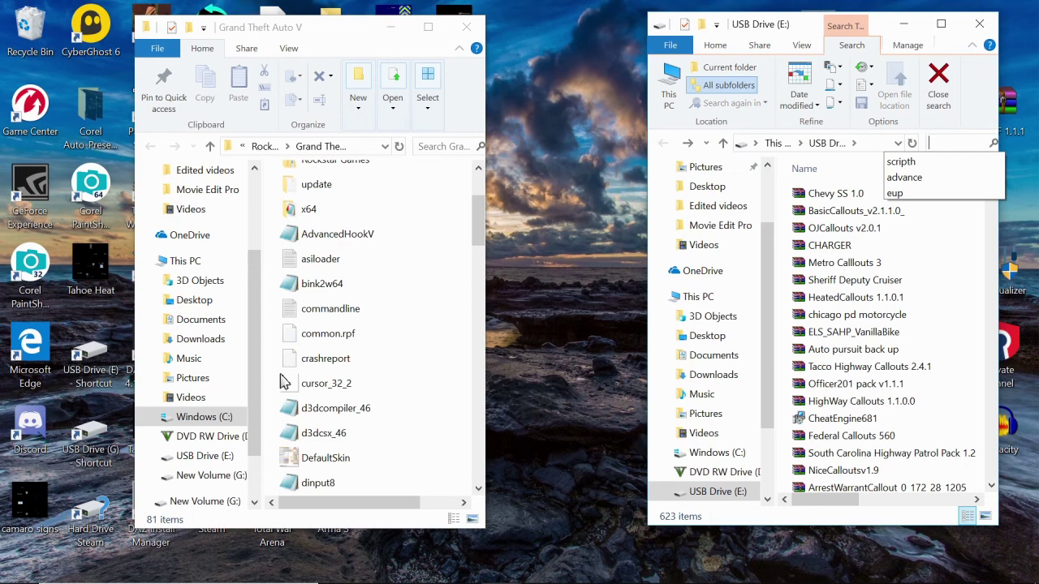
type("lspdfr")
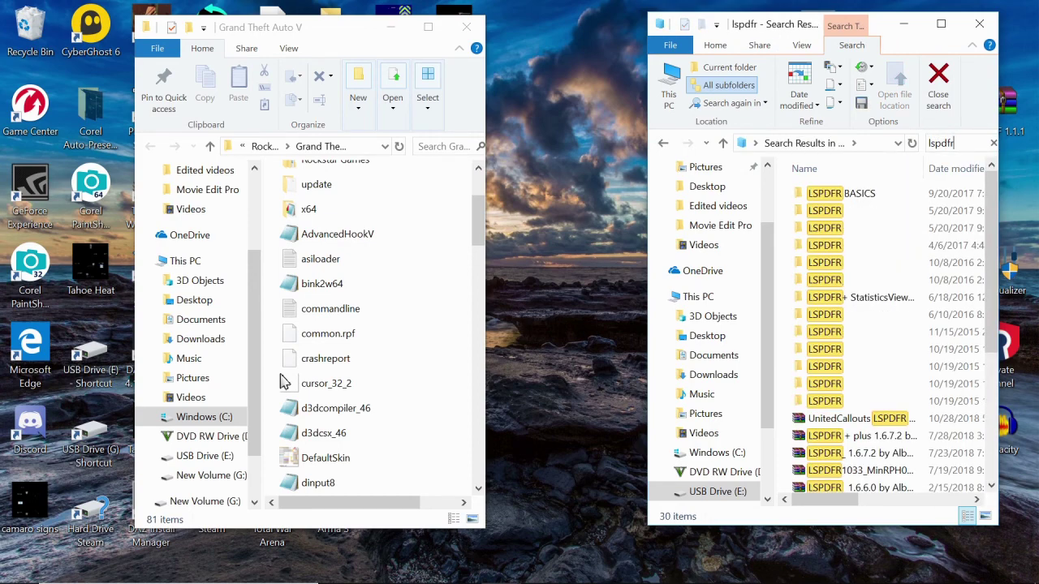
Step: Find the LSPDFR 031 Install archive dated 9/20/2017 in the search results and open it, dismissing the WinRAR license reminder
scroll(848, 339, "down", 1)
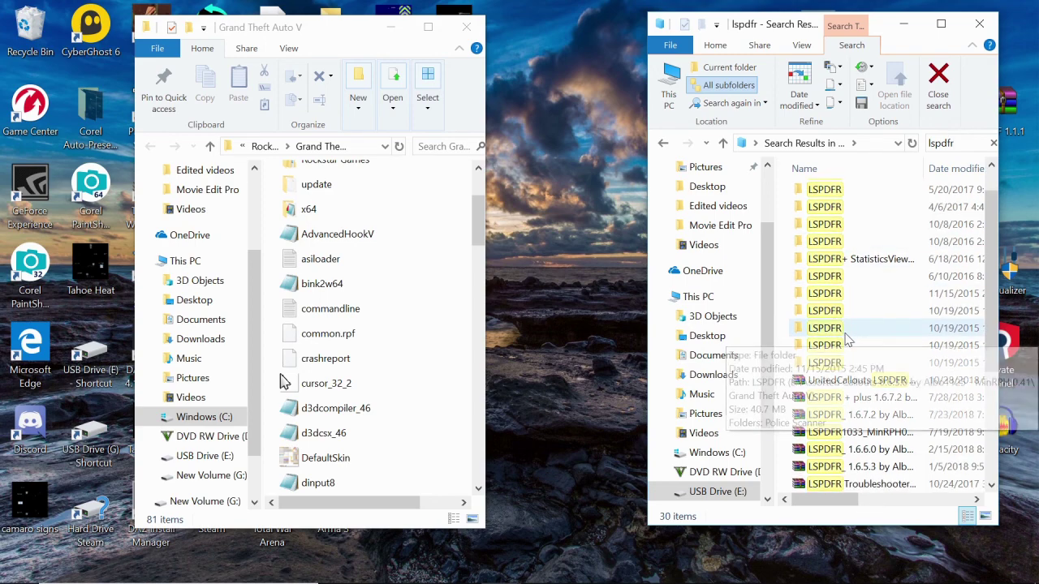
scroll(848, 339, "down", 1)
scroll(846, 341, "down", 1)
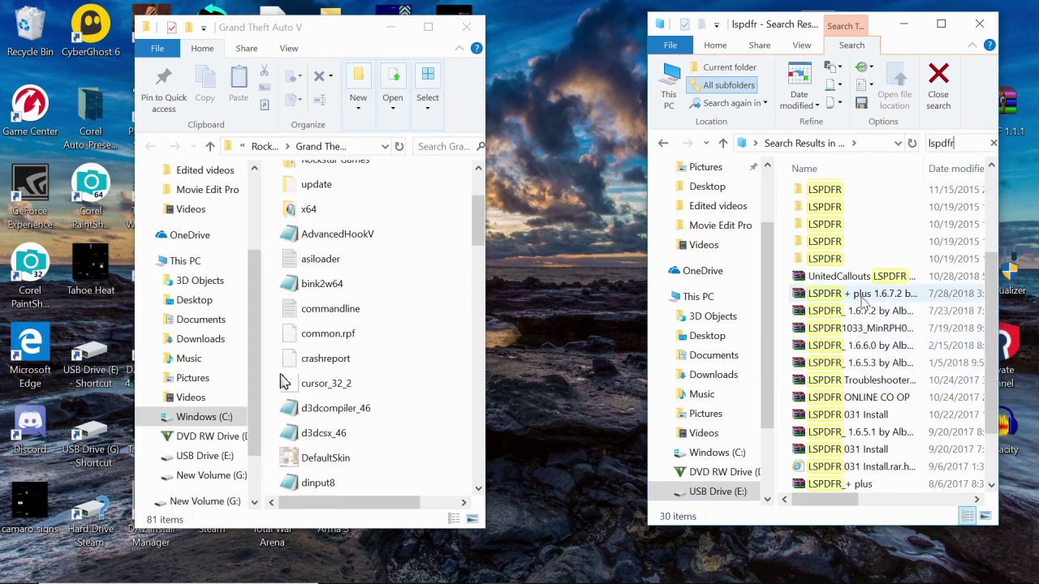
mouse_move(864, 301)
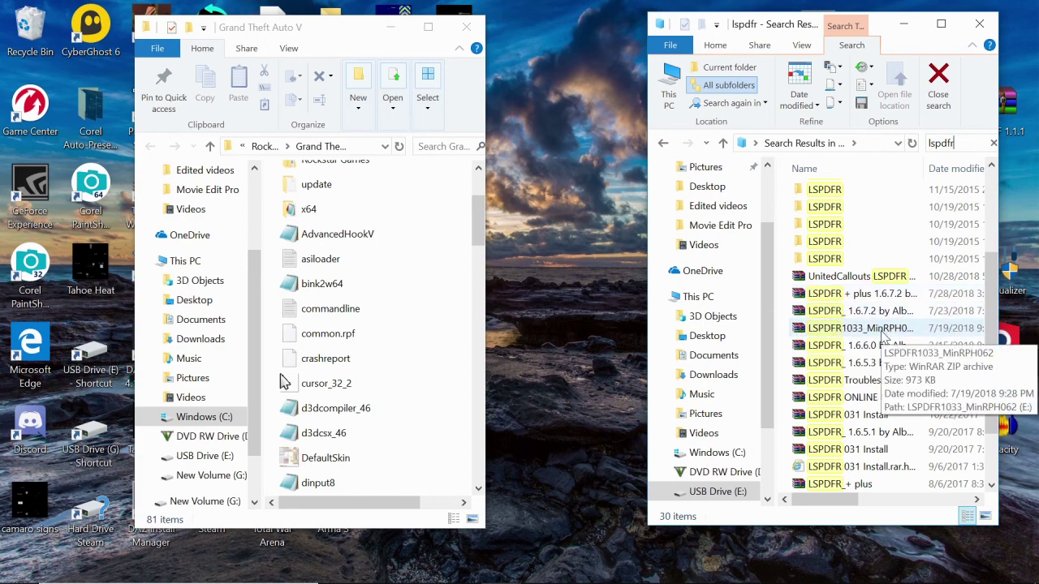
mouse_move(873, 373)
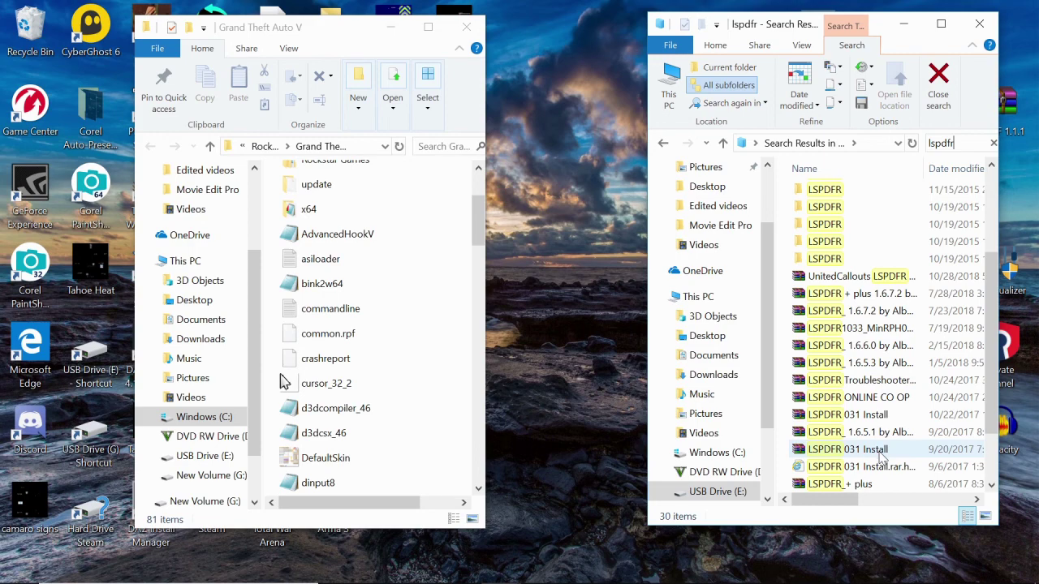
mouse_move(880, 453)
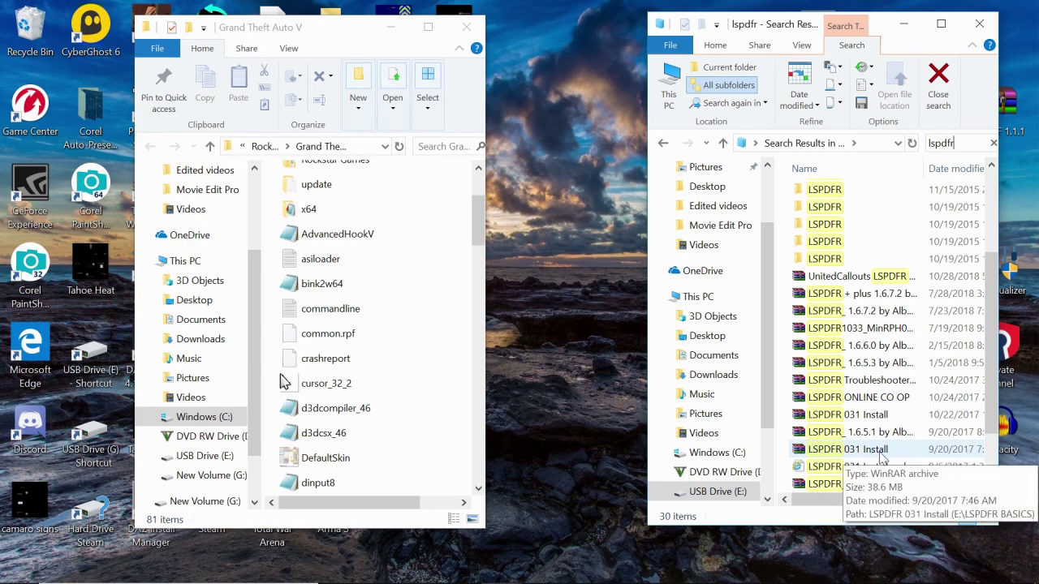
left_click(882, 456)
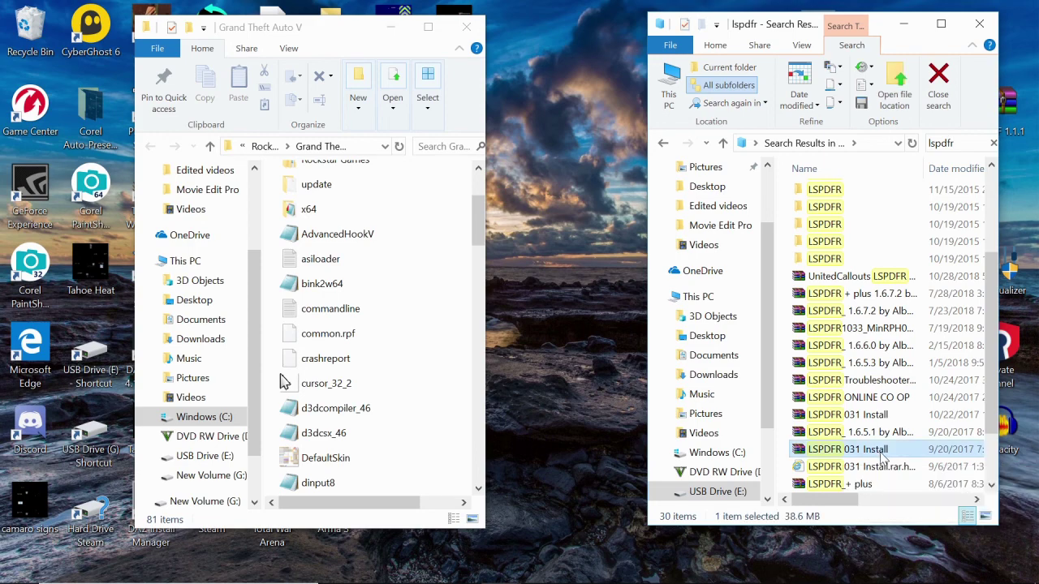
double_click(883, 456)
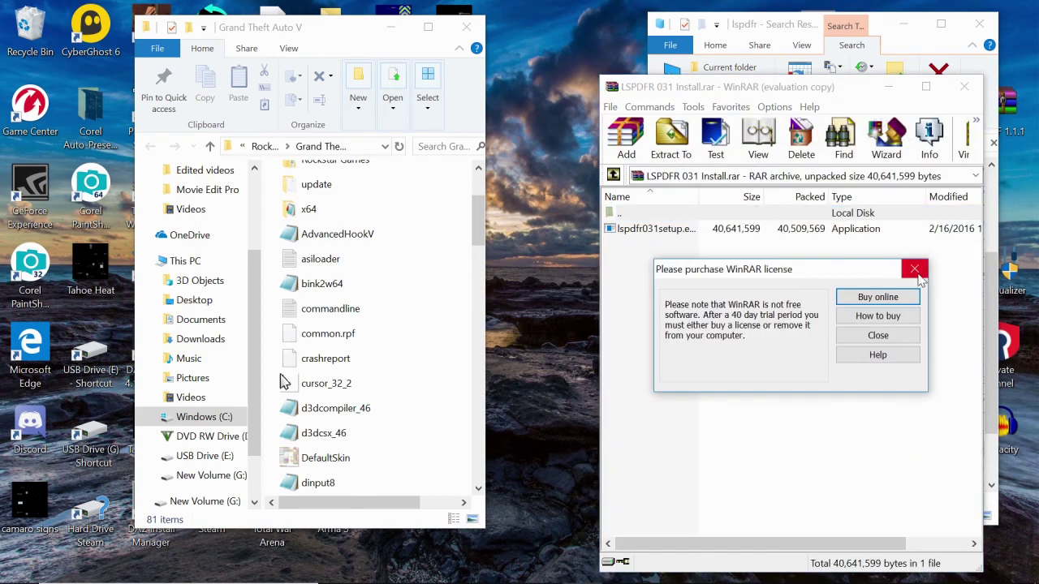
left_click(913, 268)
Step: Run lspdfr031setup.exe from the archive and allow it to make changes to the device
left_click(651, 233)
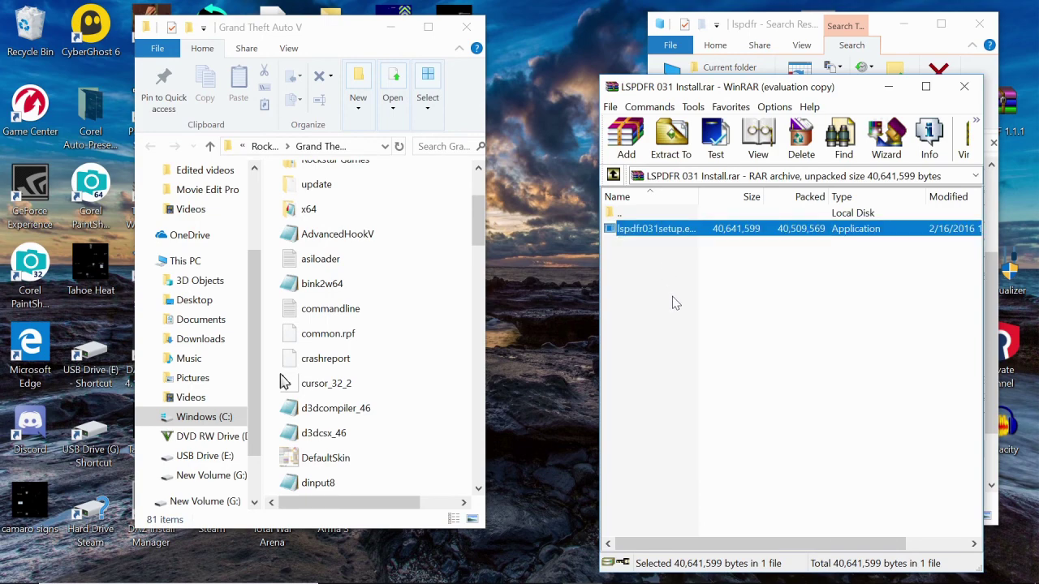
key("Return")
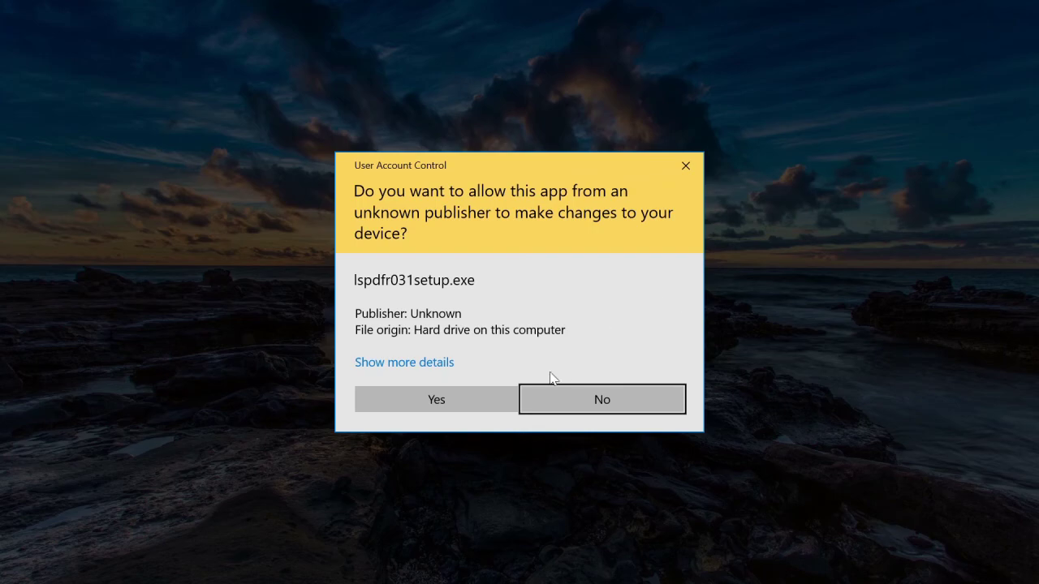
left_click(432, 407)
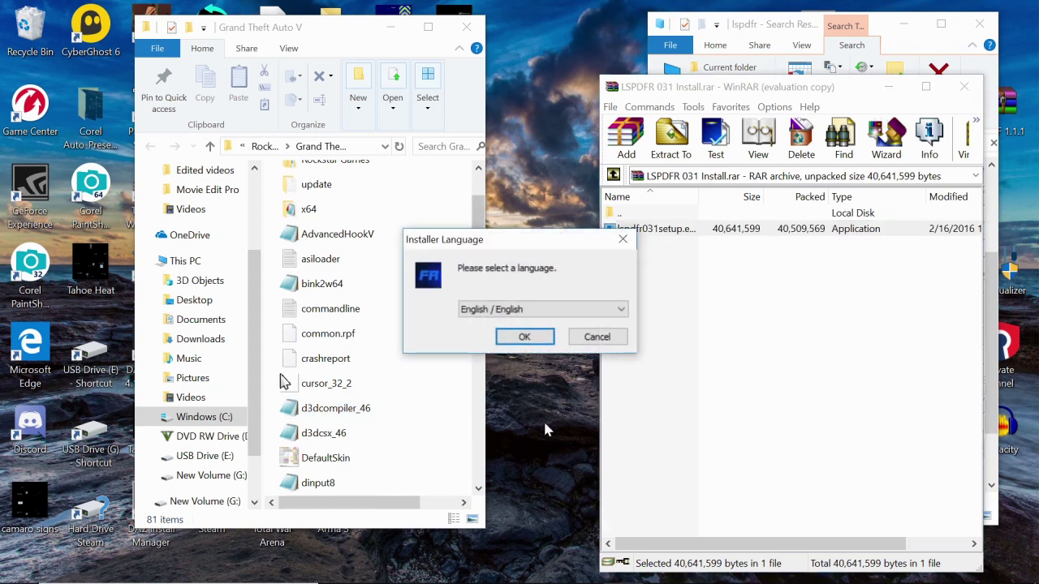
Step: Install LSPD First Response in English with the default components into C:\Program Files\Rockstar Games\Grand Theft Auto V, accepting the license and launching the First Time Configurator
left_click(524, 337)
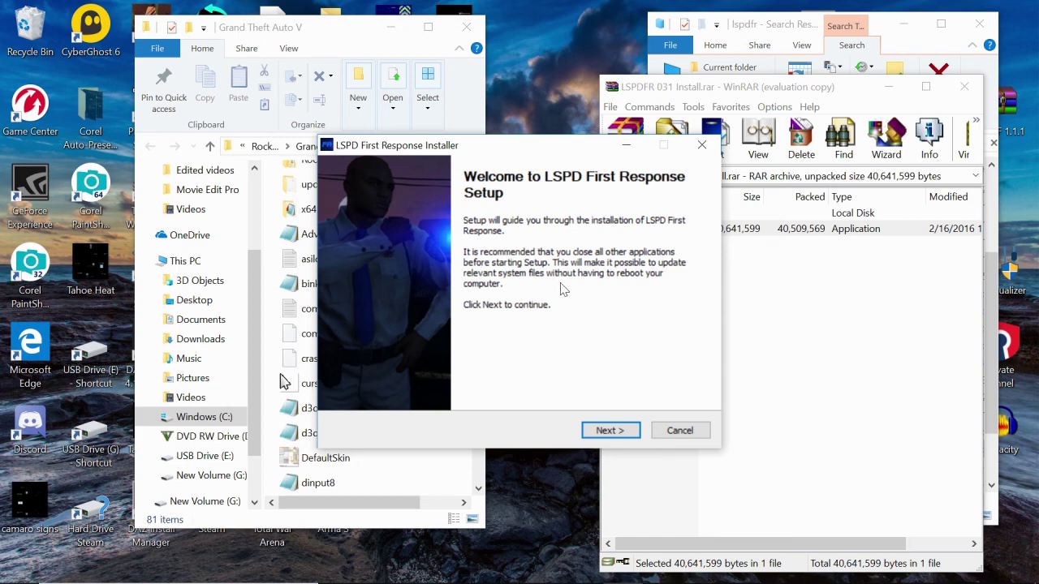
left_click(637, 435)
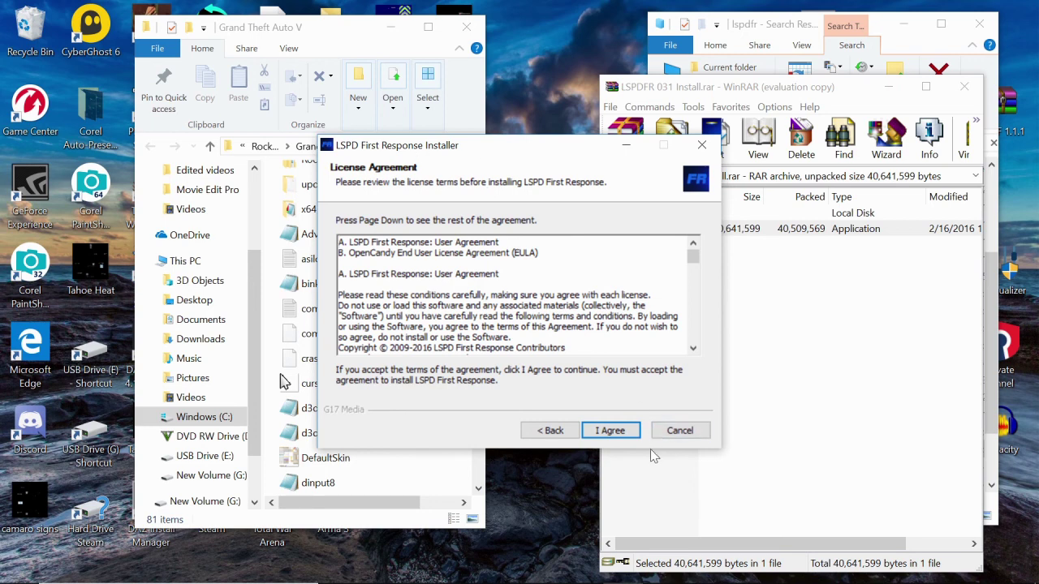
left_click(614, 431)
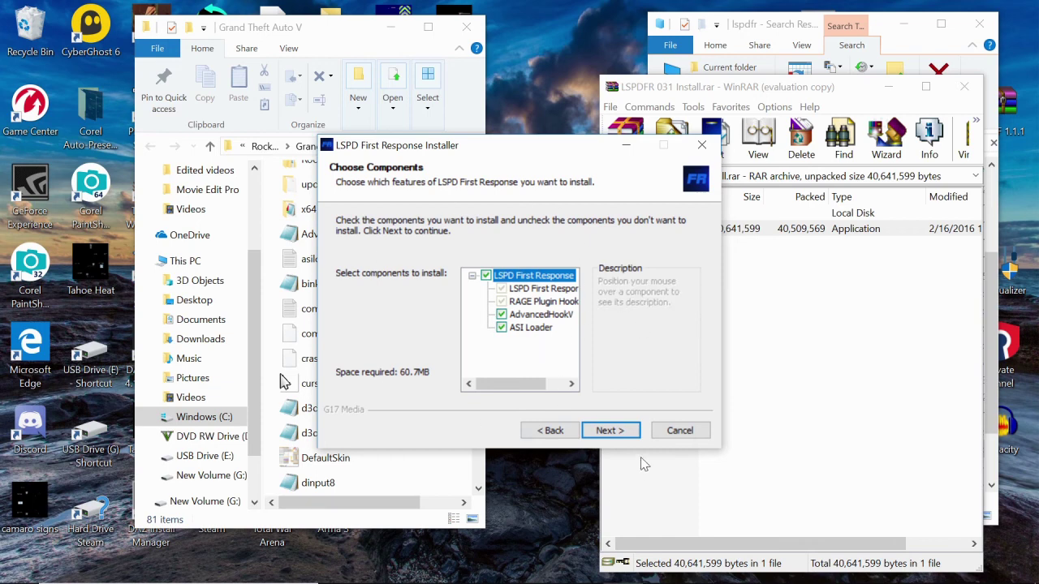
left_click(621, 434)
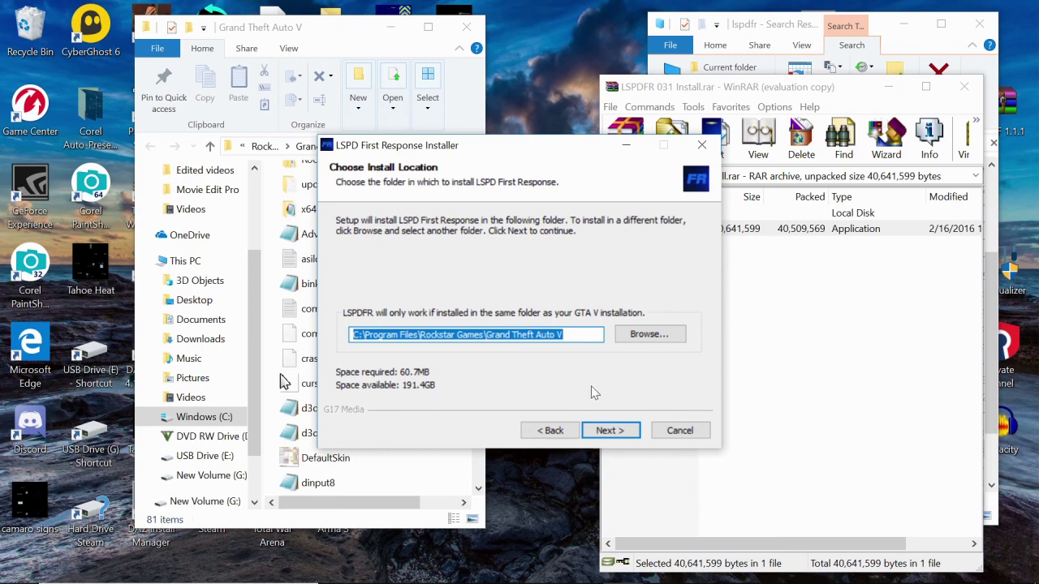
left_click(611, 431)
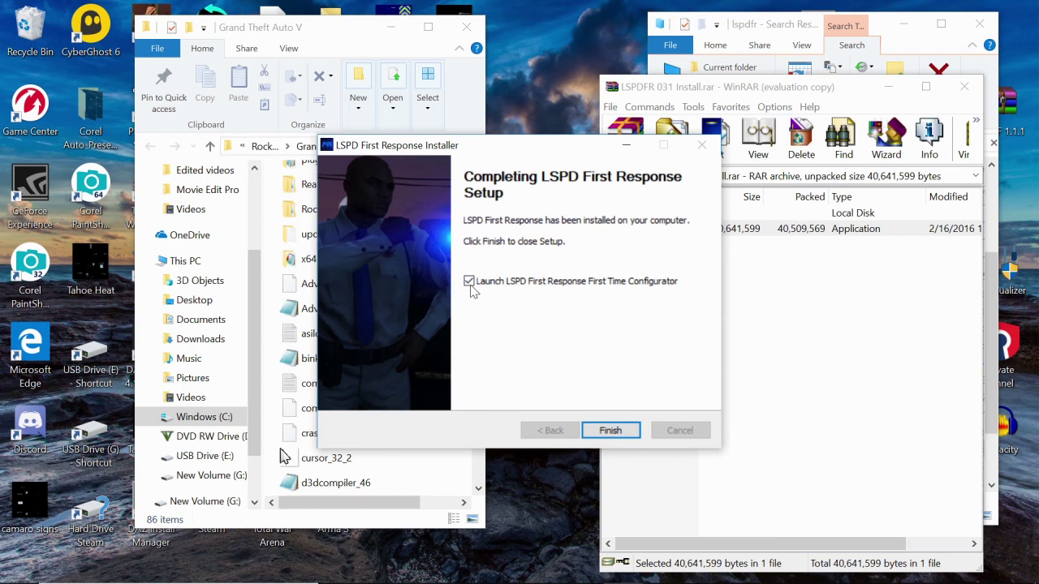
left_click(630, 434)
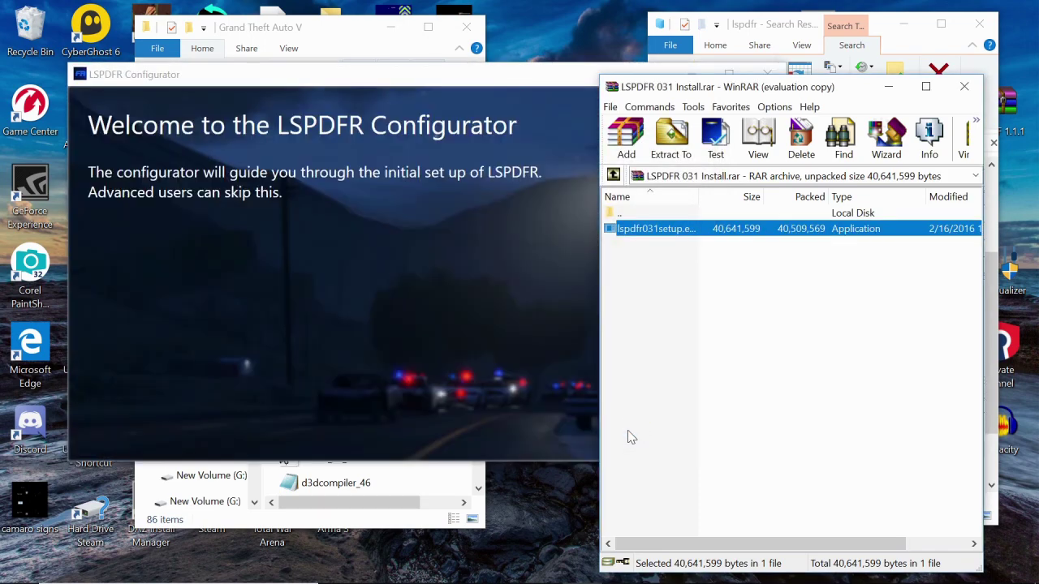
Step: Start the LSPDFR Configurator, accept the RAGE Plugin Hook disclaimer and have the recommended plugin settings applied automatically
left_click(489, 73)
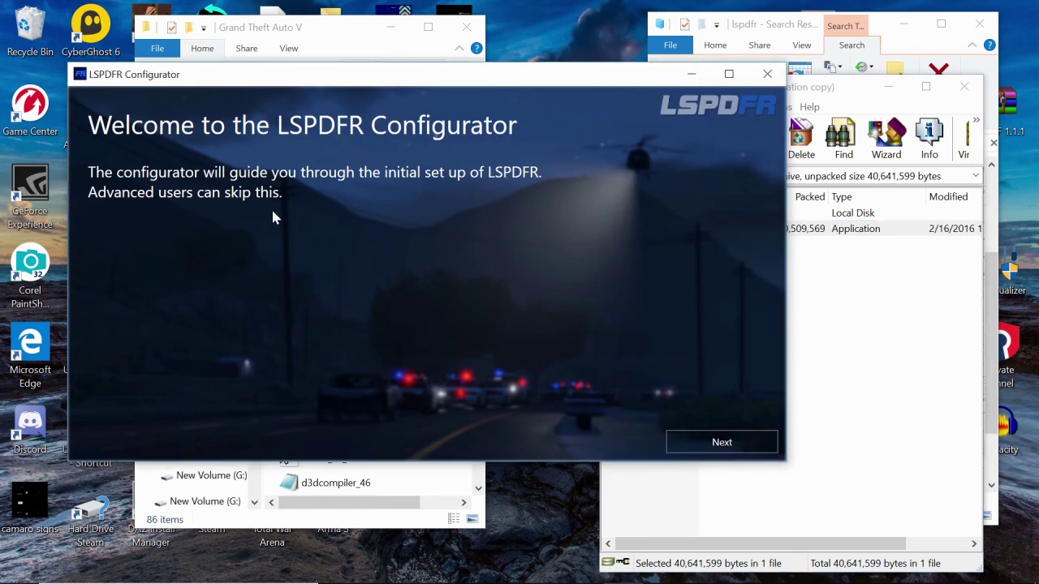
left_click(737, 446)
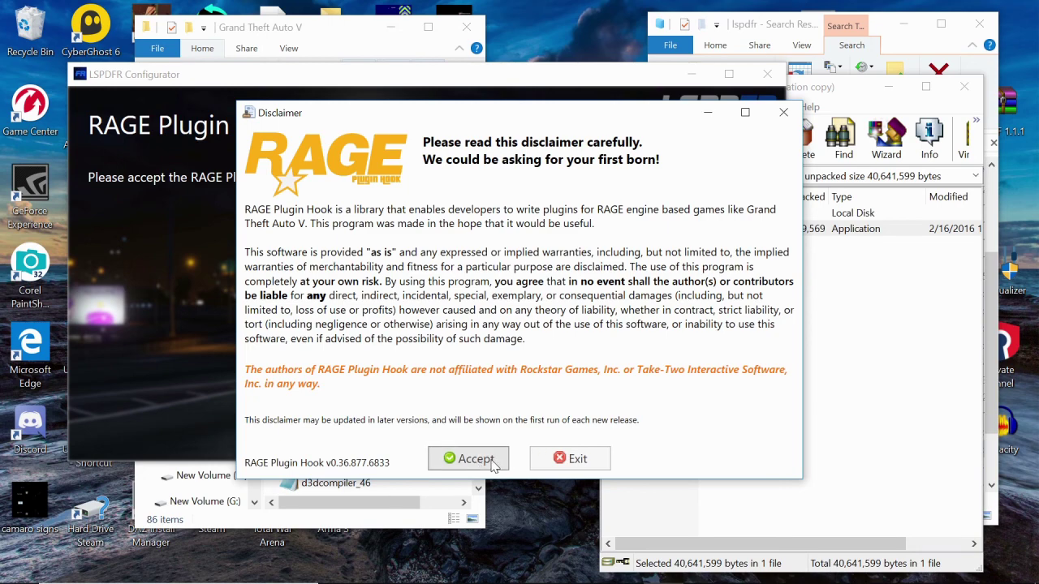
left_click(476, 459)
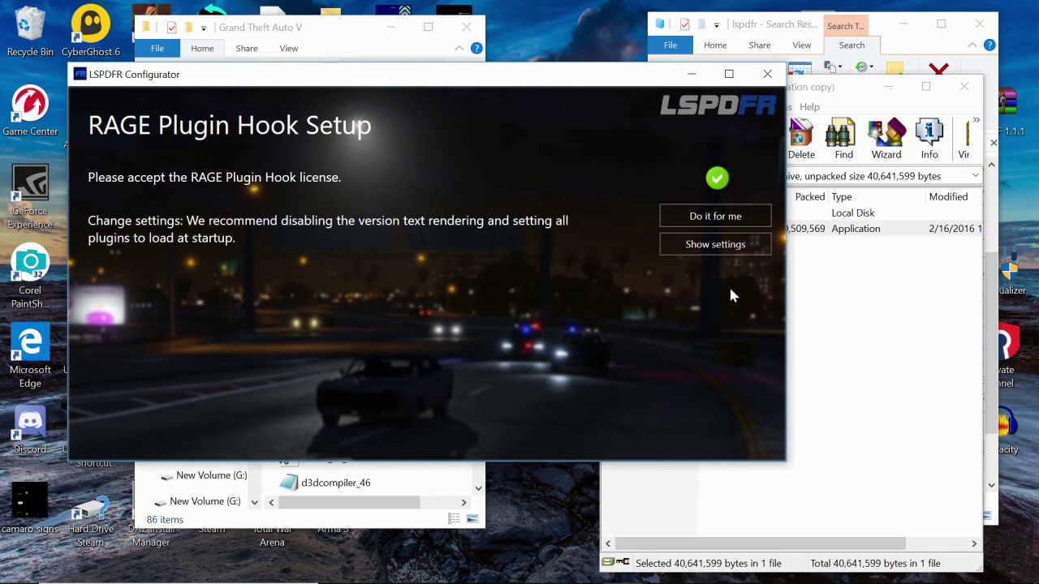
left_click(730, 223)
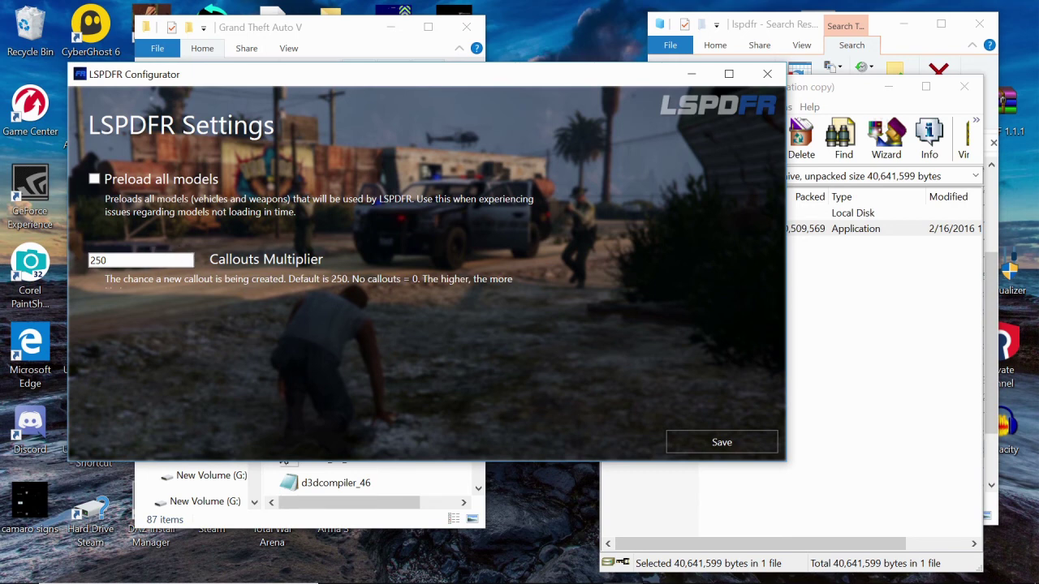
Step: Enable Preload all models in the LSPDFR settings, save them and finish the configurator
left_click(95, 180)
left_click(737, 445)
left_click(739, 444)
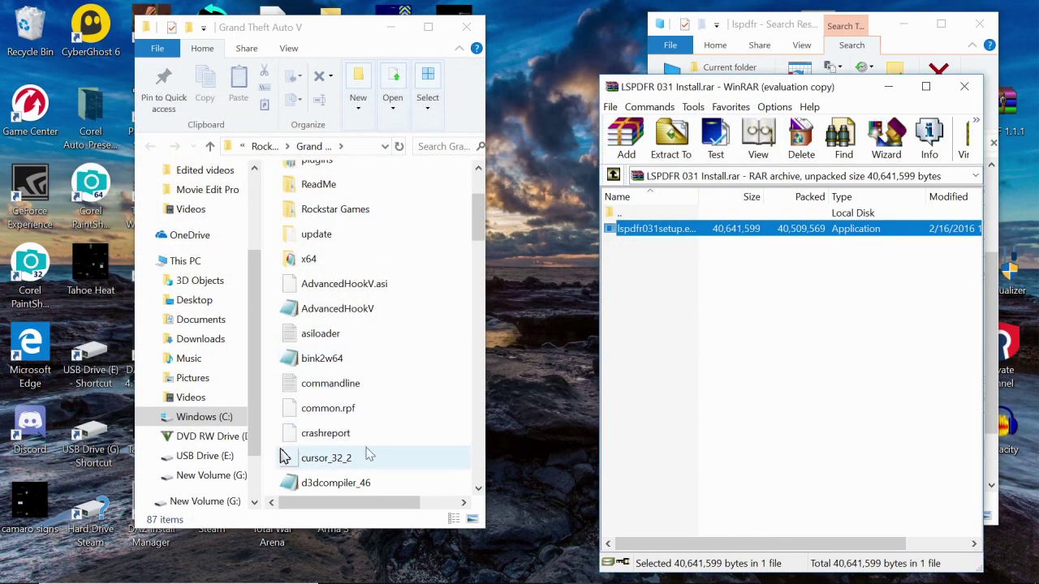
Step: Close the LSPDFR 031 Install archive and search USB Drive (E:) for "Rageplugin"
scroll(336, 266, "up", 2)
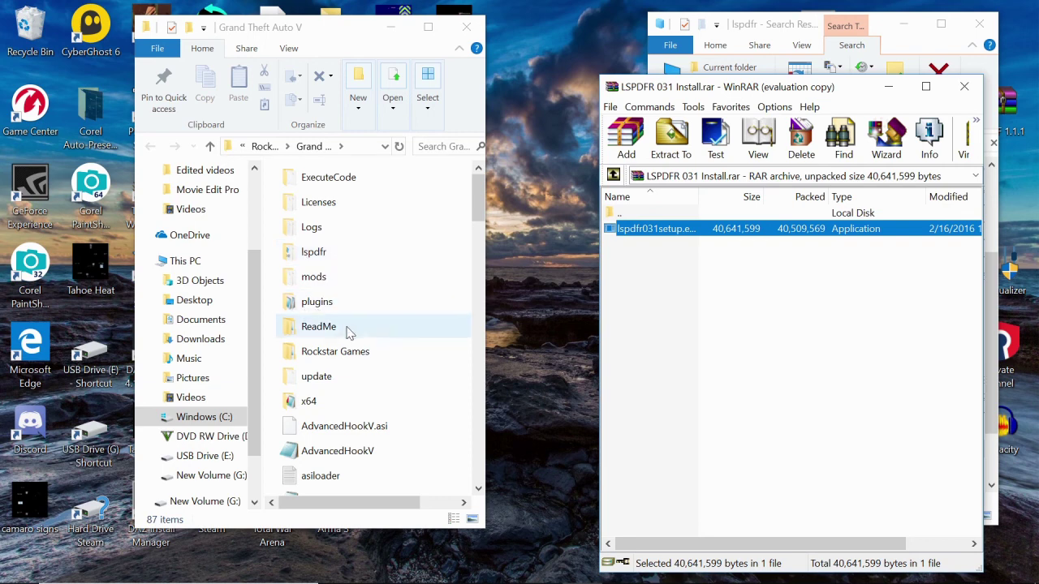
left_click(964, 86)
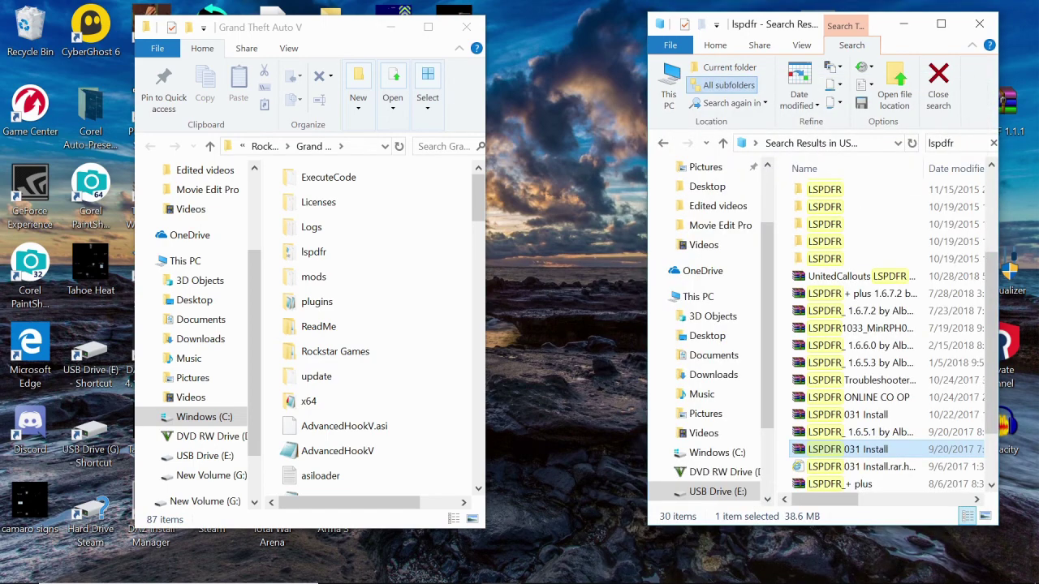
key("ctrl+e")
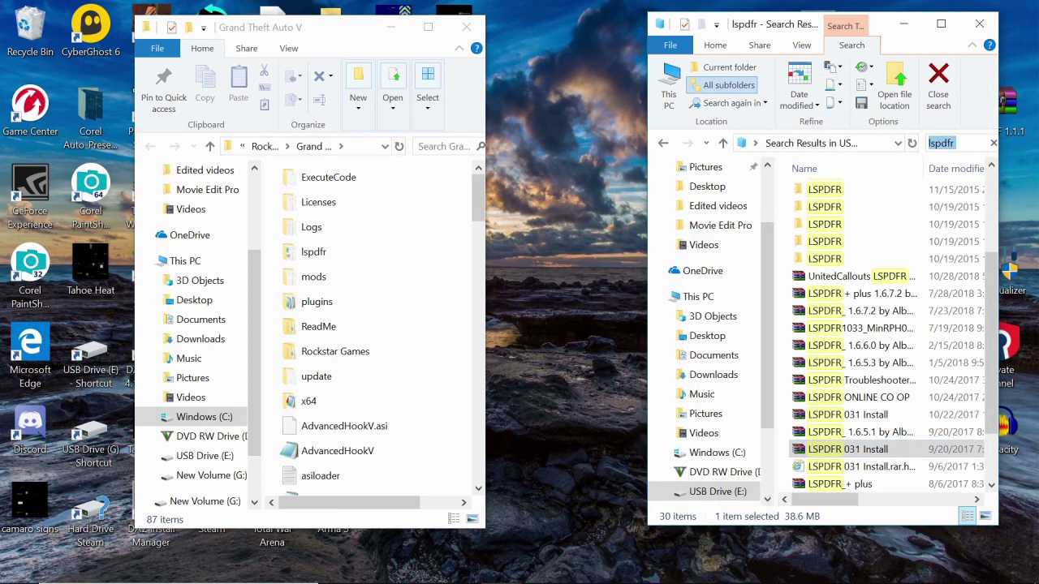
key("BackSpace")
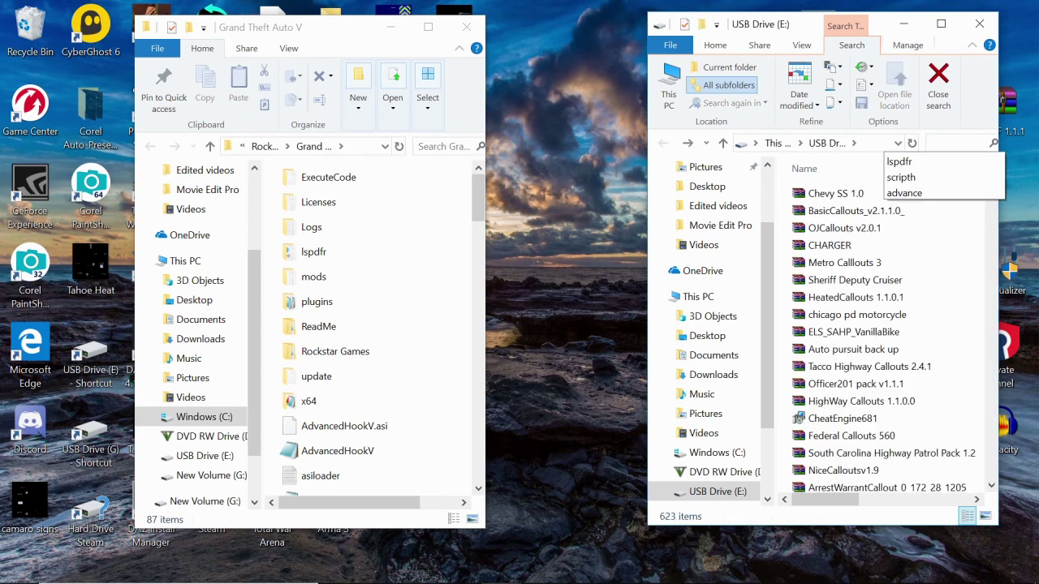
type("Rage")
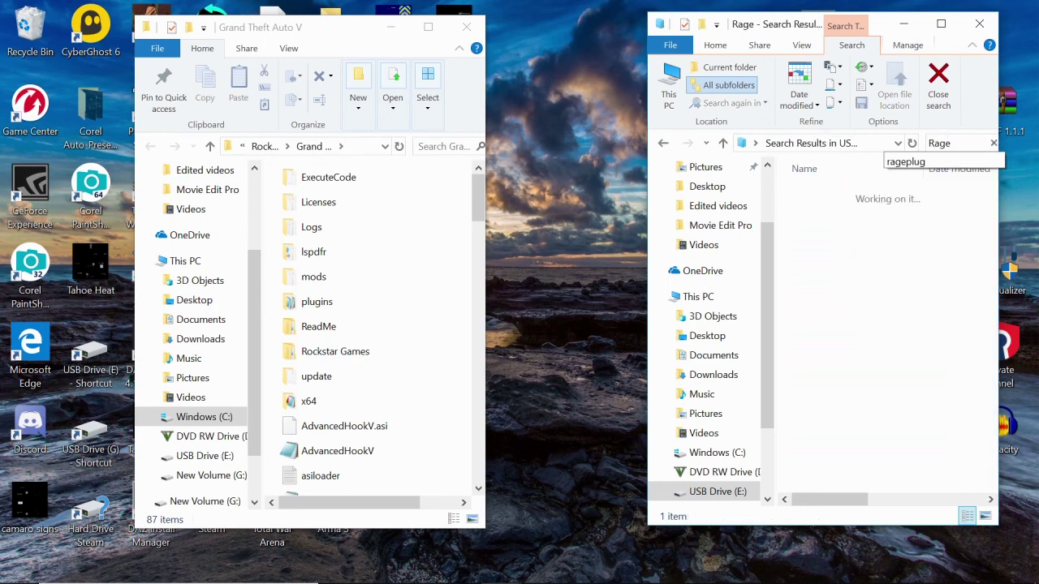
type("plugin")
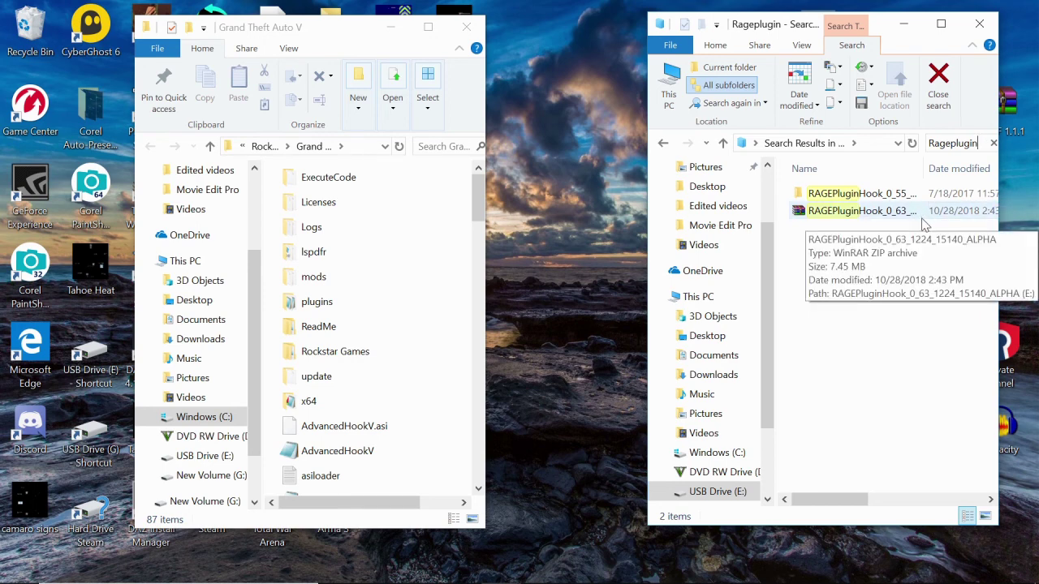
Step: Extract everything except the Licenses and SDK folders from RAGEPluginHook_0_63_1224_15140_ALPHA into the Grand Theft Auto V folder, replacing existing files, and close the archive
left_click(890, 217)
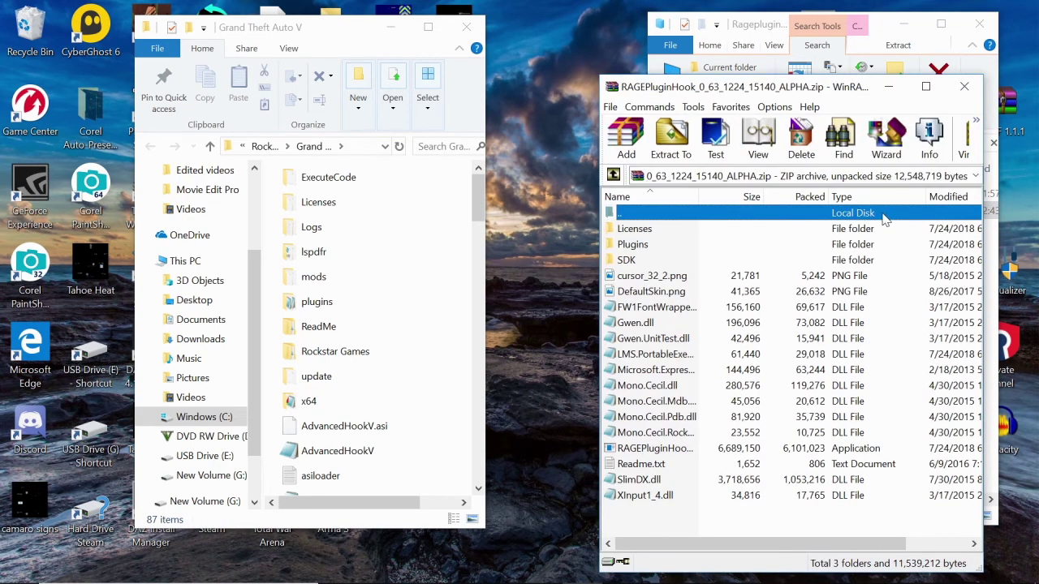
left_click(915, 268)
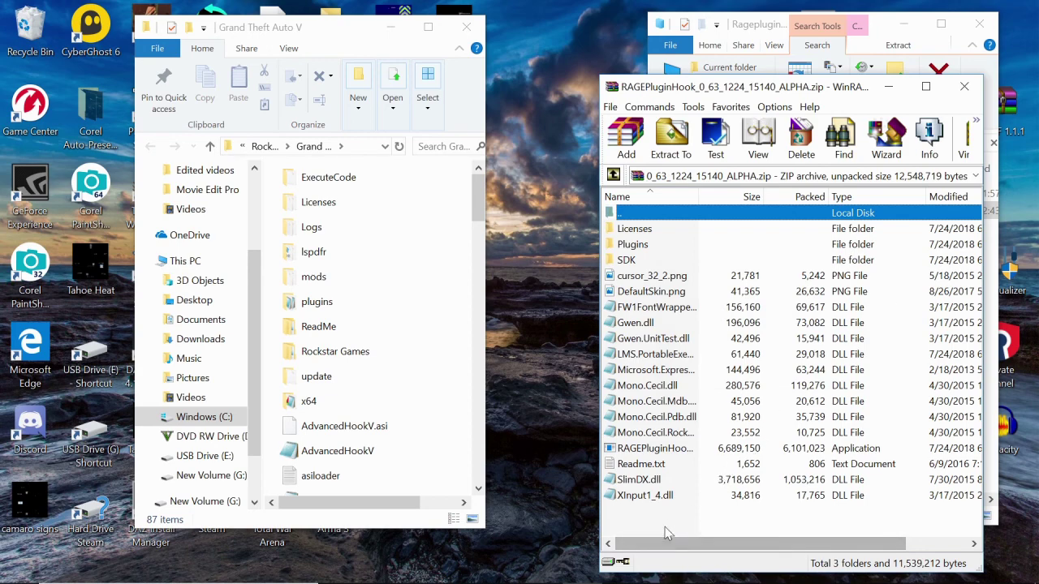
left_click_drag(669, 513, 701, 236)
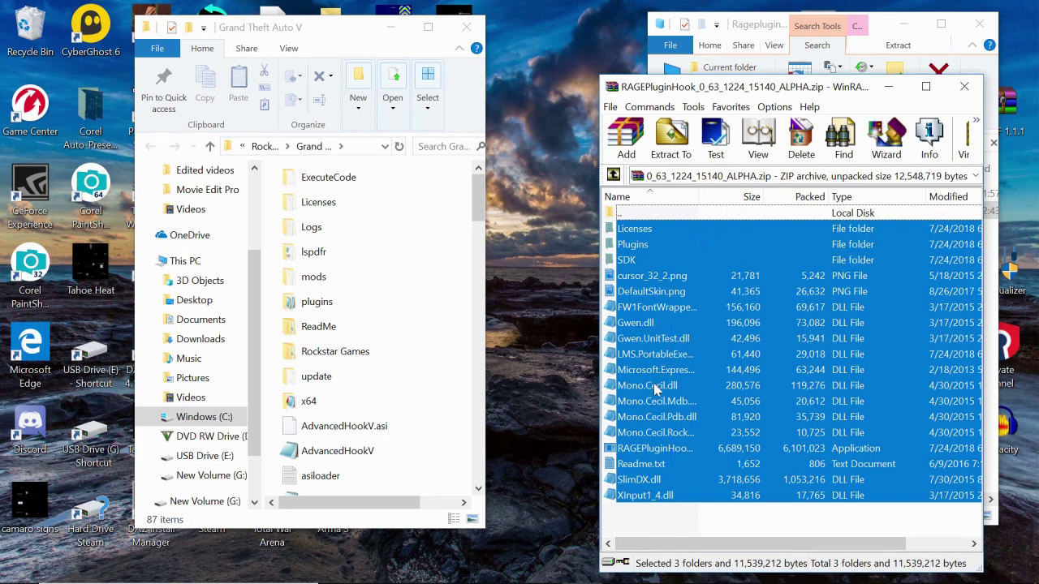
left_click(650, 231, "ctrl")
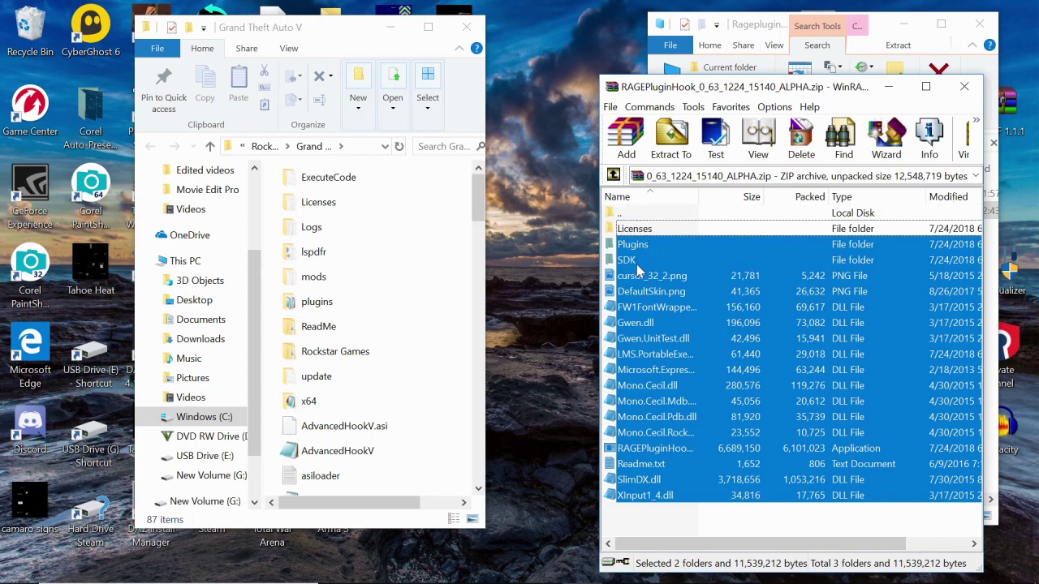
left_click(636, 264, "ctrl")
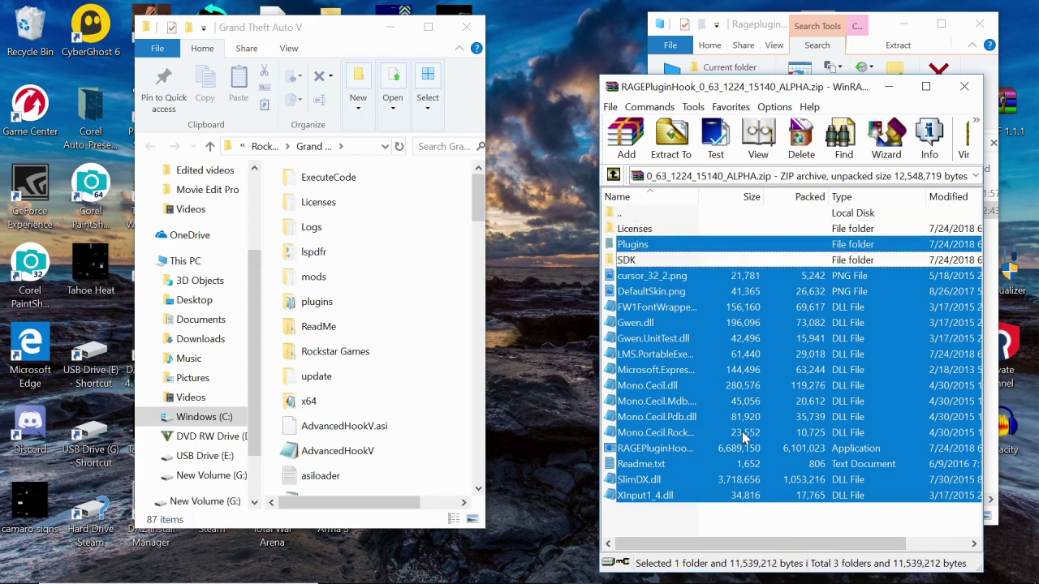
left_click_drag(742, 431, 425, 479)
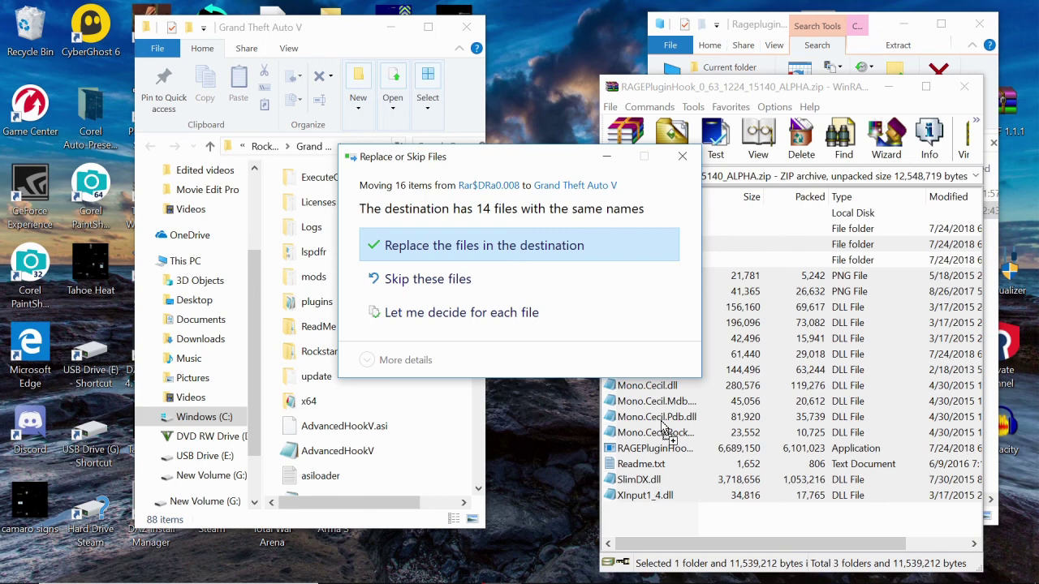
left_click(571, 256)
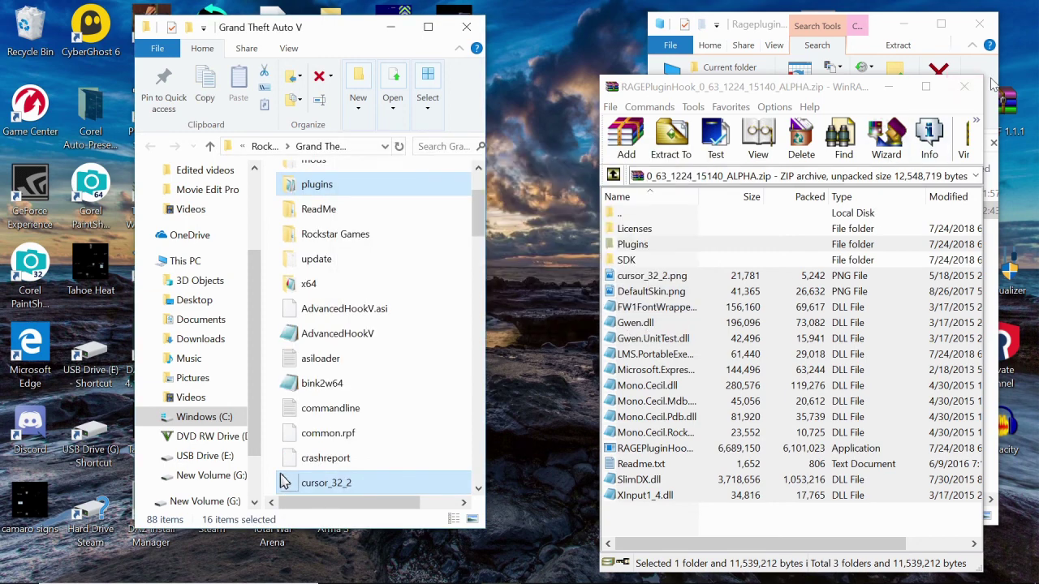
left_click(964, 86)
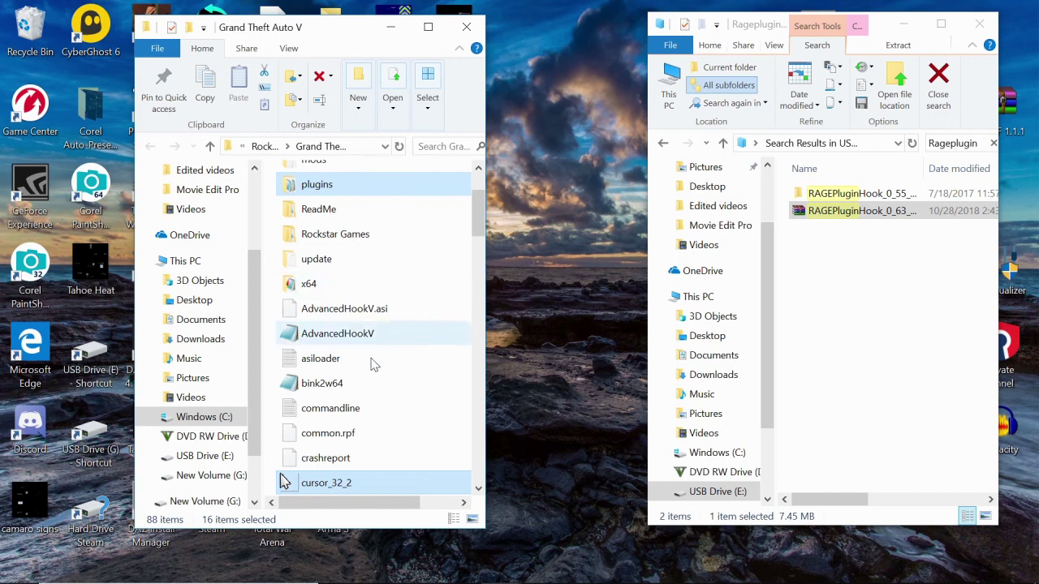
scroll(359, 428, "down", 12)
scroll(359, 427, "down", 6)
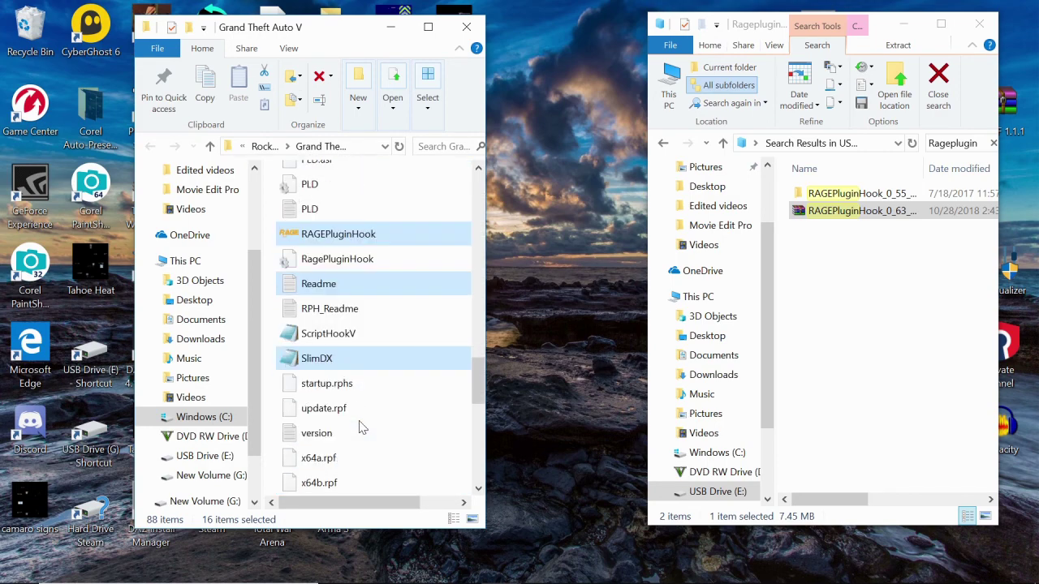
right_click(330, 239)
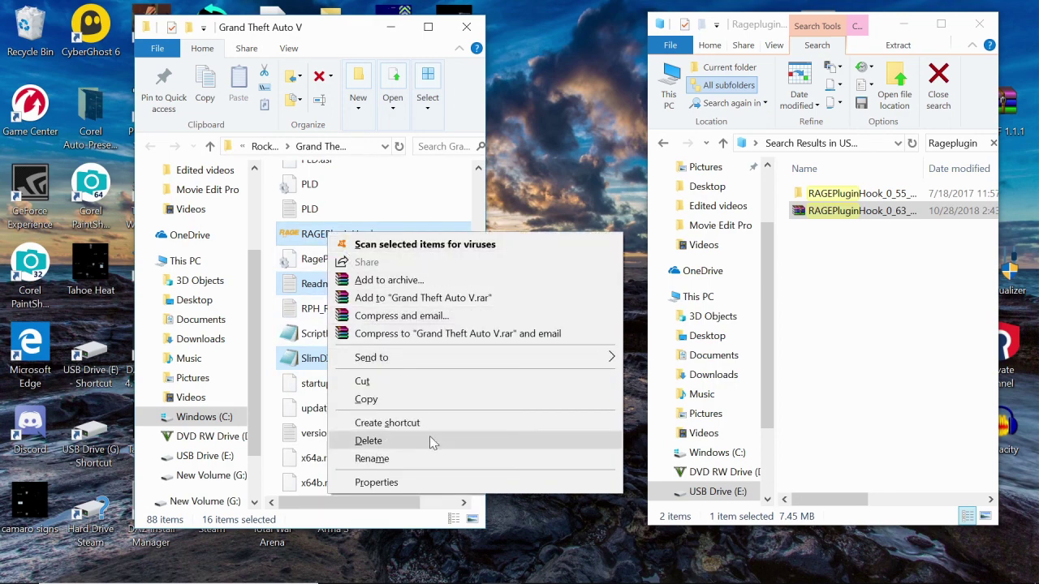
left_click(440, 482)
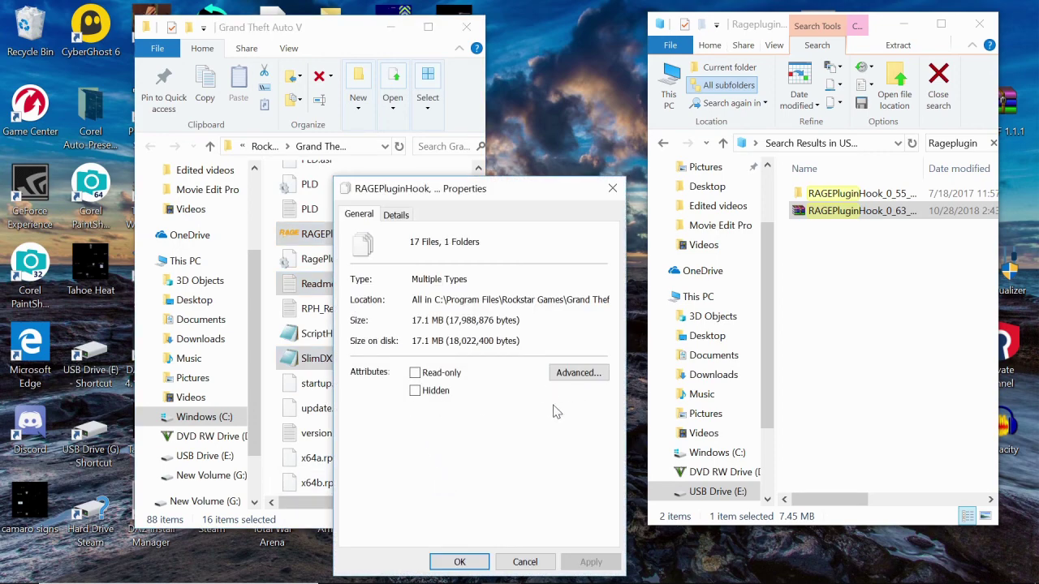
left_click(579, 375)
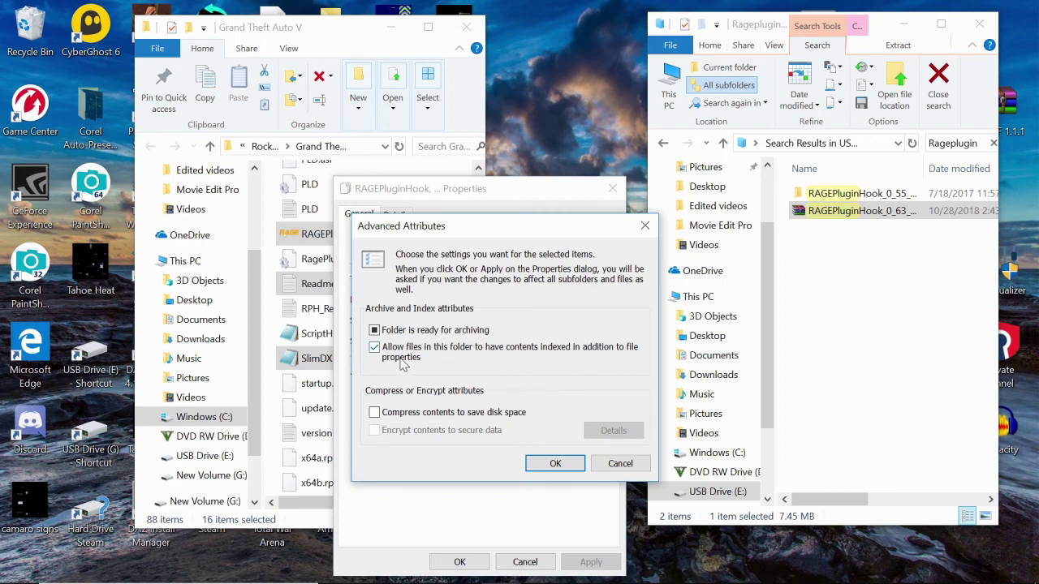
left_click(646, 225)
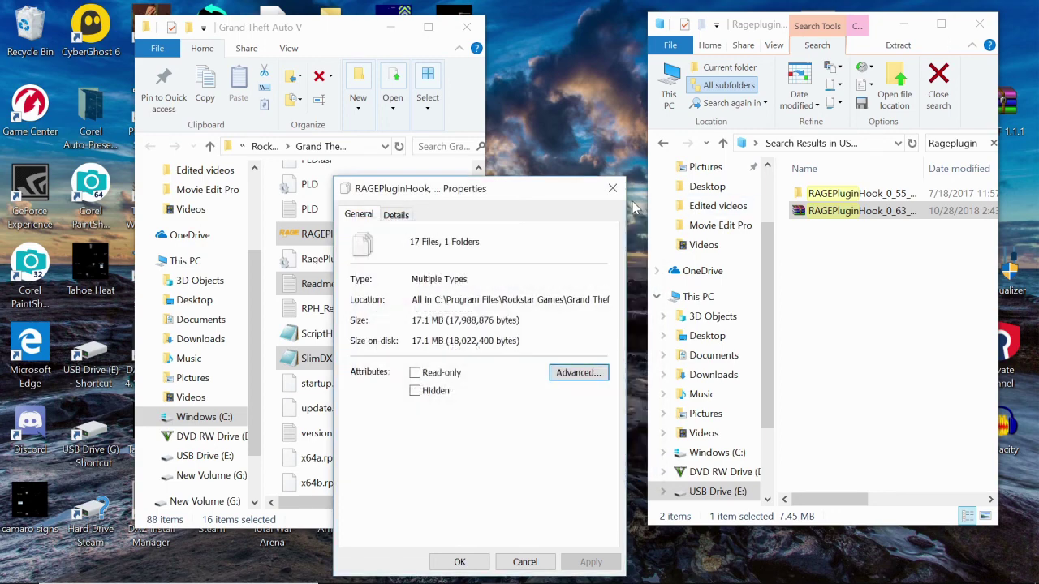
left_click(613, 189)
scroll(400, 339, "down", 5)
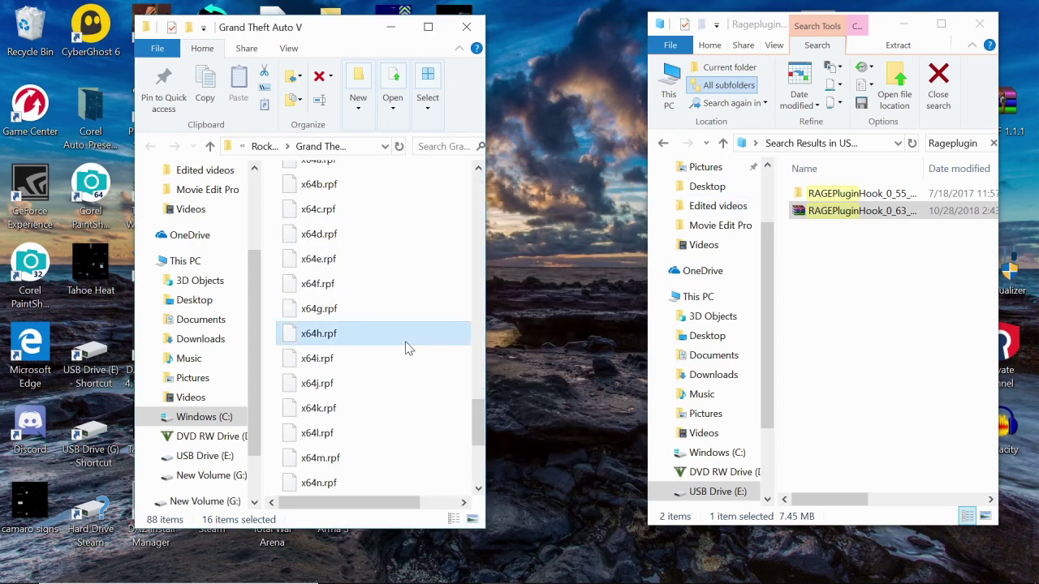
left_click(406, 346)
Step: Check the advanced file attributes of the RAGEPluginHook application in the Grand Theft Auto V folder, and apply its properties
scroll(408, 347, "up", 6)
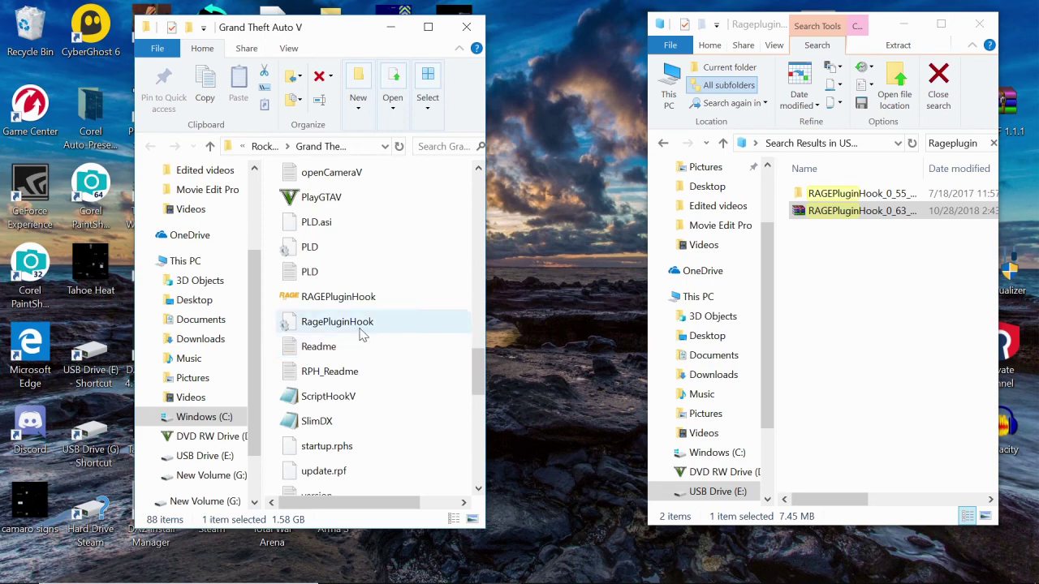
scroll(361, 333, "up", 1)
scroll(361, 333, "down", 1)
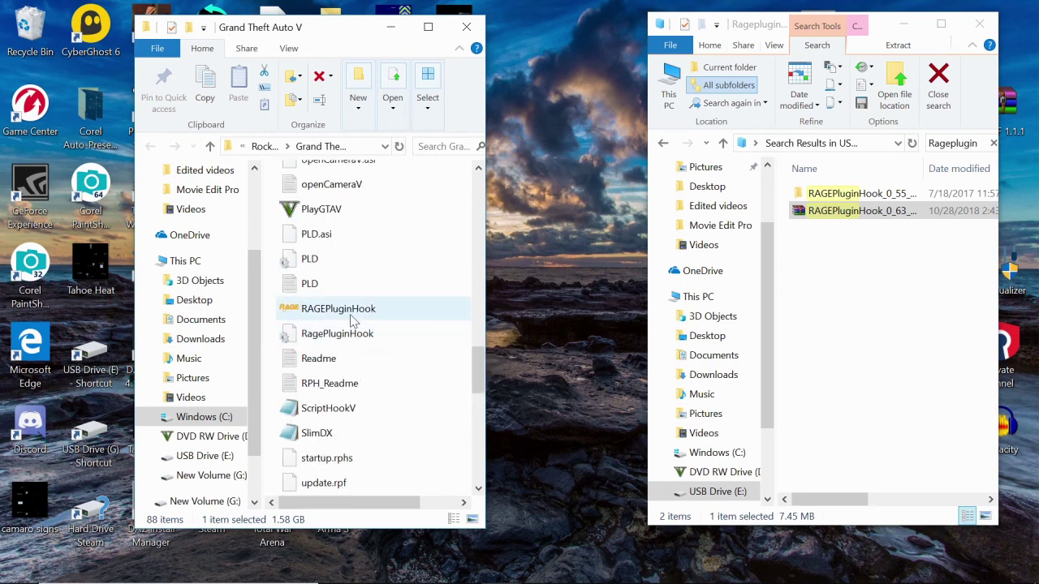
right_click(351, 315)
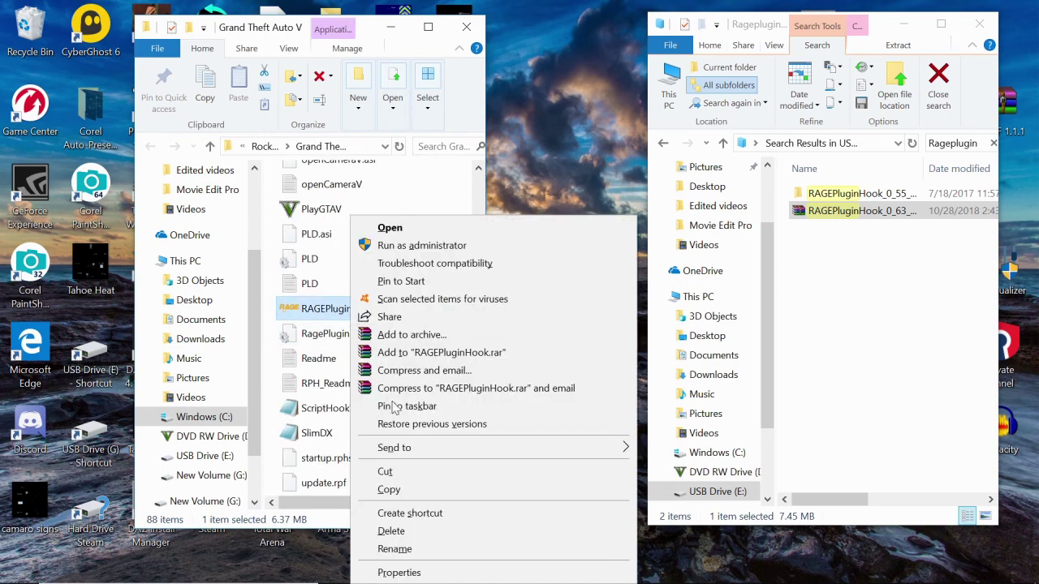
left_click(452, 572)
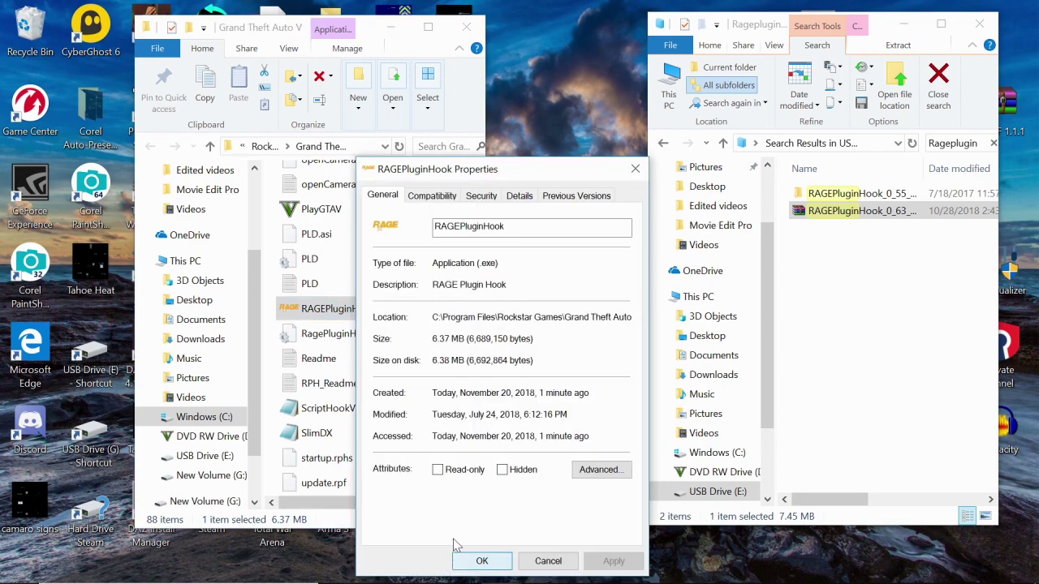
left_click(581, 474)
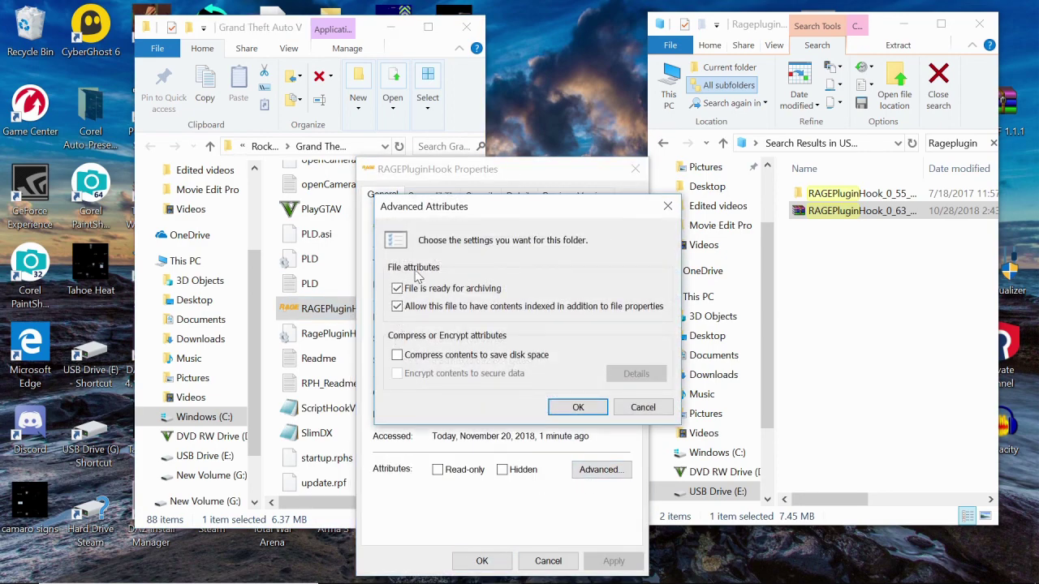
left_click(586, 408)
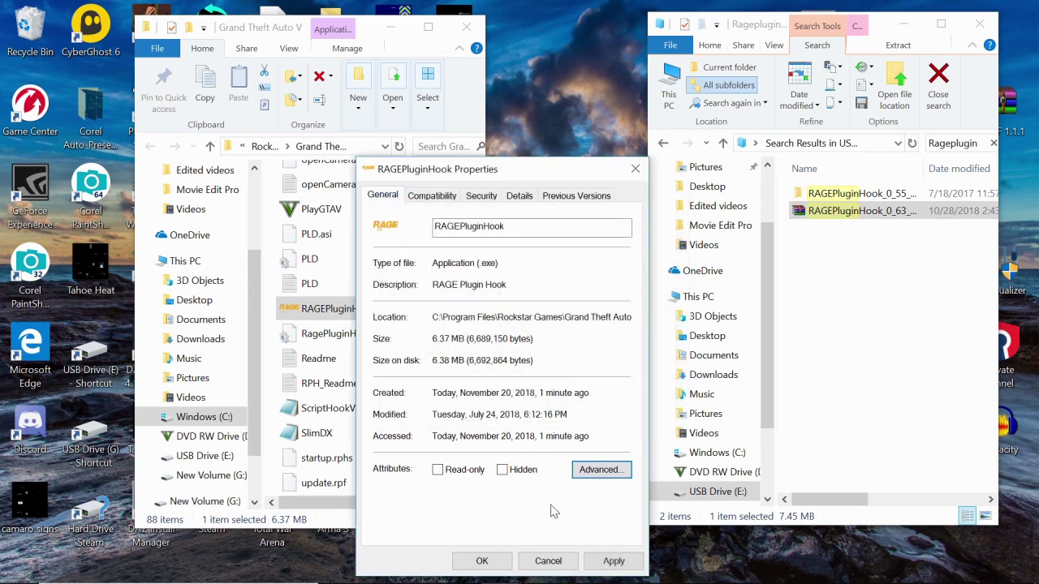
left_click(610, 563)
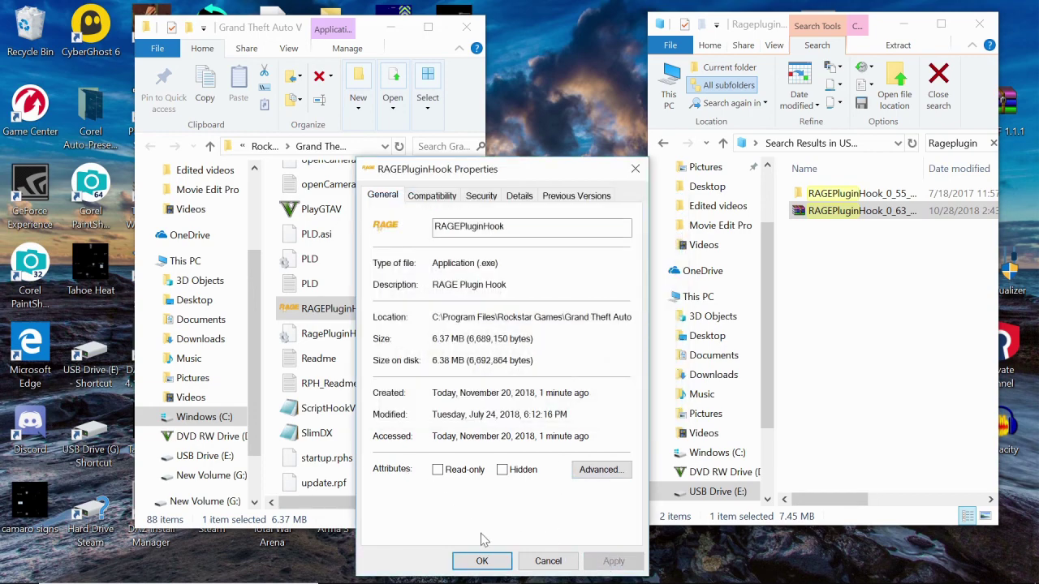
left_click(482, 561)
Step: Check the advanced file attributes in the PlayGTAV application's properties without changing any of them
scroll(353, 418, "up", 3)
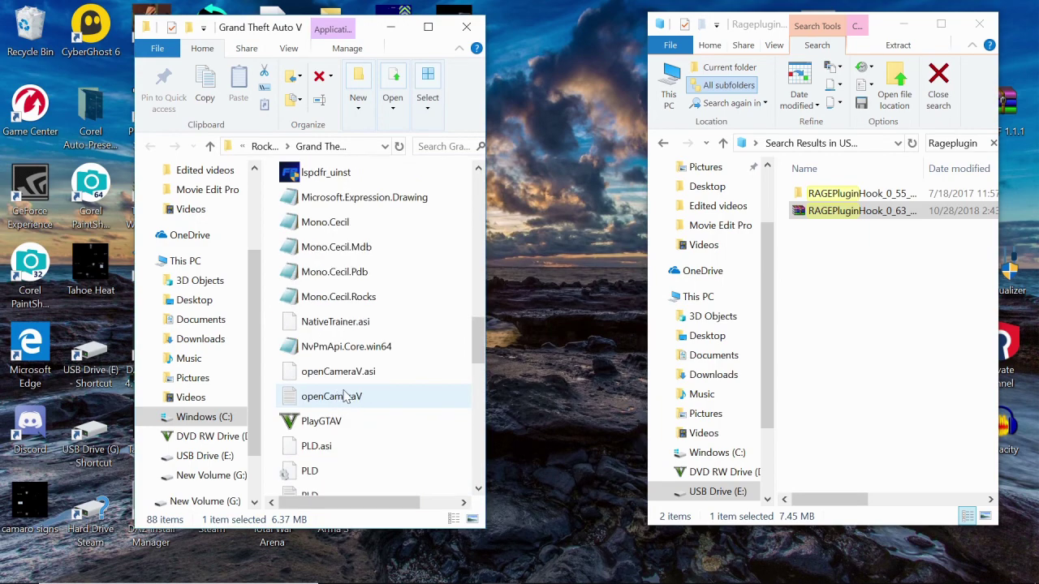
scroll(345, 397, "down", 1)
scroll(345, 402, "down", 1)
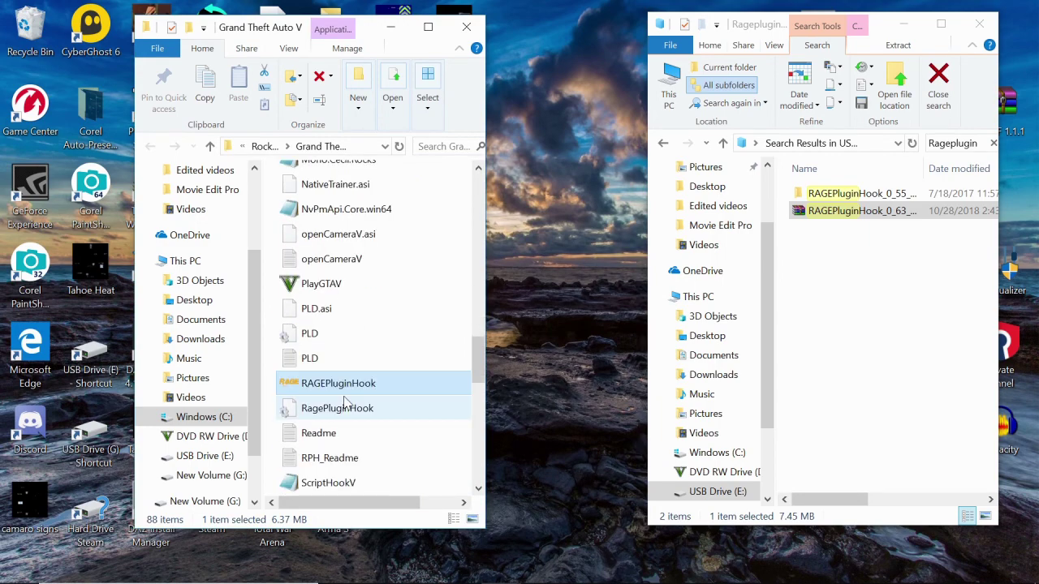
right_click(337, 289)
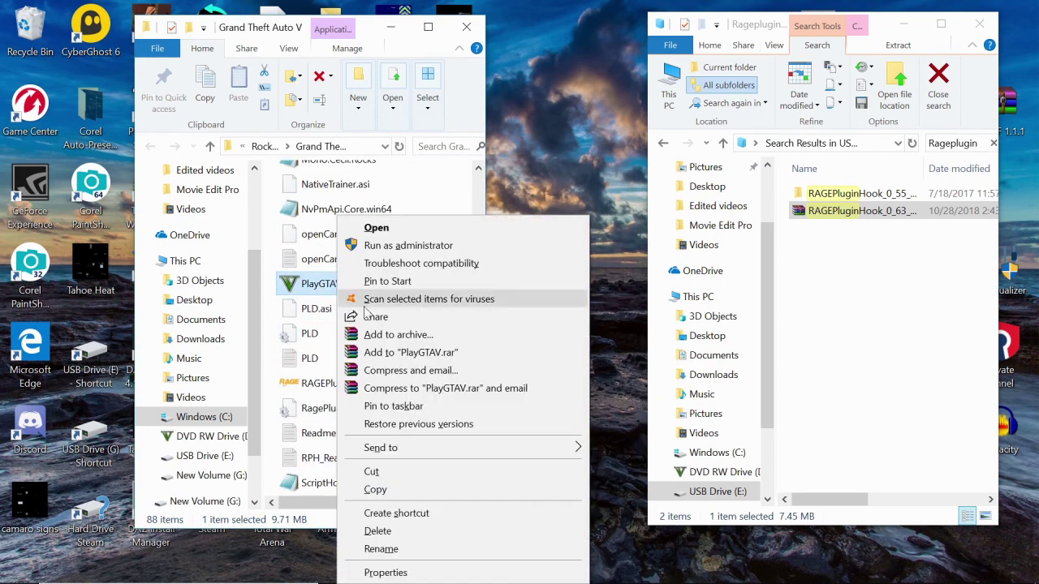
left_click(475, 573)
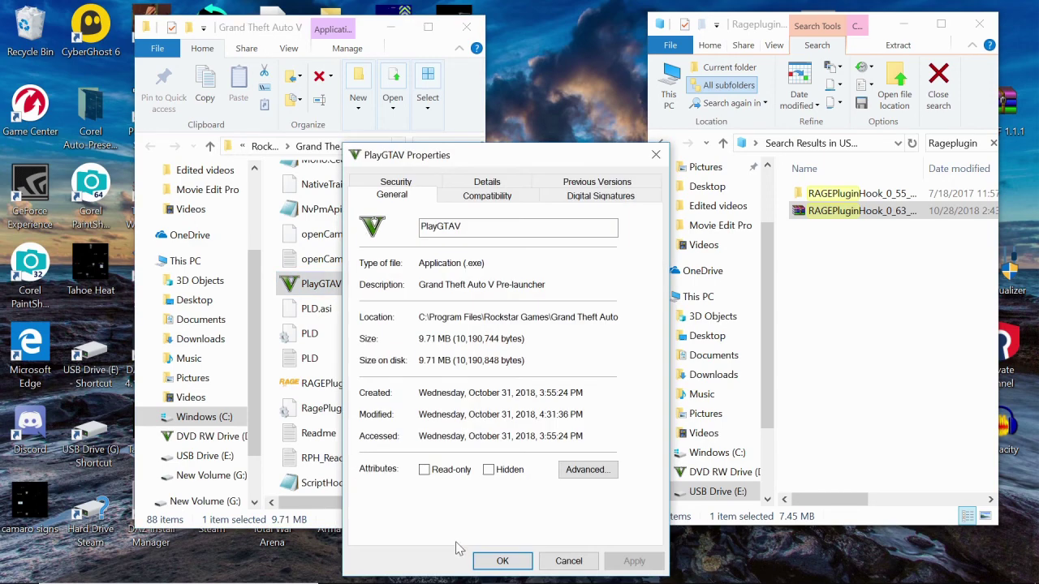
left_click(582, 474)
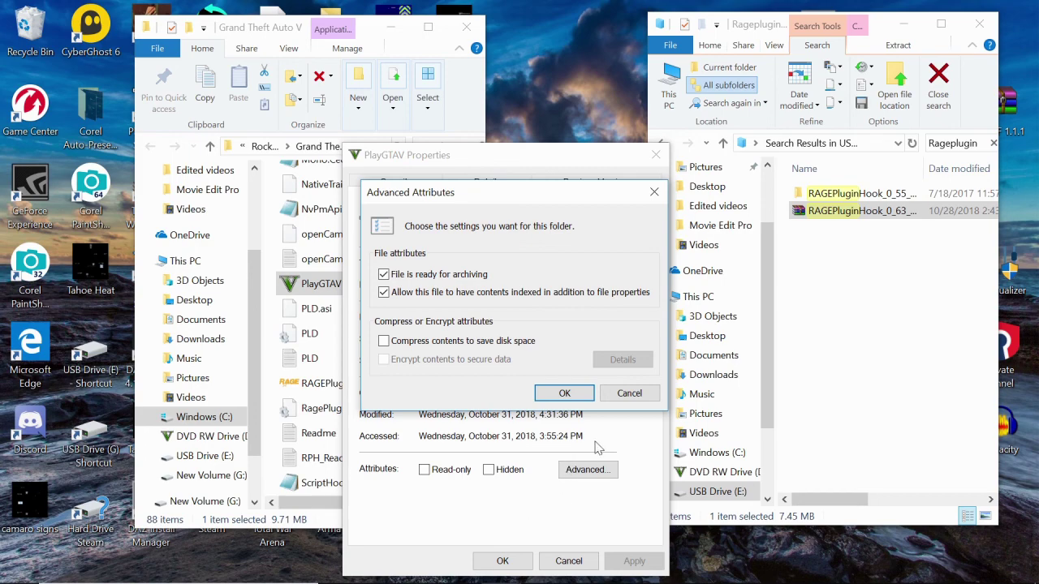
left_click(629, 393)
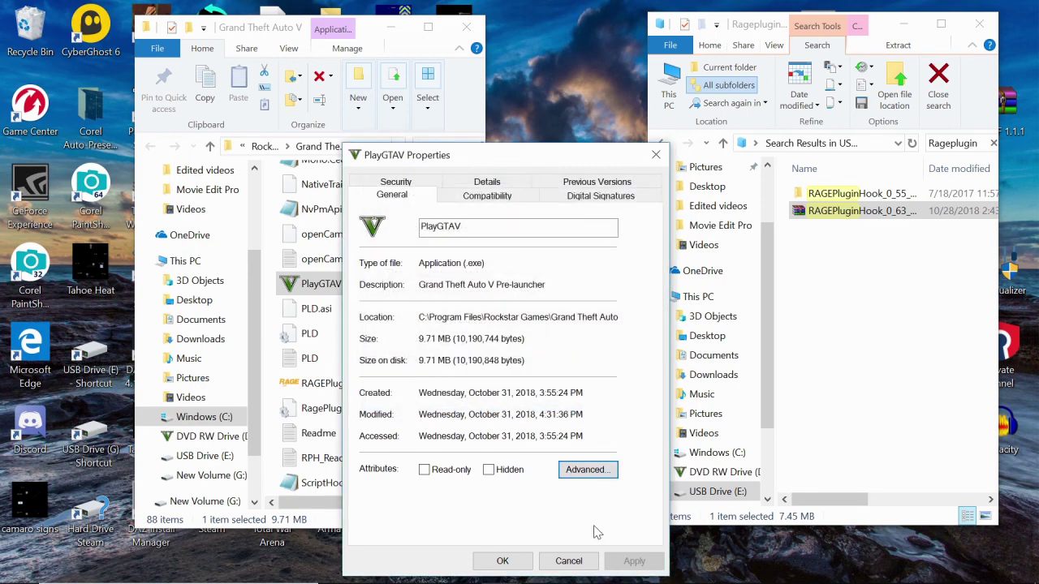
left_click(516, 566)
Step: Find GTAVLauncher in the Grand Theft Auto V folder and check its advanced file attributes without changing them
scroll(357, 413, "down", 1)
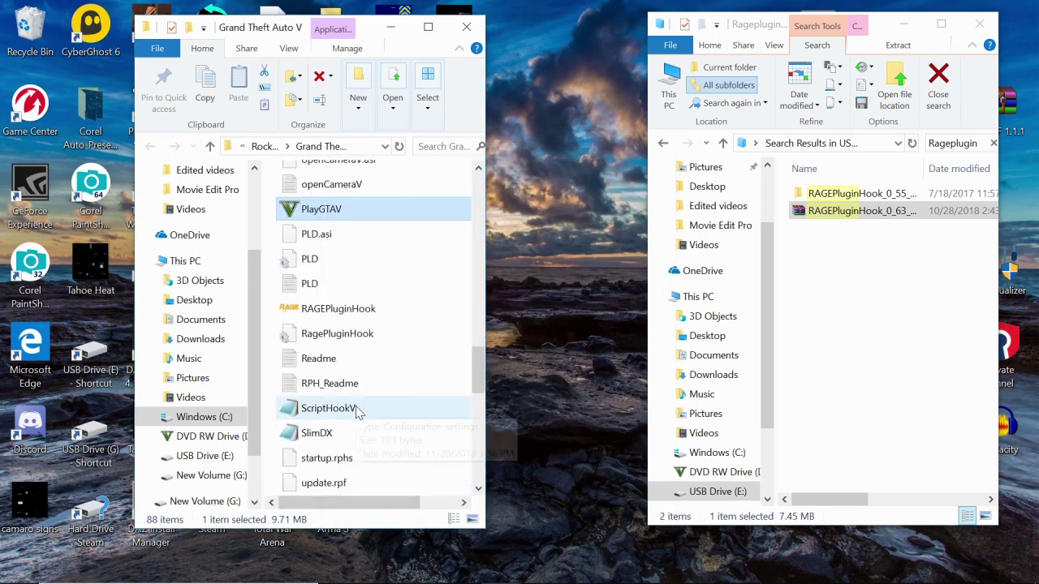
scroll(357, 414, "down", 8)
scroll(357, 419, "up", 15)
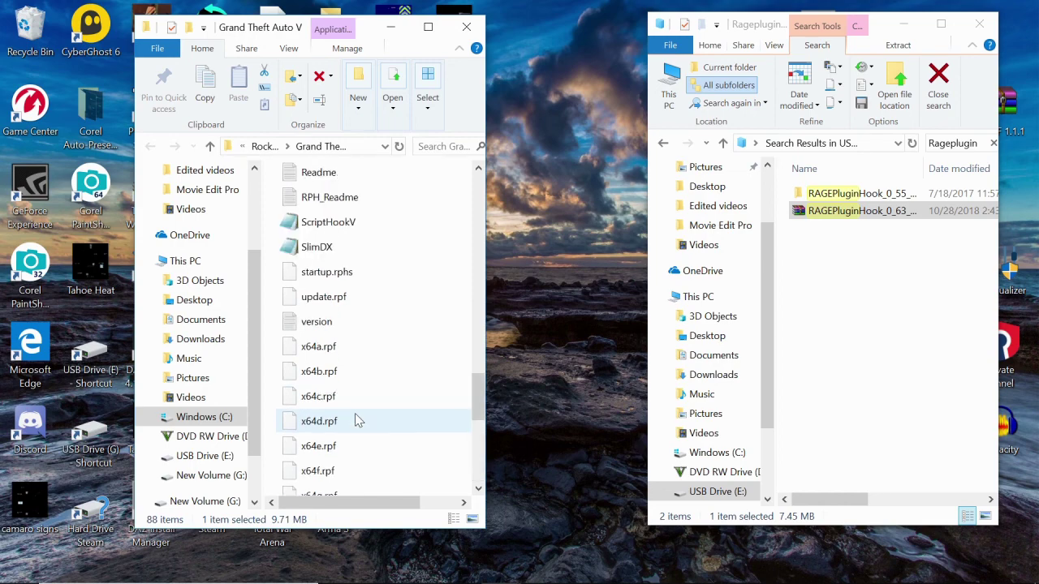
scroll(360, 420, "up", 10)
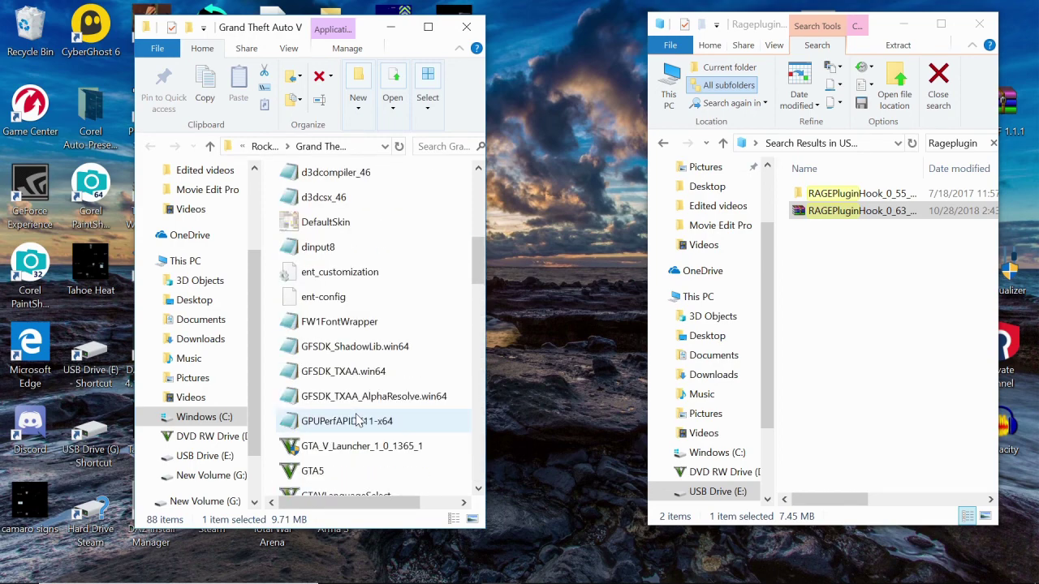
scroll(357, 420, "up", 1)
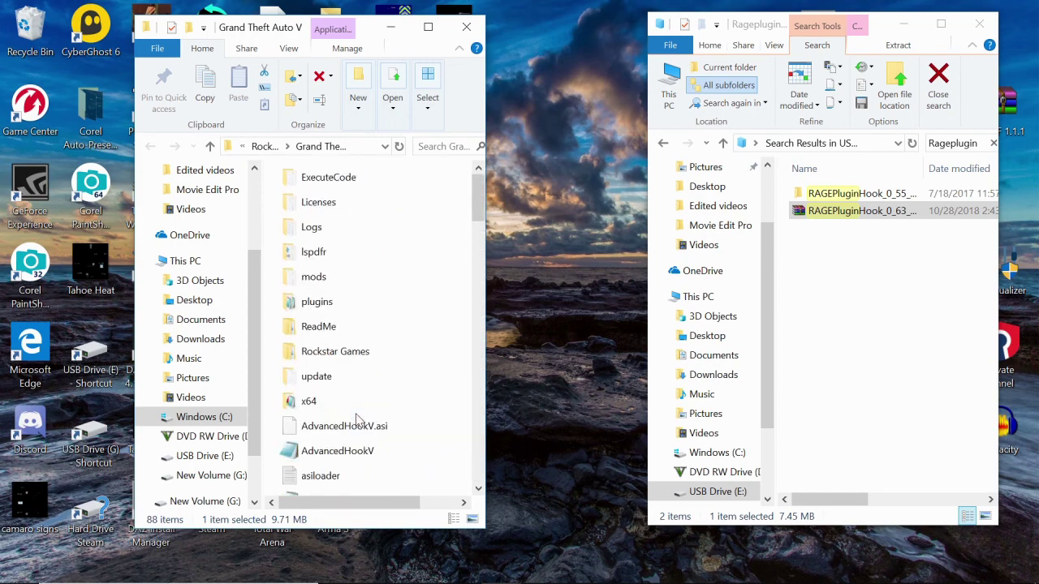
scroll(357, 420, "down", 6)
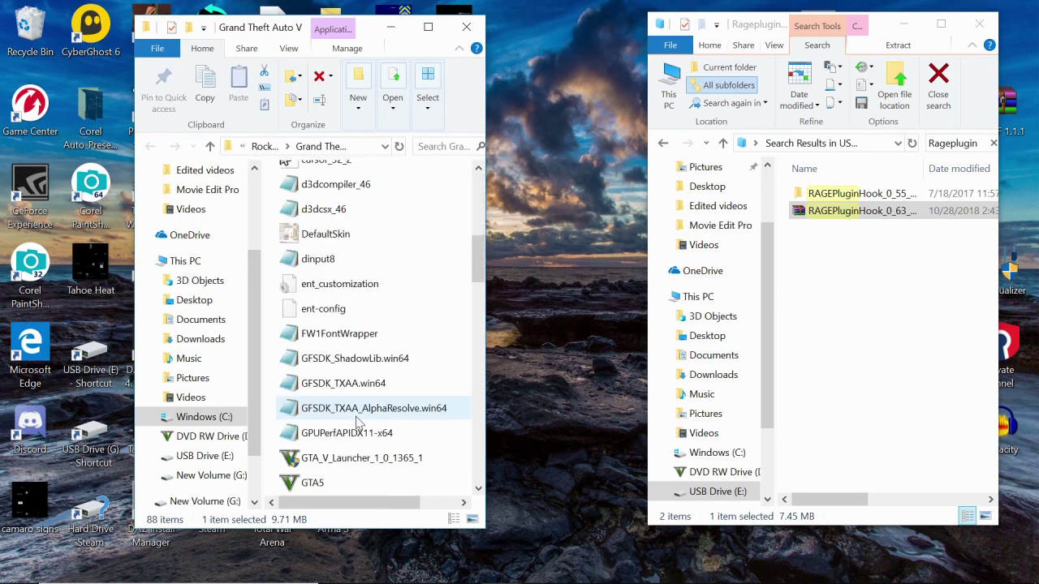
scroll(360, 420, "down", 1)
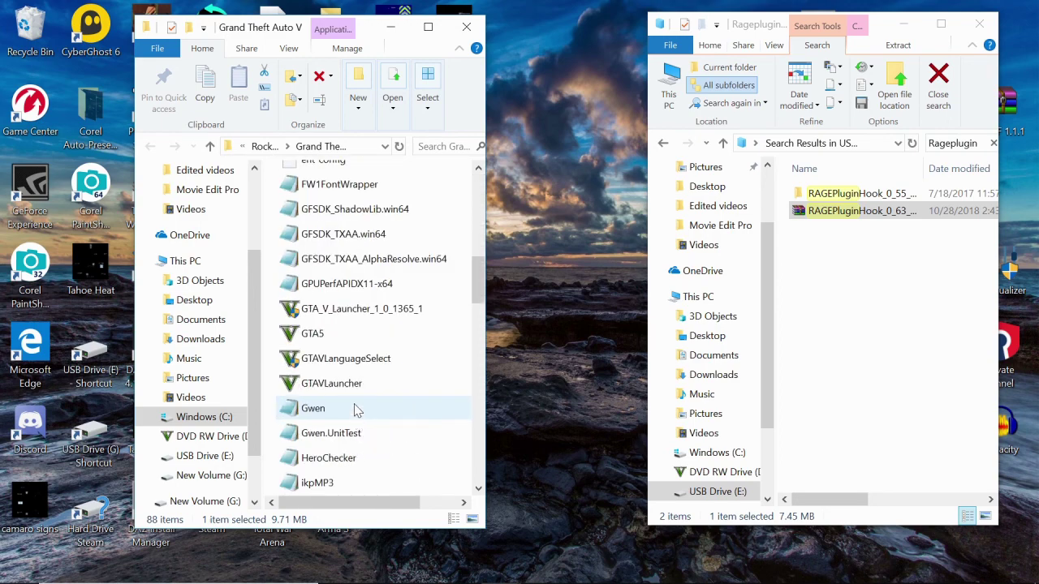
right_click(357, 383)
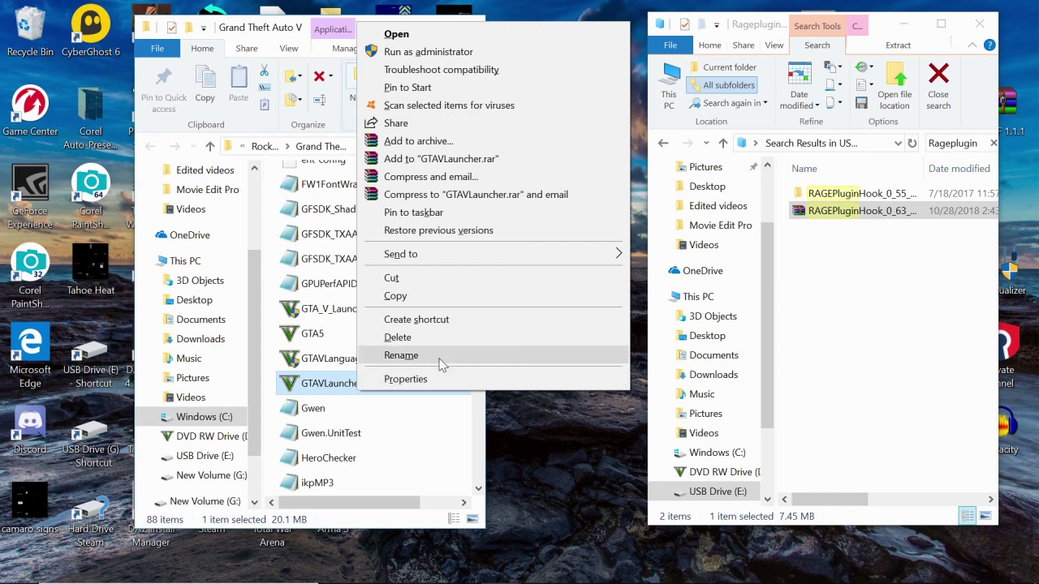
left_click(397, 379)
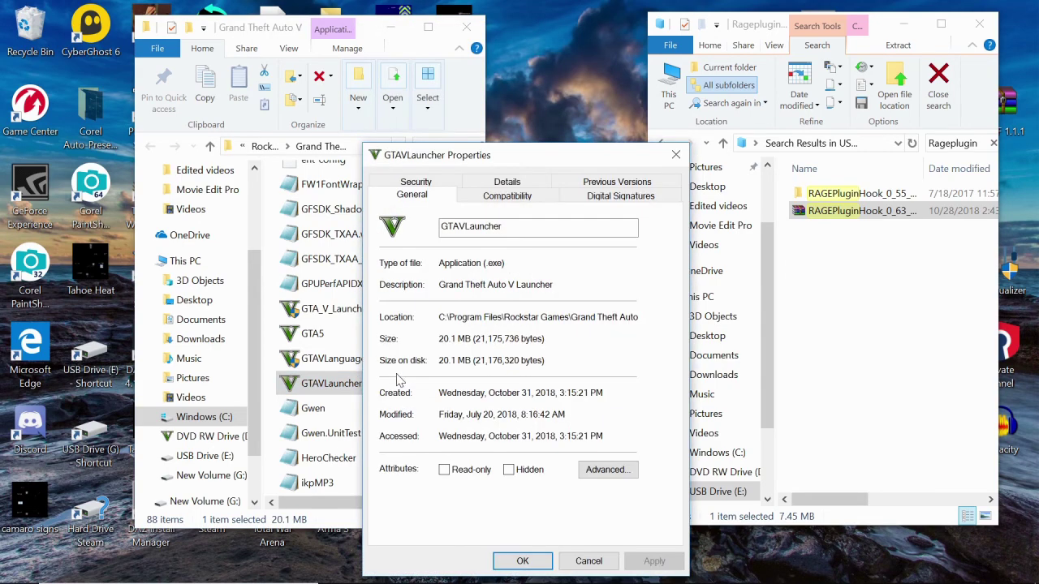
left_click(596, 474)
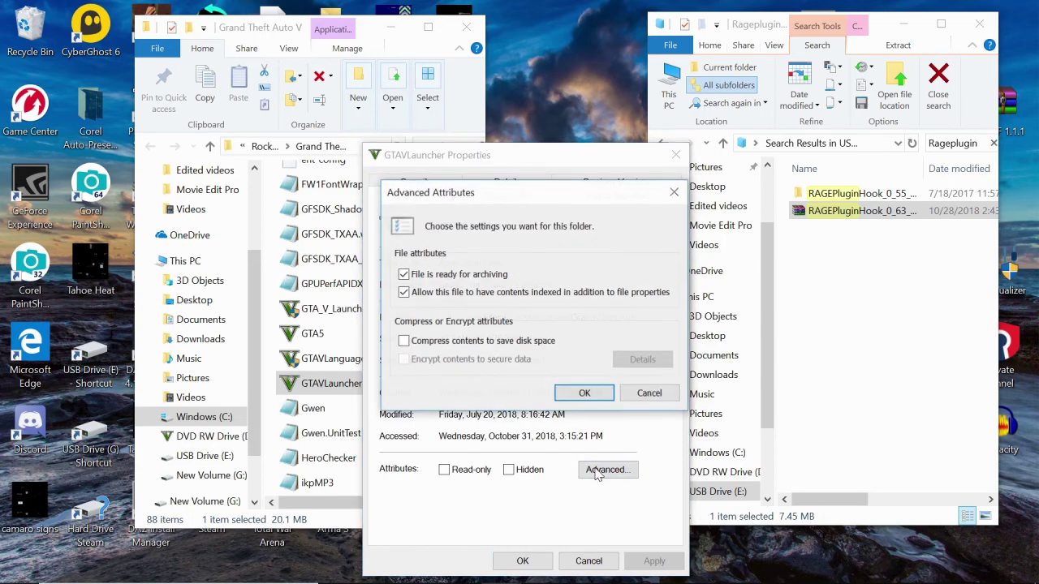
left_click(639, 393)
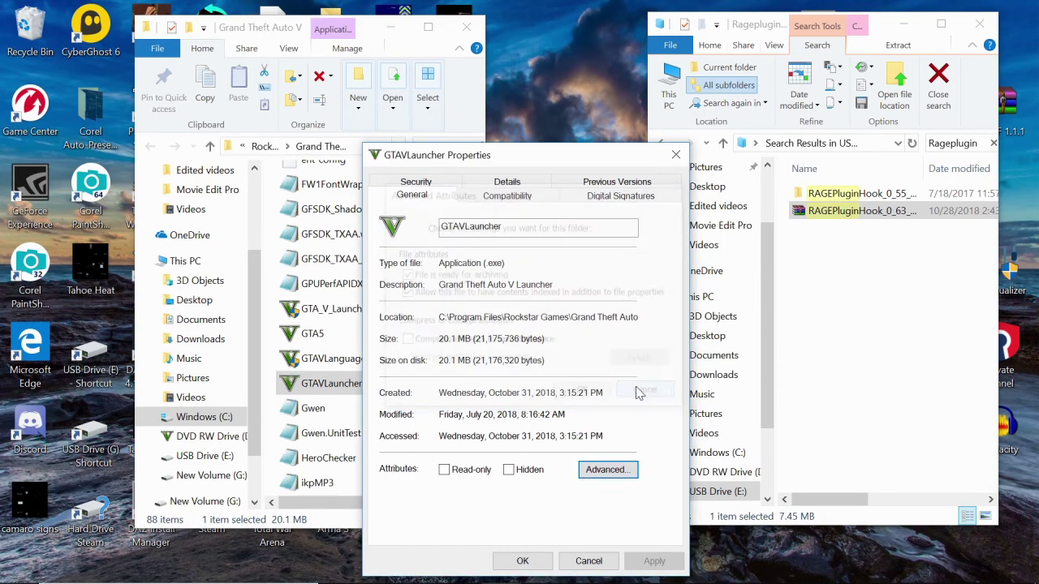
left_click(523, 560)
Step: Move the Grand Theft Auto V folder window aside to uncover the desktop shortcuts
scroll(351, 479, "down", 9)
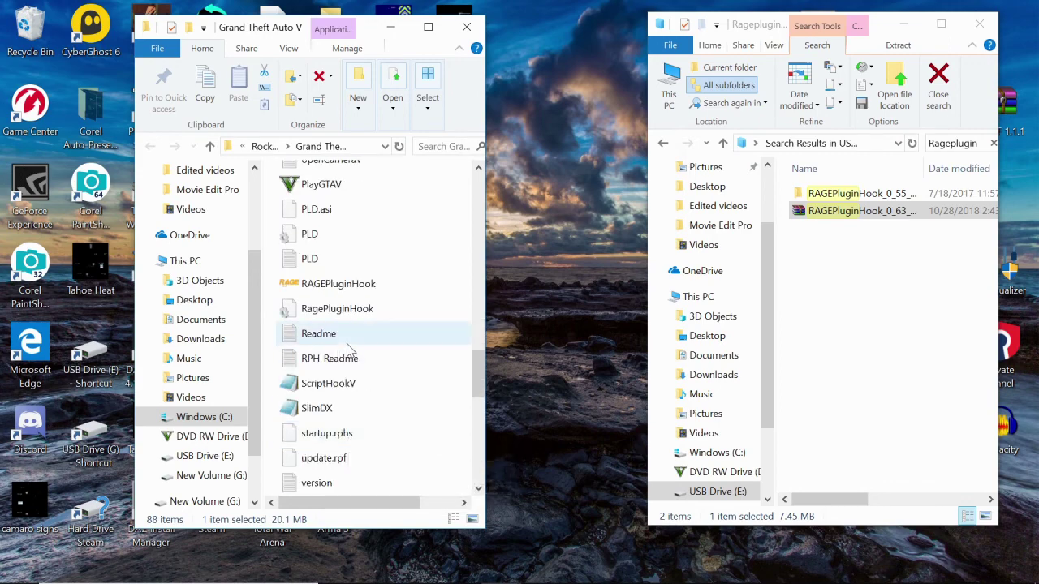
scroll(347, 347, "down", 8)
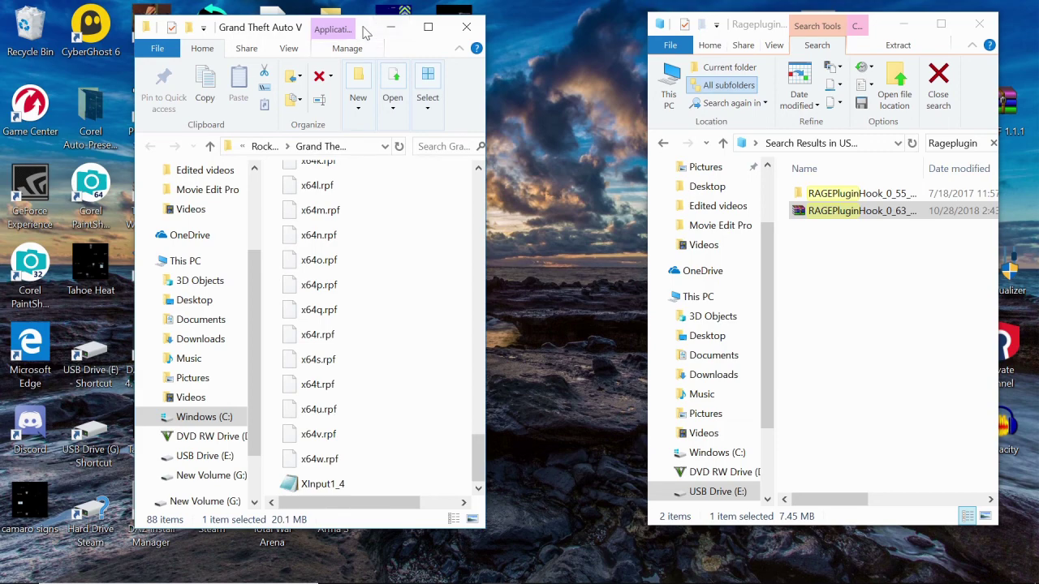
left_click_drag(365, 31, 689, 174)
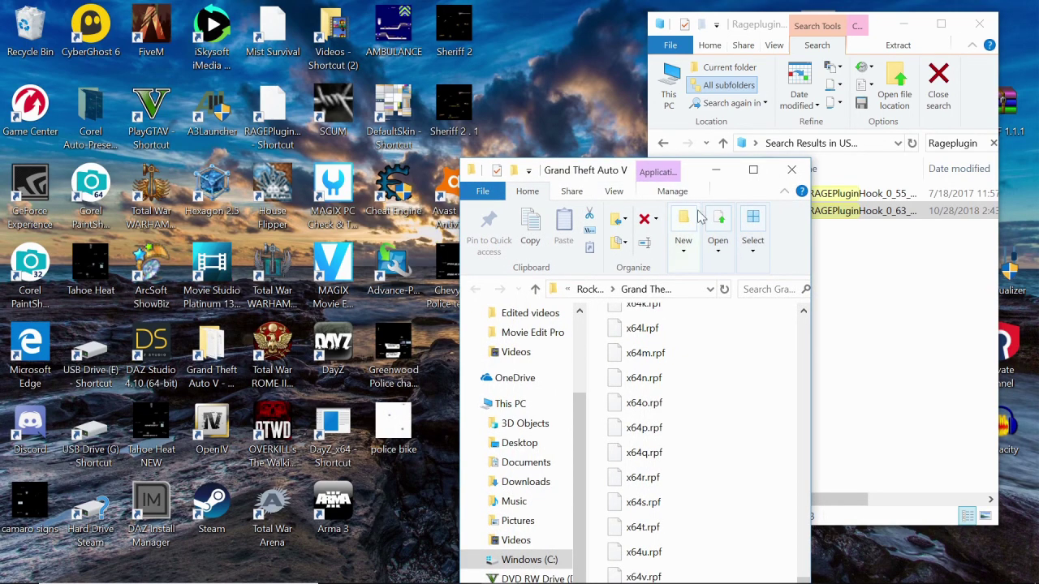
mouse_move(700, 176)
left_mouse_down()
mouse_move(716, 262)
mouse_move(743, 205)
mouse_move(744, 168)
mouse_move(712, 162)
left_mouse_up()
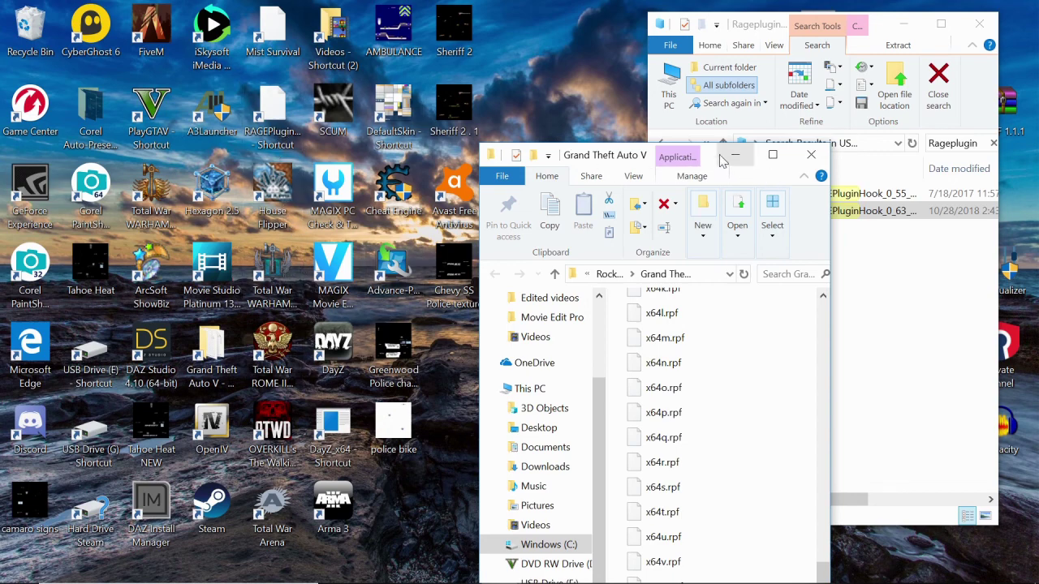
left_click_drag(709, 166, 714, 37)
Step: Launch RAGEPluginHook from the Grand Theft Auto V folder, accept its disclaimer and close the game version backup prompt
scroll(703, 300, "up", 8)
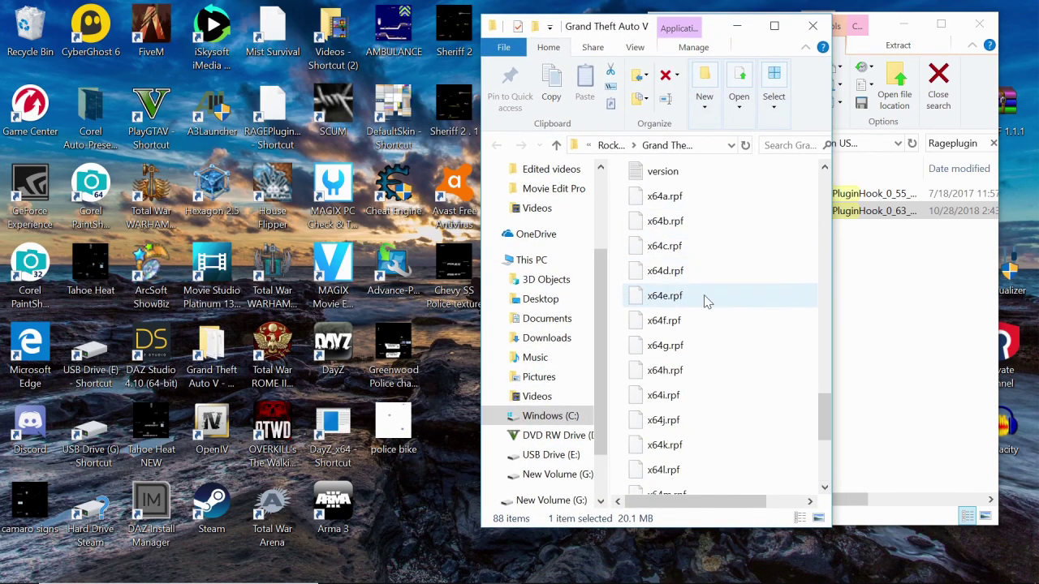
scroll(705, 308, "up", 2)
scroll(694, 341, "down", 1)
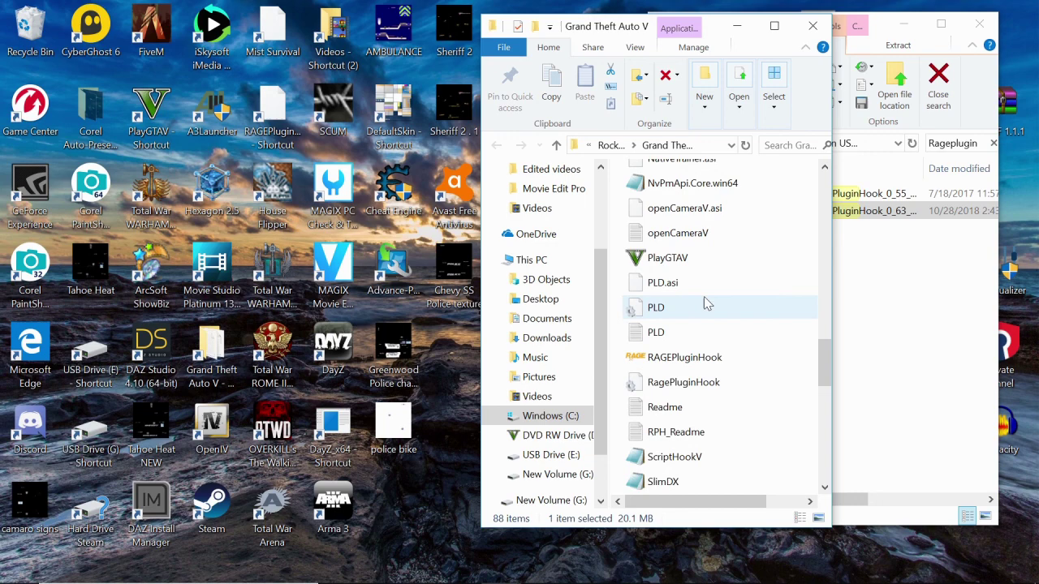
left_click(688, 360)
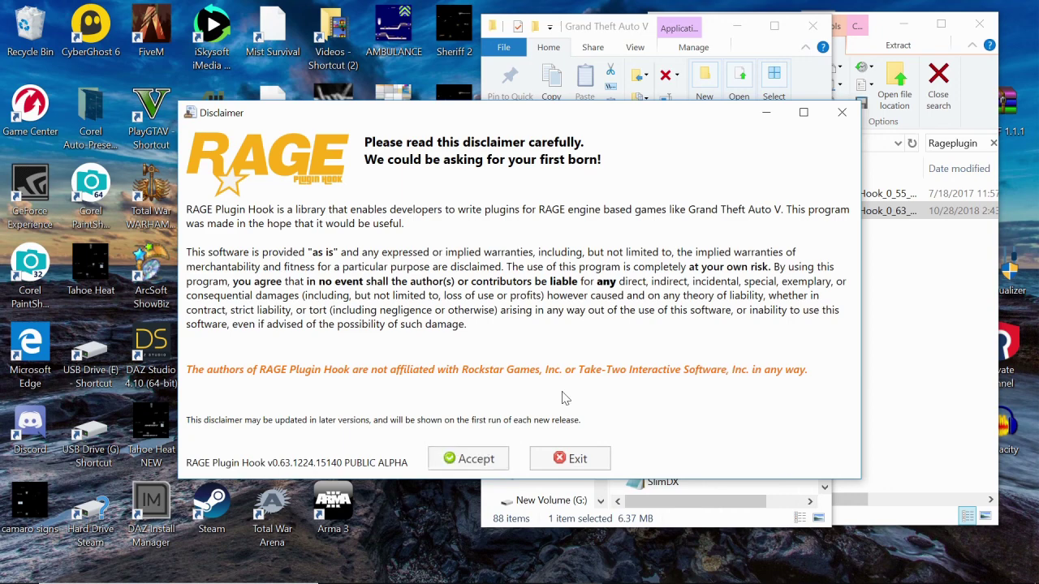
left_click(498, 458)
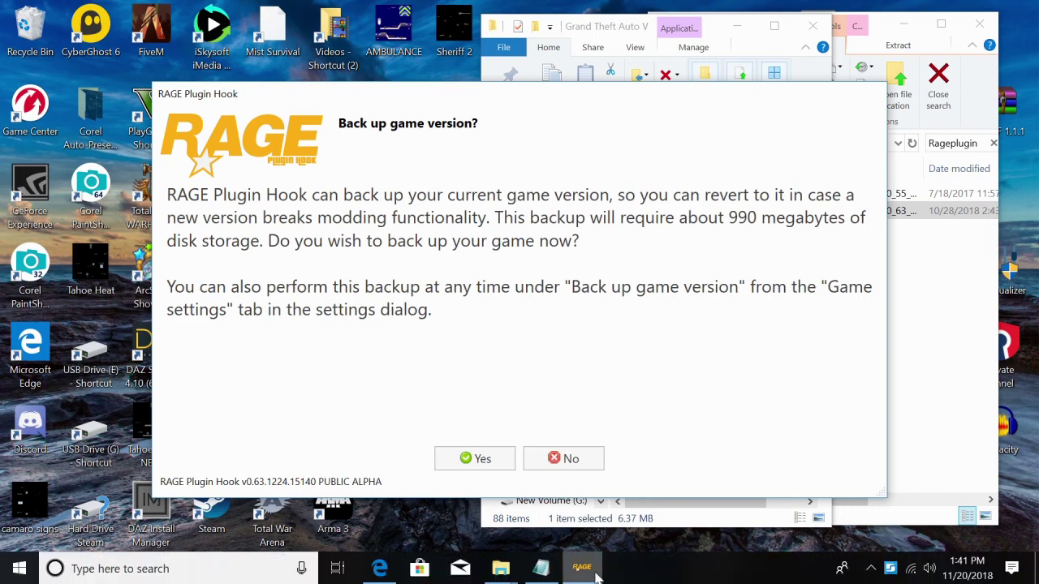
mouse_move(597, 568)
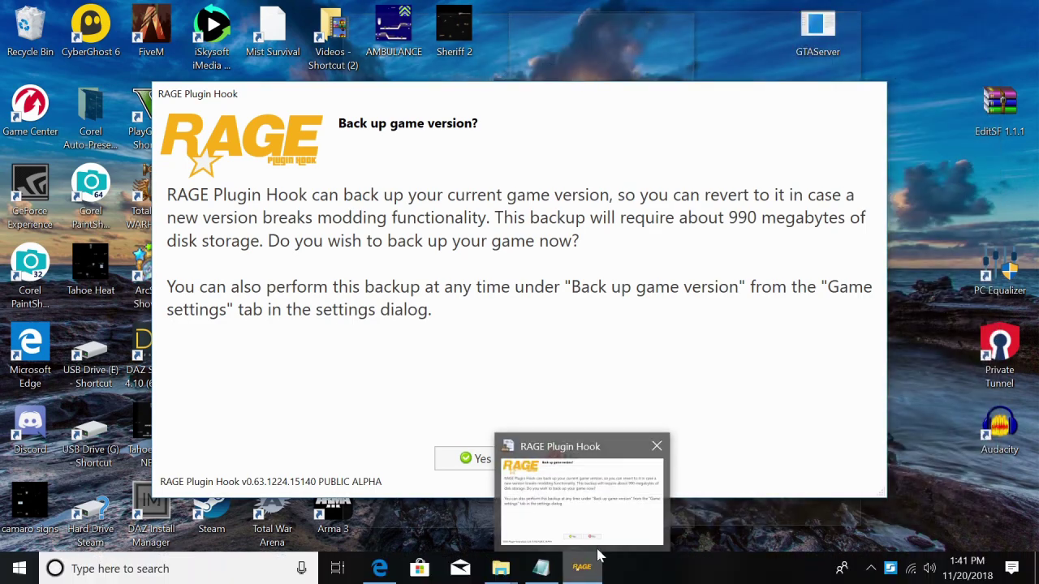
left_click(657, 446)
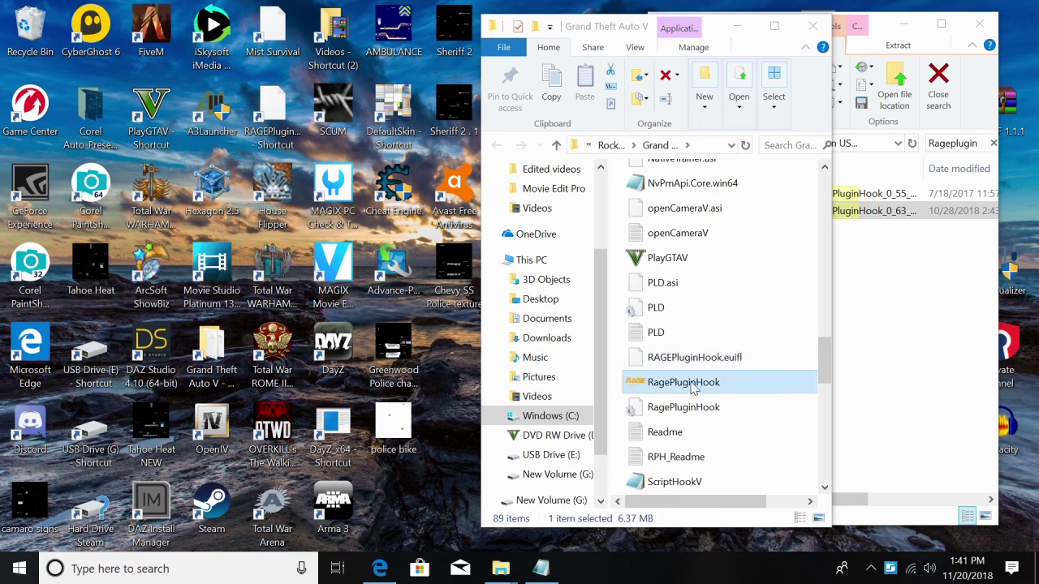
right_click(680, 386)
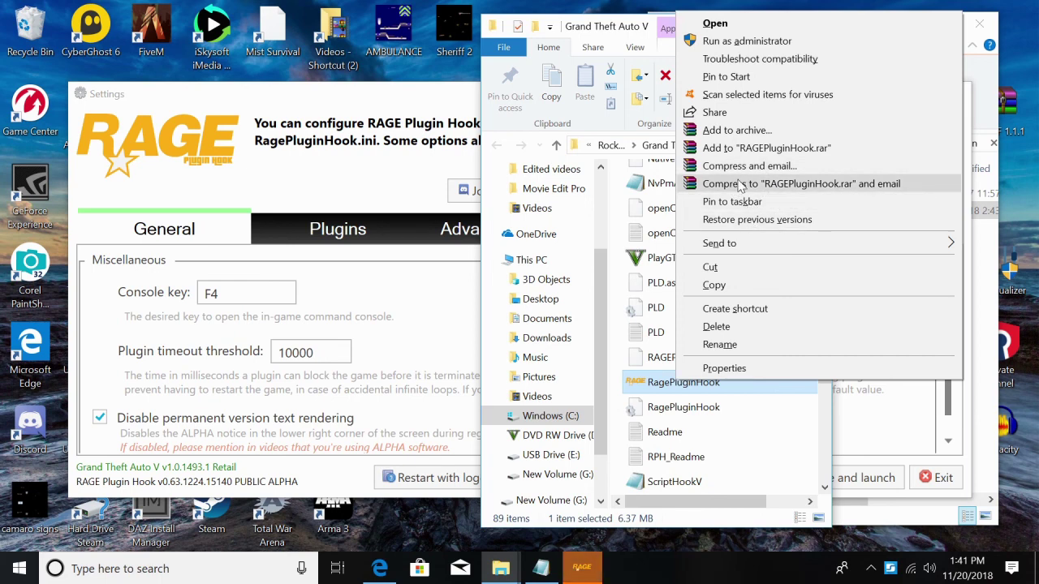
mouse_move(748, 248)
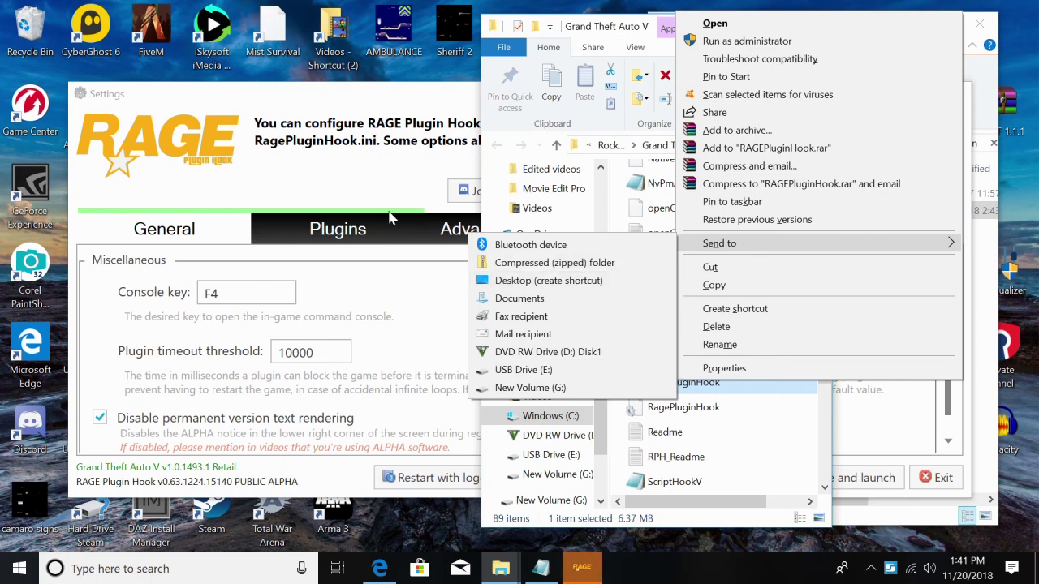
left_click(374, 188)
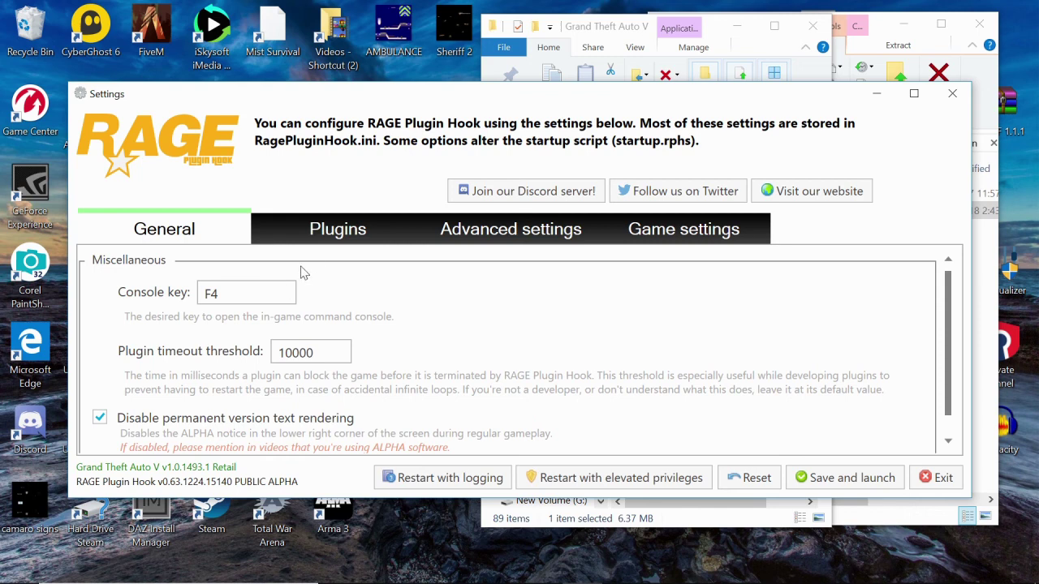
Step: Set RAGE Plugin Hook to load all plugins on startup and look through its advanced settings without changing them
left_click(351, 234)
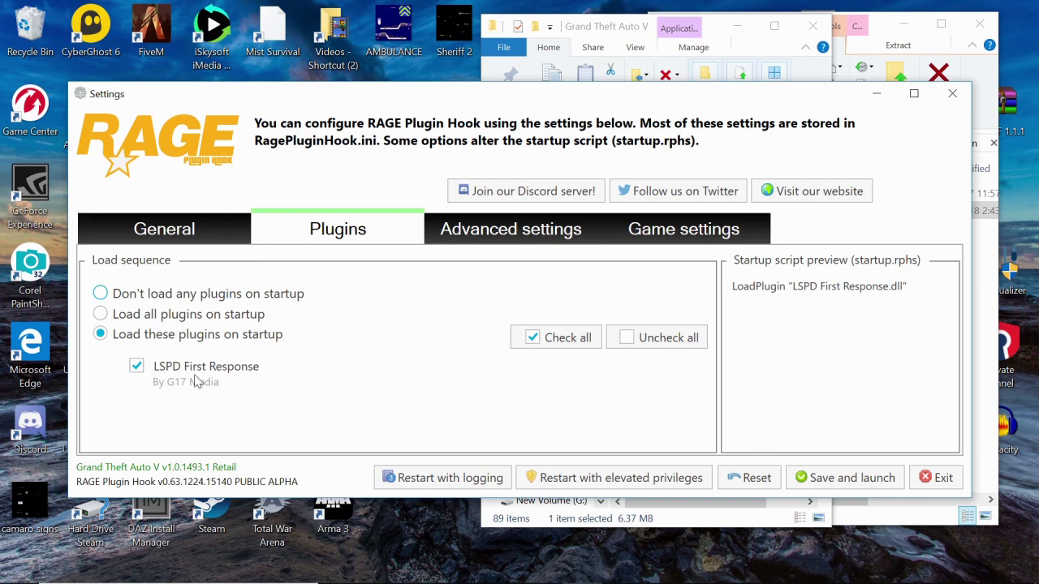
left_click(99, 314)
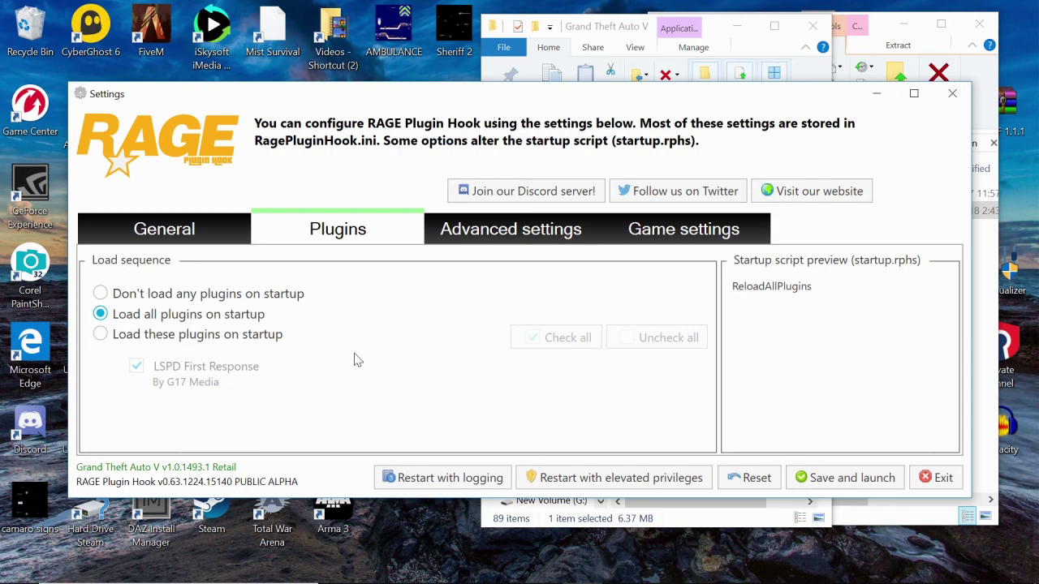
left_click(510, 235)
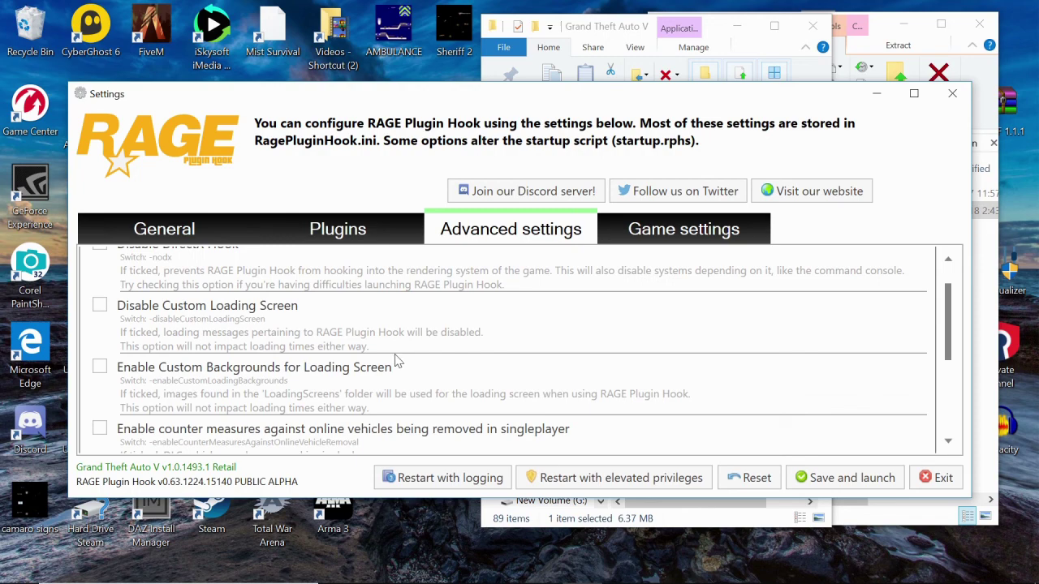
scroll(382, 351, "down", 3)
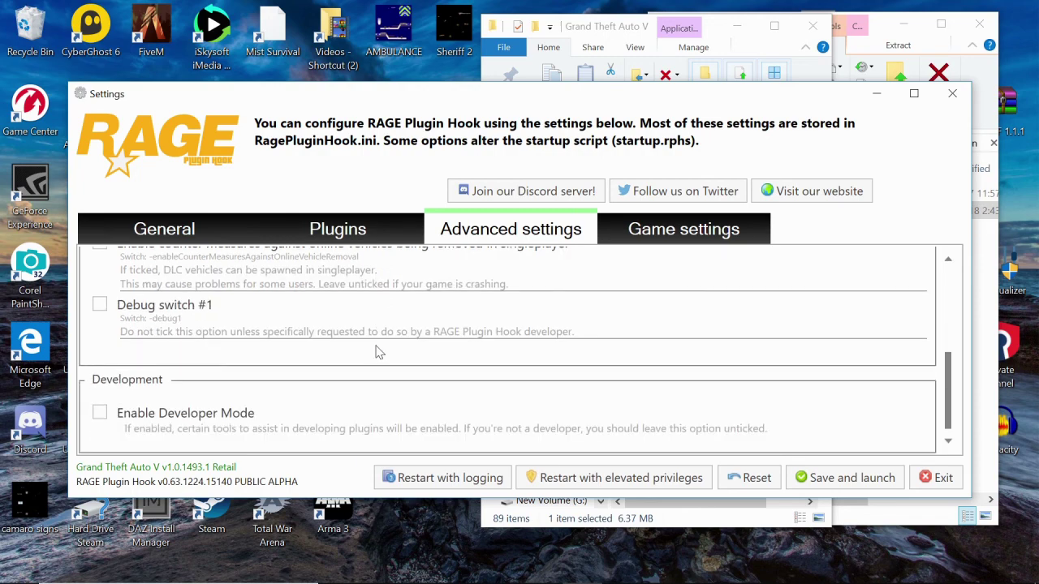
scroll(376, 353, "up", 5)
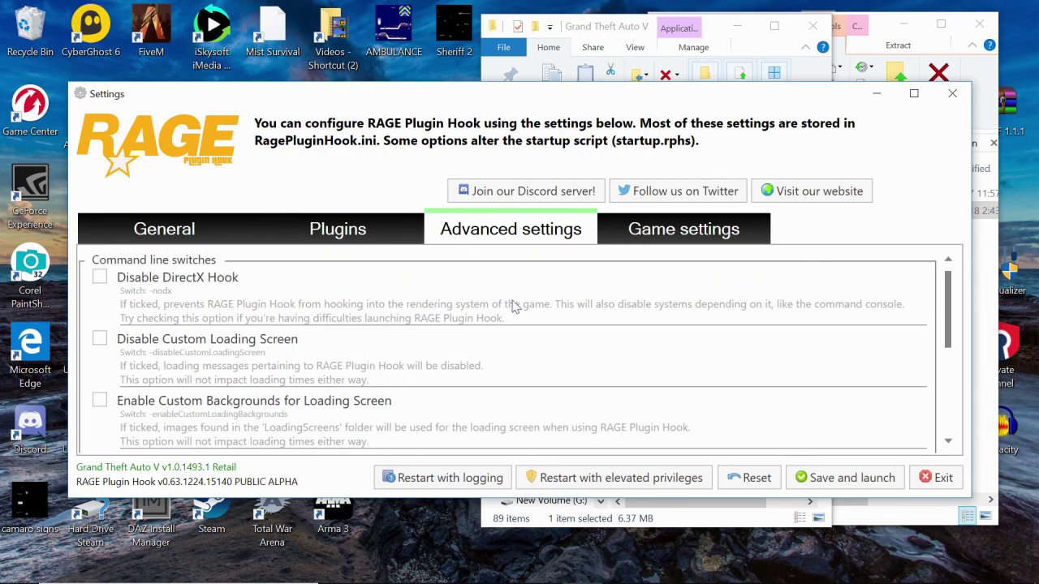
Step: Enable the Borderless Window command line switch in the game settings, save and launch the game, and acknowledge the settings access notice
left_click(707, 235)
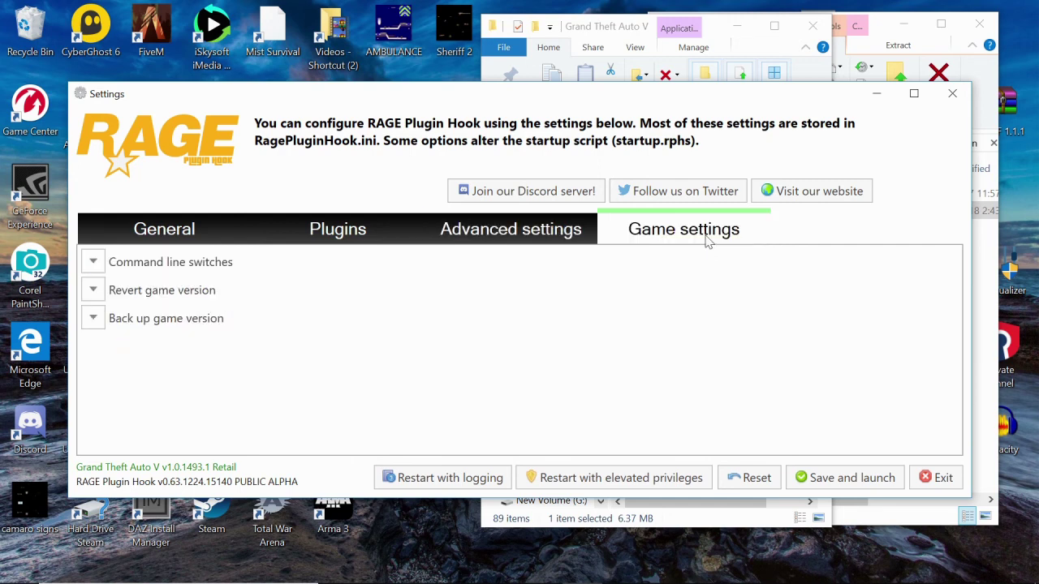
left_click(94, 264)
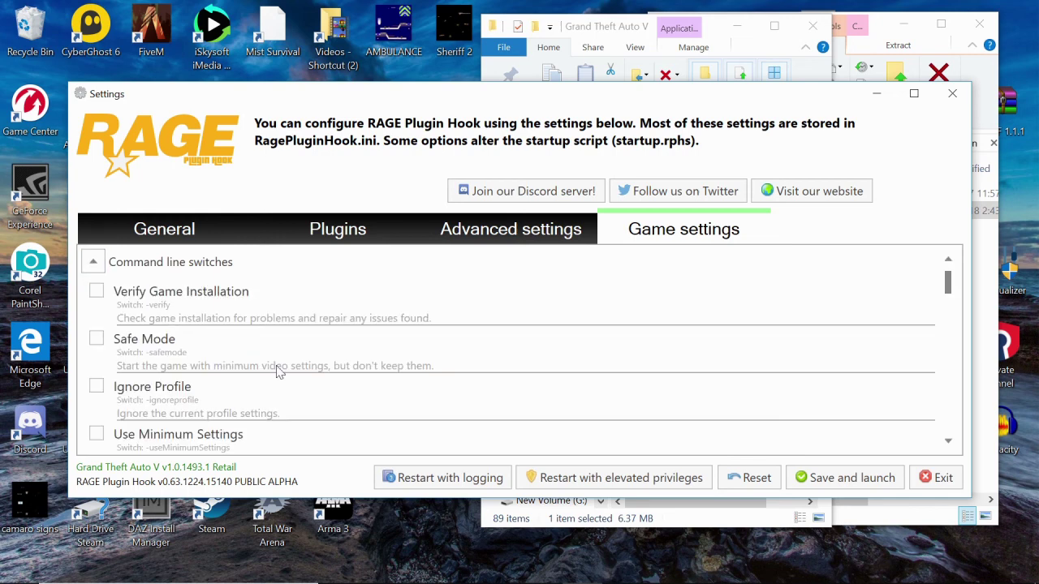
scroll(276, 371, "down", 7)
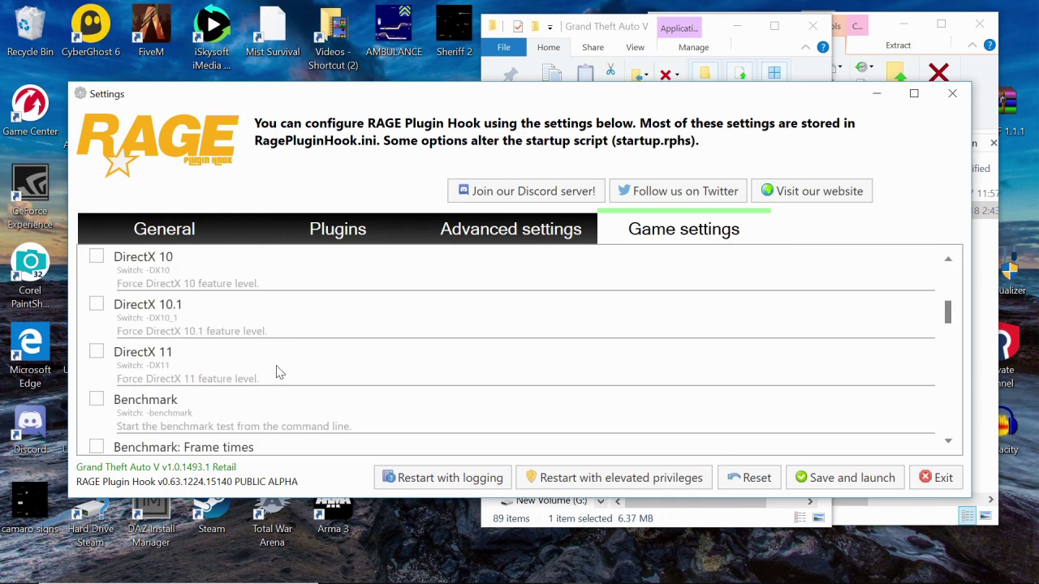
scroll(275, 374, "down", 2)
scroll(276, 373, "down", 1)
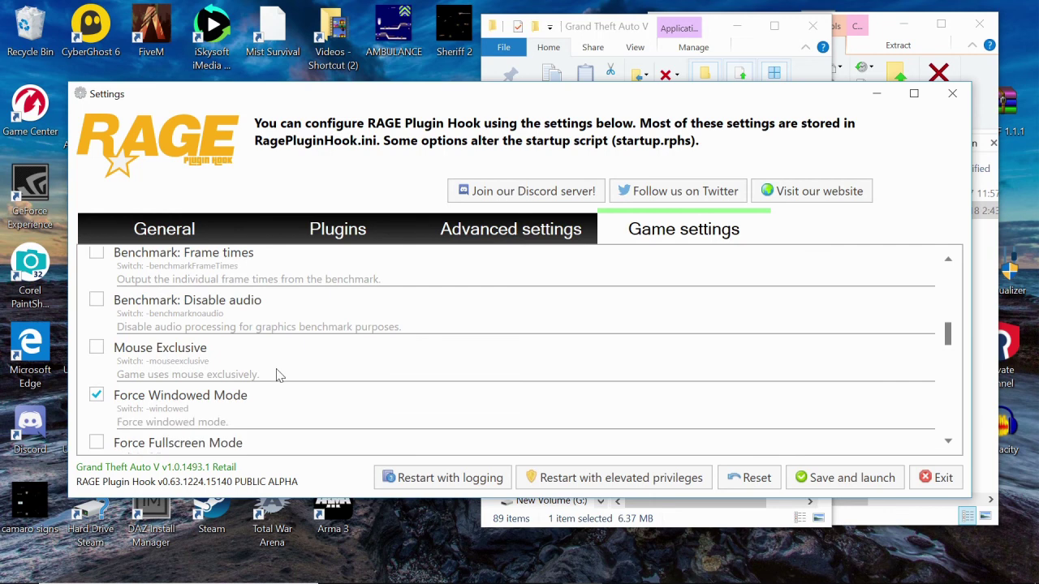
scroll(241, 395, "down", 2)
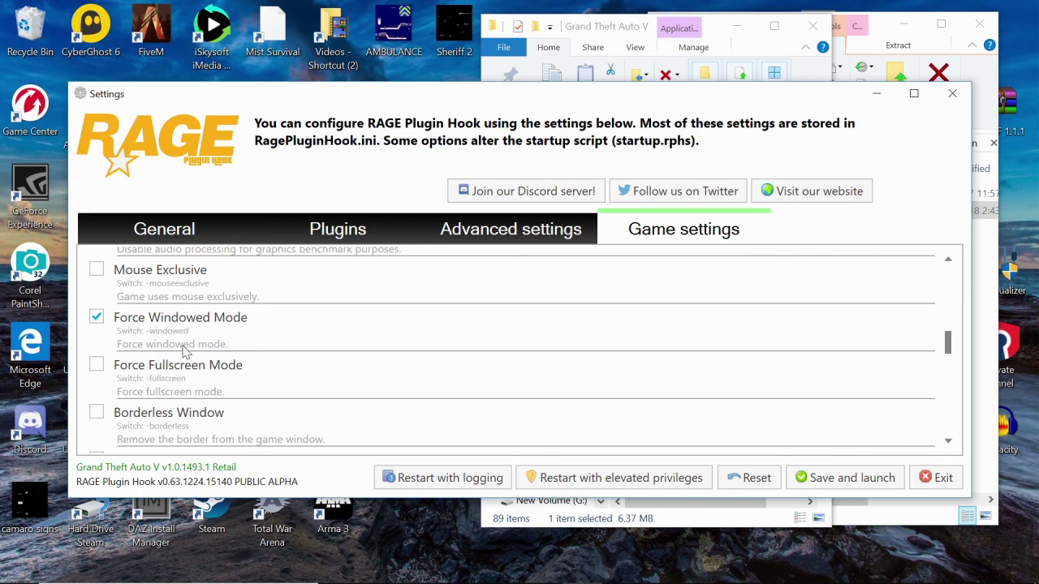
left_click(97, 413)
scroll(261, 406, "down", 1)
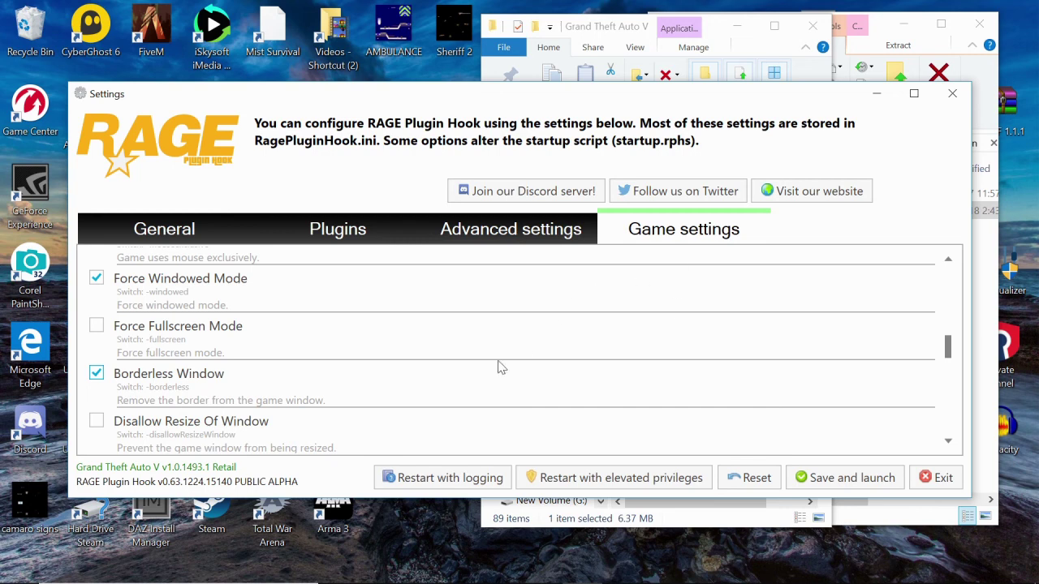
scroll(487, 341, "down", 2)
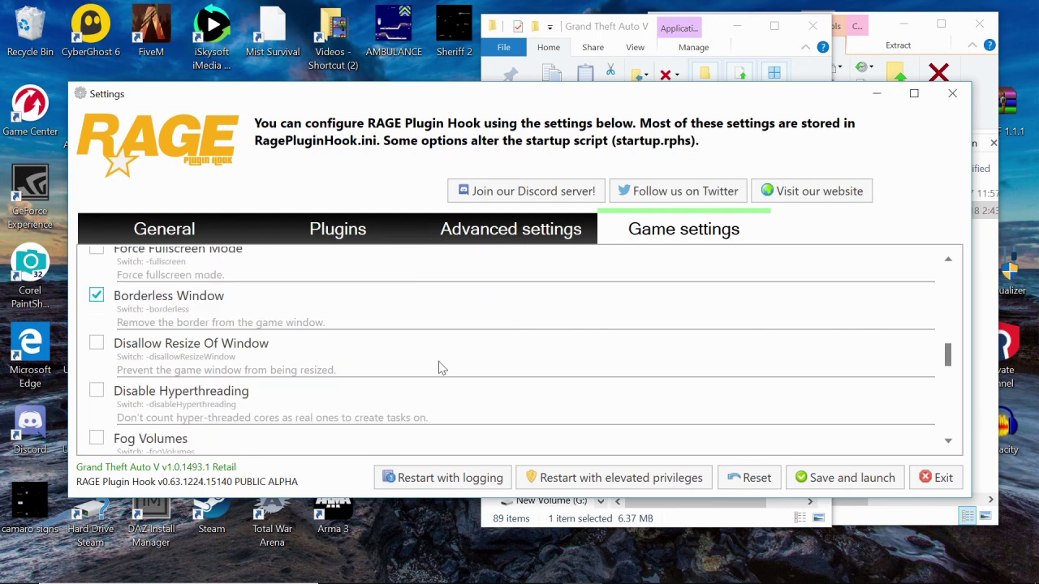
scroll(439, 368, "up", 3)
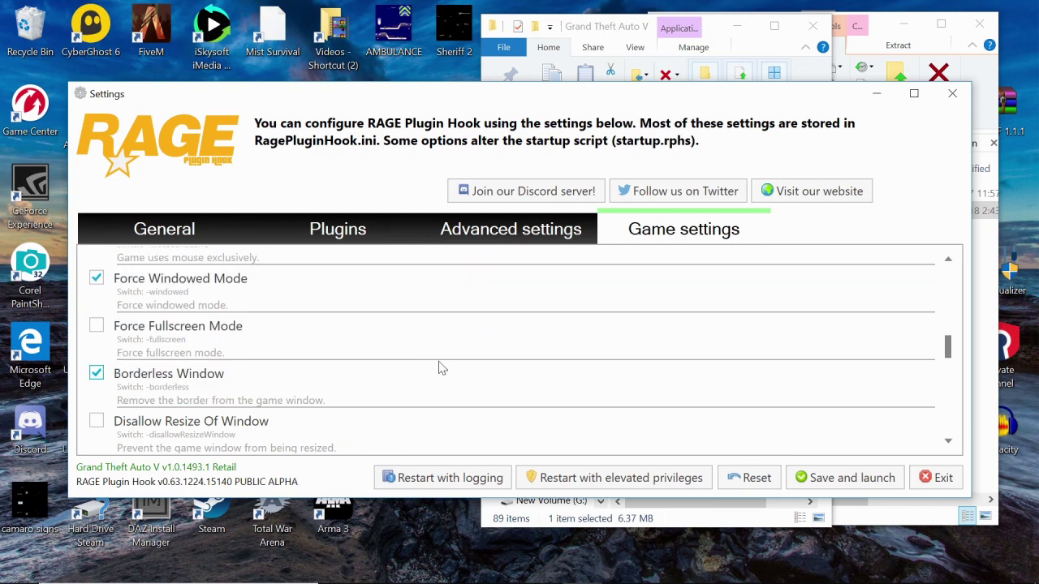
left_click(829, 484)
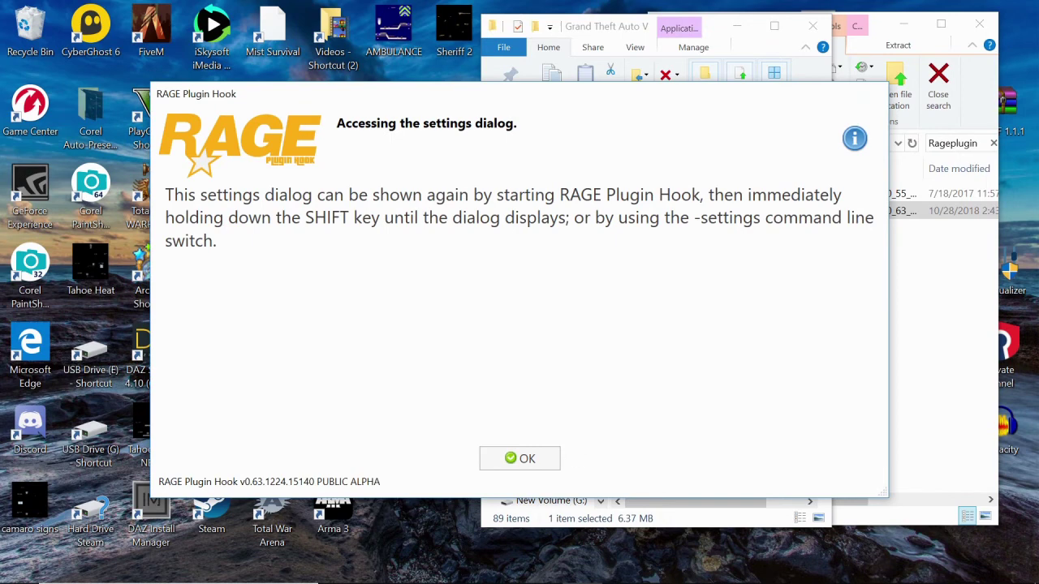
left_click(526, 459)
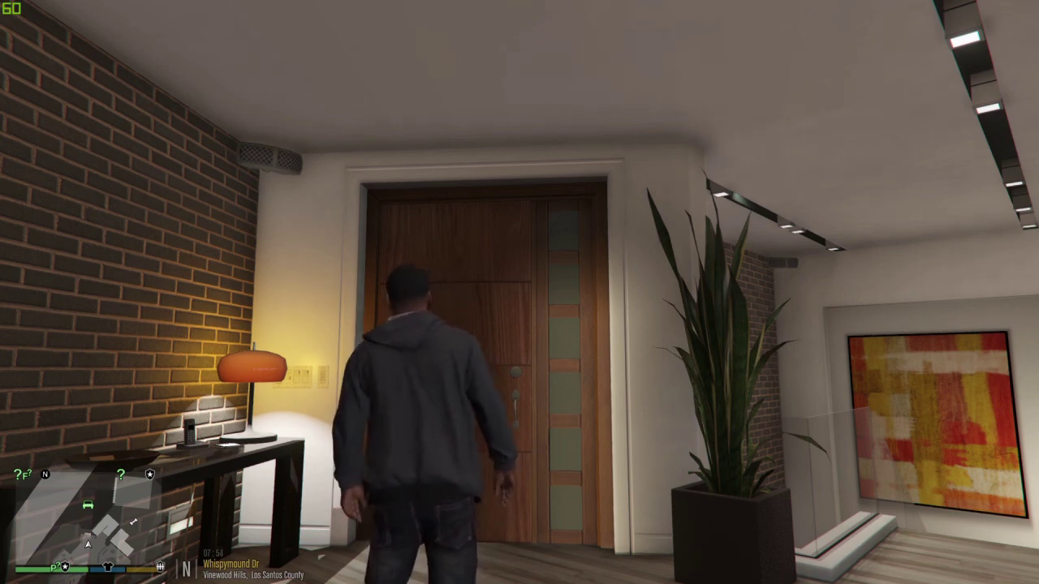
Step: Open the in-game map, browse its location markers including the police stations, and return to the game
key("Escape")
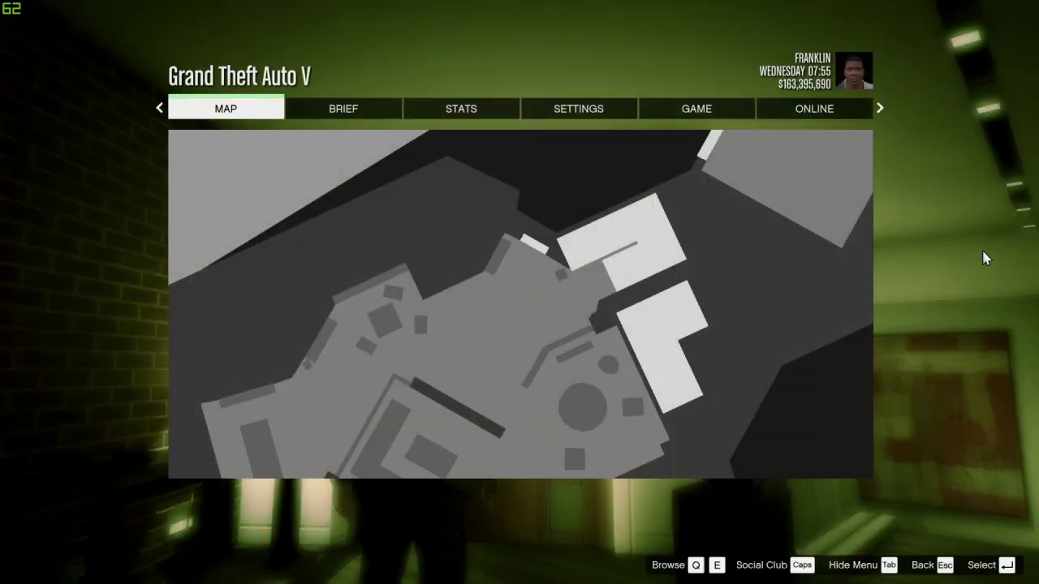
key("Return")
scroll(519, 292, "down", 5)
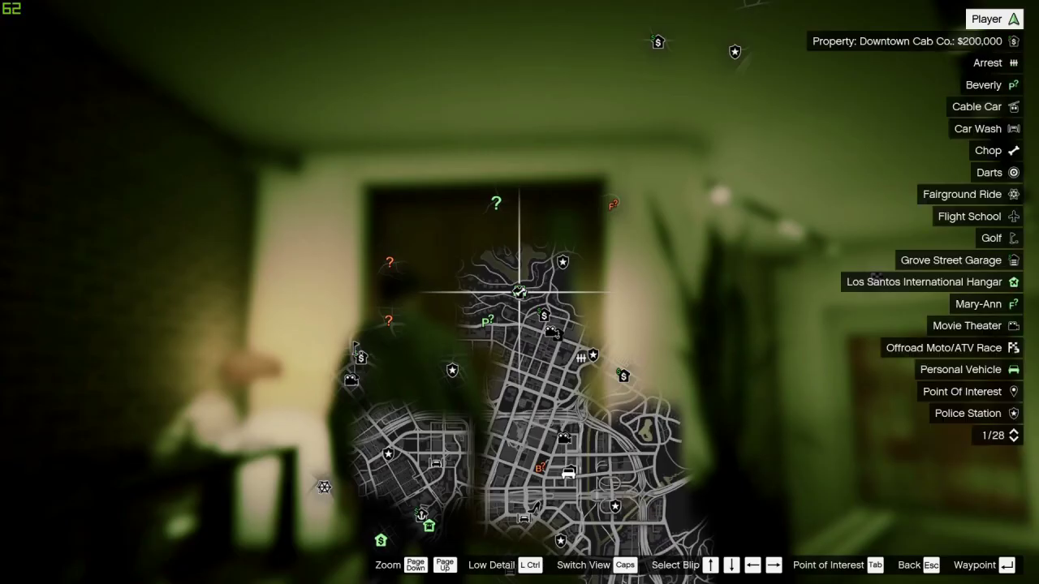
key("Down")
key("Down")
key("Down")
key("Down")
key("Down")
key("Down")
key("Down")
key("Down")
key("Down")
key("Down")
key("Down")
key("Down")
key("Down")
key("Down")
key("Down")
key("Down")
key("Down")
key("Down")
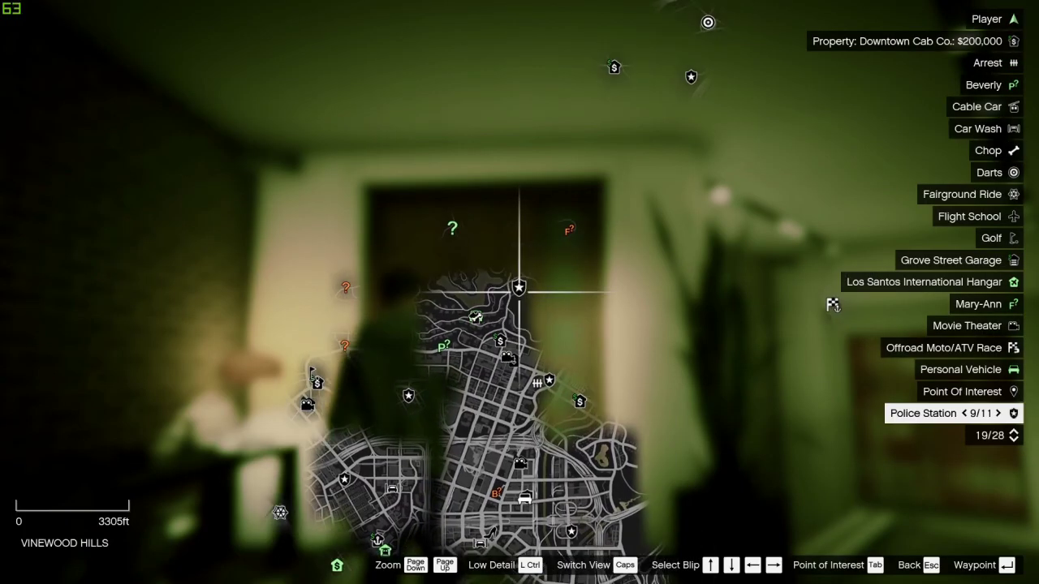
key("Down")
key("Down")
key("Down")
key("Down")
key("Down")
key("Down")
key("Down")
key("Down")
key("Down")
key("Down")
key("Down")
key("Down")
key("Down")
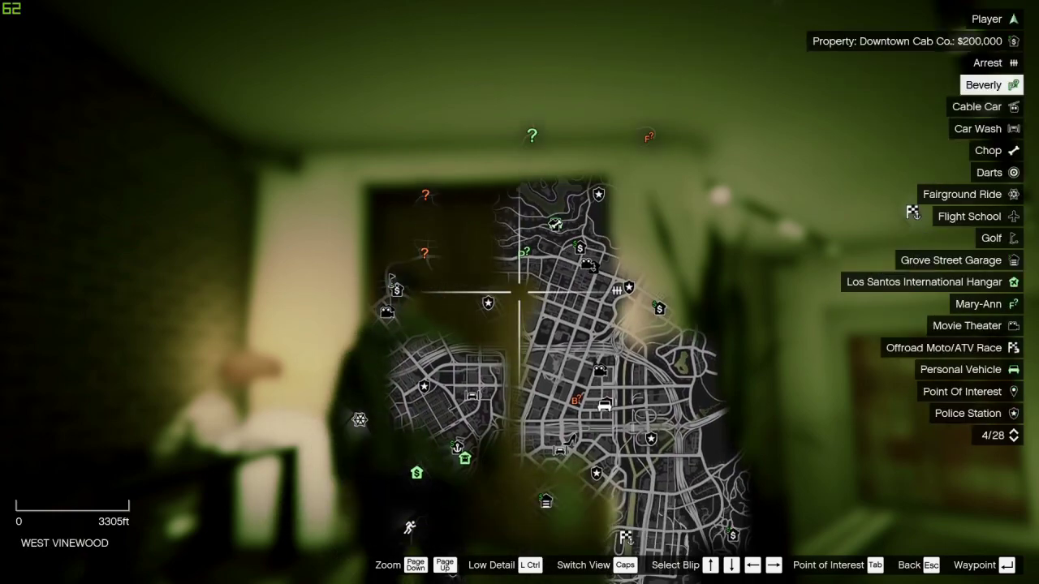
scroll(520, 292, "up", 3)
scroll(519, 292, "down", 4)
key("Down")
key("Down")
key("Down")
key("Down")
key("Down")
key("Down")
key("Down")
key("Down")
key("Down")
key("Down")
key("Down")
key("Down")
key("Down")
key("Down")
key("Down")
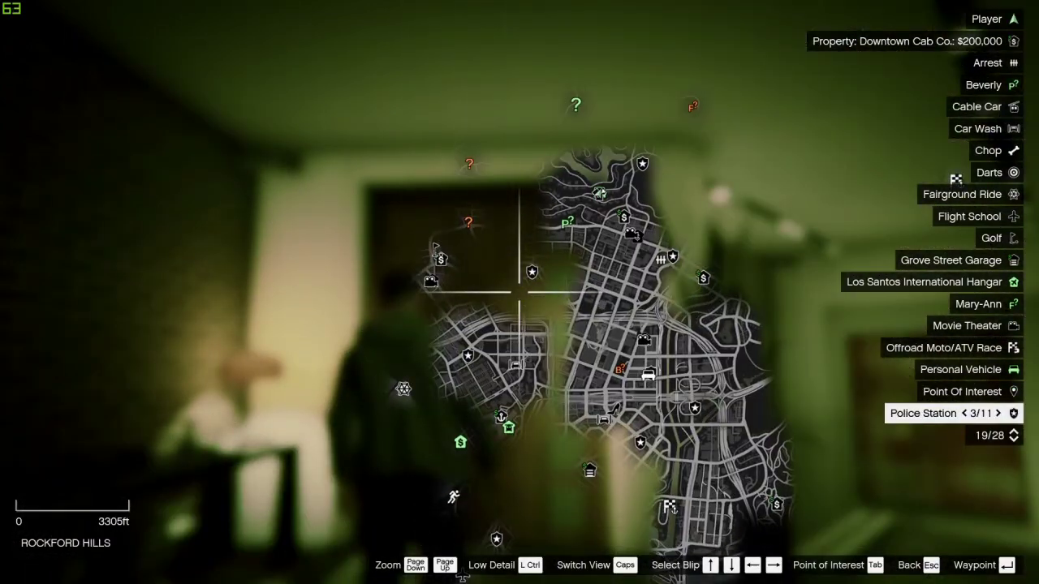
key("Right")
key("Up")
key("Up")
key("Up")
key("Up")
key("Up")
key("Up")
key("Up")
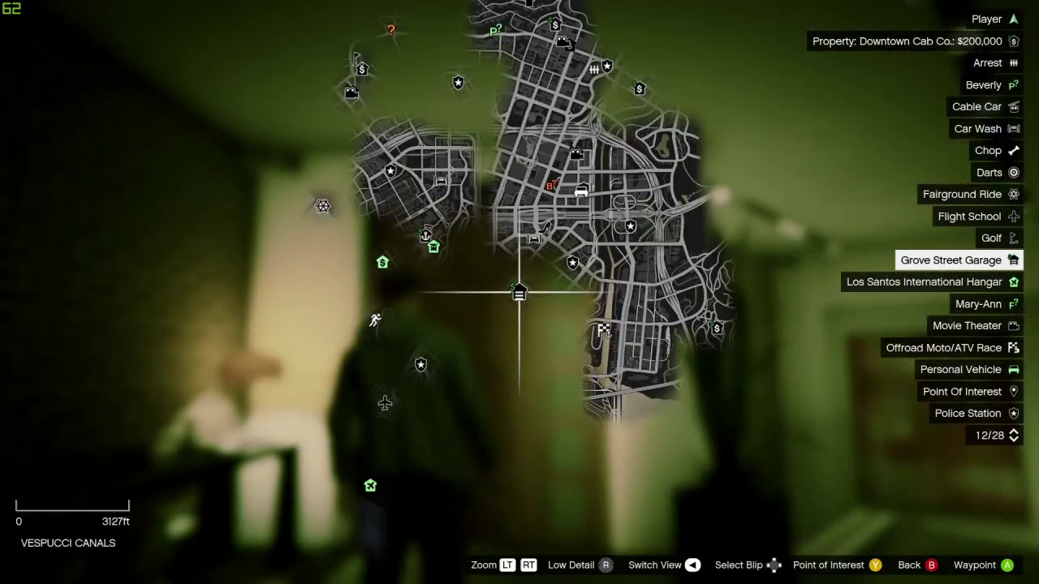
key("Up")
key("Up")
key("Down")
key("Down")
key("Down")
key("Down")
key("Down")
key("Down")
key("Down")
key("Down")
key("Down")
key("Escape")
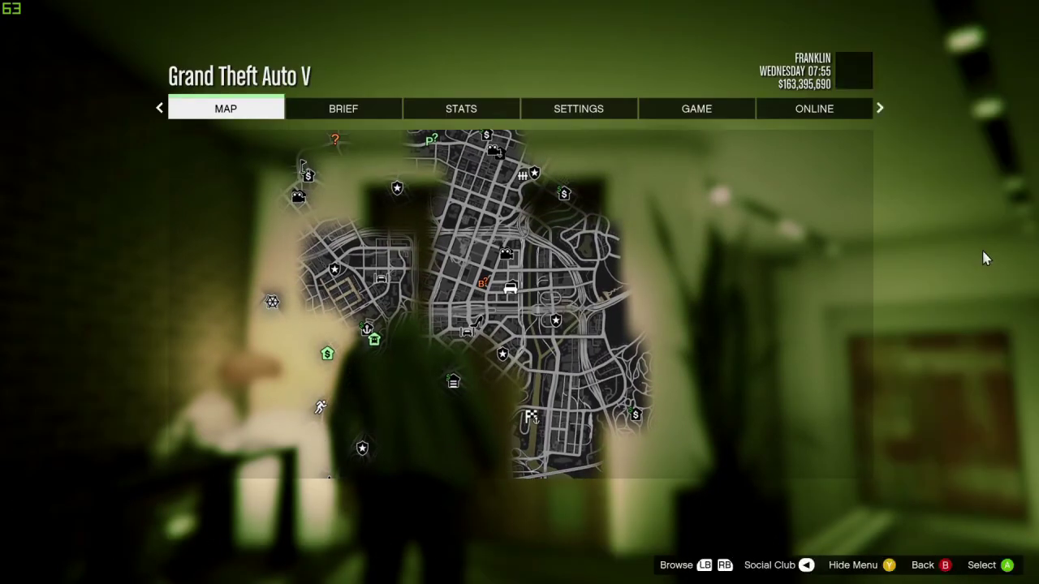
key("Escape")
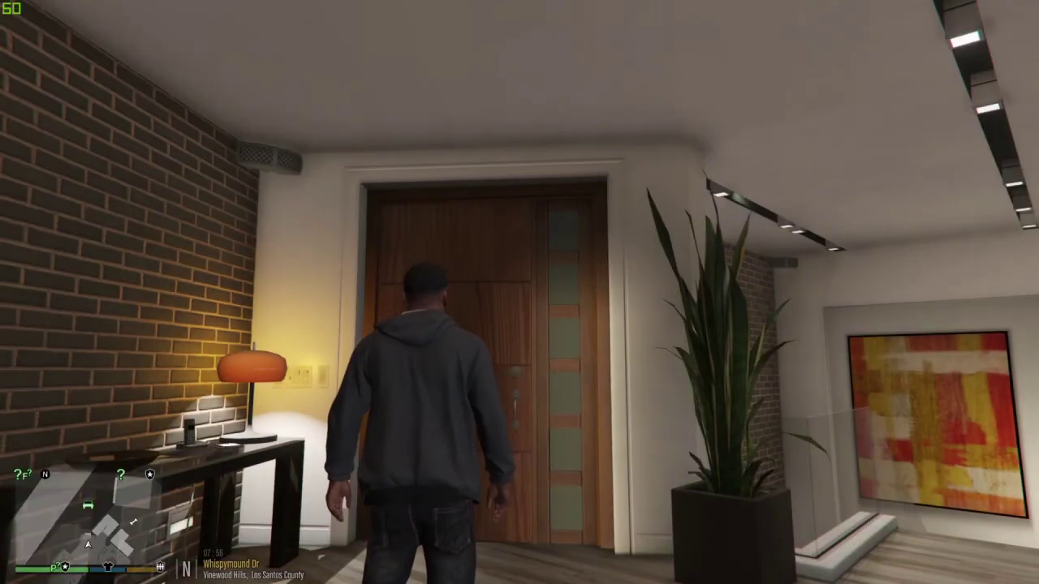
key("w")
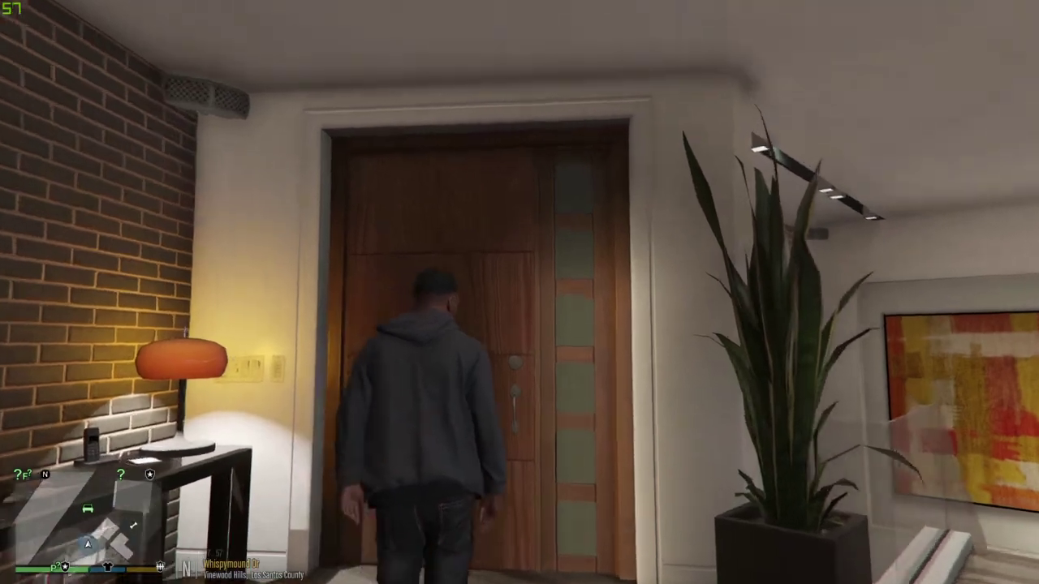
key("s")
key("w")
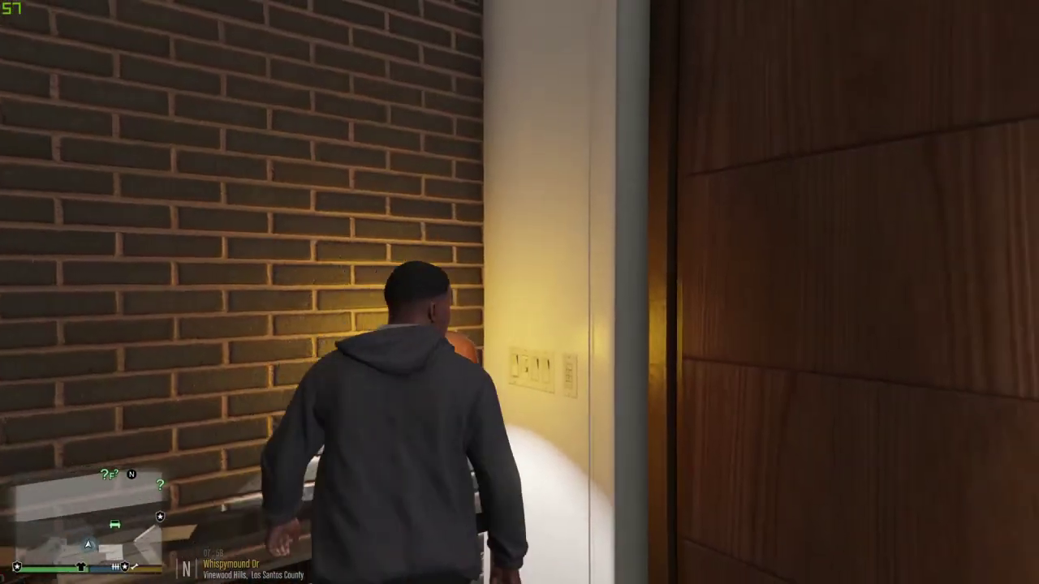
key("w")
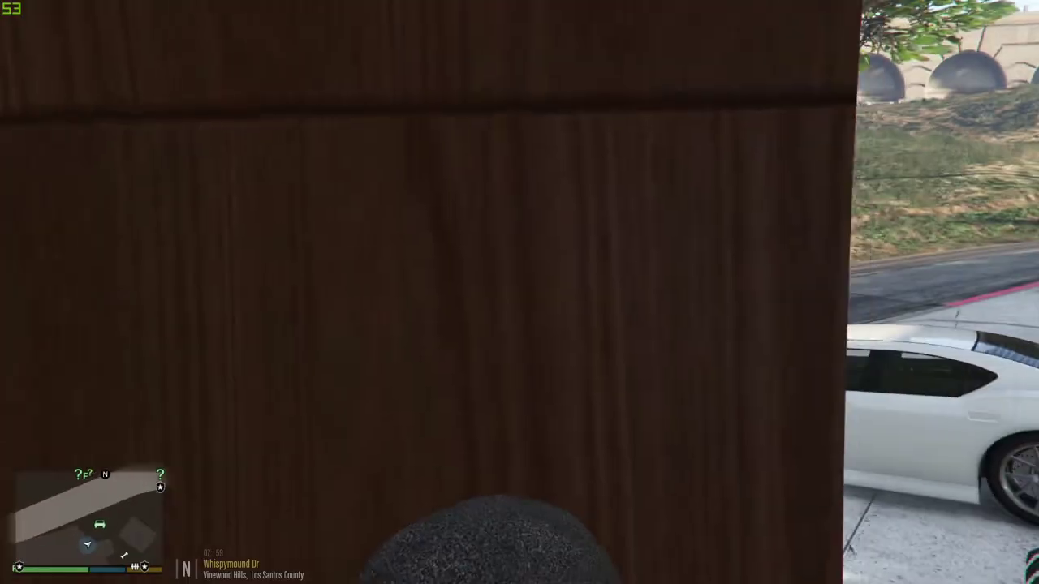
key("w")
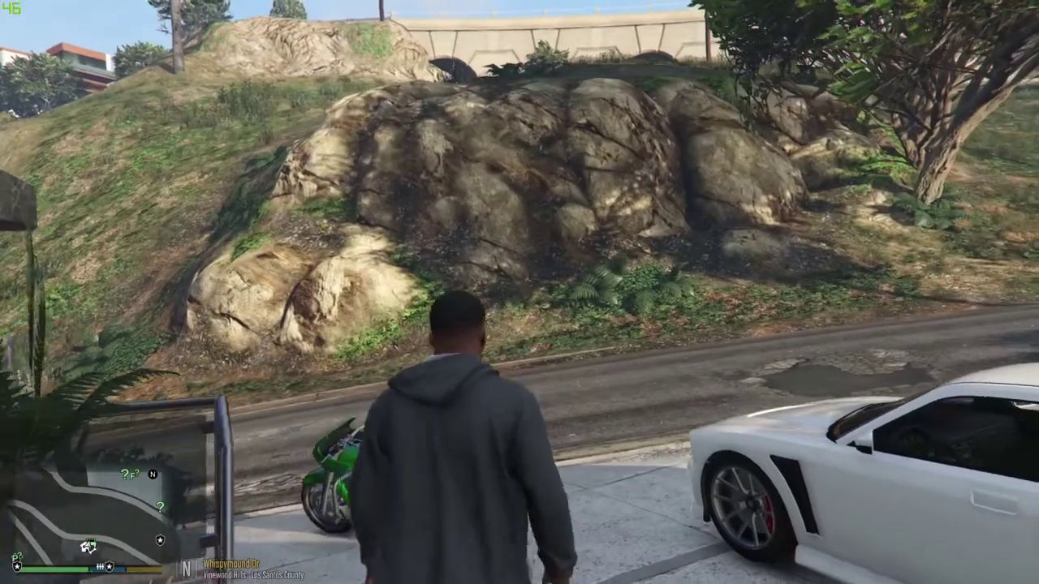
key("w")
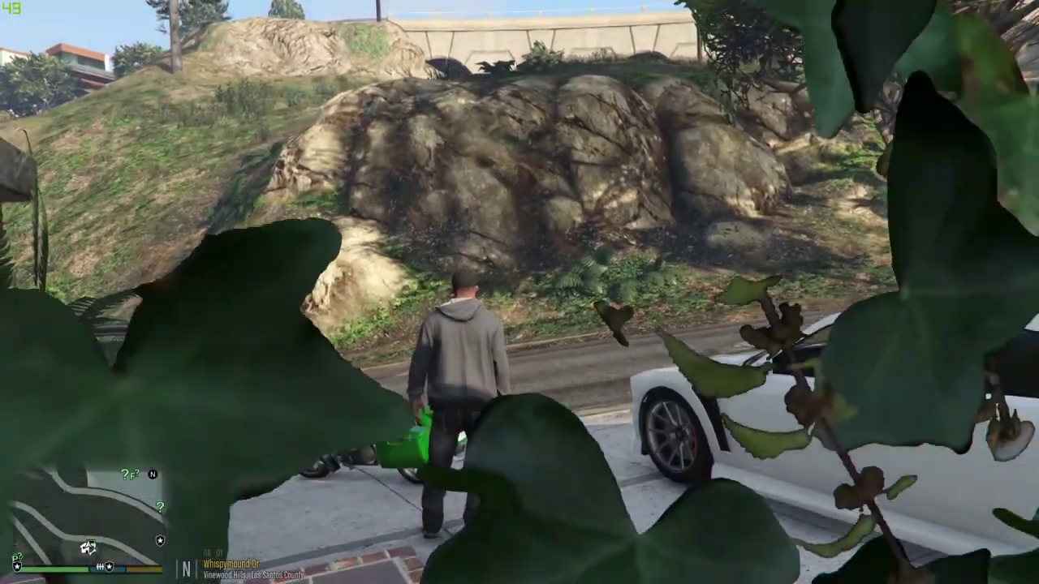
key("w")
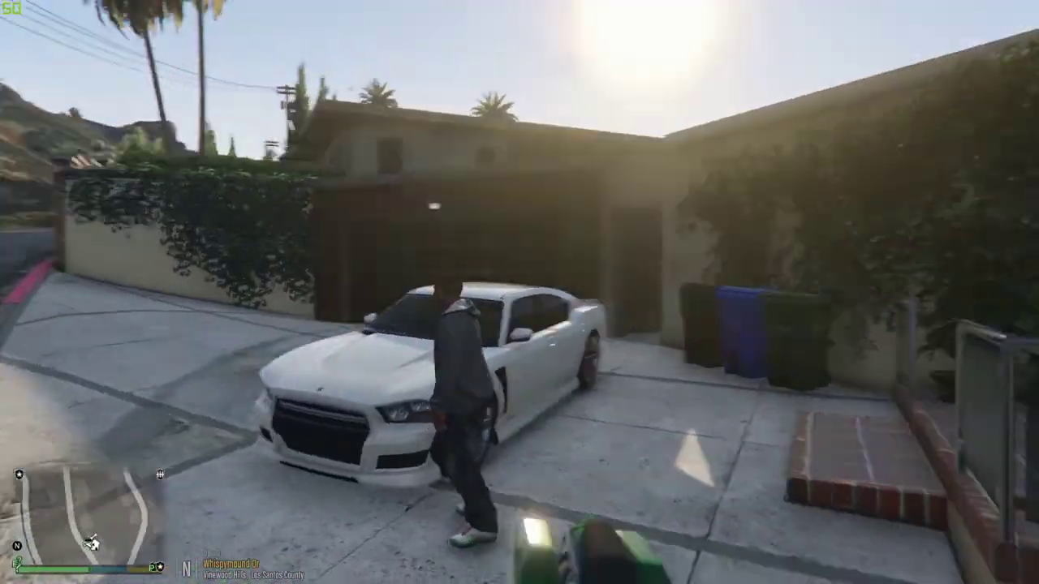
key("w")
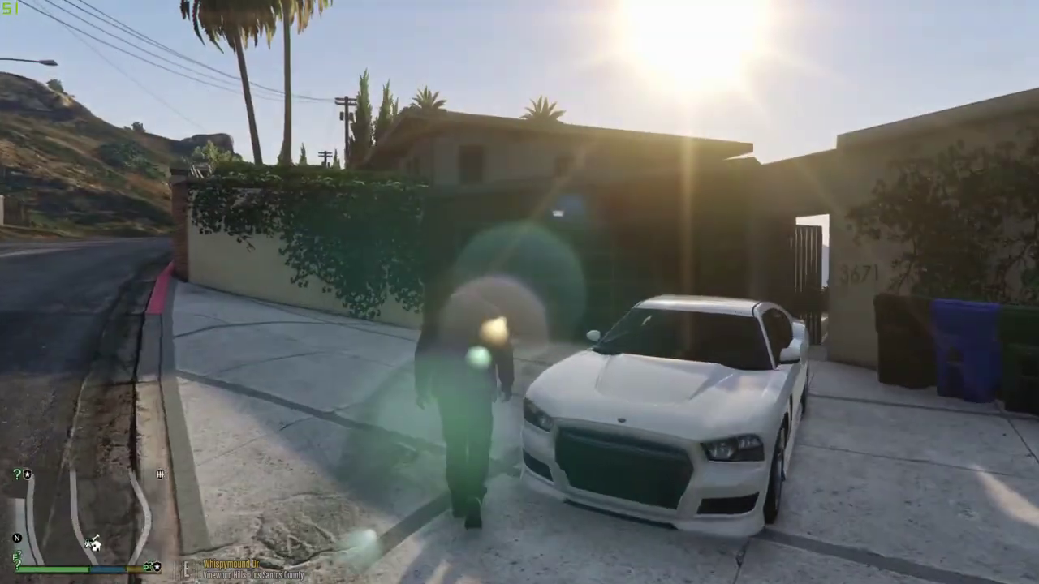
key("w")
Step: Open the in-game map and set a waypoint on Police Station marker 5/11, beside the vehicle impound near Strawberry
key("Escape")
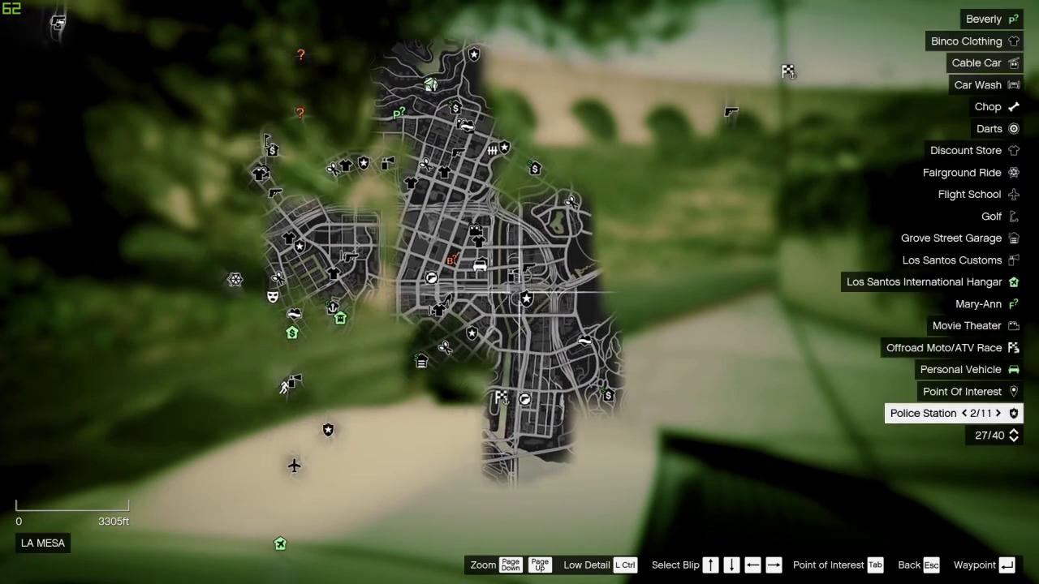
key("Up")
key("Up")
key("Up")
key("Up")
key("Up")
key("Up")
key("Up")
key("Up")
key("Up")
key("Up")
key("Up")
key("Up")
key("Up")
key("Up")
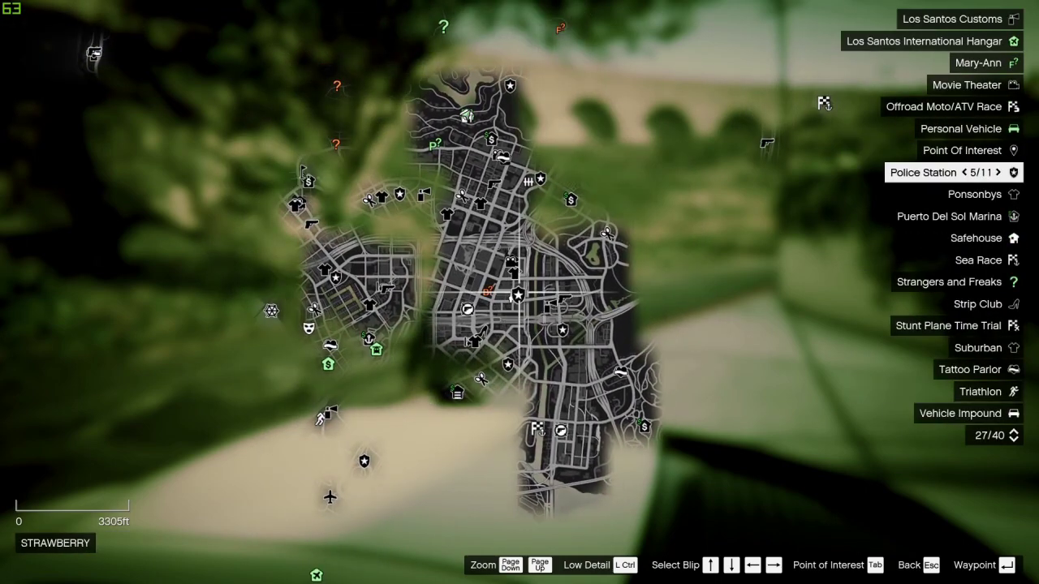
key("Page_Up")
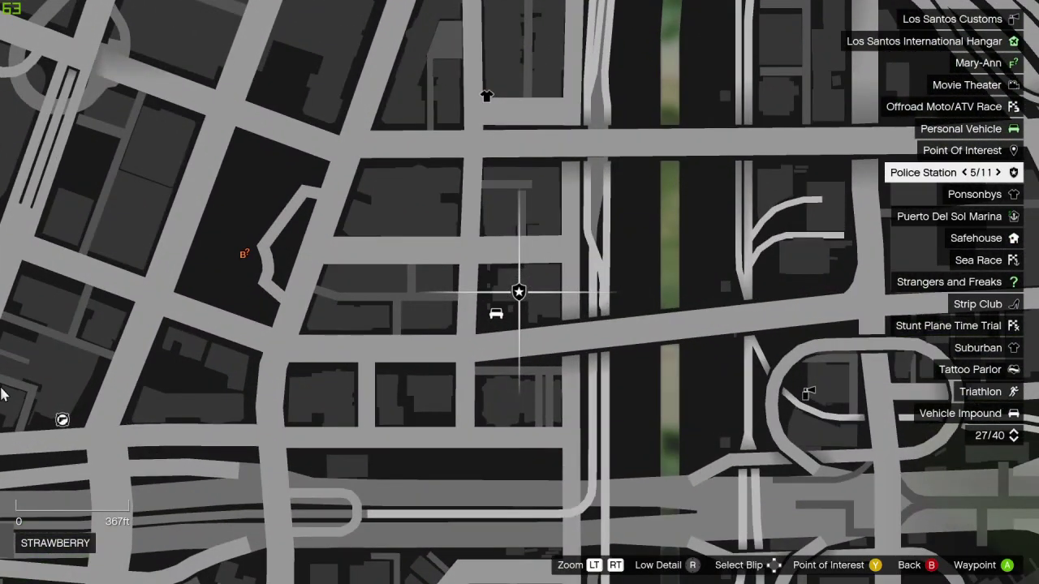
key("Return")
Step: Browse the map's location list, checking the waypoint route and the Ammu-Nation, Arrest and Barber Shop markers
key("Page_Down")
key("Up")
key("Up")
key("Up")
key("Up")
key("Up")
key("Up")
key("Up")
key("Up")
key("Up")
key("Up")
key("Up")
key("Up")
key("Up")
key("Up")
key("Up")
key("Up")
key("Up")
key("Up")
key("Up")
key("Up")
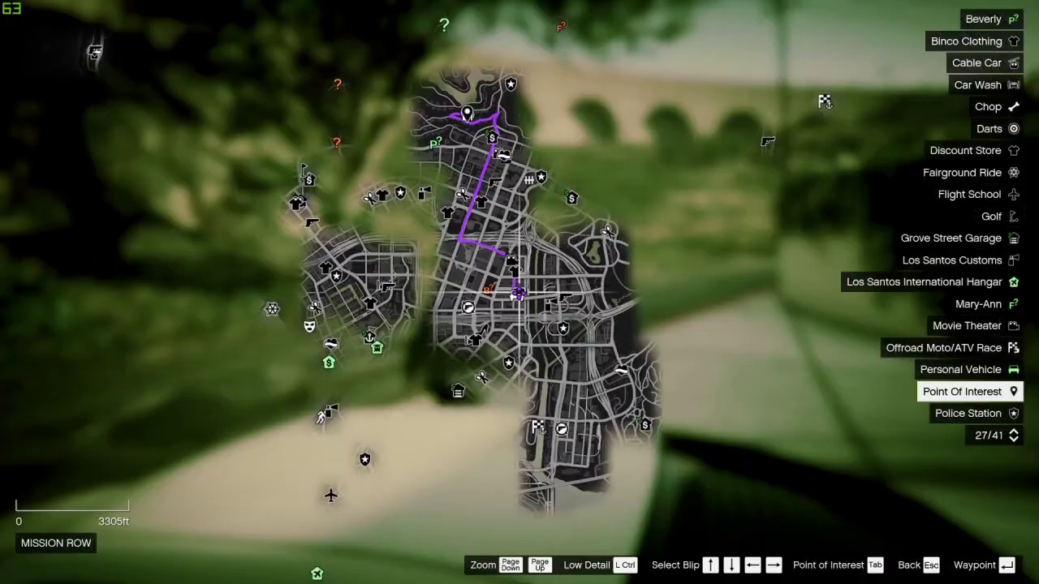
key("Up")
key("Up")
key("Up")
key("Up")
key("Up")
key("Up")
key("Up")
key("Up")
key("Up")
key("Up")
key("Up")
key("Up")
key("Up")
key("Up")
key("Up")
key("Up")
key("Up")
key("Up")
key("Up")
key("Up")
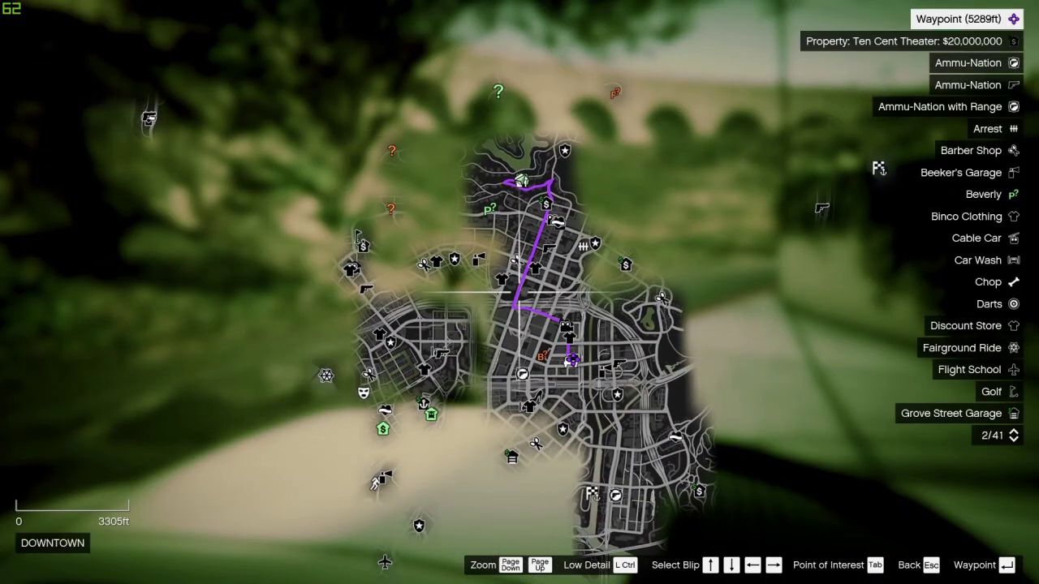
key("Up")
key("Up")
key("Up")
key("Up")
key("Up")
key("Up")
key("Up")
key("Up")
key("Up")
key("Up")
key("Up")
key("Up")
key("Up")
key("Up")
key("Up")
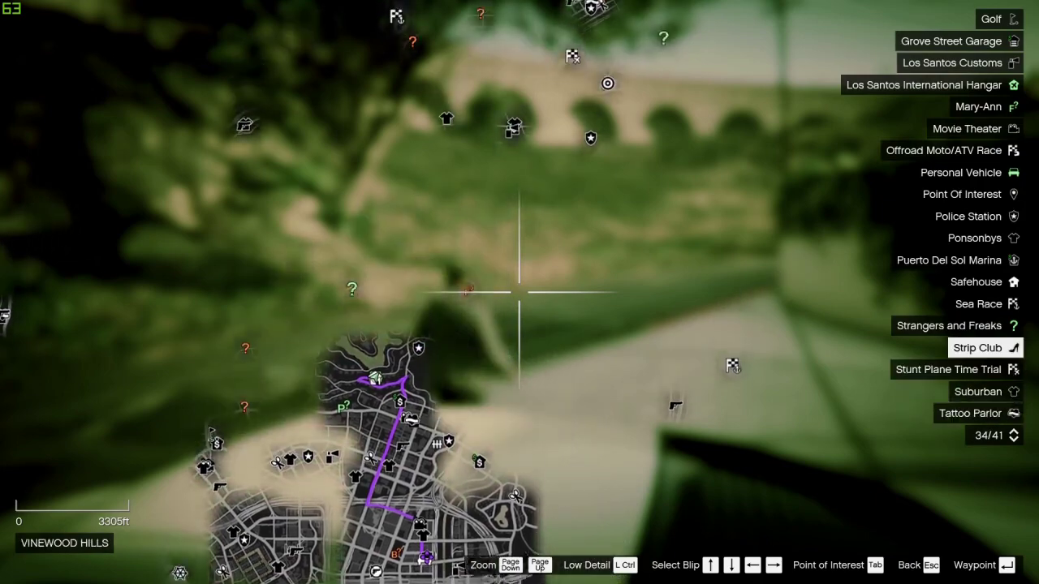
key("Down")
key("Down")
key("Down")
key("Down")
key("Down")
key("Up")
key("Up")
key("Up")
key("Up")
key("Up")
key("Up")
key("Up")
key("Up")
key("Up")
key("Up")
key("Up")
key("Up")
key("Up")
key("Up")
key("Up")
key("Up")
key("Up")
key("Up")
key("Up")
key("Up")
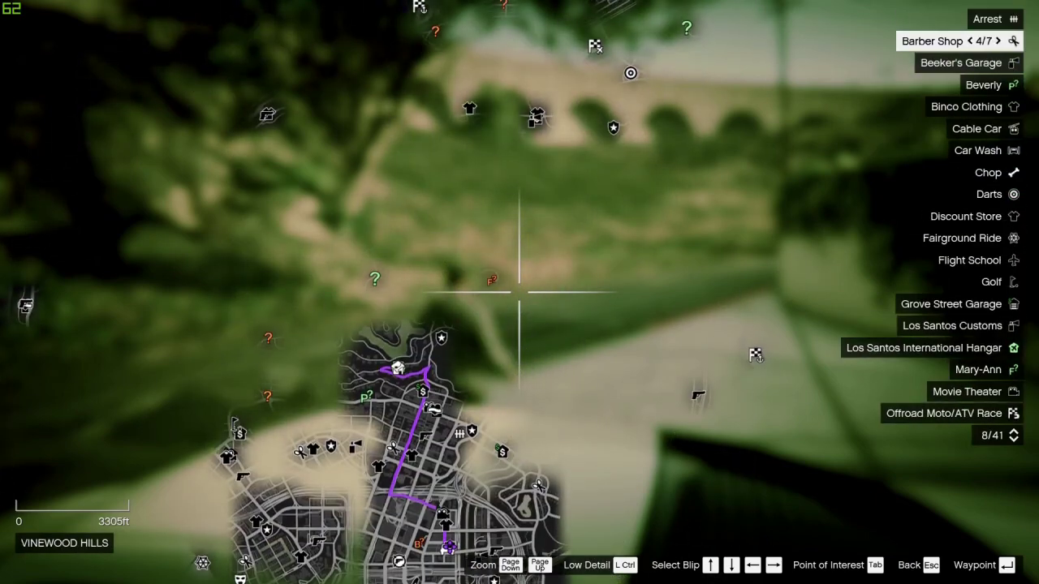
key("Up")
key("Up")
key("Up")
key("Up")
key("Up")
key("Up")
key("Up")
key("Down")
key("Down")
key("Down")
key("Down")
key("Down")
key("Down")
key("Down")
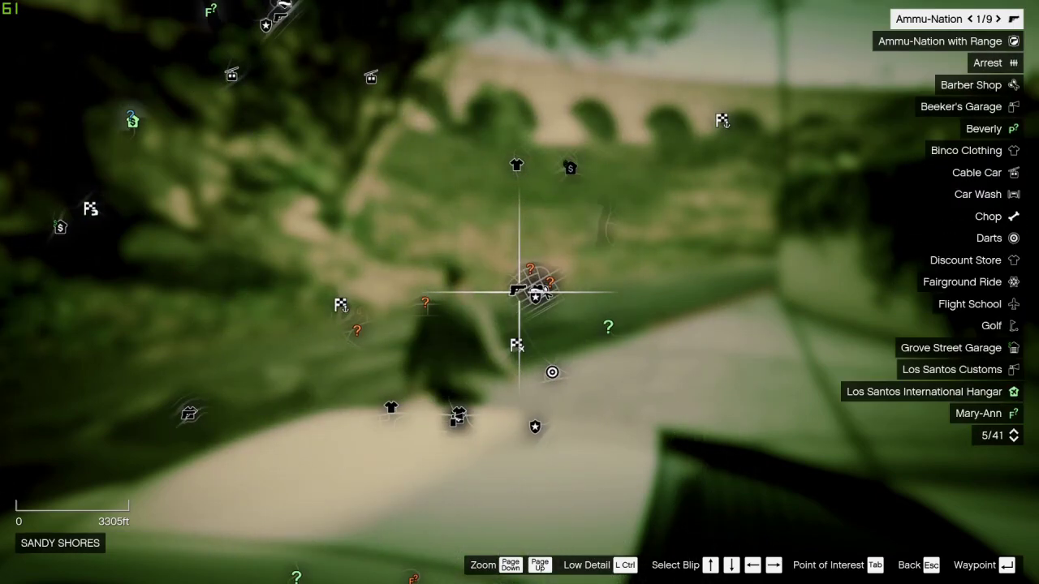
key("Down")
key("Down")
key("Down")
key("Left")
key("Right")
key("Up")
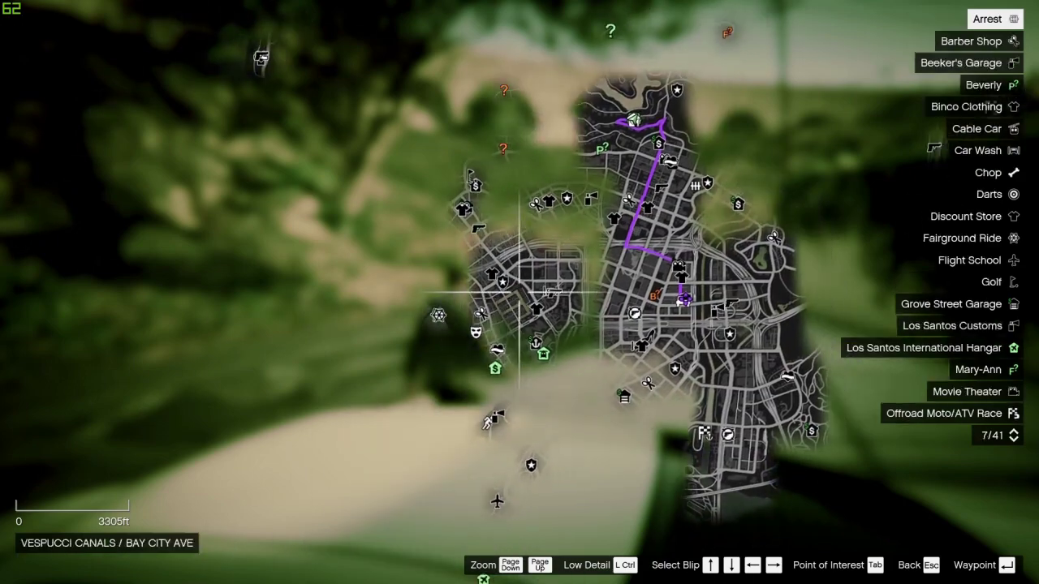
key("Down")
key("Down")
key("Down")
key("Down")
key("Down")
key("Down")
key("Down")
key("Down")
key("Down")
key("Down")
key("Down")
key("Down")
key("Down")
key("Down")
key("Down")
key("Down")
key("Down")
key("Down")
key("Down")
key("Down")
key("Up")
key("Up")
key("Up")
key("Up")
key("Up")
key("Up")
key("Up")
key("Up")
key("Up")
key("Up")
key("Up")
key("Up")
key("Up")
key("Up")
key("Up")
key("Up")
key("Up")
key("Up")
key("Up")
key("Up")
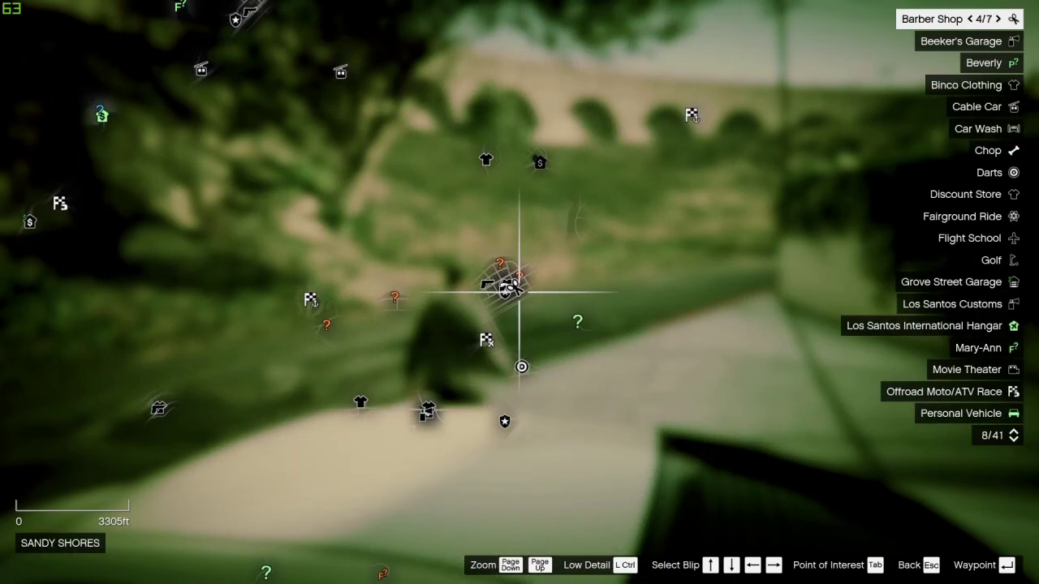
Step: Browse the map's location list through the Golf, Beeker's Garage and Ammu-Nation markers, and return to the game
key("Down")
key("Down")
key("Down")
key("Down")
key("Down")
key("Down")
key("Down")
key("Down")
key("Down")
key("Down")
key("Down")
key("Down")
key("Down")
key("Up")
key("Up")
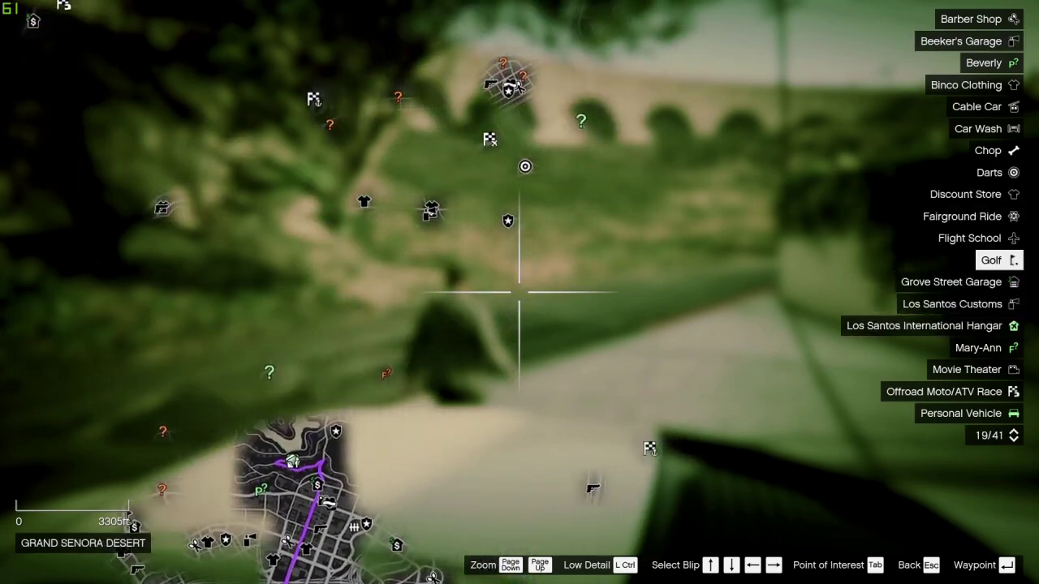
key("Up")
key("Up")
key("Down")
key("Down")
key("Down")
key("Down")
key("Down")
key("Down")
key("Down")
key("Down")
key("Down")
key("Down")
key("Up")
key("Up")
key("Up")
key("Up")
key("Up")
key("Up")
key("Up")
key("Up")
key("Up")
key("Up")
key("Up")
key("Up")
key("Up")
key("Up")
key("Up")
key("Up")
key("Up")
key("Up")
key("Up")
key("Down")
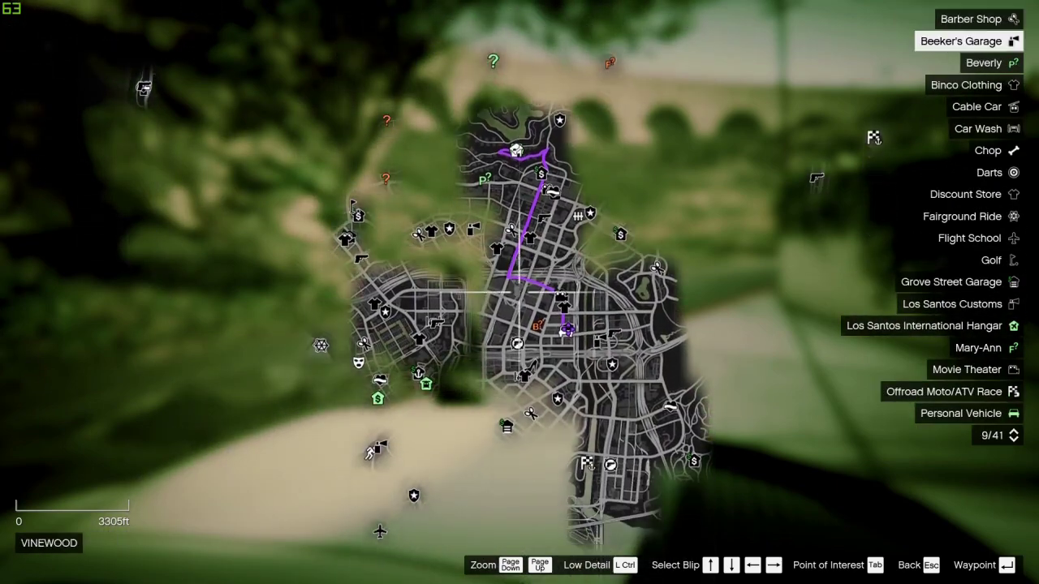
key("Up")
key("Up")
key("Up")
key("Up")
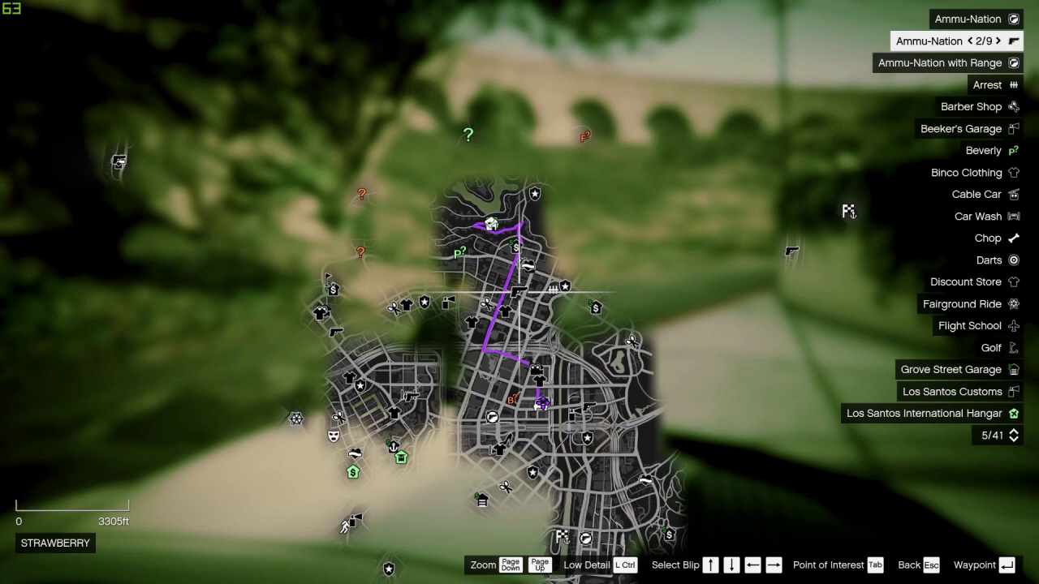
key("Escape")
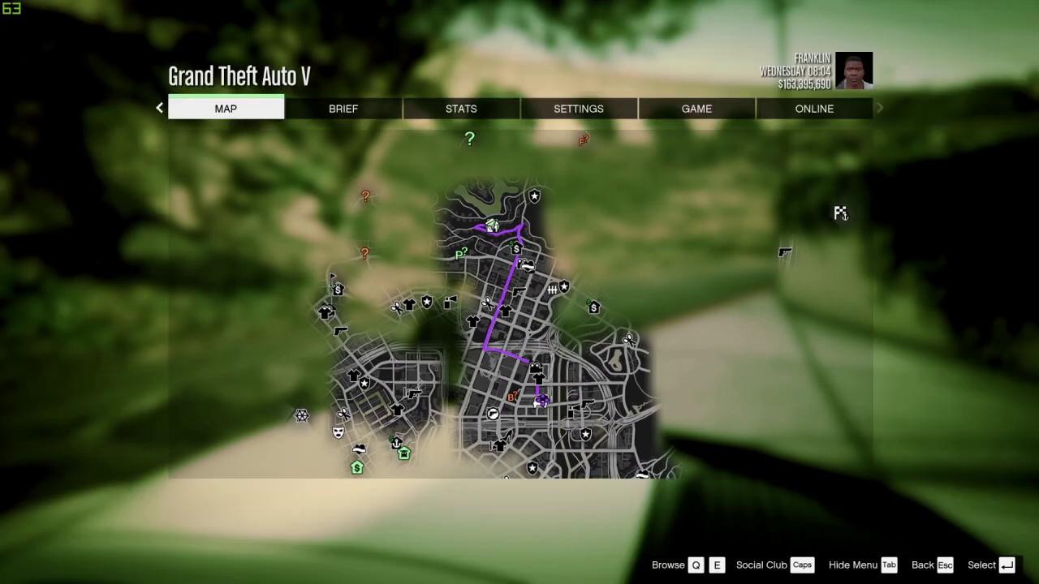
key("Escape")
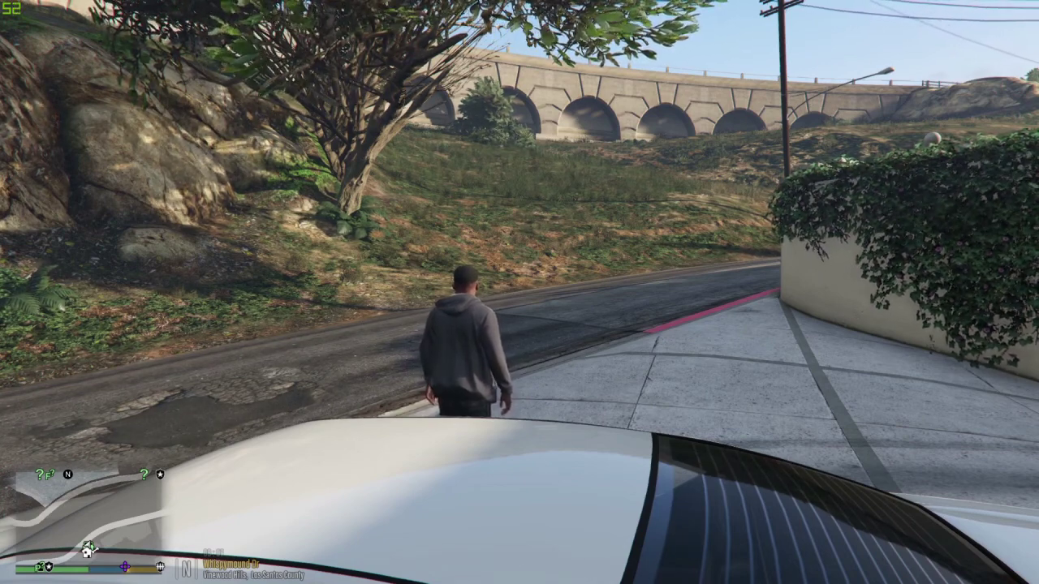
Step: Run the ForceDuty command in the RAGE Plugin Hook console to go on duty, and close the console
key("F4")
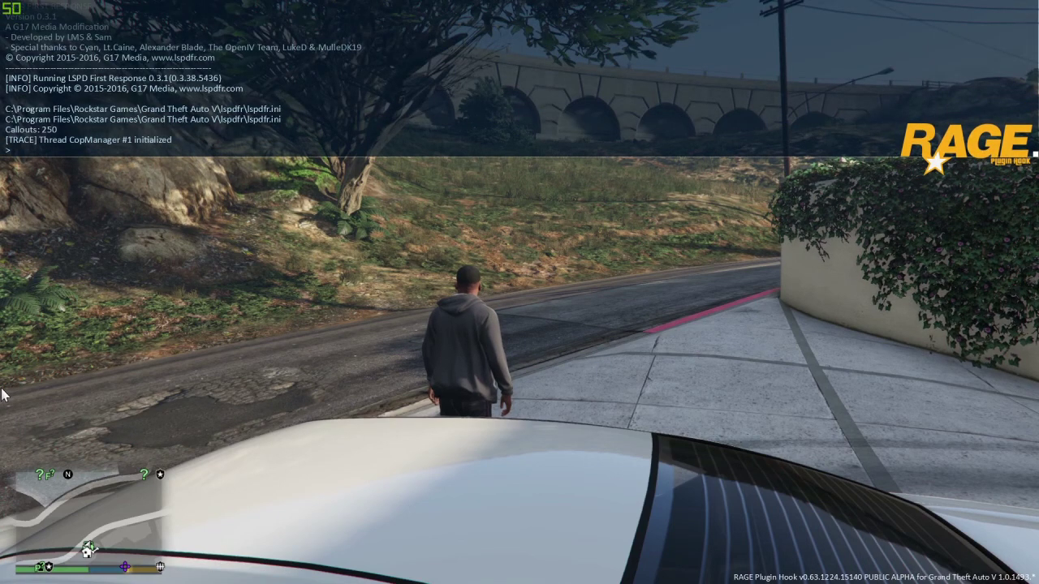
type("for")
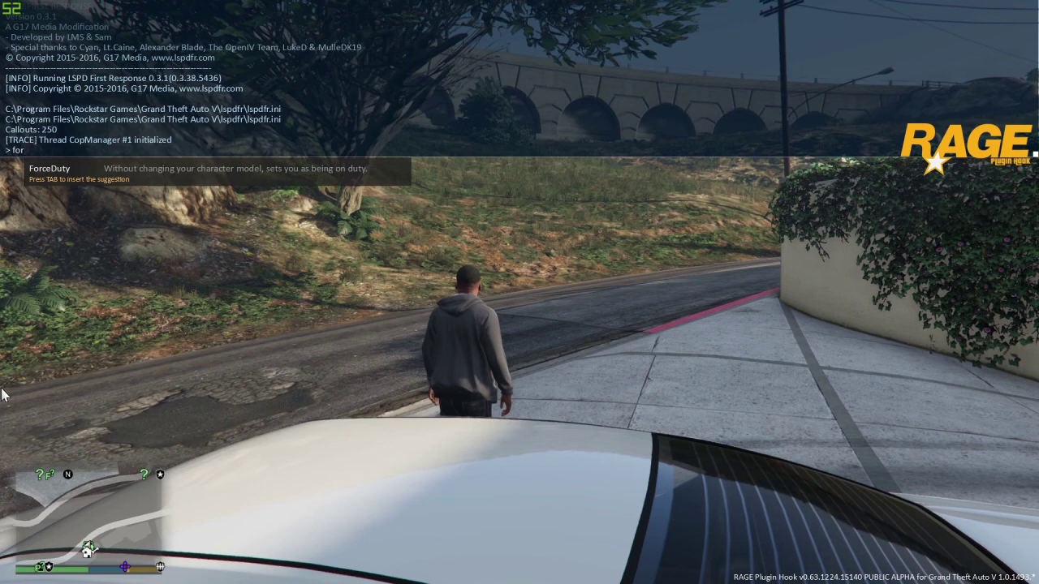
key("Tab")
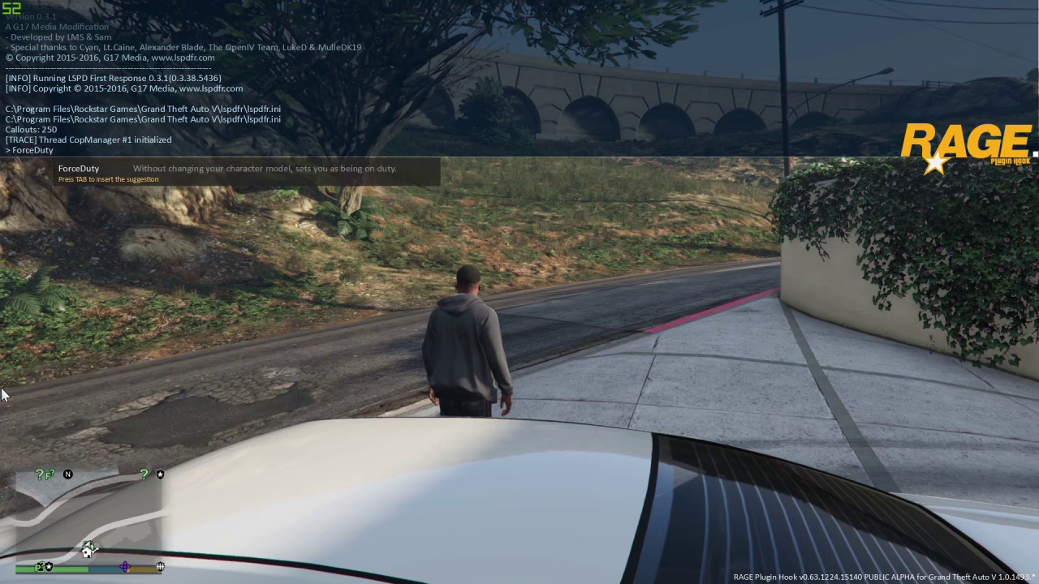
key("Return")
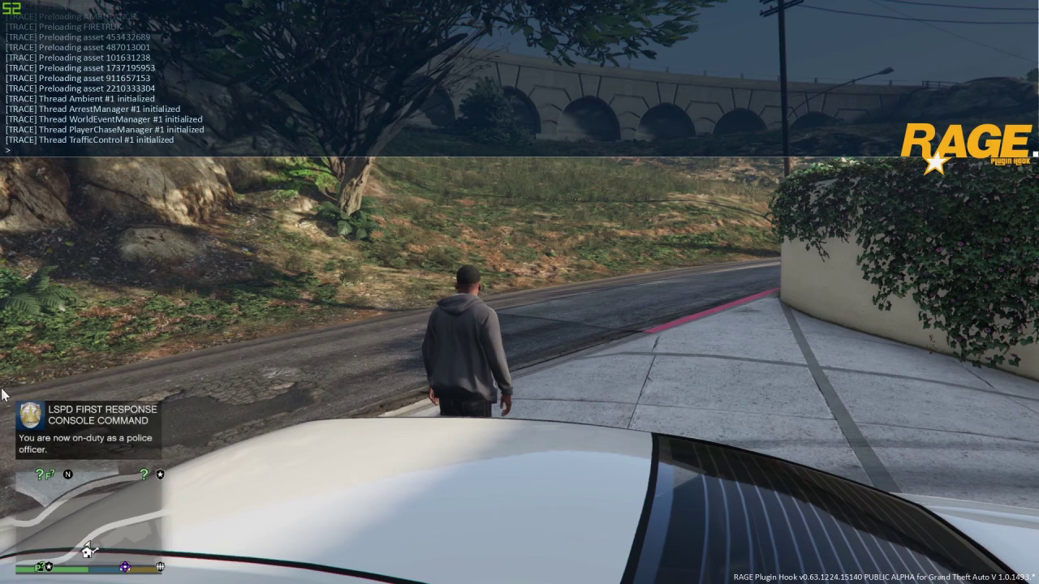
key("F4")
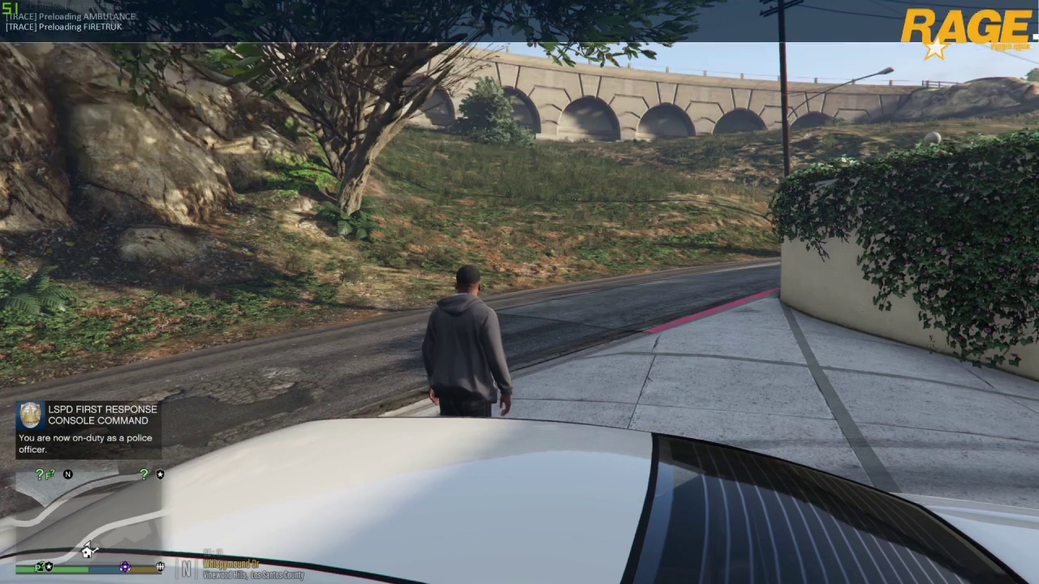
key("F4")
key("F4")
key("F4")
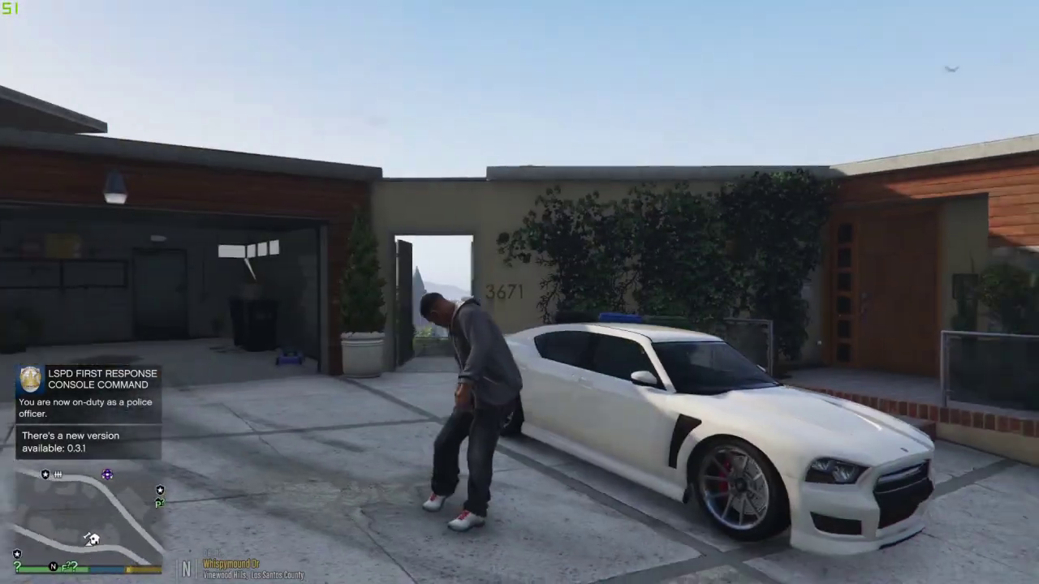
key("w")
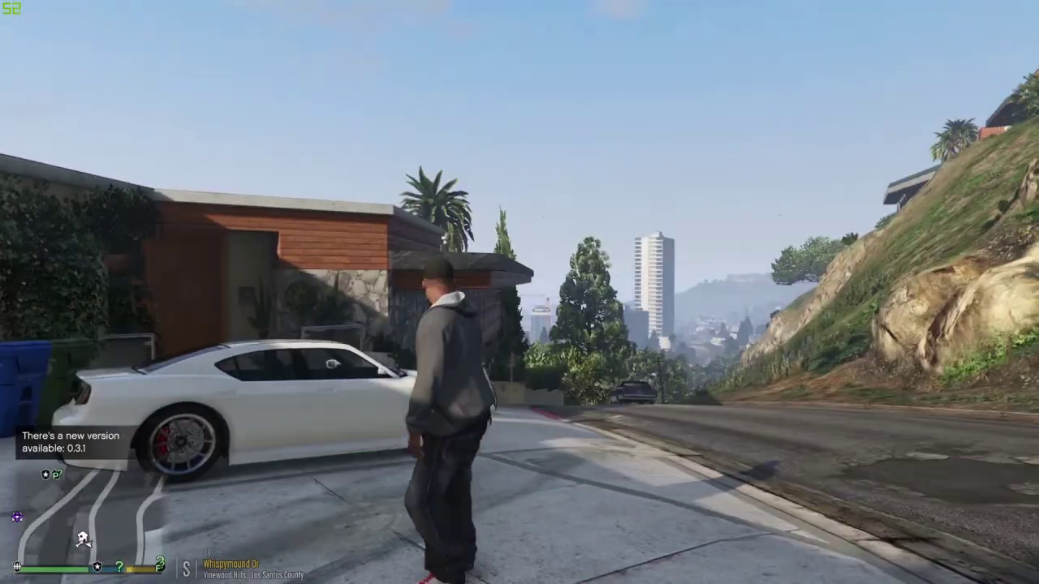
key("w")
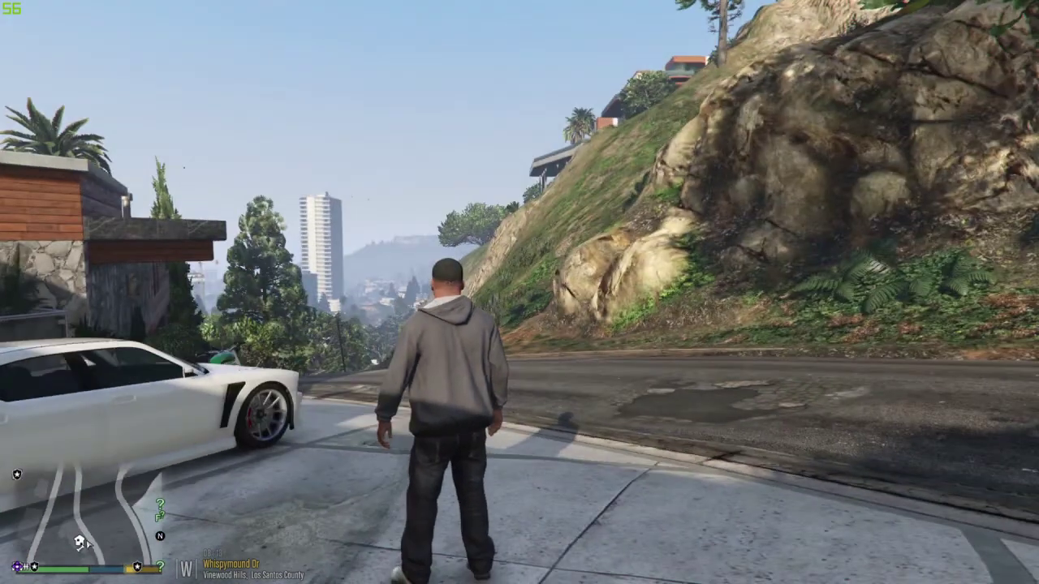
key("w")
key("s")
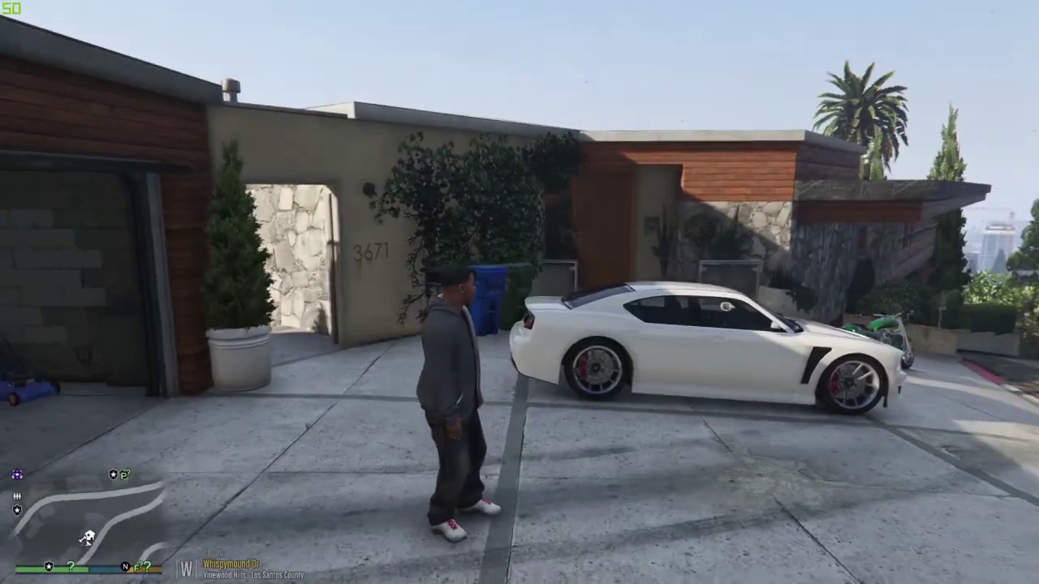
key("w")
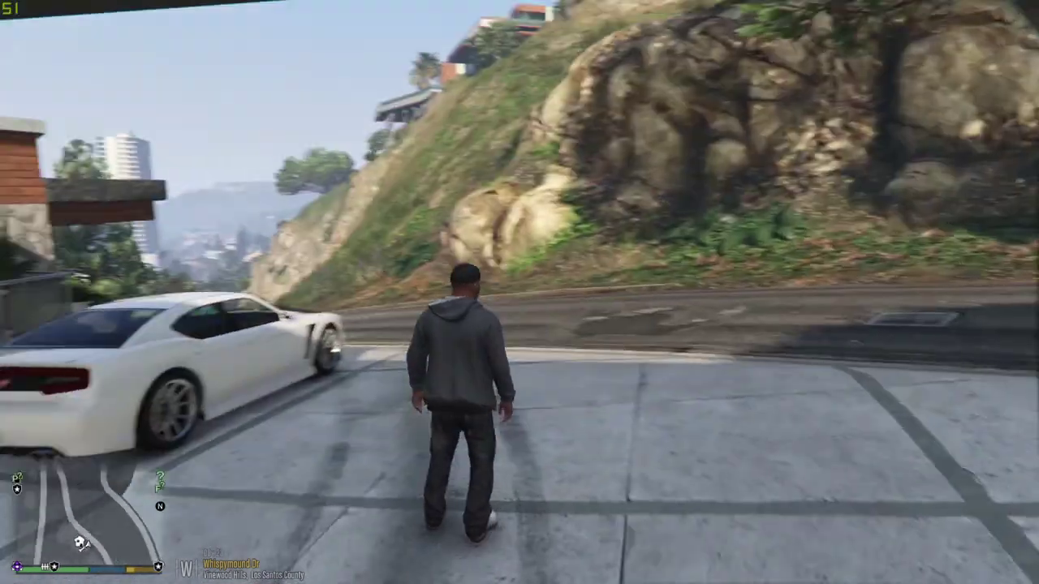
key("w")
key("w")
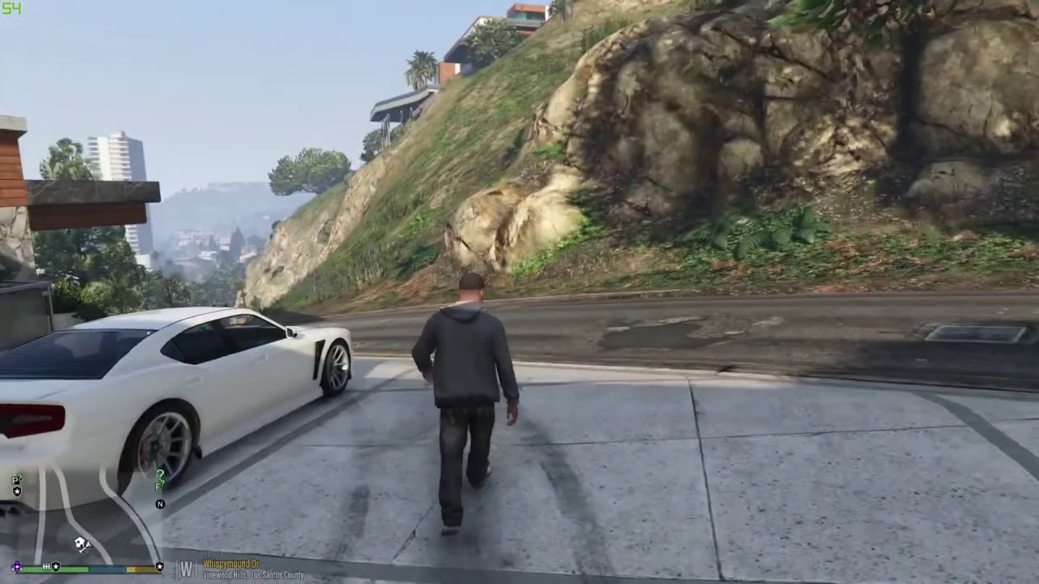
key("w")
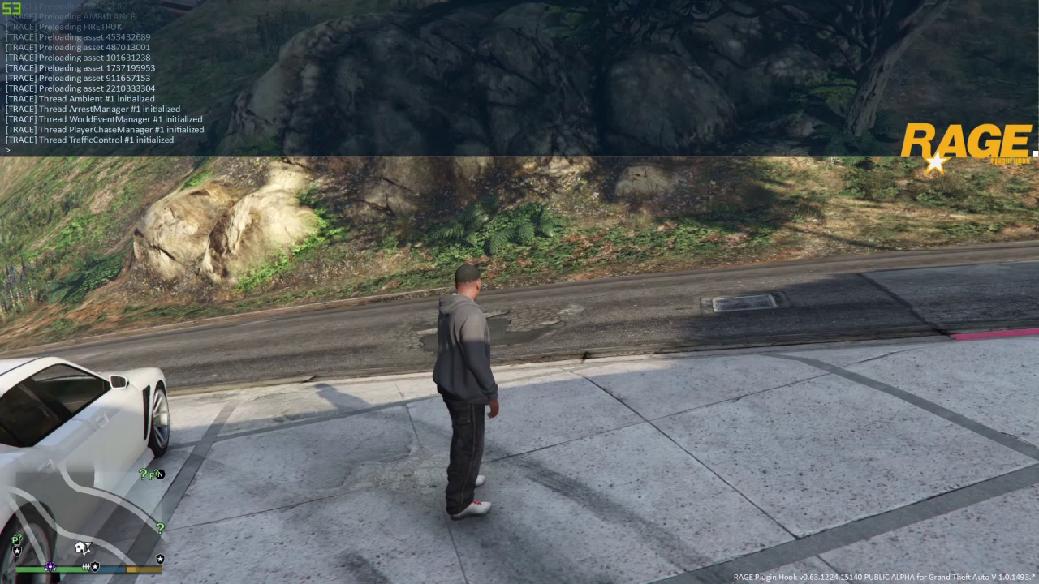
Step: Close the RAGE console and open the Native Trainer's Car Spawner from its vehicle options
key("F4")
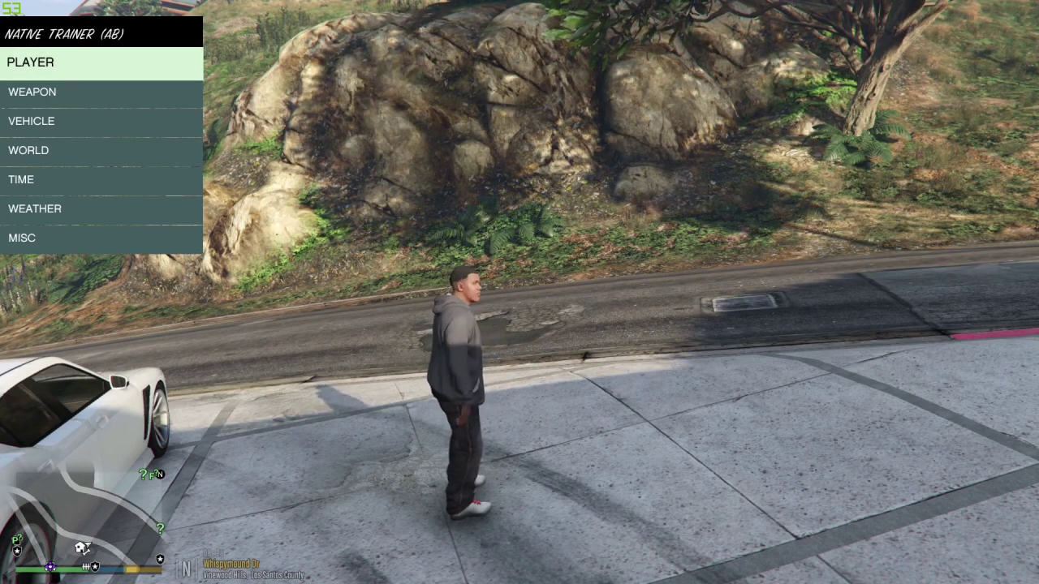
key("Down")
key("Down")
key("Return")
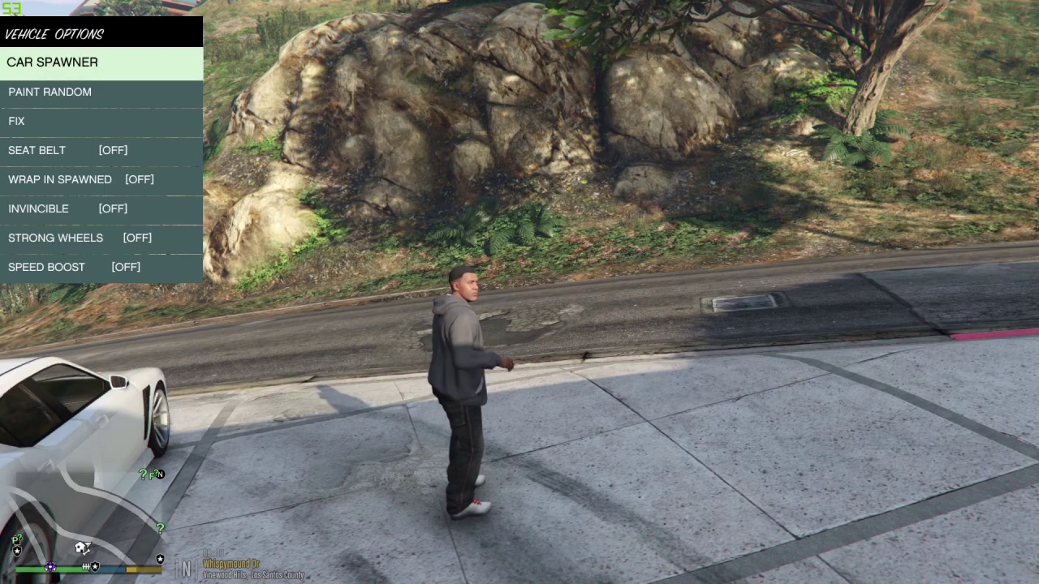
key("Return")
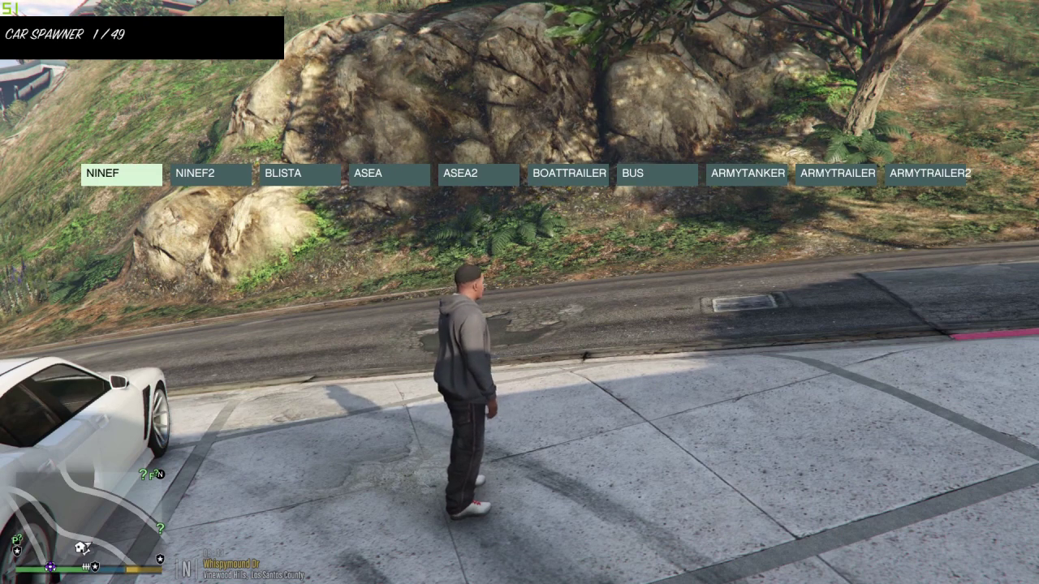
Step: Find the POLICE model on page 14 of the Car Spawner and spawn it
key("Down")
key("Down")
key("Down")
key("Down")
key("Down")
key("Down")
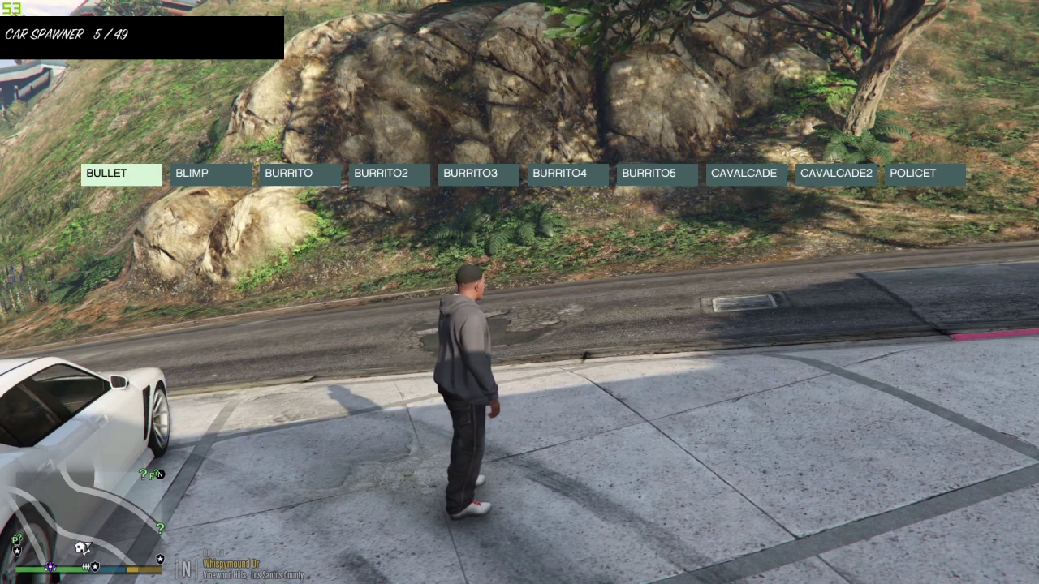
key("Down")
key("Down")
key("Down")
key("Down")
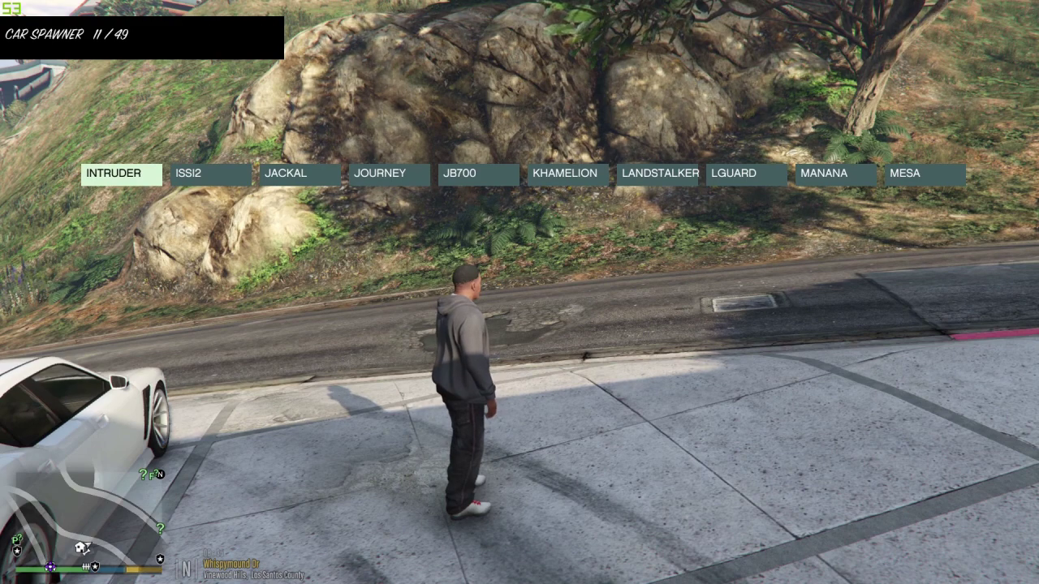
key("Down")
key("Down")
key("Down")
key("Down")
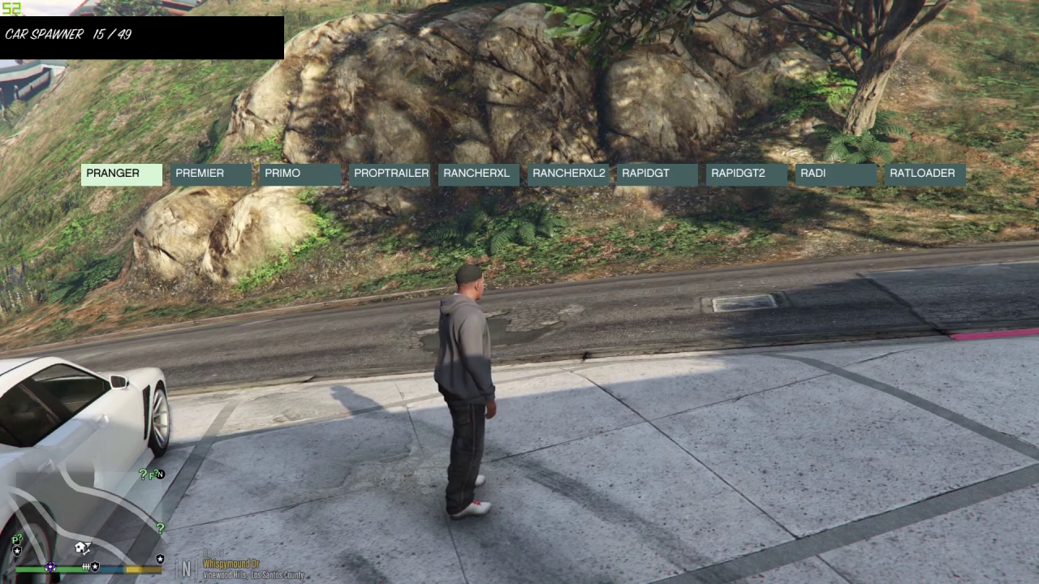
key("Up")
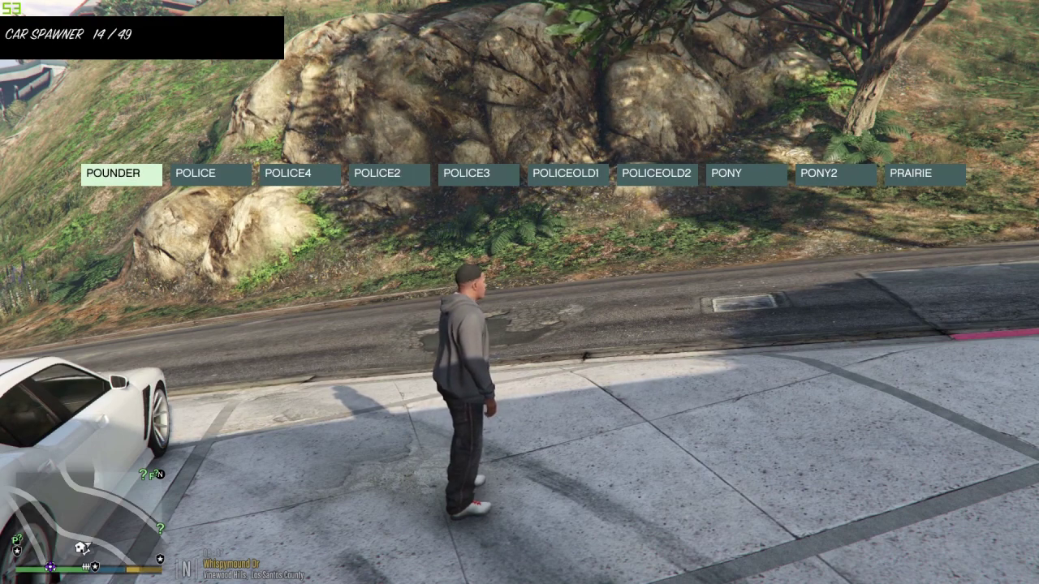
key("Right")
key("Return")
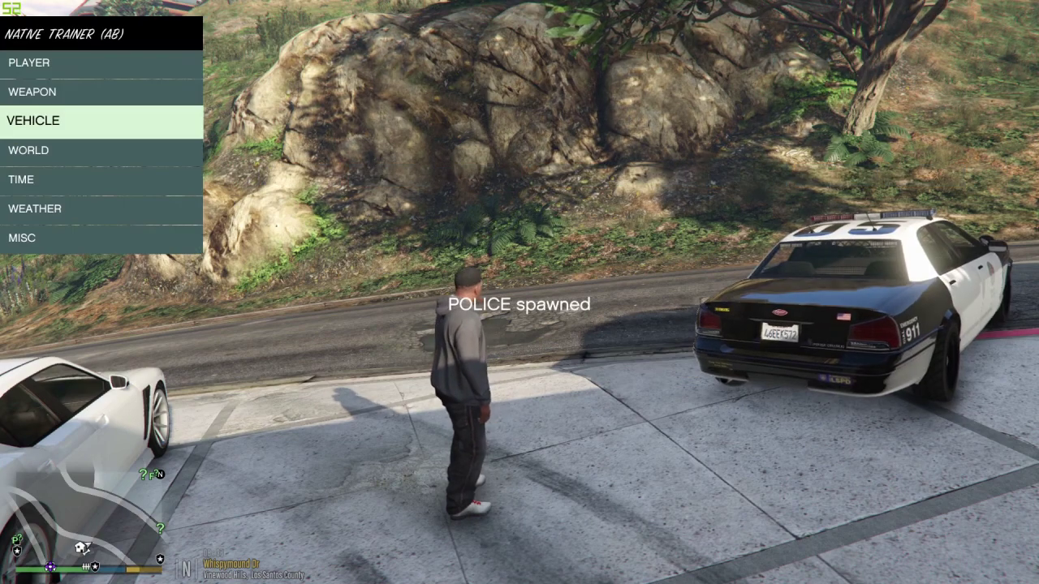
Step: Close the Native Trainer, walk the character to the spawned police car and get in on the driver's side
key("BackSpace")
key("w")
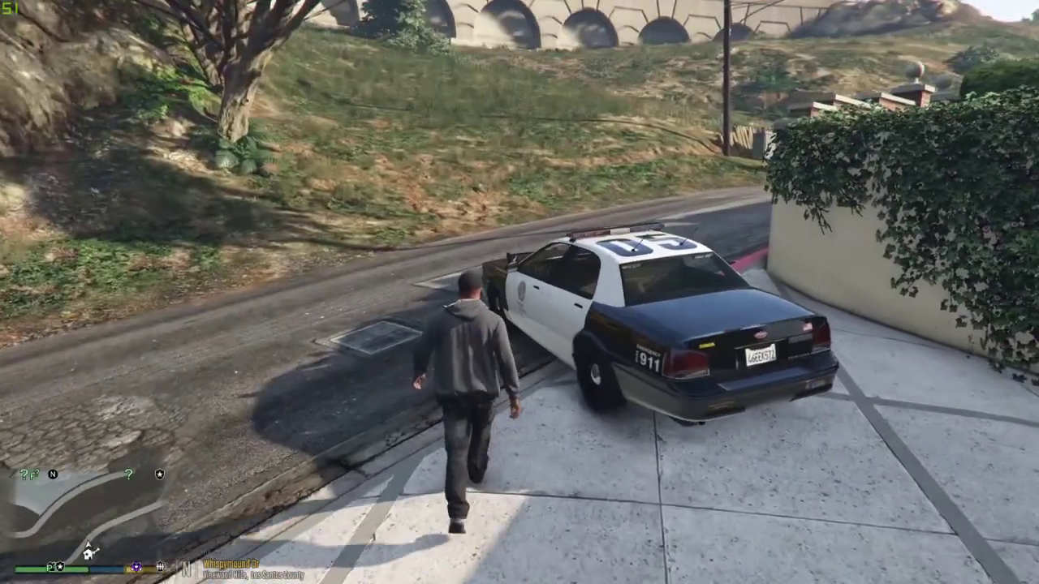
key("f")
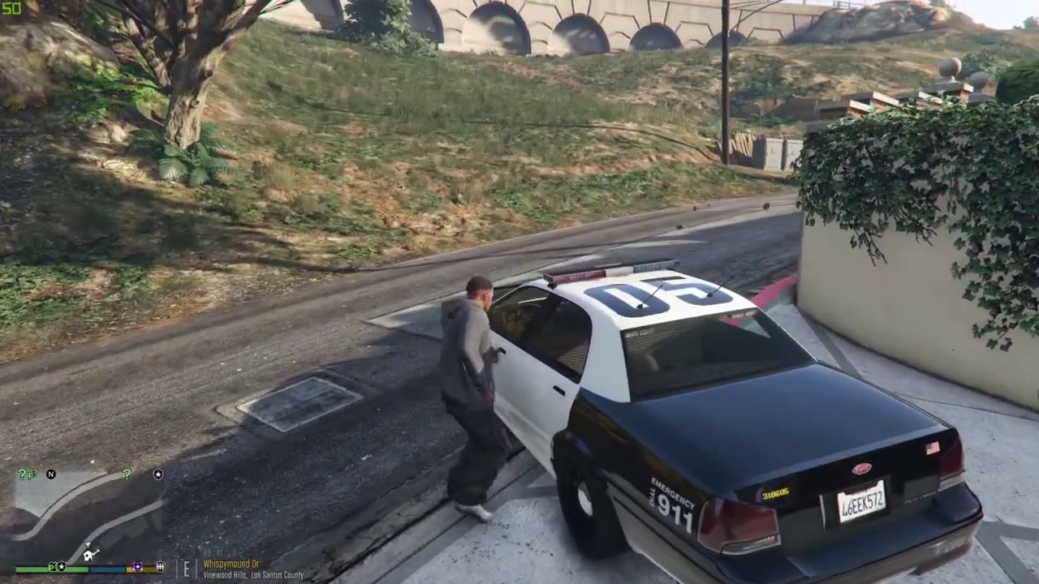
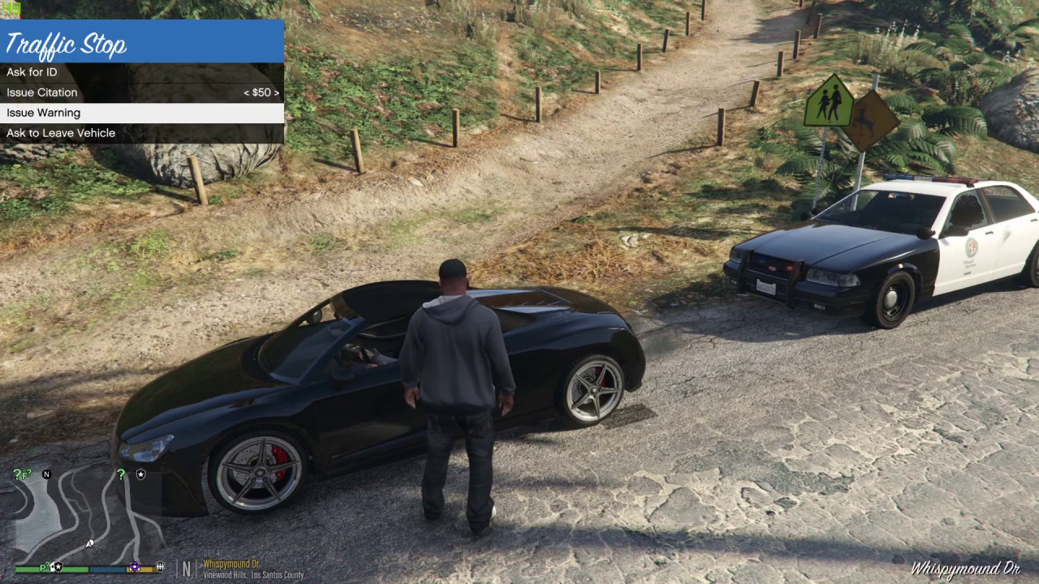
Step: Issue a warning to the stopped driver and walk the character back past the police car
key("Return")
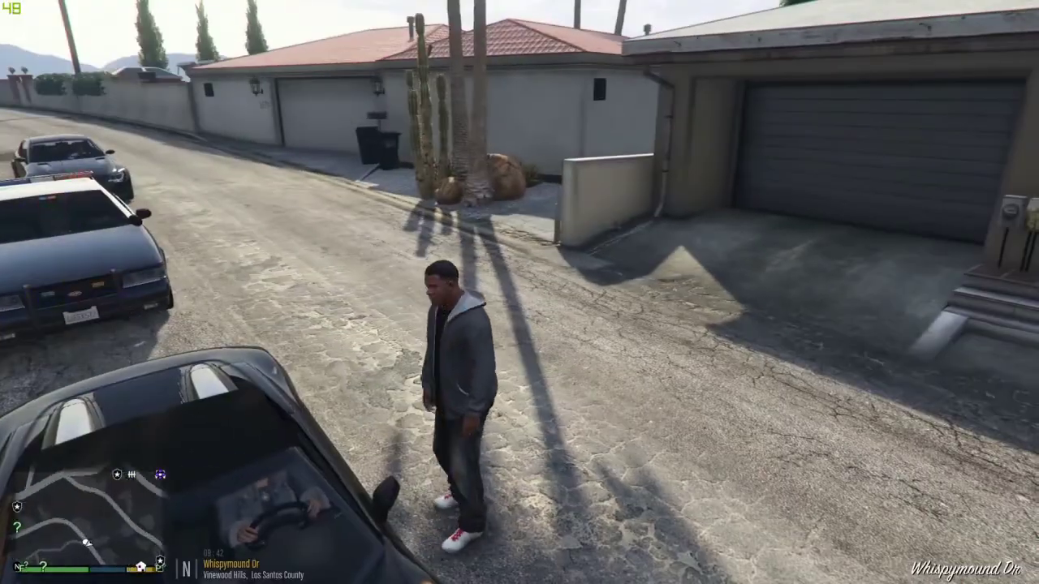
key("w")
key("w")
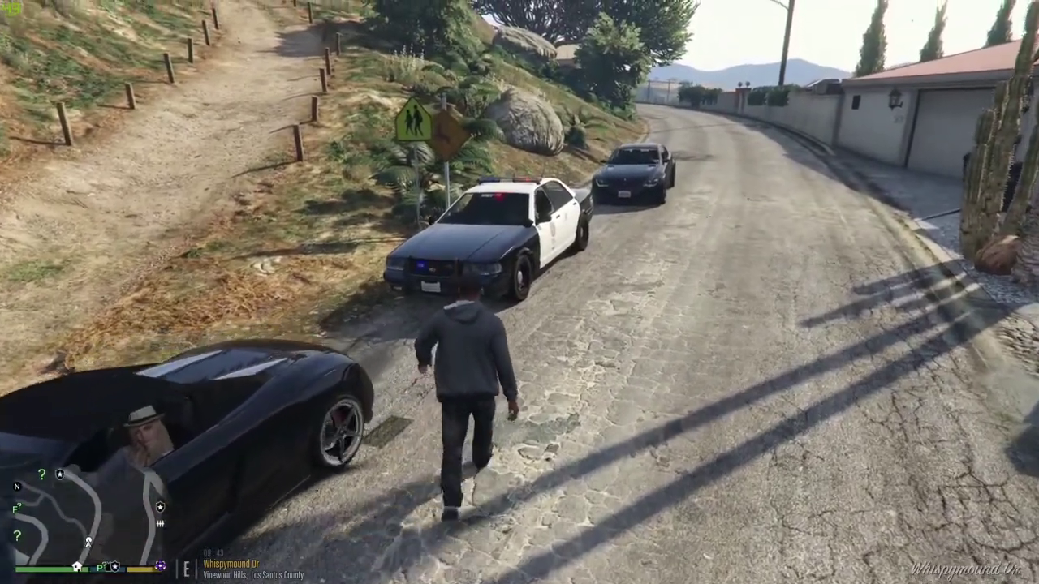
key("w")
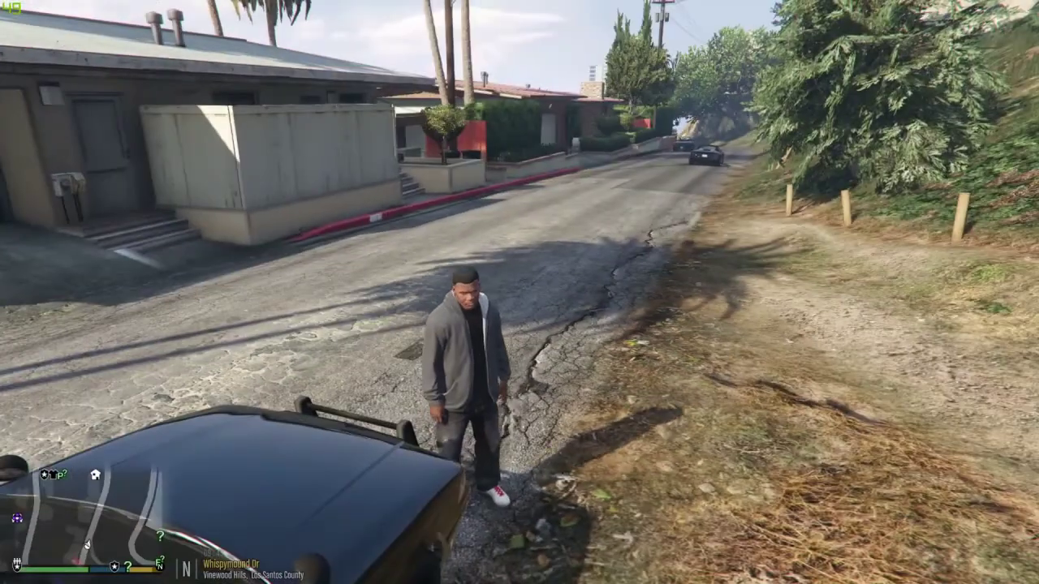
Step: Exit Grand Theft Auto V to Windows through its pause menu and confirm
key("Escape")
key("e")
key("e")
key("e")
key("e")
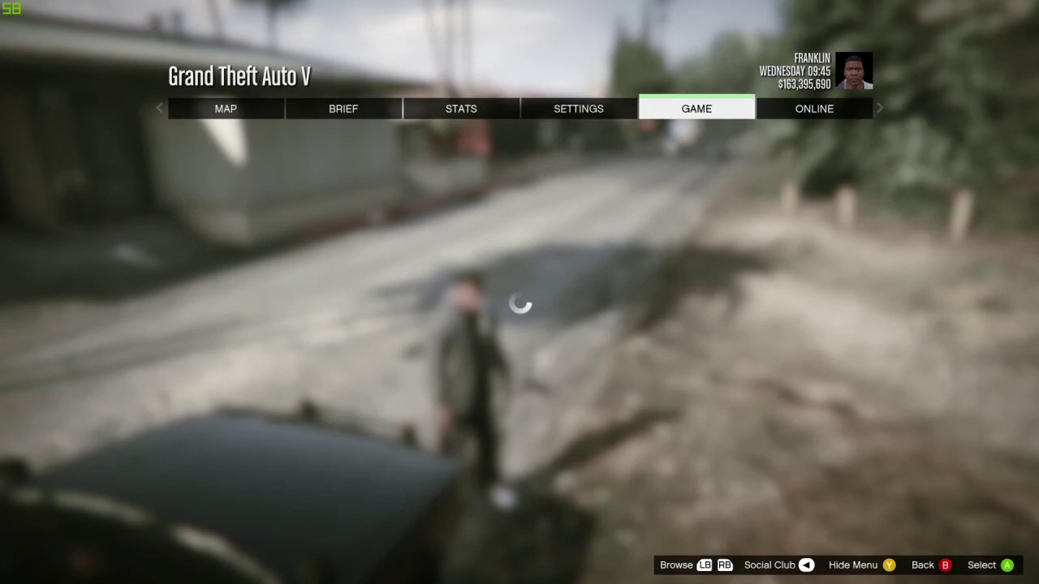
key("Return")
key("Up")
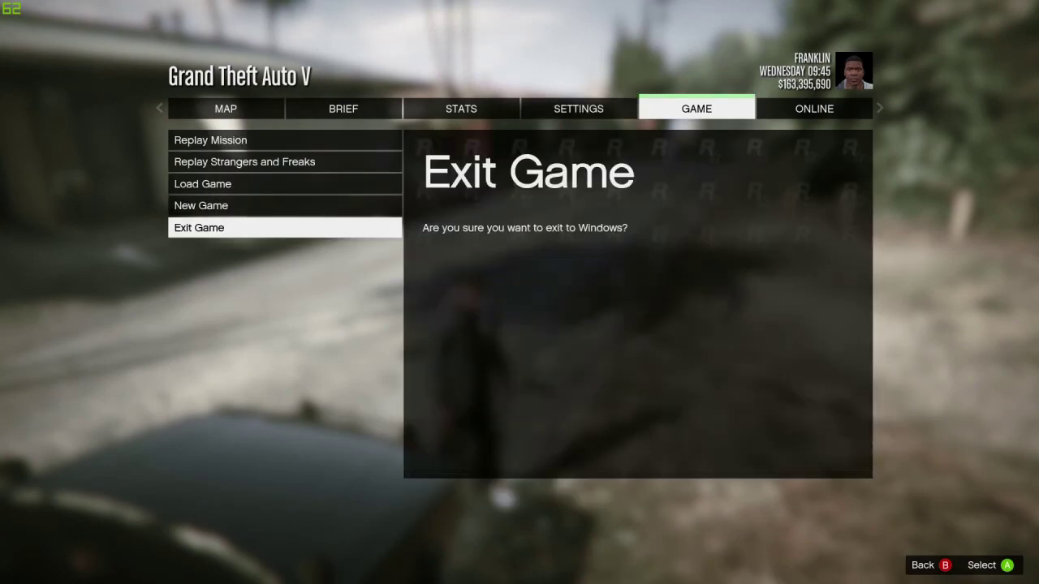
key("Return")
key("Return")
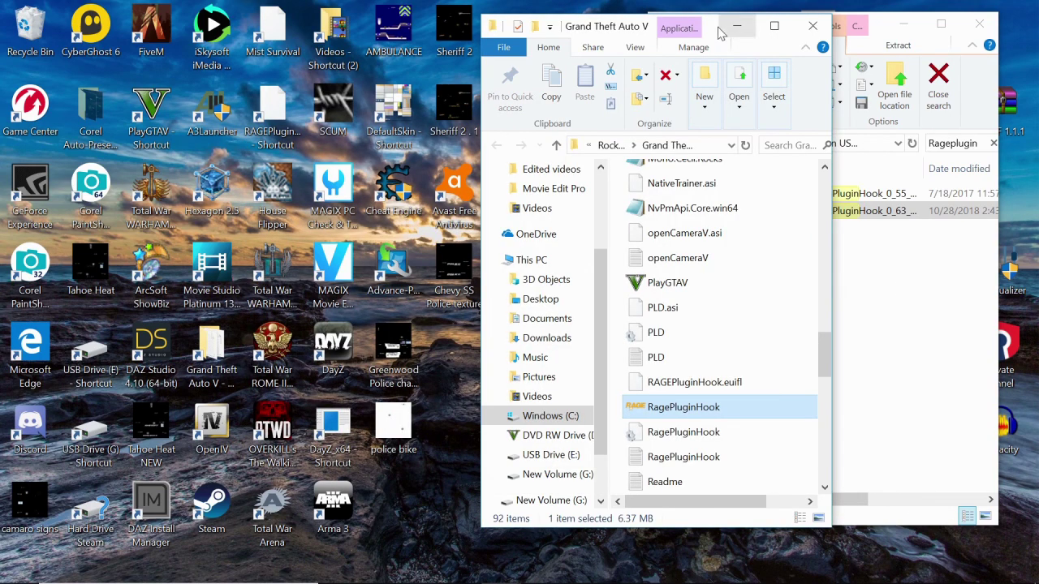
Step: Move the Grand Theft Auto V folder window clear of the RAGEPluginHook search results window
left_click_drag(722, 31, 420, 14)
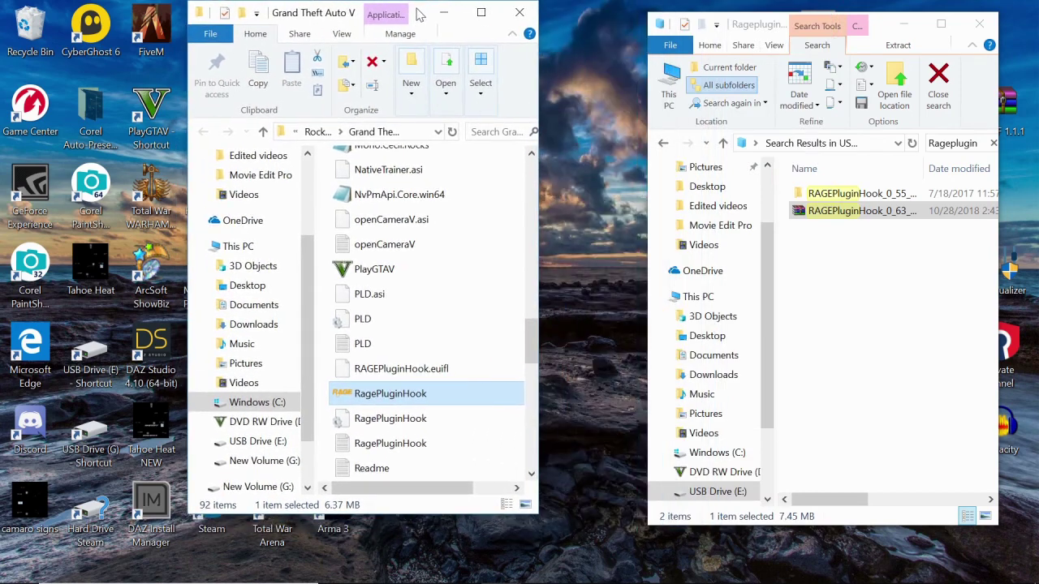
Step: Inspect the general properties and advanced attributes of the RAGEPluginHook application without changing them
right_click(396, 403)
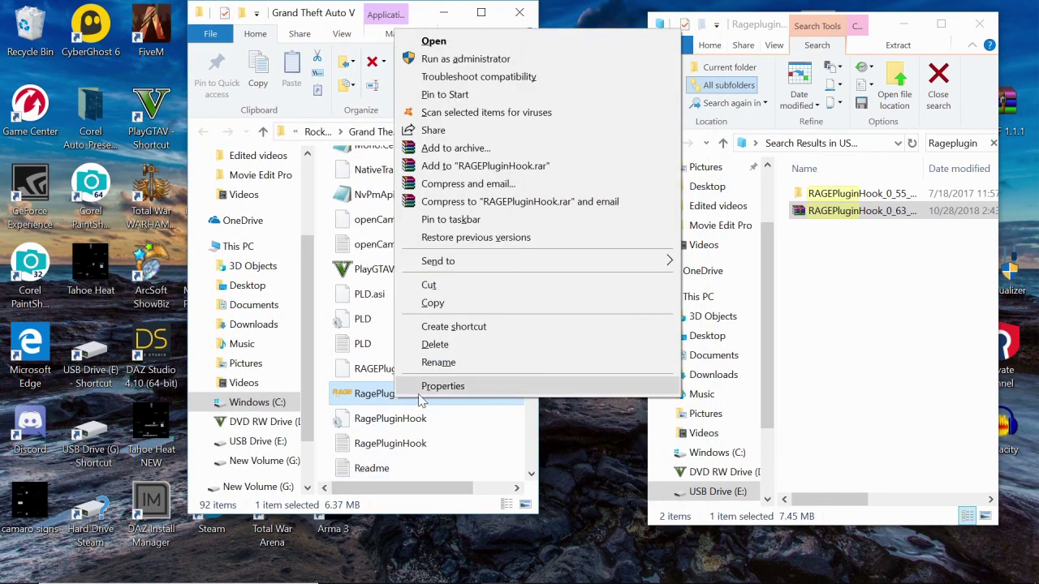
left_click(457, 389)
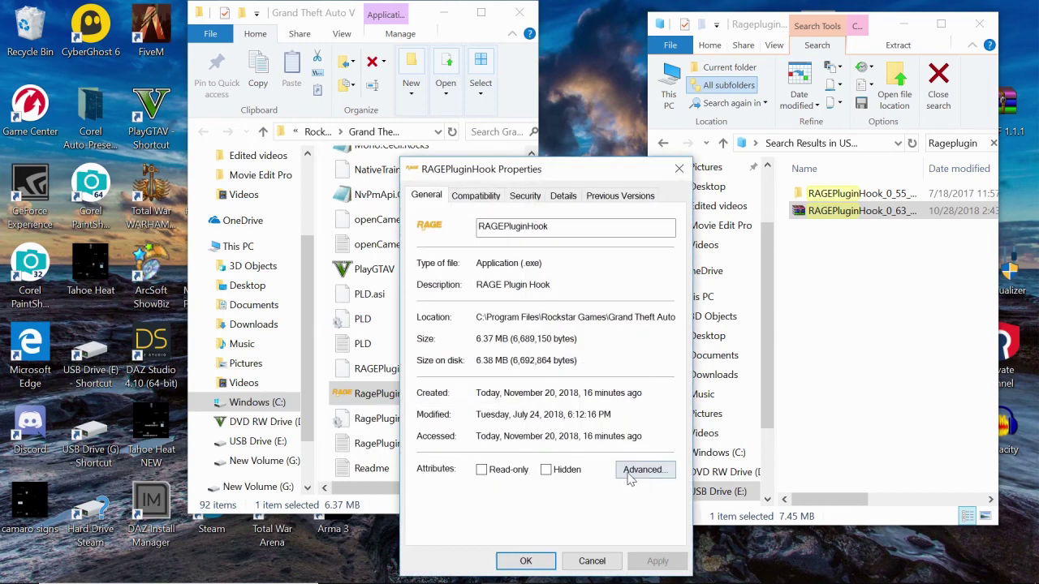
left_click(630, 477)
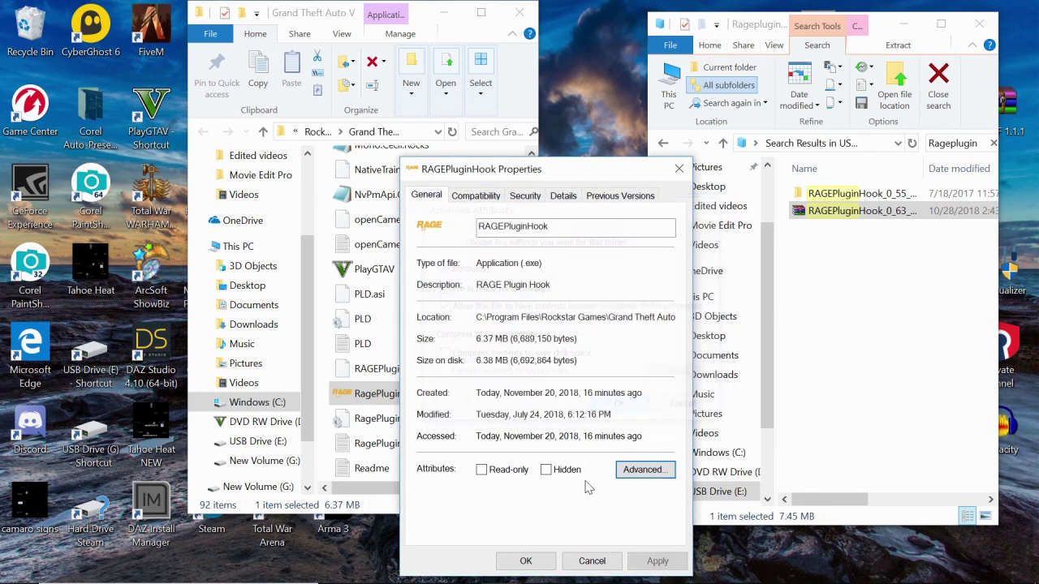
left_click(623, 414)
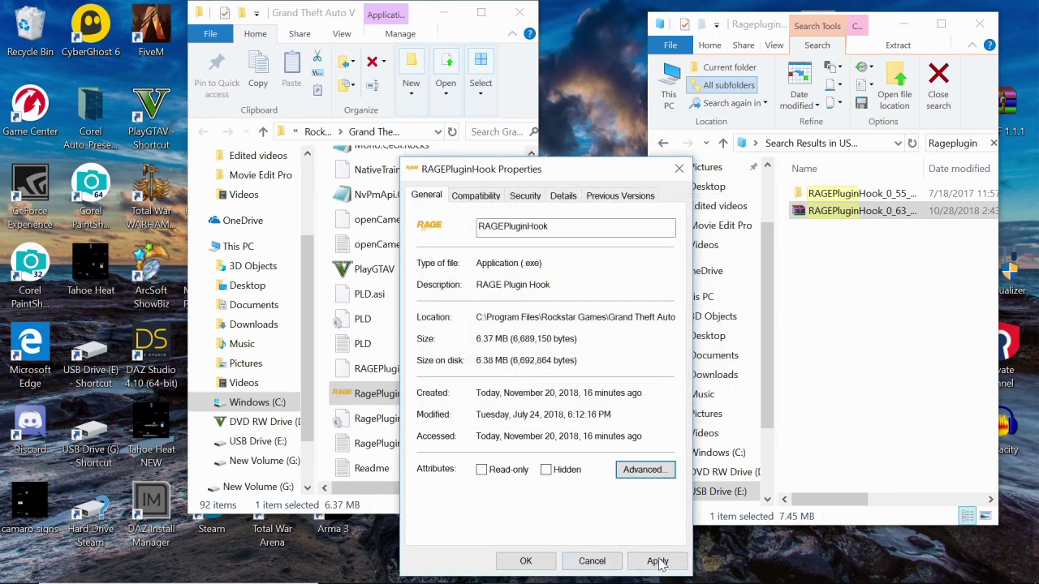
left_click(549, 565)
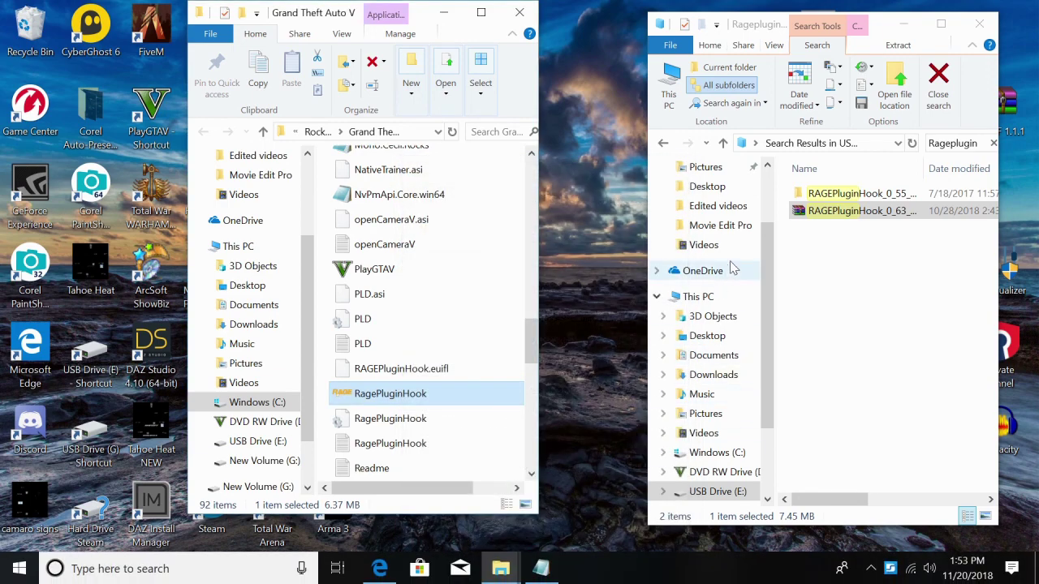
Step: Bring up the How to install LSPDFR notes and arrange them beside the Grand Theft Auto V folder and the USB drive search window
mouse_move(477, 580)
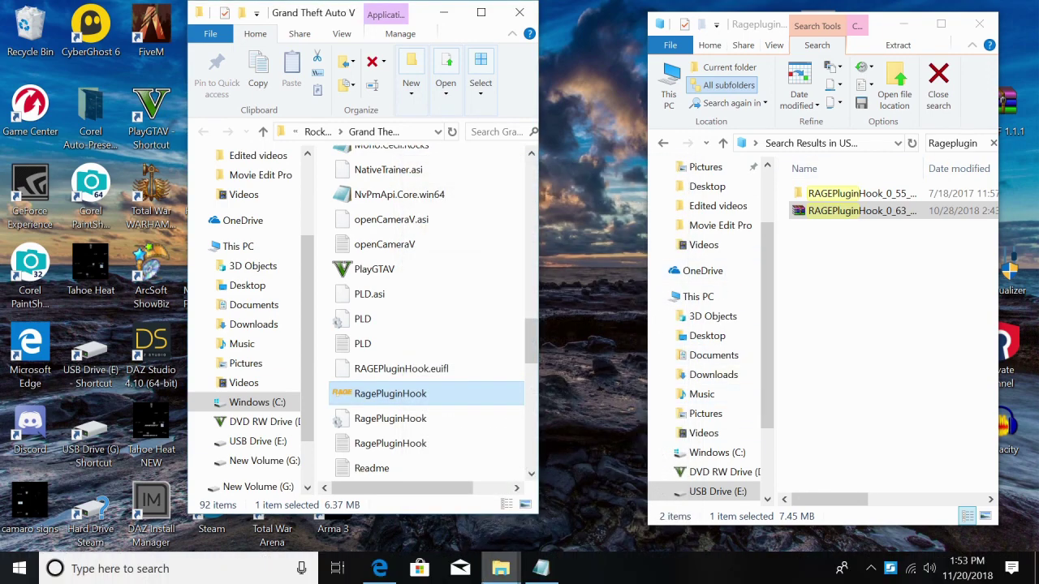
left_click(540, 568)
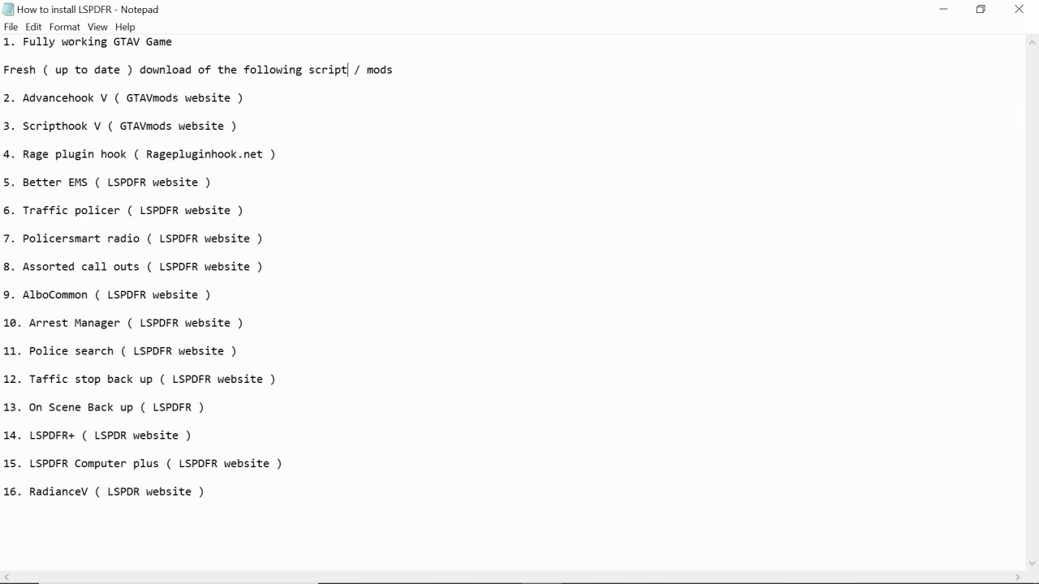
left_click(980, 11)
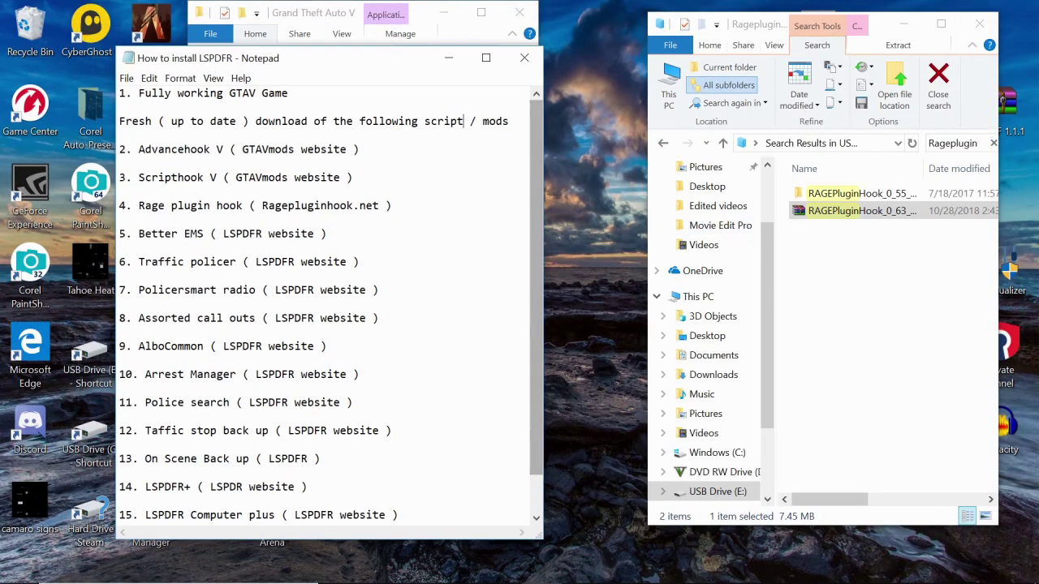
left_click_drag(328, 71, 174, 221)
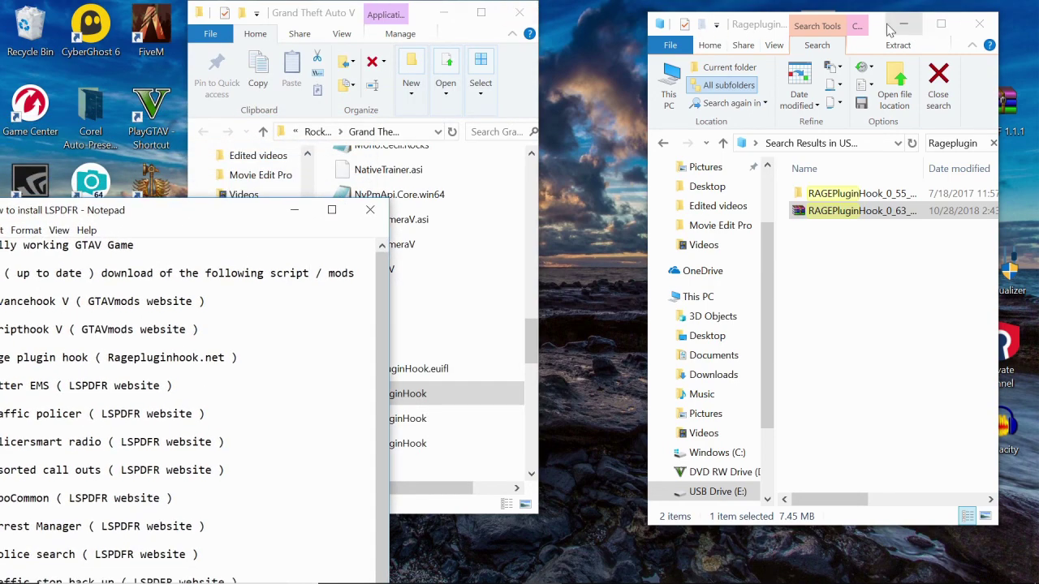
left_click_drag(874, 27, 907, 23)
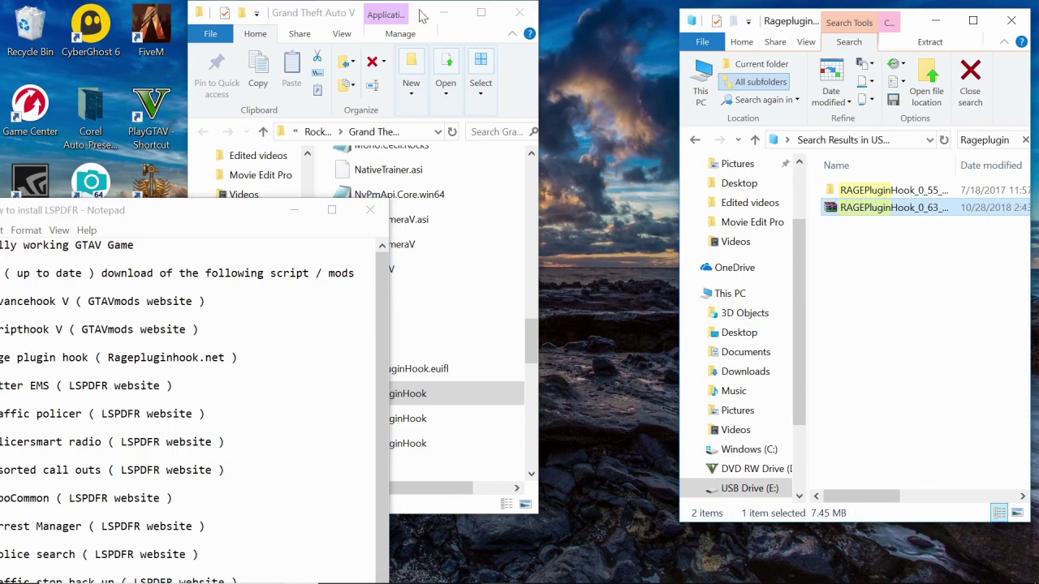
left_click_drag(422, 17, 555, 21)
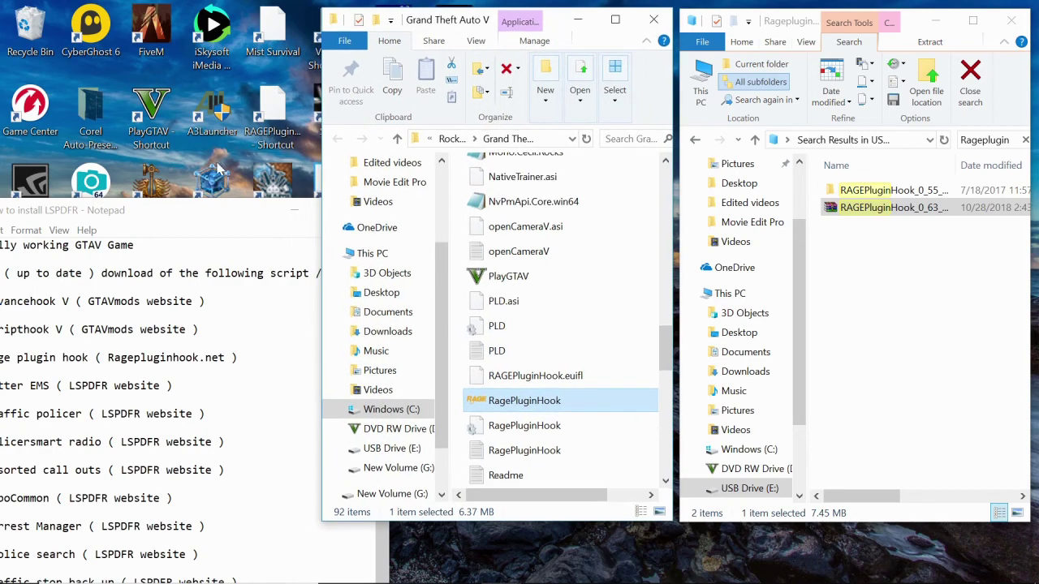
left_click_drag(196, 219, 220, 31)
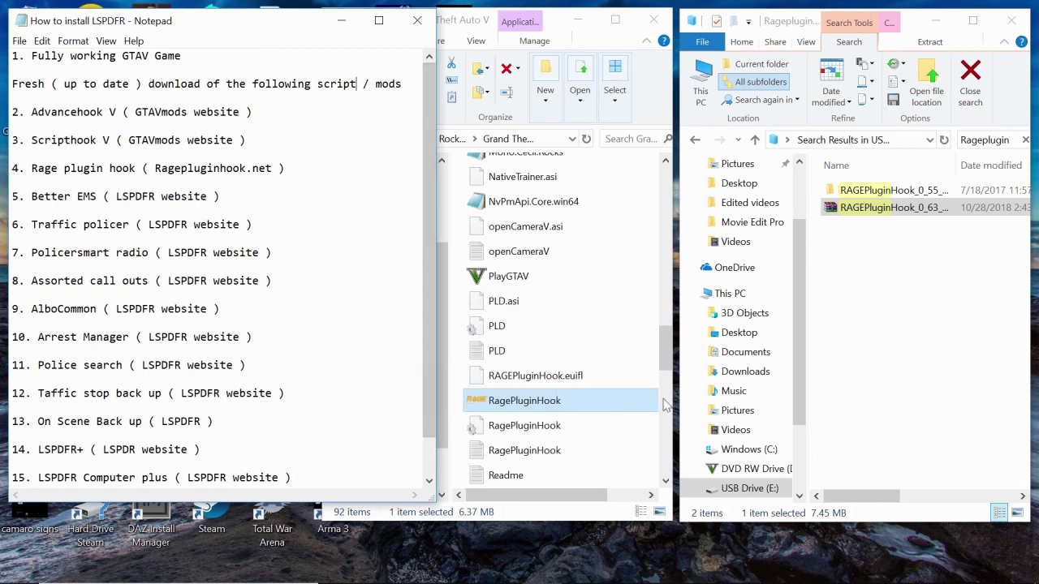
Step: Search the USB drive for "better" and open the 9/20/2017 BetterEMS archive, placing it beside the Grand Theft Auto V folder
scroll(641, 365, "up", 15)
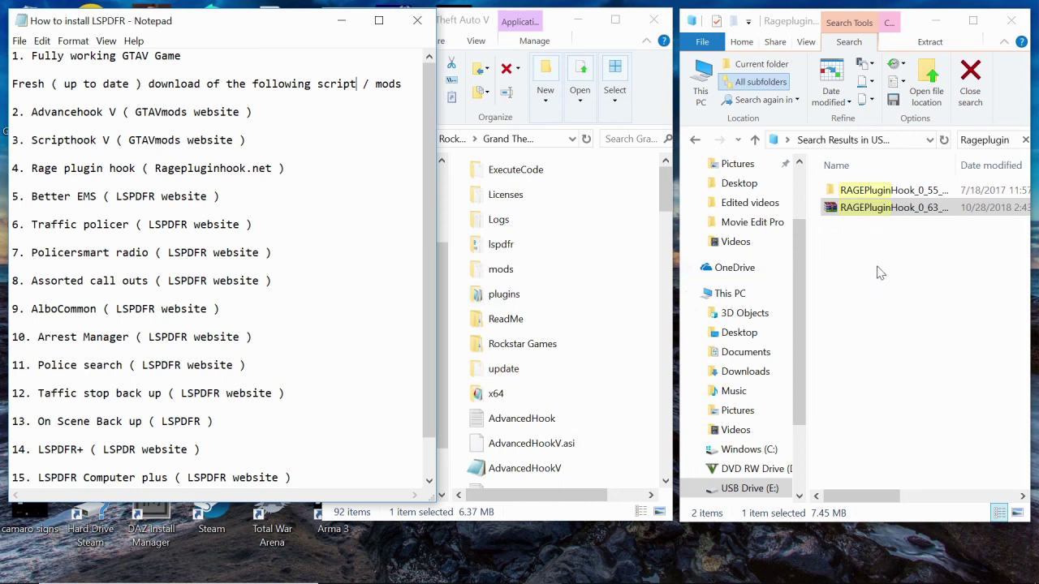
left_click(1010, 158)
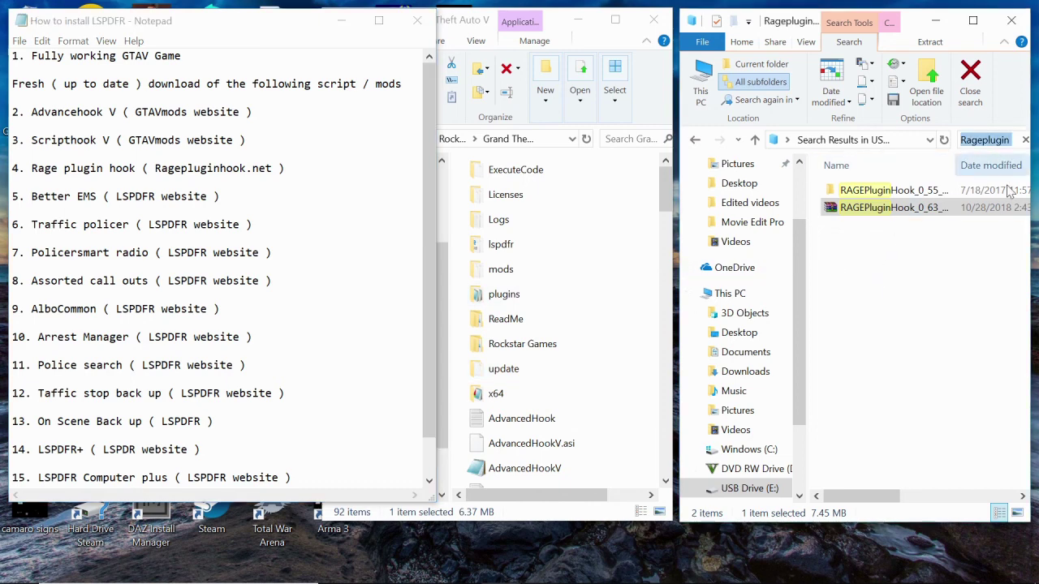
key("BackSpace")
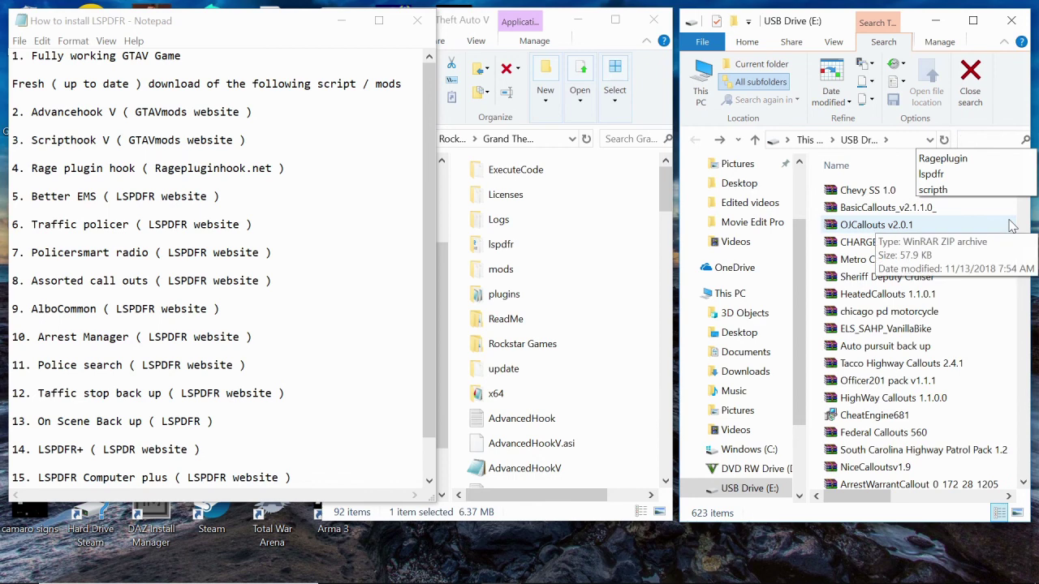
type("better")
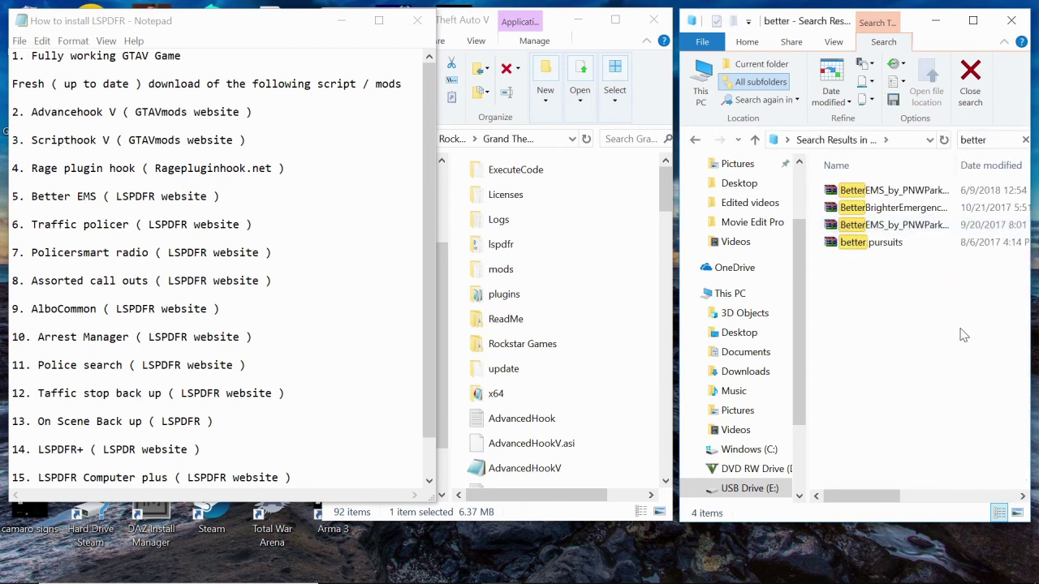
double_click(964, 230)
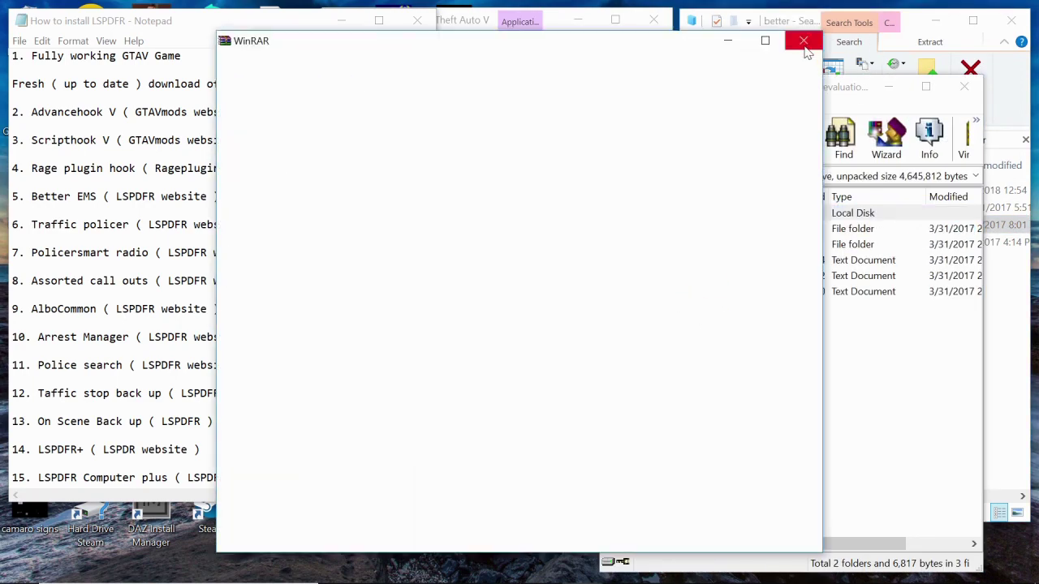
left_click(805, 45)
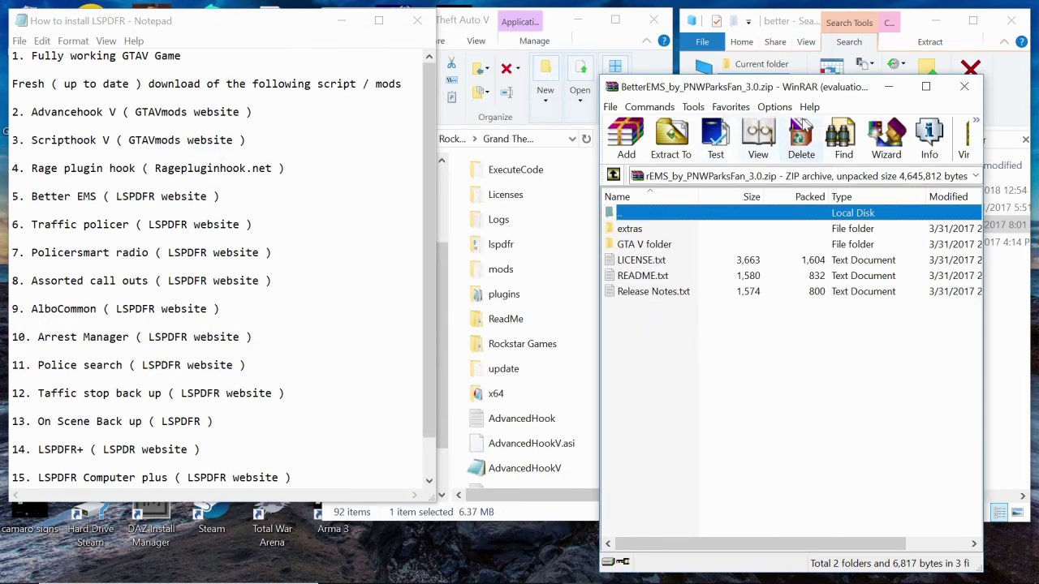
left_click_drag(821, 89, 882, 49)
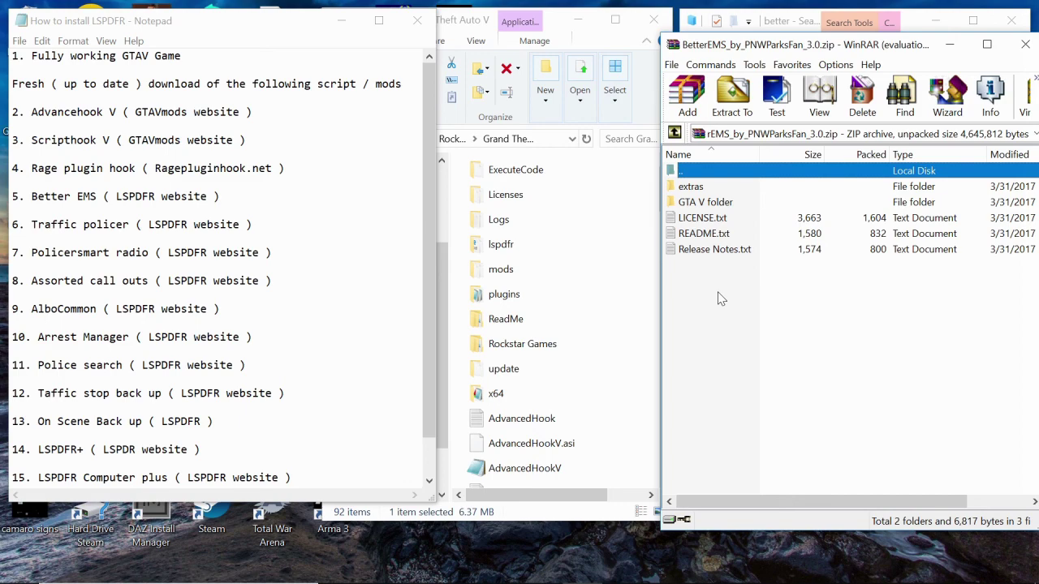
Step: Read the installation instructions in the BetterEMS archive's README.txt and close it
double_click(703, 234)
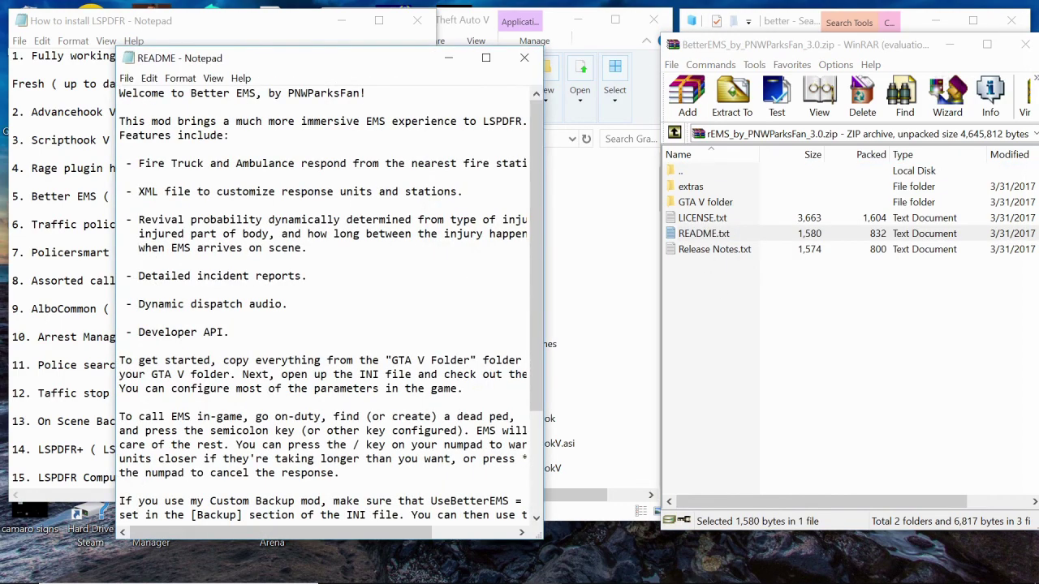
scroll(329, 300, "down", 3)
scroll(329, 300, "down", 1)
scroll(328, 300, "up", 4)
left_click(524, 57)
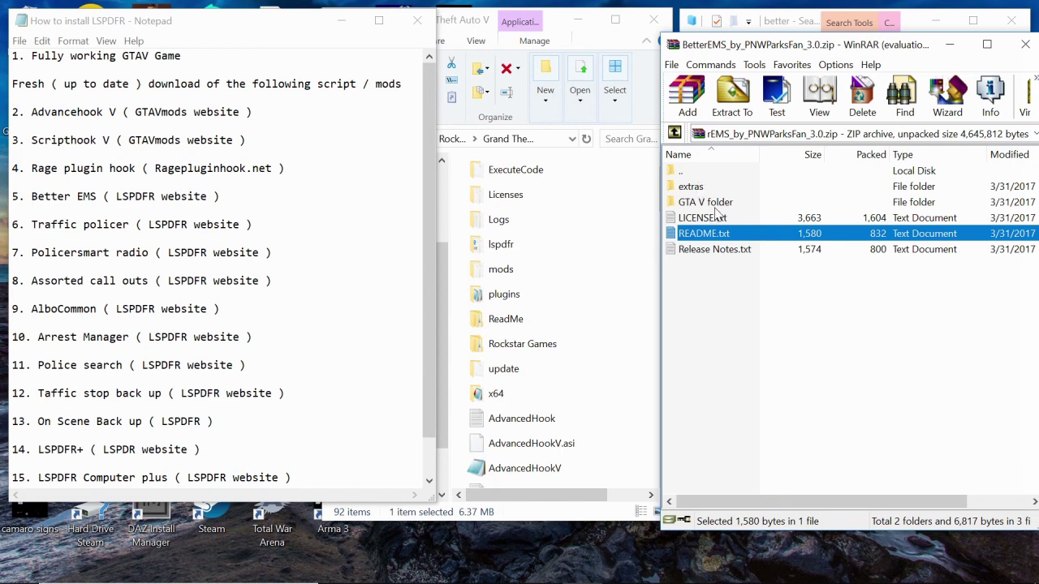
Step: Copy LSPDFR, Plugins and ParksTools.dll from the archive's GTA V folder into the Grand Theft Auto V folder
left_click(718, 205)
left_click(718, 202)
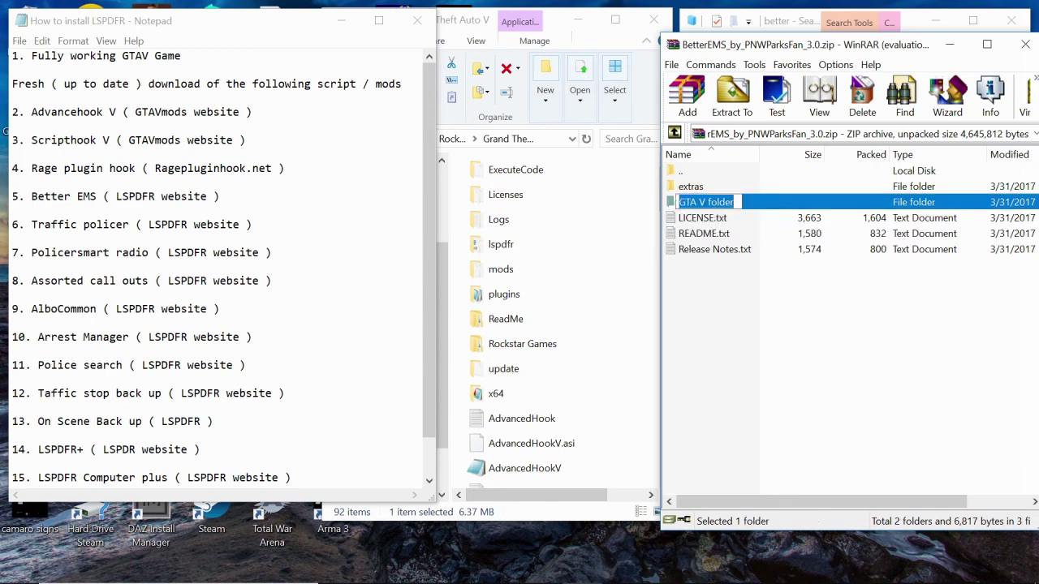
double_click(724, 204)
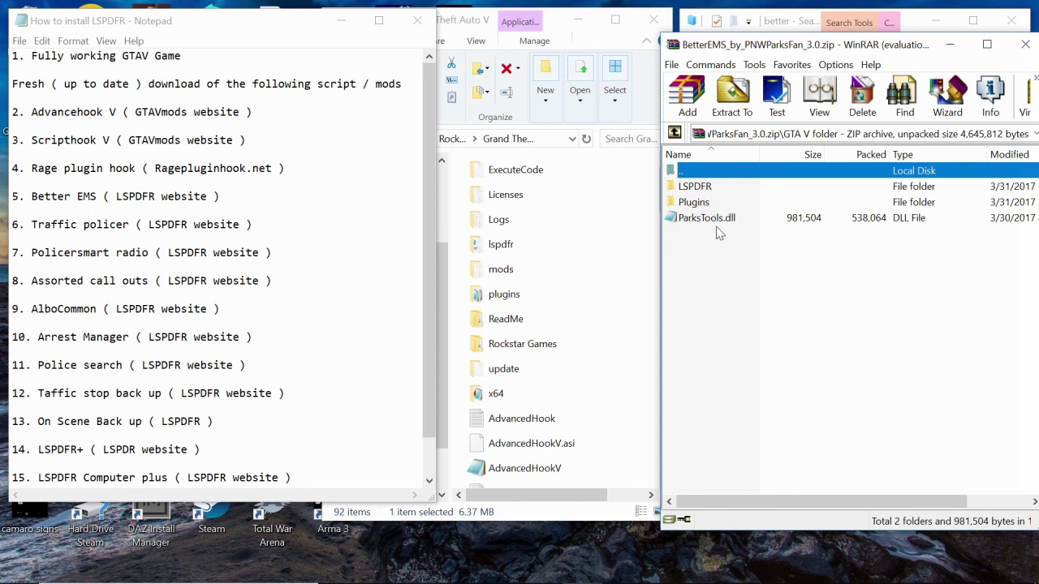
left_click(716, 222)
left_click(704, 202, "ctrl")
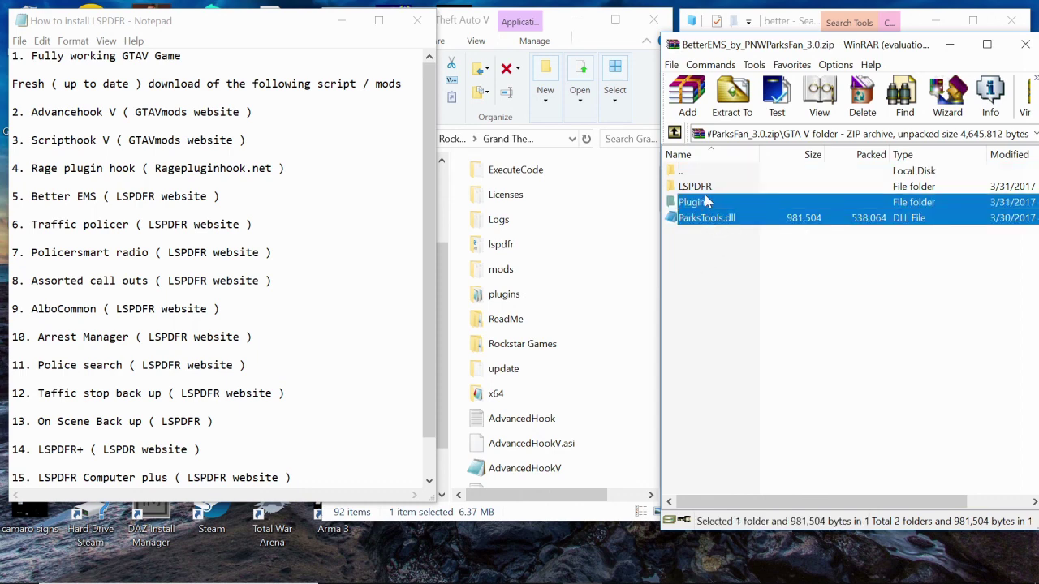
left_click(705, 189, "ctrl")
left_click_drag(843, 198, 614, 451)
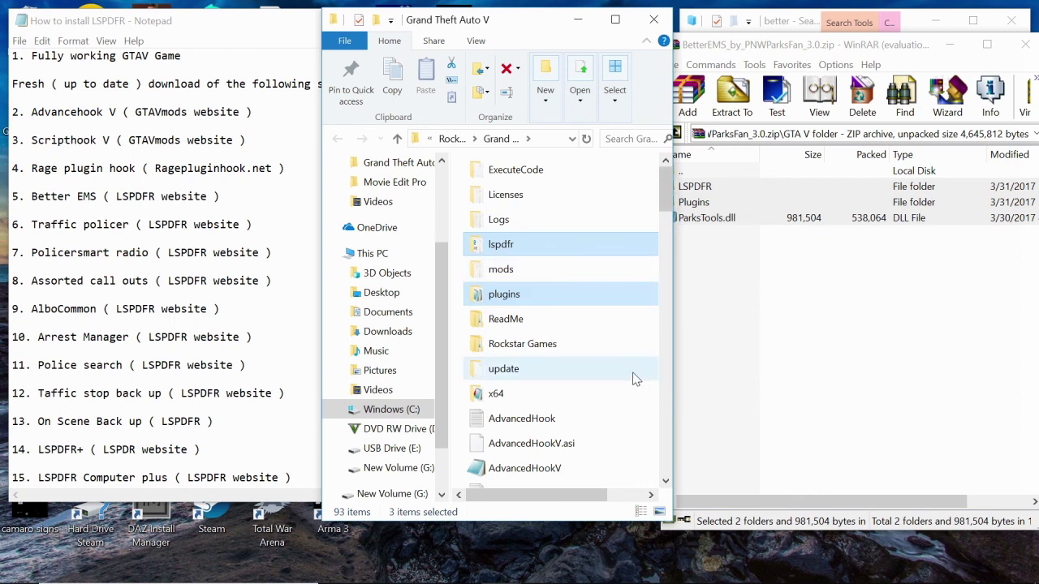
Step: Check the Grand Theft Auto V folder for the copied ParksTools, lspdfr and plugins items and close the BetterEMS archive
scroll(620, 373, "down", 9)
scroll(614, 374, "down", 9)
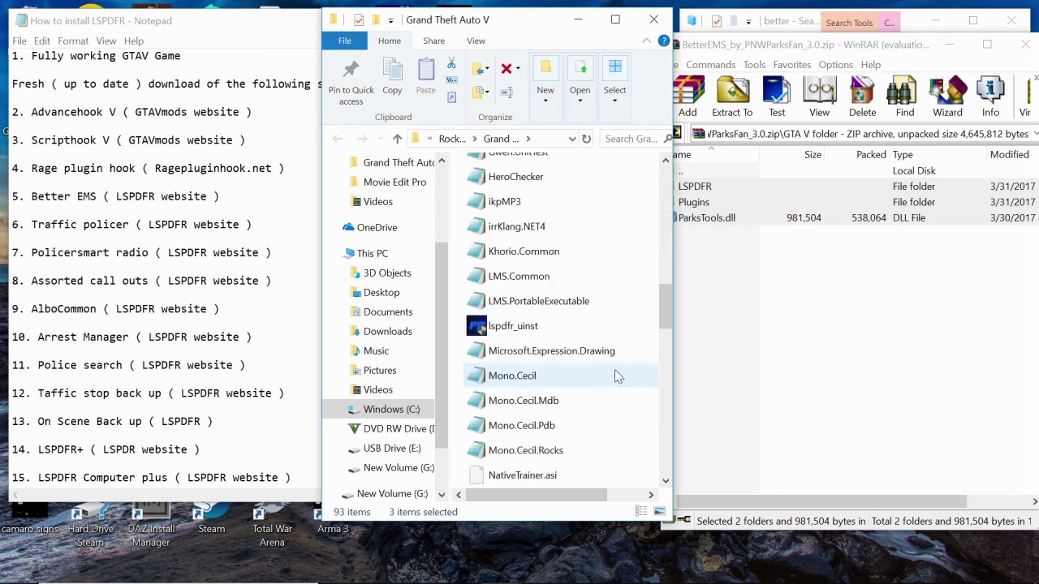
scroll(591, 352, "up", 1)
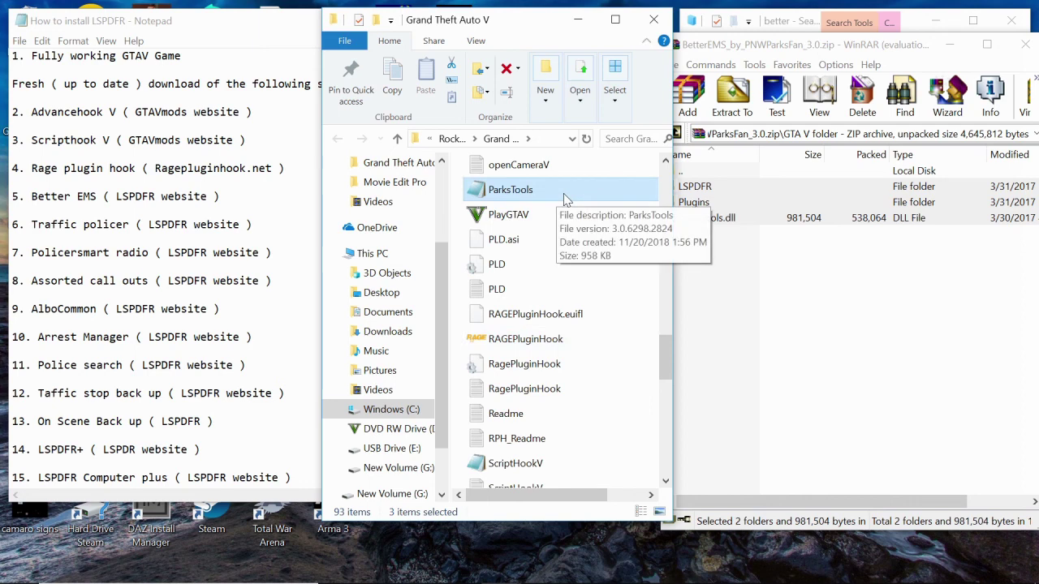
scroll(568, 244, "up", 15)
scroll(567, 248, "up", 1)
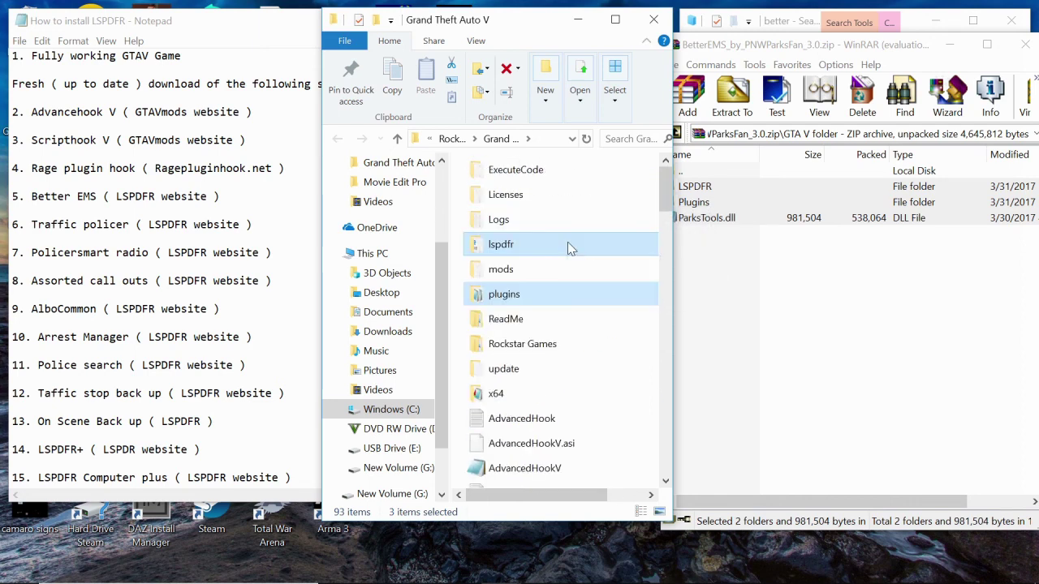
left_click(805, 308)
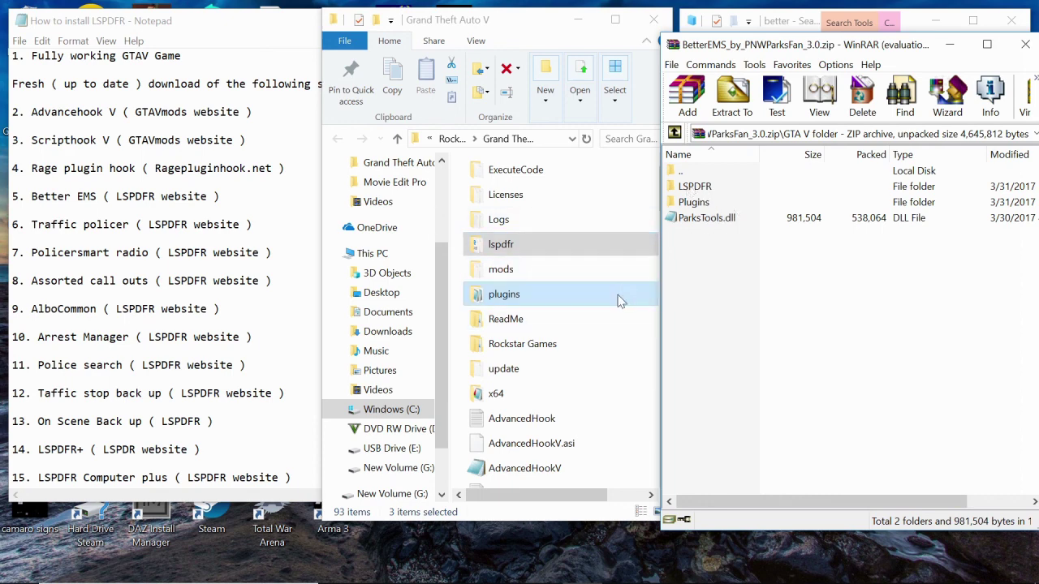
left_click(1022, 49)
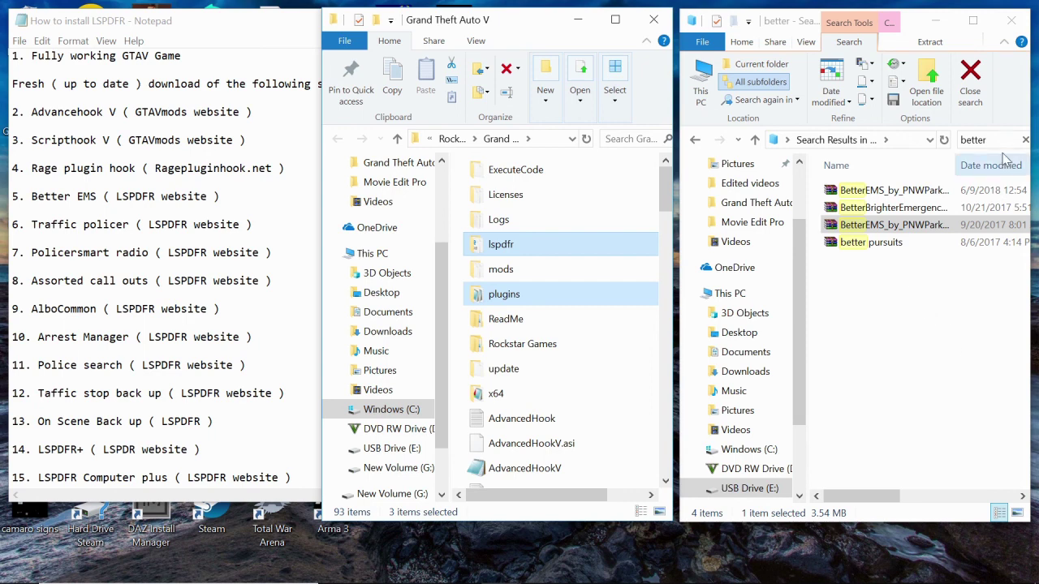
Step: Search the USB drive for "traffic" to find the Traffic Policer archive
left_click(982, 140)
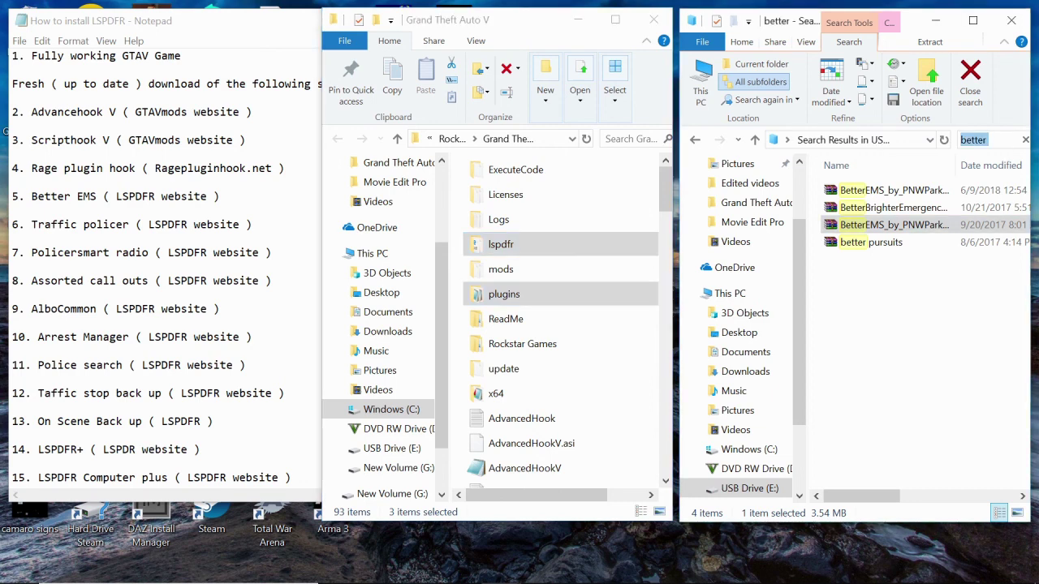
key("BackSpace")
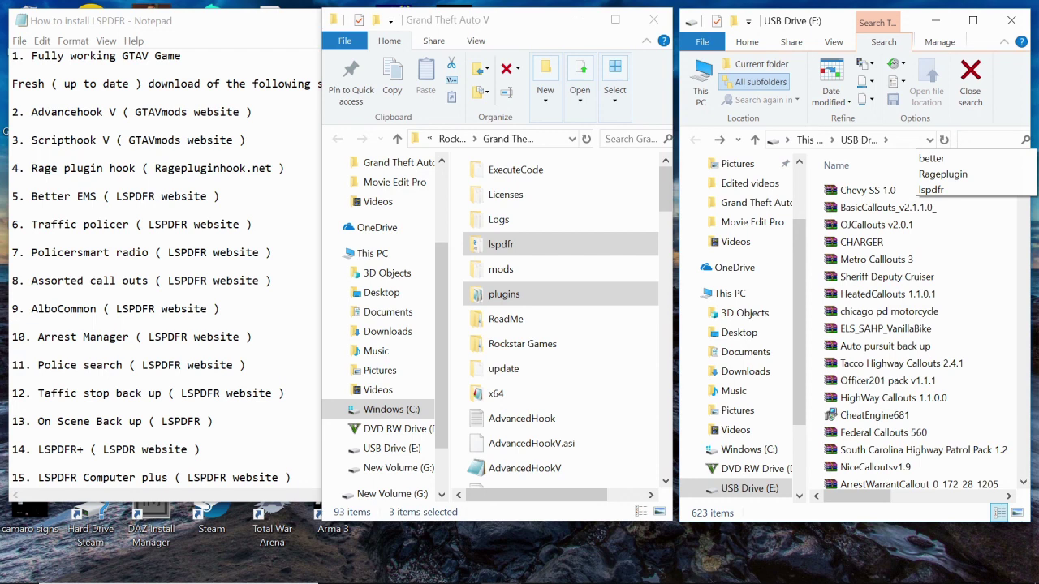
type("traffic")
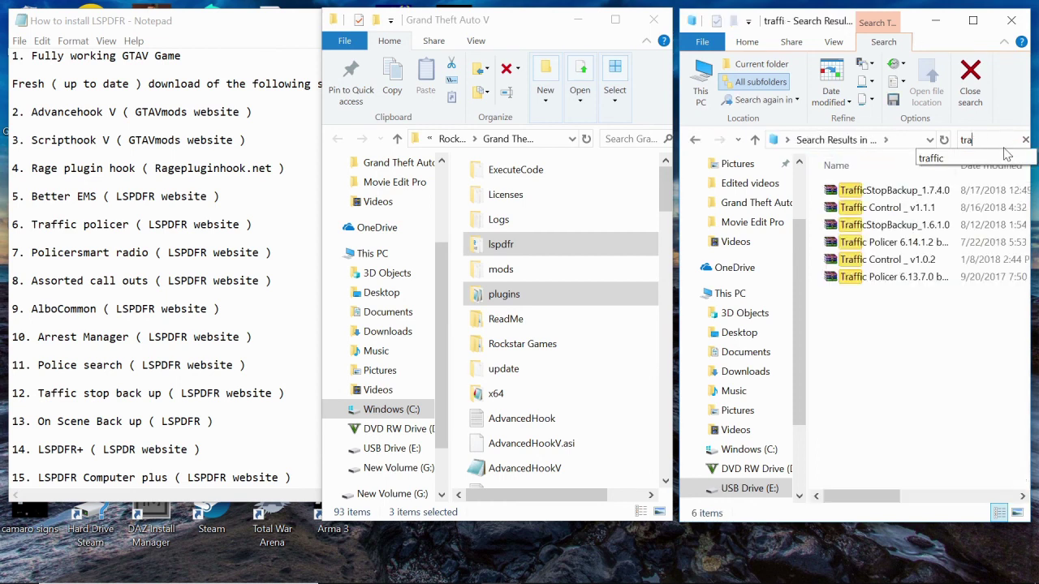
key("BackSpace")
key("BackSpace")
key("BackSpace")
key("BackSpace")
key("BackSpace")
key("BackSpace")
key("BackSpace")
type("t")
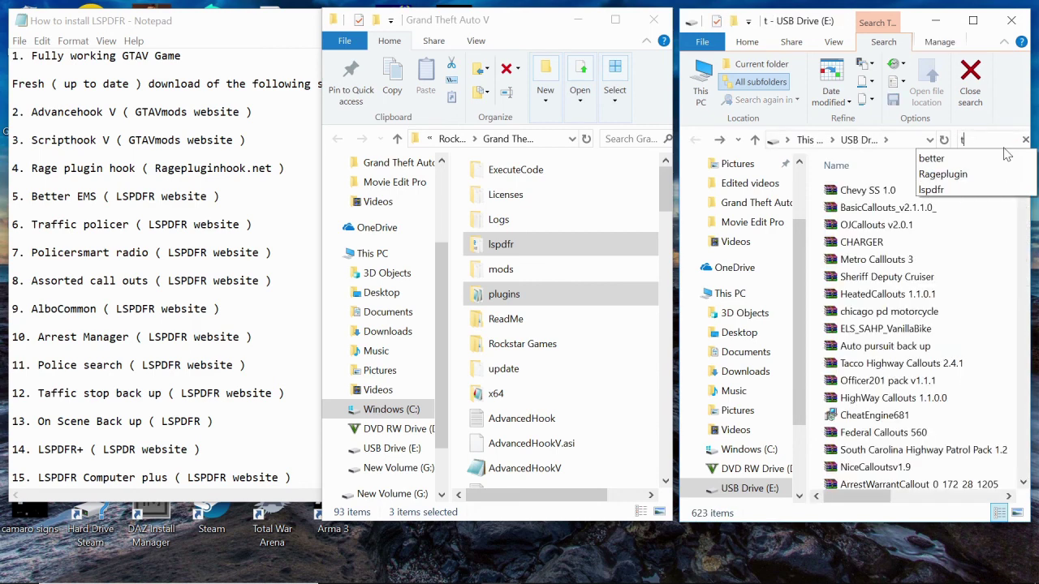
type("raffic")
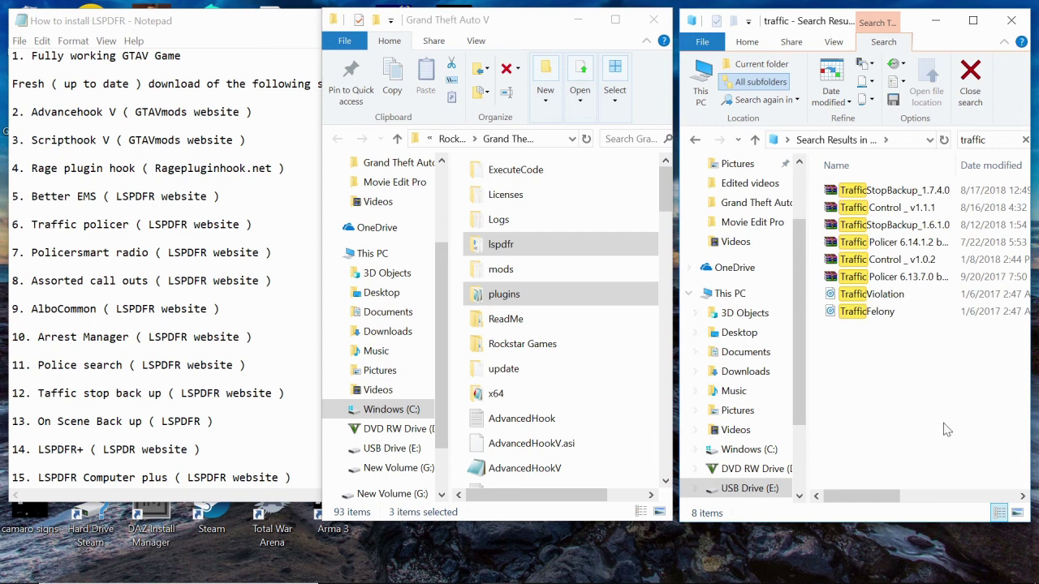
Step: Open the Traffic Policer 6.14.1.2 archive, dismiss the WinRAR licence reminder and go into its Grand Theft Auto V folder
left_click(937, 244)
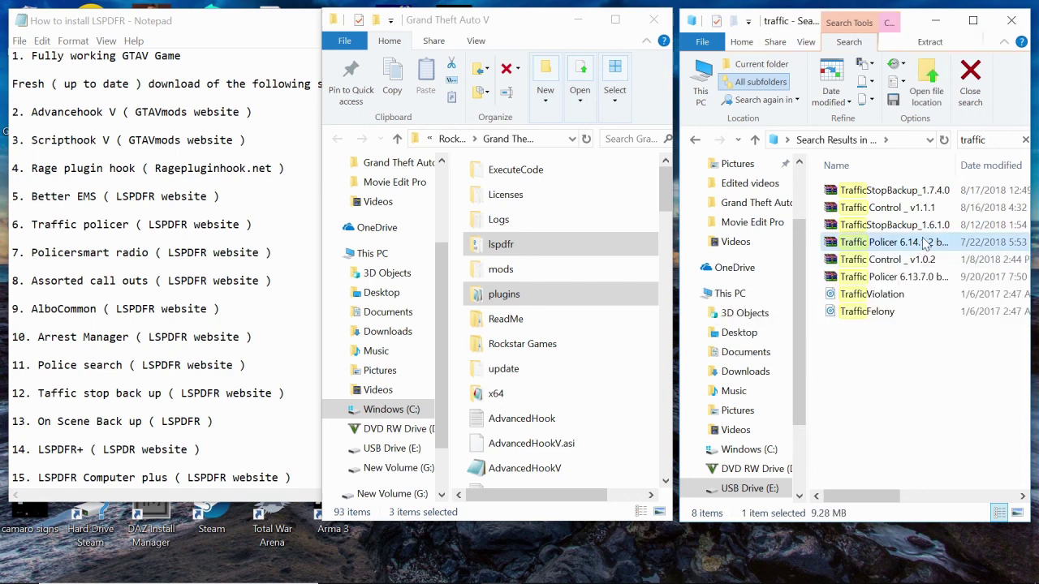
double_click(925, 244)
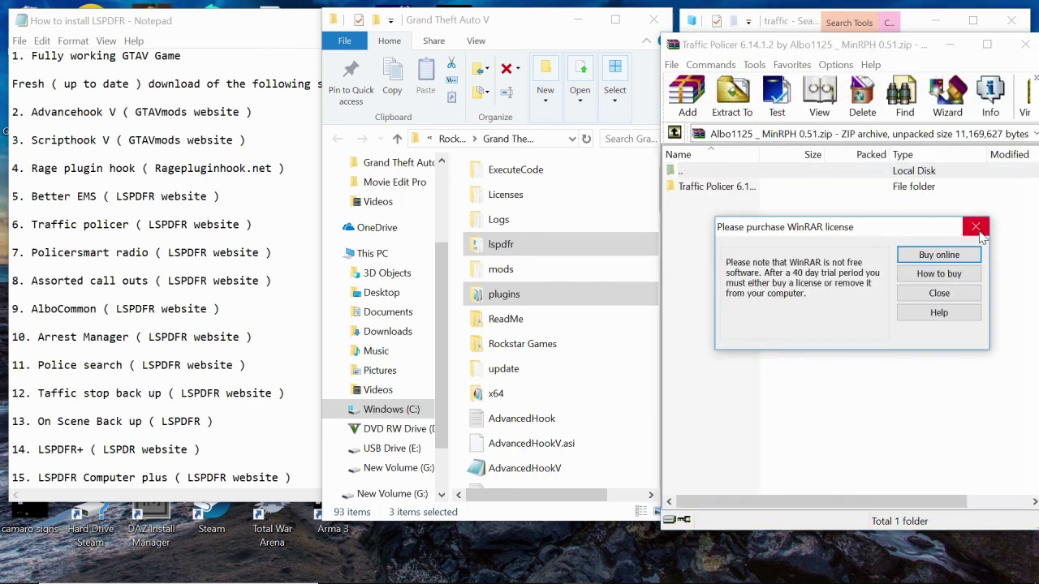
left_click(979, 227)
double_click(718, 188)
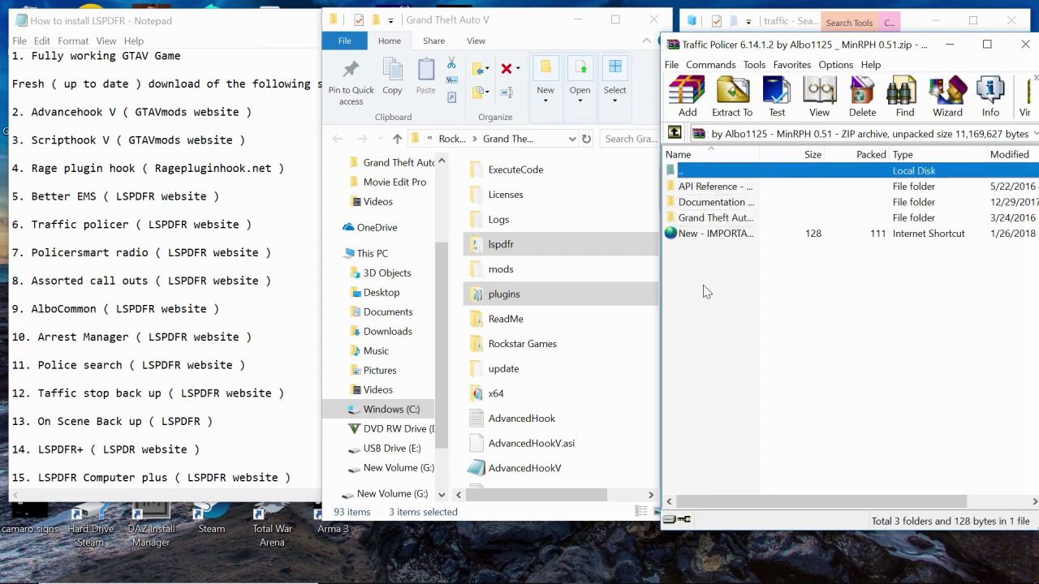
double_click(741, 219)
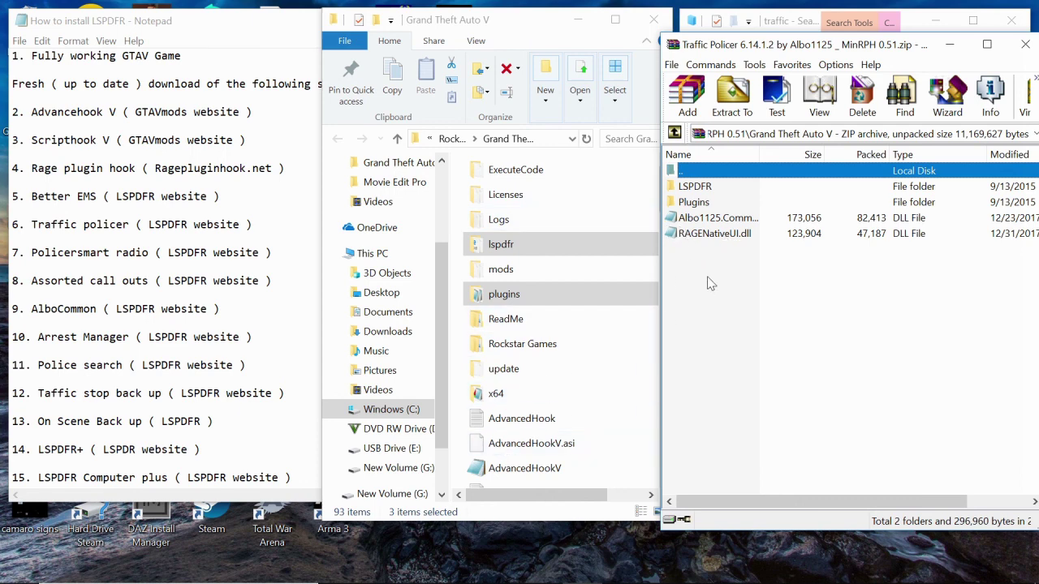
Step: Copy LSPDFR, Plugins and Albo1125.Common.dll from the Traffic Policer archive into the Grand Theft Auto V game folder and close the archive
left_click(711, 217)
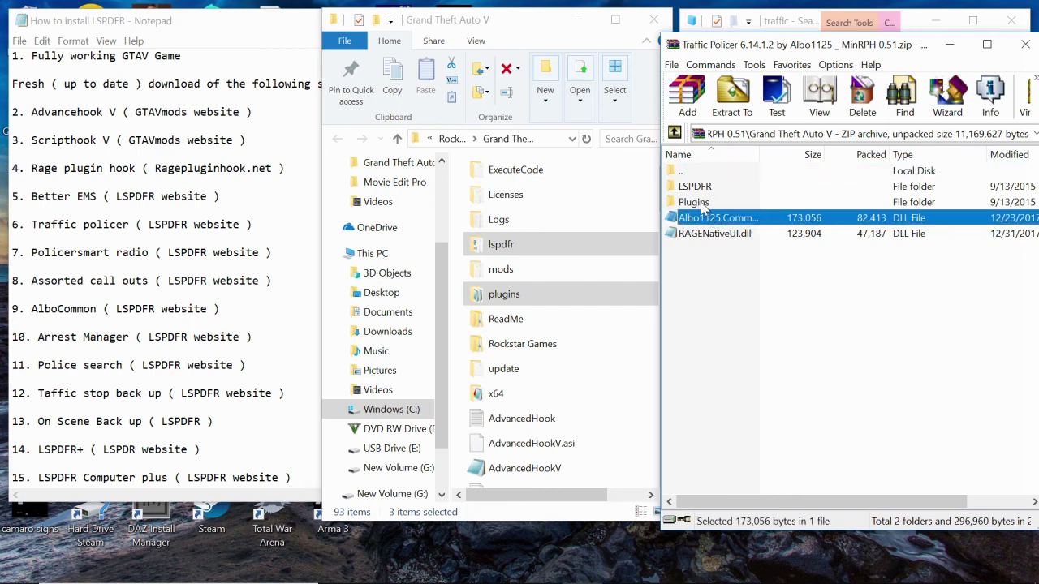
left_click(701, 203, "ctrl")
left_click(706, 187, "ctrl")
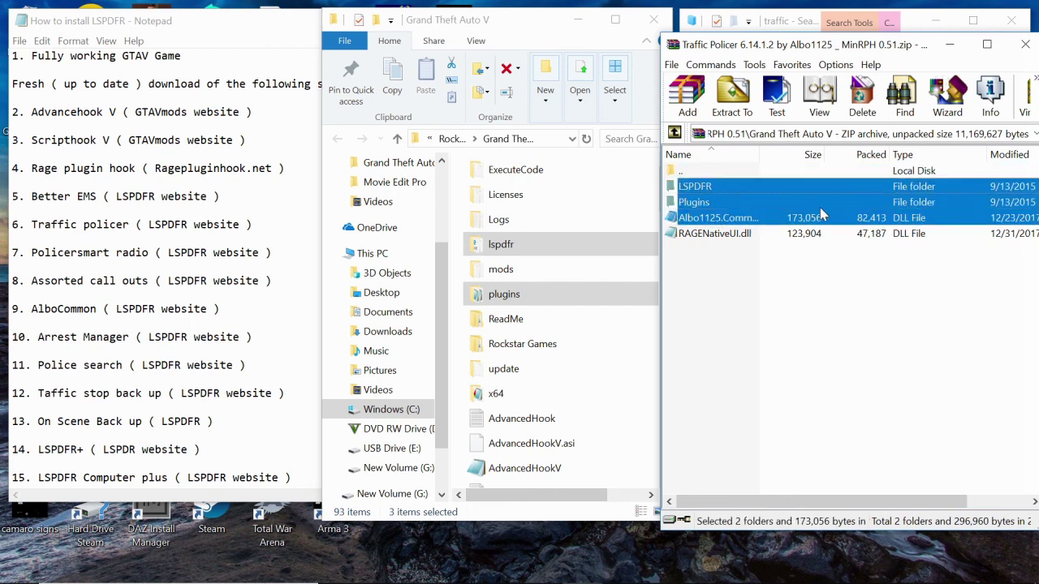
left_click_drag(819, 207, 621, 451)
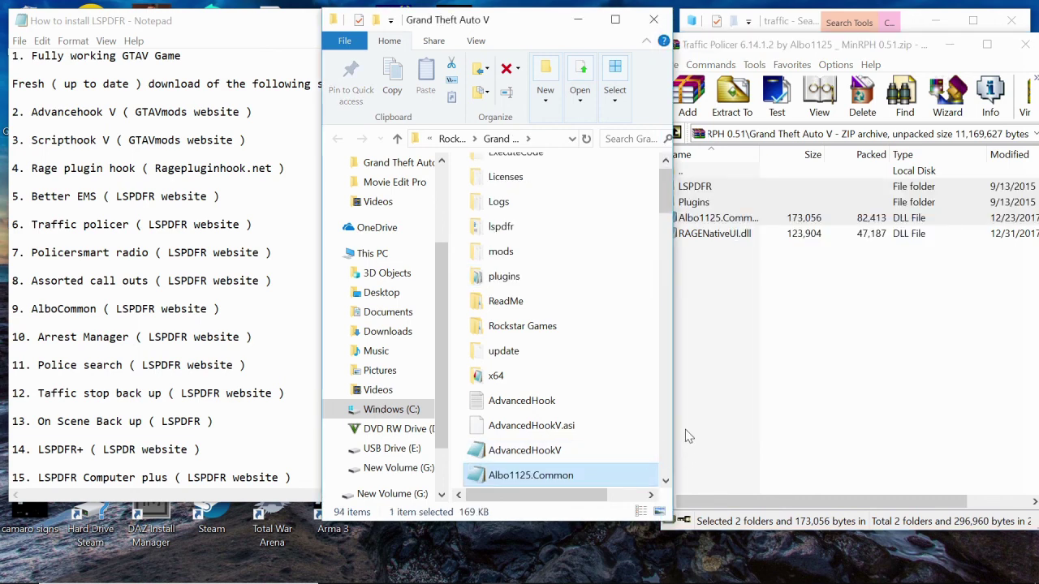
scroll(598, 447, "up", 1)
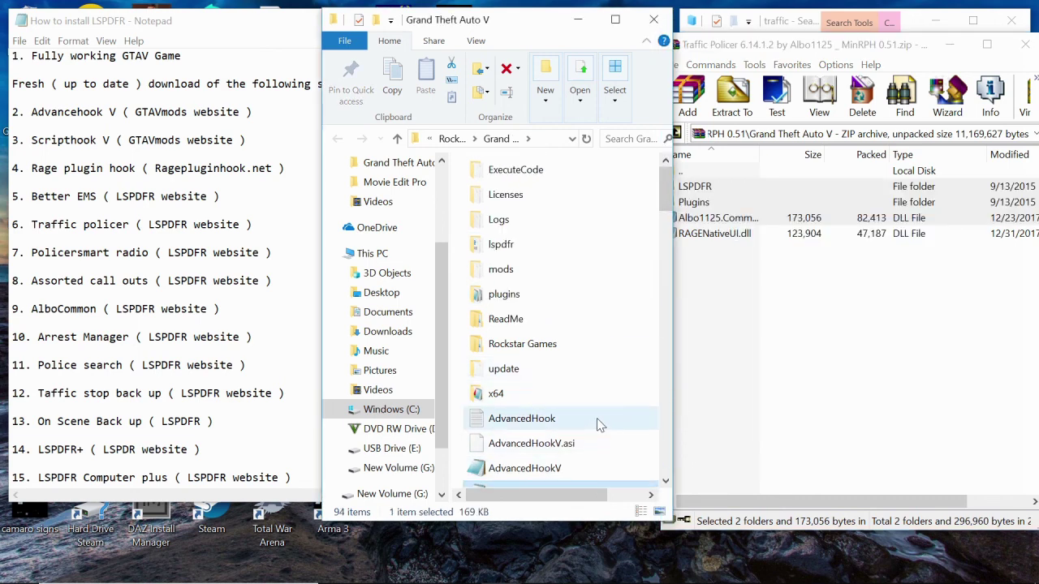
left_click(773, 294)
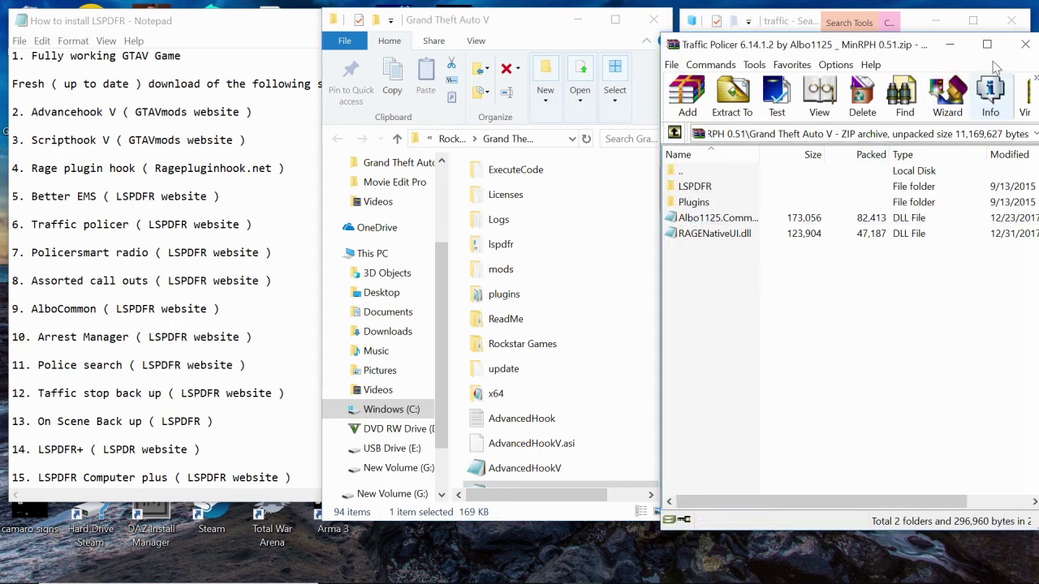
left_click(1024, 45)
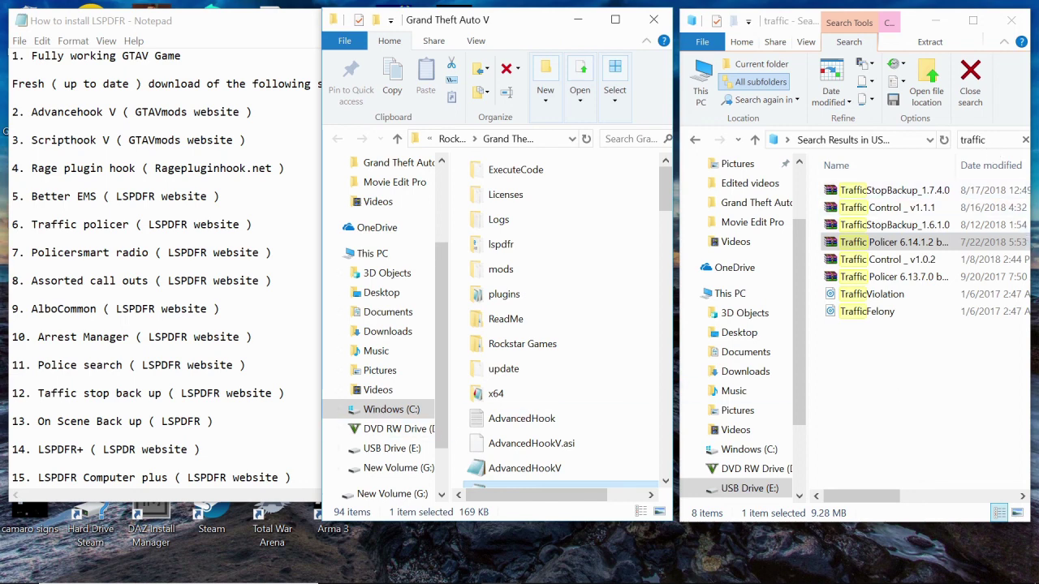
Step: Search the USB drive for "policesma" to find the PoliceSmartRadio archive
left_click(987, 141)
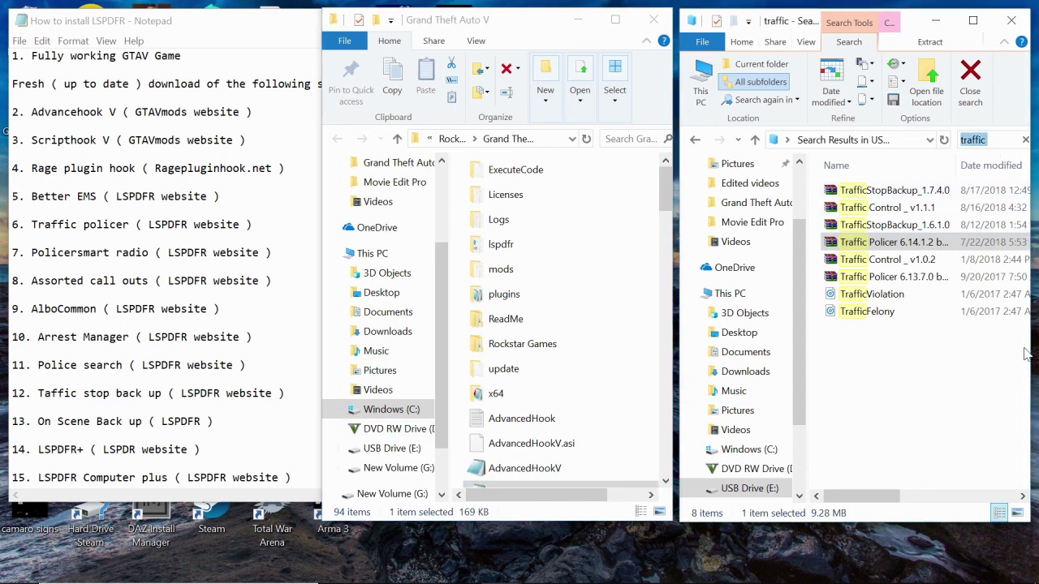
key("BackSpace")
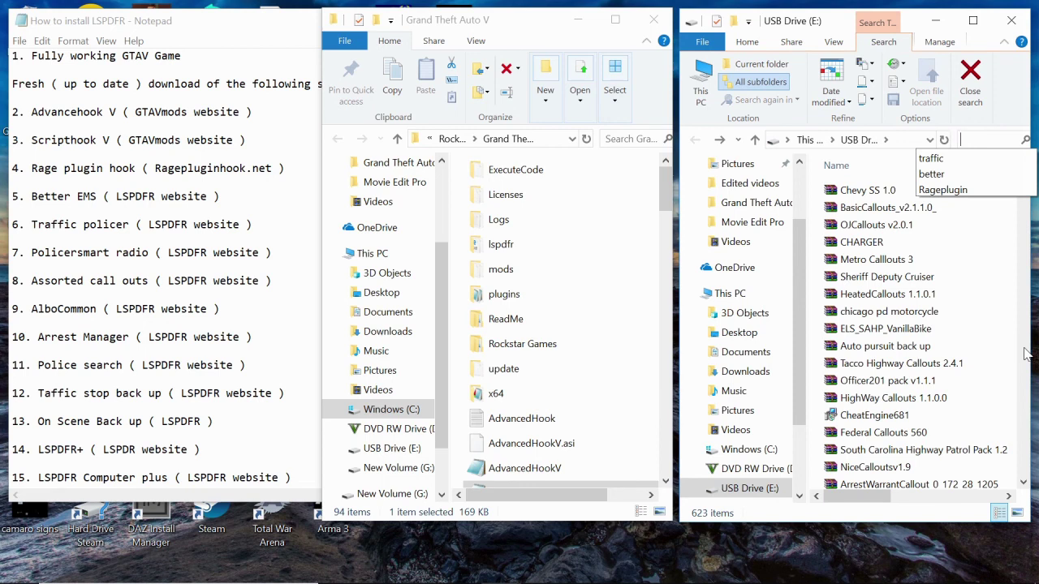
key("Escape")
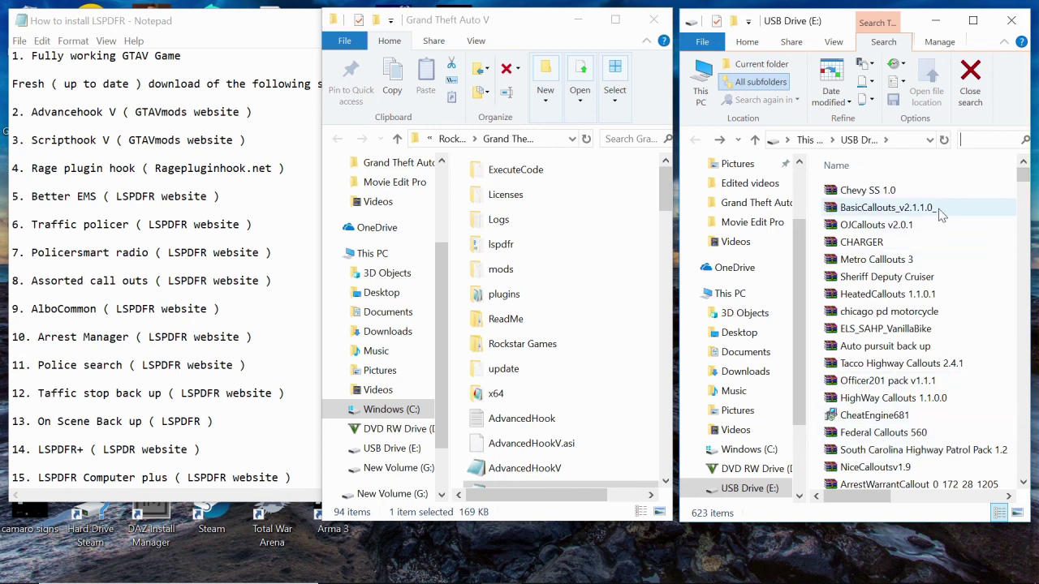
type("p")
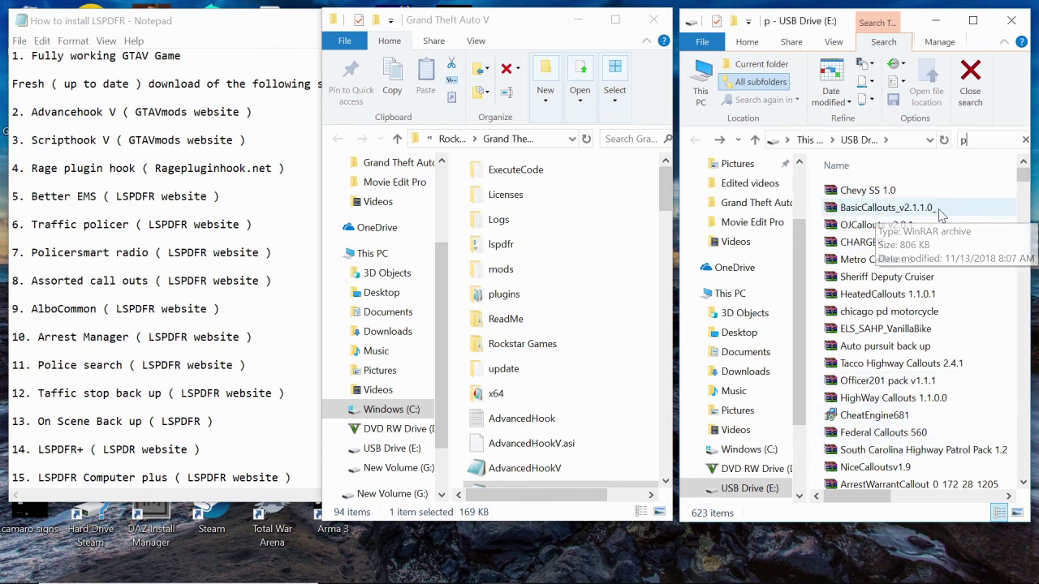
type("olicesma")
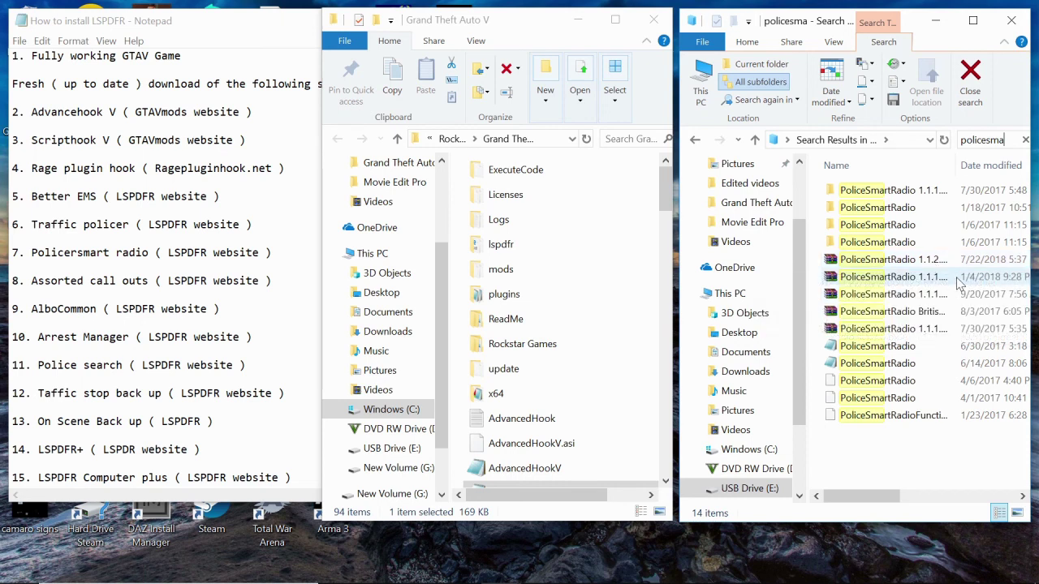
Step: Open the PoliceSmartRadio 1.1.2.0 archive, dismiss the licence reminder and go into its Grand Theft Auto V folder
mouse_move(951, 281)
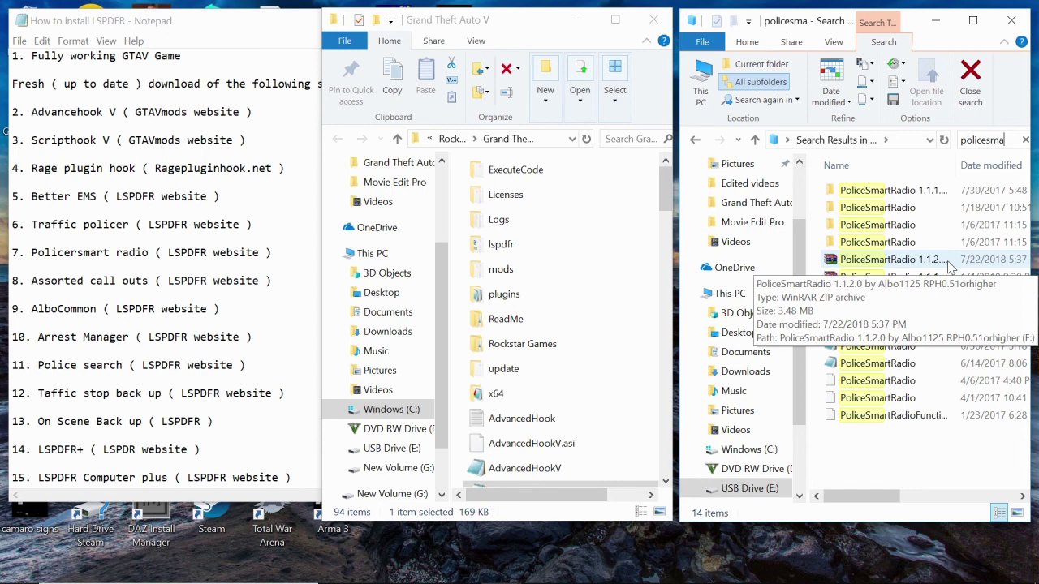
left_click(950, 268)
double_click(950, 268)
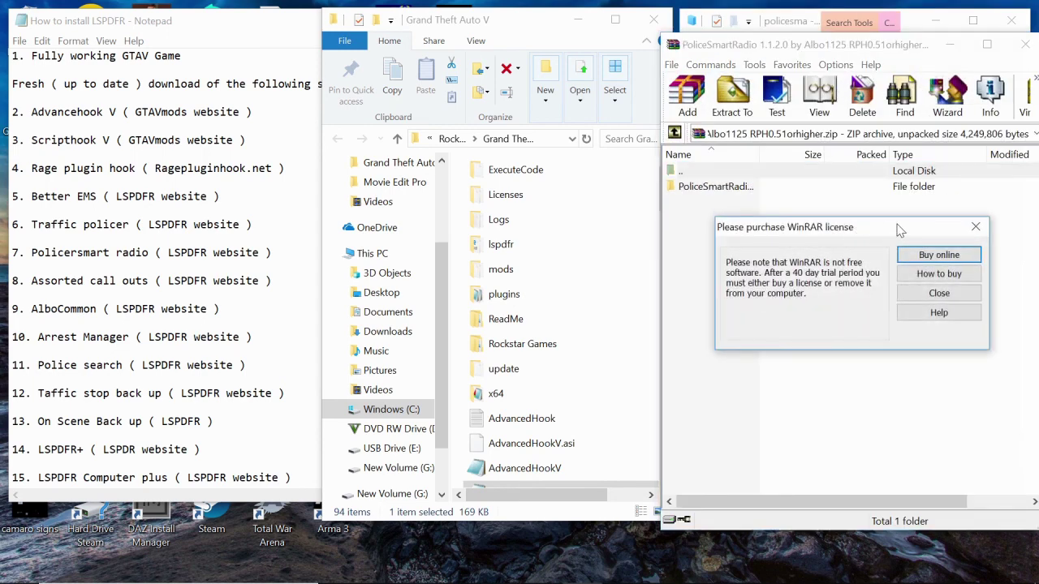
left_click(979, 230)
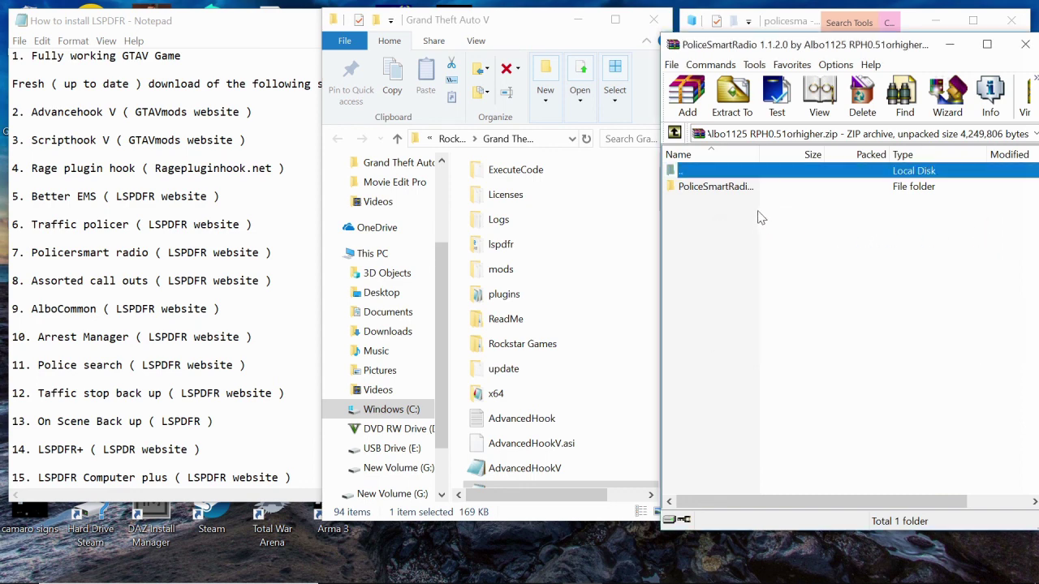
left_click(748, 188)
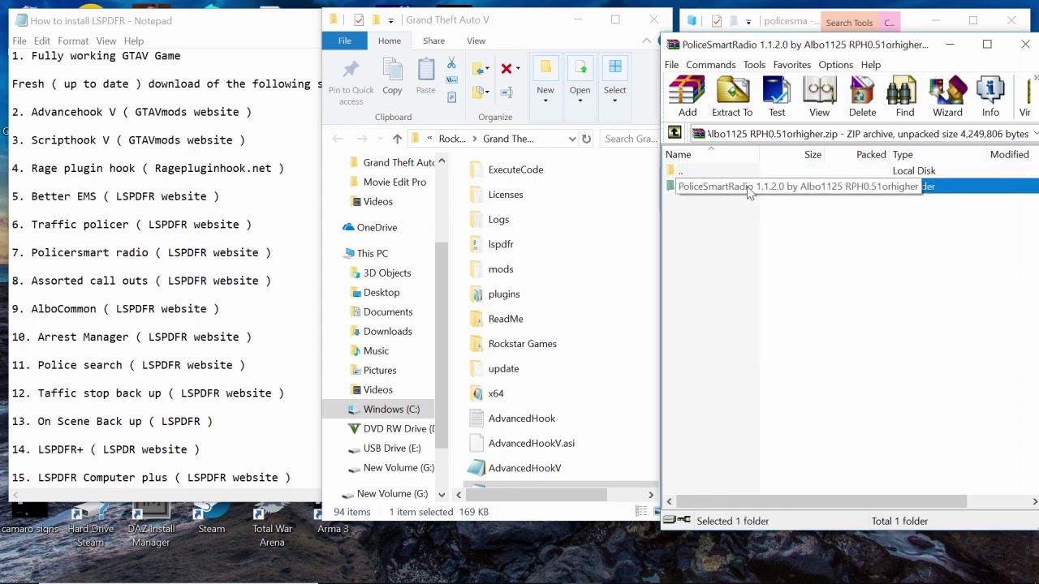
double_click(748, 188)
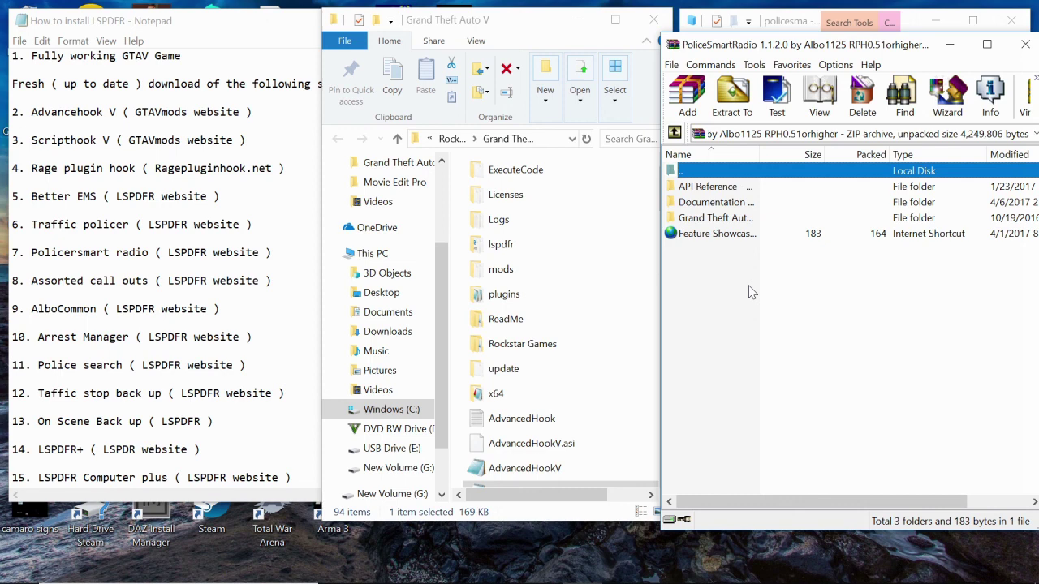
left_click(718, 222)
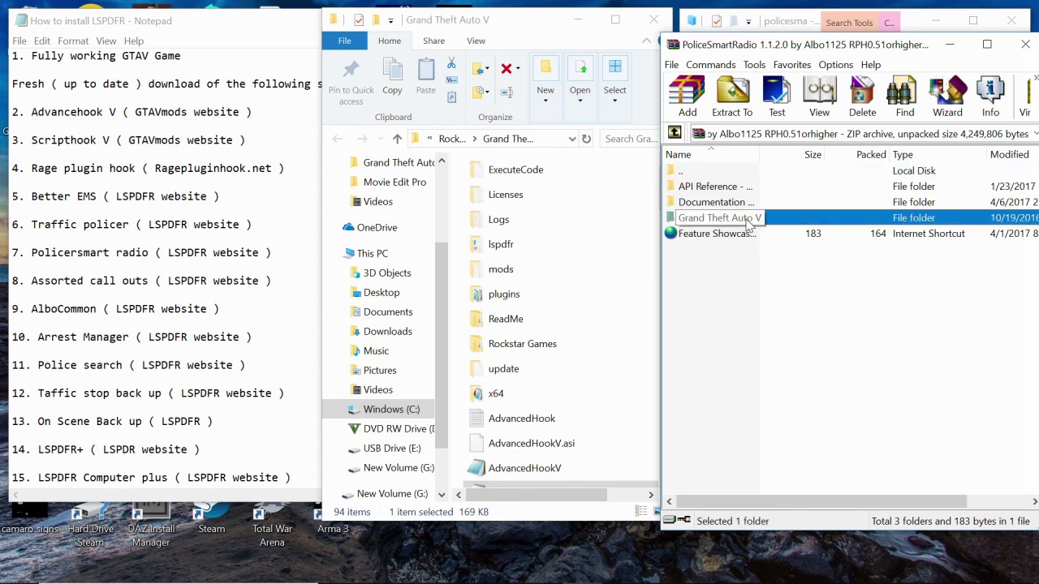
double_click(748, 224)
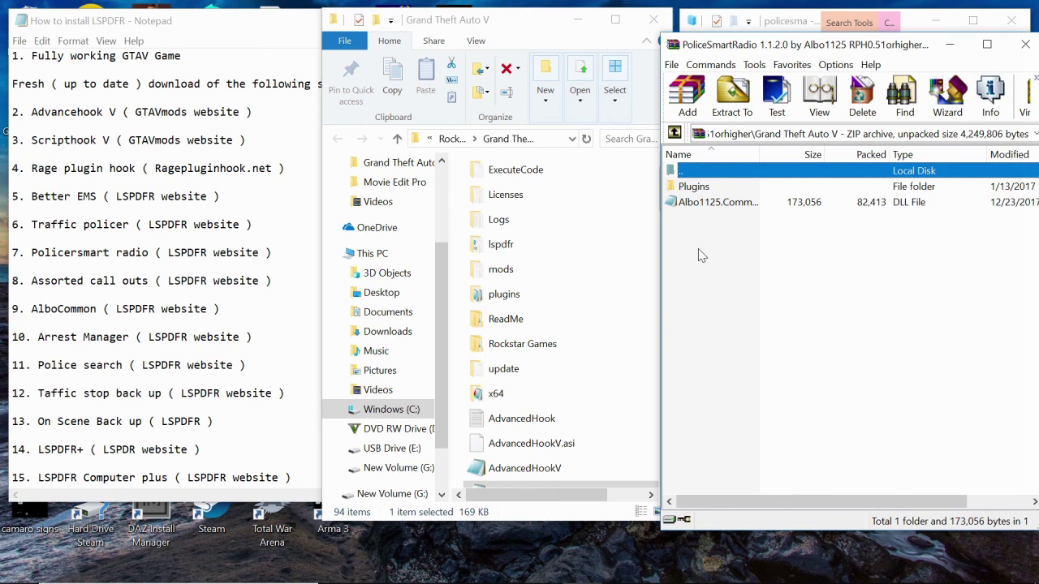
Step: Copy Plugins and Albo1125.Common.dll from the PoliceSmartRadio archive into the Grand Theft Auto V game folder, replacing existing files, and close the archive
left_click(693, 188)
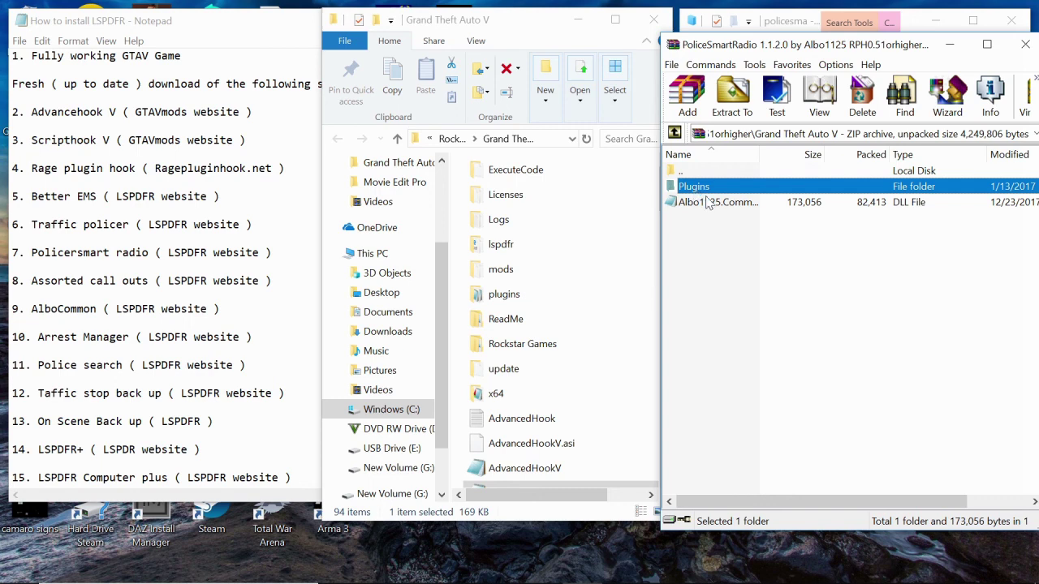
left_click(714, 203, "shift")
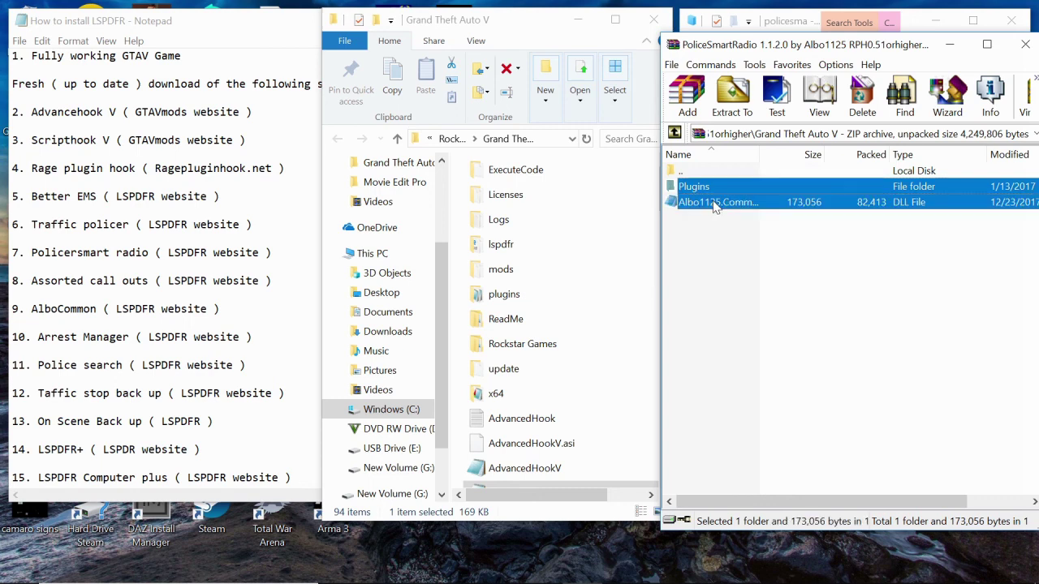
left_click(696, 233)
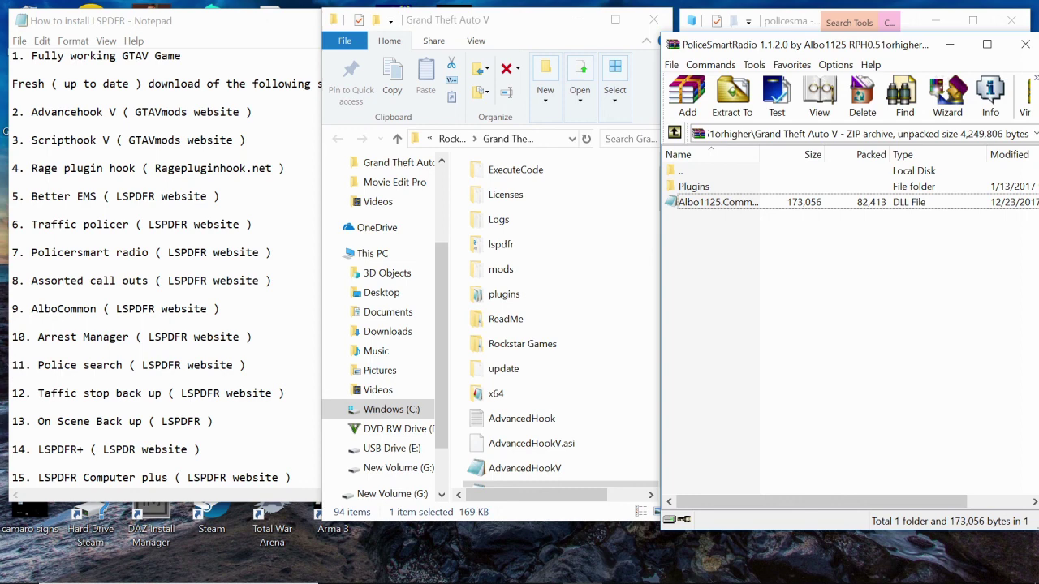
left_click(719, 202)
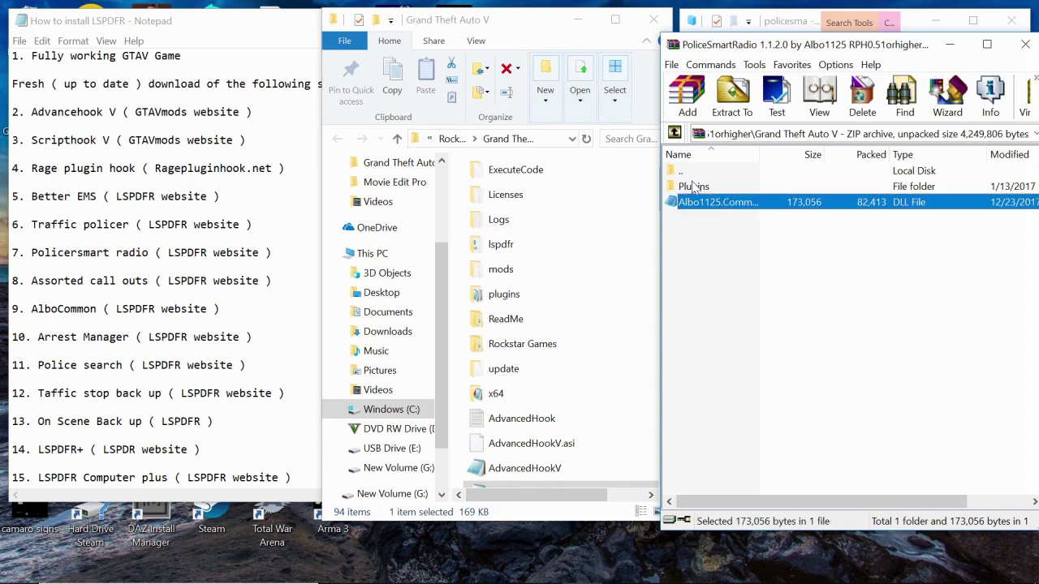
left_click(693, 187, "ctrl")
left_click_drag(746, 191, 608, 442)
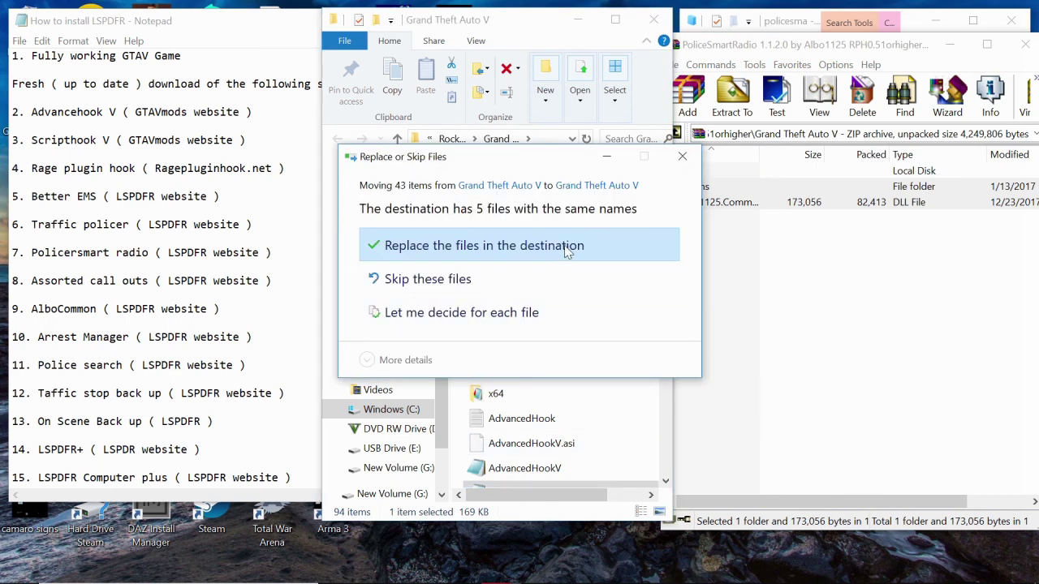
left_click(603, 252)
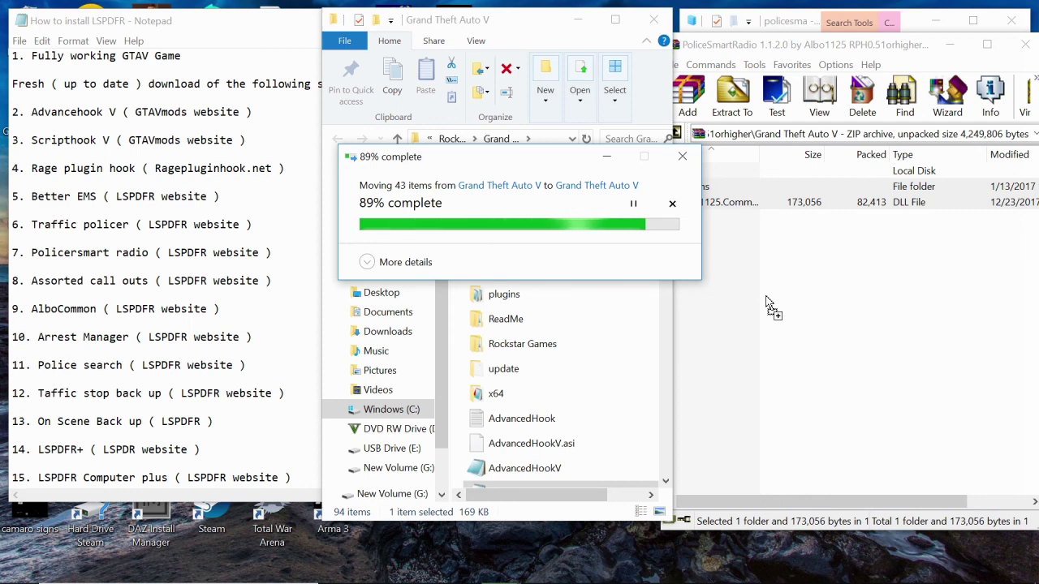
left_click(740, 263)
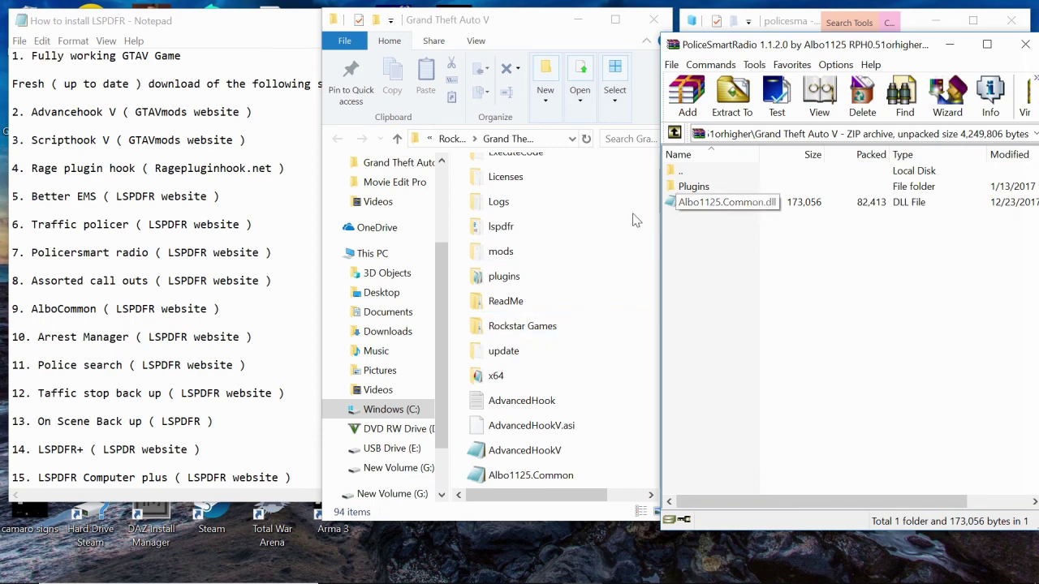
left_click(1025, 44)
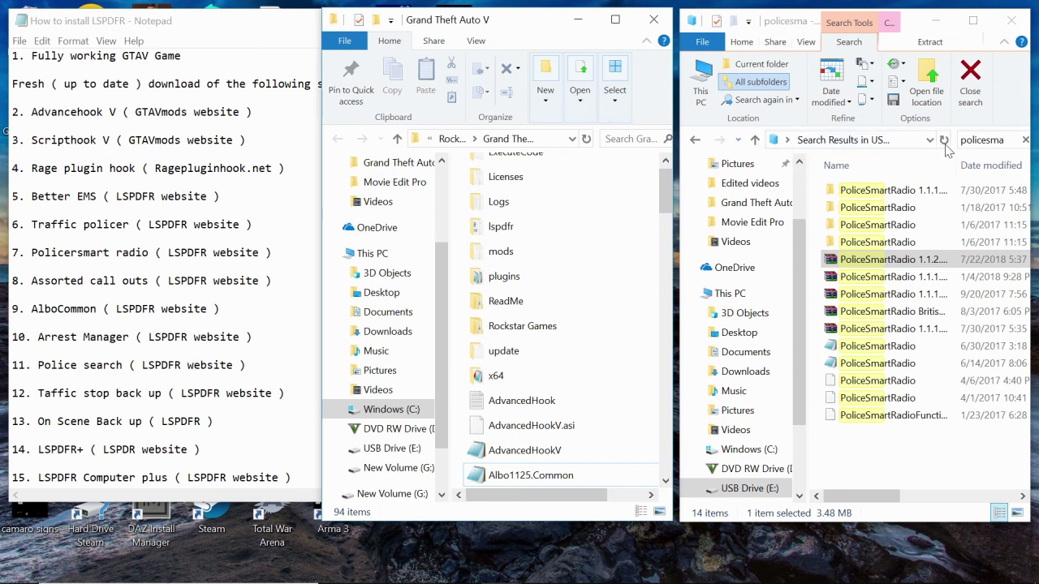
left_click(983, 139)
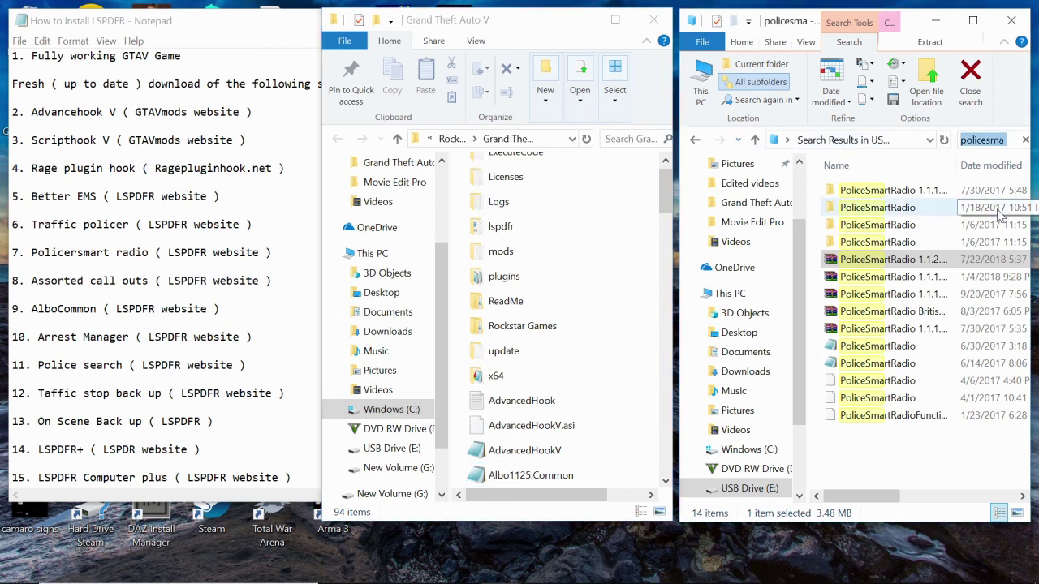
key("BackSpace")
type("al")
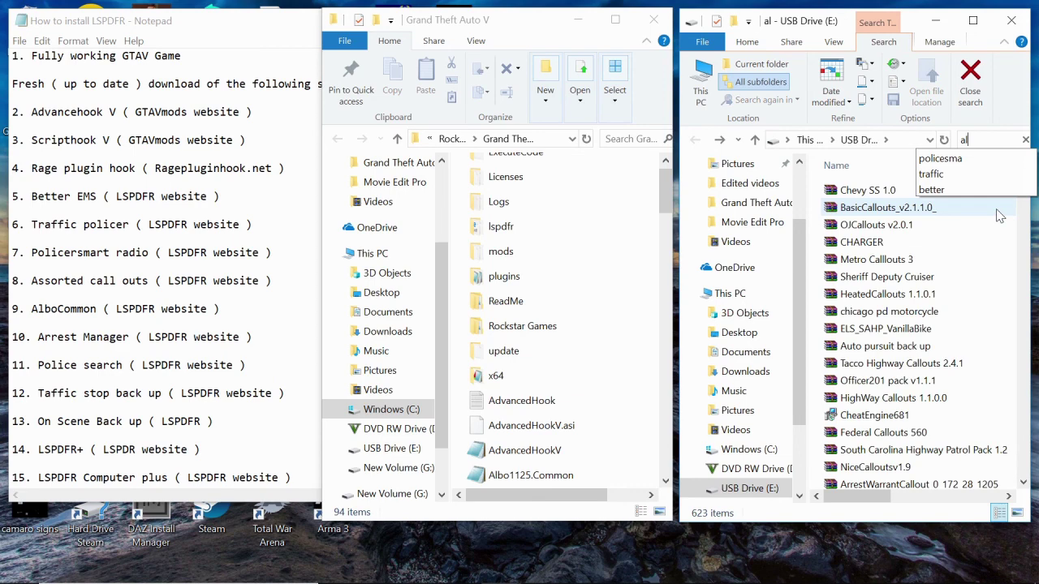
type("bo")
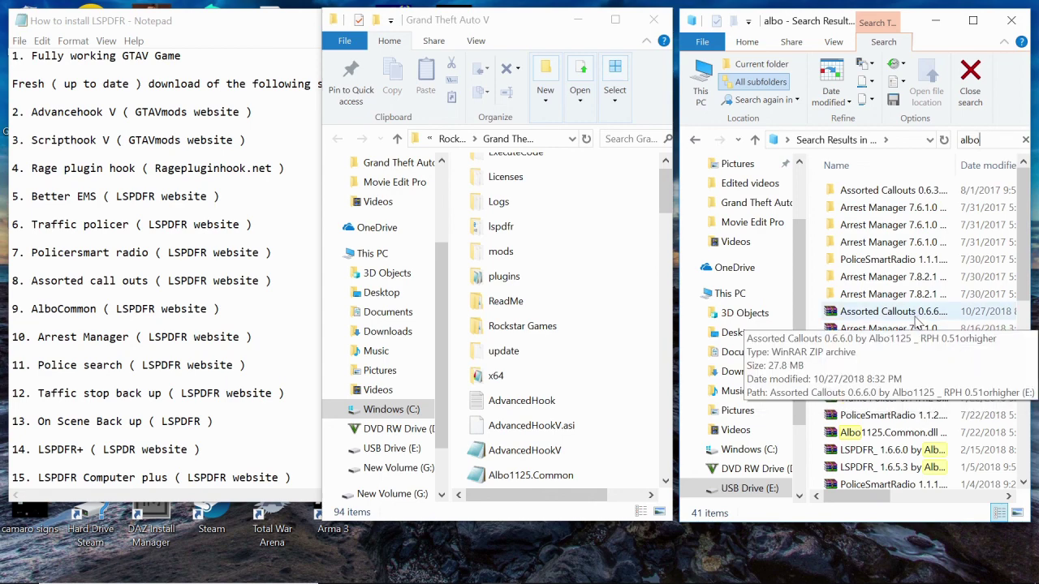
Step: Search the USB drive for "assorted" to find the Assorted Callouts archive
key("BackSpace")
key("BackSpace")
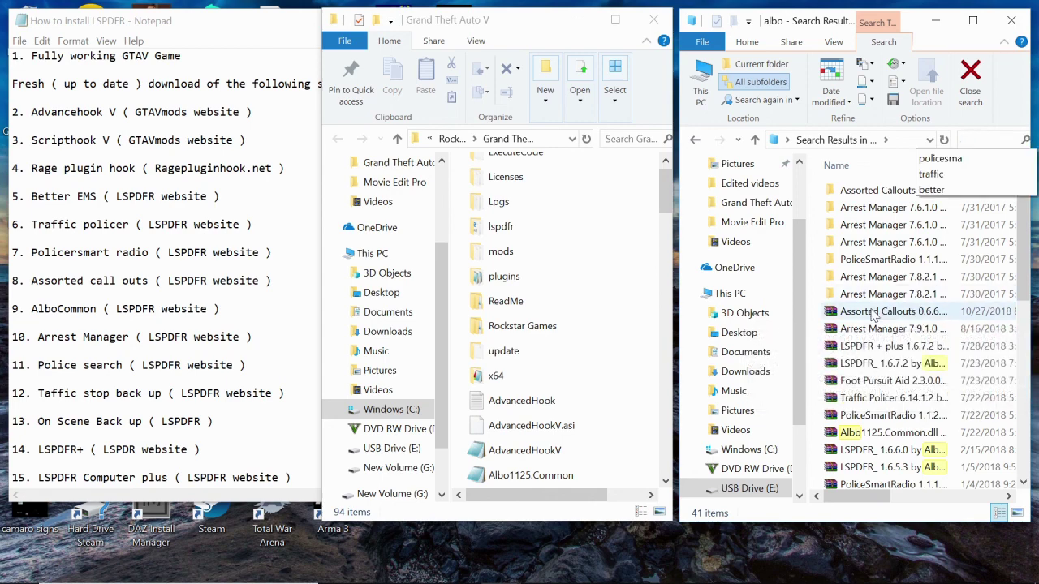
type("assorted")
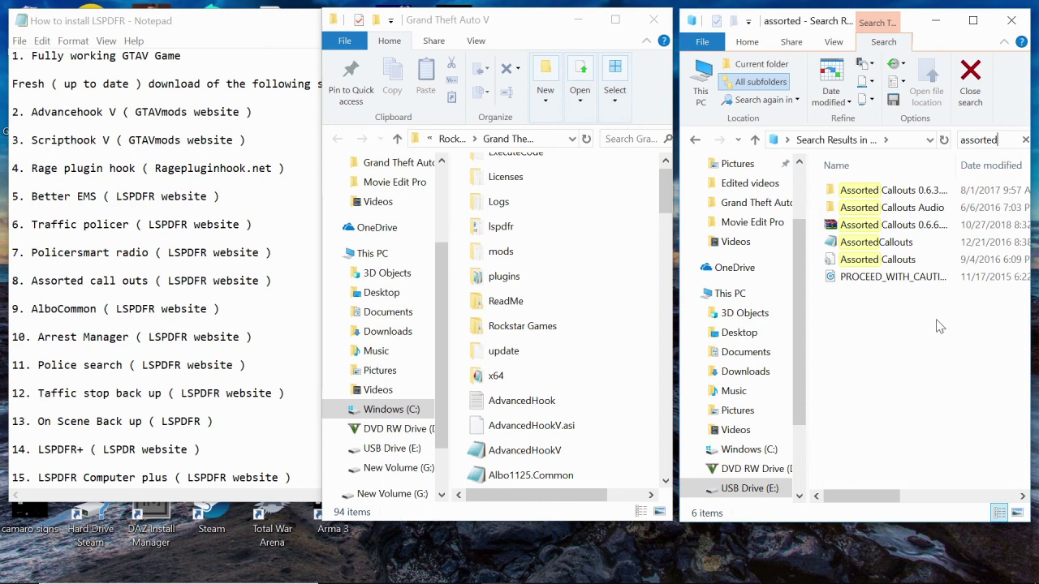
Step: Open the Assorted Callouts 0.6.6.0 archive, dismiss the licence reminder and go into its Grand Theft Auto V folder
double_click(979, 227)
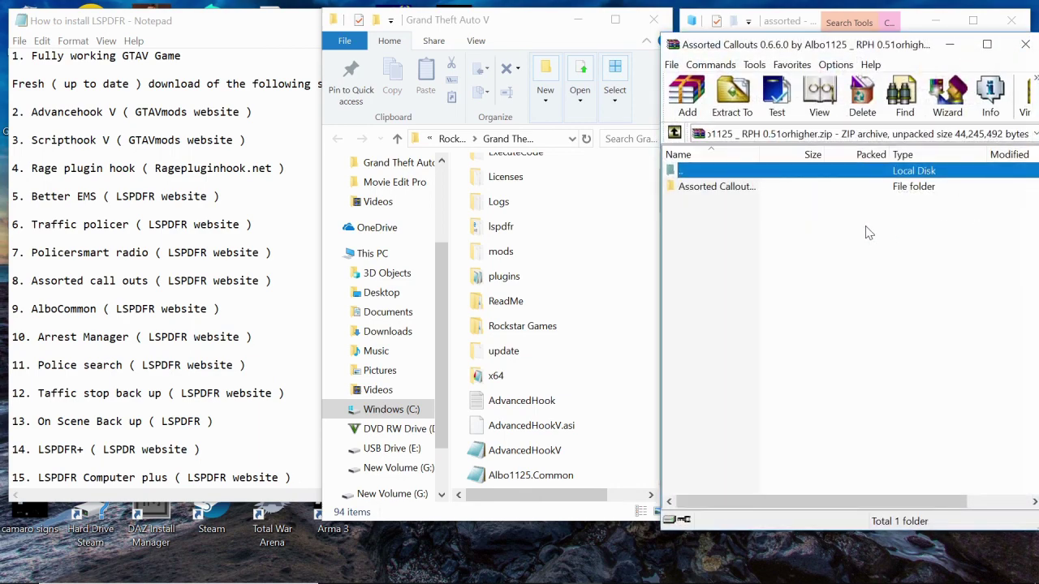
left_click(979, 222)
double_click(730, 188)
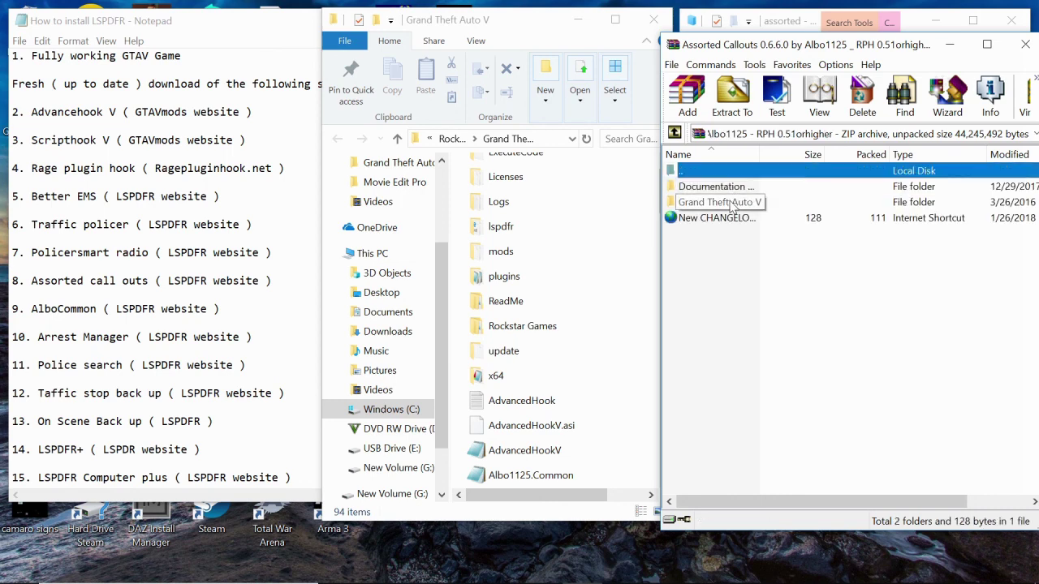
double_click(719, 202)
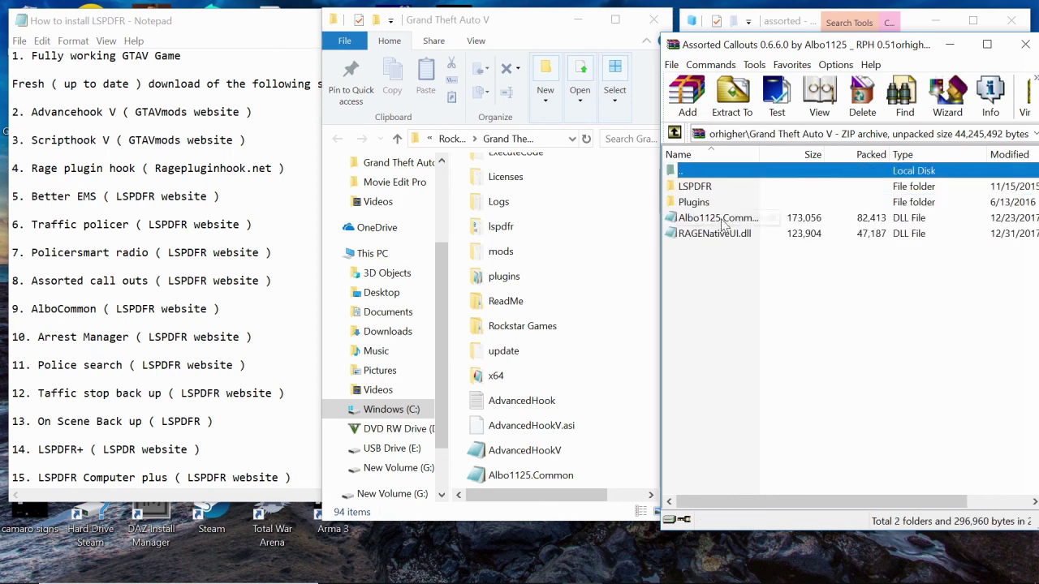
Step: Copy the LSPDFR and Plugins folders from the Assorted Callouts archive into the Grand Theft Auto V game folder and close the archive
left_click(707, 218)
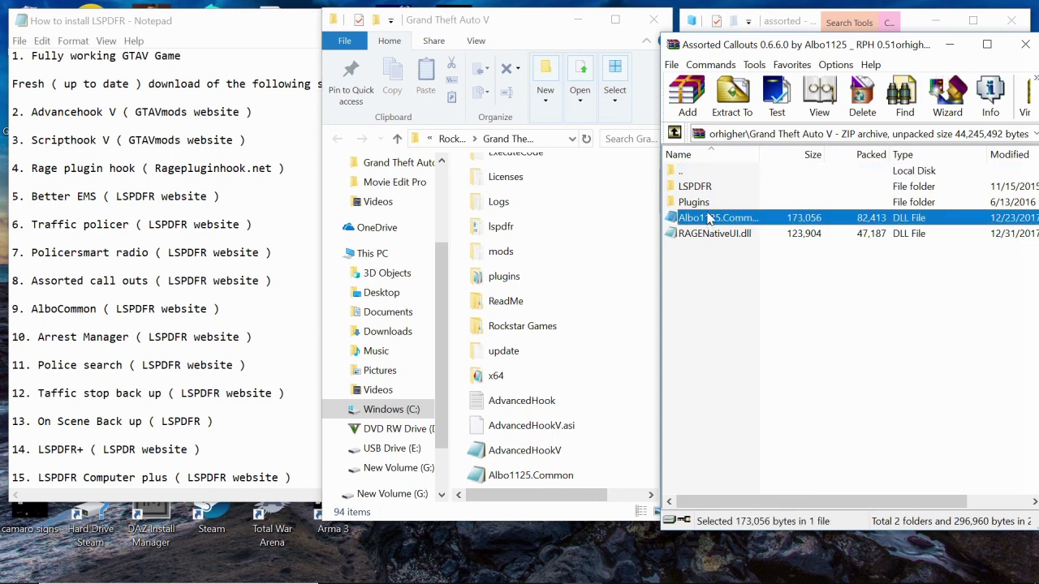
left_click(722, 203)
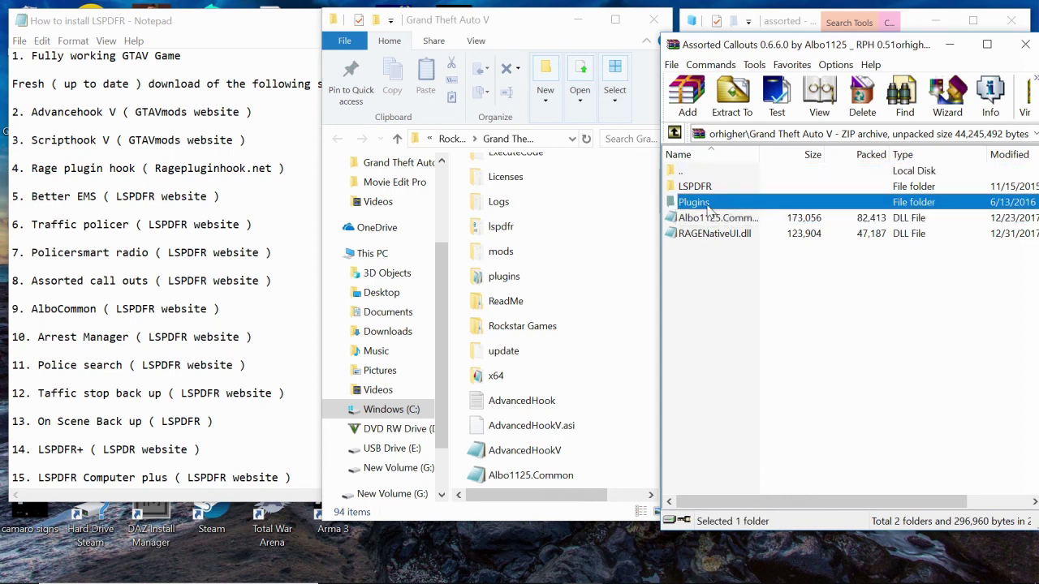
left_click(708, 188, "ctrl")
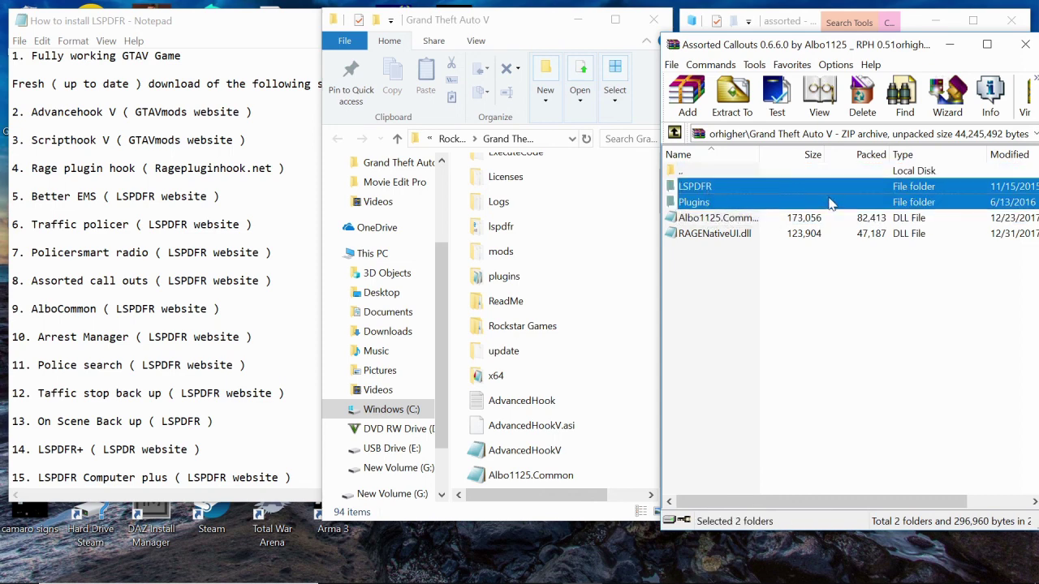
left_click_drag(830, 203, 619, 417)
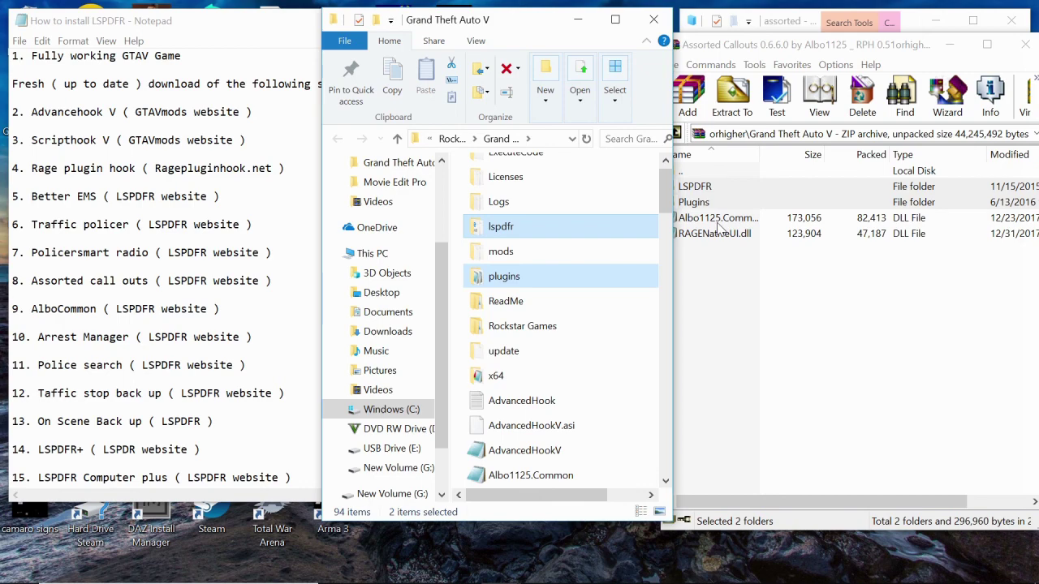
left_click(1030, 51)
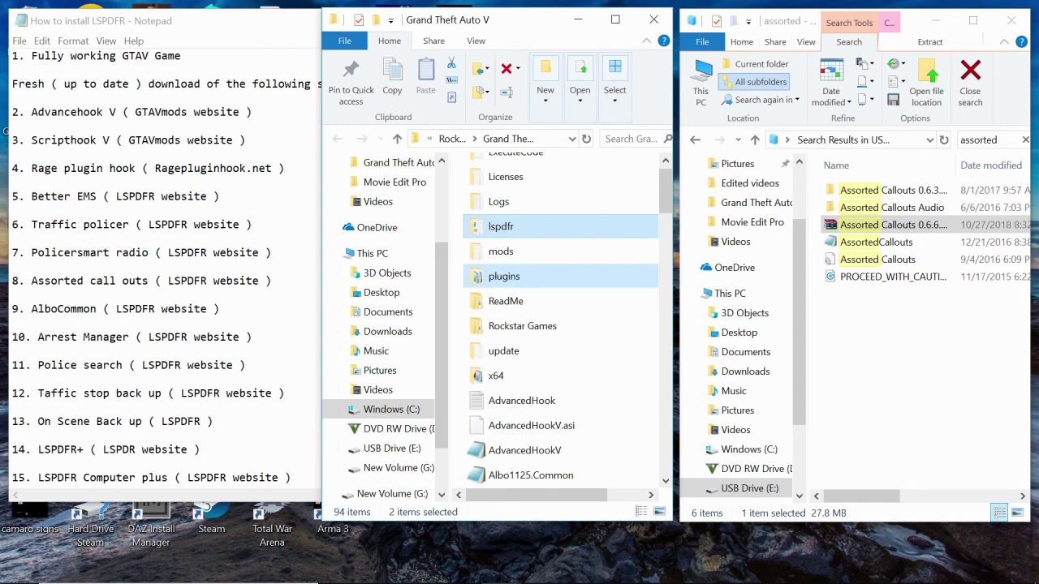
Step: Highlight the AlboCommon entry in the install notes and search the USB drive for "arrest"
left_click_drag(220, 309, 31, 309)
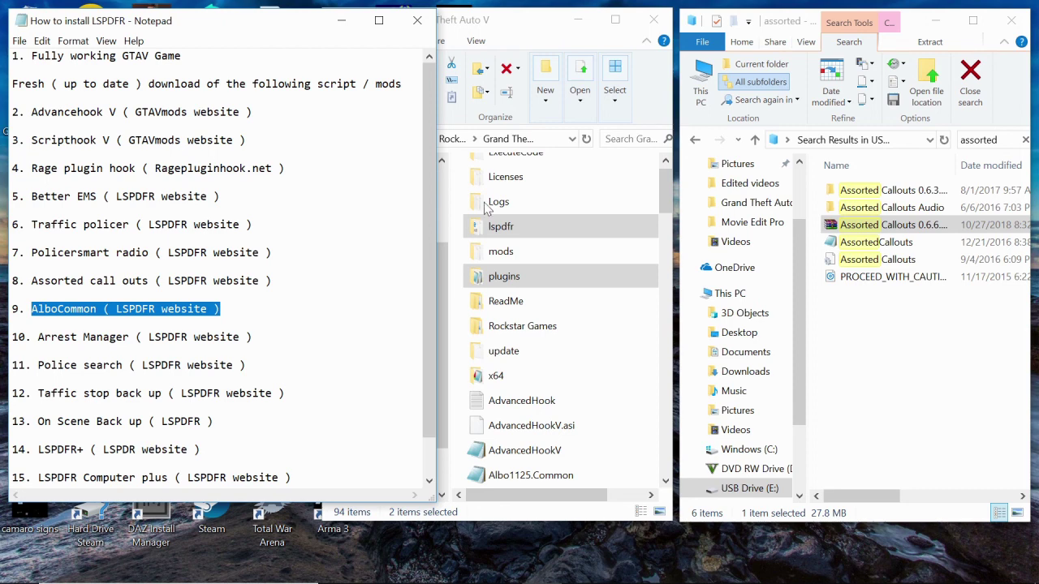
left_click(985, 140)
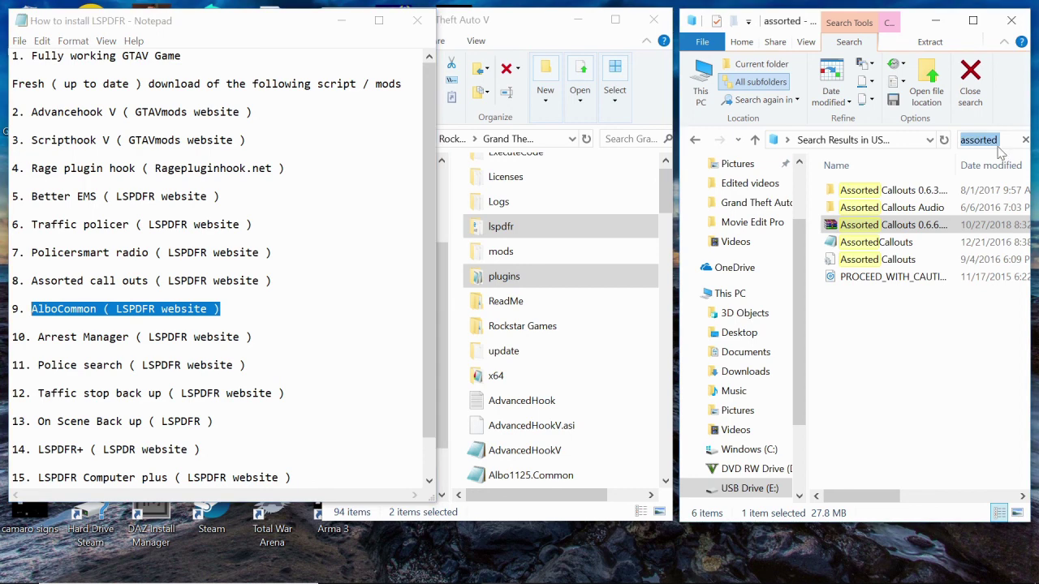
type("arres")
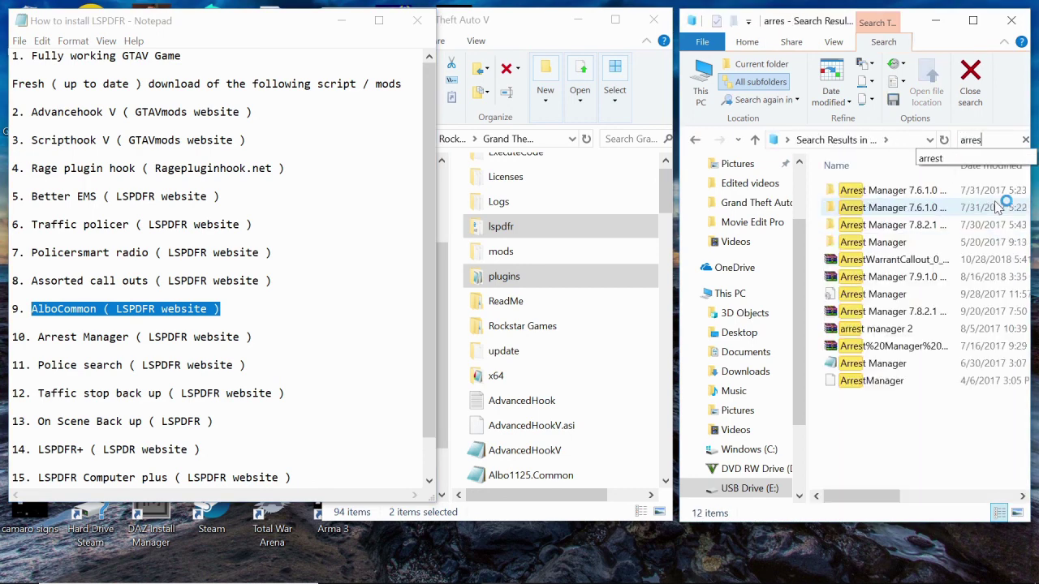
type("t")
key("Return")
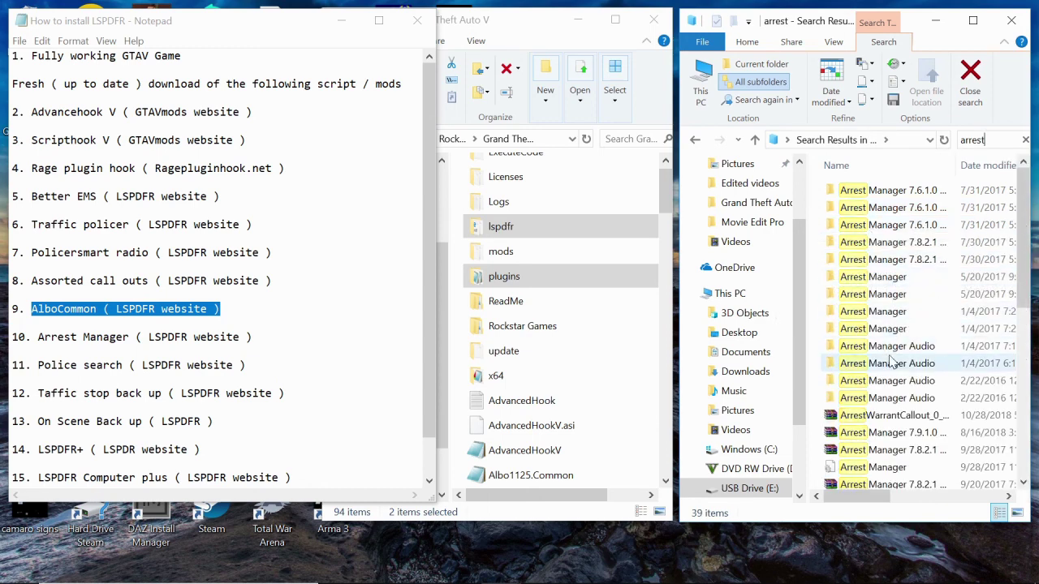
scroll(892, 362, "down", 1)
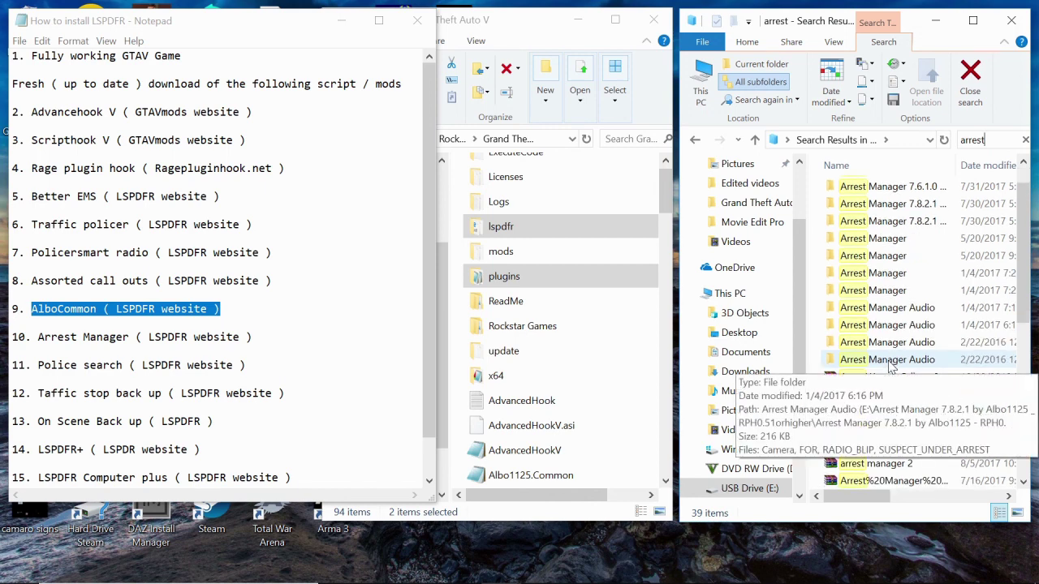
scroll(922, 351, "down", 1)
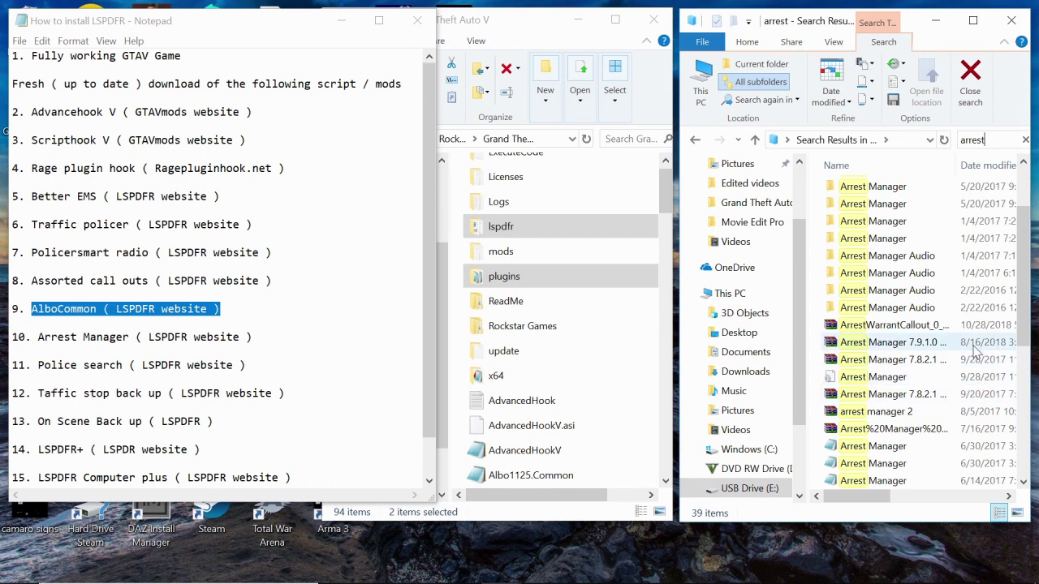
Step: Refine the USB drive search to "arrest manager" to find the newest Arrest Manager archive
type("man")
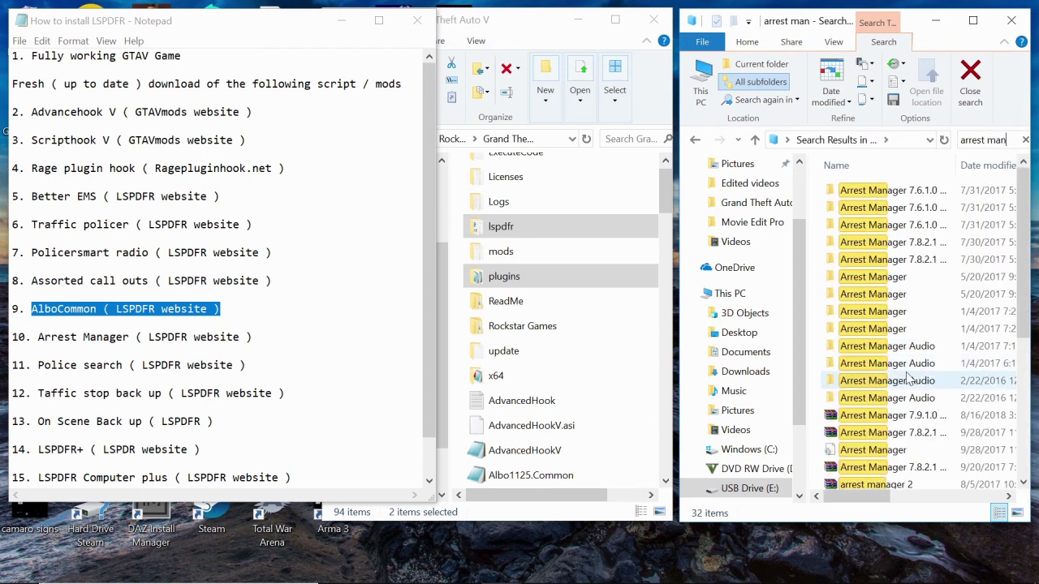
mouse_move(904, 383)
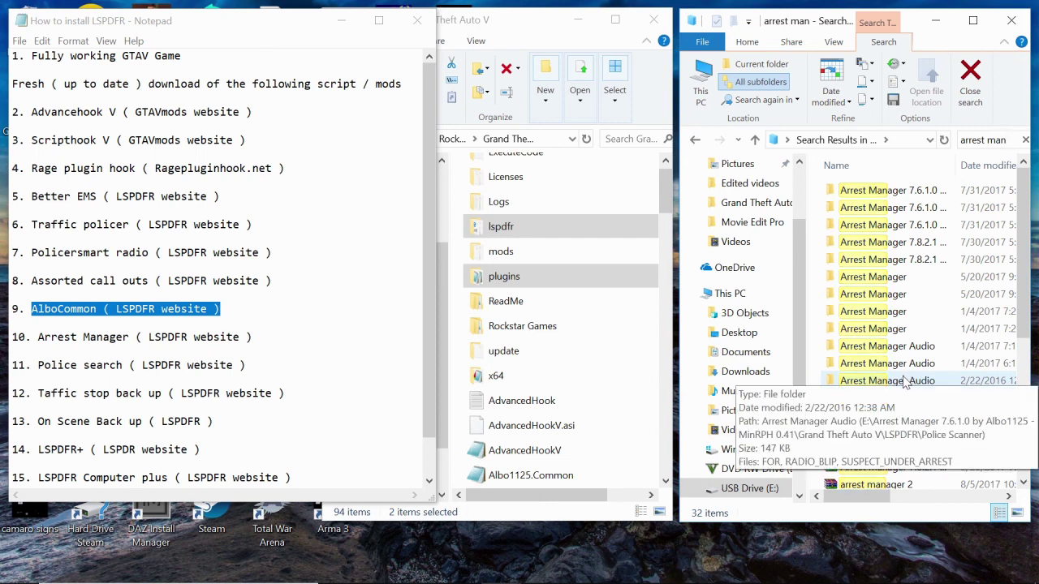
type("sger")
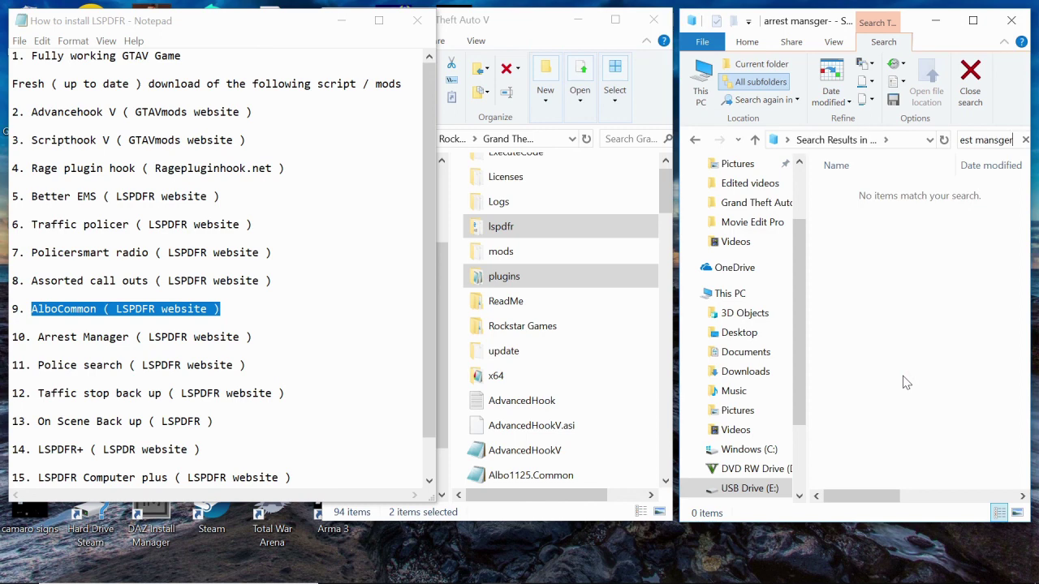
key("BackSpace")
key("BackSpace")
key("BackSpace")
key("BackSpace")
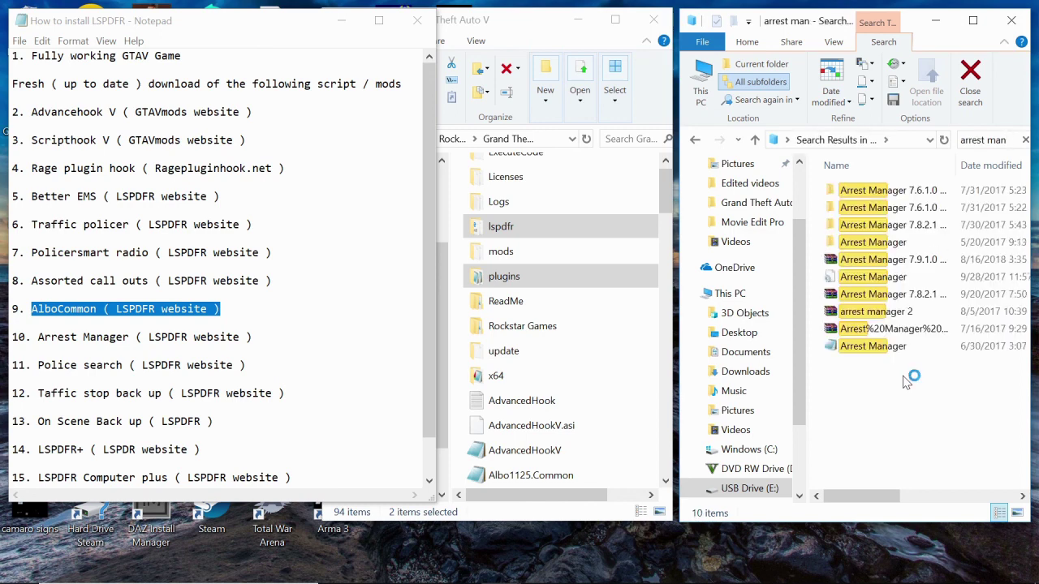
type("ager")
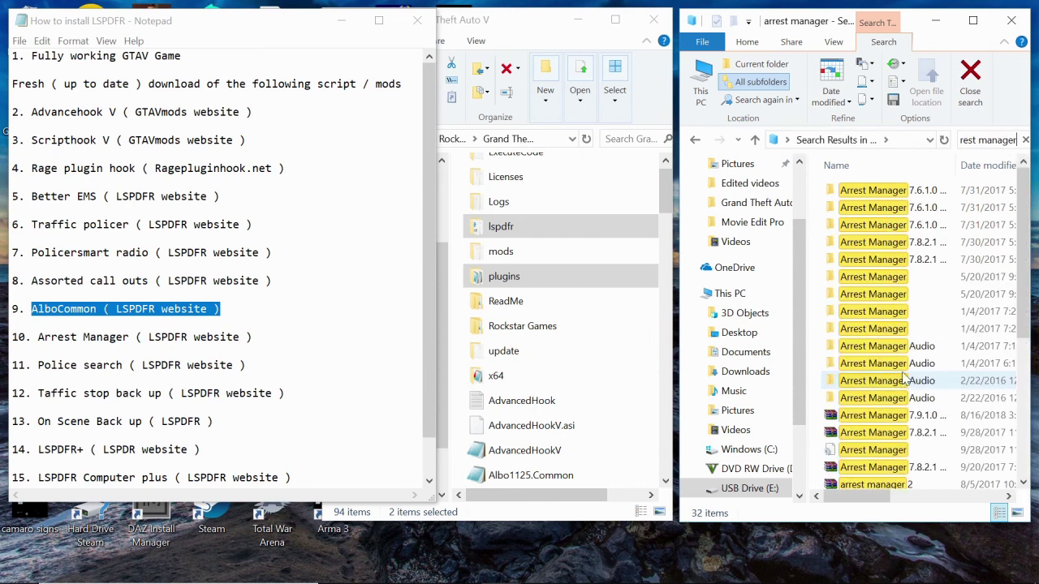
scroll(904, 377, "down", 1)
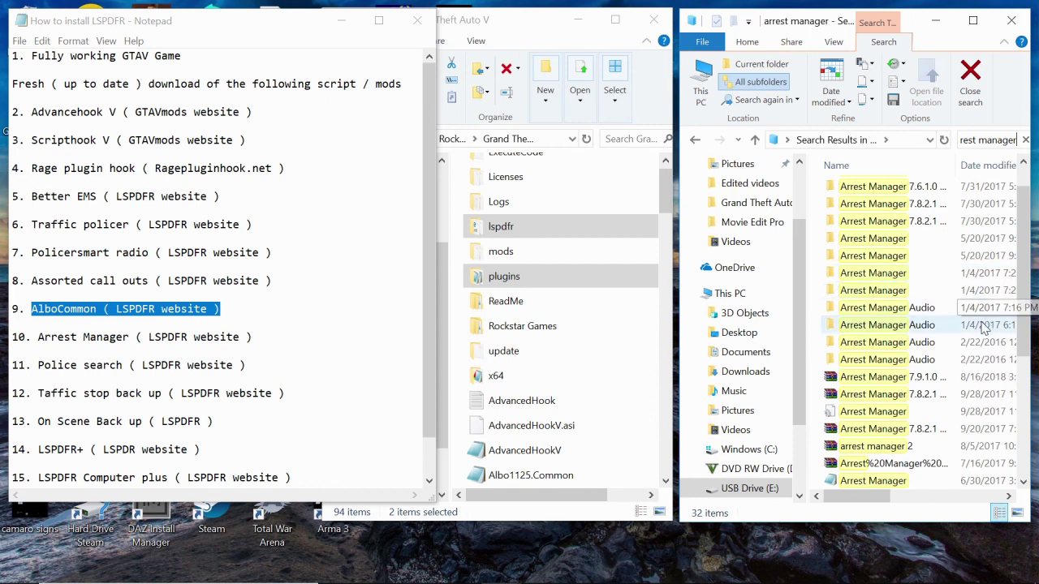
Step: Open the Arrest Manager 7.9.1.0 archive and go into its Grand Theft Auto V folder
double_click(964, 384)
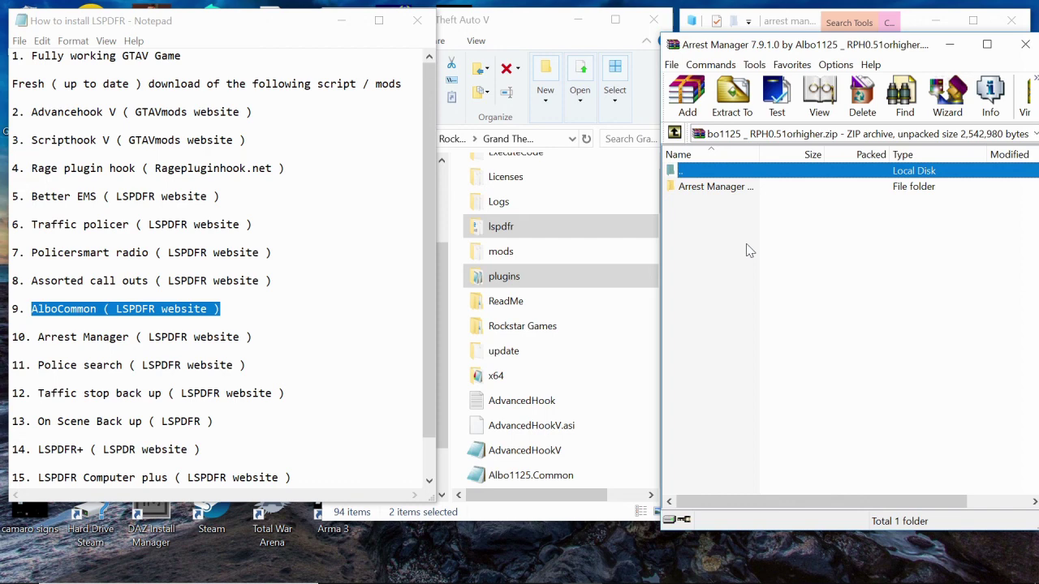
double_click(736, 194)
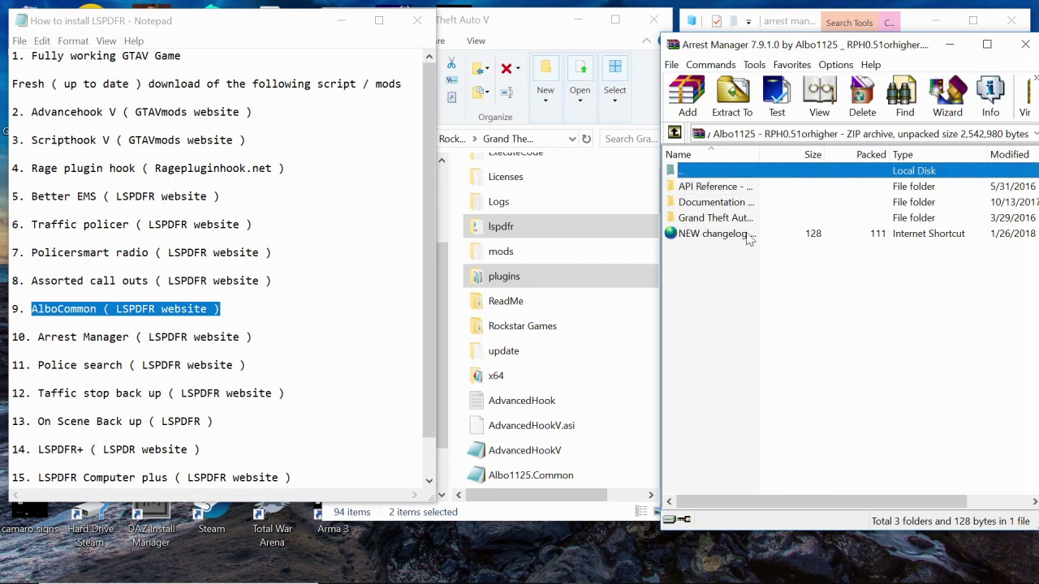
left_click(740, 219)
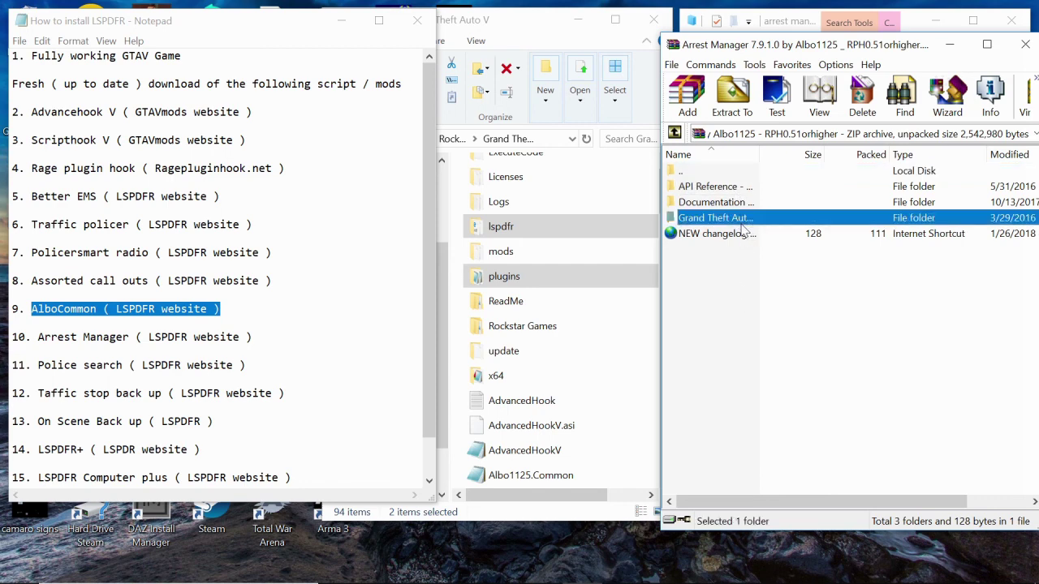
double_click(740, 220)
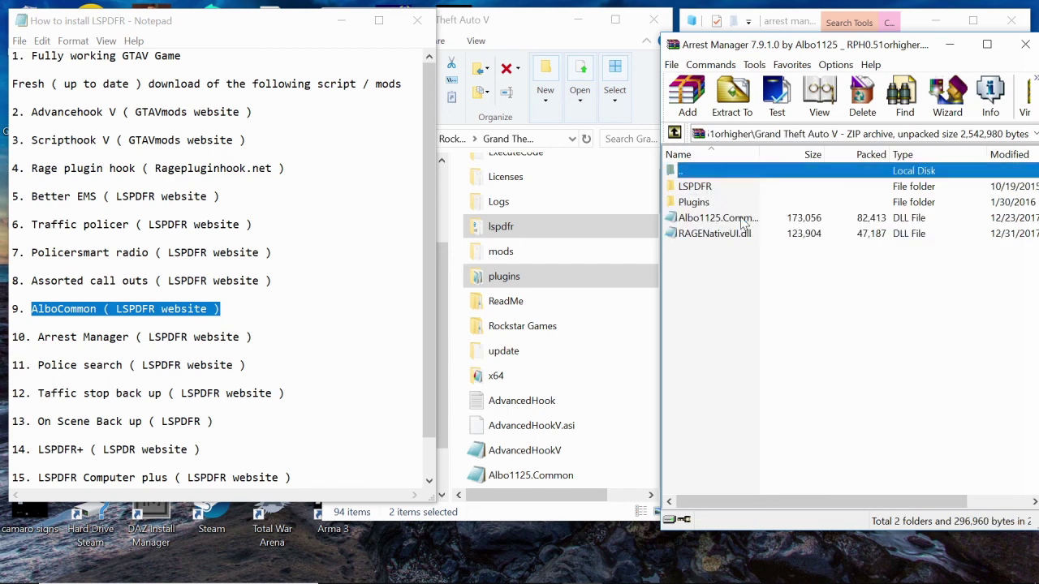
Step: Copy the LSPDFR and Plugins folders from the Arrest Manager archive into the Grand Theft Auto V game folder and close the archive
left_click(692, 207)
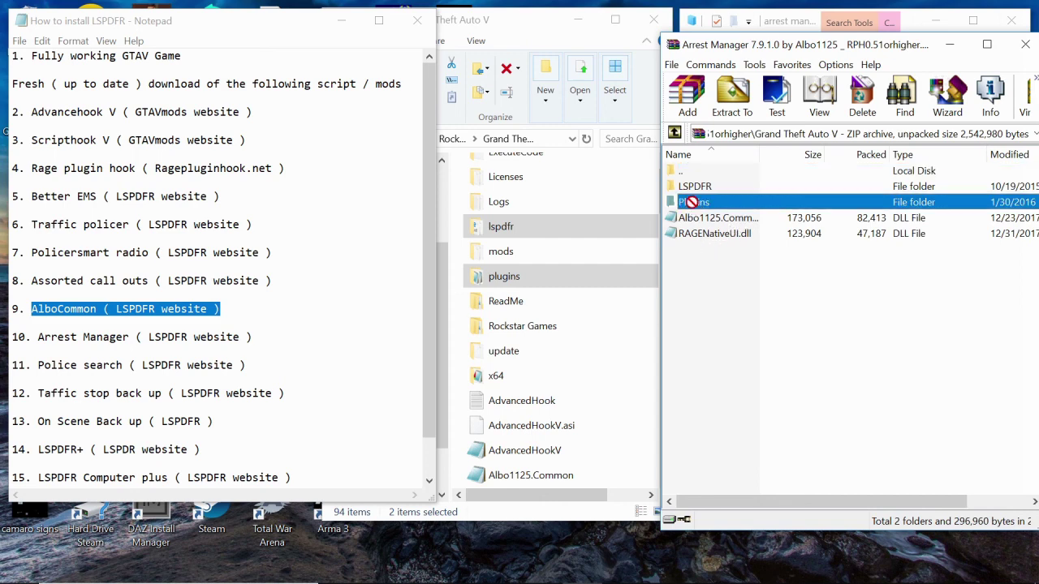
left_click(707, 189, "ctrl")
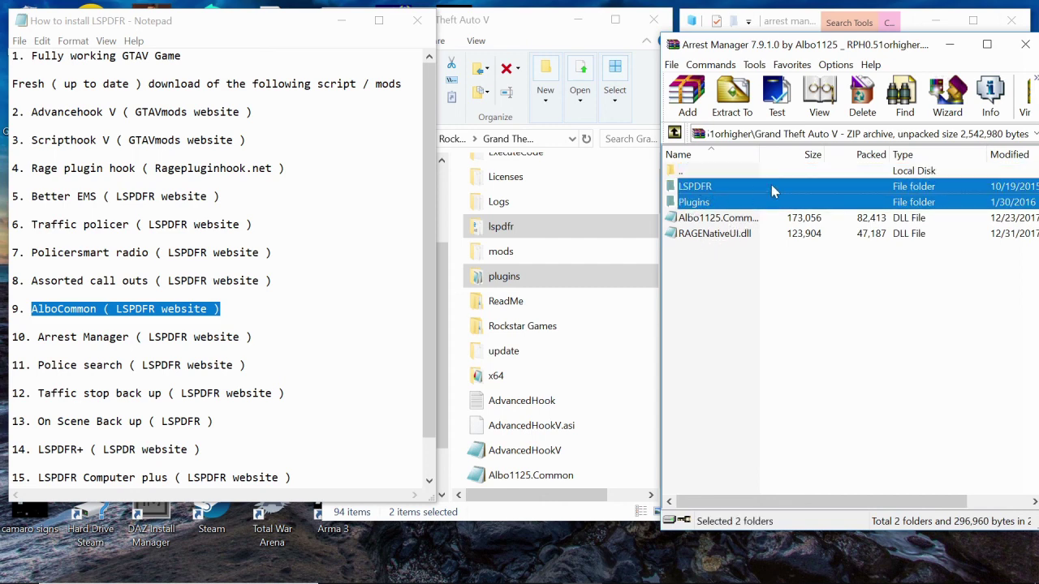
left_click_drag(834, 188, 637, 456)
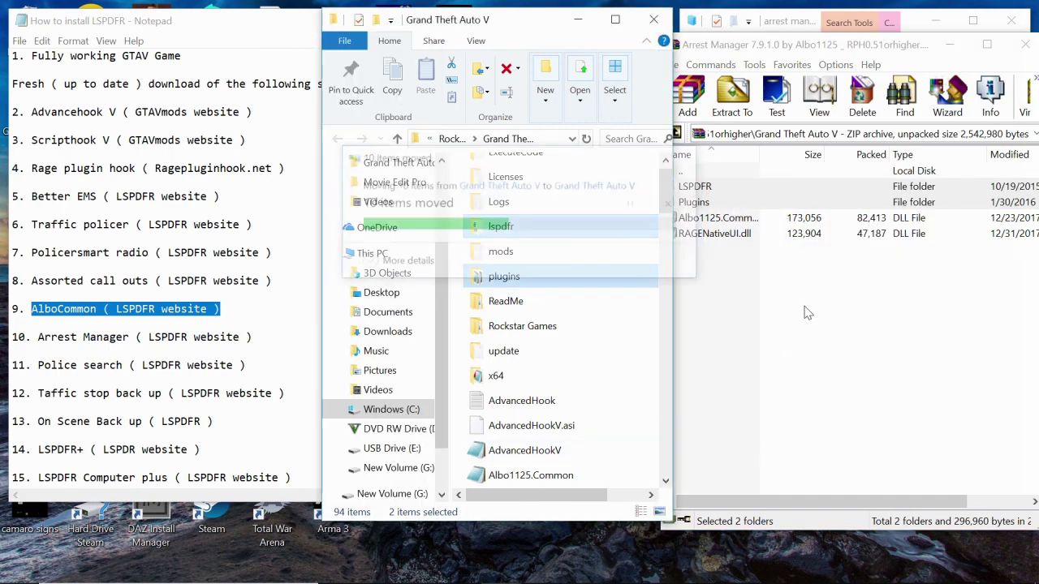
left_click(1025, 45)
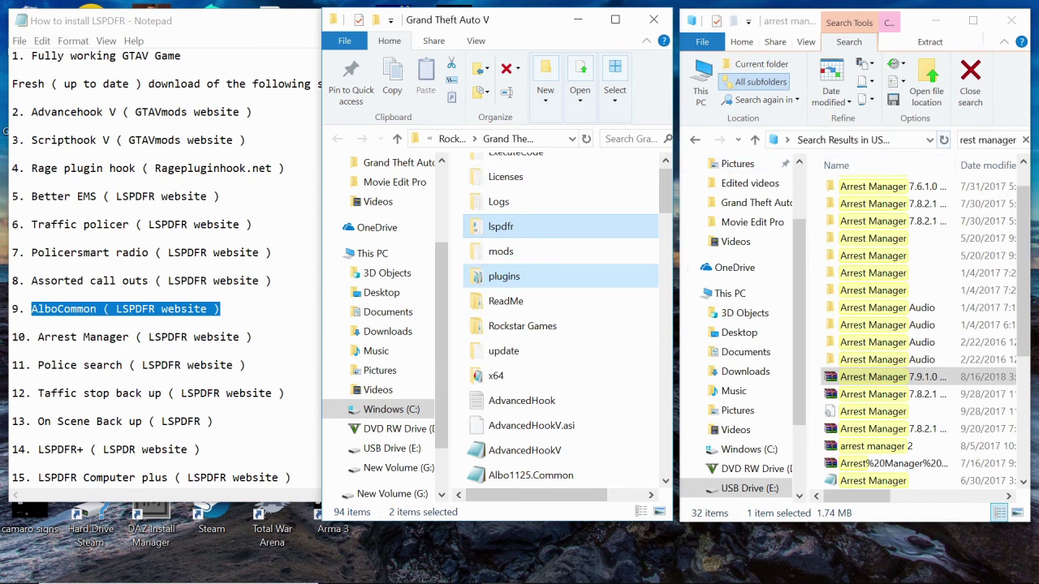
Step: Clear the previous search and search the USB drive for "policesearch" to find the PoliceSearch archive
left_click(943, 140)
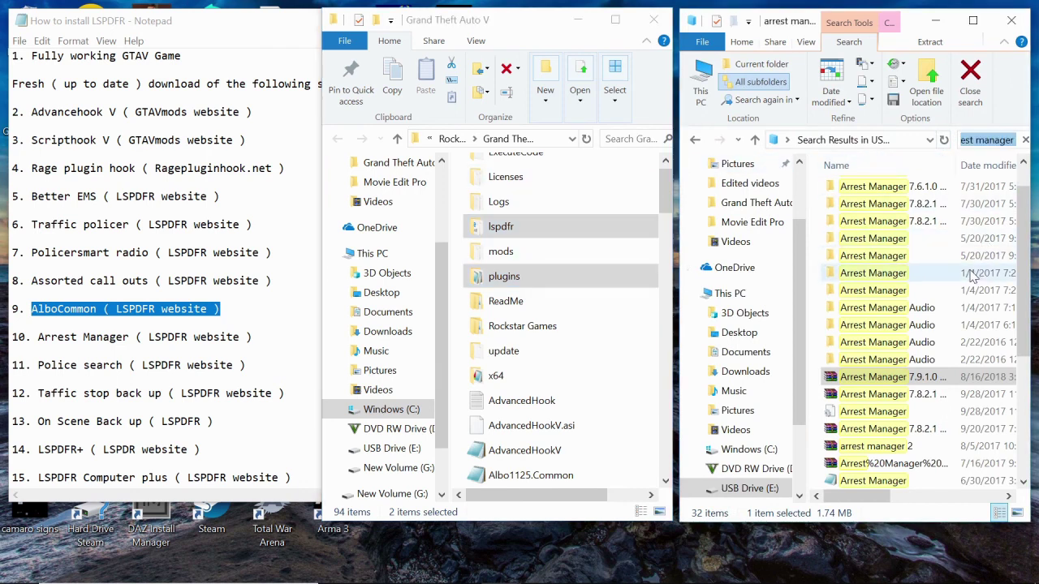
key("BackSpace")
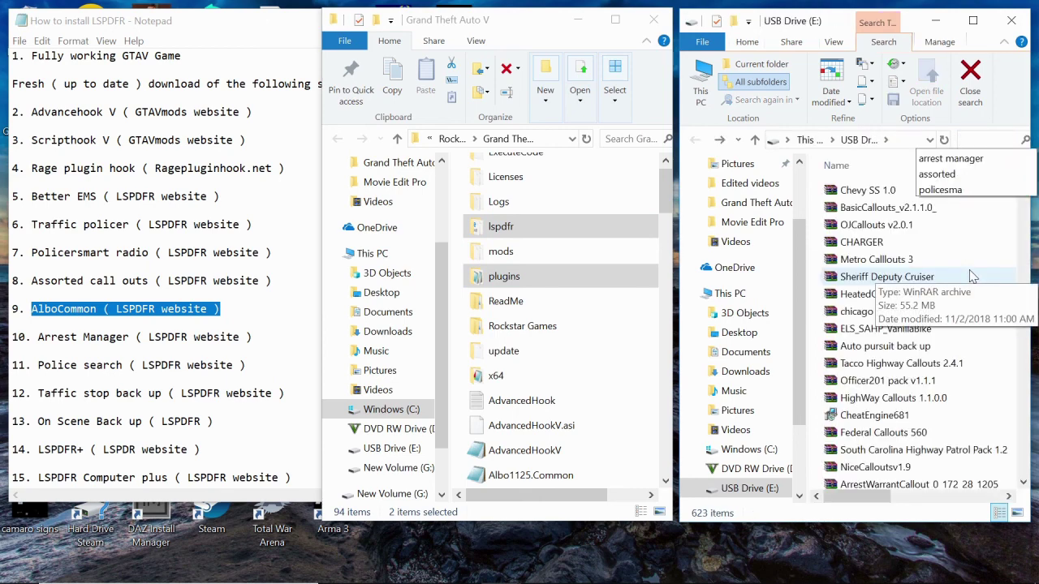
key("Escape")
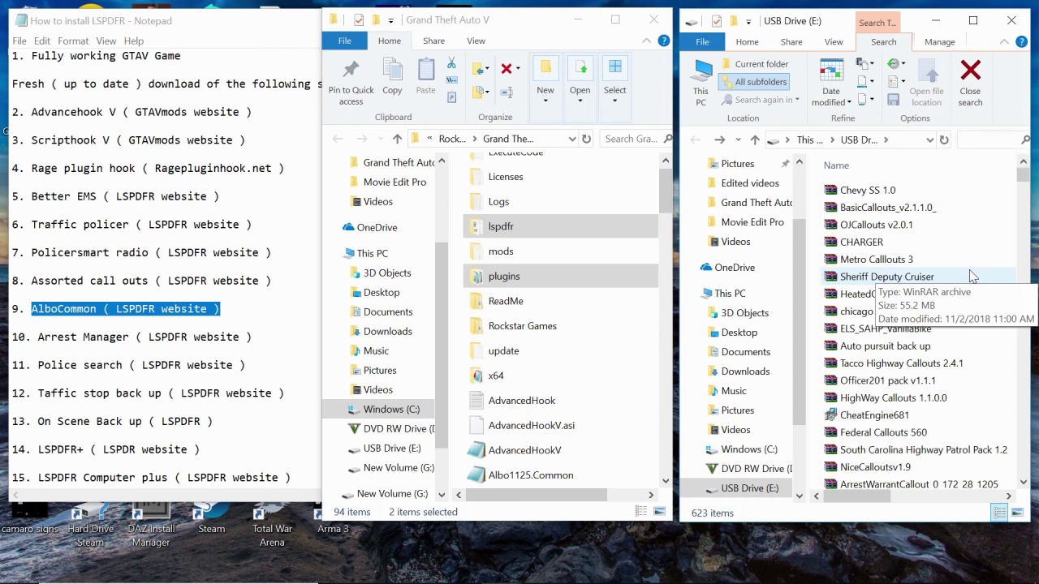
type("police")
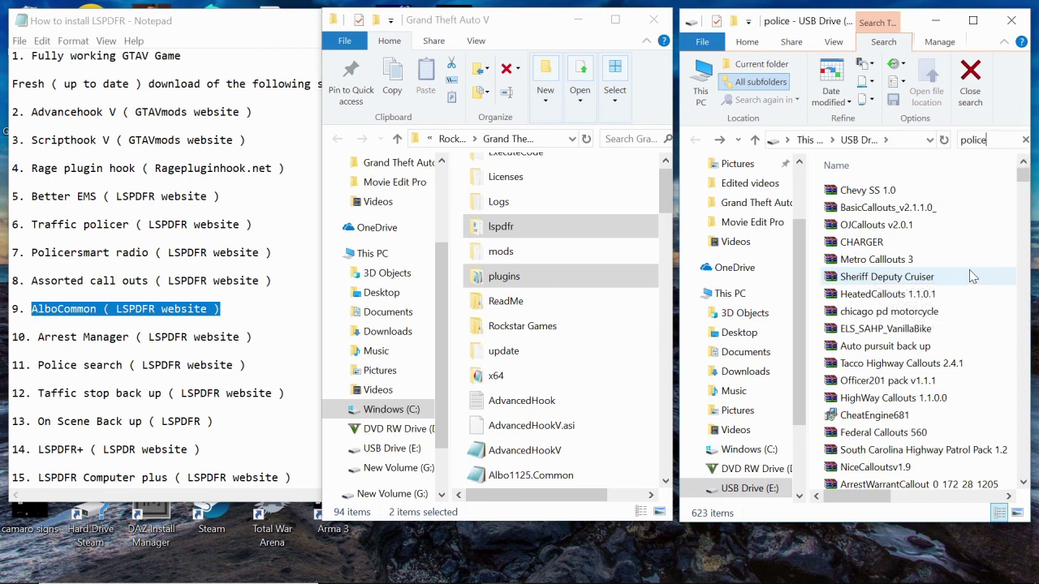
type("search")
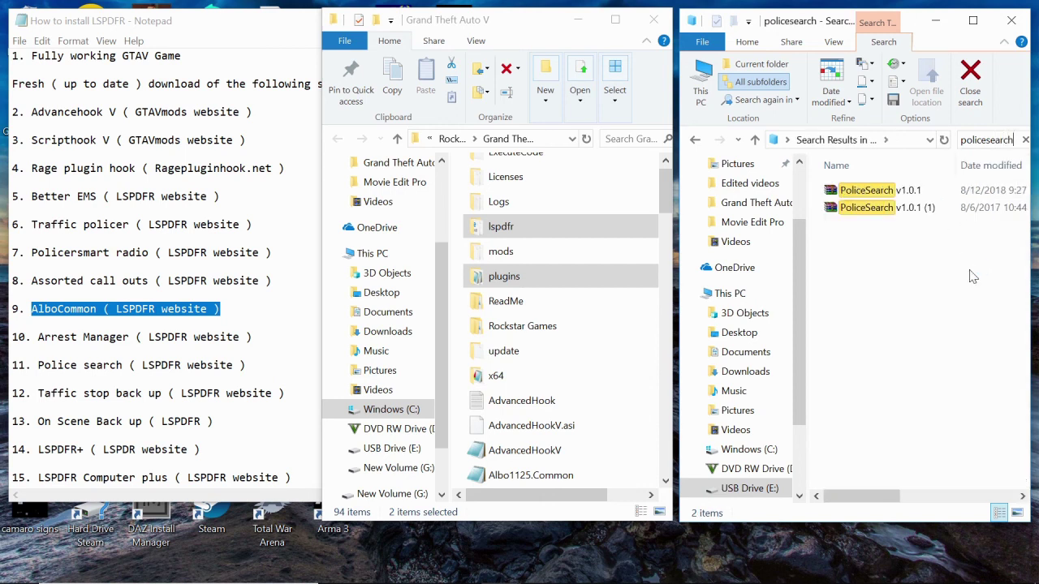
Step: Open the PoliceSearch v1.0.1 archive, dismiss the licence reminder and go into its PoliceSearch v1.0.1 folder
double_click(948, 195)
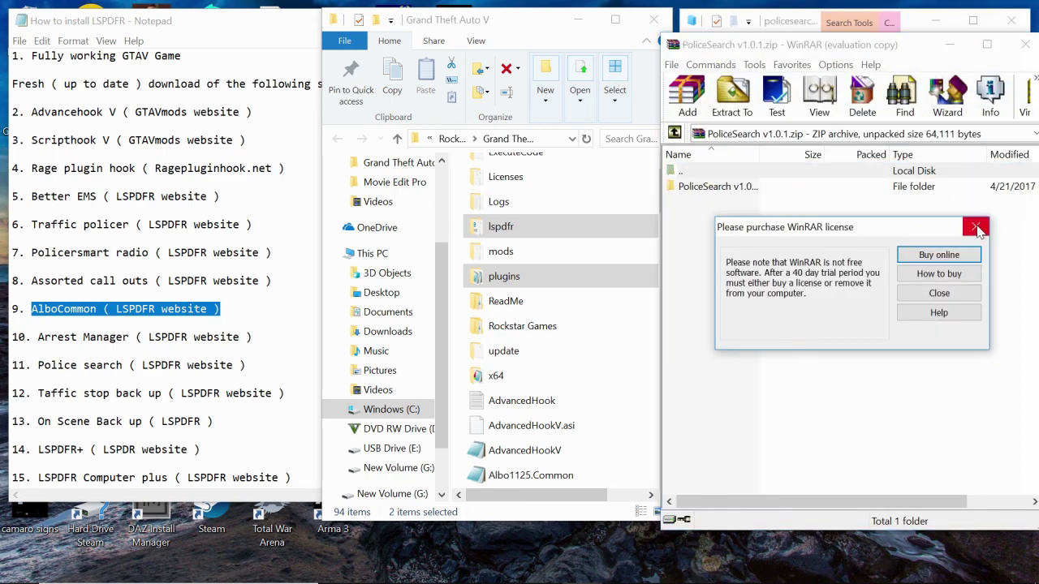
left_click(979, 220)
double_click(728, 190)
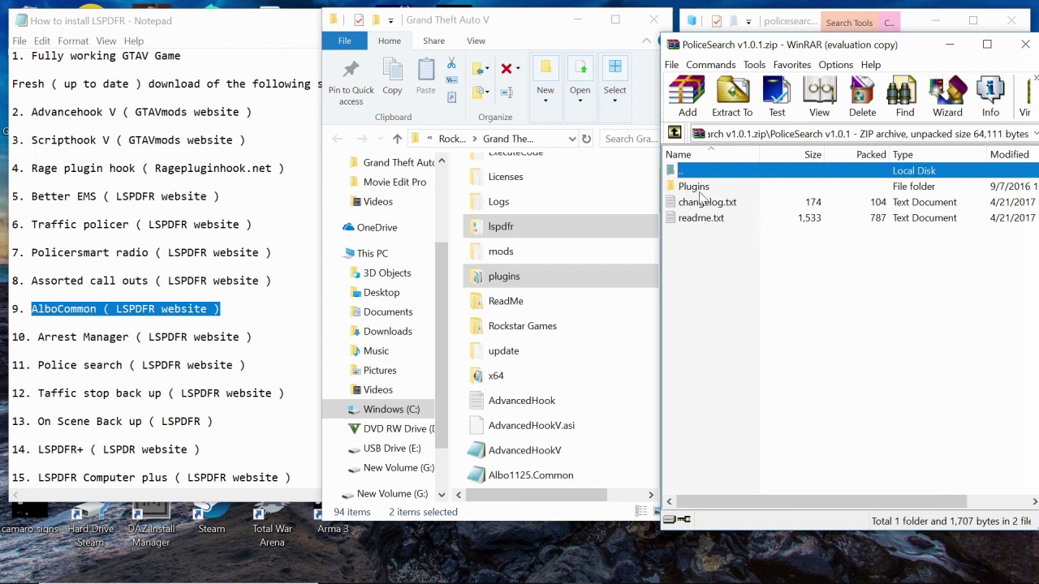
Step: Copy the Plugins folder from the PoliceSearch archive into the Grand Theft Auto V game folder and close the archive
left_click(710, 188)
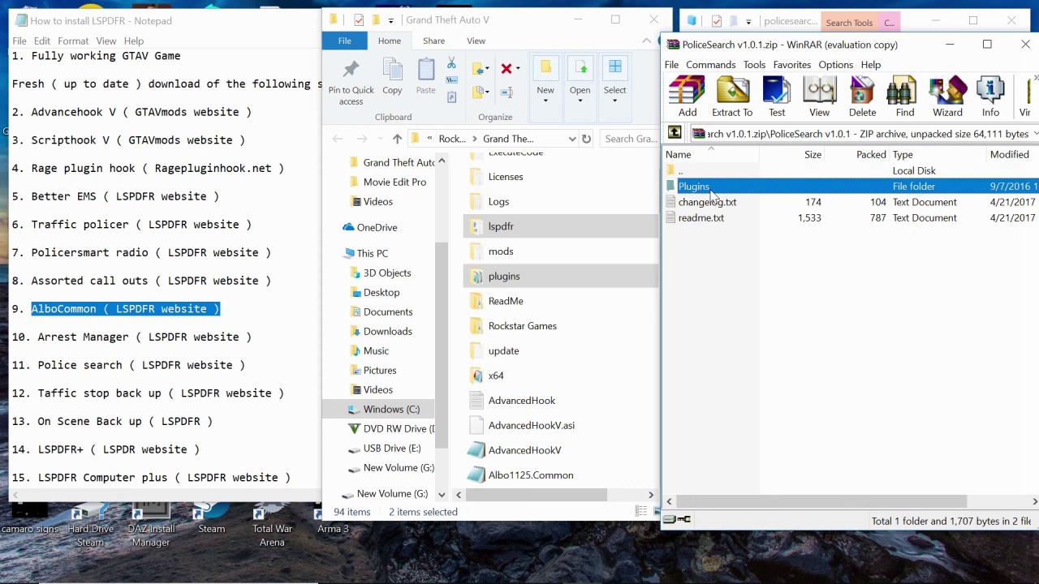
left_click_drag(709, 194, 624, 458)
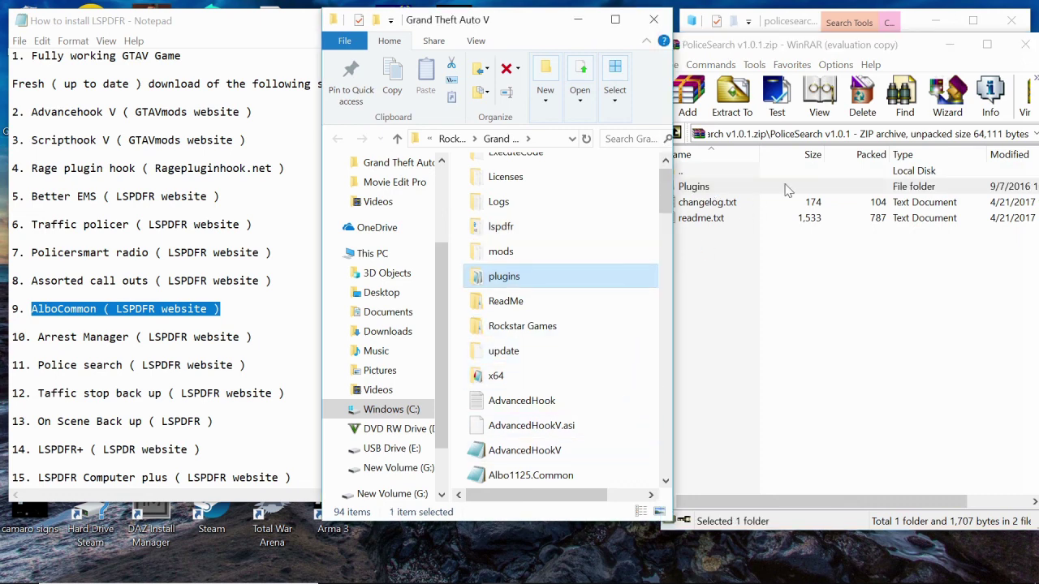
left_click(1011, 45)
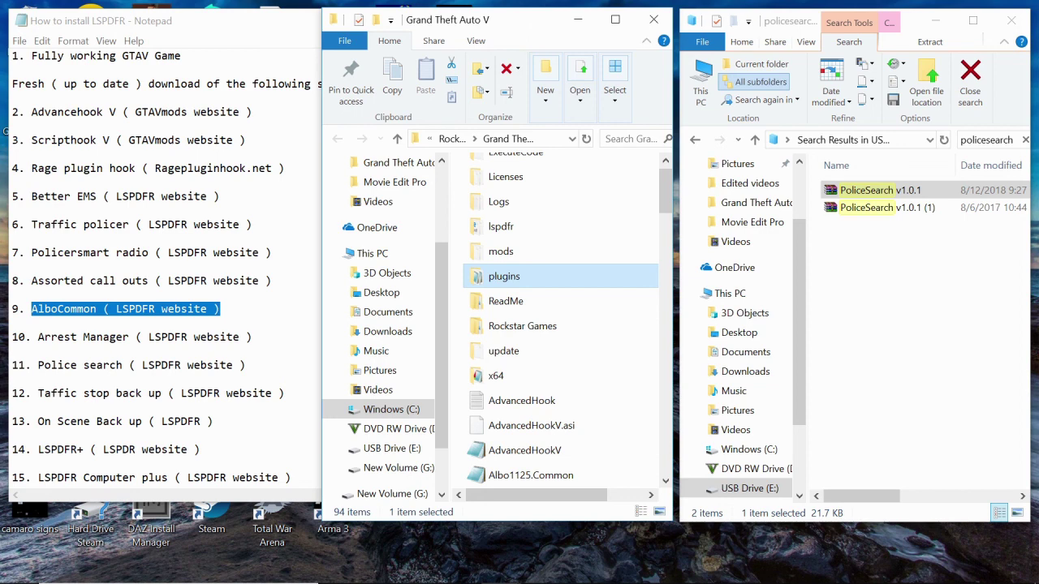
Step: Clear the previous search and search the USB drive for "traffic" to find the TrafficStopBackup archive
scroll(162, 268, "down", 1)
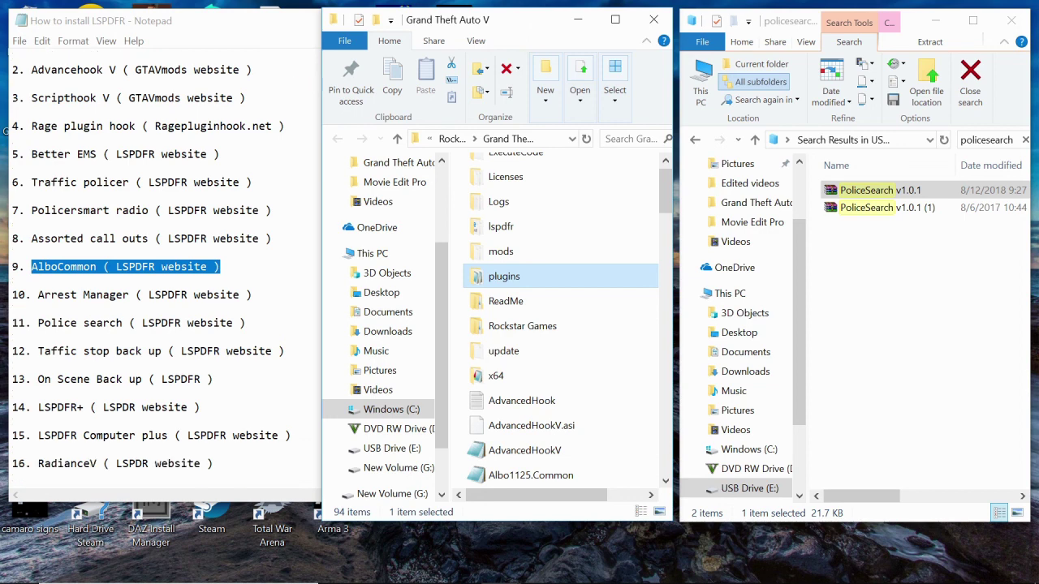
scroll(162, 268, "up", 1)
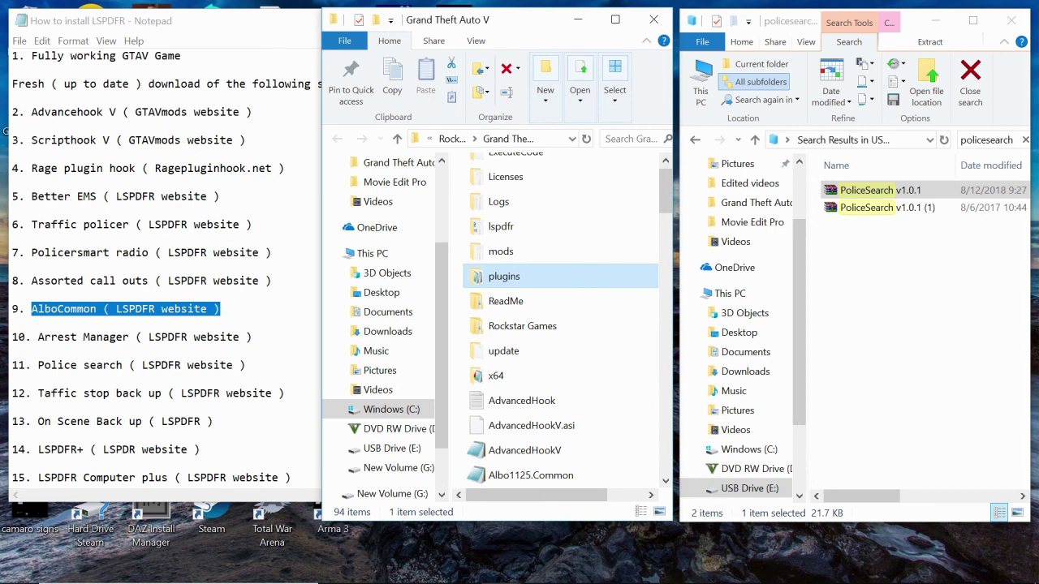
left_click(1020, 144)
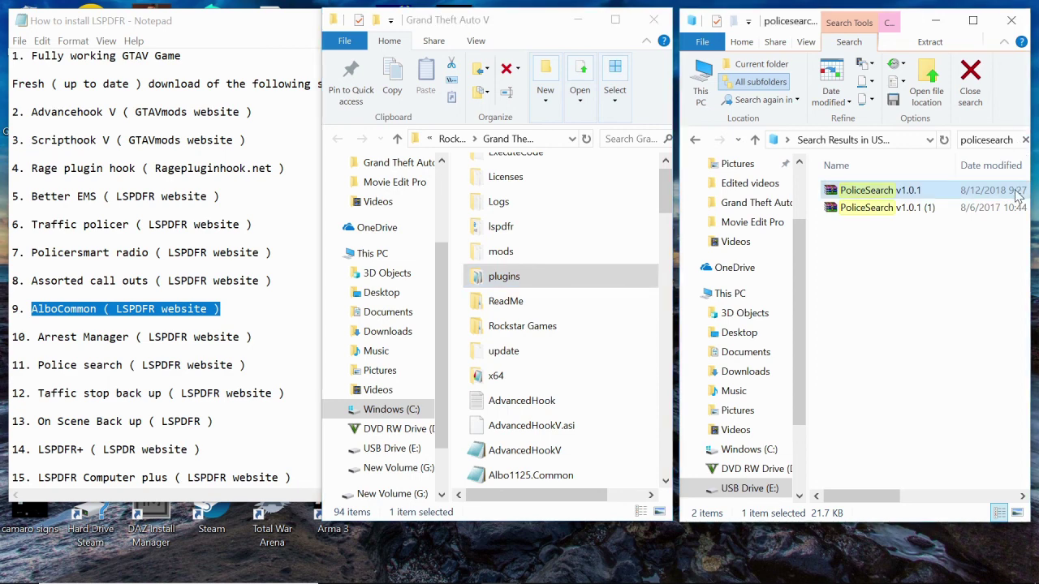
left_click(990, 139)
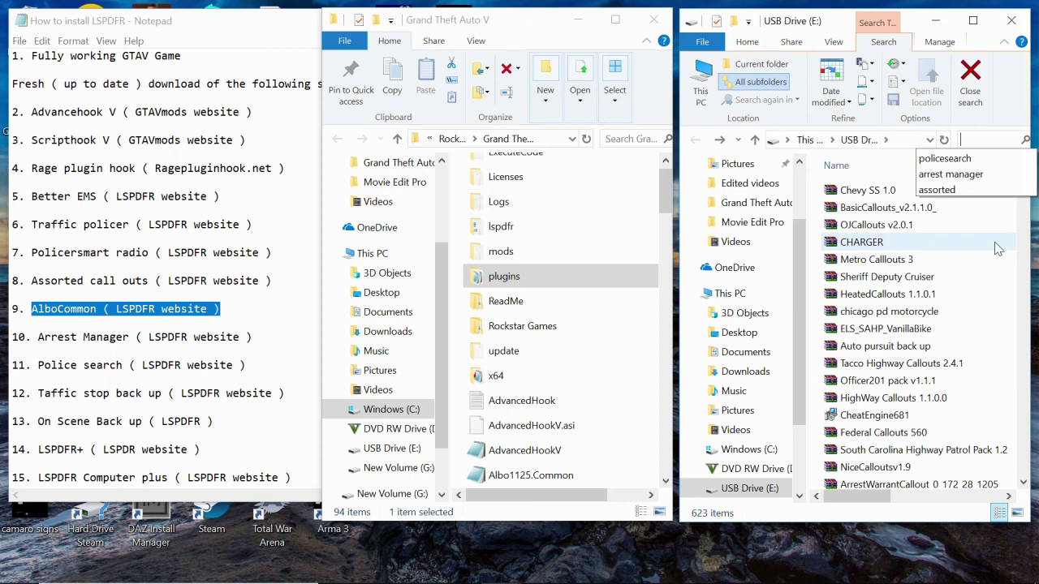
type("traffice")
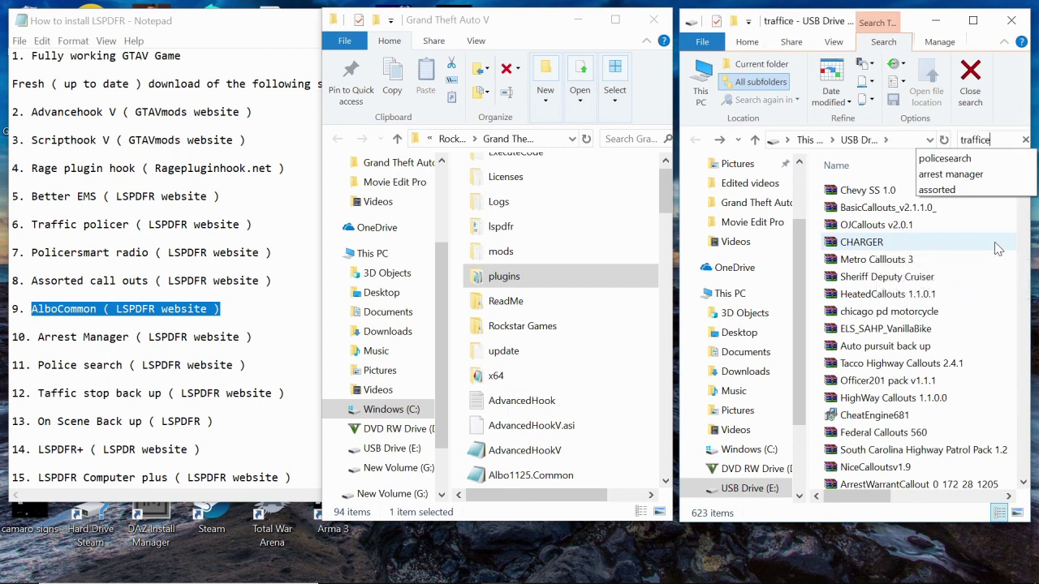
key("Return")
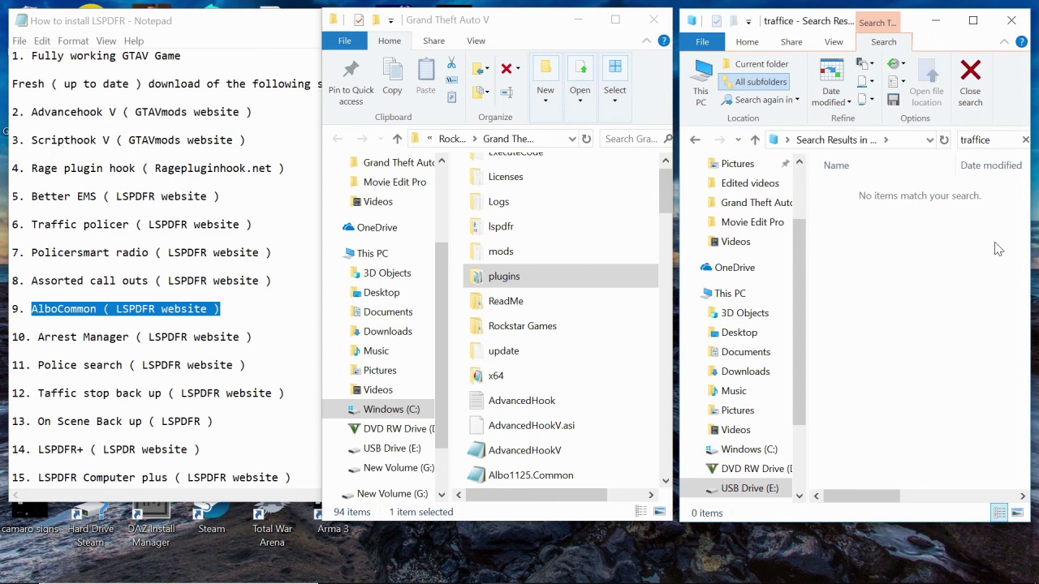
key("BackSpace")
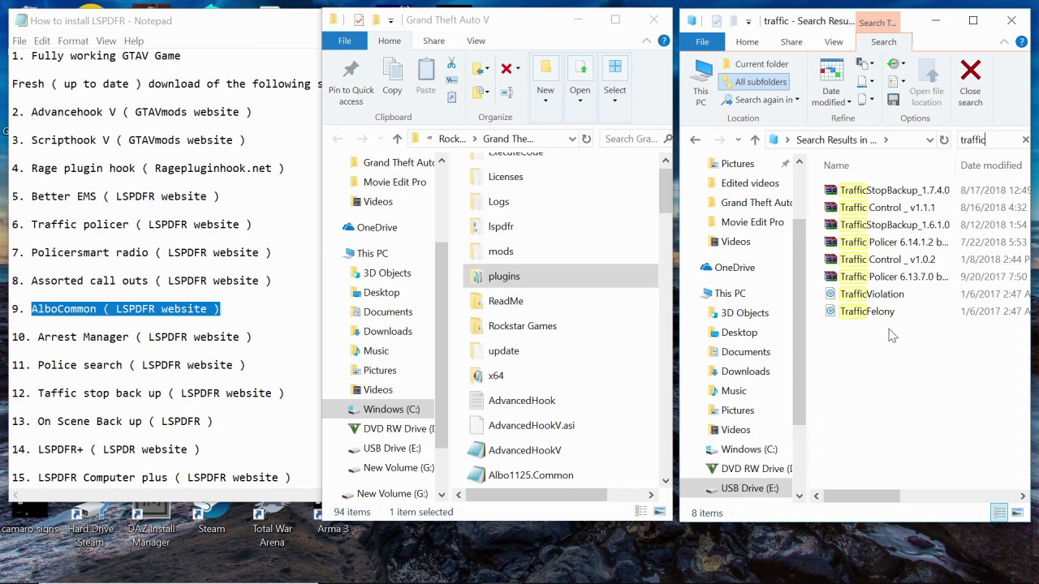
Step: Copy the Plugins folder from the TrafficStopBackup_1.7.4.0 archive's TrafficStopBackup folder into the Grand Theft Auto V game folder and close the archive
double_click(897, 232)
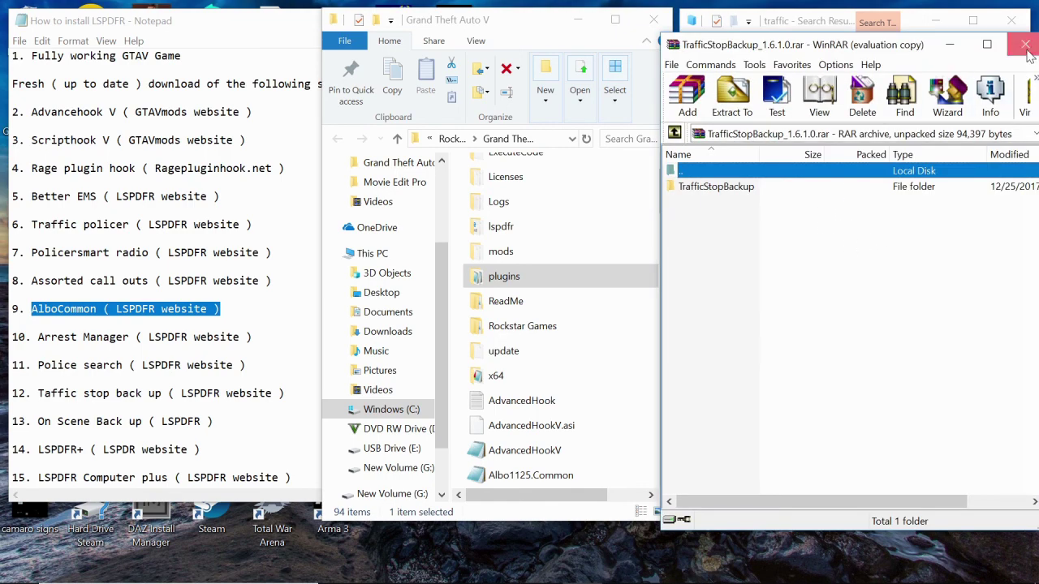
left_click(1025, 43)
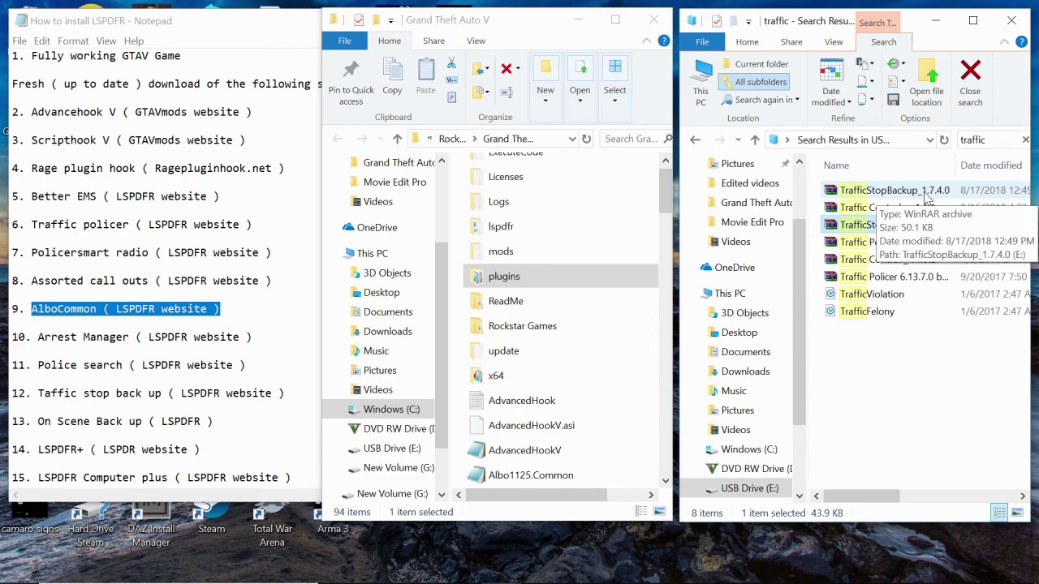
double_click(925, 195)
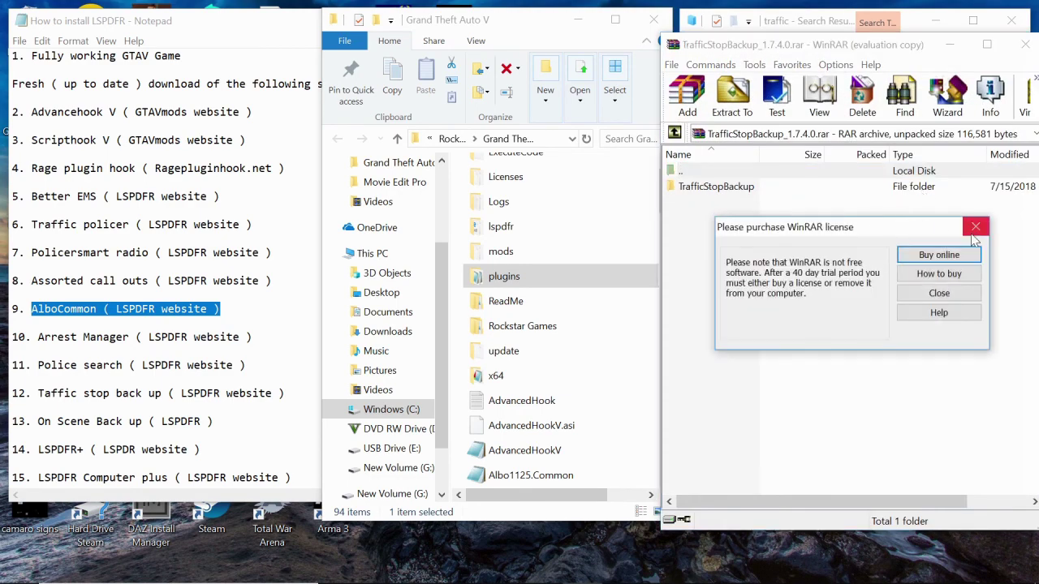
left_click(974, 227)
double_click(755, 188)
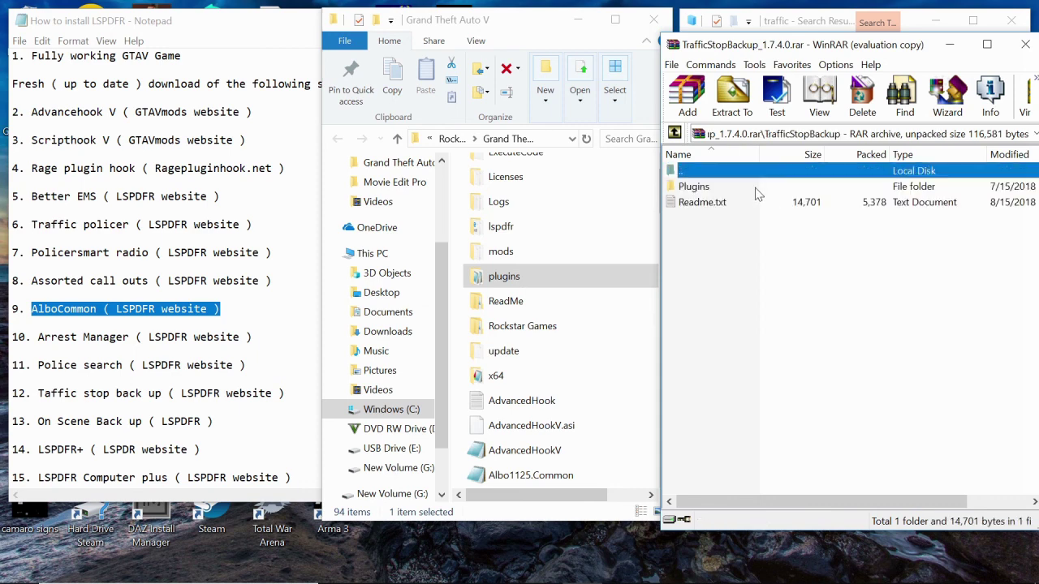
left_click_drag(706, 187, 610, 457)
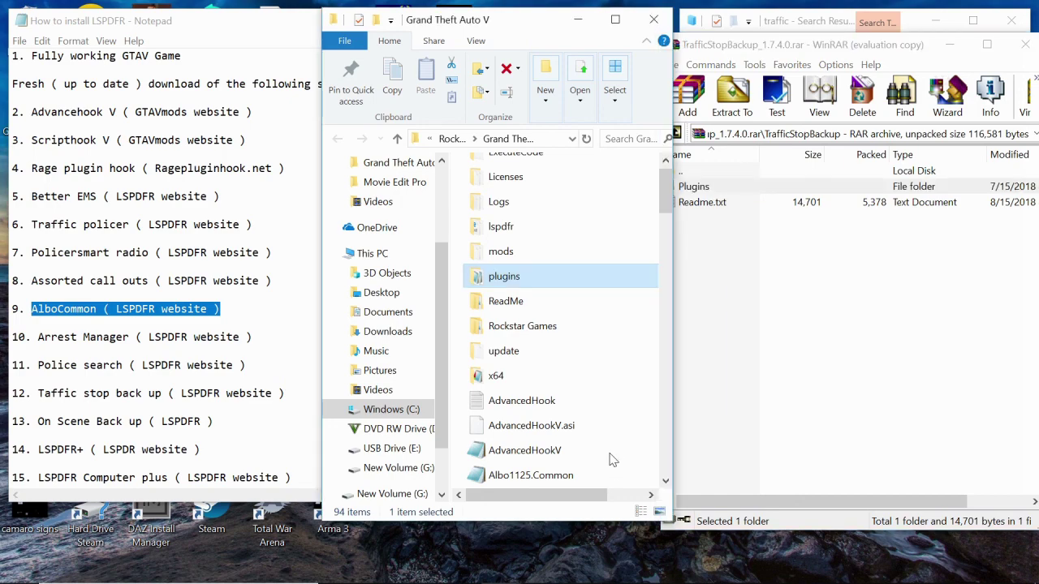
left_click(1027, 47)
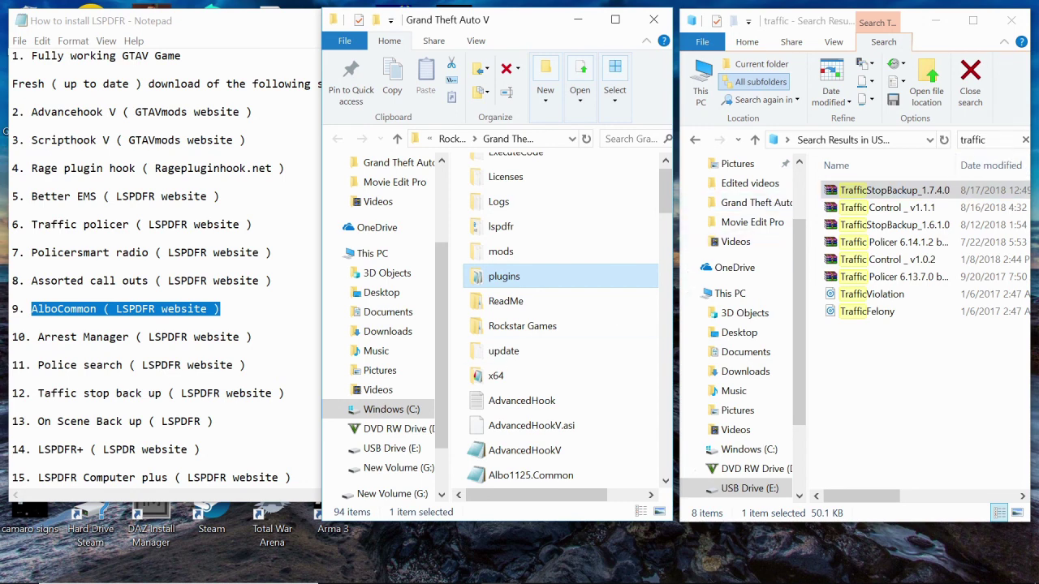
Step: Replace the previous search on the USB drive with "on" to find the OnSceneBackup archive
left_click(990, 140)
key("BackSpace")
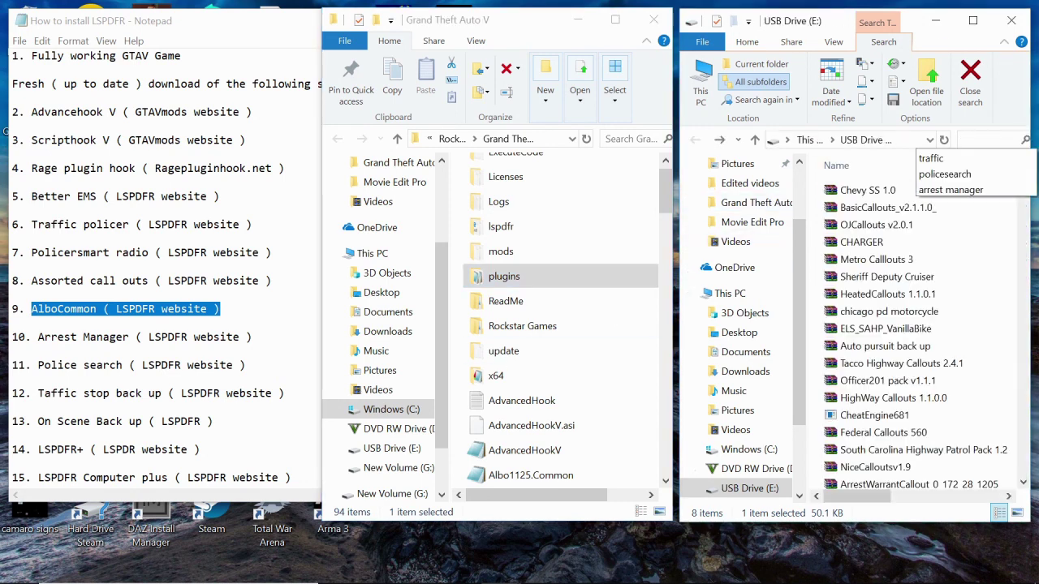
type("on scene")
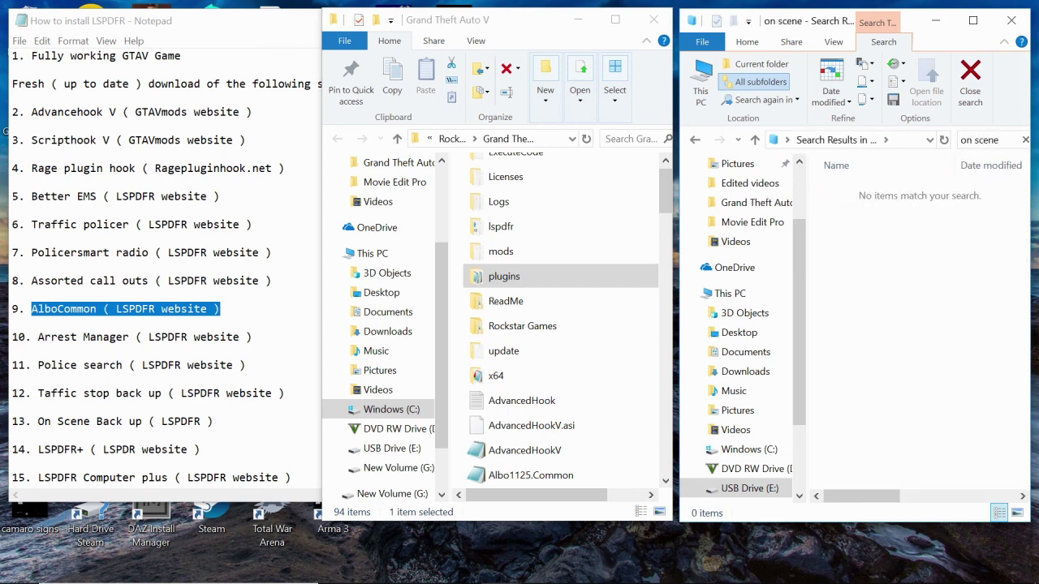
key("BackSpace")
key("BackSpace")
key("BackSpace")
key("BackSpace")
key("BackSpace")
key("BackSpace")
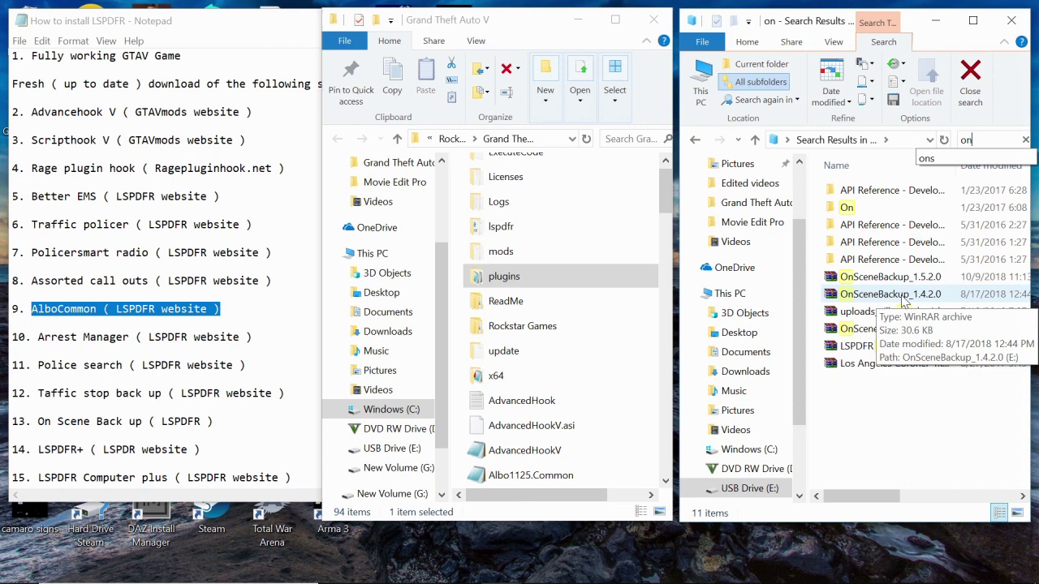
Step: Open the OnSceneBackup_1.5.2.0 archive, dismiss the licence notice and go into its OnSceneBackup folder
left_click(941, 280)
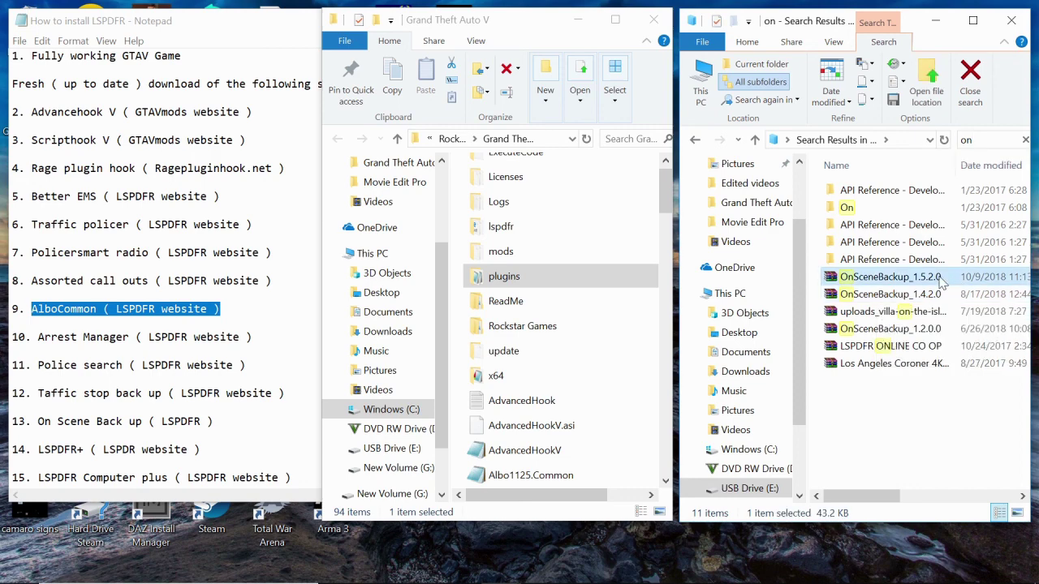
double_click(941, 280)
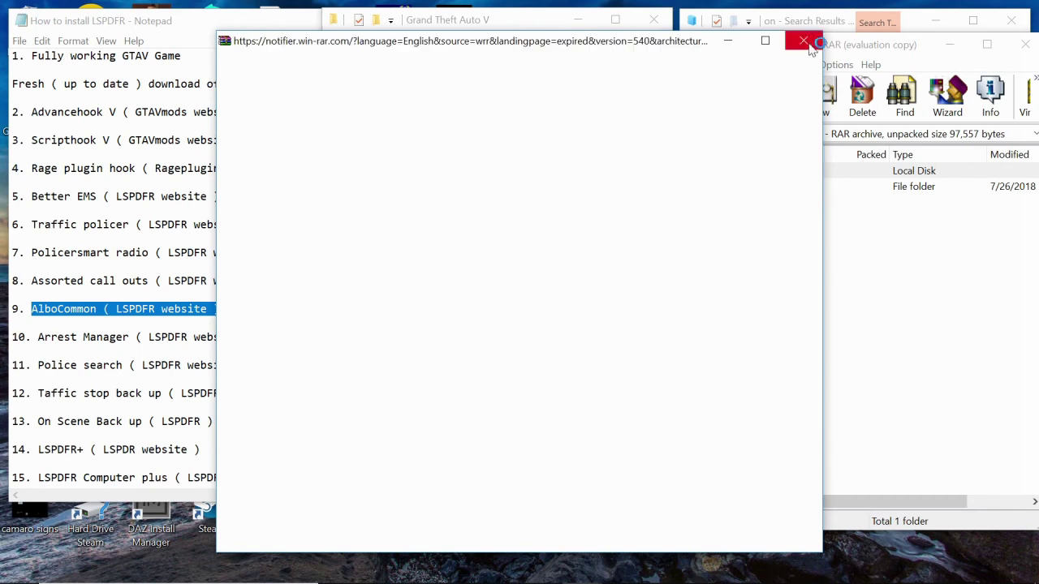
left_click(803, 42)
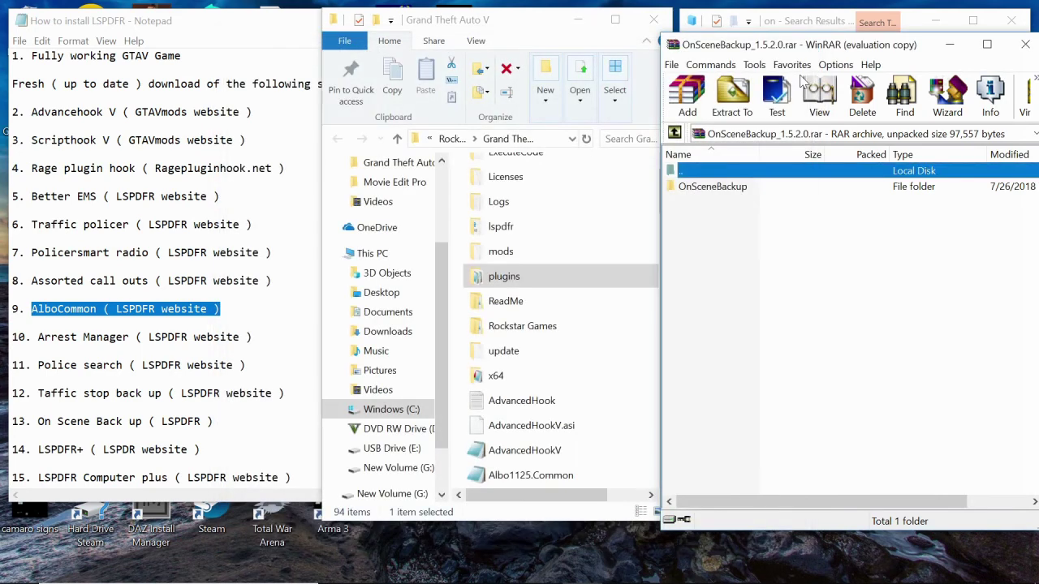
double_click(727, 191)
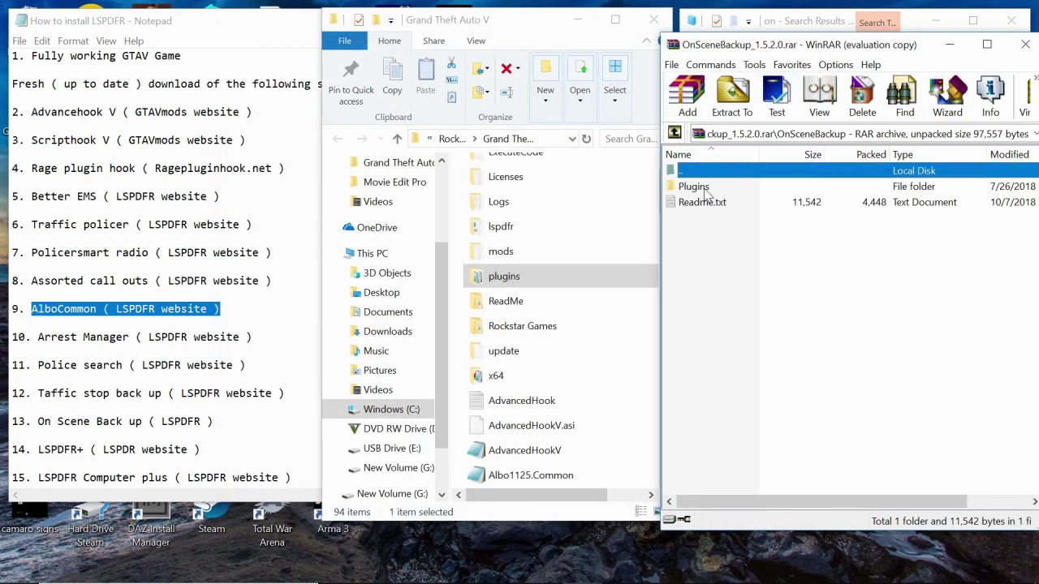
Step: Copy the Plugins folder from the OnSceneBackup archive into the Grand Theft Auto V game folder and close the archive
left_click(703, 191)
left_click_drag(703, 191, 587, 469)
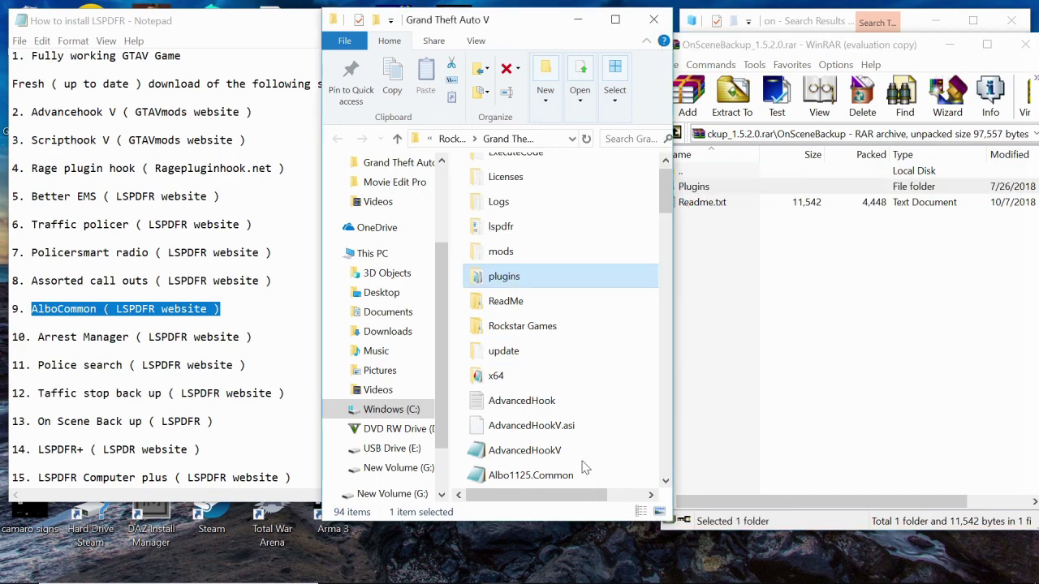
left_click(1019, 49)
left_click(1019, 49)
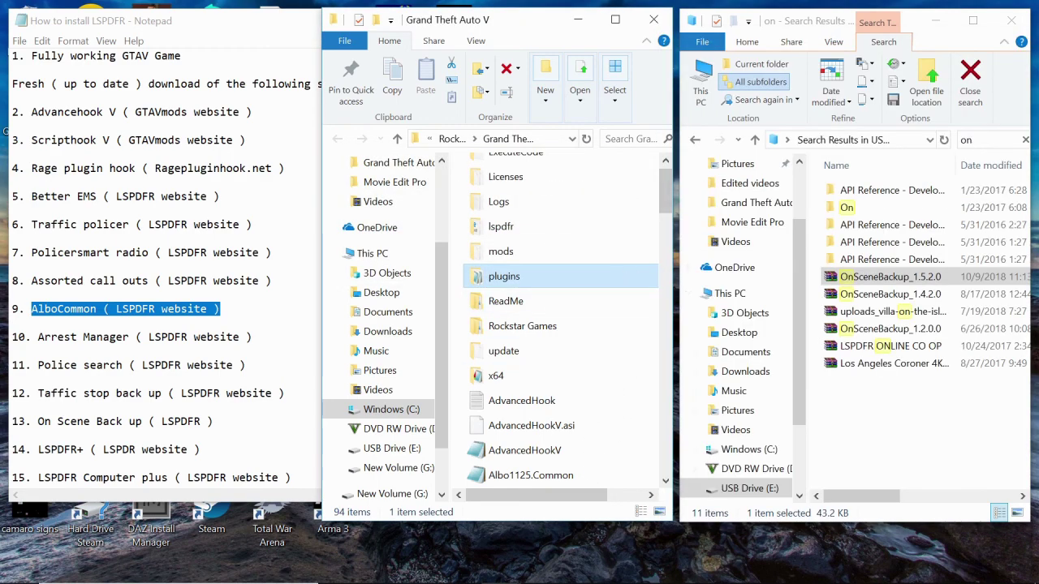
Step: Clear the previous search, search the USB drive for "lspdfr" and look through the results for the LSPDFR+ archive
scroll(163, 268, "down", 1)
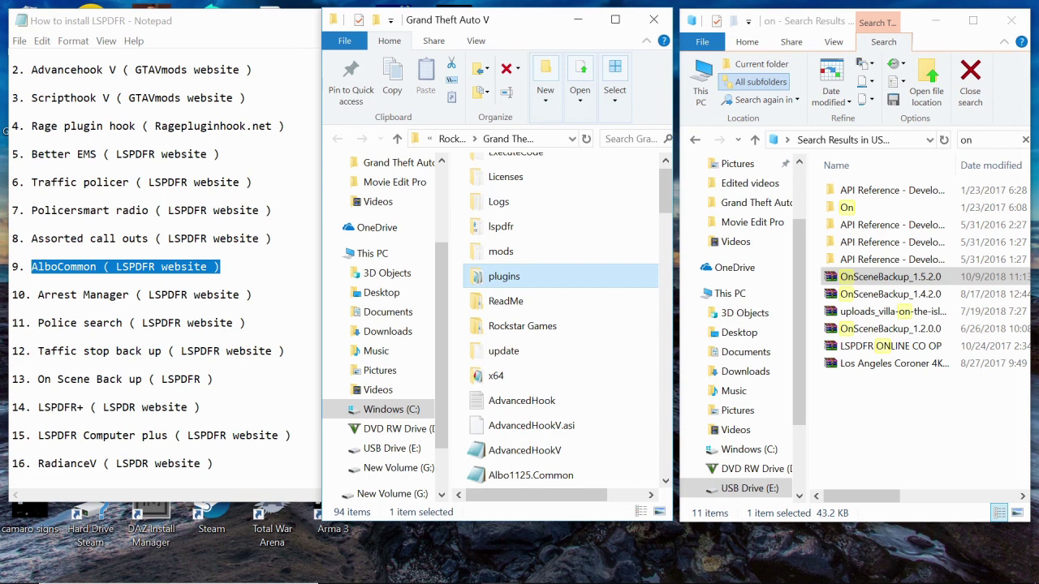
left_click(970, 139)
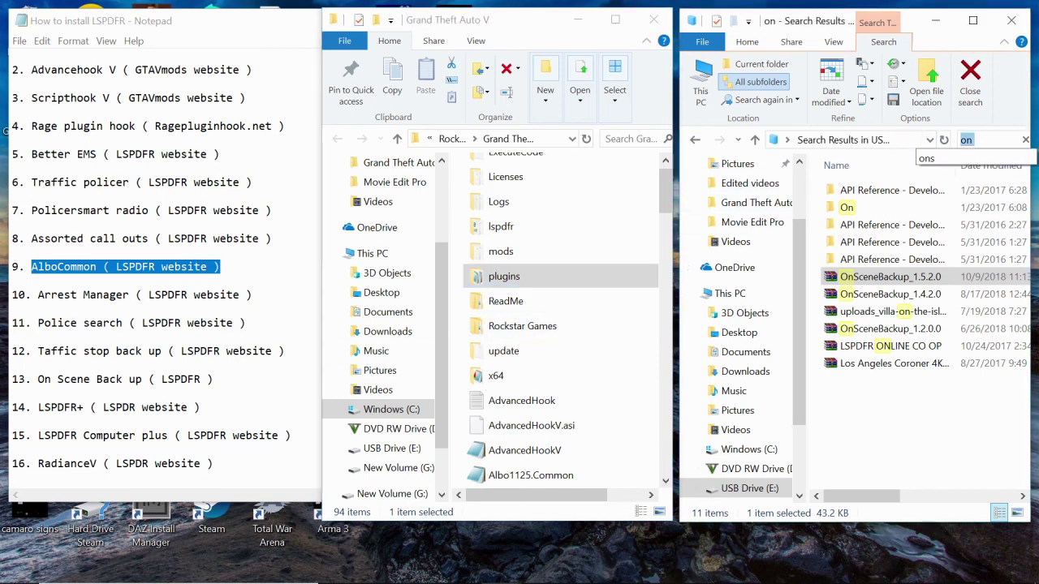
key("BackSpace")
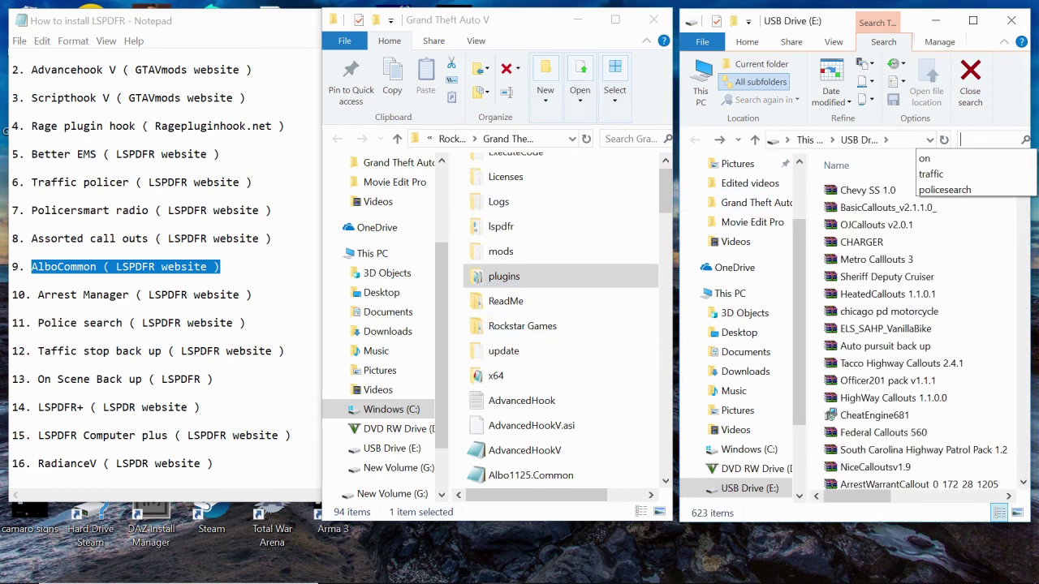
type("lspdfr")
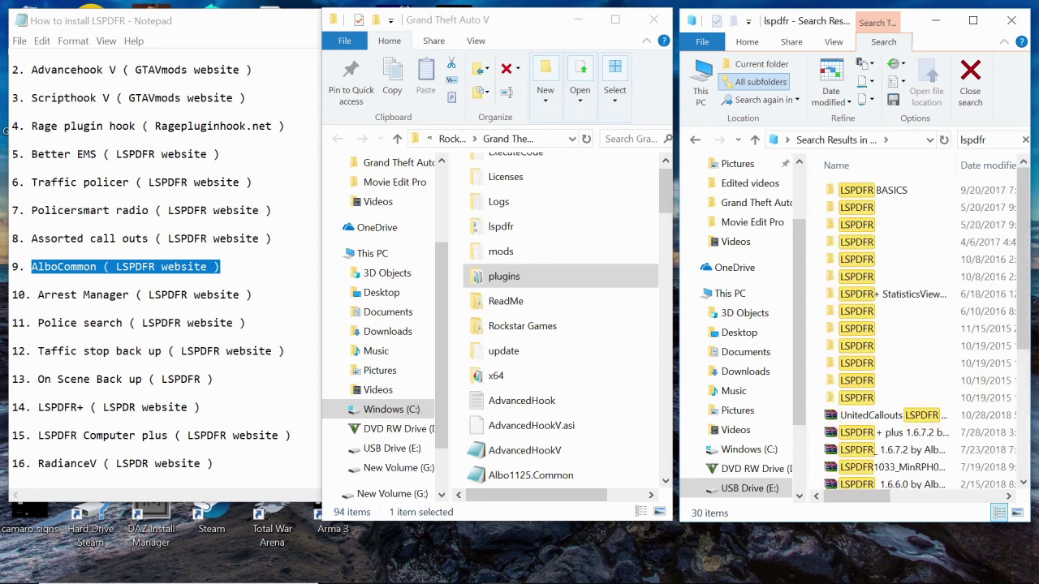
scroll(901, 317, "down", 2)
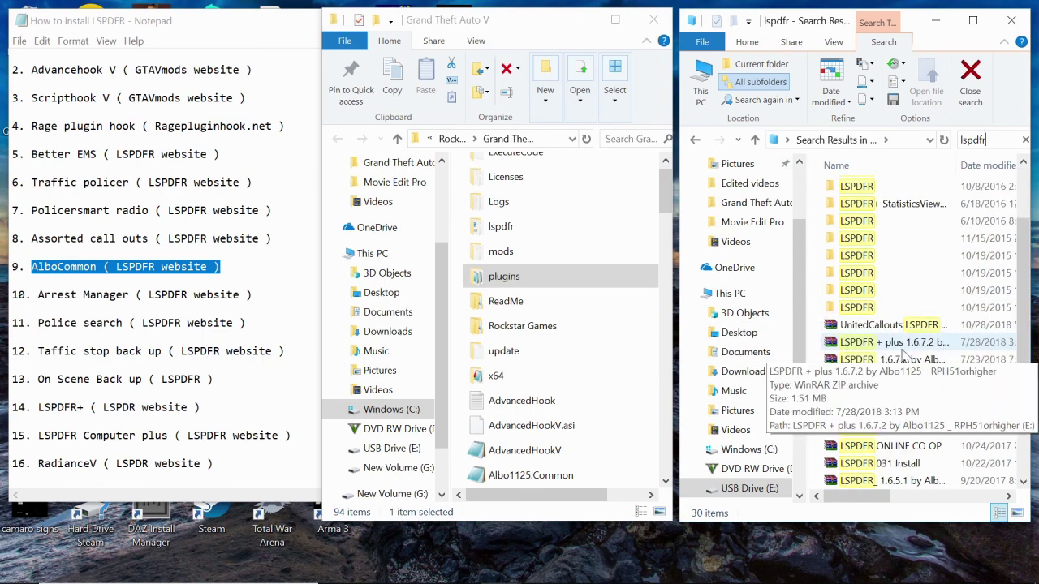
Step: Copy the Plugins folder from the LSPDFR + plus 1.6.7.2 archive's Grand Theft Auto V folder into the game directory, then close the archive
double_click(901, 347)
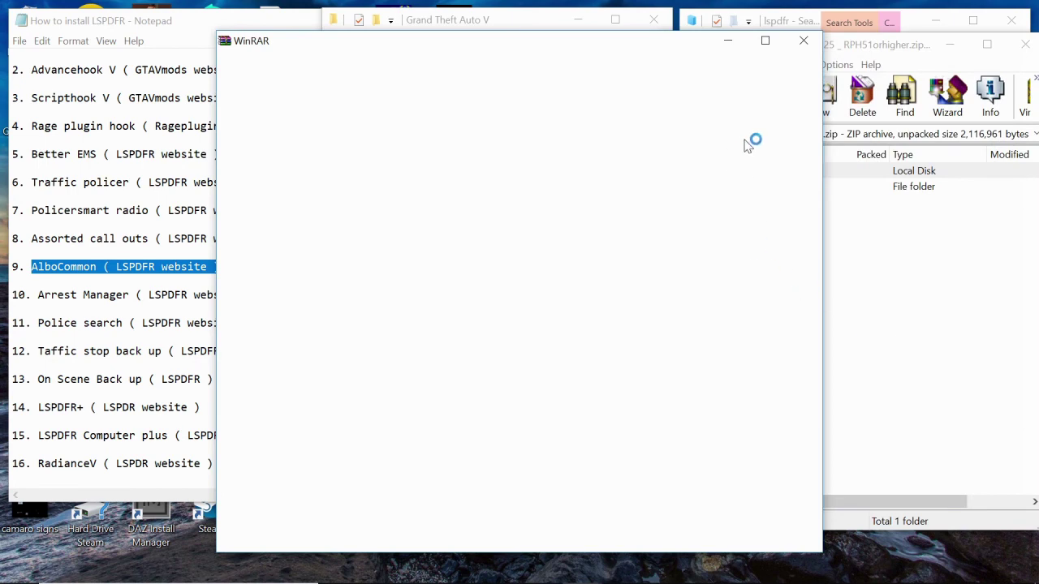
left_click(804, 40)
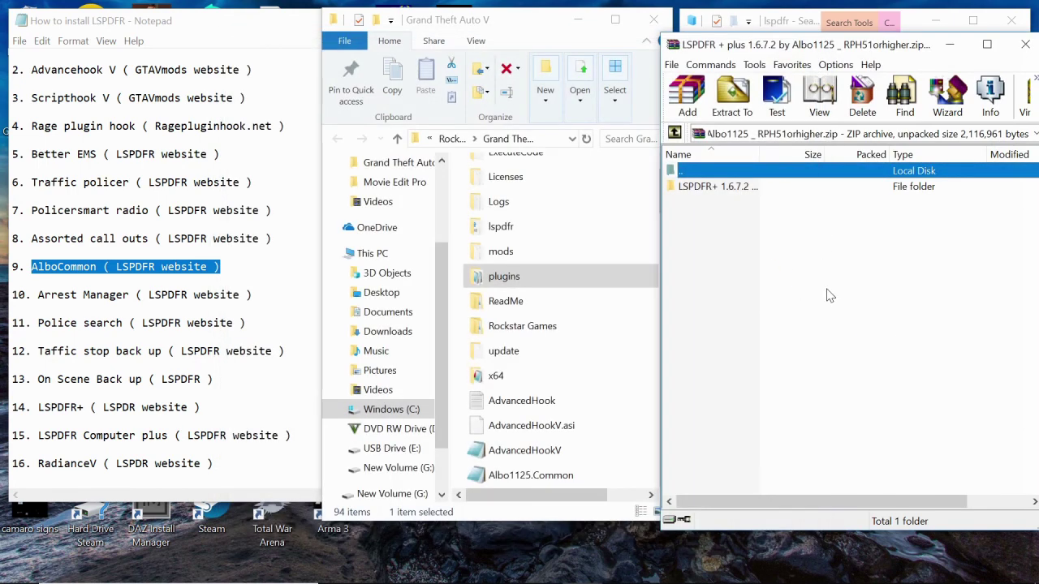
double_click(745, 191)
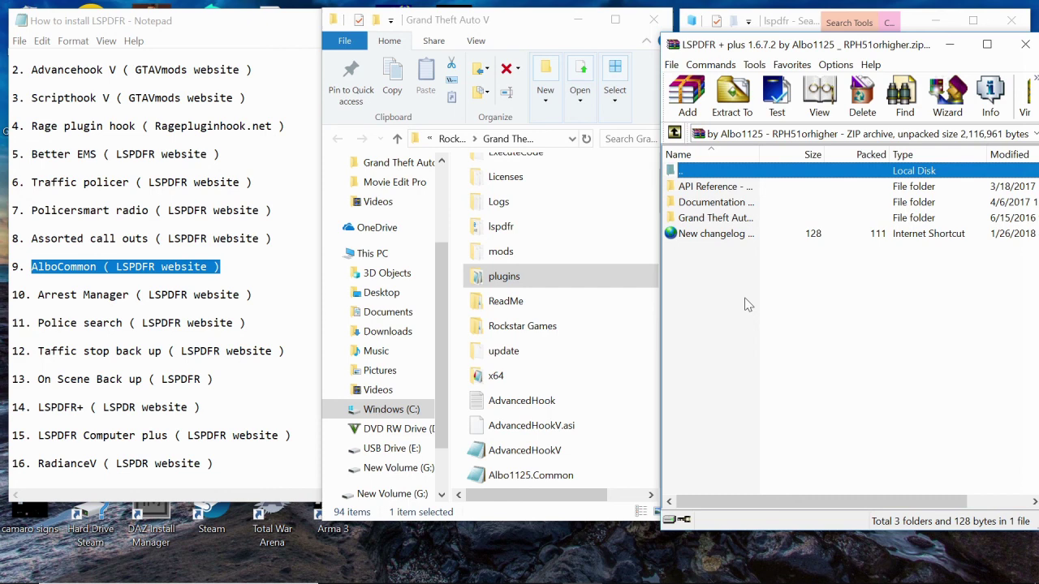
double_click(741, 219)
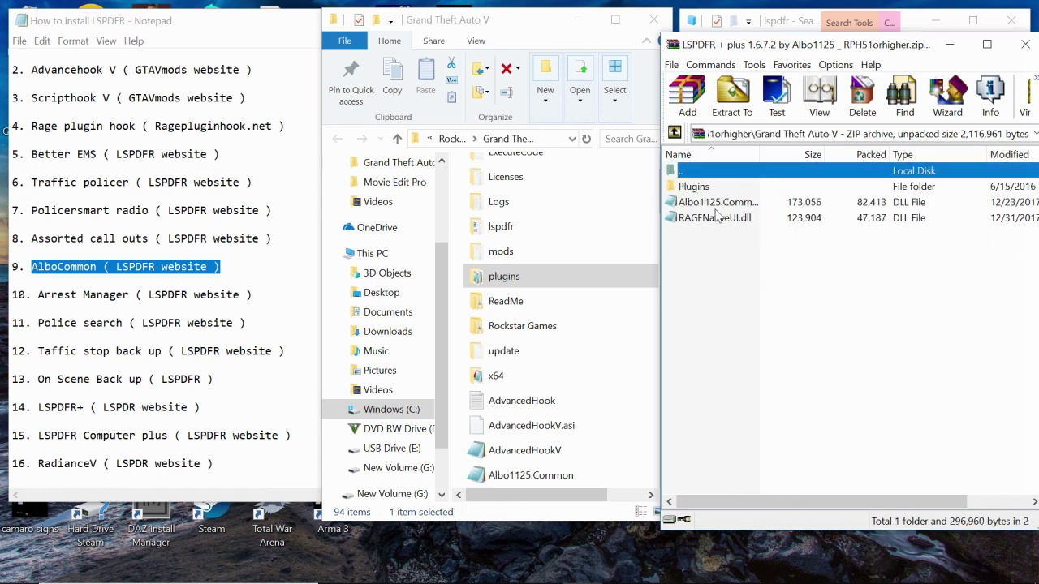
left_click_drag(704, 189, 598, 456)
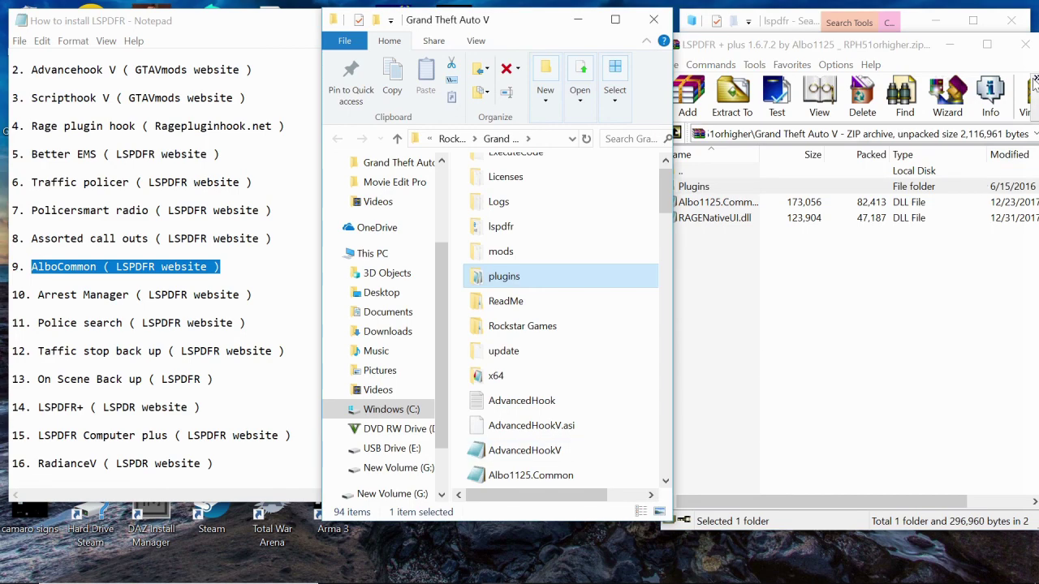
left_click(1024, 44)
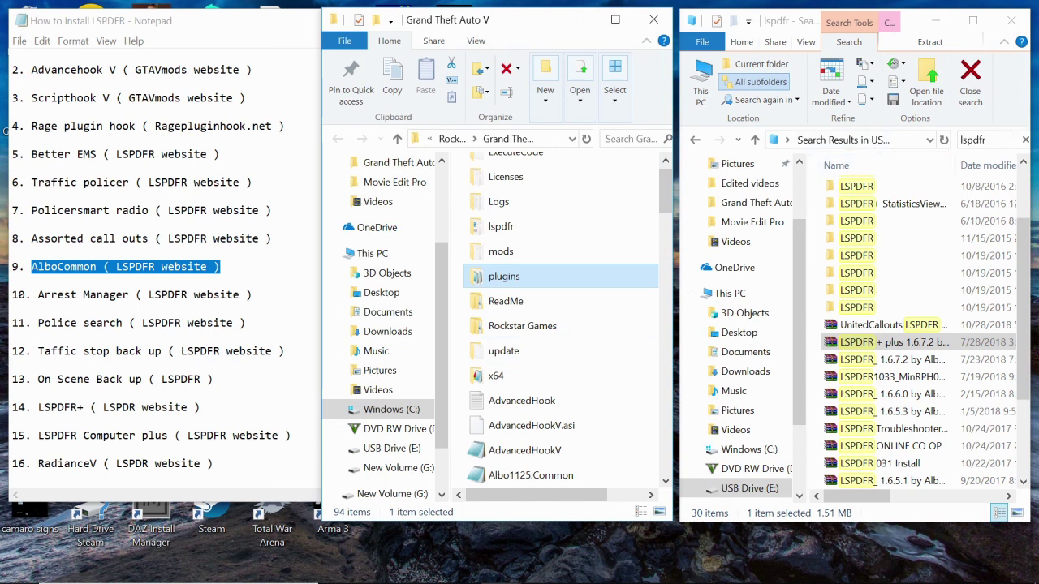
key("alt+Tab")
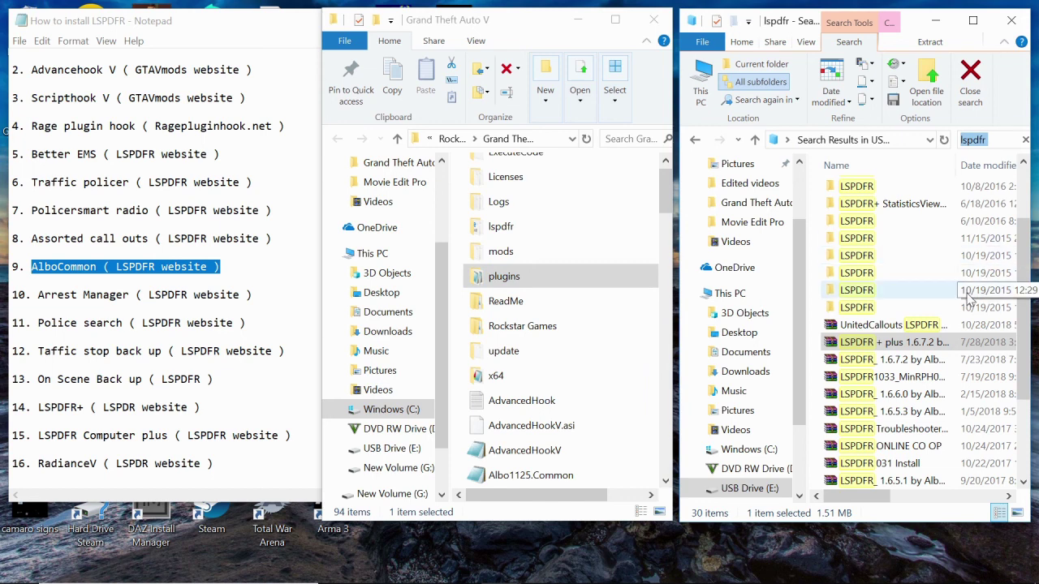
key("End")
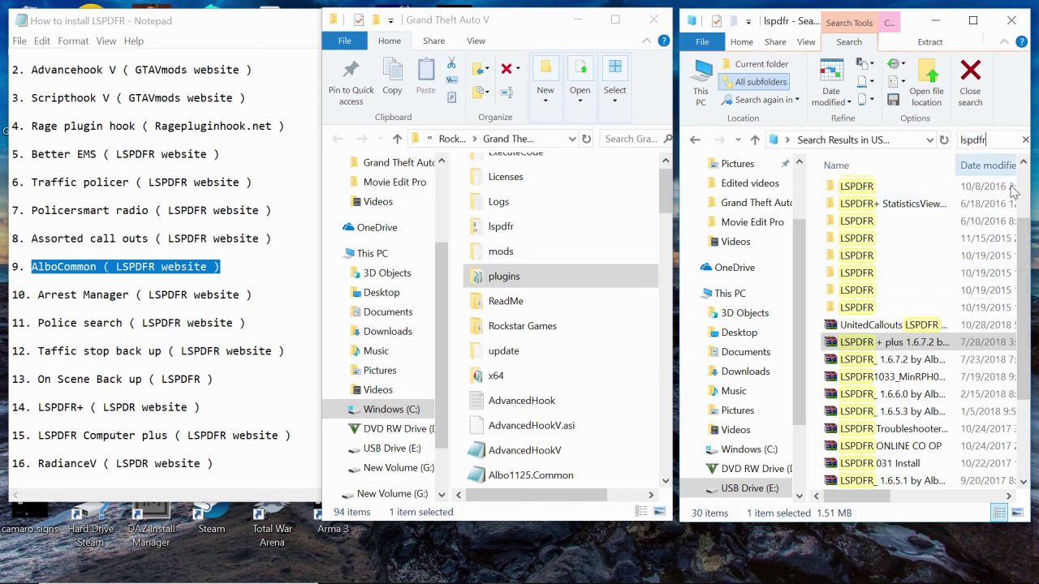
type("com")
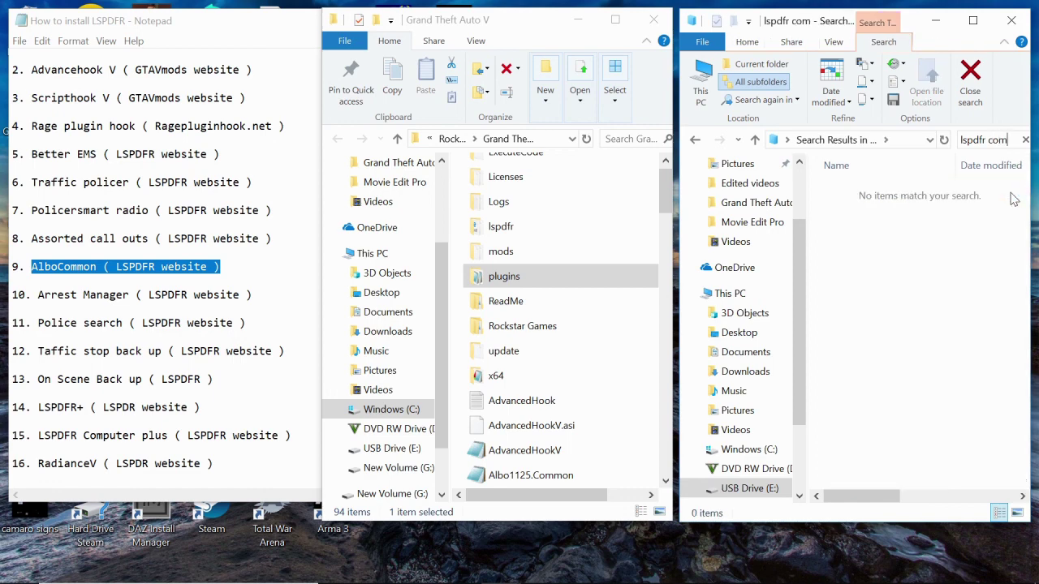
key("BackSpace")
key("BackSpace")
key("BackSpace")
key("BackSpace")
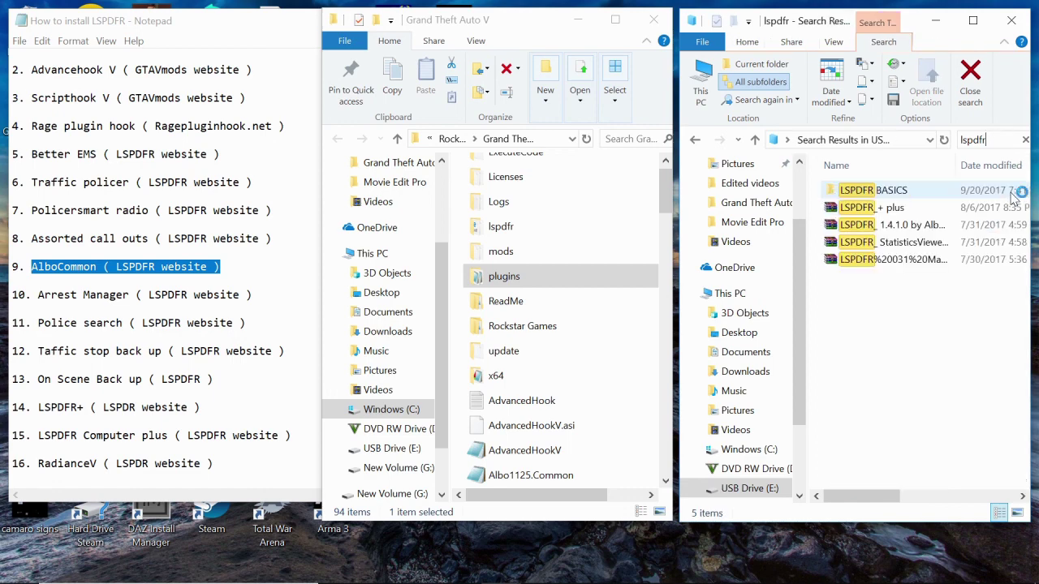
Step: Replace the USB drive search term with "computer" to find the Computer Plus archives
key("BackSpace")
key("BackSpace")
key("BackSpace")
key("BackSpace")
key("BackSpace")
key("BackSpace")
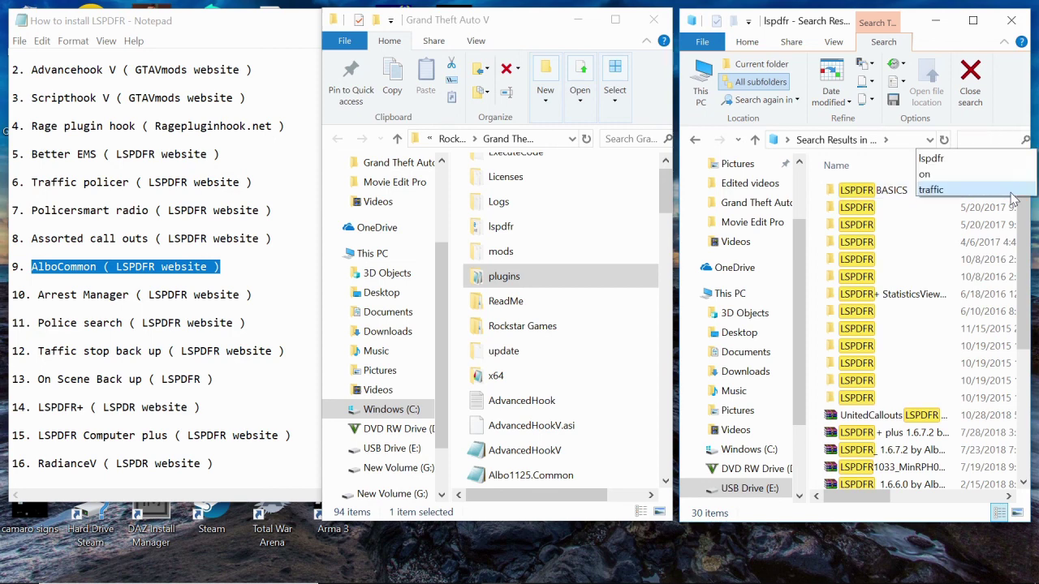
type("comp")
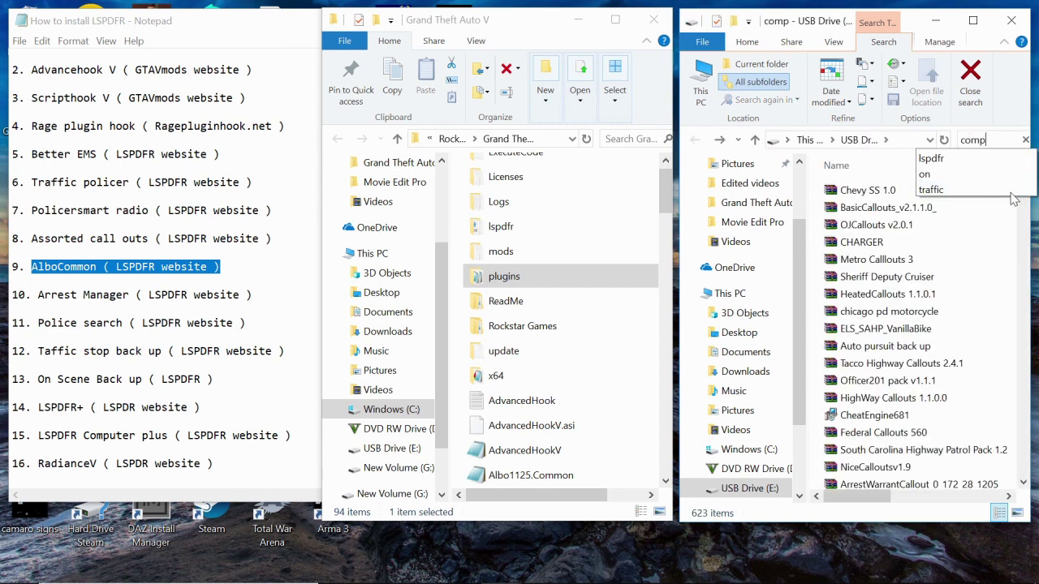
type("uter")
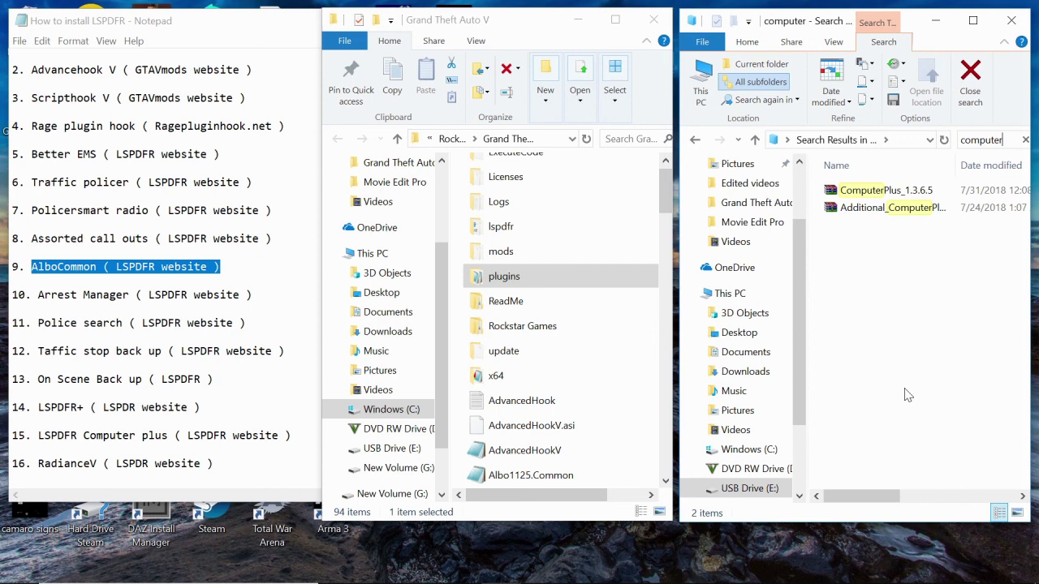
Step: Copy the Plugins folder from the ComputerPlus_1.3.6.5 archive's GTA V Main Folder into the Grand Theft Auto V directory and close the archive
left_click(899, 190)
double_click(898, 190)
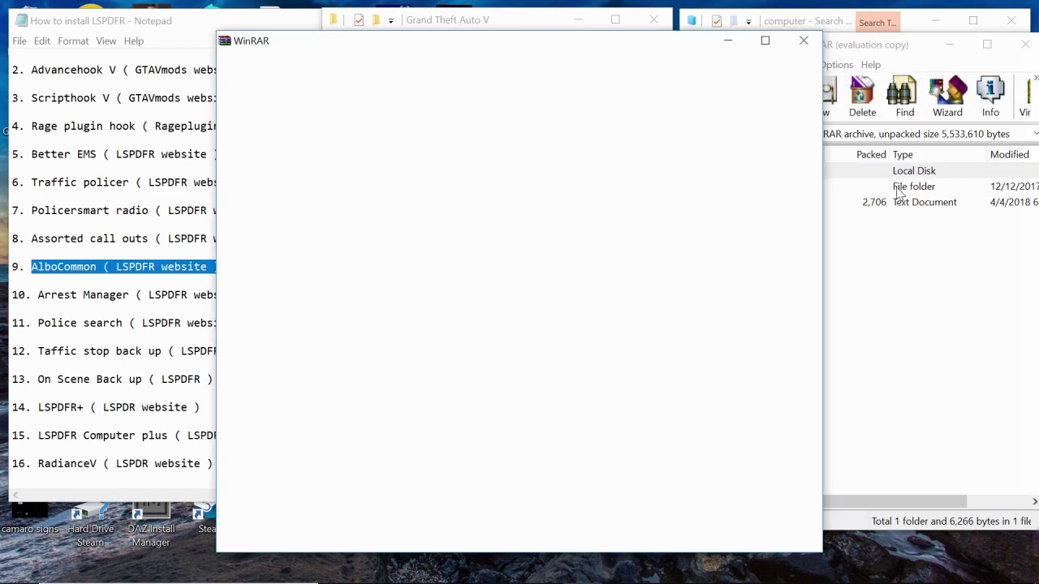
left_click(799, 47)
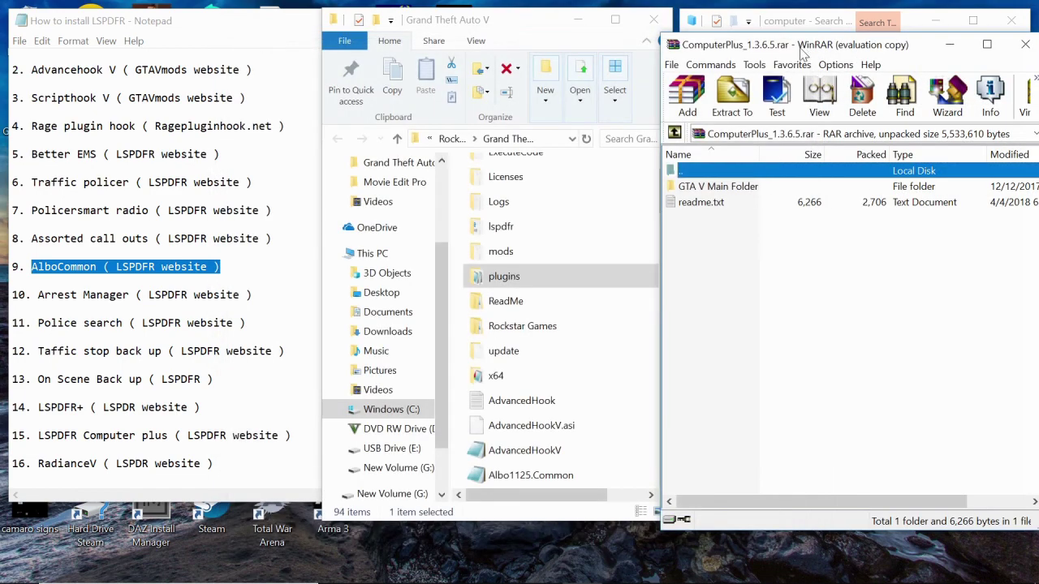
double_click(744, 190)
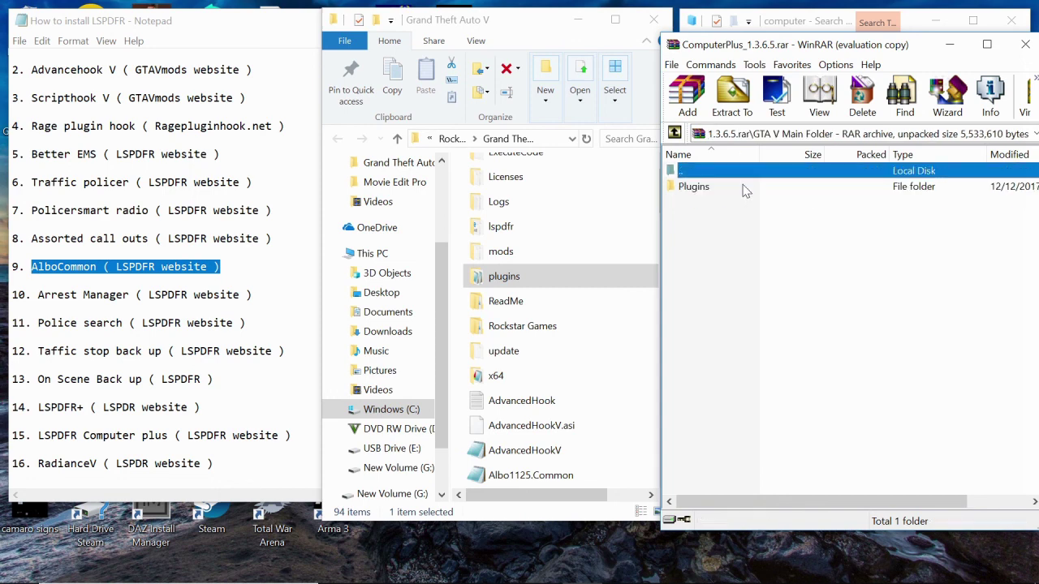
left_click(701, 192)
left_click_drag(701, 193, 616, 460)
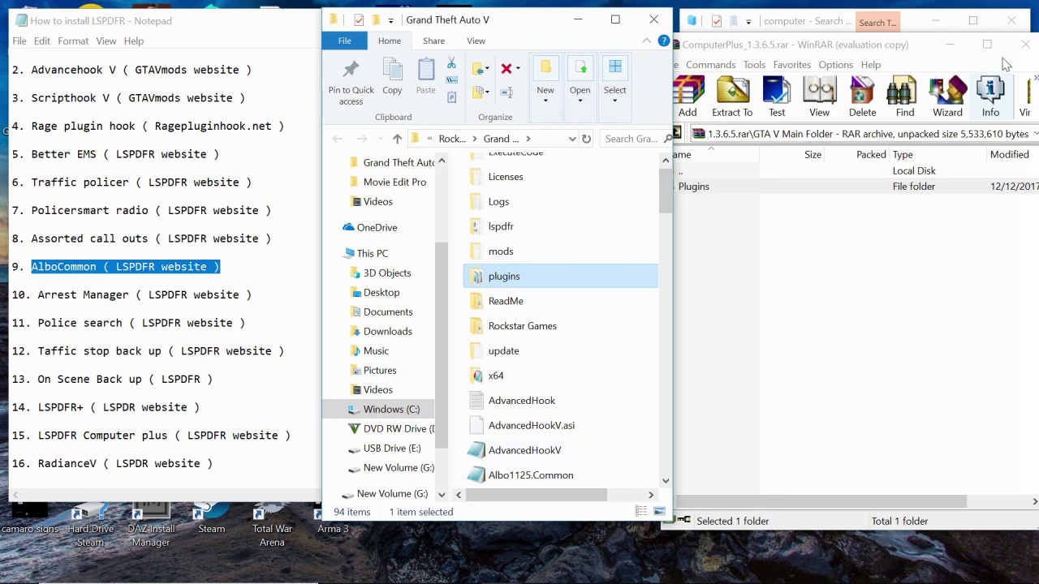
left_click(1029, 47)
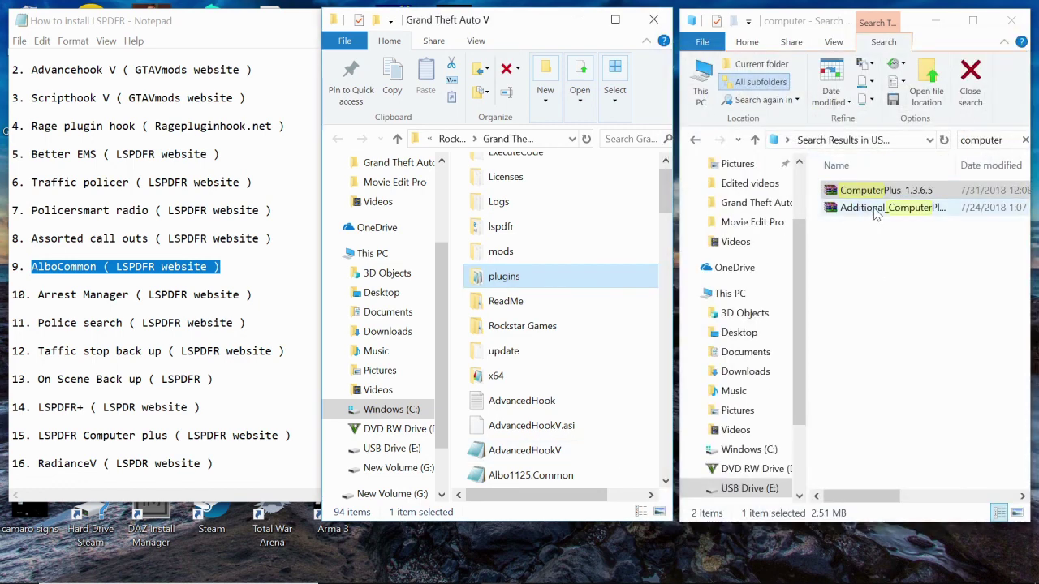
Step: Copy the Plugins folder from the Additional_ComputerPlusImageAssets archive into the Grand Theft Auto V directory and close the archive
double_click(916, 211)
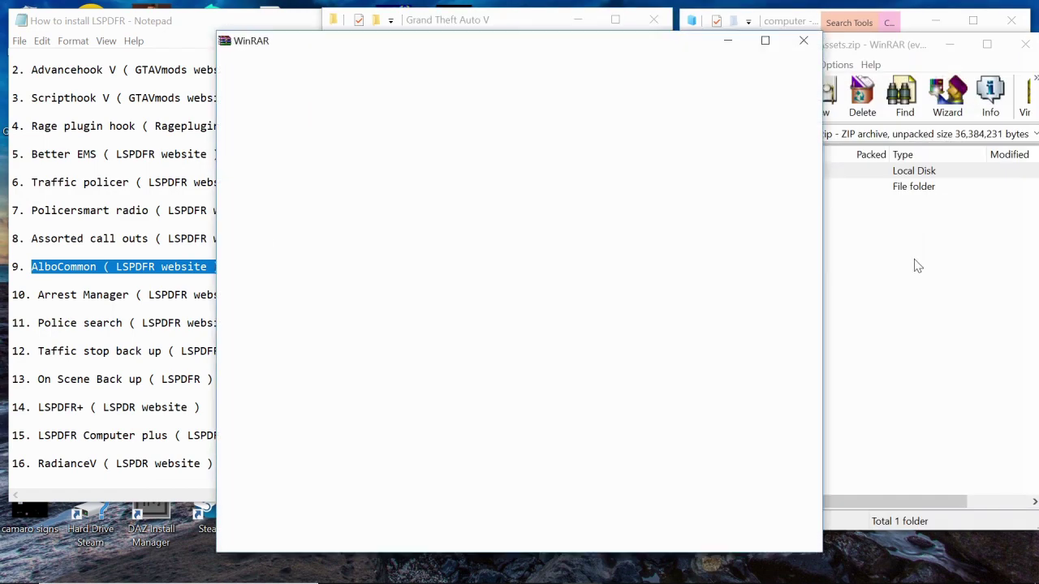
left_click(803, 40)
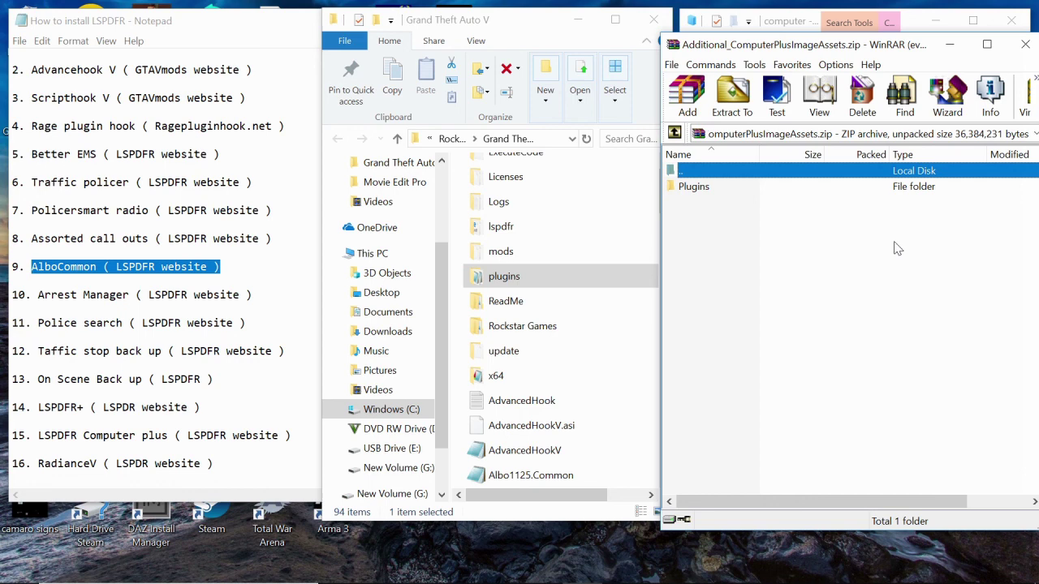
double_click(695, 187)
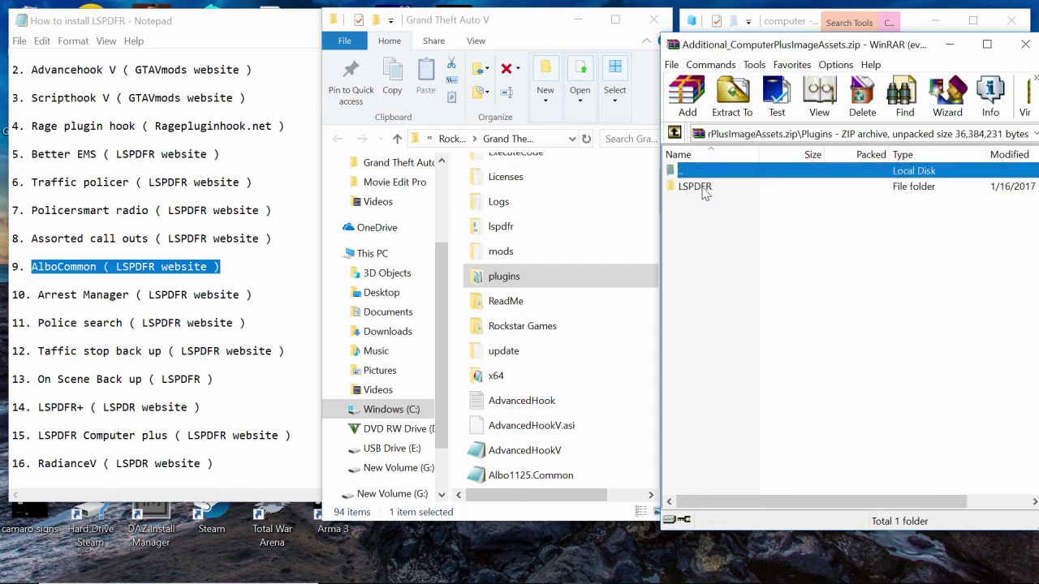
double_click(703, 172)
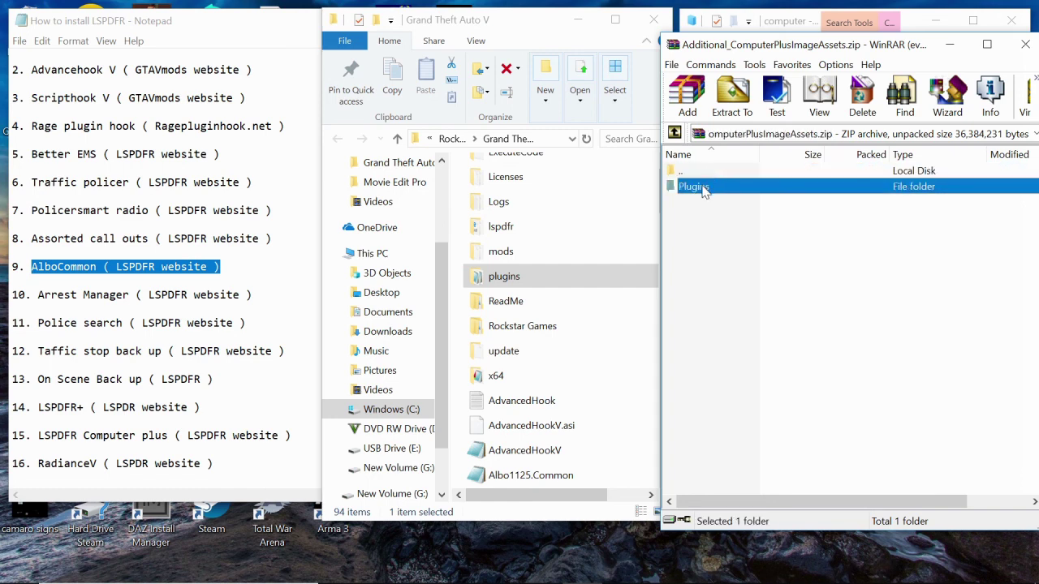
left_click_drag(702, 188, 602, 461)
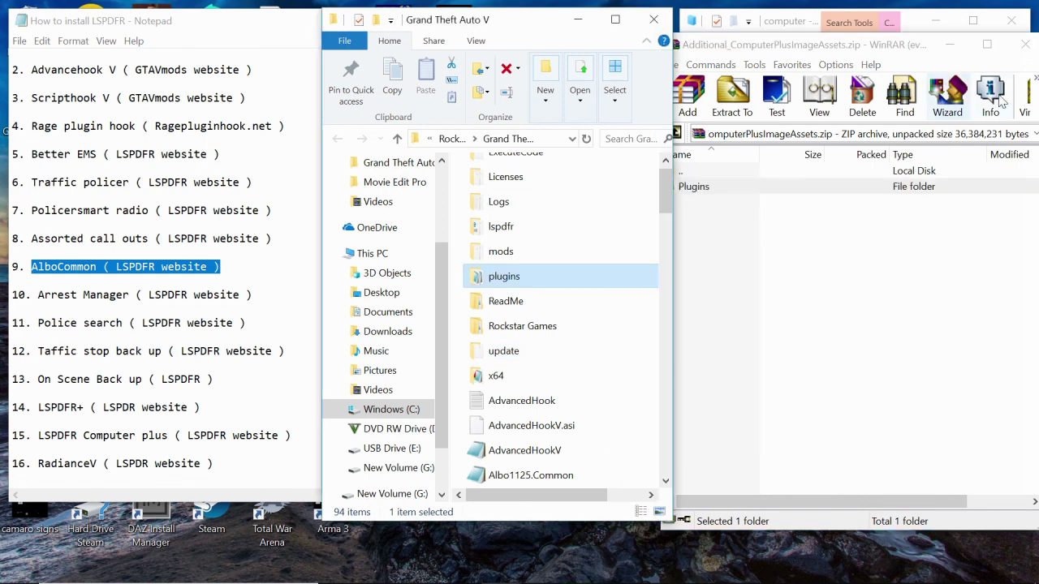
left_click(1022, 44)
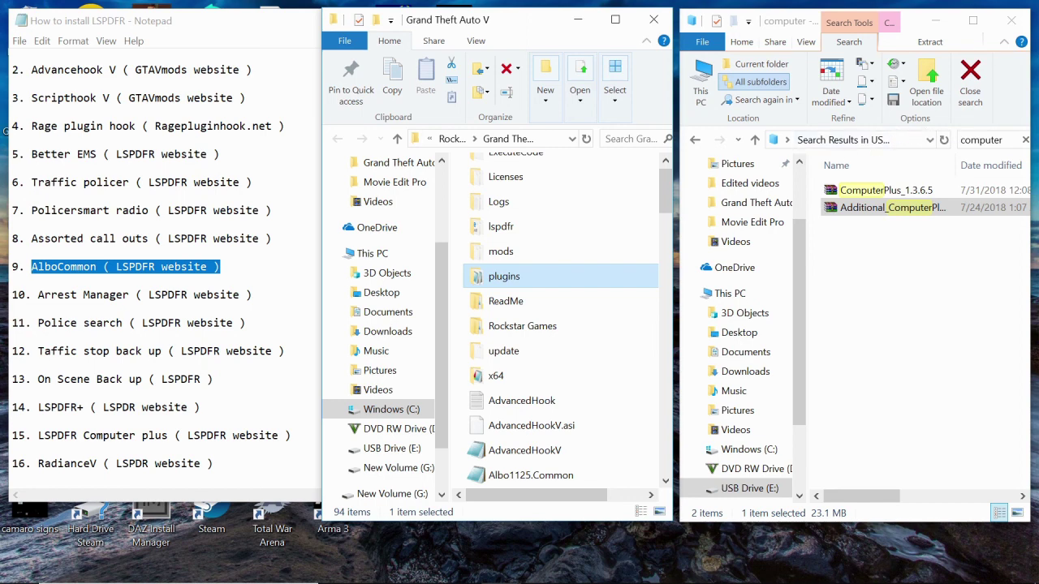
Step: Search the USB drive for "albo" instead of "computer"
left_click(982, 140)
key("BackSpace")
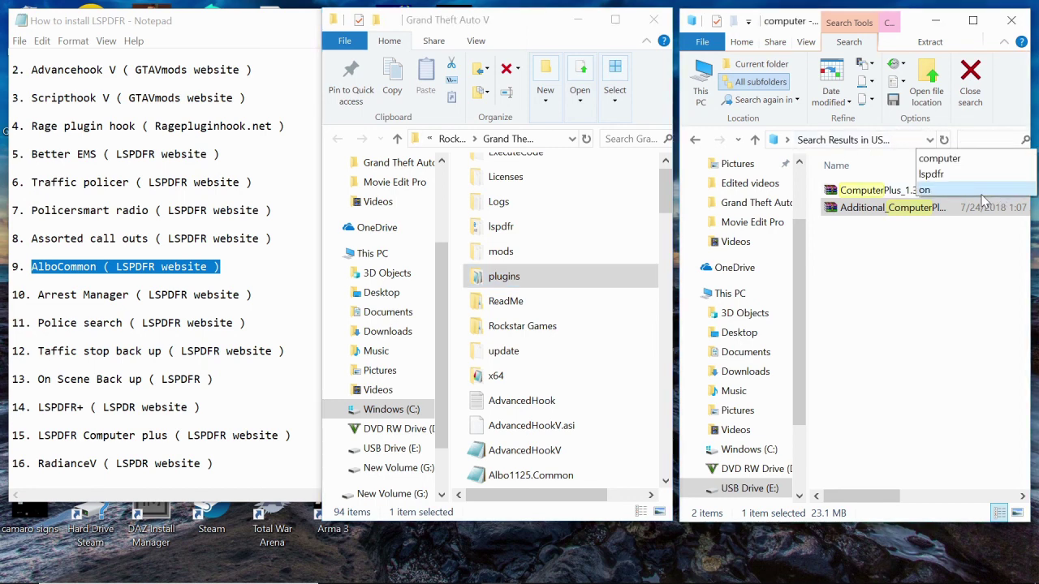
type("albo")
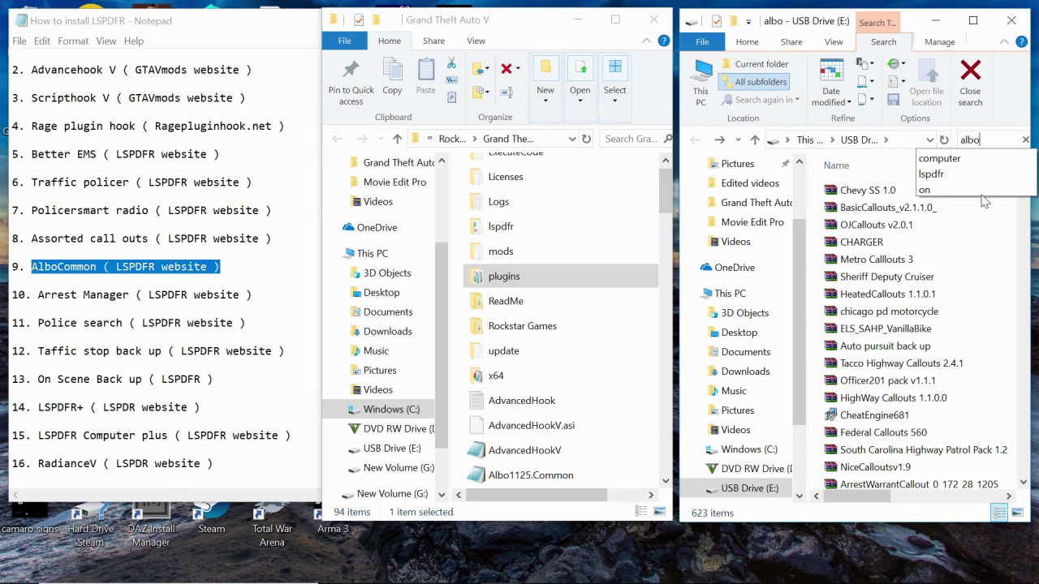
type("c")
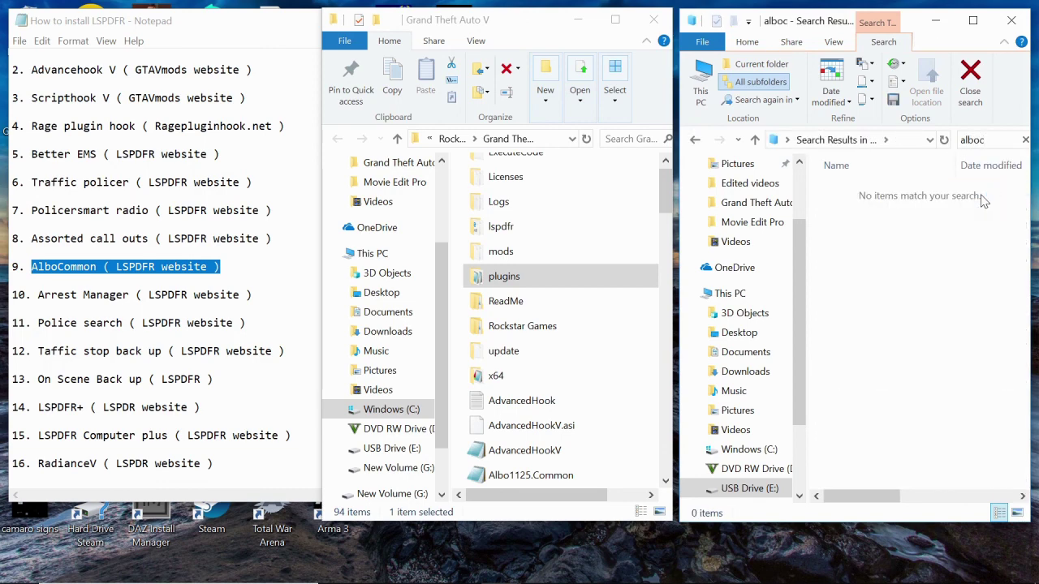
key("BackSpace")
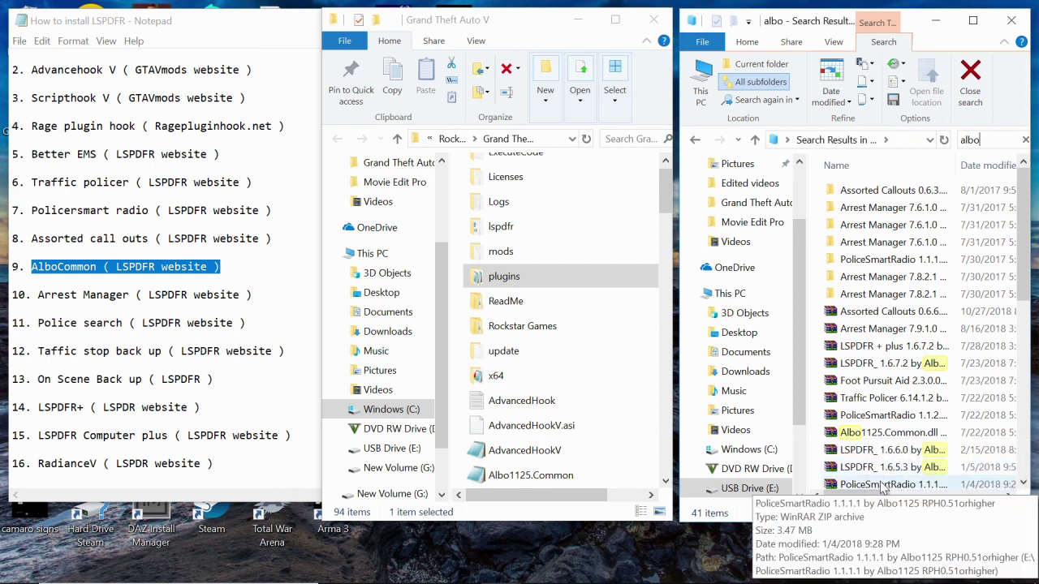
type("1125")
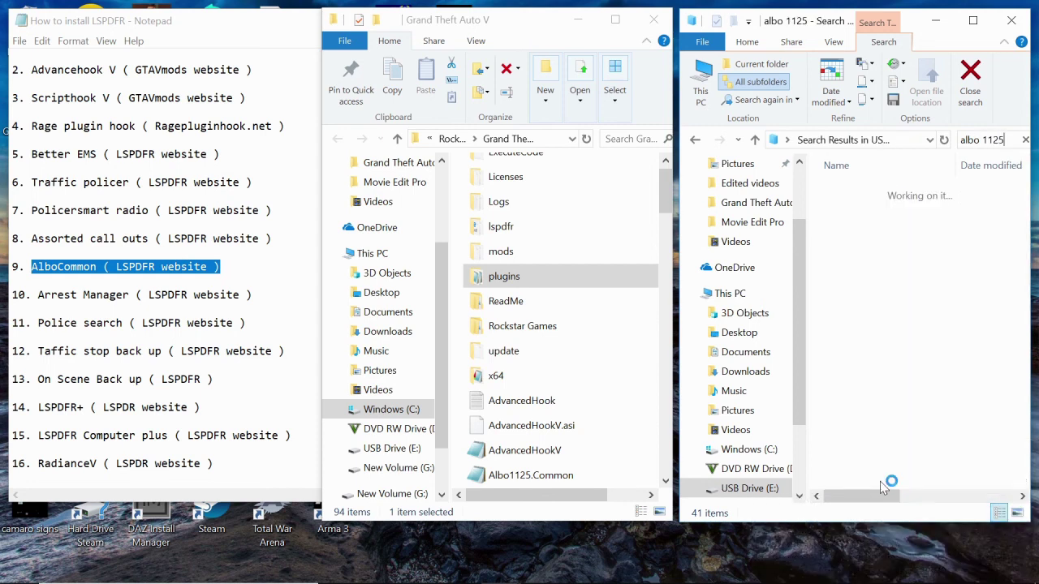
key("BackSpace")
key("BackSpace")
key("BackSpace")
key("BackSpace")
key("BackSpace")
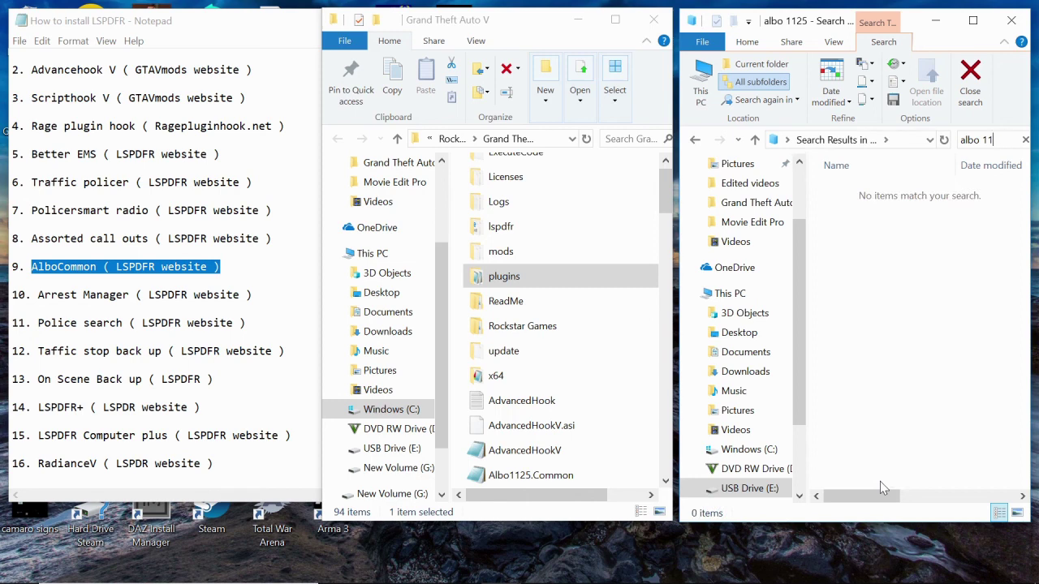
Step: Narrow the search to "albo1125" and open the Albo1125.Common.dll 6.6.0.0 archive, dismissing the WinRAR licence reminder
type("1125")
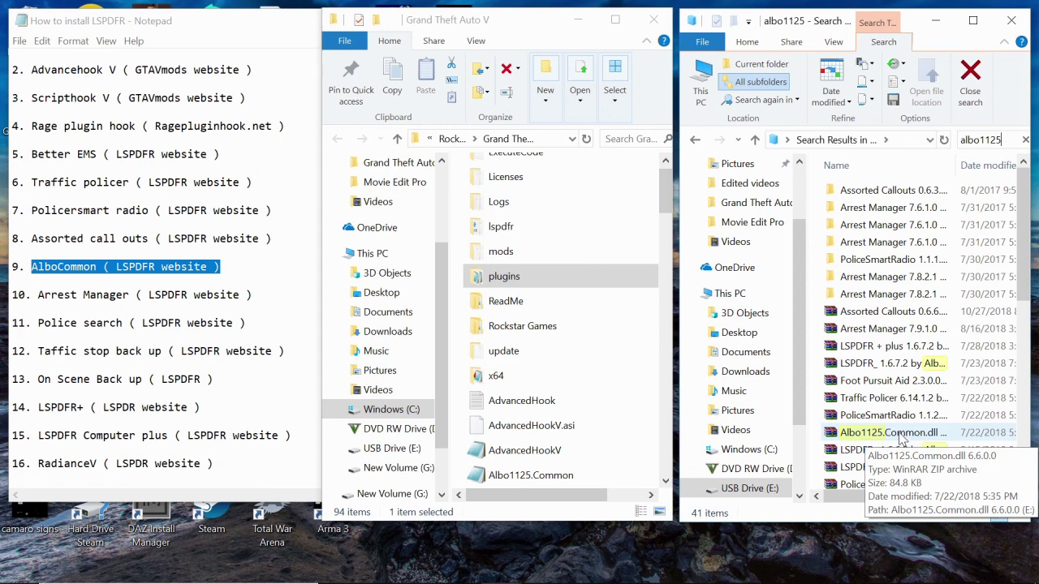
scroll(881, 432, "down", 2)
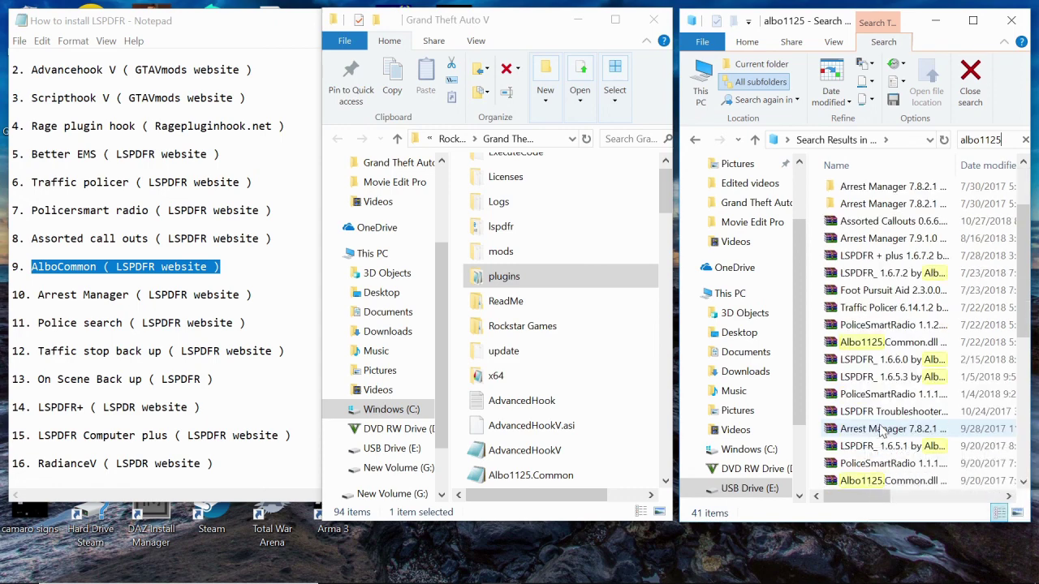
scroll(882, 430, "down", 1)
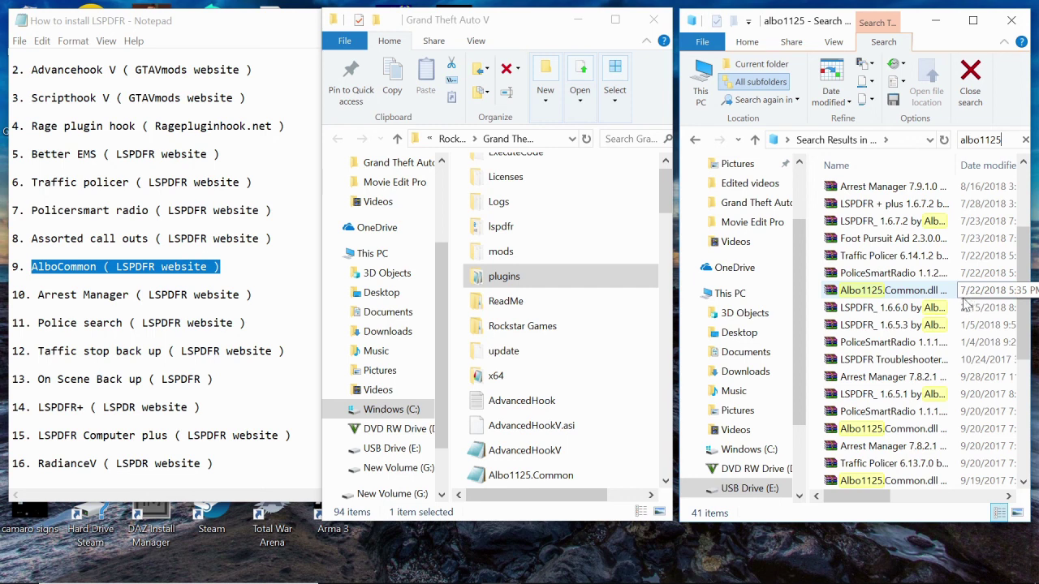
double_click(893, 293)
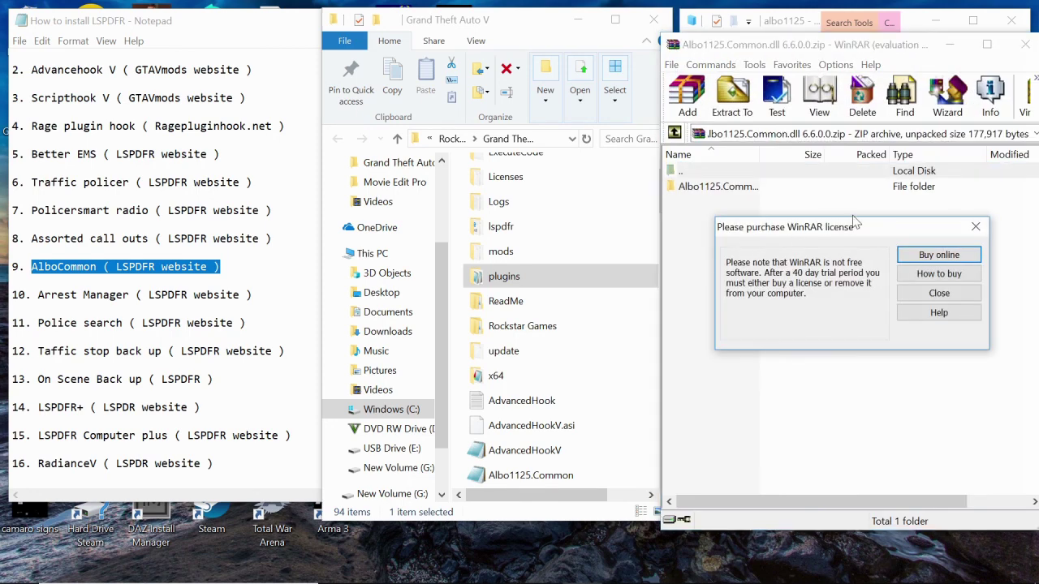
left_click(983, 234)
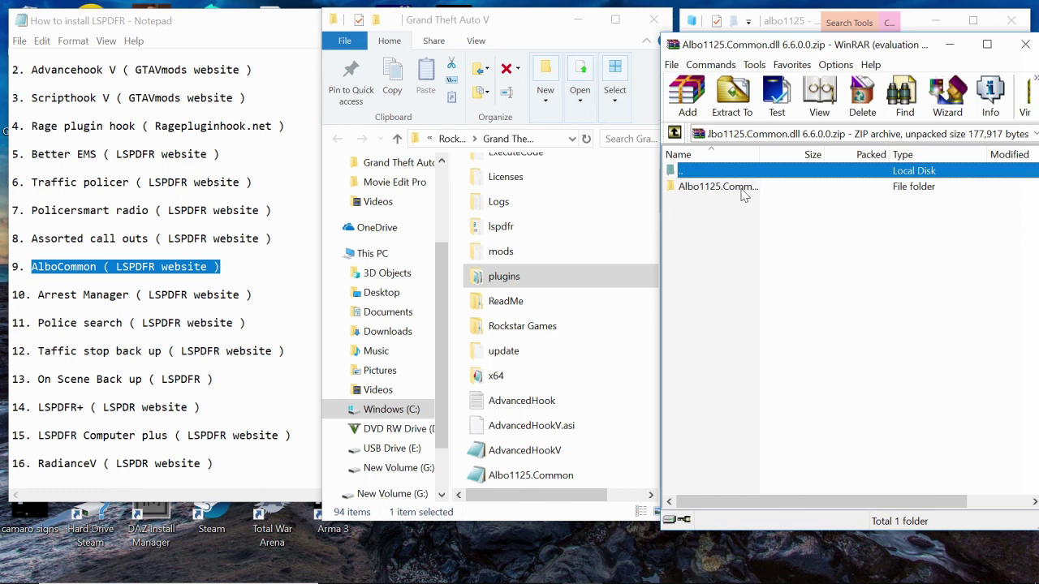
Step: Copy Albo1125.Common.dll from the archive's Grand Theft Auto V folder into the game directory, replacing the existing file
double_click(742, 191)
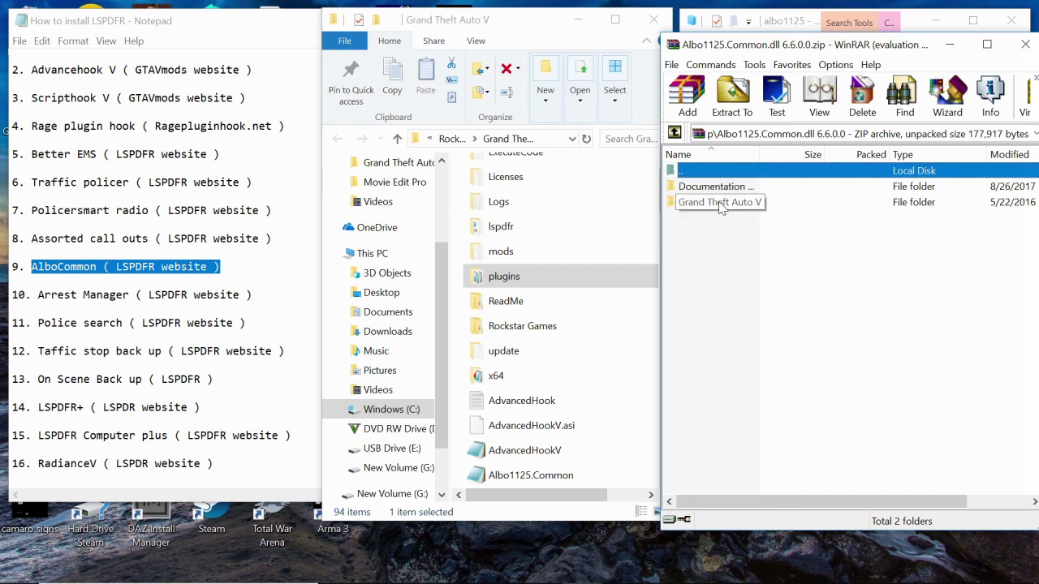
double_click(721, 203)
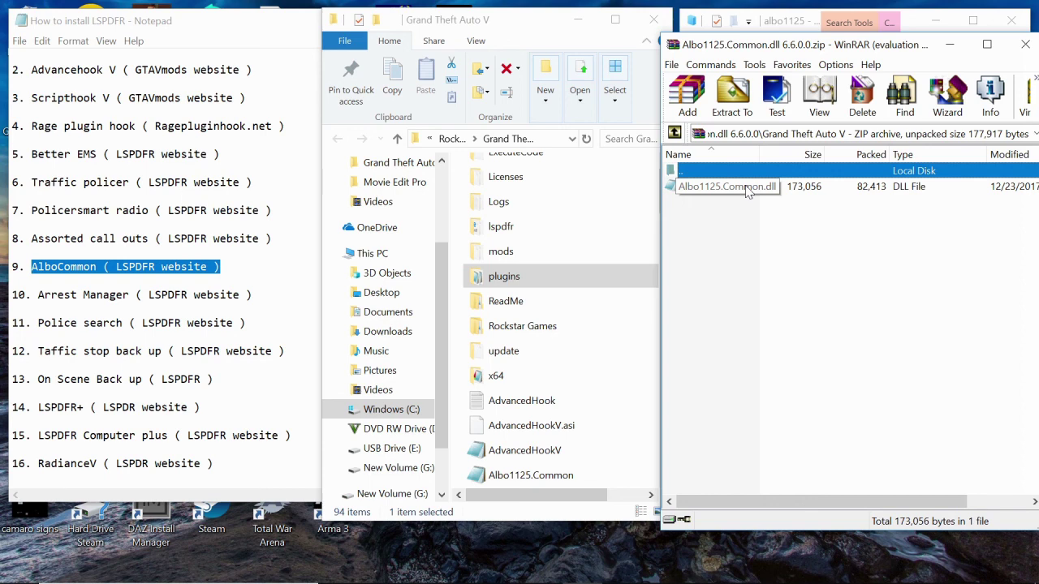
left_click_drag(748, 189, 609, 451)
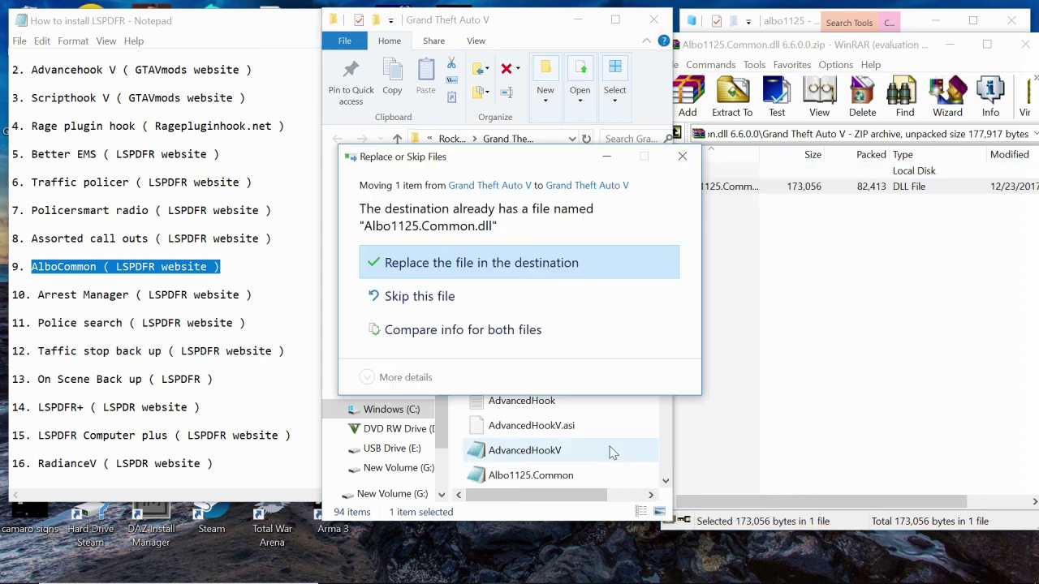
left_click(587, 268)
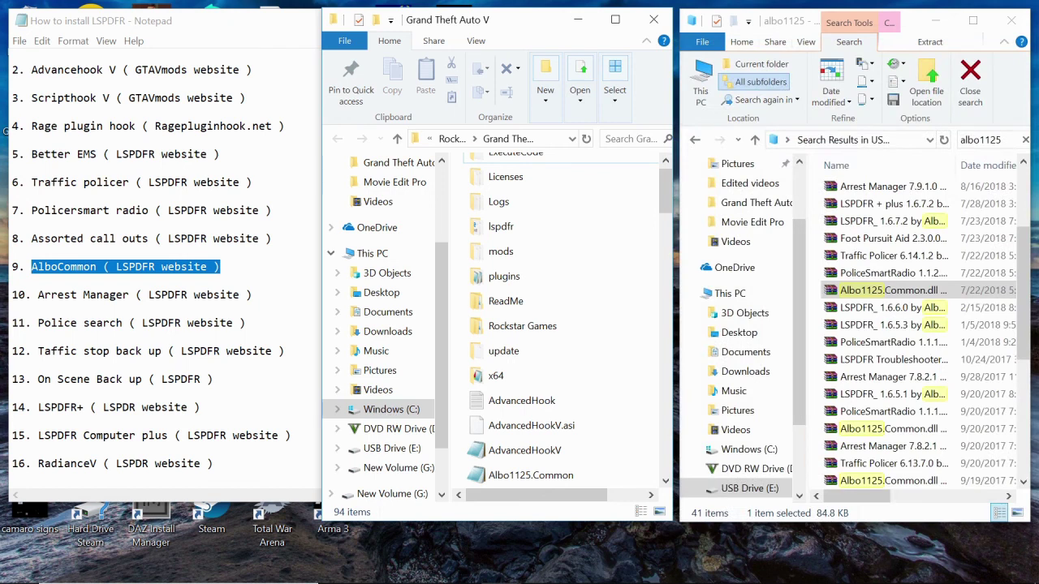
Step: Add "17. OpenIV" as a new entry at the end of the mod list in Notepad
scroll(162, 268, "up", 1)
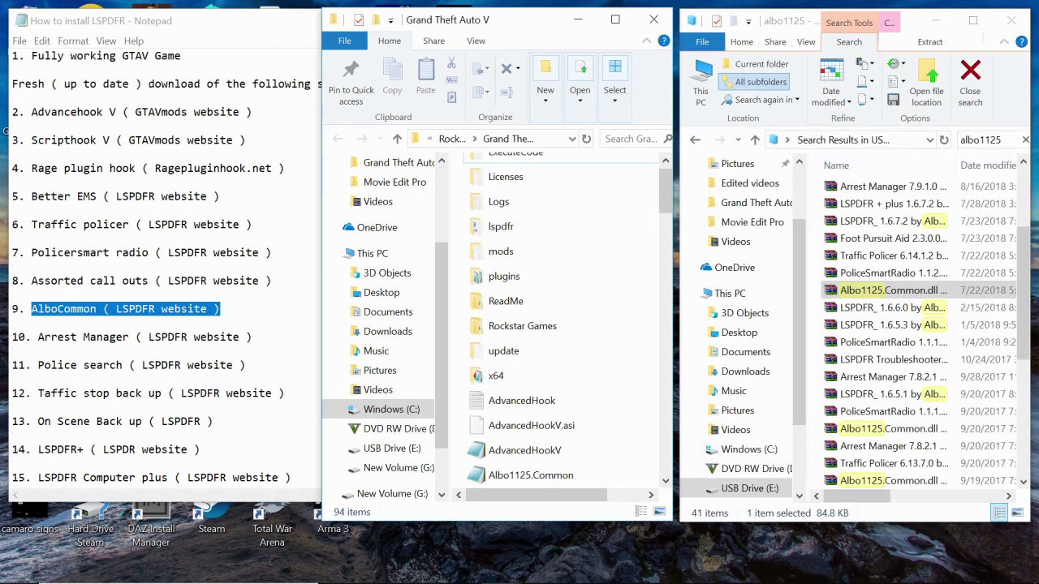
scroll(162, 267, "down", 1)
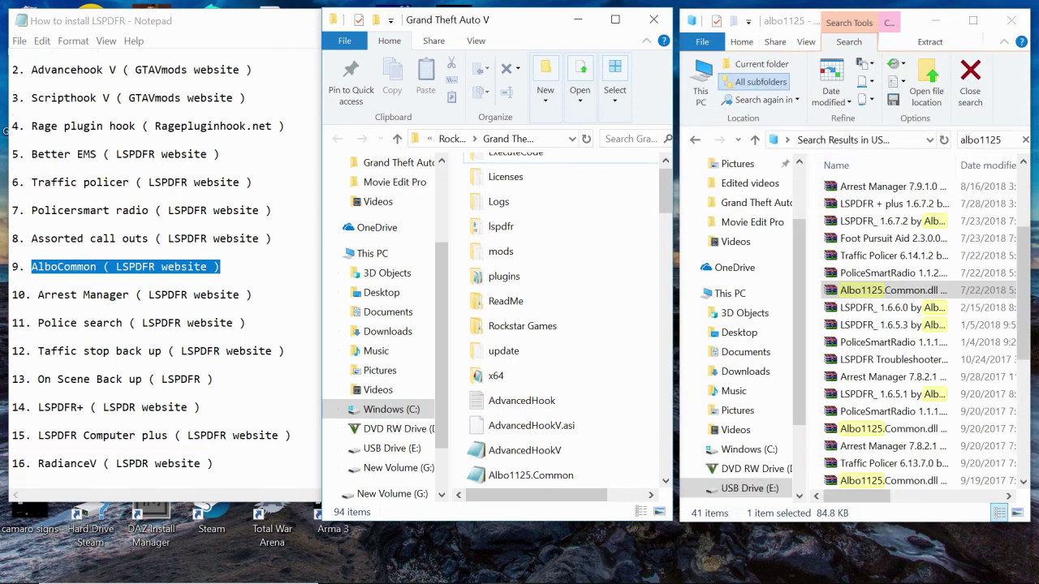
left_click(214, 463)
key("Return")
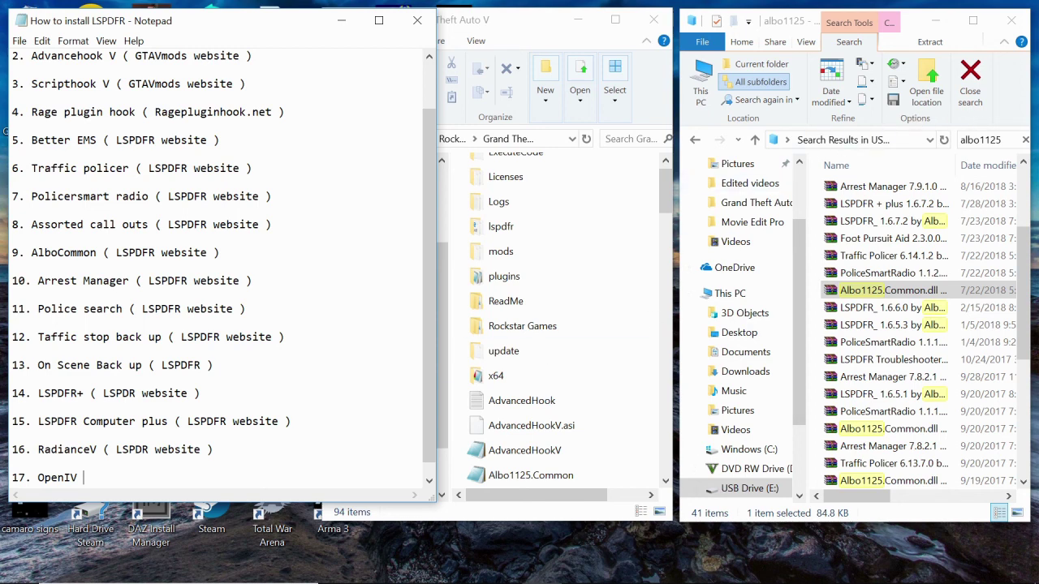
Step: Search the USB drive for "open" and broaden the search to "op" to look for the OpenIV installer
left_click(980, 140)
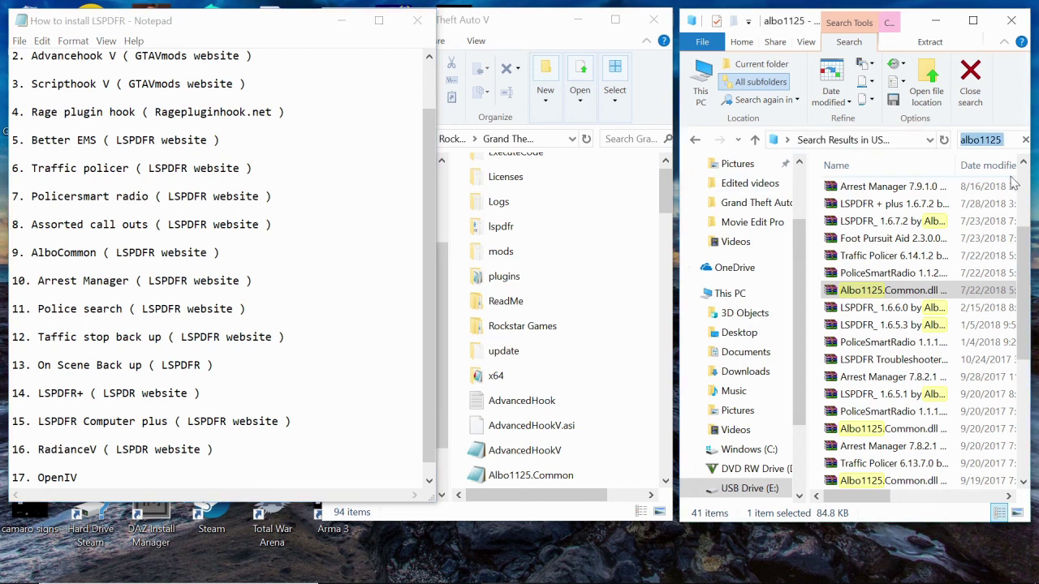
key("BackSpace")
type("open")
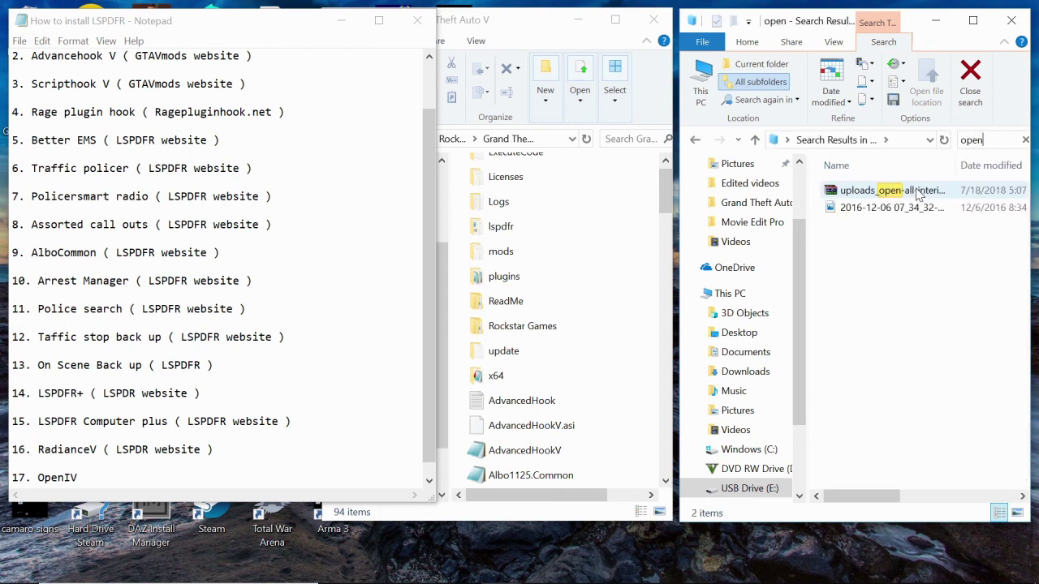
key("BackSpace")
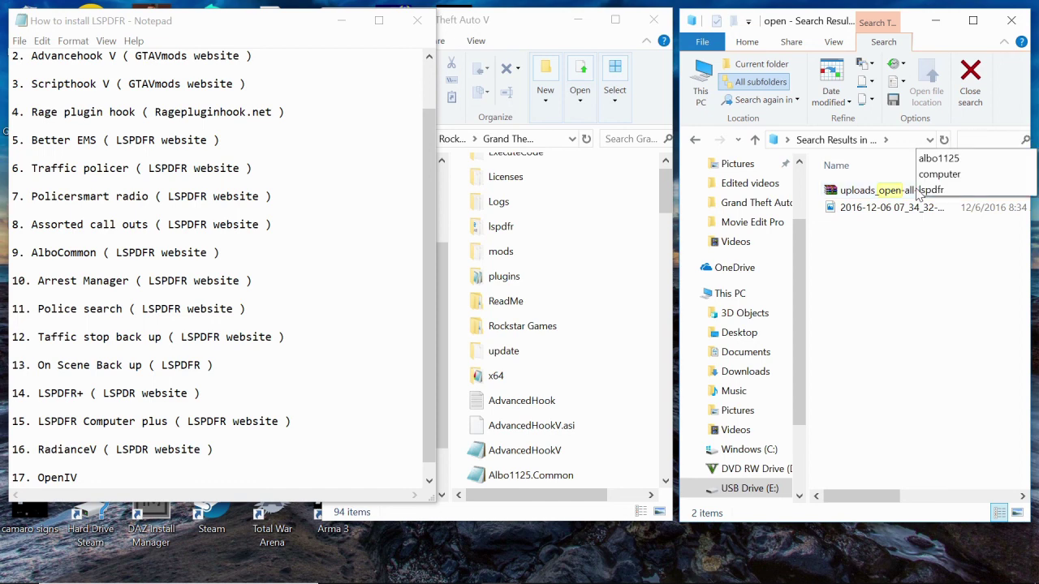
type("p")
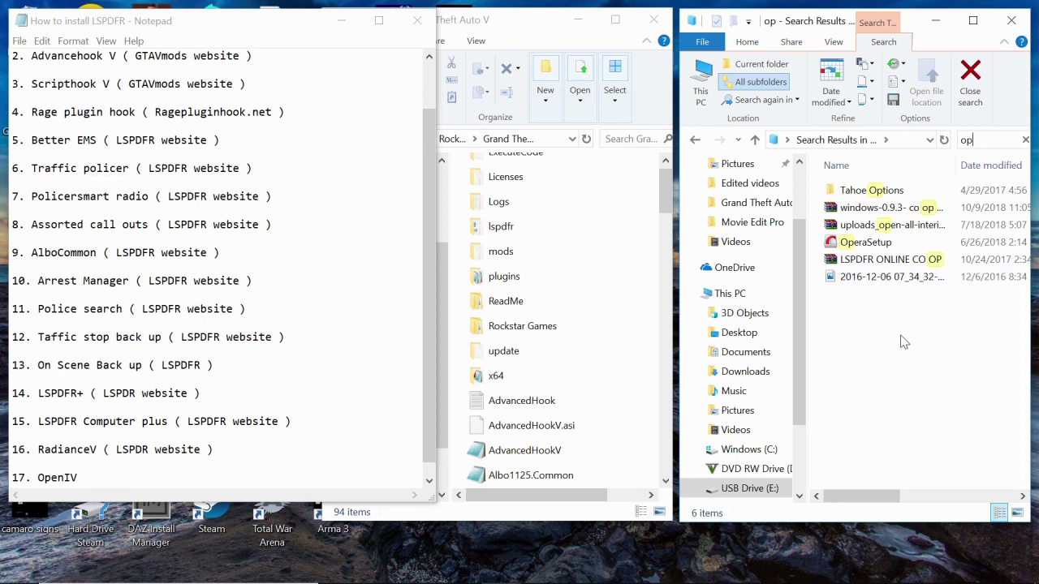
Step: Search the USB drive for "ovi" and launch the first ovisetup application, dismissing the Avast scan notice
type("v")
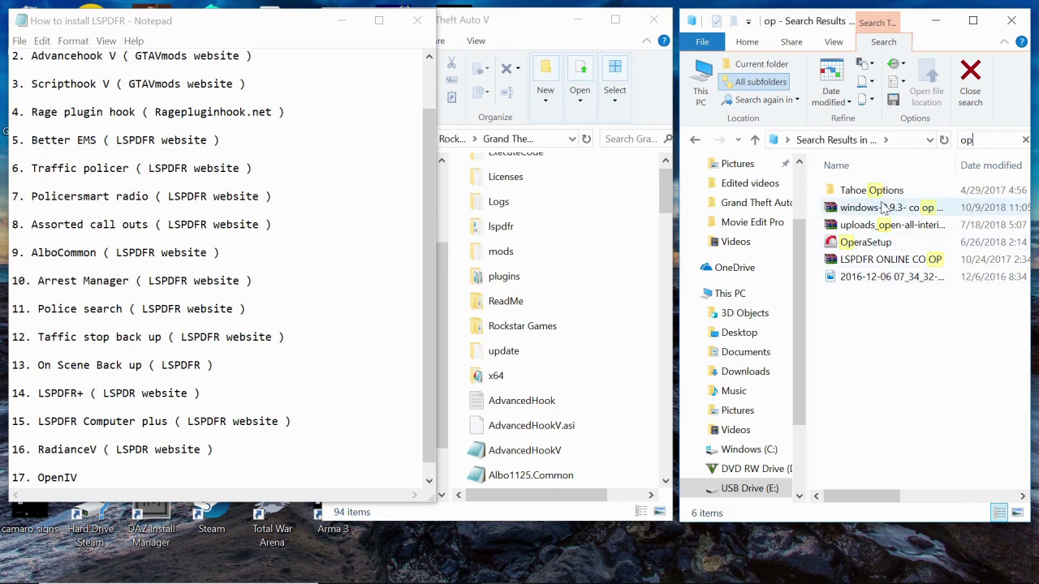
key("BackSpace")
type("vi")
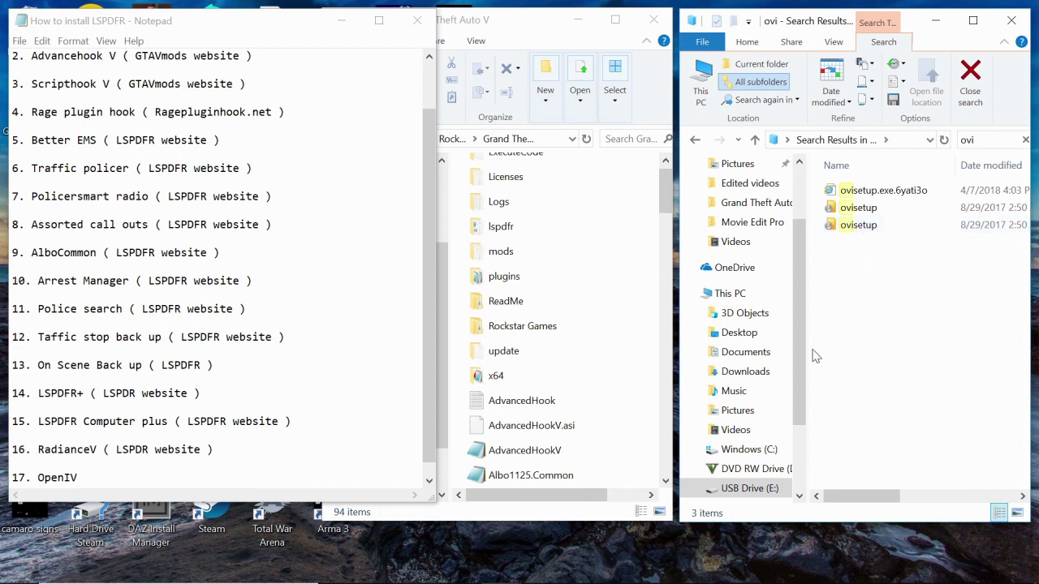
double_click(864, 212)
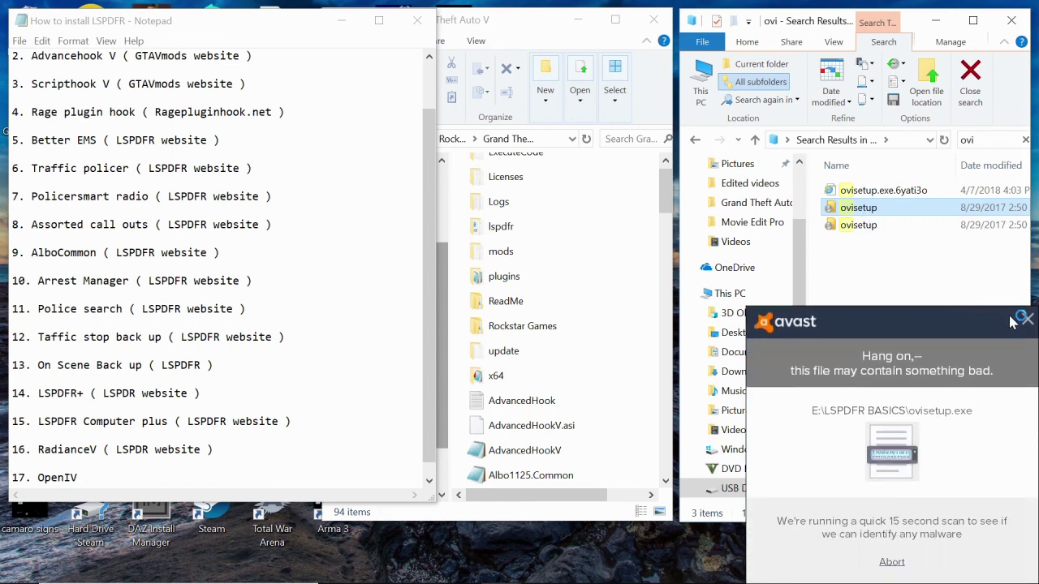
left_click(1026, 322)
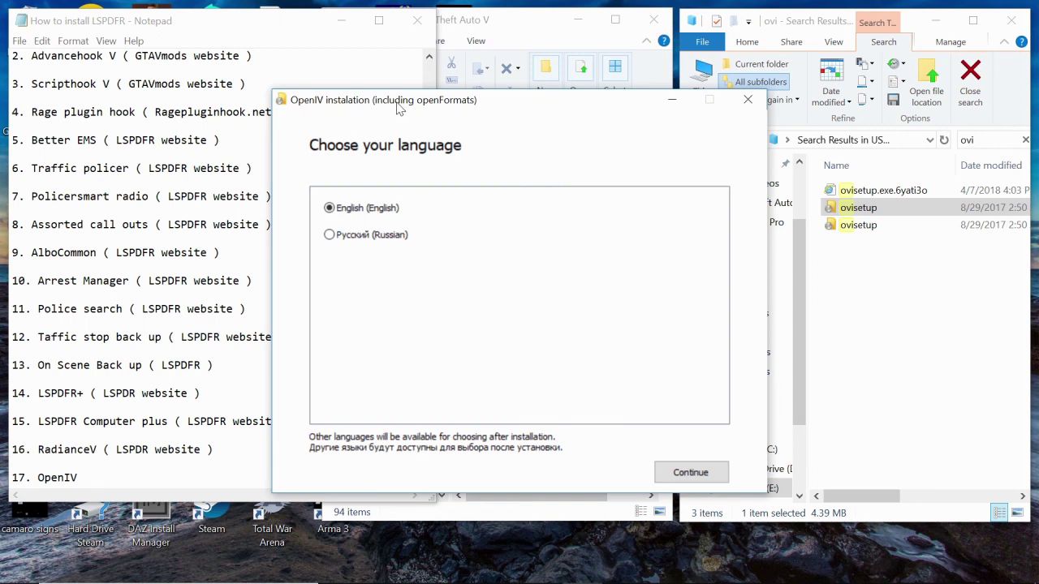
Step: Continue the OpenIV setup in English and accept the software license terms
left_click(690, 473)
left_click(720, 476)
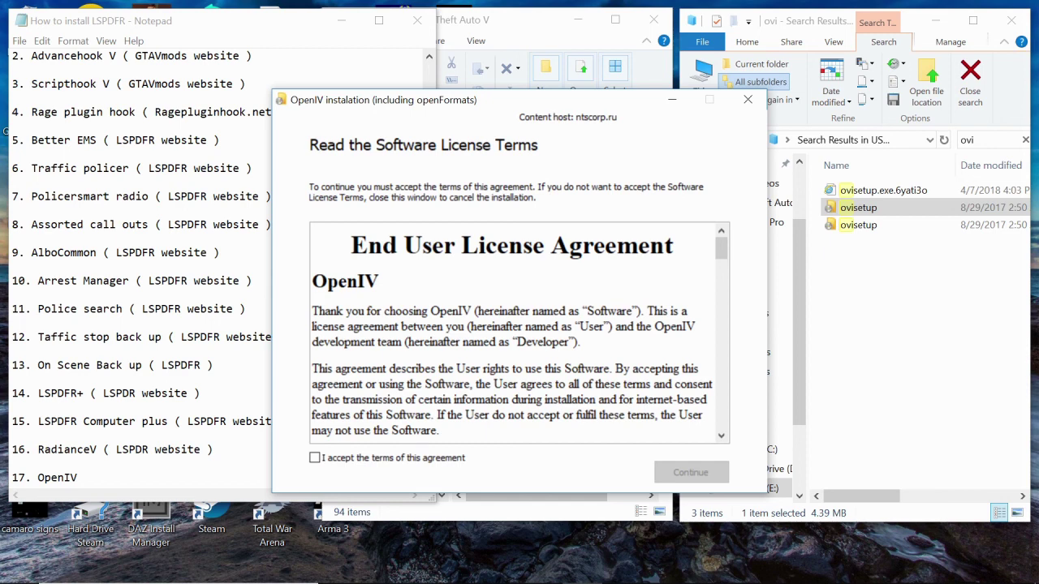
left_click(315, 458)
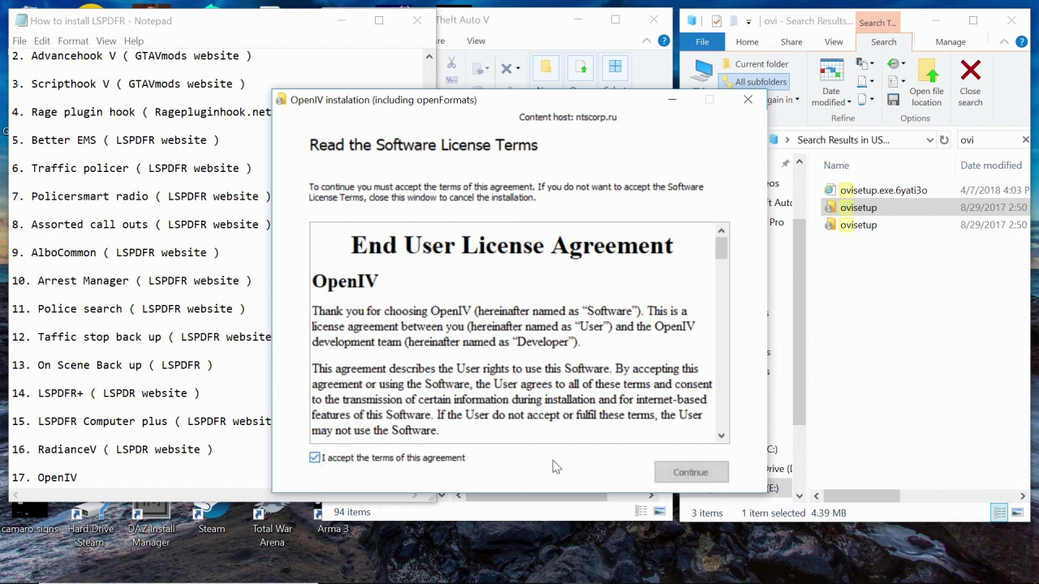
left_click(721, 473)
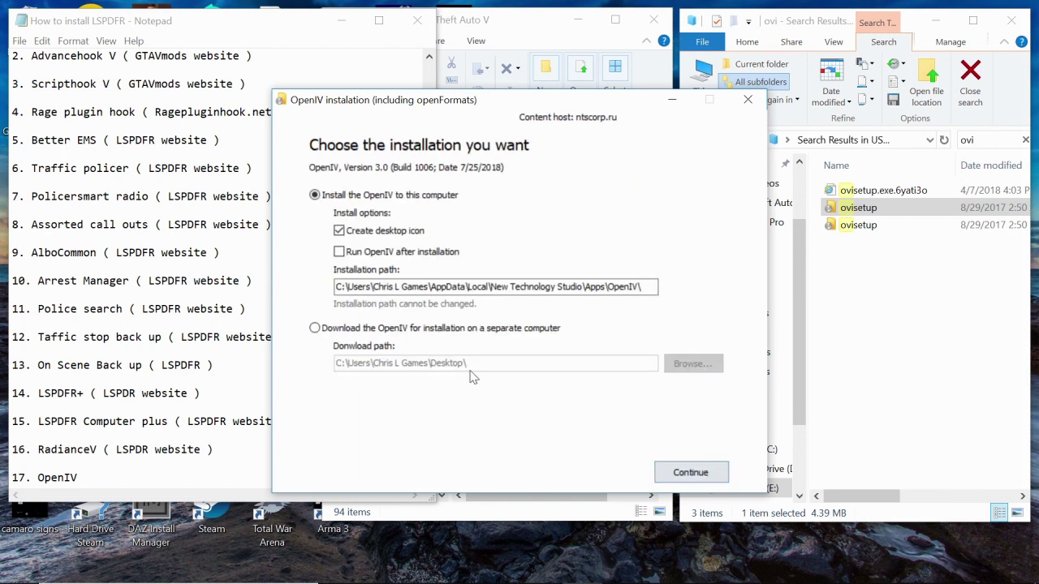
Step: Install OpenIV on this computer with a desktop icon, agreeing to the download, and close the installer when finished
left_click(641, 287)
left_click(703, 477)
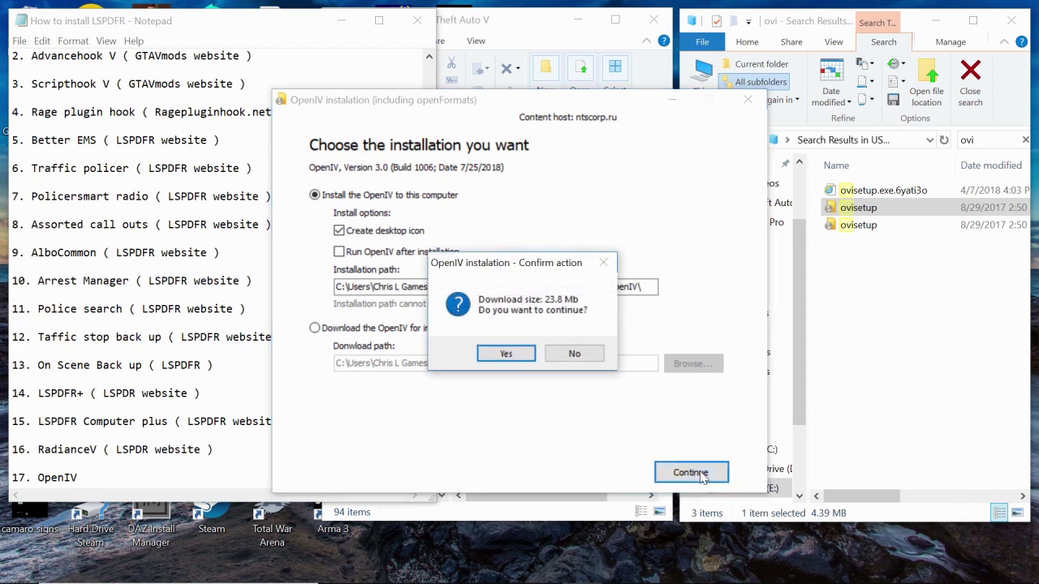
left_click(517, 359)
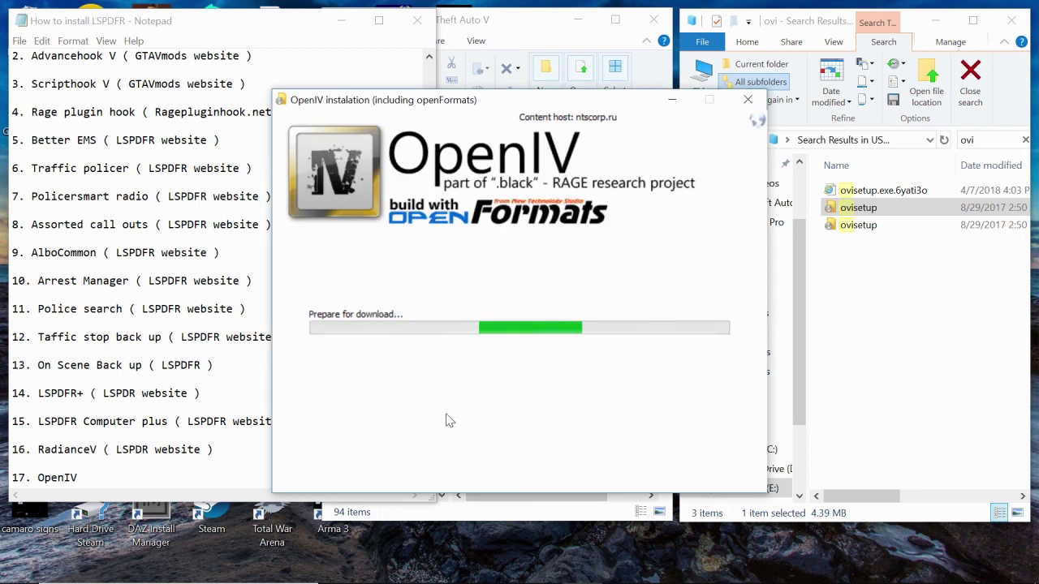
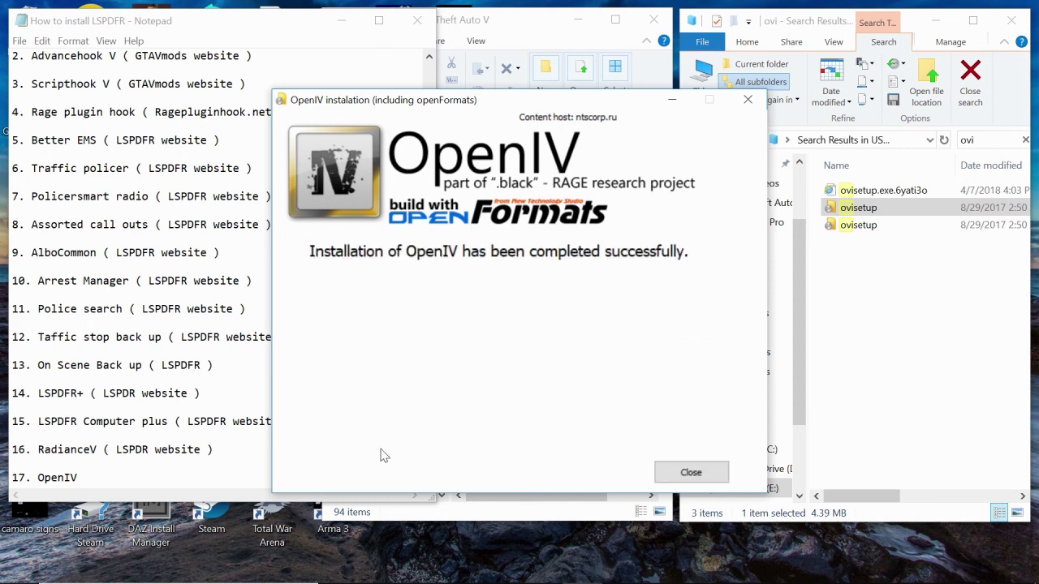
left_click(691, 473)
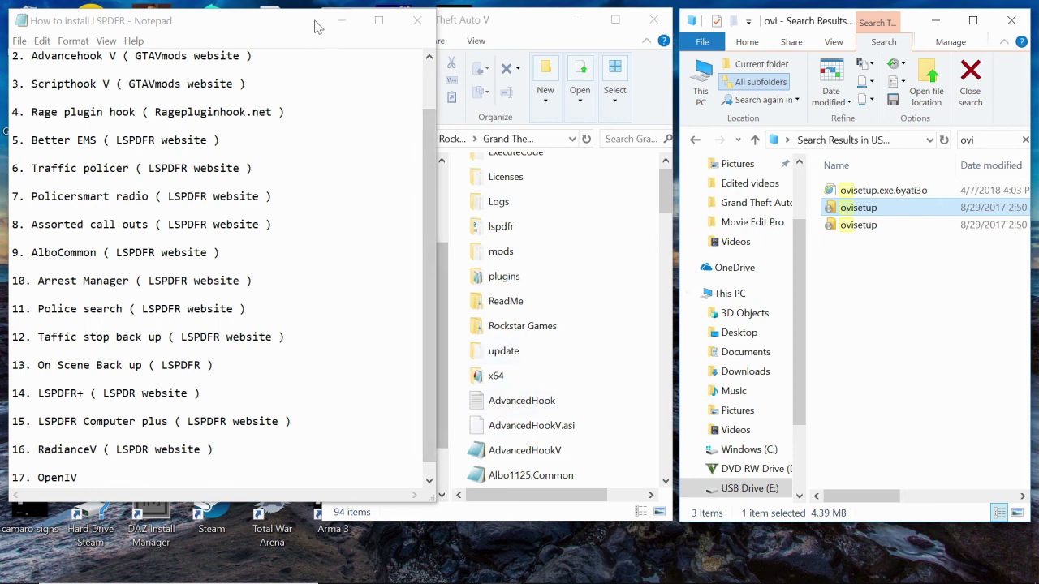
Step: Close the Grand Theft Auto V folder window and move the Notepad list away from the desktop icons
left_click(547, 48)
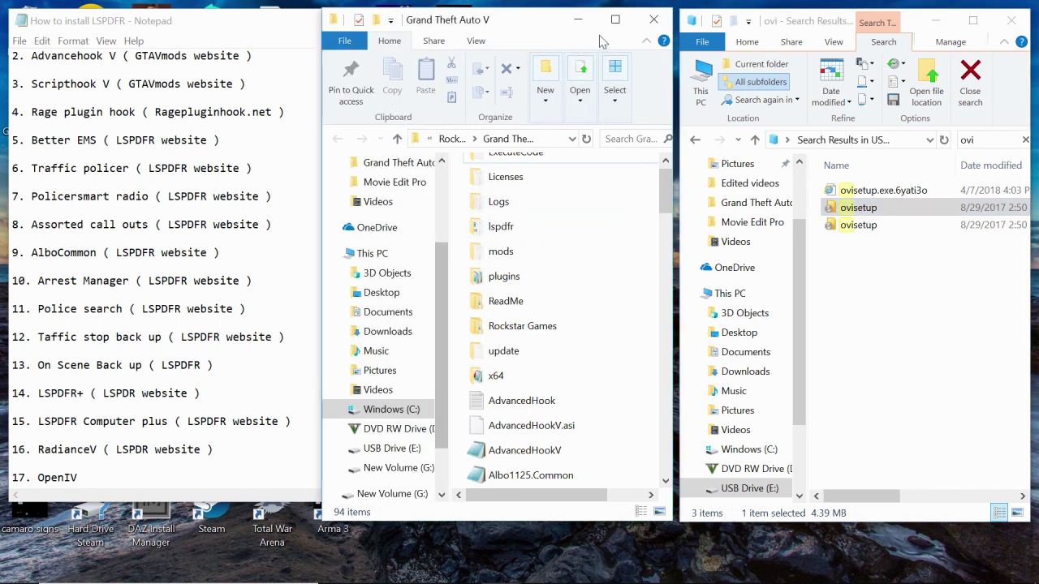
left_click(656, 20)
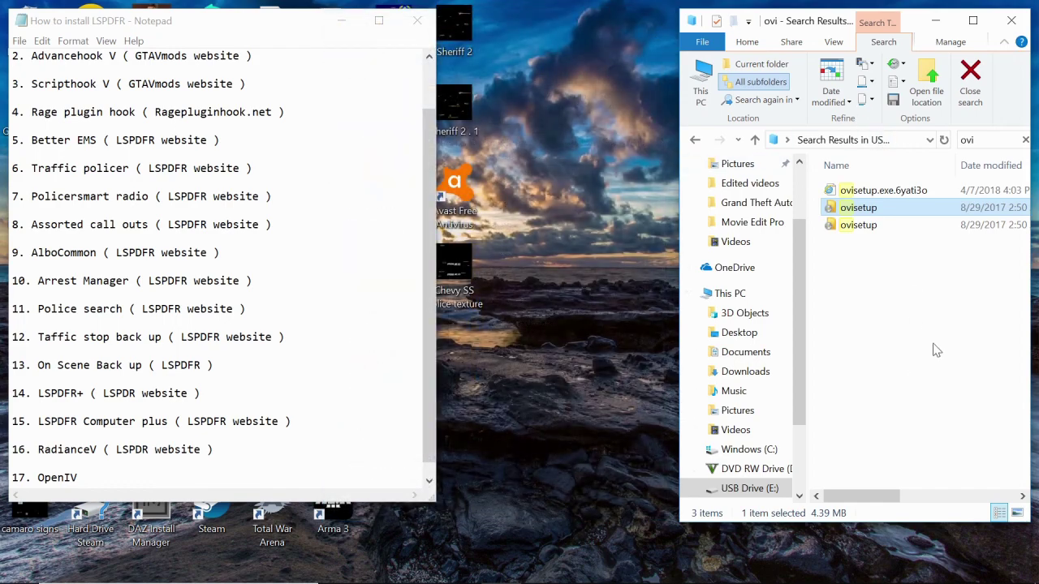
left_click_drag(274, 34, 837, 39)
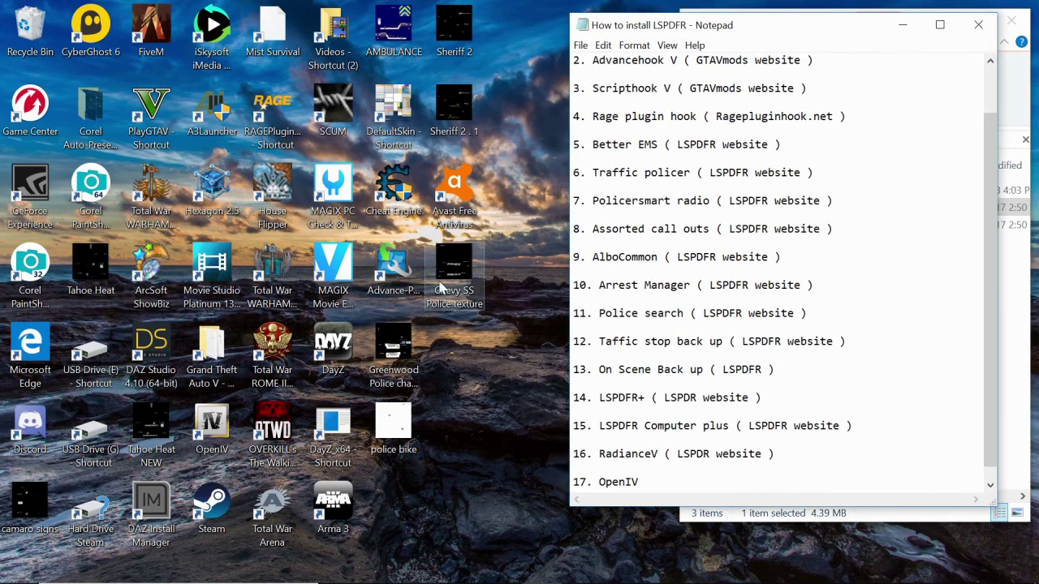
Step: Launch OpenIV from the desktop and choose Grand Theft Auto V for Windows as the game
left_click(208, 437)
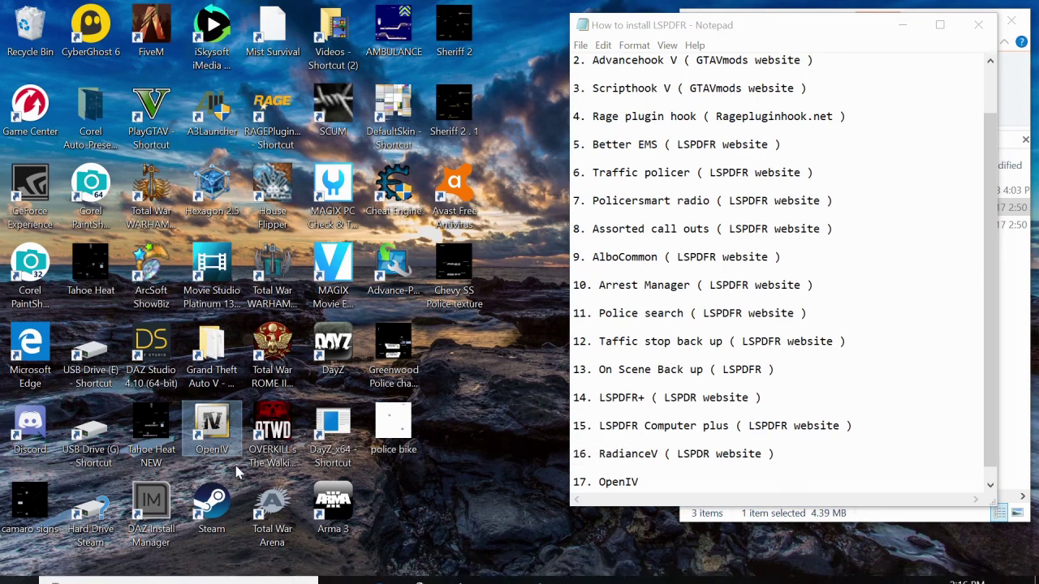
double_click(229, 438)
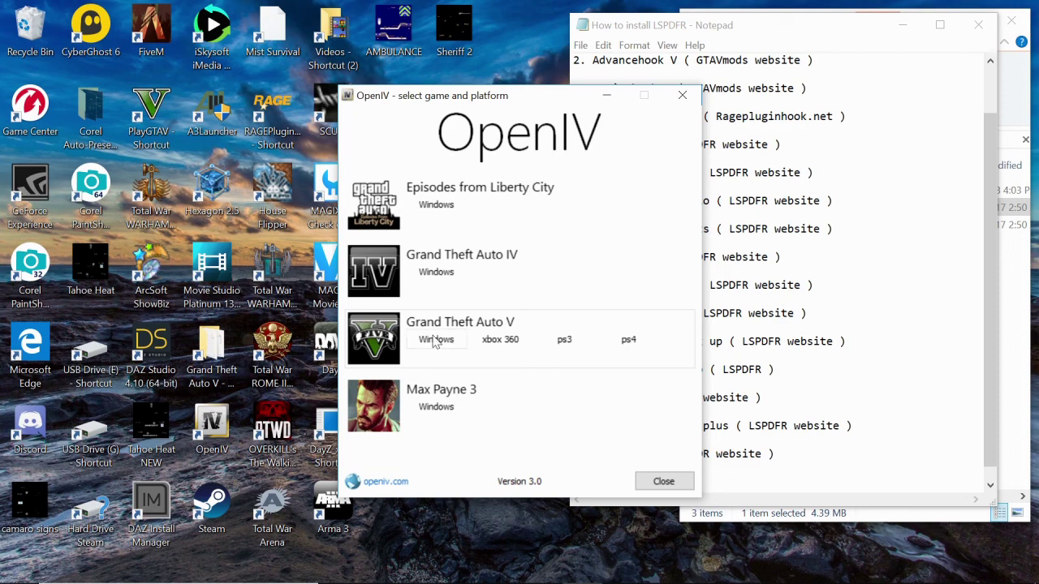
left_click(376, 360)
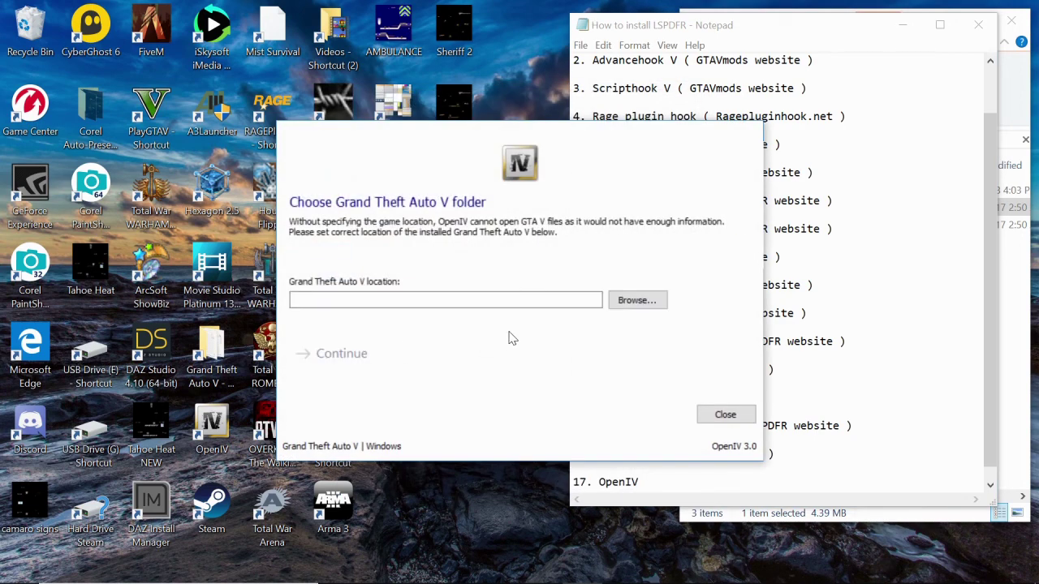
Step: Set the game location in OpenIV to C:\Program Files\Rockstar Games\Grand Theft Auto V
left_click(636, 301)
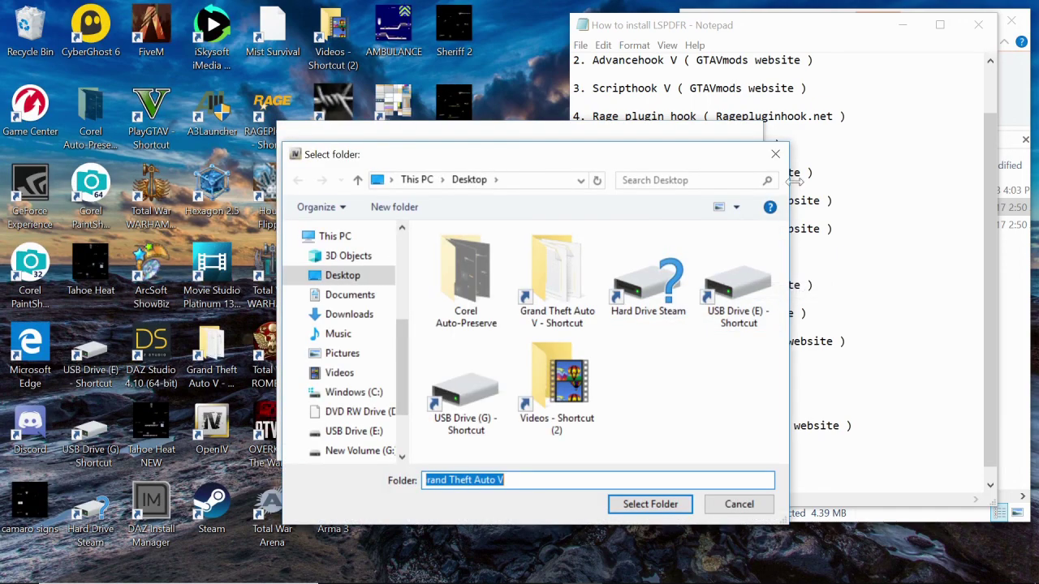
left_click(373, 392)
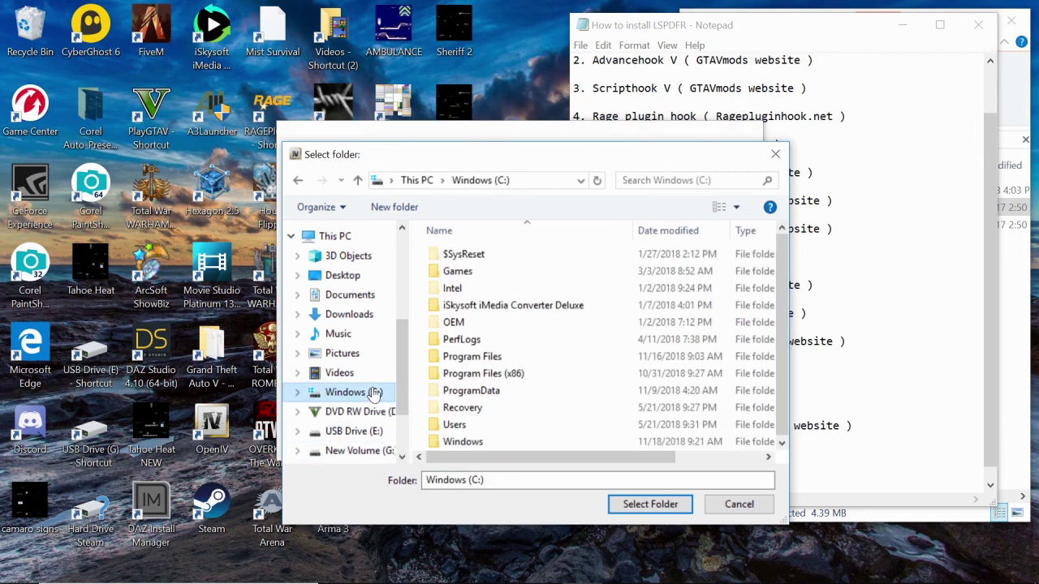
double_click(513, 363)
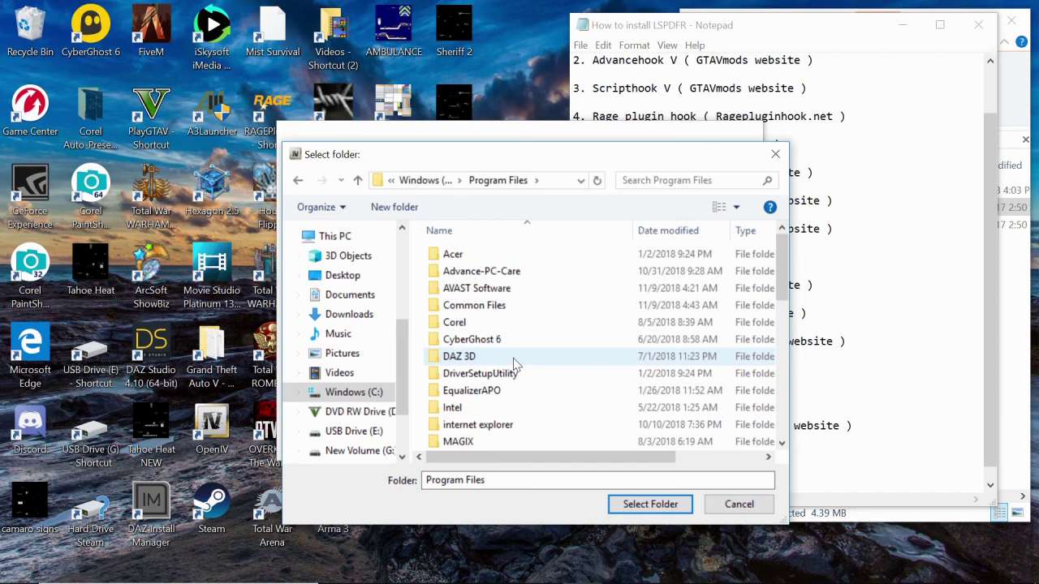
scroll(513, 366, "down", 5)
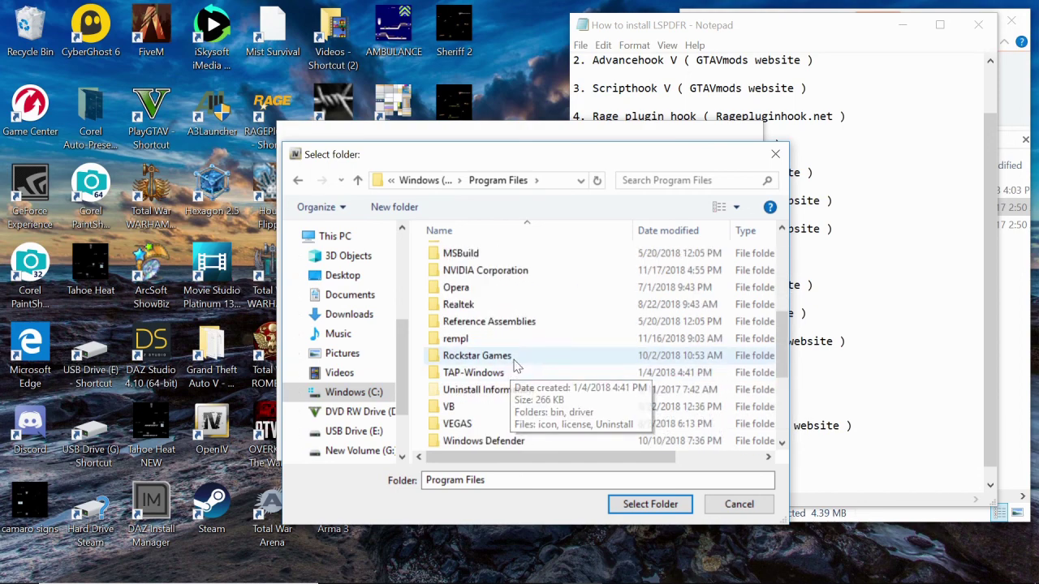
double_click(515, 363)
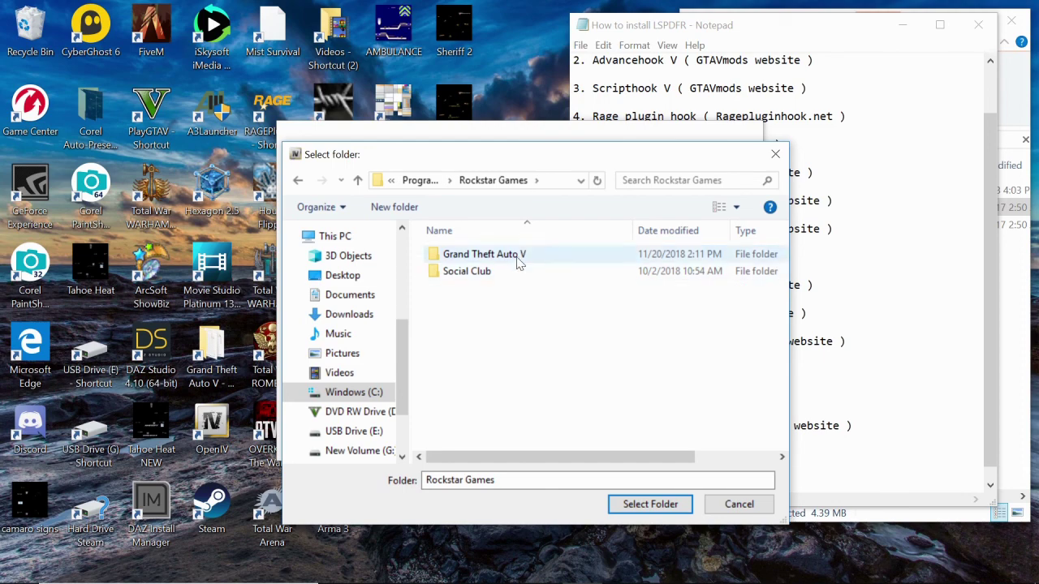
double_click(517, 258)
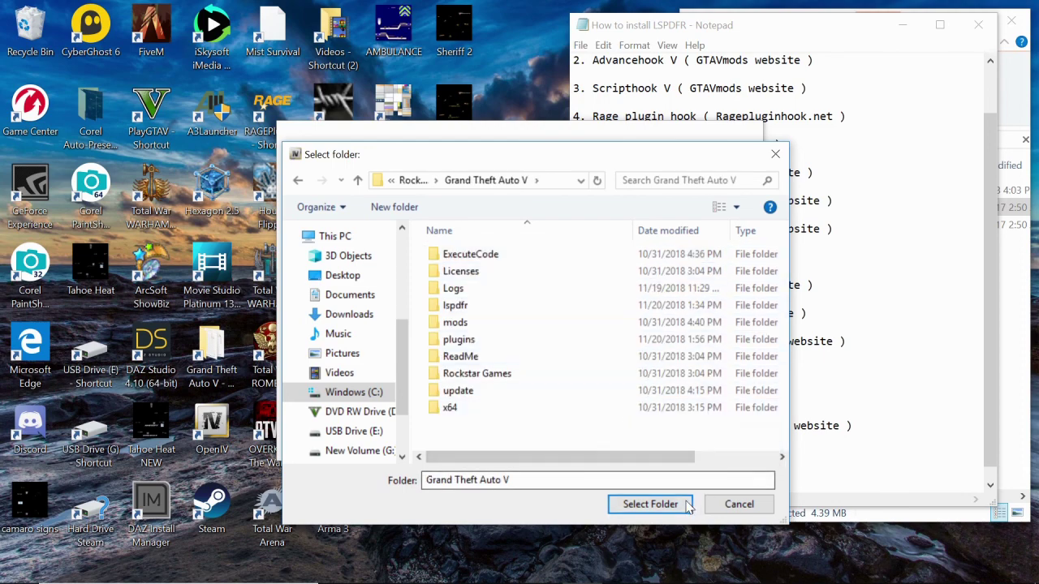
left_click(662, 504)
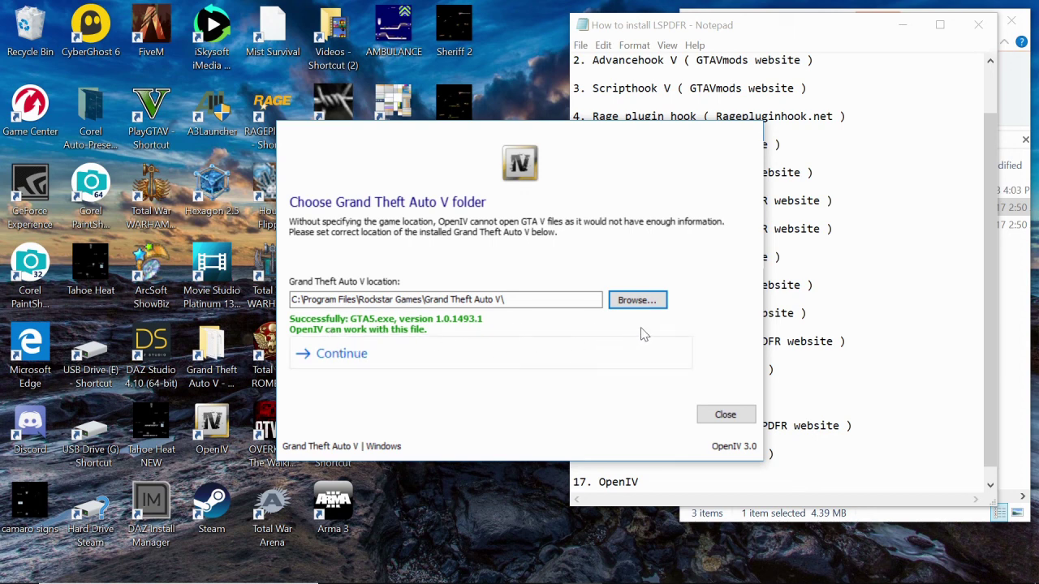
Step: Finish the OpenIV game setup, continuing past the backup reminder, and dismiss the Welcome to OpenIV 3.0 video prompt
left_click(740, 421)
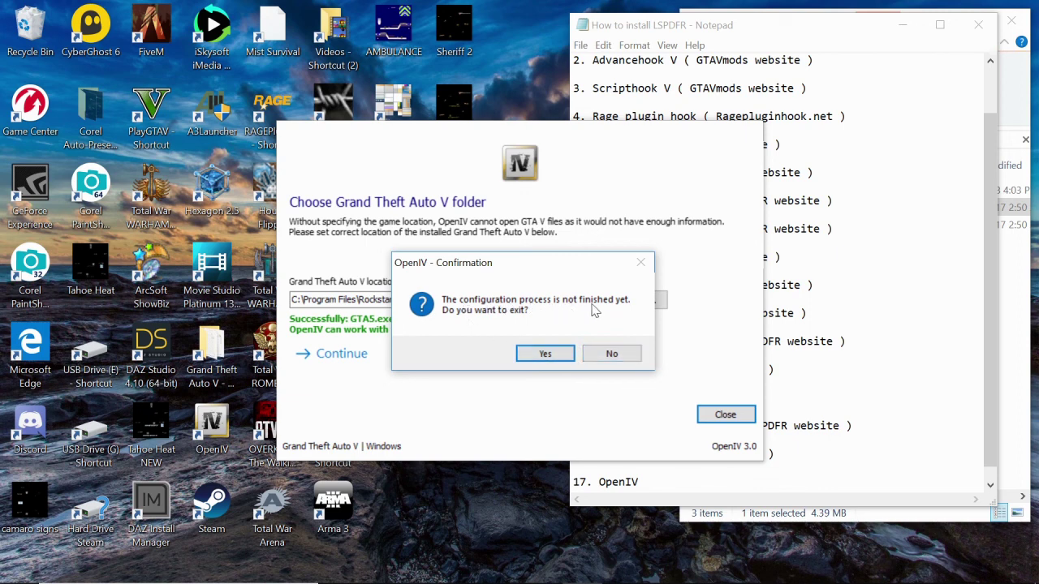
left_click(608, 354)
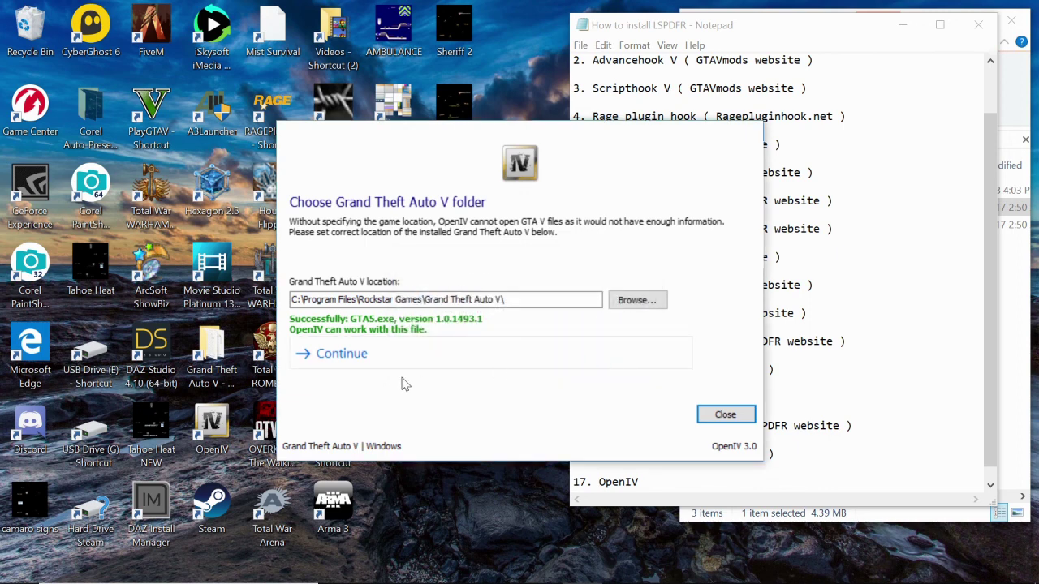
left_click(338, 357)
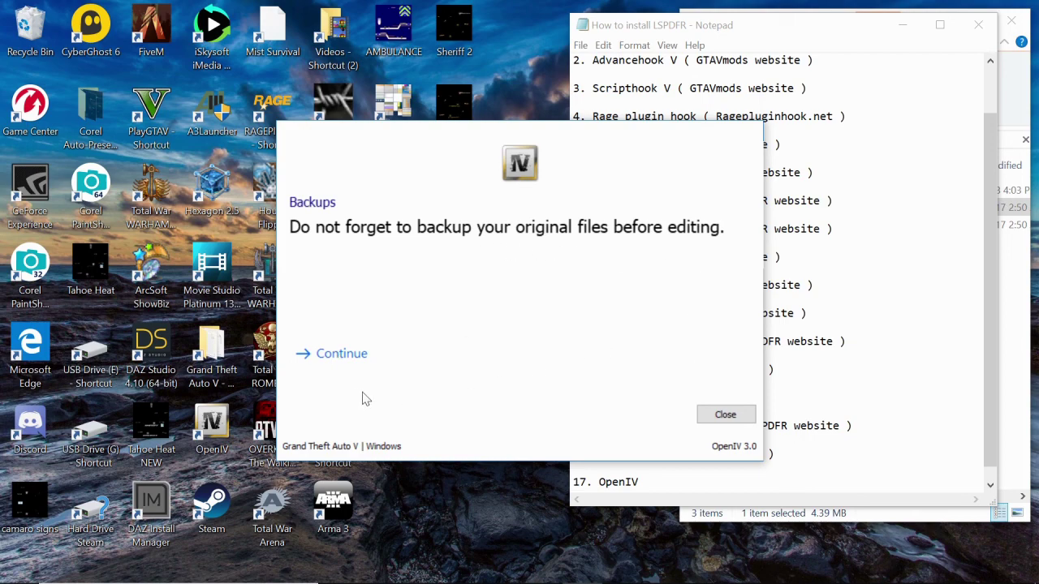
left_click(341, 364)
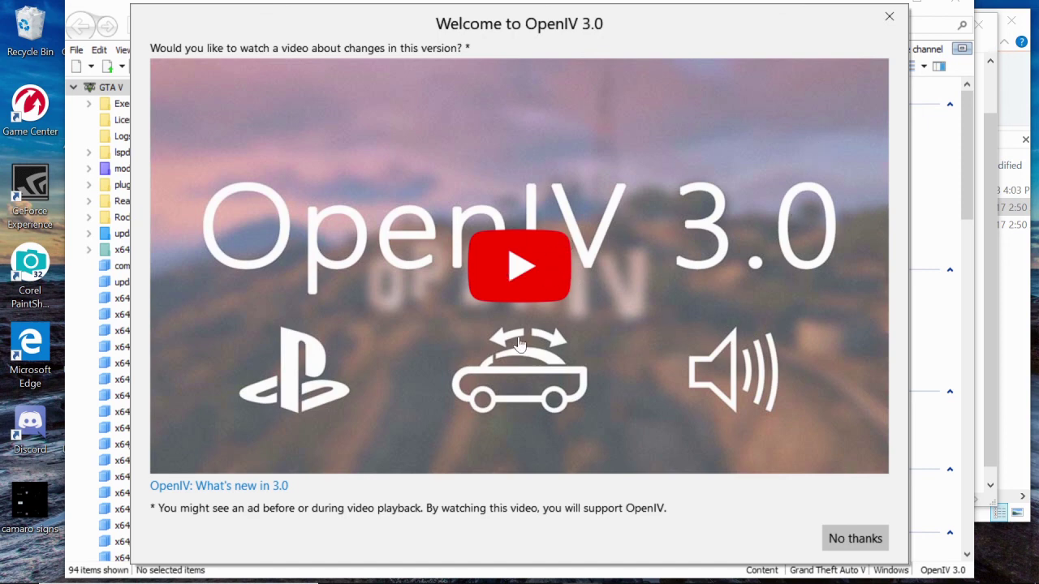
left_click_drag(619, 19, 615, 579)
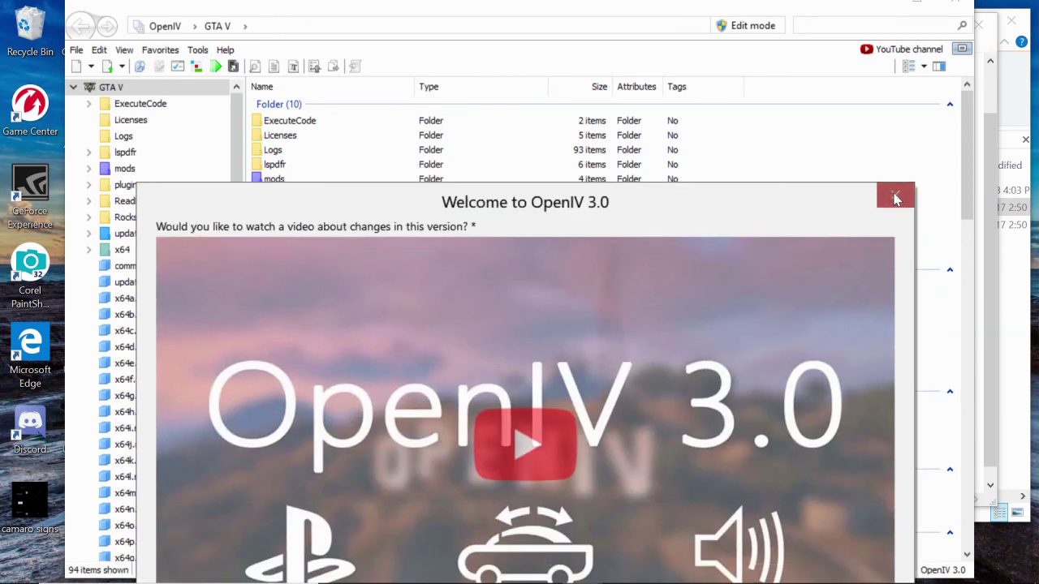
left_click(895, 199)
Step: Narrow the OpenIV window and place it beside the Notepad list so both fit on the desktop
left_click_drag(570, 10, 529, 25)
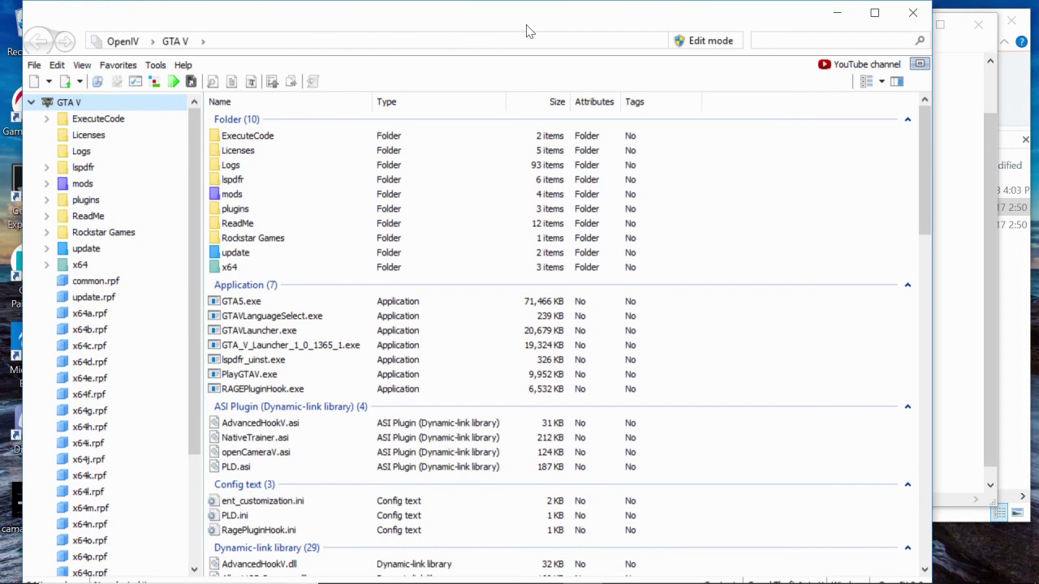
left_click(874, 13)
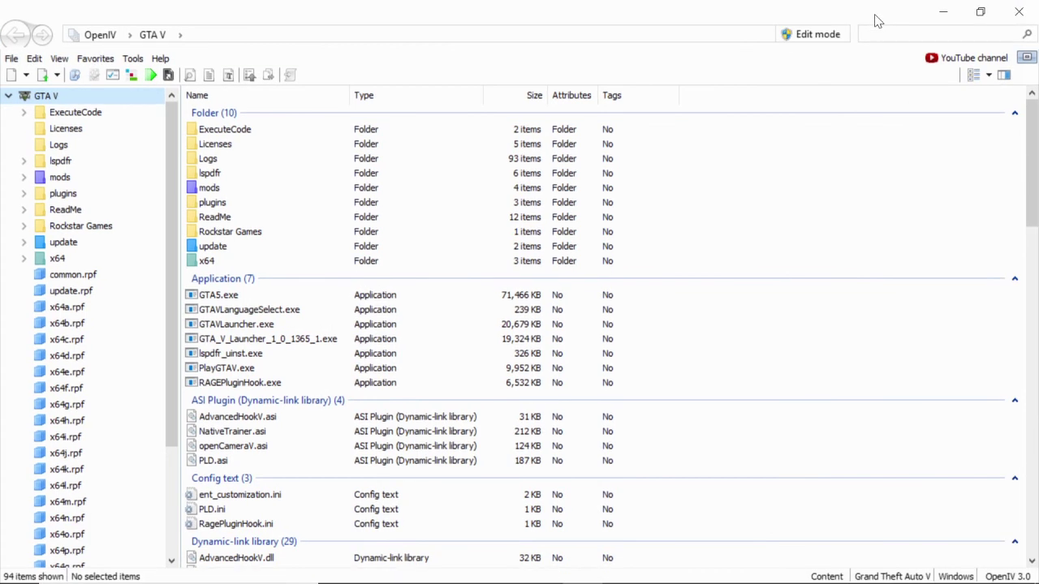
left_click(980, 14)
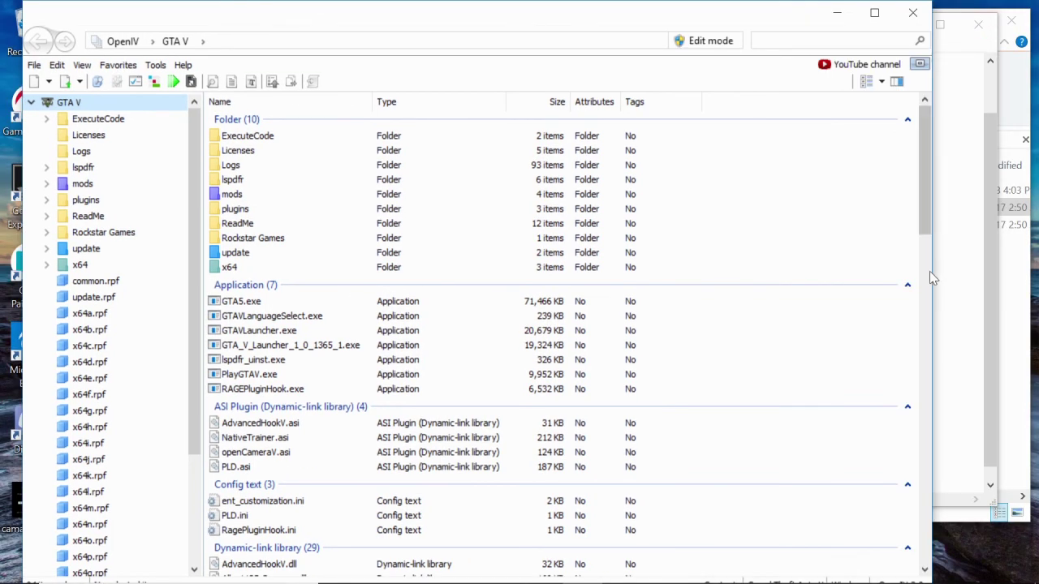
left_click_drag(930, 274, 456, 299)
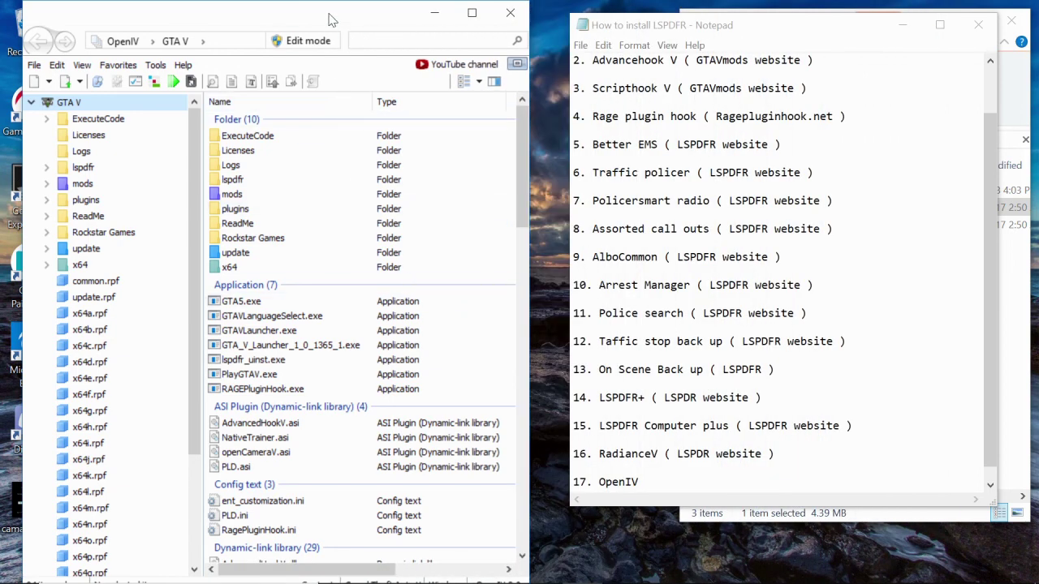
left_click_drag(333, 20, 315, 16)
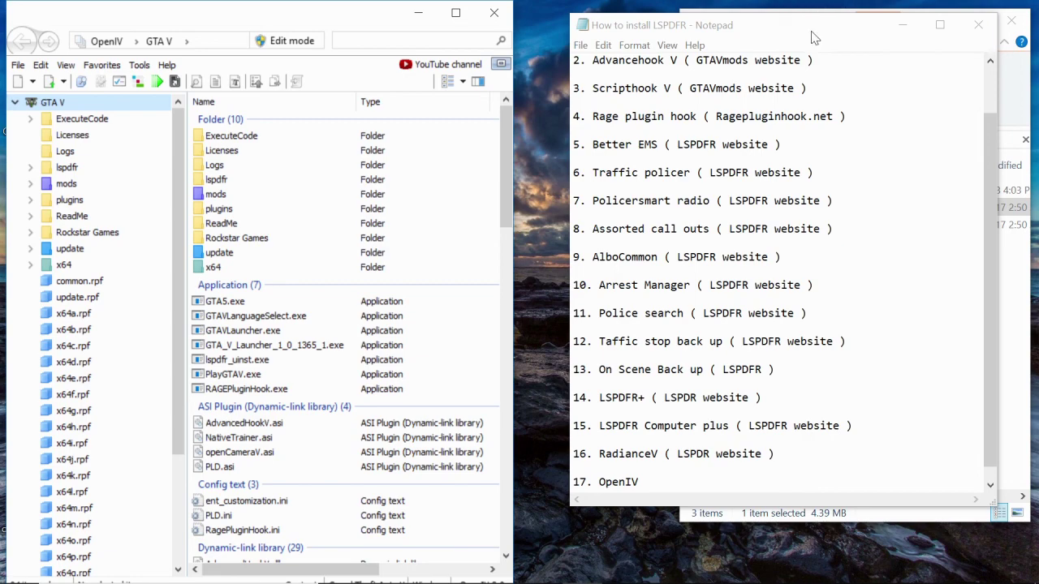
Step: Switch to the USB drive's File Explorer window, search for "rad", and open the RADIANCE_V_v1.8 archive, dismissing the WinRAR reminder
left_click_drag(814, 38, 802, 195)
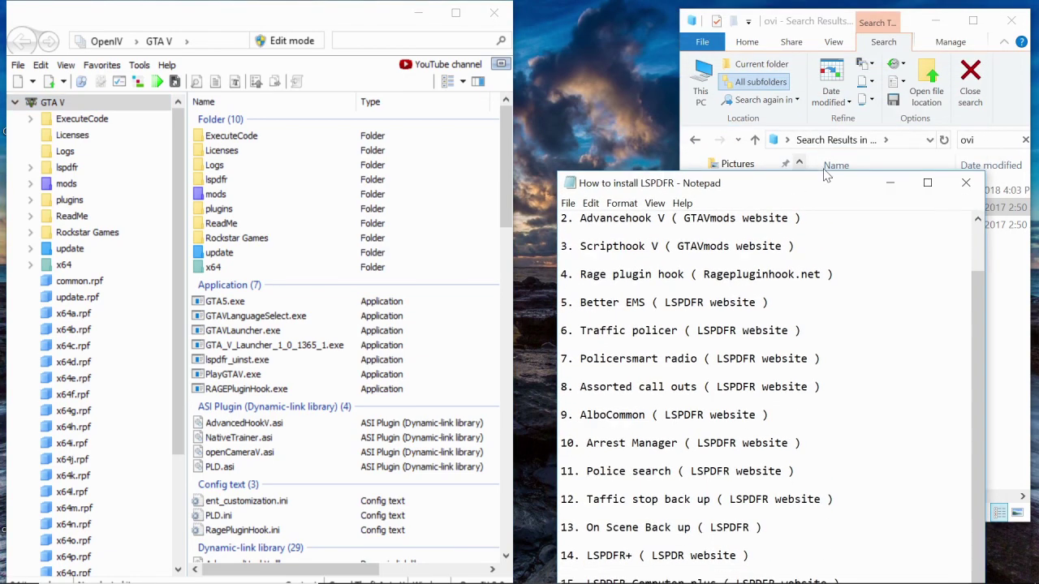
left_click(917, 29)
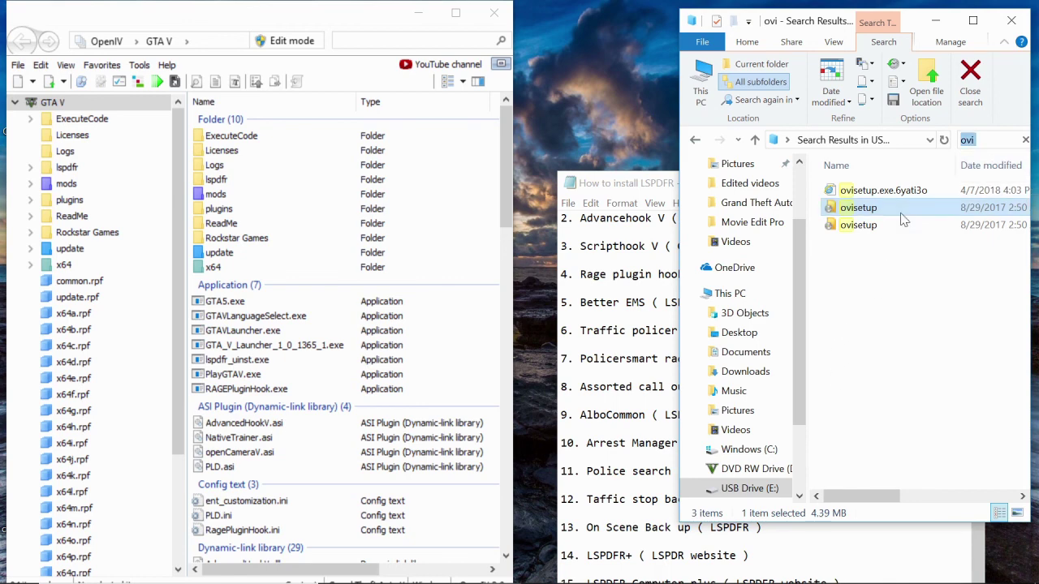
key("BackSpace")
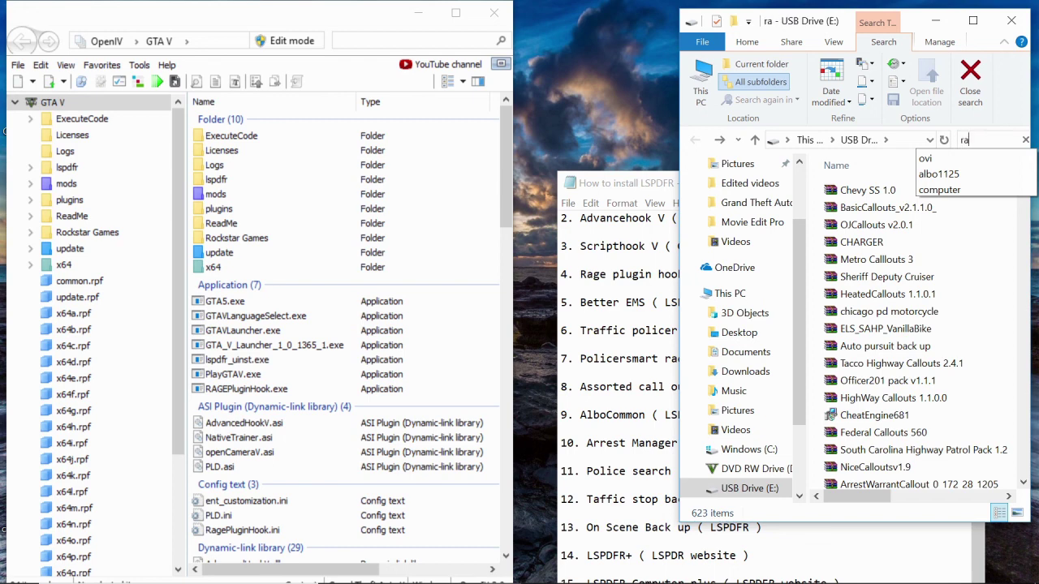
type("rad")
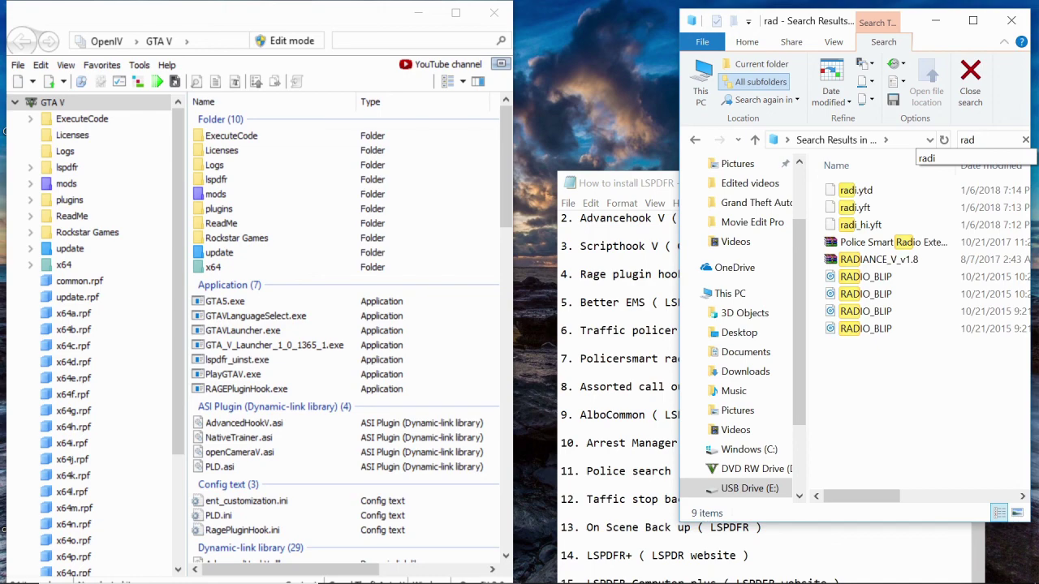
left_click(897, 263)
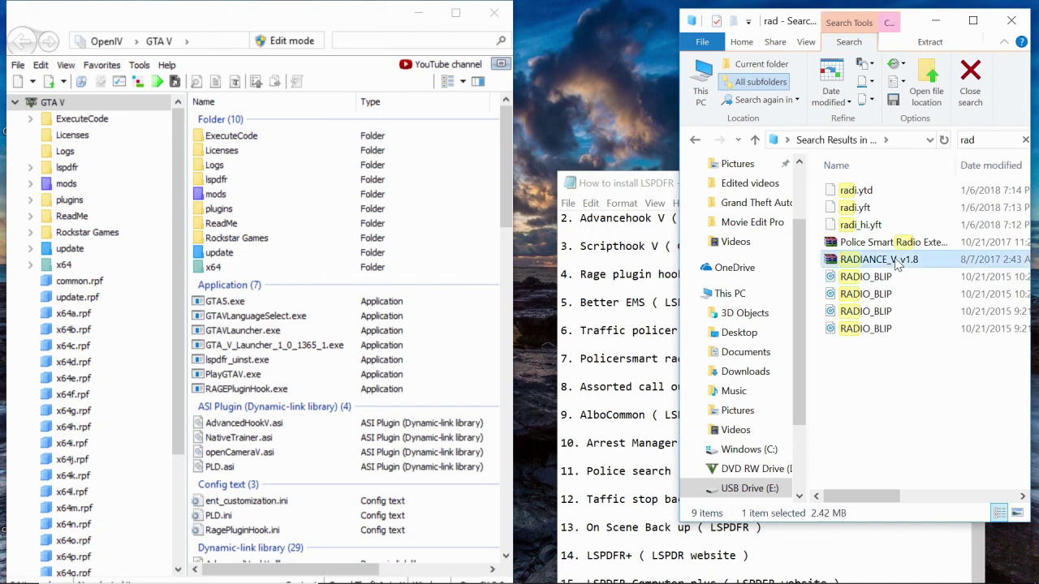
double_click(898, 263)
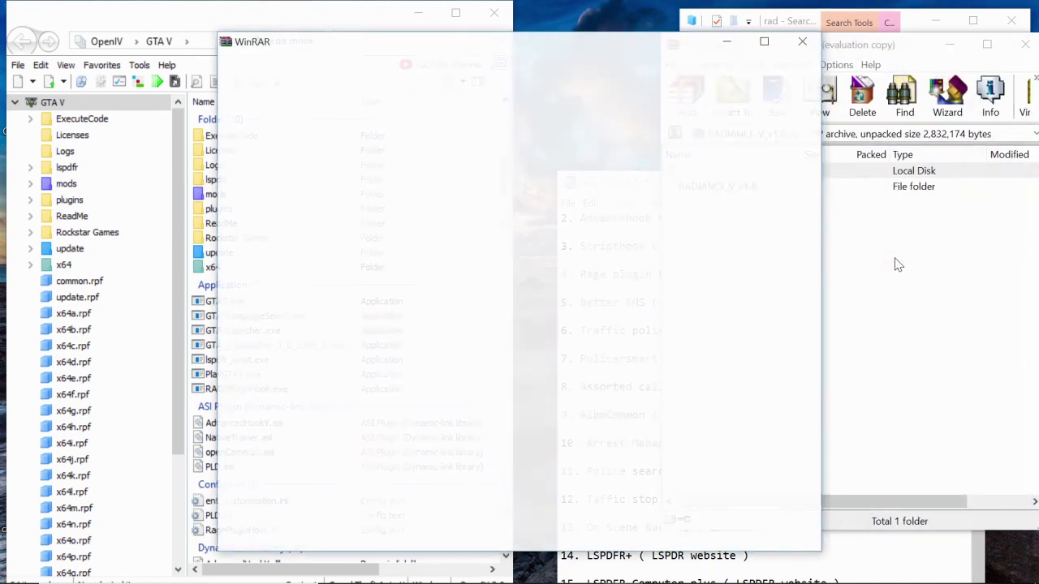
left_click(802, 45)
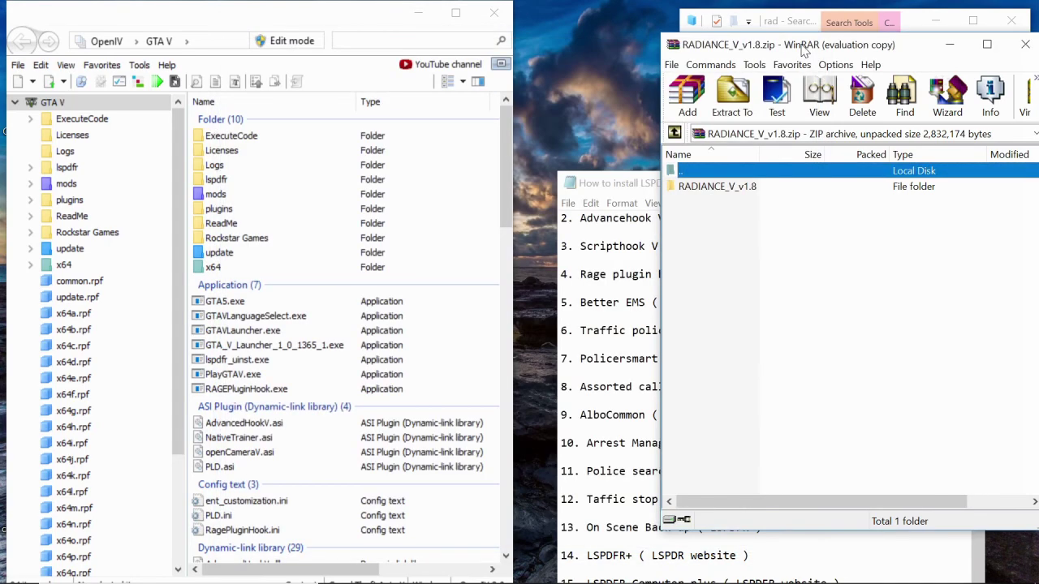
Step: Open MIF.jpg from the archive's RADIANCE_V_v1.8 folder and read its installation instructions, keeping the picture clear of OpenIV
double_click(729, 188)
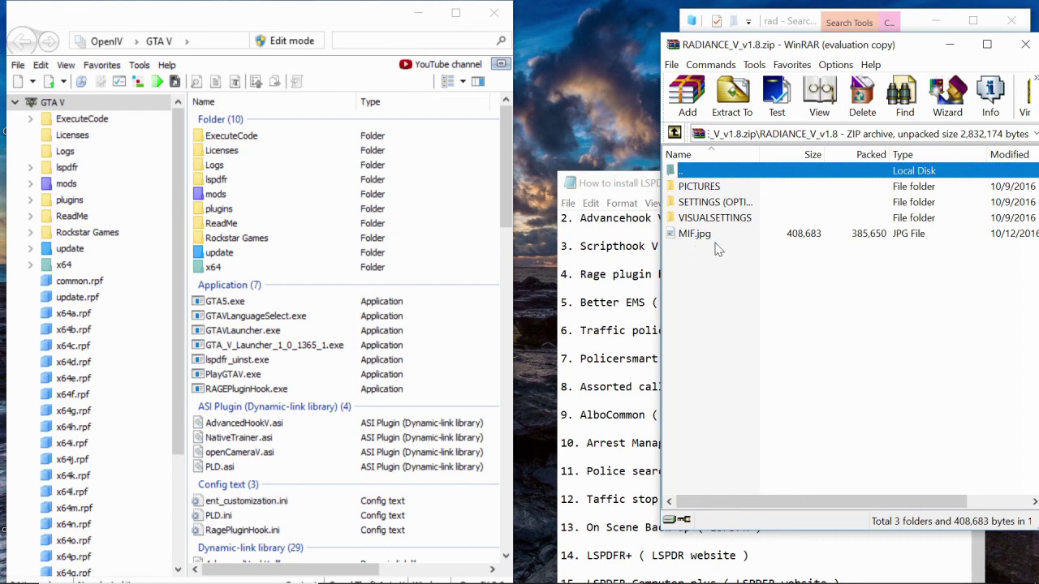
double_click(695, 234)
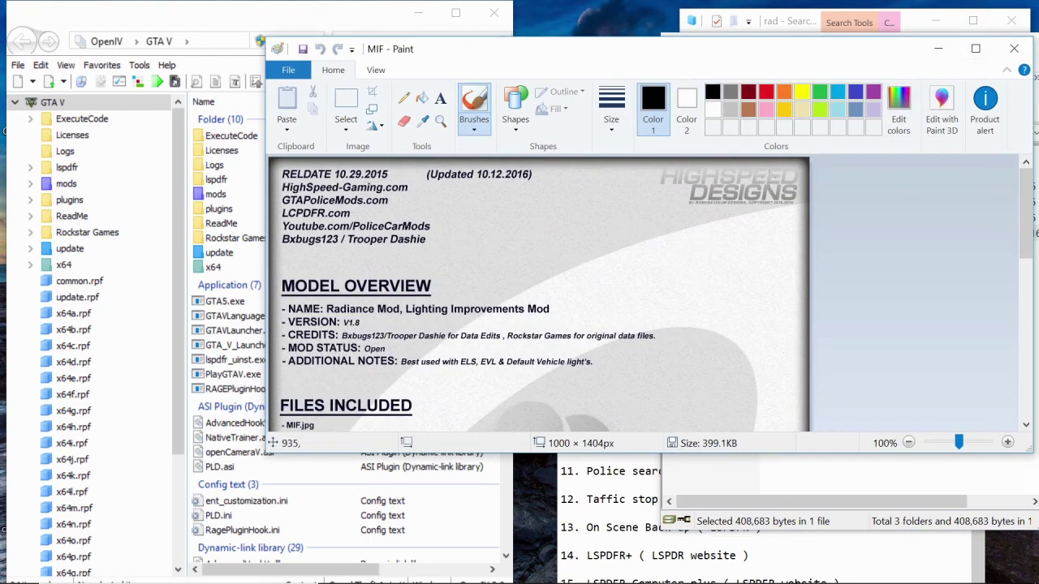
scroll(607, 264, "down", 3)
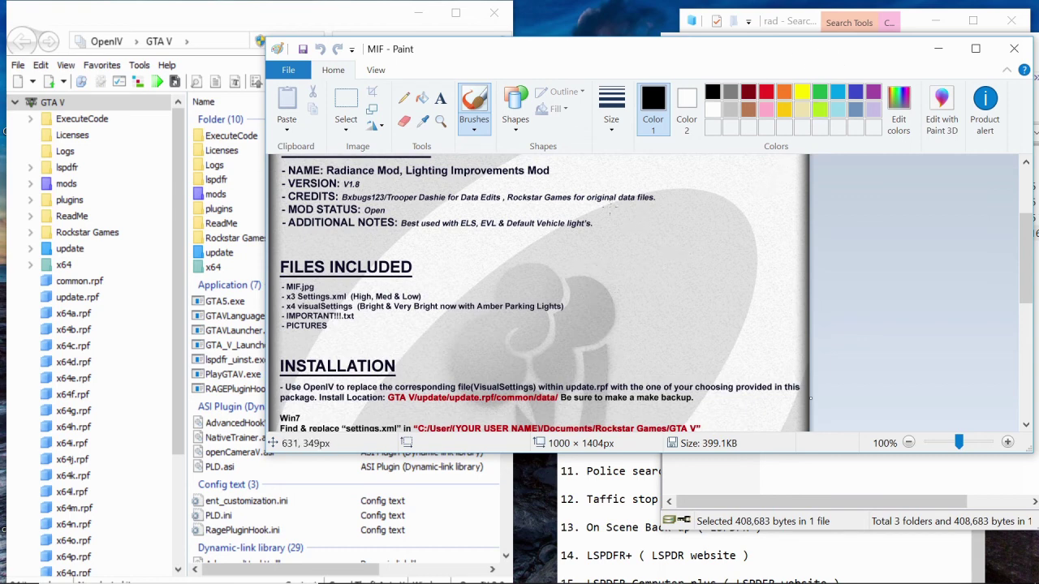
scroll(782, 292, "down", 2)
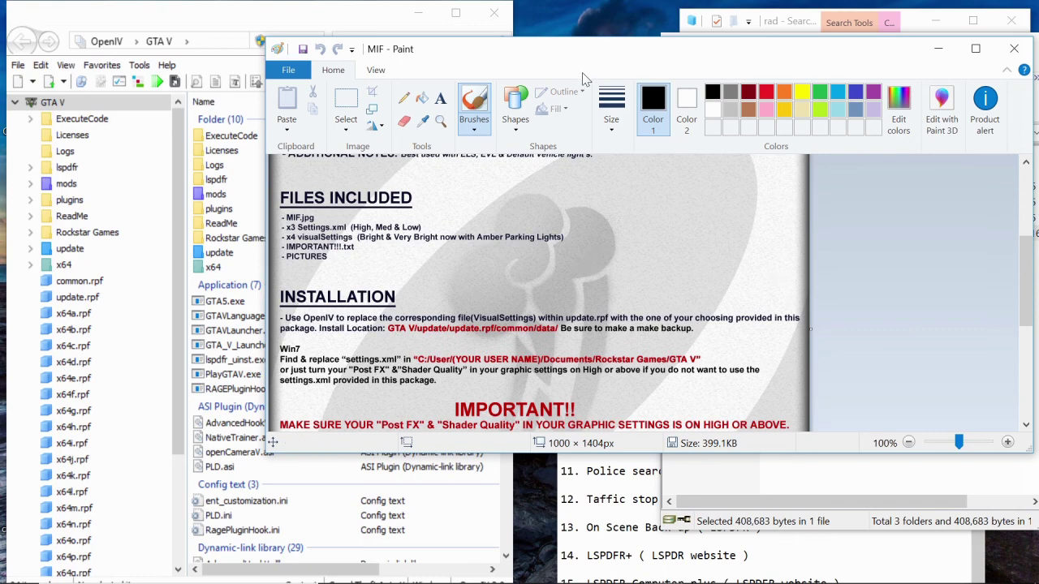
mouse_move(581, 61)
left_mouse_down()
mouse_move(868, 75)
mouse_move(777, 55)
mouse_move(785, 52)
left_mouse_up()
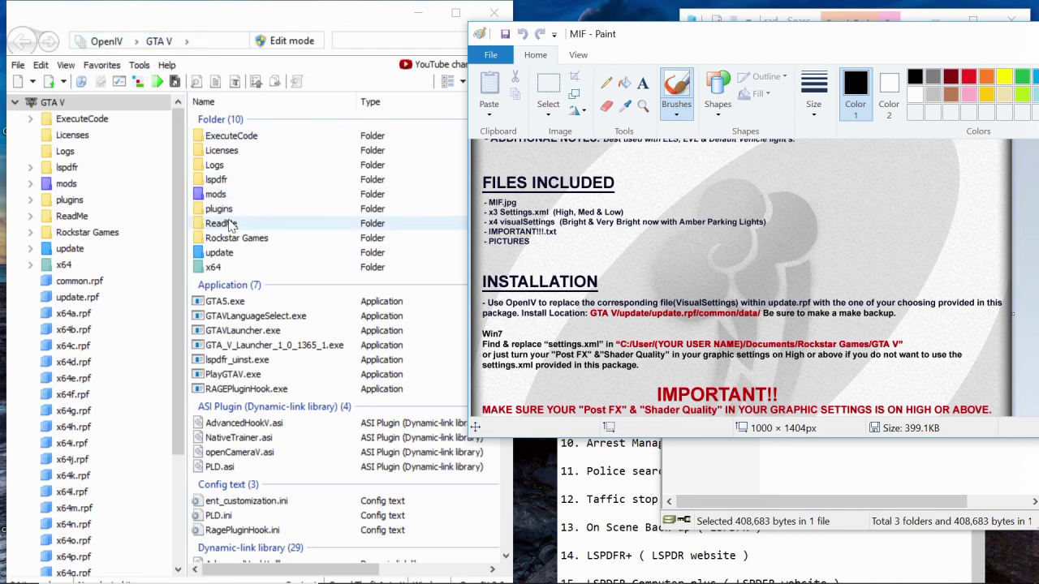
Step: Turn on edit mode in OpenIV and install the OpenIV.ASI plugin through the ASI Manager
left_click(228, 255)
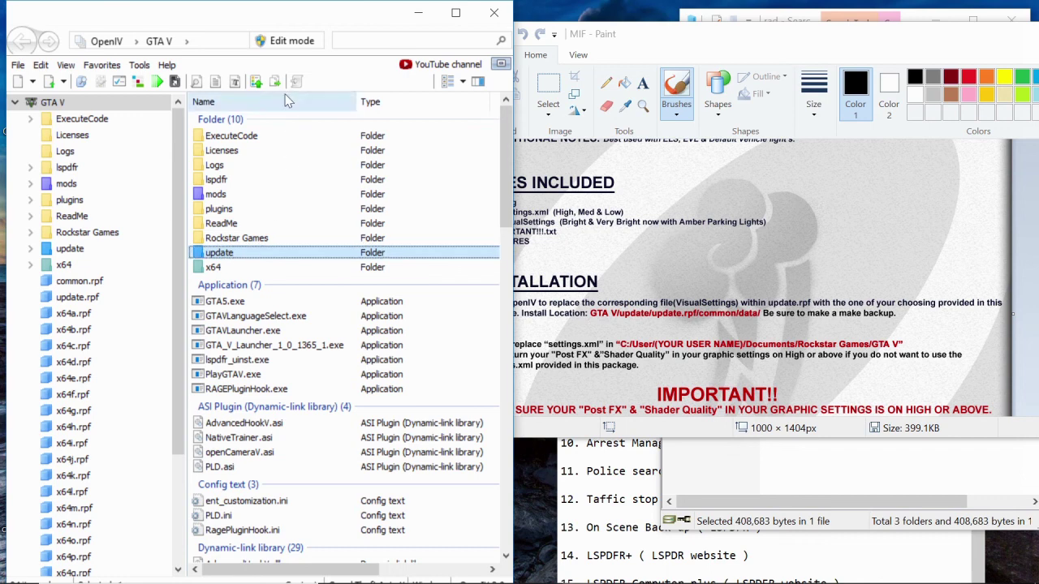
left_click(296, 42)
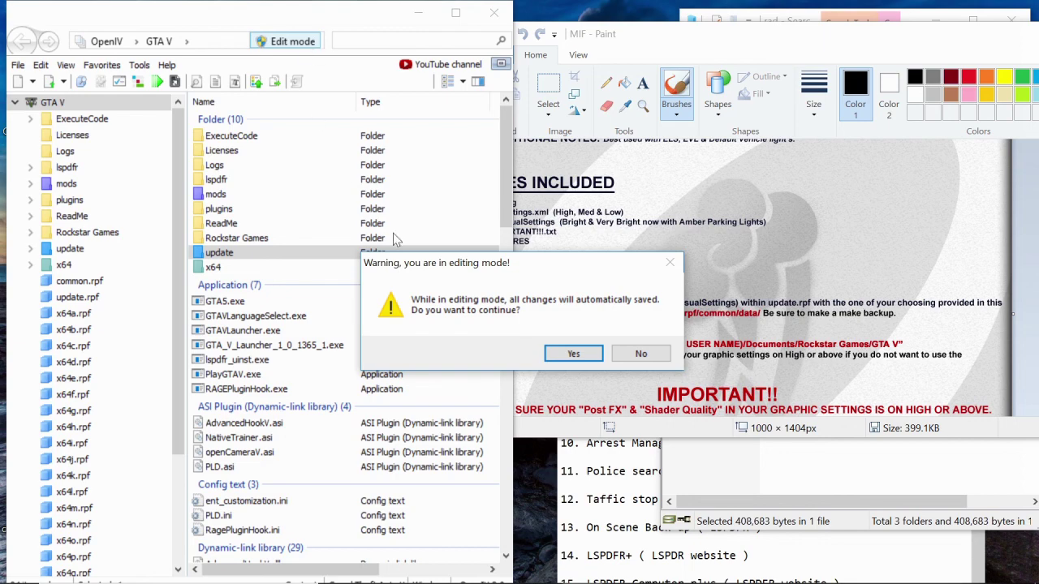
left_click(572, 353)
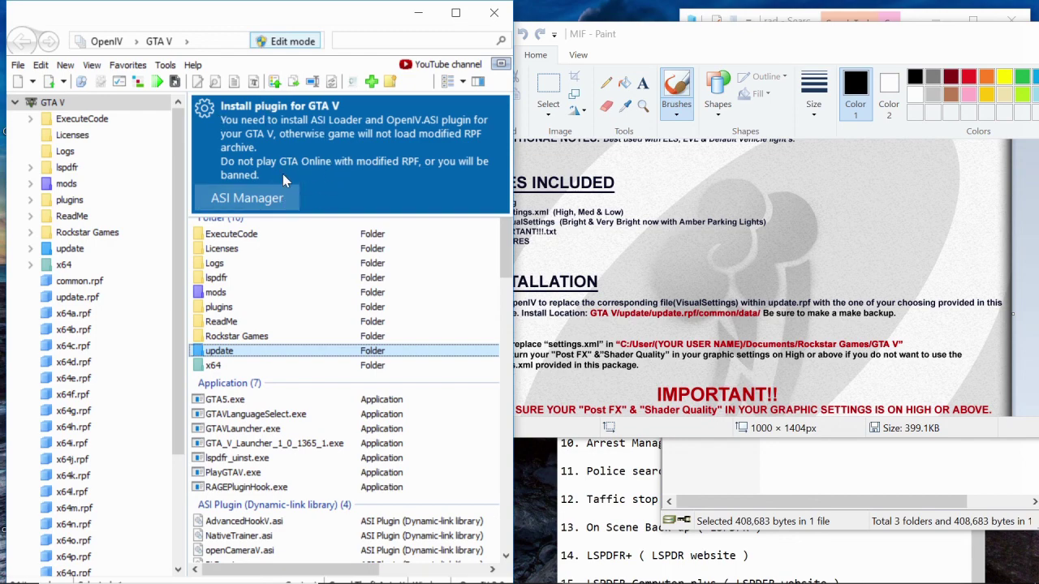
left_click(271, 205)
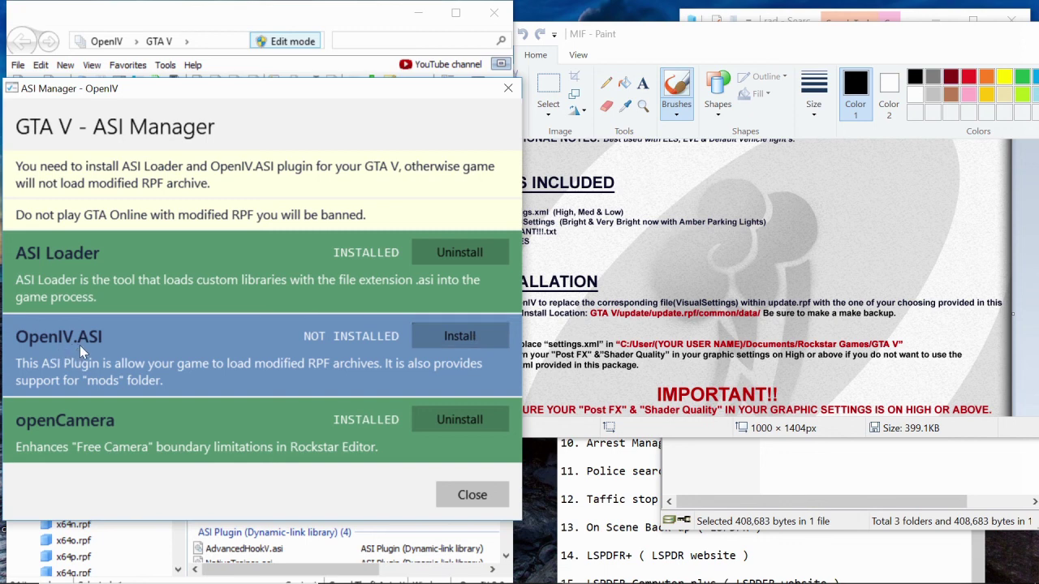
left_click(474, 344)
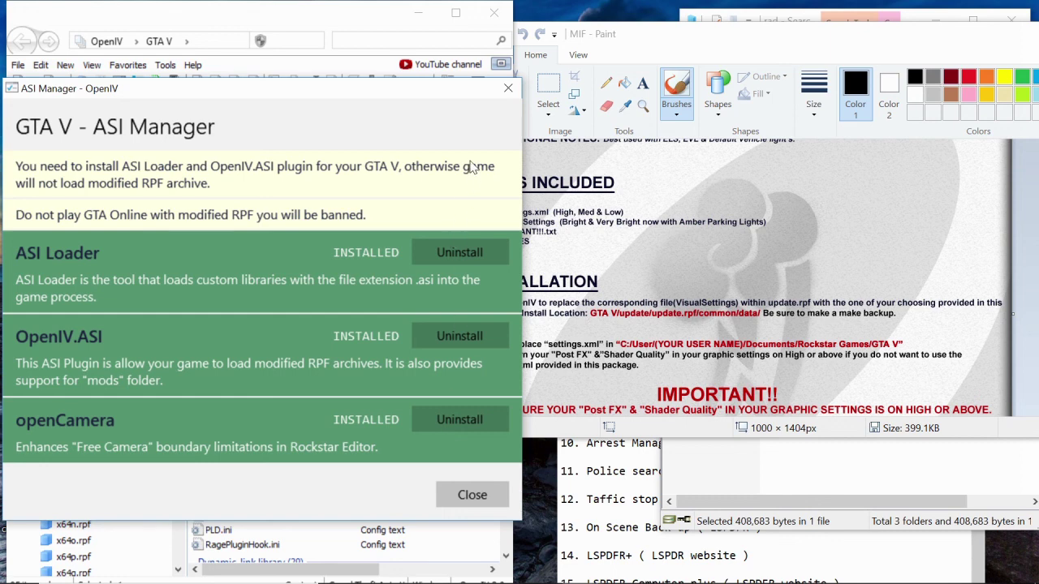
left_click(507, 91)
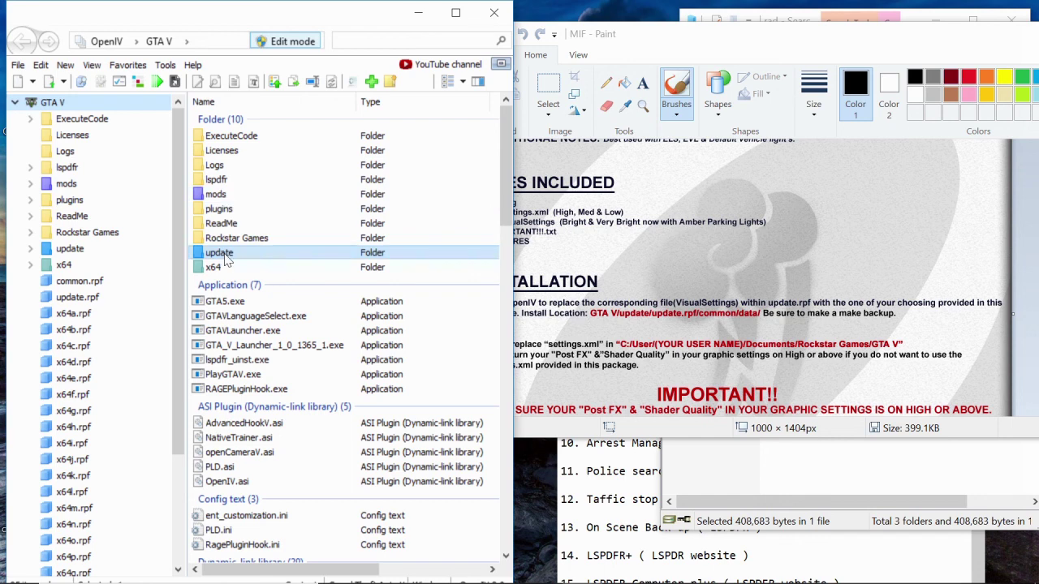
Step: Browse to update\update.rpf\common\data in OpenIV and switch to the same location in the mods folder
double_click(245, 253)
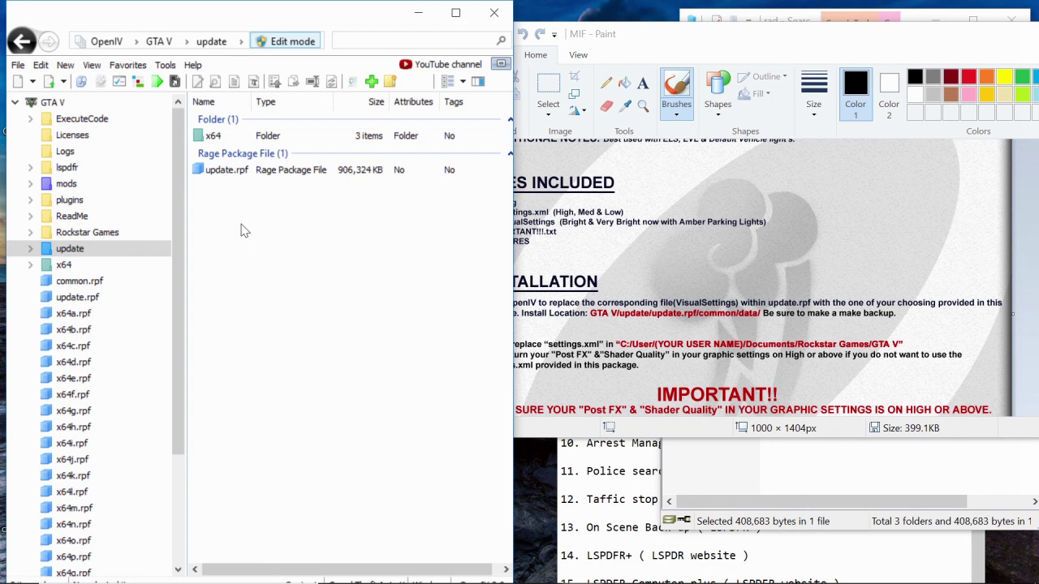
double_click(227, 170)
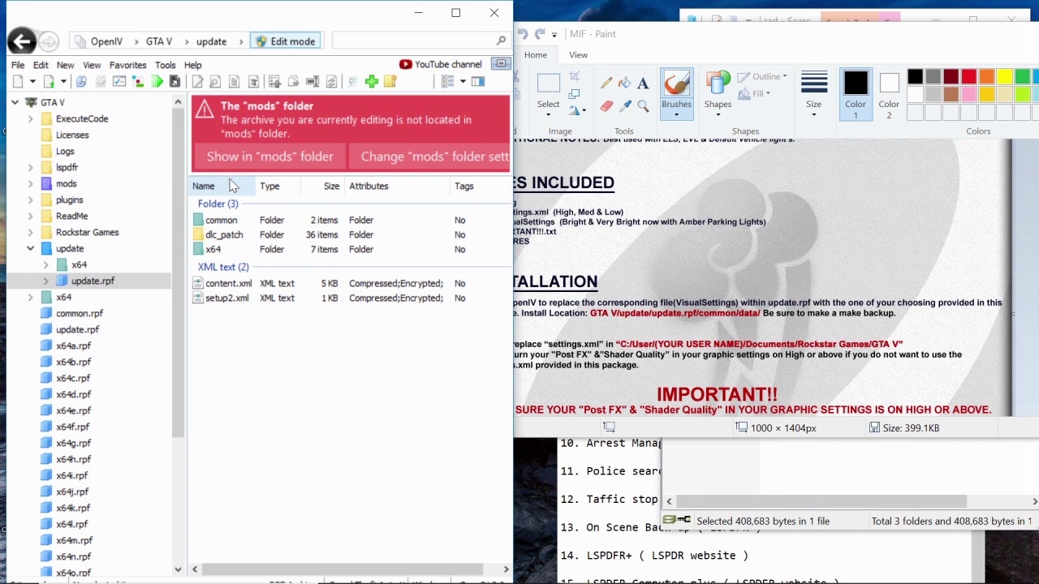
double_click(233, 223)
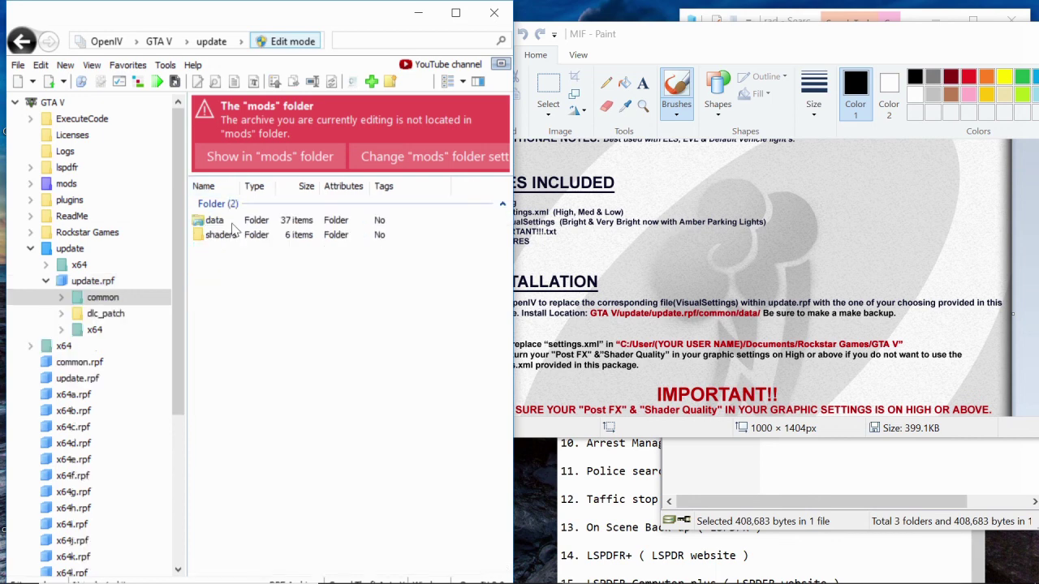
double_click(231, 223)
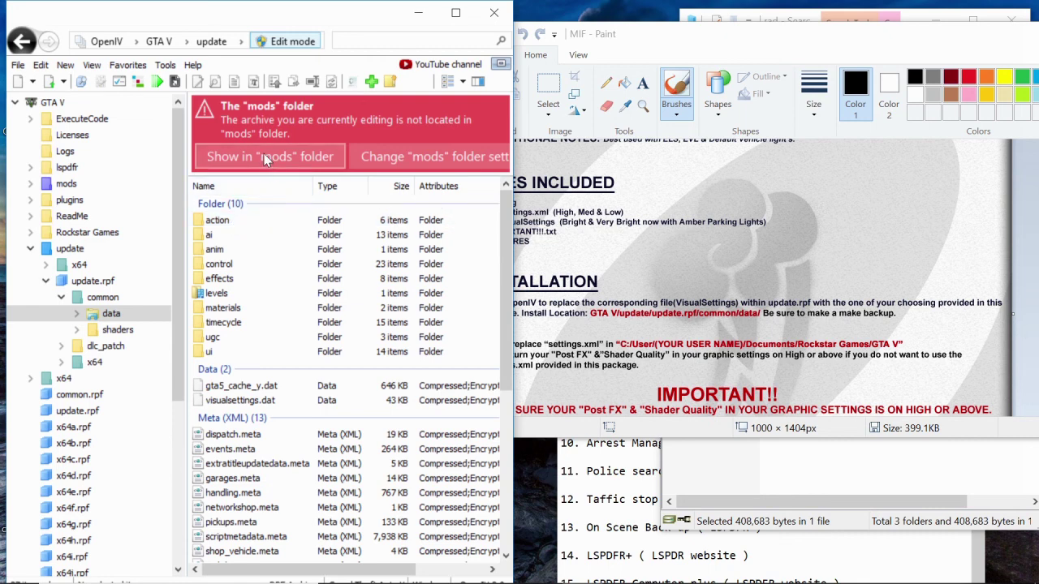
left_click(305, 167)
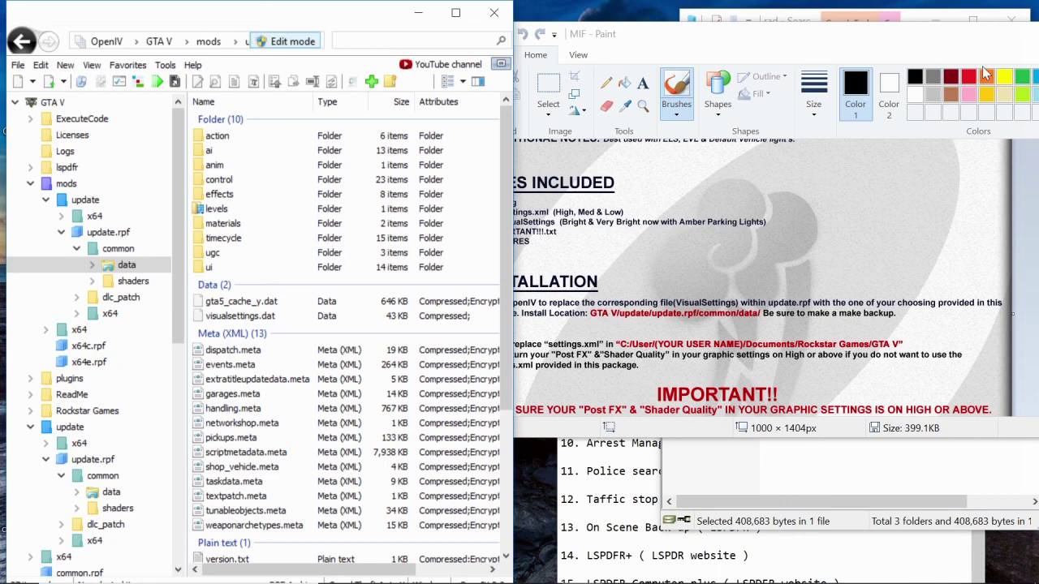
Step: Close the MIF.jpg instructions and locate the visualsettings.dat file in the RADIANCE_V_v1.8 archive's VISUALSETTINGS\Bright folder
mouse_move(1008, 42)
left_mouse_down()
mouse_move(973, 125)
mouse_move(817, 186)
mouse_move(787, 139)
mouse_move(671, 132)
mouse_move(705, 130)
left_mouse_up()
left_click(914, 123)
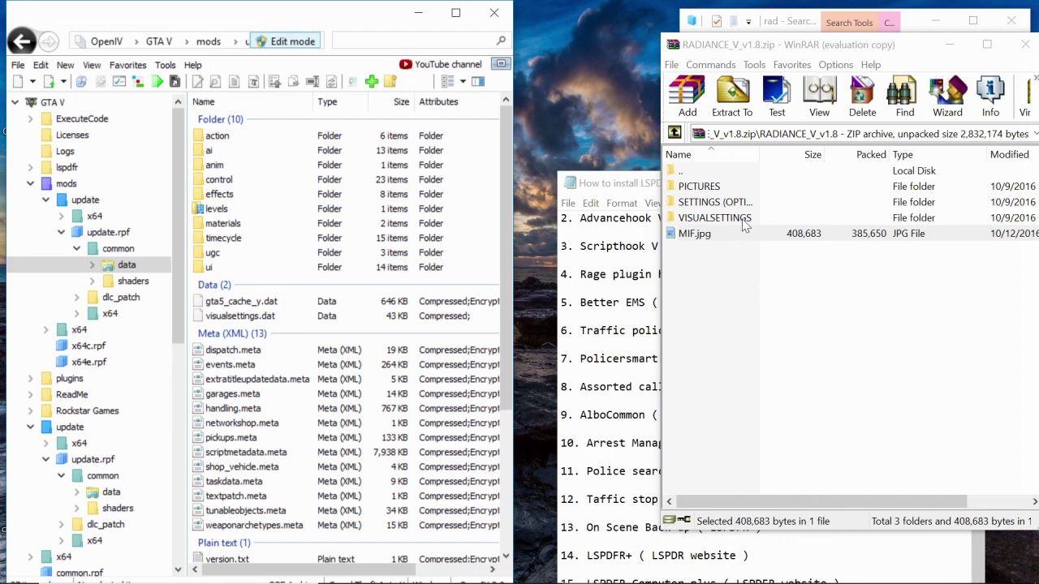
double_click(730, 217)
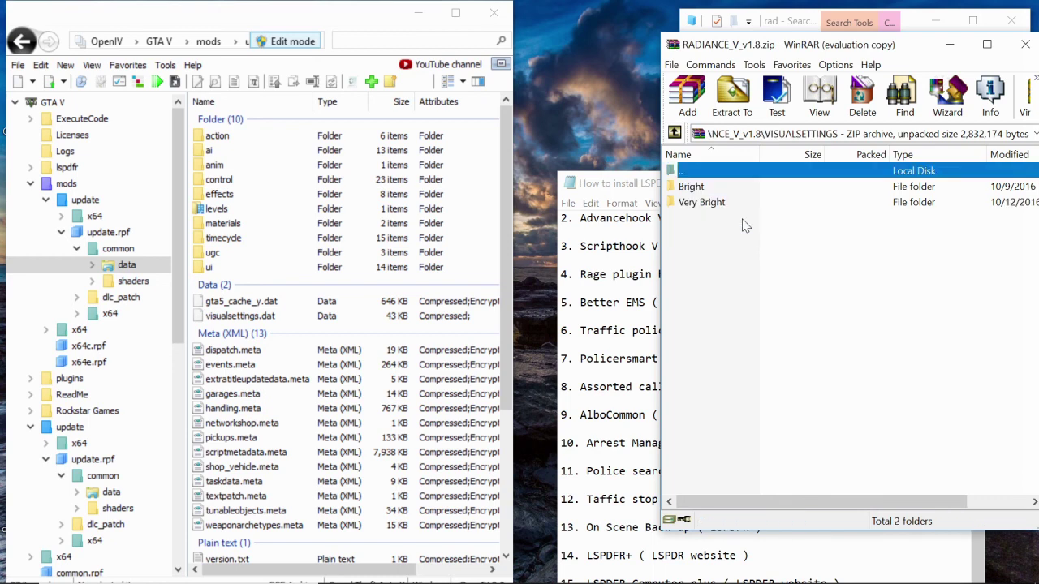
double_click(697, 187)
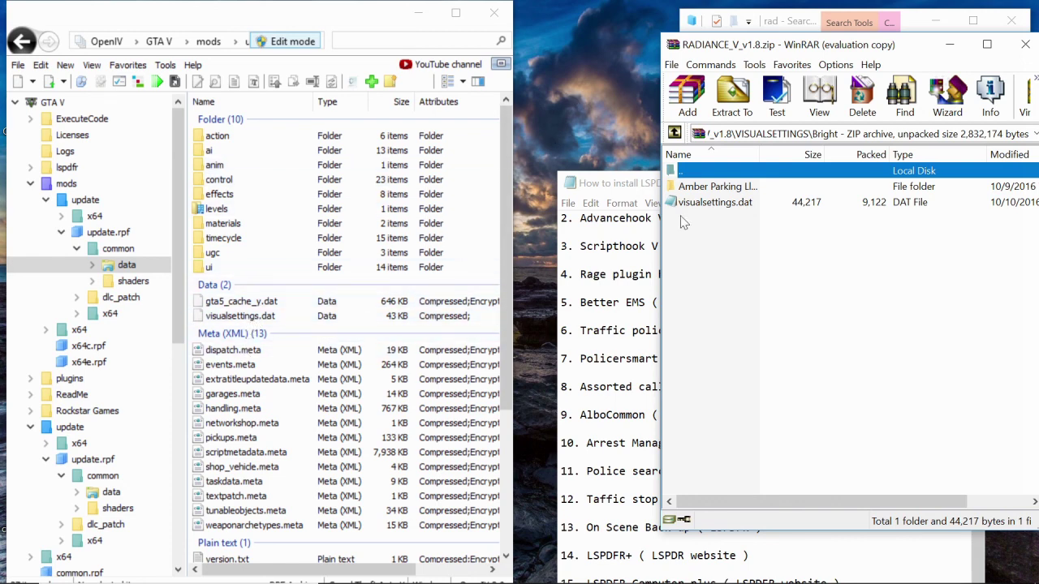
left_click(709, 207)
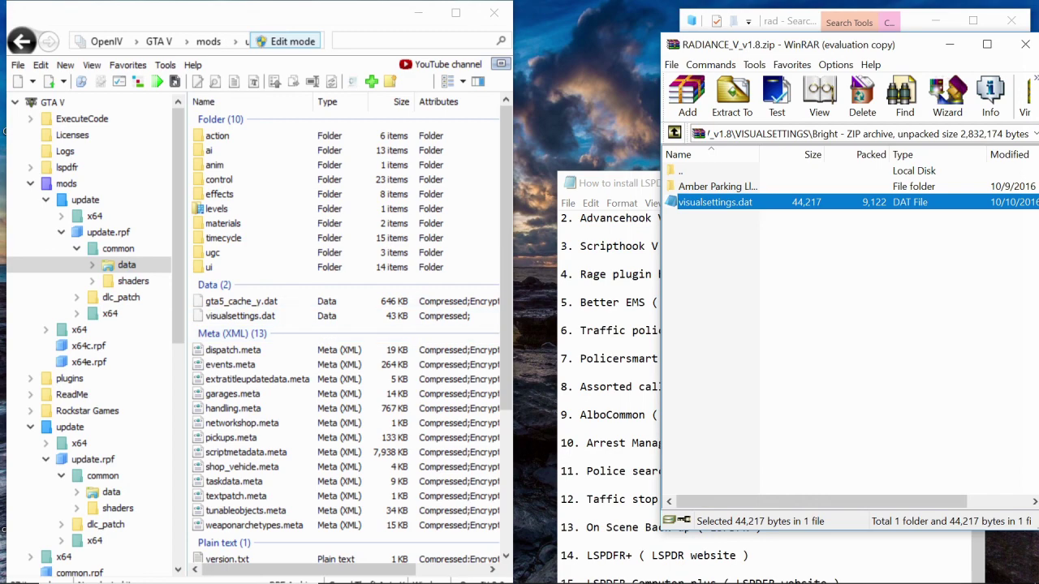
Step: Close the RADIANCE_V_v1.8 archive, the USB drive search window and OpenIV, and minimize the mod list in Notepad
left_click(1029, 46)
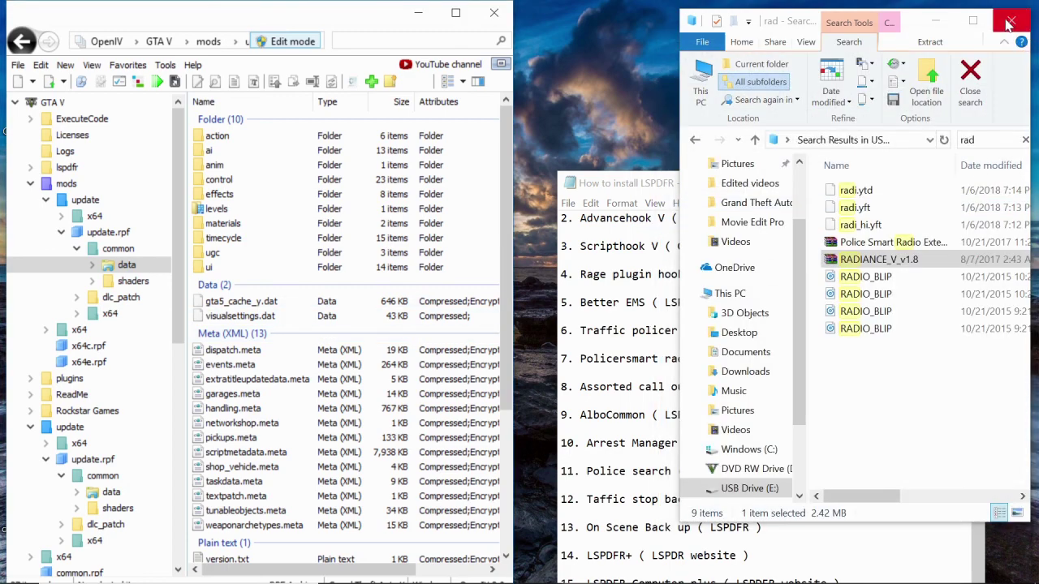
left_click(1011, 19)
left_click_drag(807, 187, 832, 36)
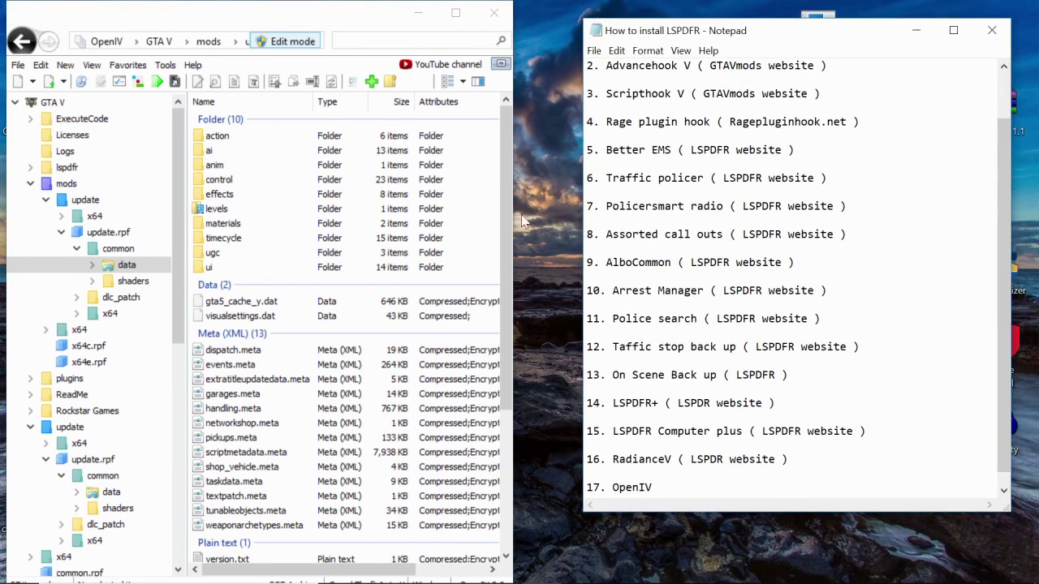
left_click(288, 41)
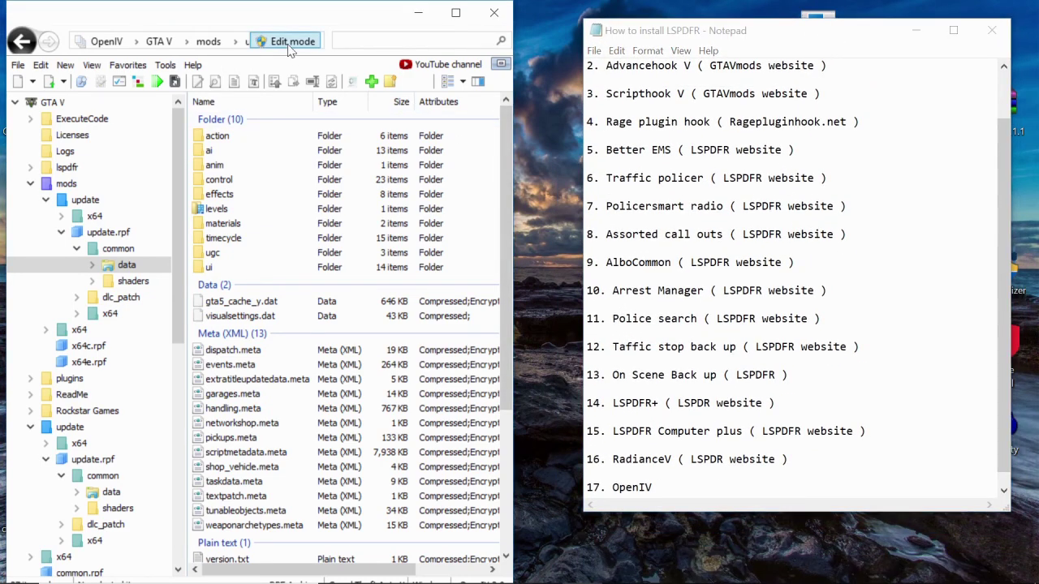
left_click(493, 12)
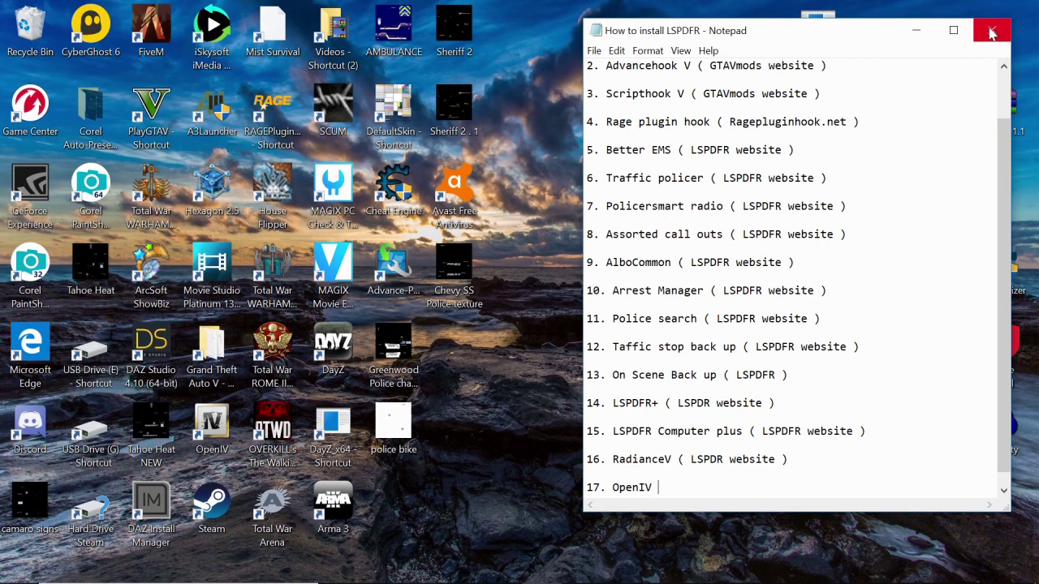
left_click(915, 29)
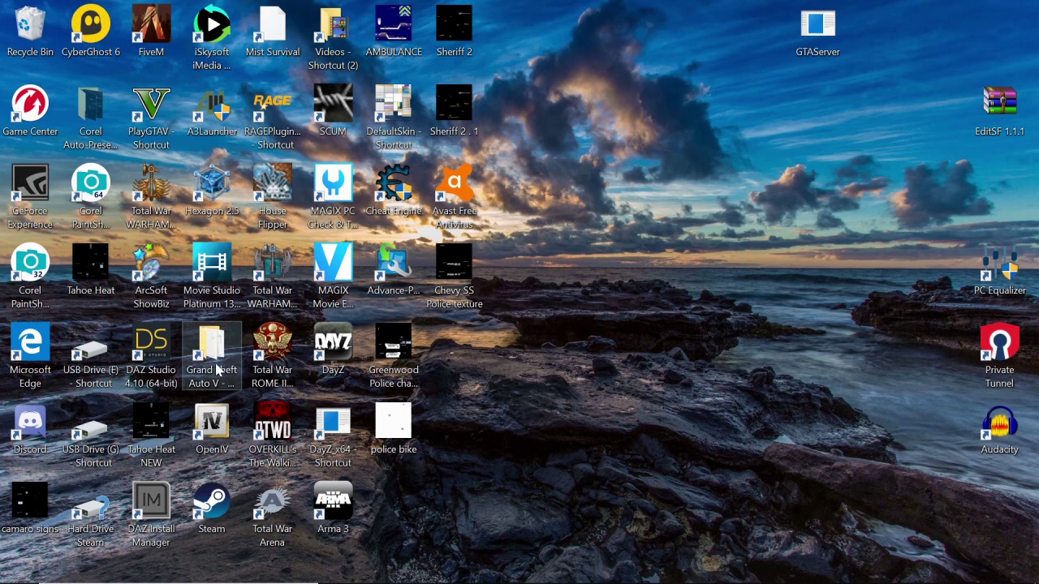
Step: Start RAGE Plugin Hook from the desktop, allow it to make changes, acknowledge the elevated privileges notice, and cancel the game launch
double_click(296, 130)
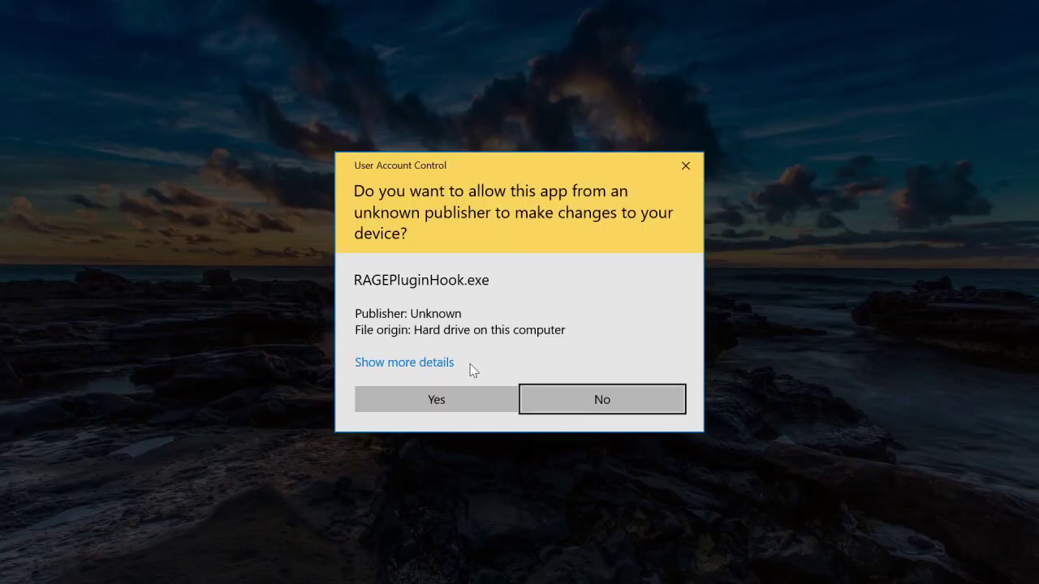
left_click(470, 395)
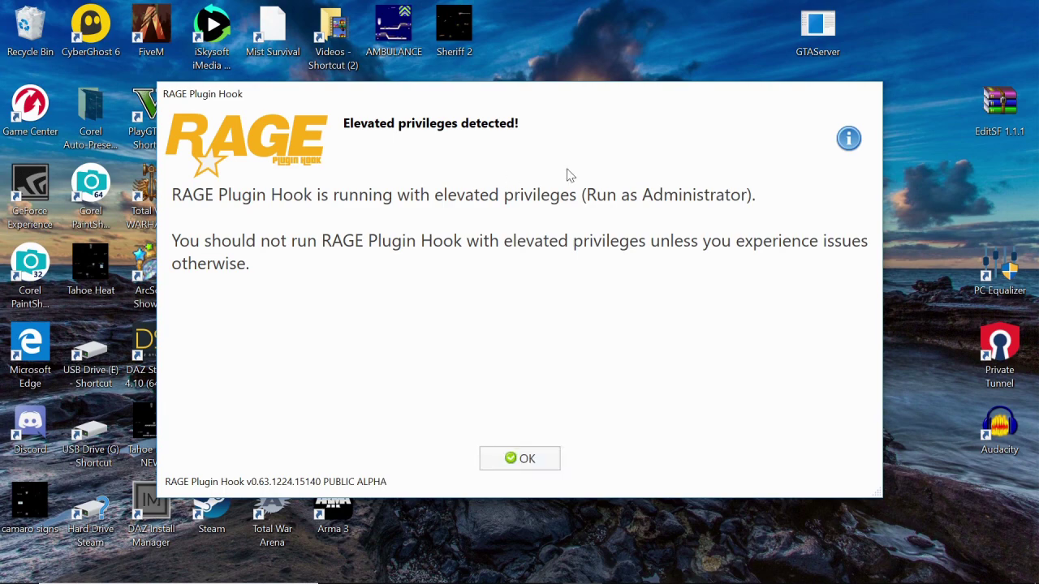
left_click(545, 459)
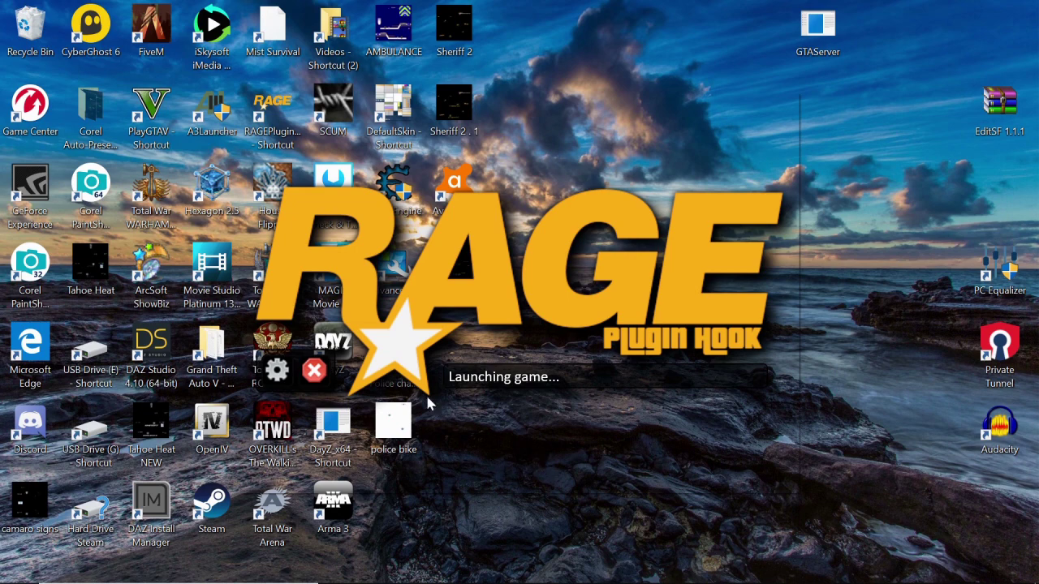
left_click(310, 378)
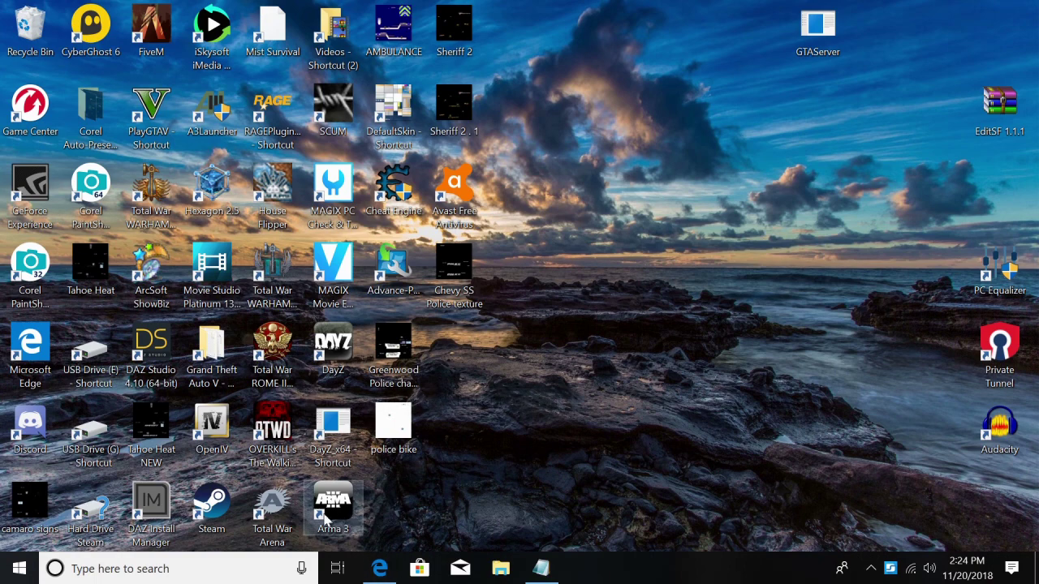
Step: Open OpenIV for the Windows version of Grand Theft Auto V and place it side by side with a USB Drive (E:) window
double_click(221, 417)
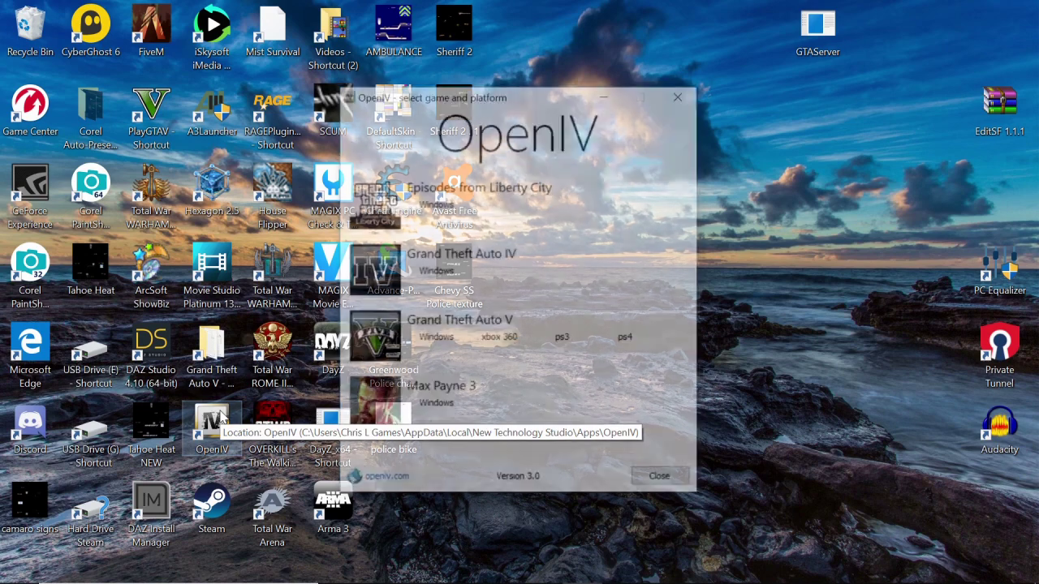
left_click(356, 336)
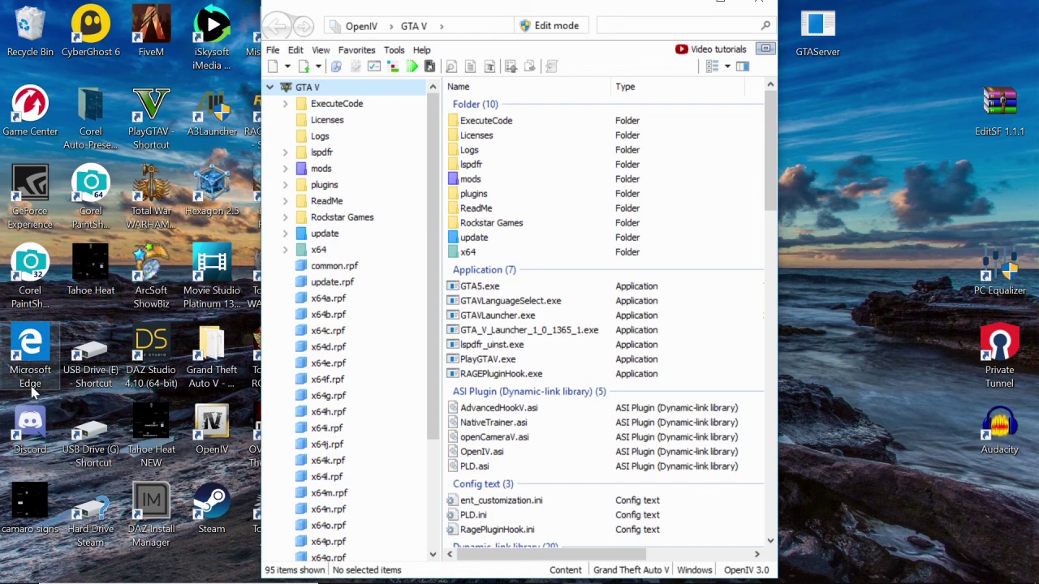
left_click(96, 375)
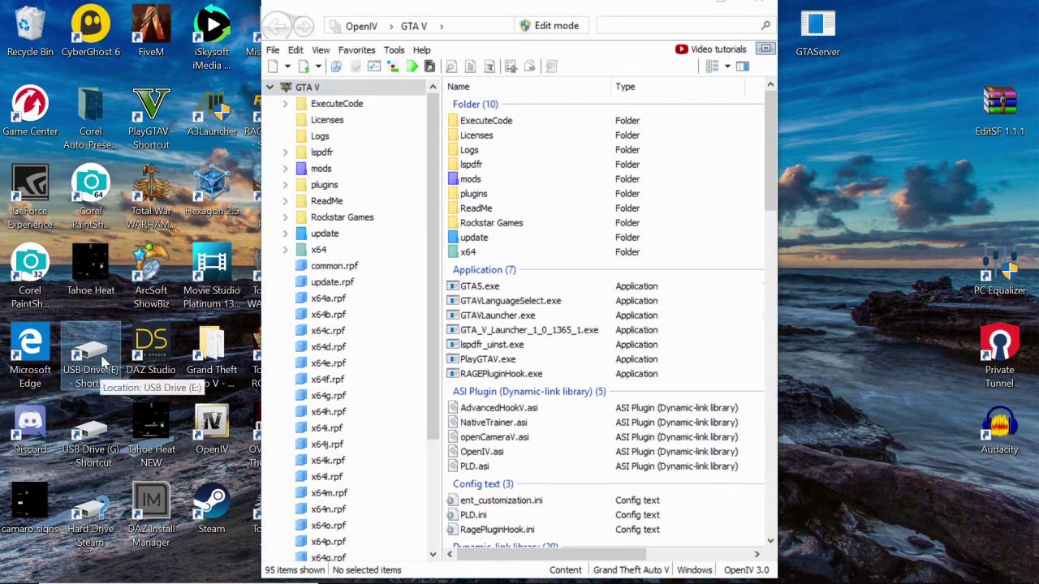
double_click(102, 371)
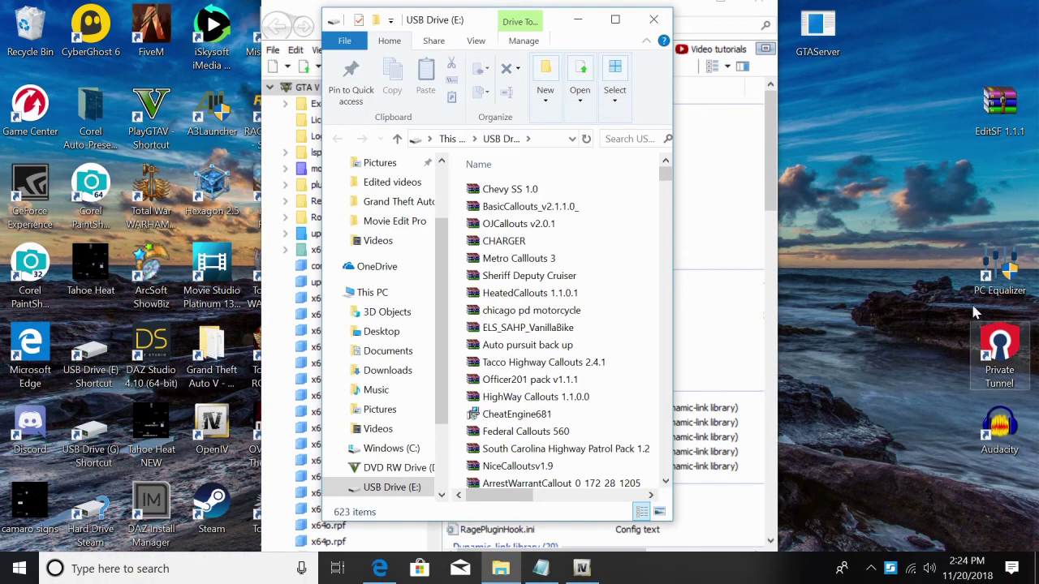
left_click_drag(557, 24, 889, 63)
left_click_drag(539, 12, 357, 27)
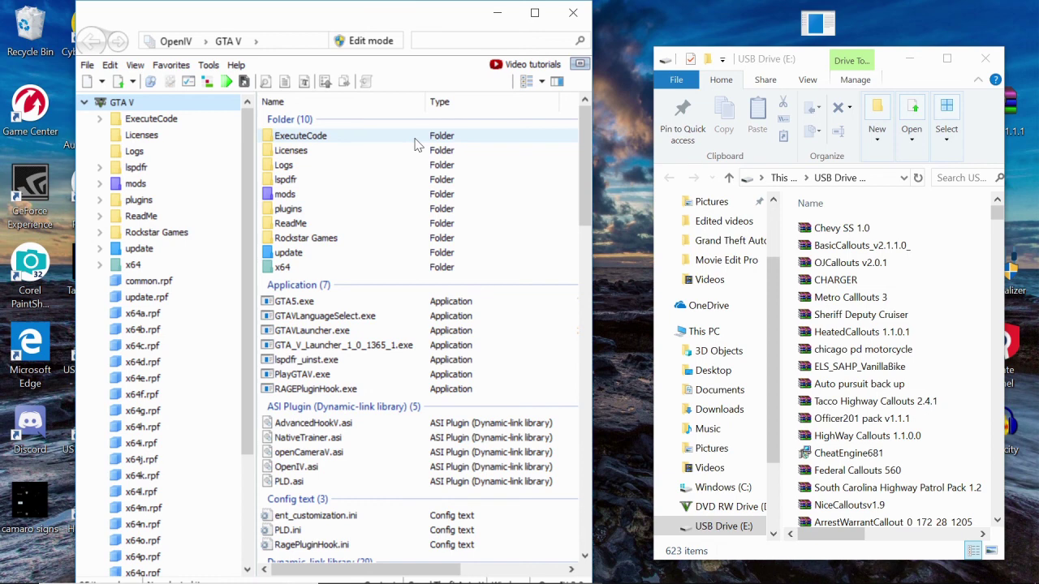
Step: Browse to update\x64\dlcpacks\patchday19ng\dlc.rpf in OpenIV and dismiss the edit mode notice
double_click(336, 255)
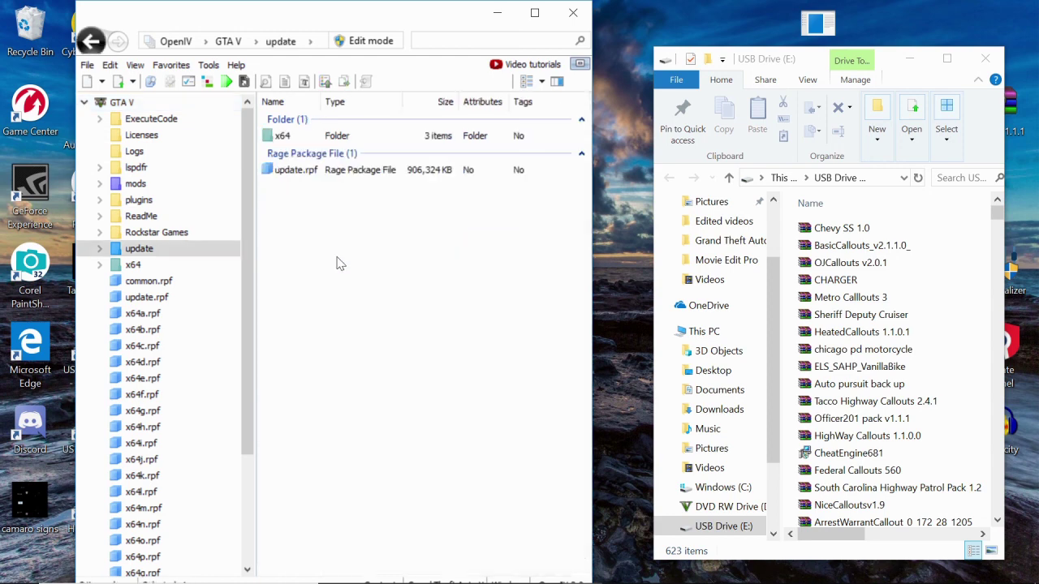
double_click(313, 138)
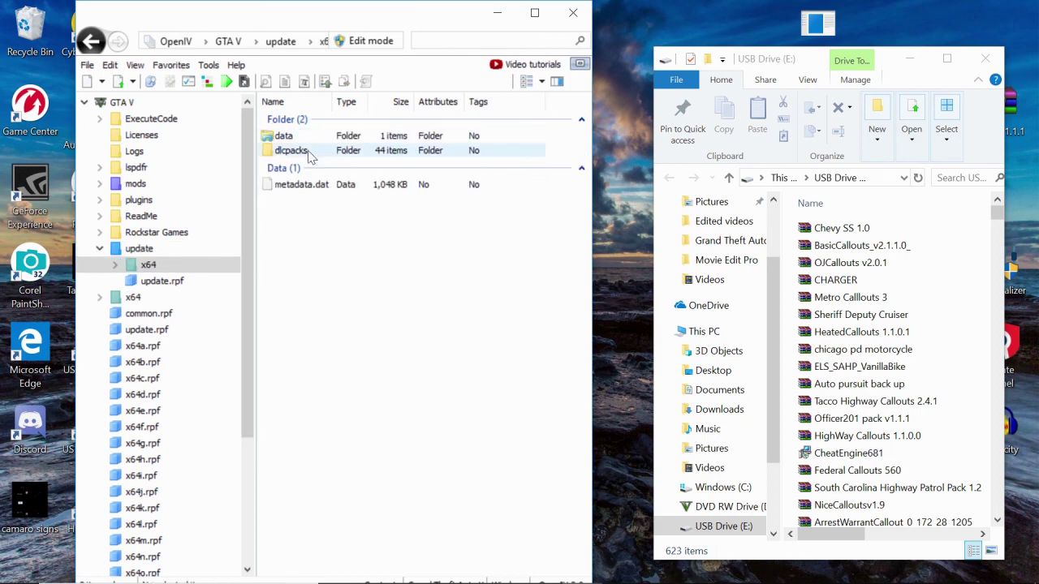
double_click(307, 152)
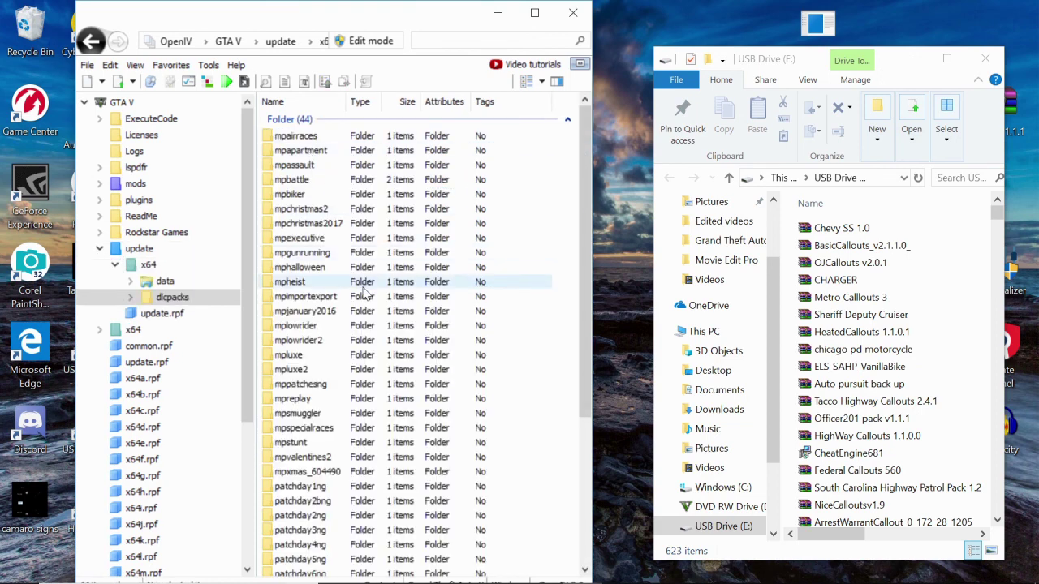
scroll(364, 308, "down", 4)
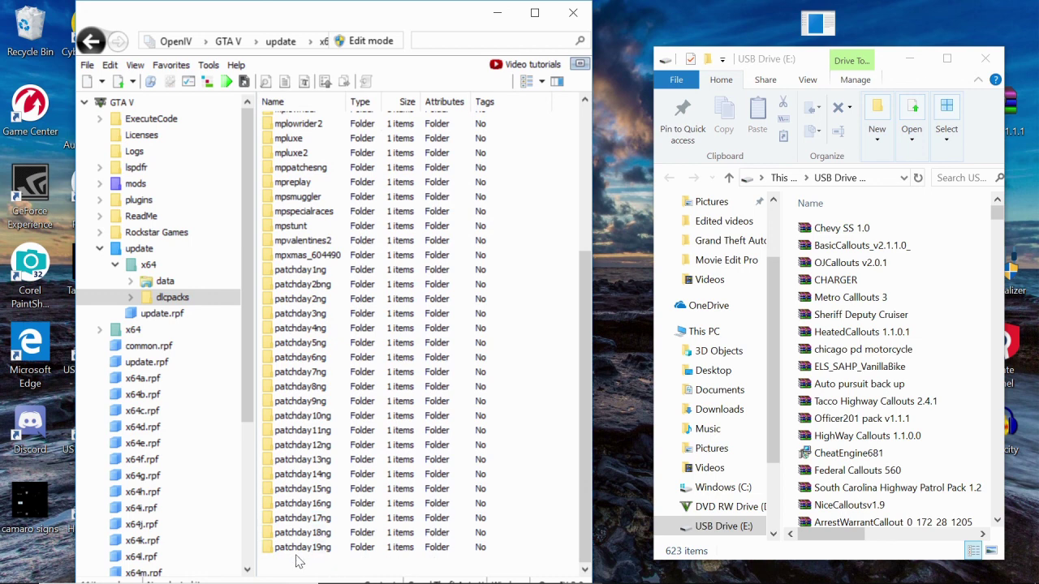
double_click(355, 549)
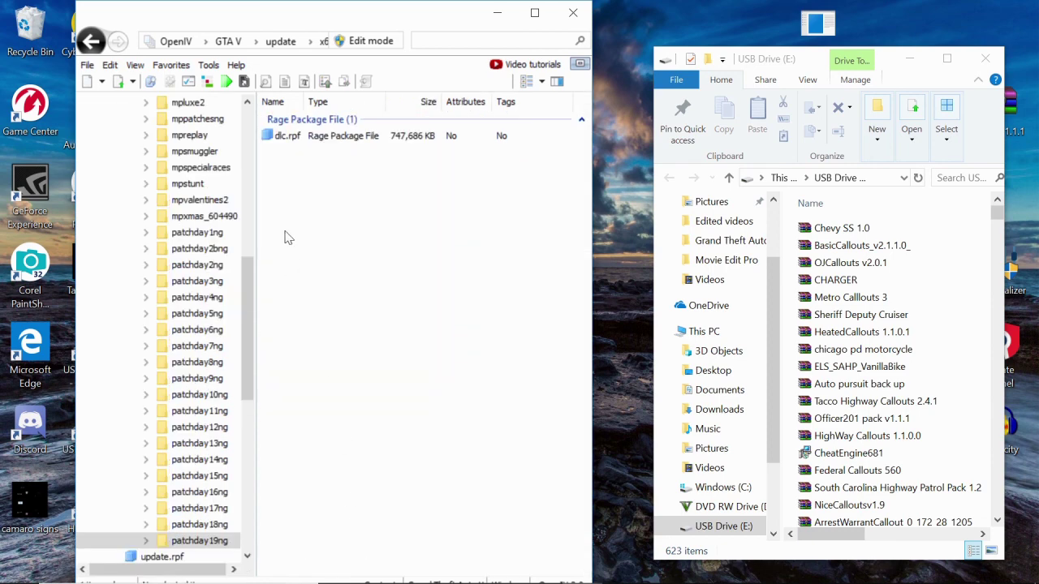
double_click(310, 135)
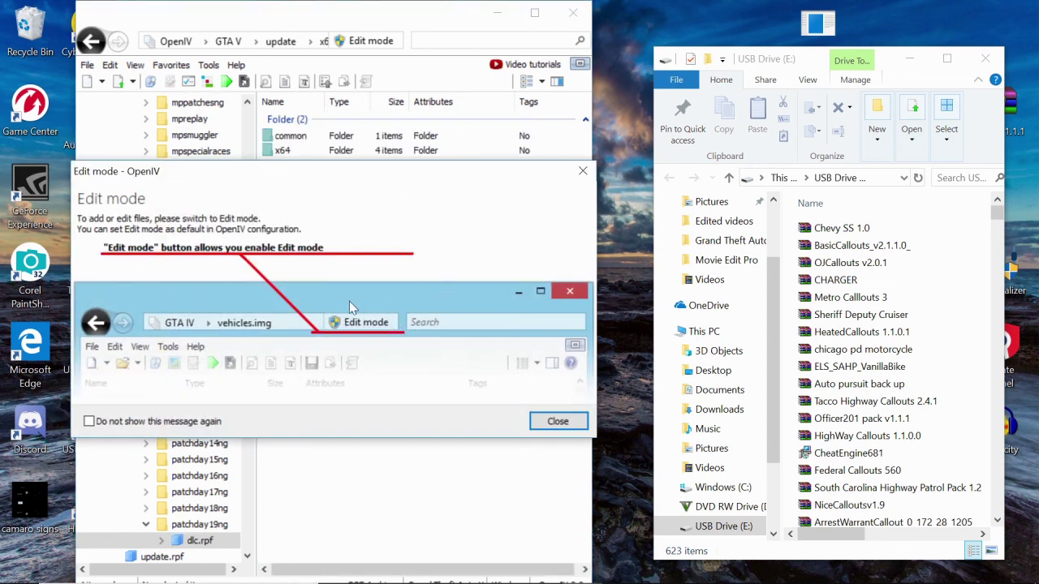
left_click(582, 170)
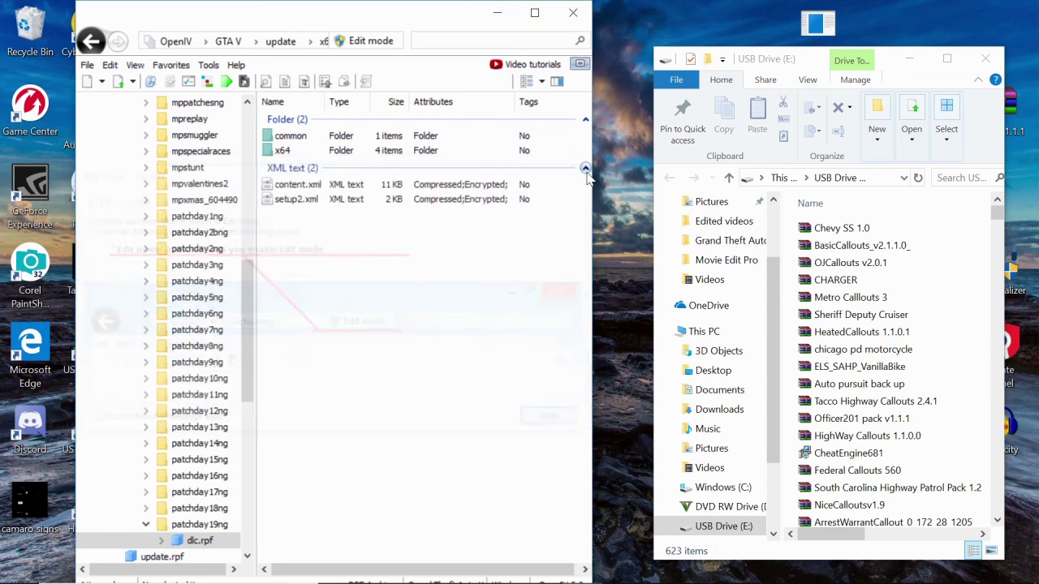
Step: Open x64\levels\gta5\vehicles.rpf inside patchday19ng's dlc.rpf, dismissing the edit mode notices
double_click(300, 154)
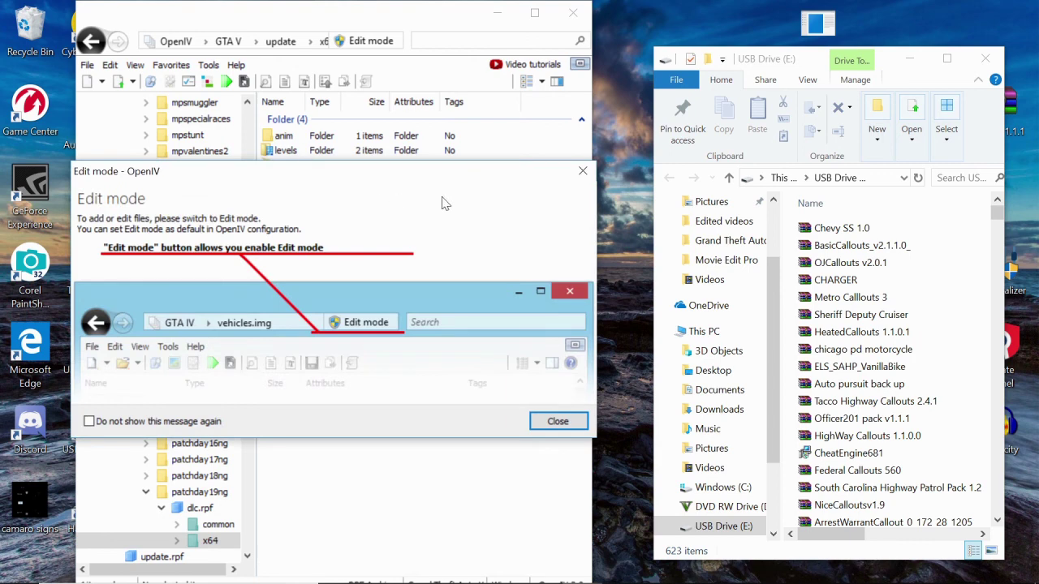
left_click(582, 172)
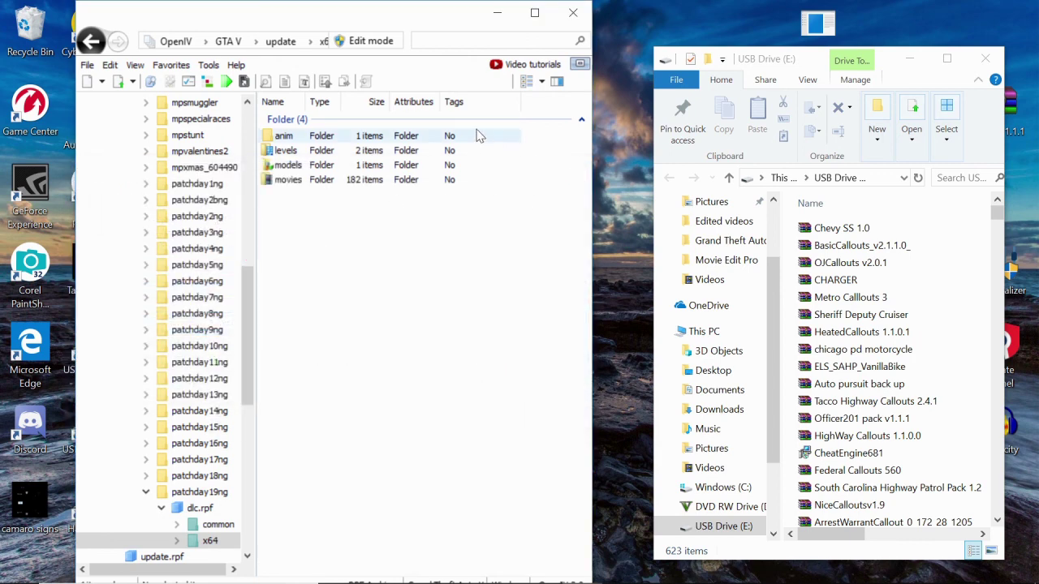
double_click(303, 154)
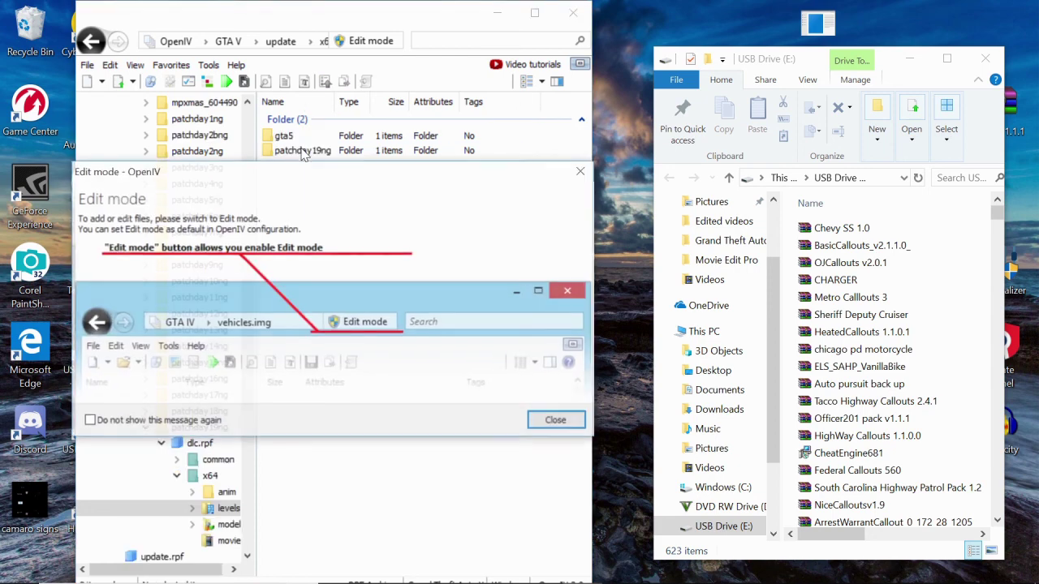
left_click(583, 172)
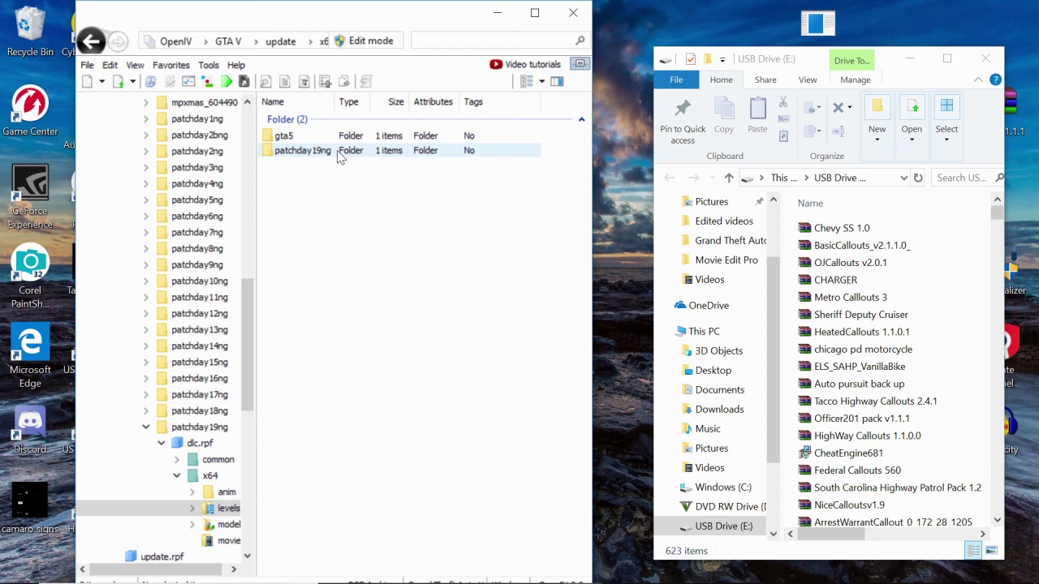
double_click(286, 141)
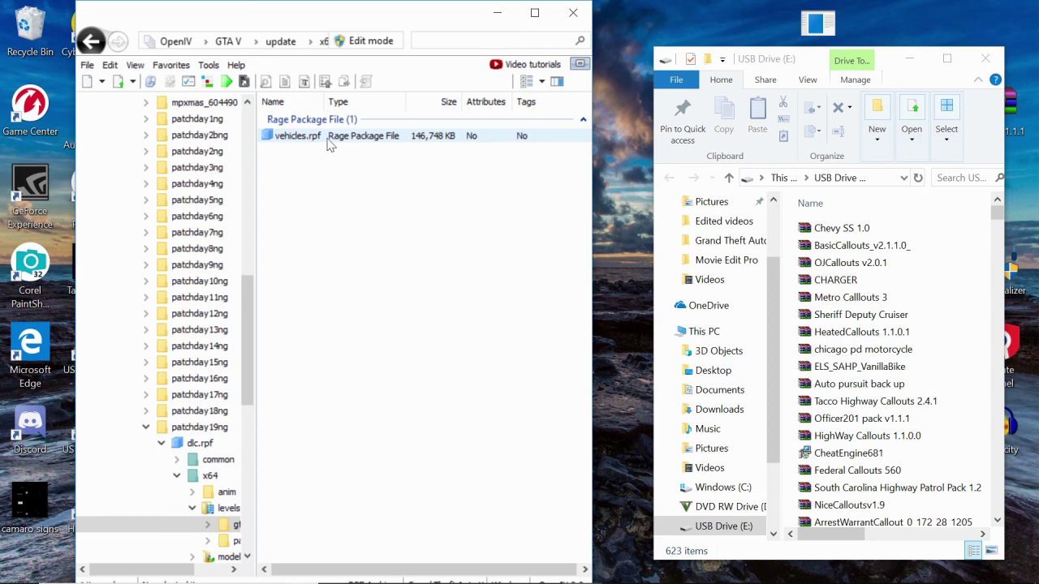
double_click(328, 138)
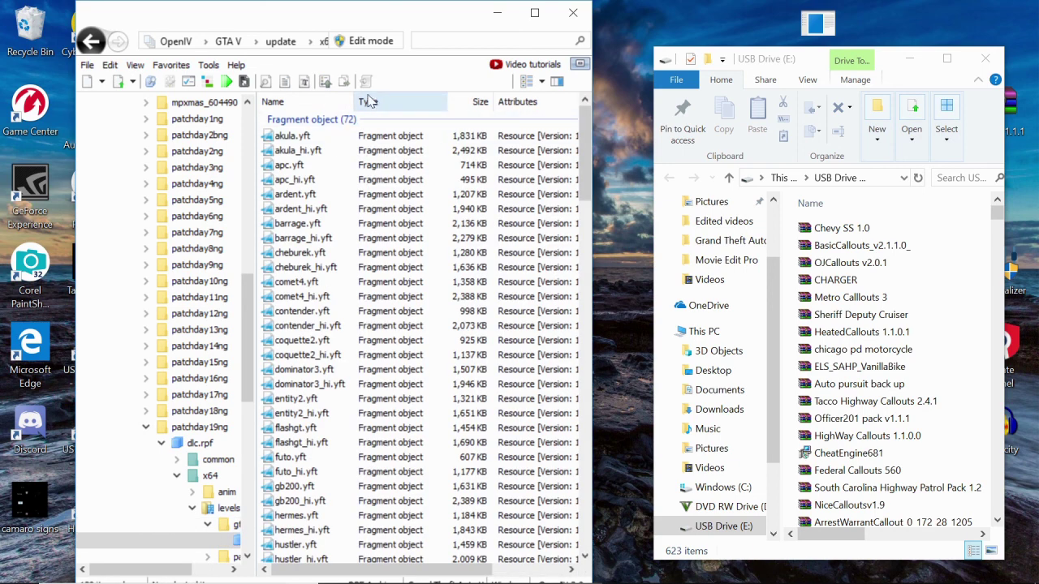
Step: Turn on edit mode, switch to the mods folder's copy of vehicles.rpf, and look through its vehicle files
left_click(379, 42)
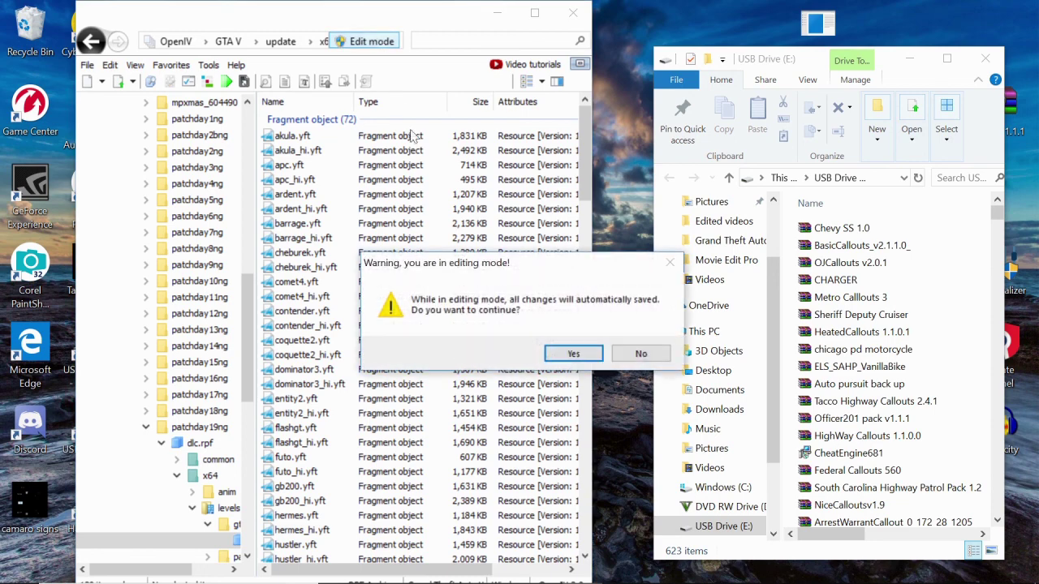
left_click(566, 352)
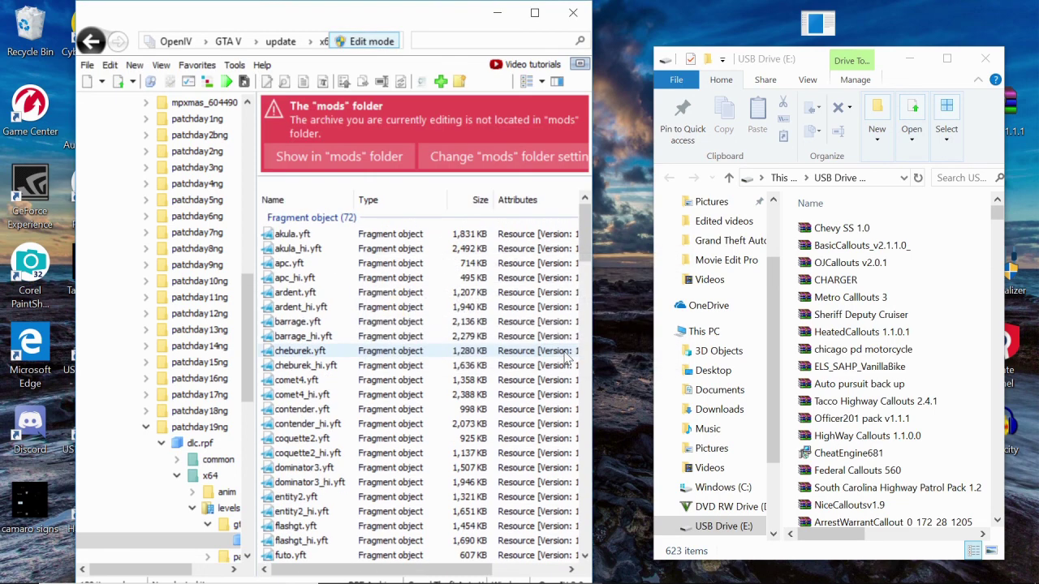
left_click(307, 157)
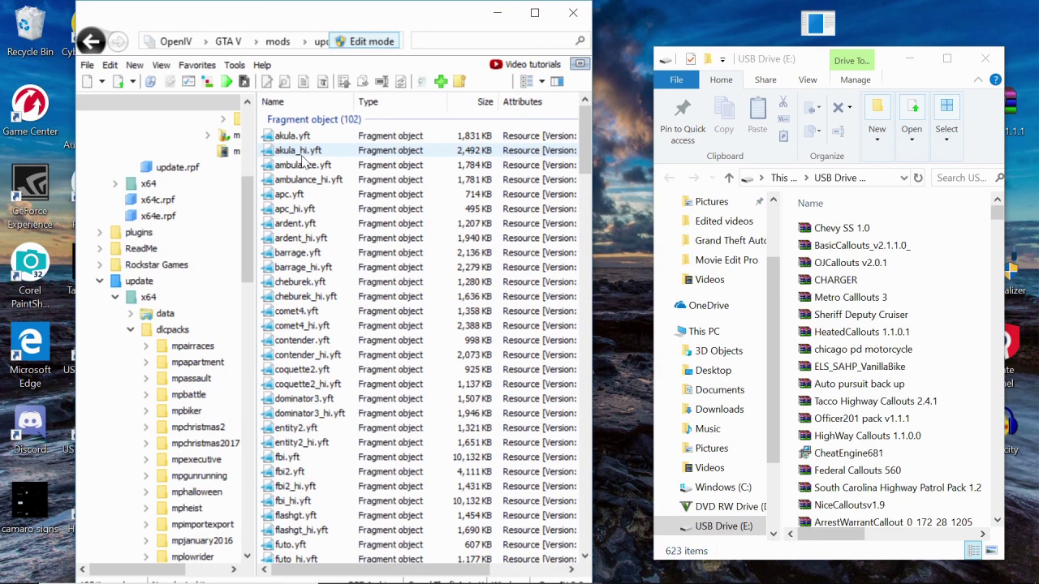
scroll(431, 331, "down", 6)
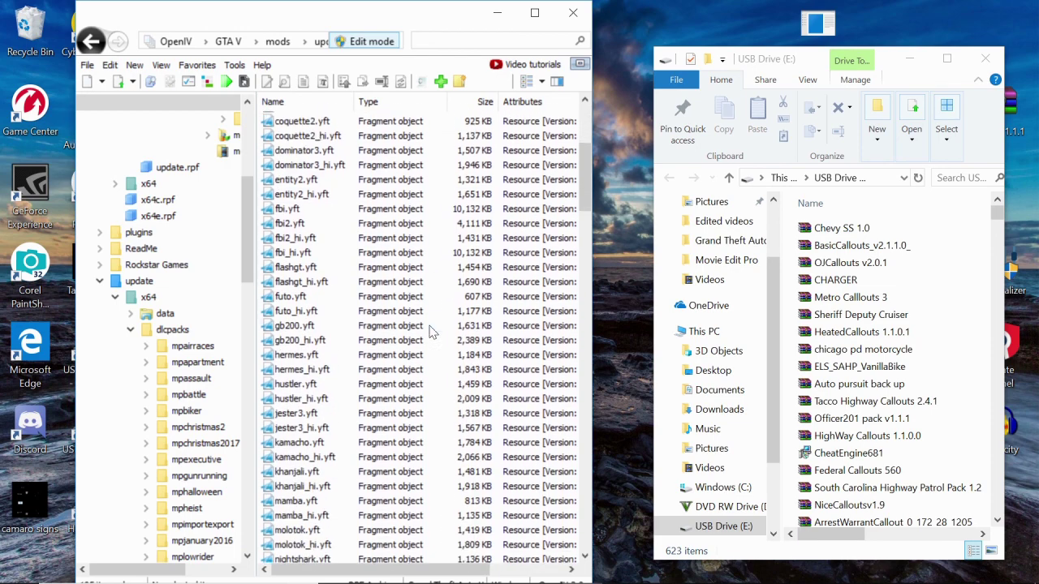
Step: Find police.yft in the vehicles.rpf file list and open it in the model viewer
scroll(432, 333, "down", 15)
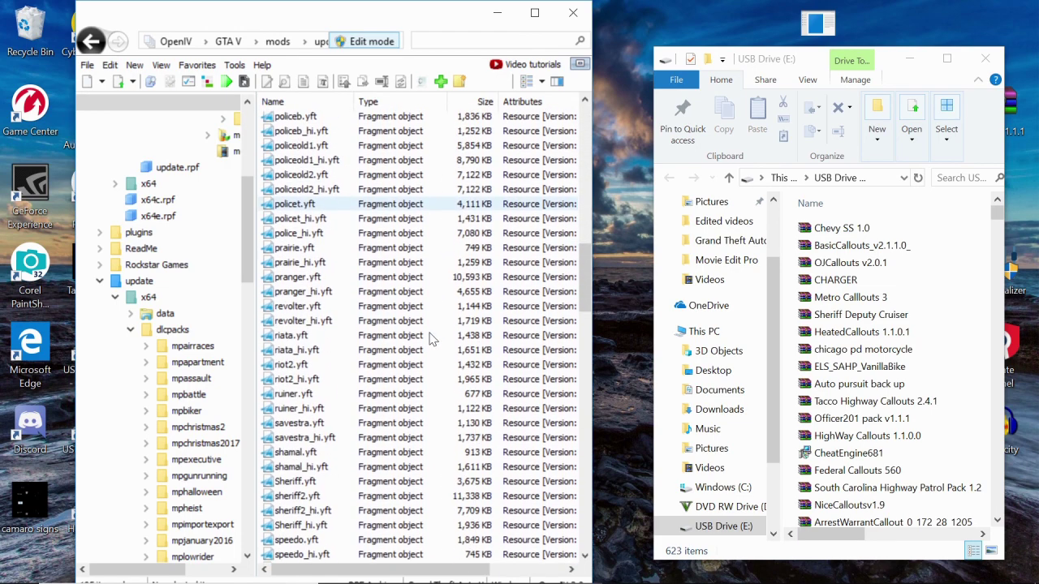
scroll(431, 339, "up", 2)
scroll(432, 342, "down", 1)
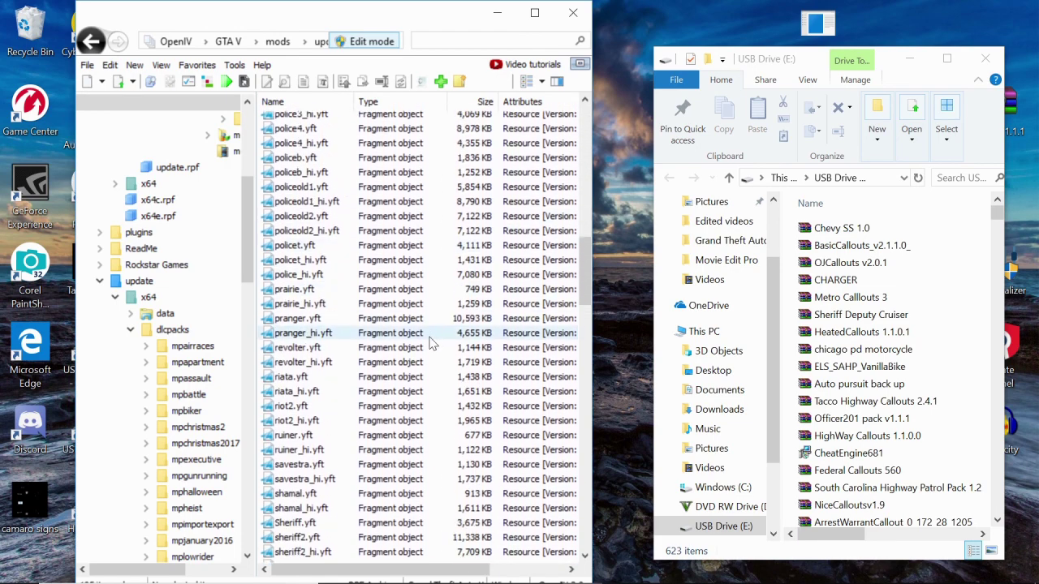
scroll(432, 344, "up", 3)
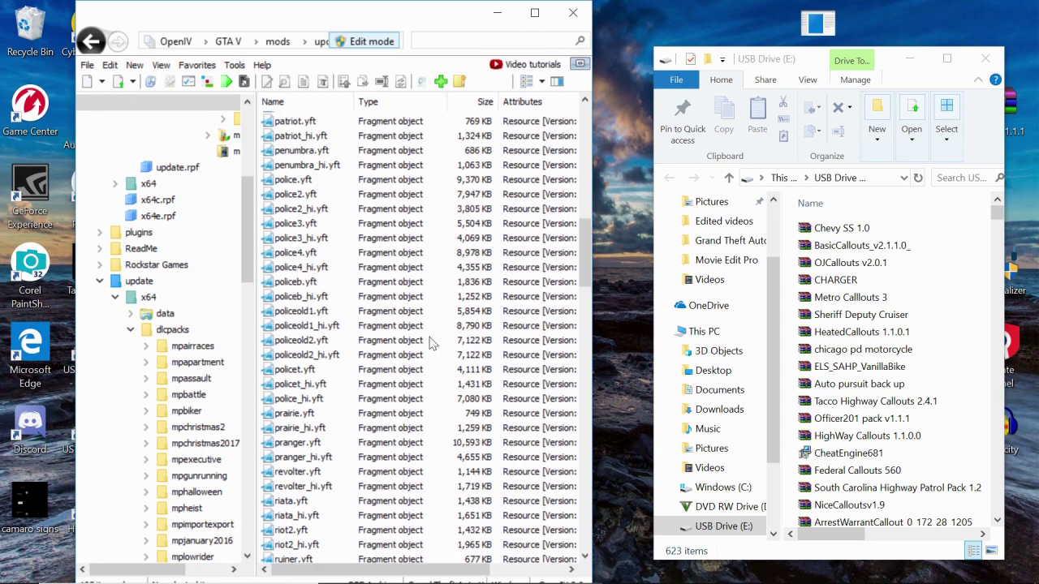
left_click(313, 179)
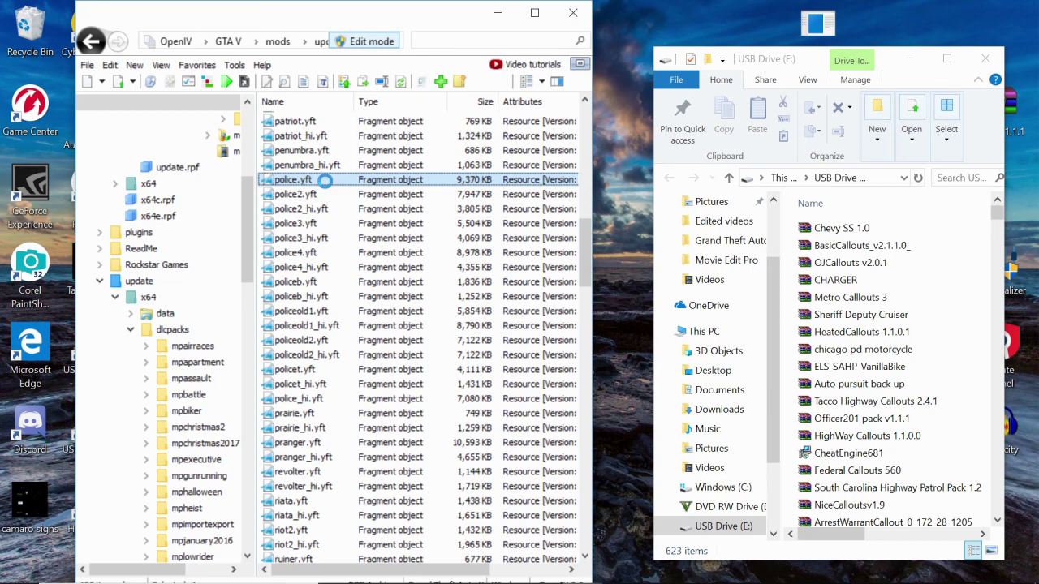
double_click(339, 184)
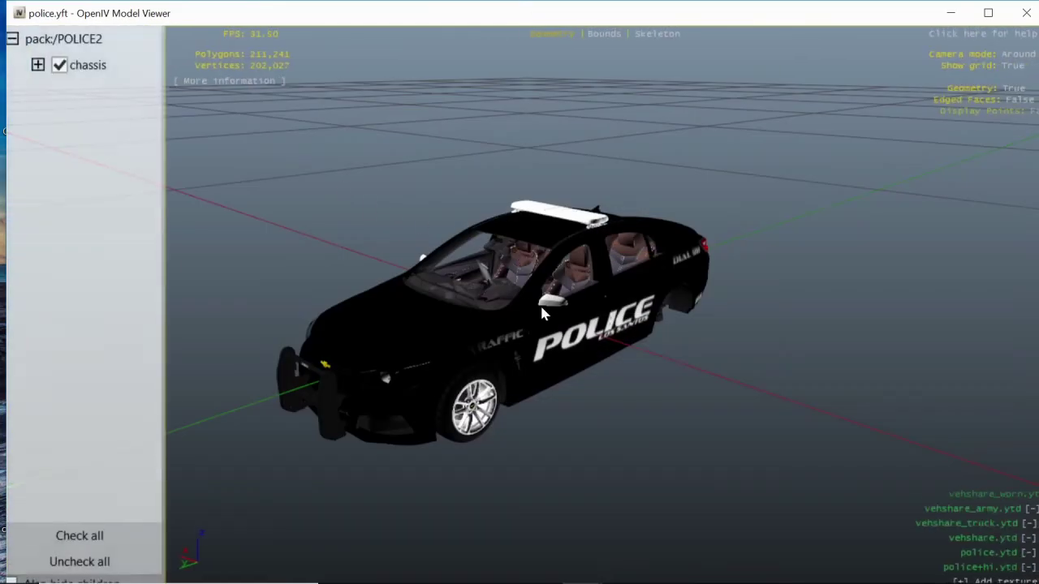
Step: Examine the police.yft car model from the front, side and rear, and close the model viewer
left_click_drag(339, 184, 371, 267)
left_click_drag(358, 223, 313, 326)
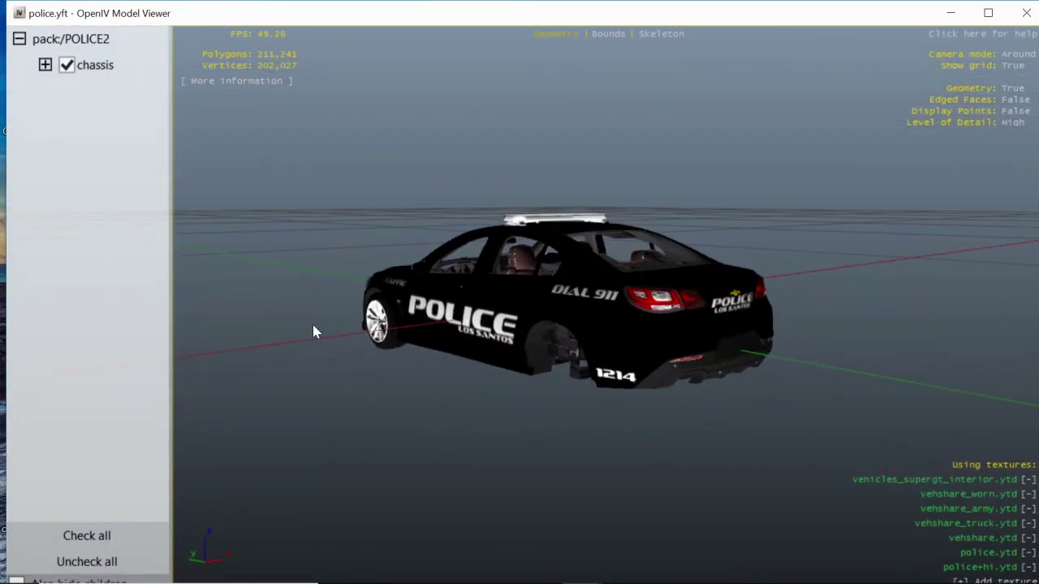
left_click_drag(587, 322, 279, 294)
left_click_drag(641, 314, 366, 297)
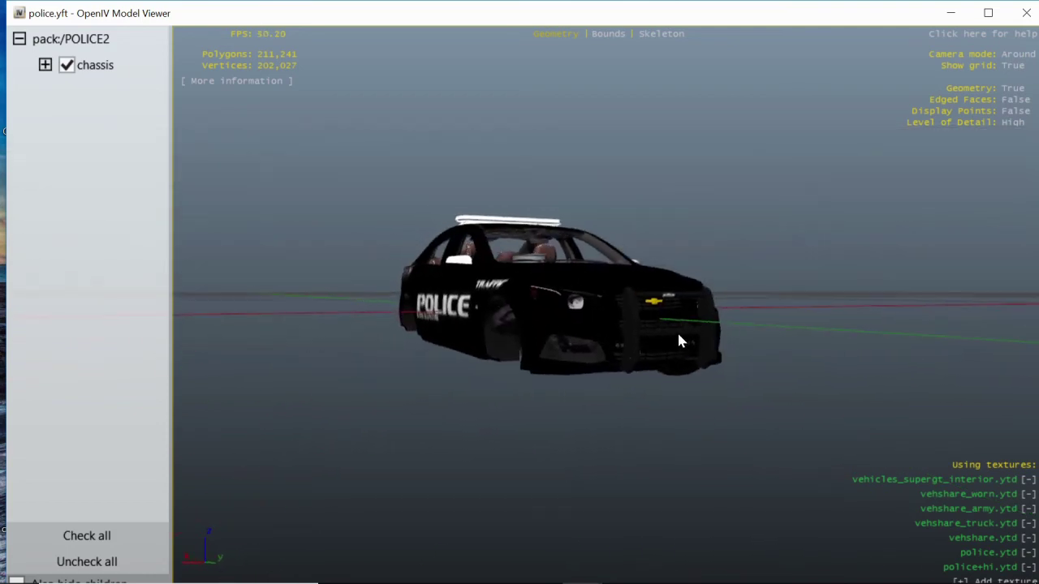
left_click_drag(680, 341, 527, 357)
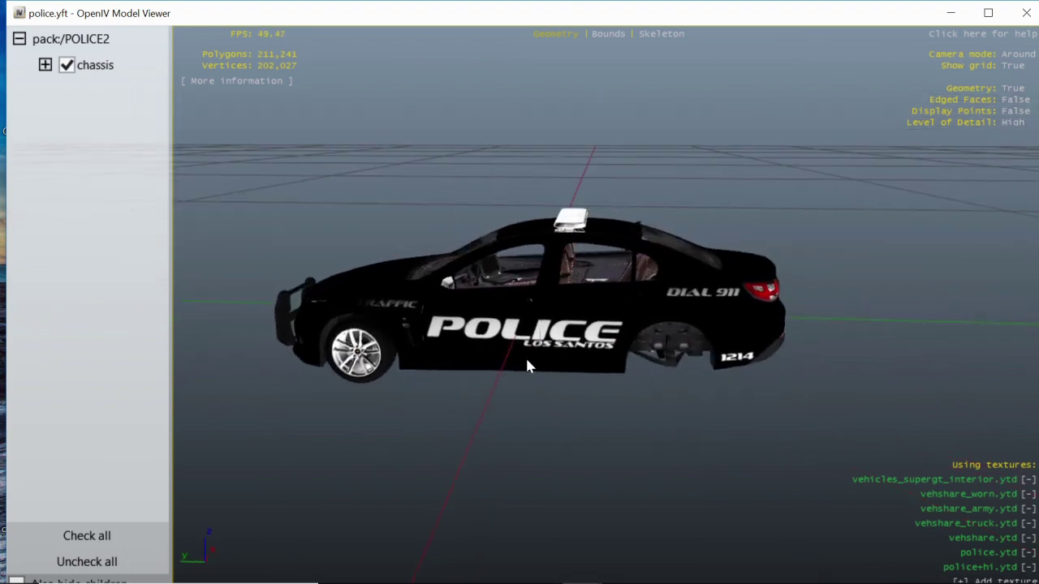
left_click_drag(485, 322, 472, 342)
left_click_drag(631, 321, 411, 355)
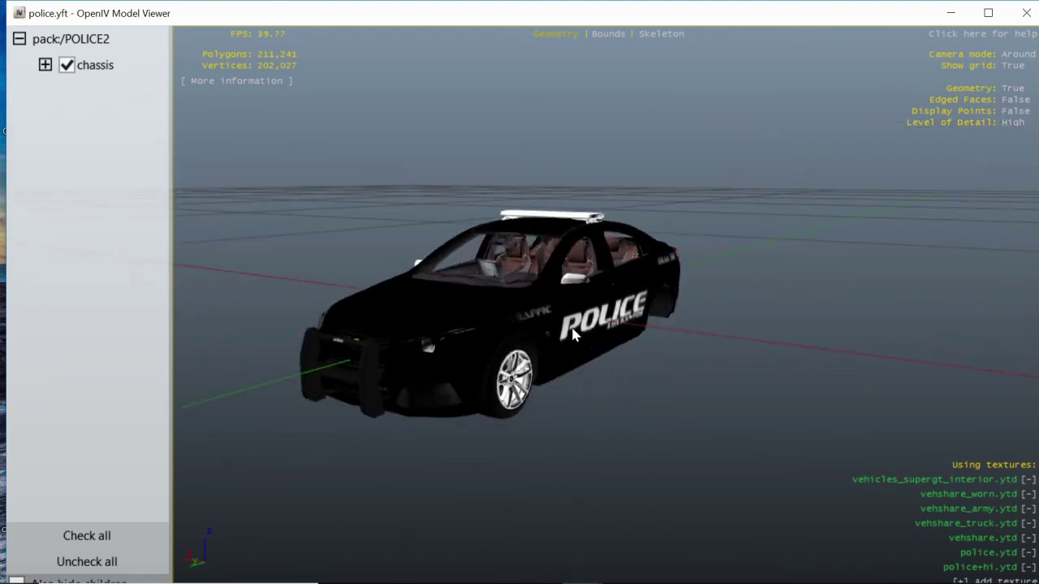
left_click_drag(572, 334, 398, 337)
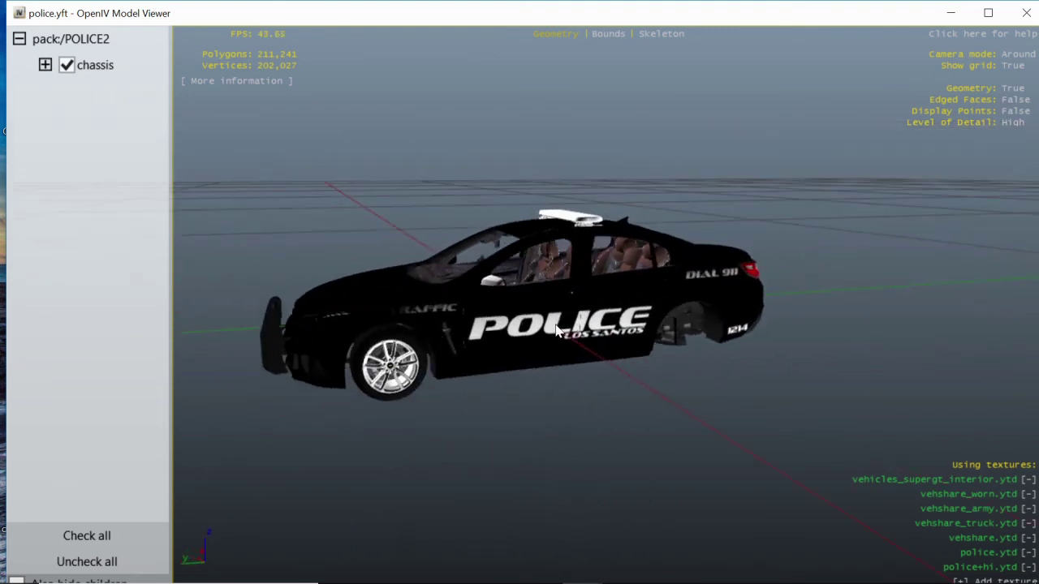
left_click_drag(556, 329, 495, 389)
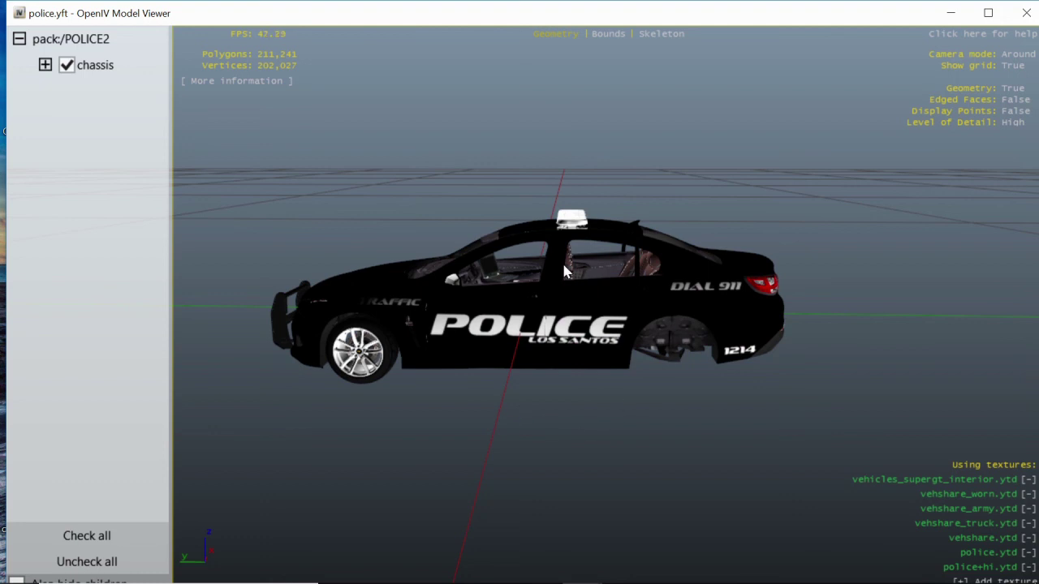
mouse_move(565, 315)
left_mouse_down()
mouse_move(652, 318)
mouse_move(705, 303)
mouse_move(664, 304)
mouse_move(745, 316)
mouse_move(637, 345)
mouse_move(677, 286)
mouse_move(623, 352)
mouse_move(618, 338)
mouse_move(552, 329)
mouse_move(568, 310)
left_mouse_up()
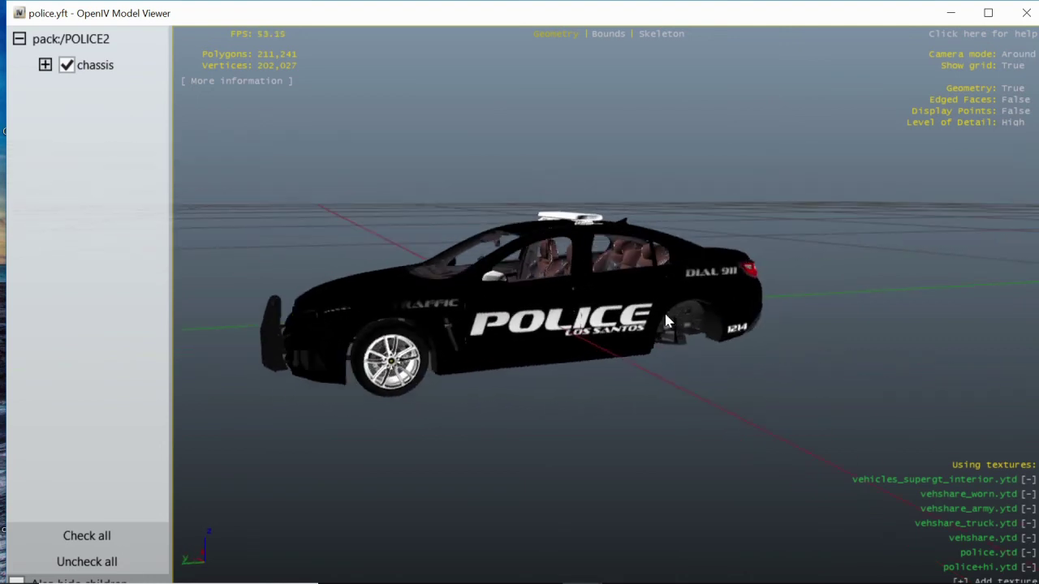
left_click_drag(665, 322, 568, 324)
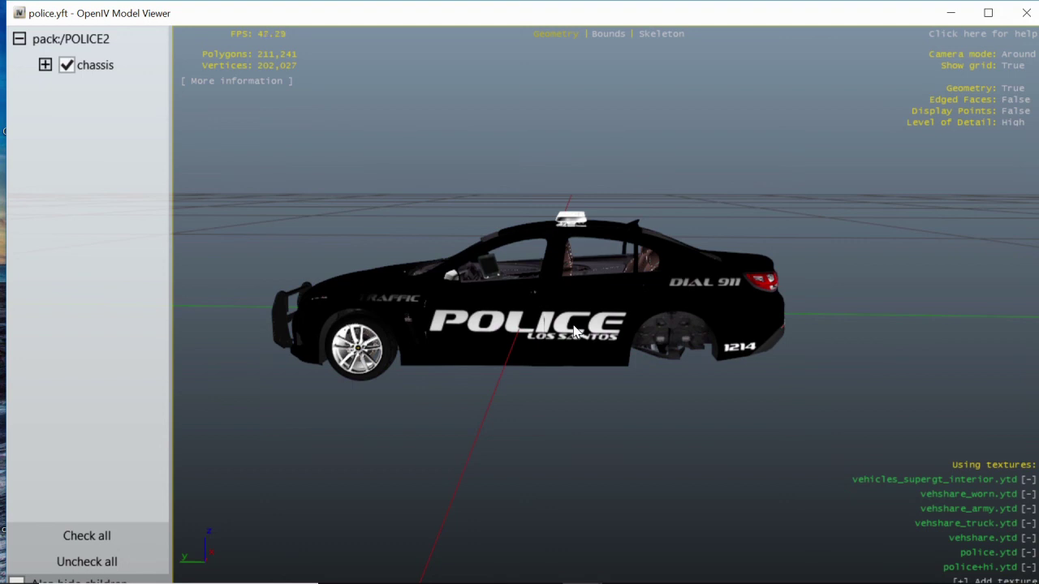
left_click(1026, 13)
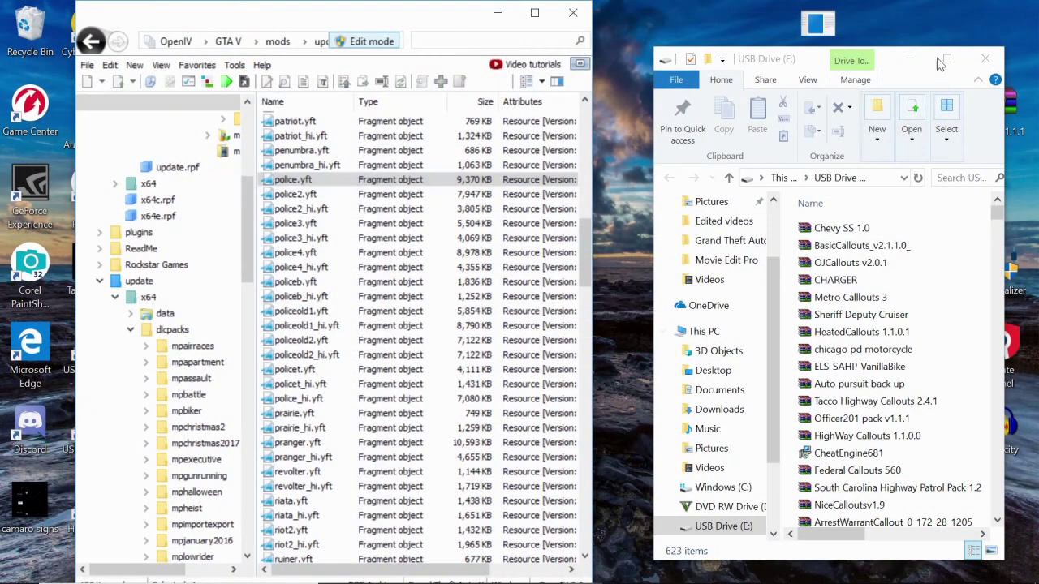
Step: Preview police2.yft in the model viewer and close the preview
double_click(291, 195)
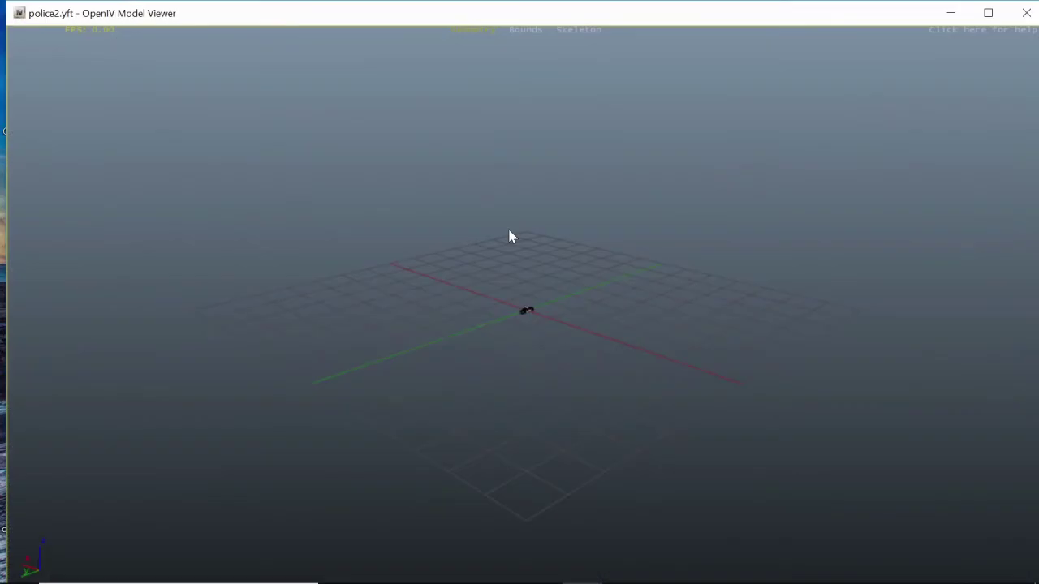
scroll(598, 347, "up", 5)
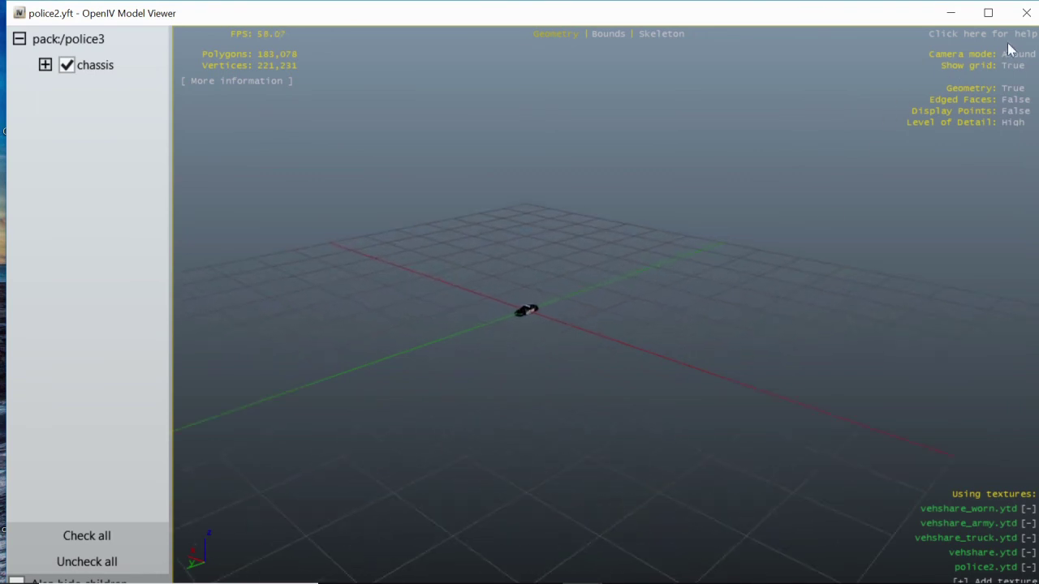
left_click(1026, 13)
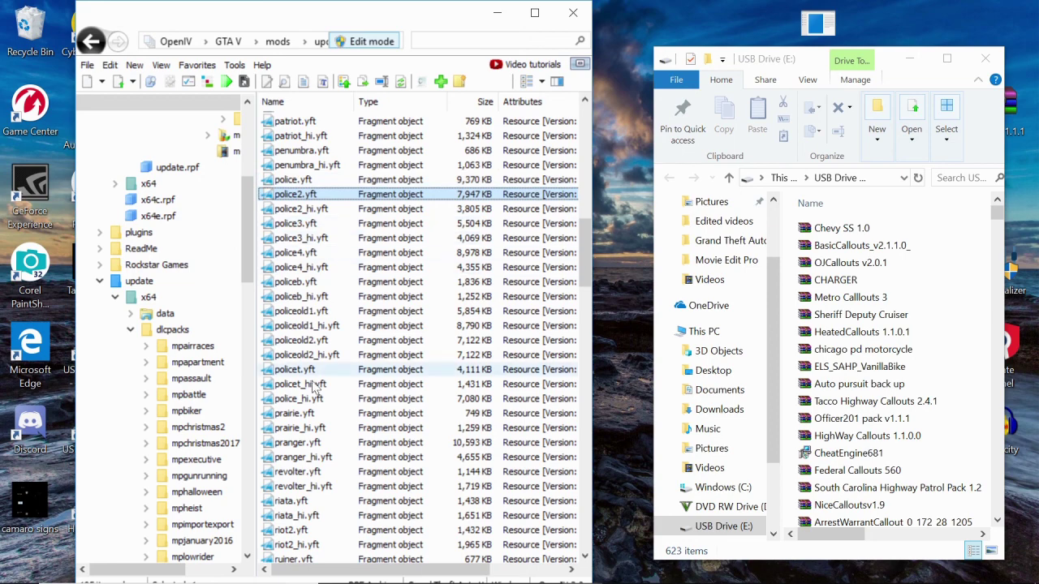
Step: Look through the vehicle fragment files in vehicles.rpf, including the sheriff, ambulance and FBI models
scroll(337, 444, "down", 5)
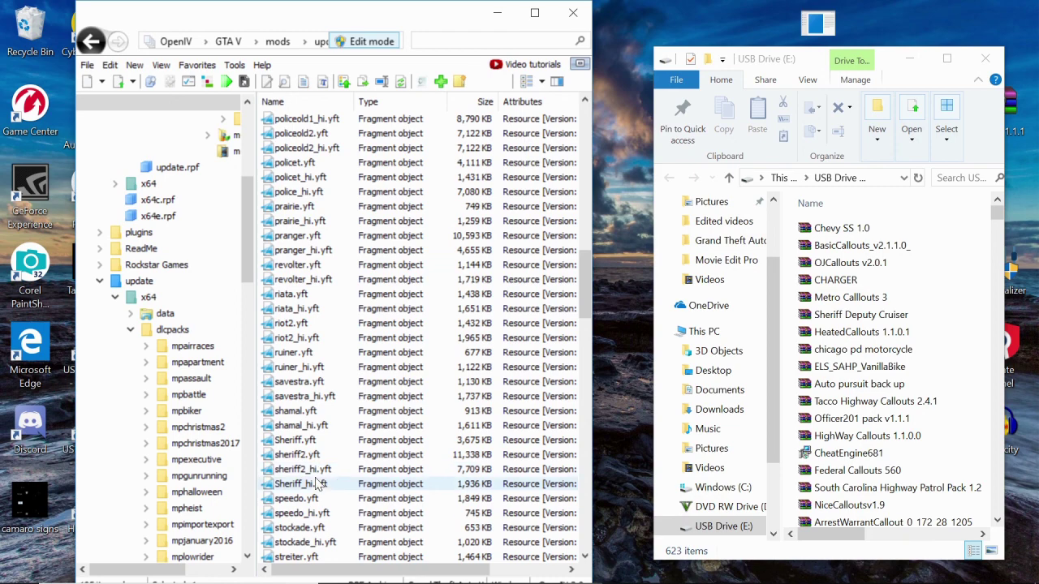
scroll(337, 431, "up", 7)
scroll(337, 432, "up", 20)
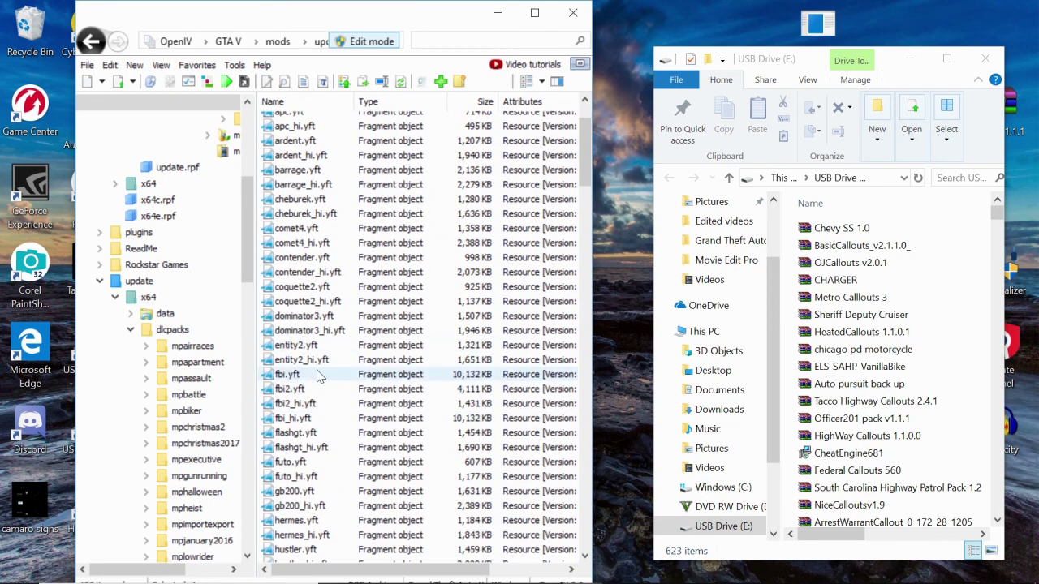
scroll(329, 344, "up", 2)
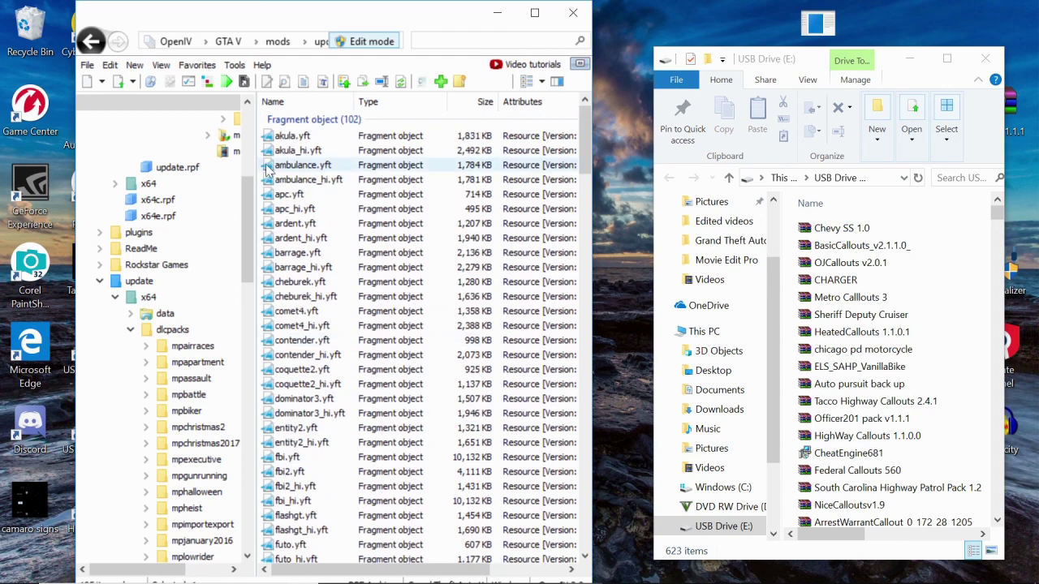
scroll(354, 340, "down", 5)
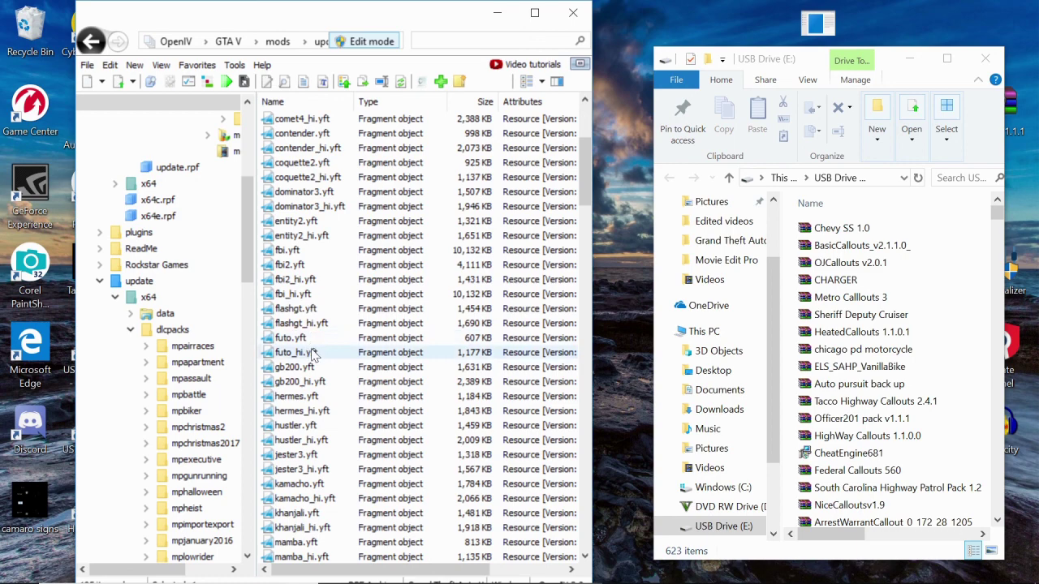
scroll(315, 354, "up", 5)
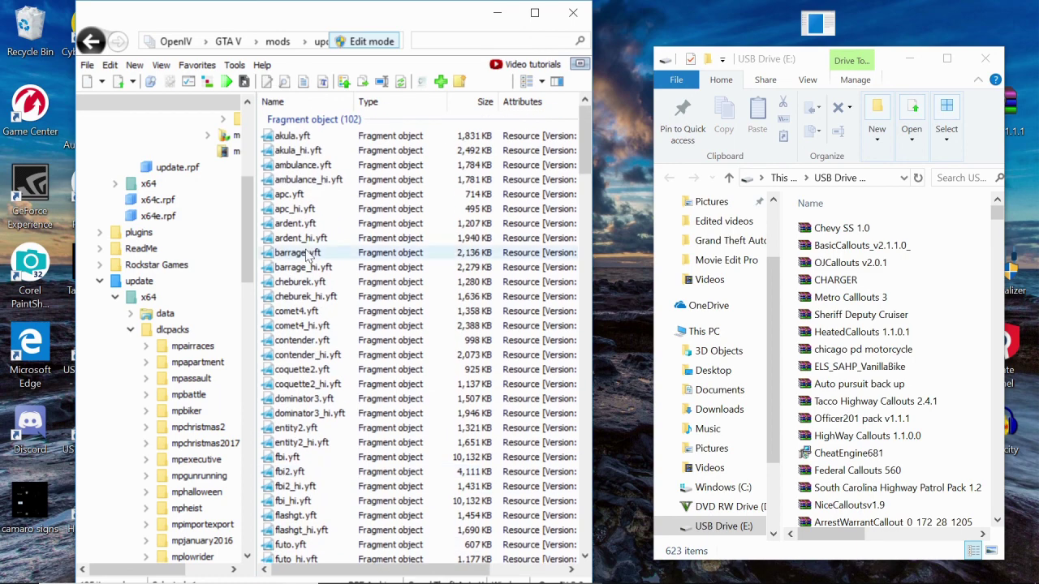
scroll(324, 250, "down", 4)
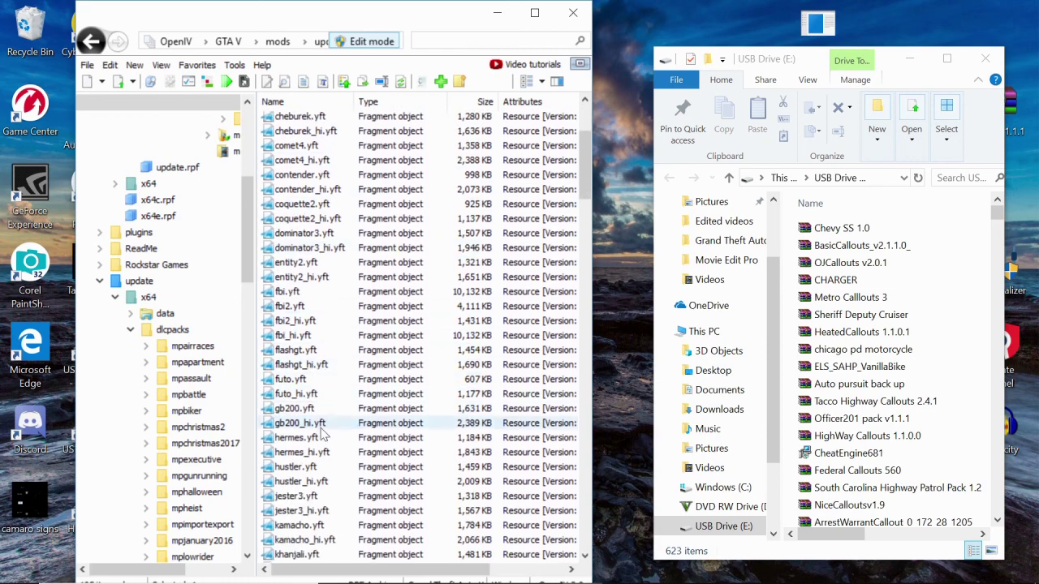
scroll(326, 212, "up", 2)
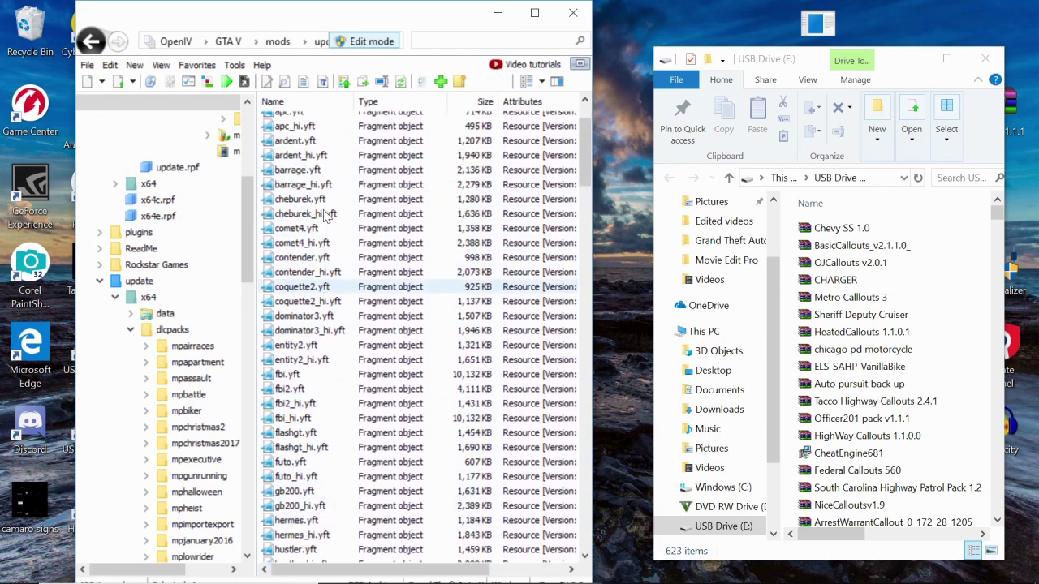
Step: Open police.yft in the model viewer again, examine the side of the car, and close the viewer
scroll(325, 215, "down", 8)
left_click(430, 484)
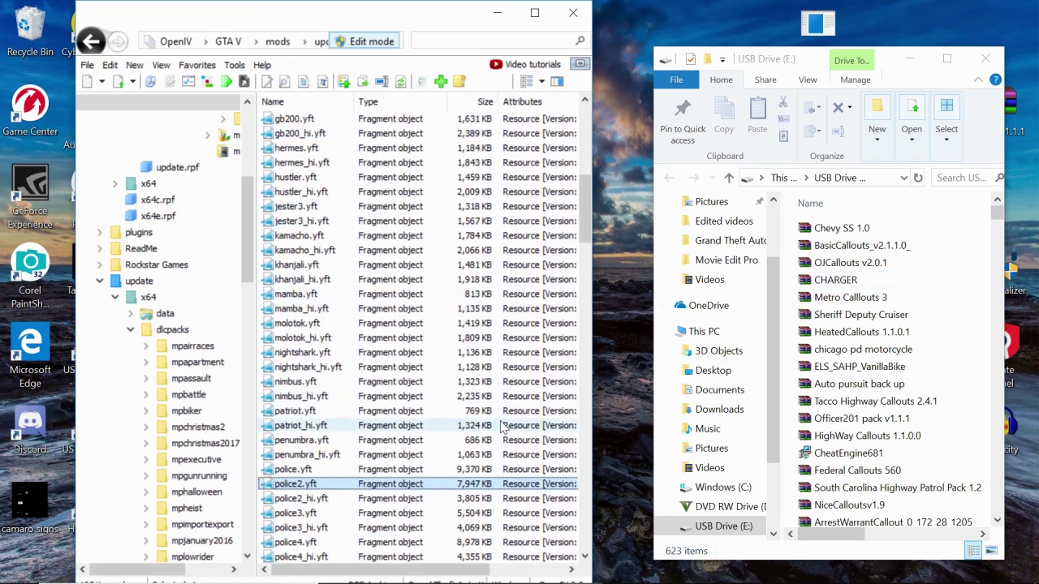
left_click(311, 471)
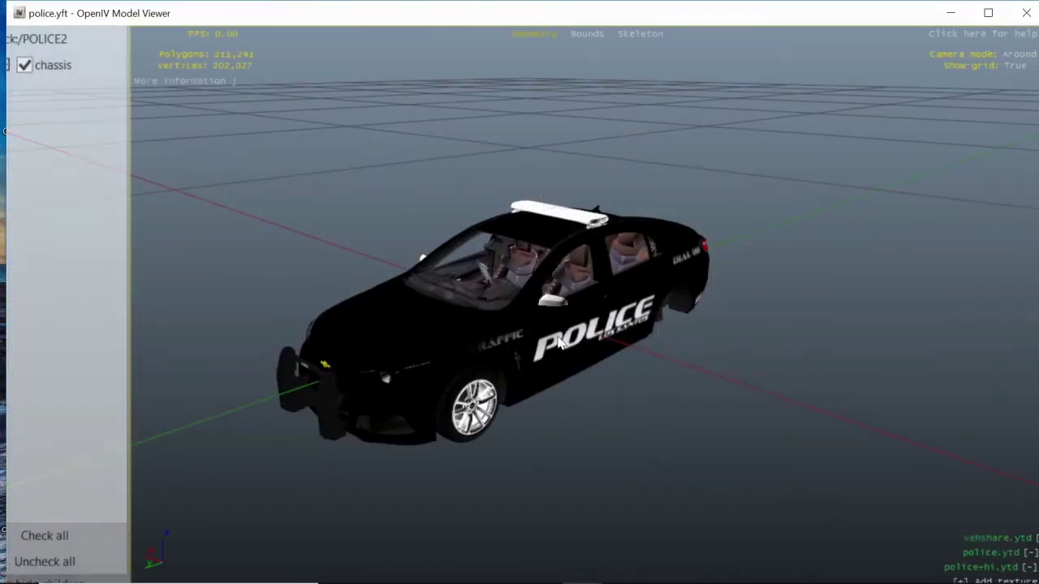
left_click_drag(478, 410, 449, 238)
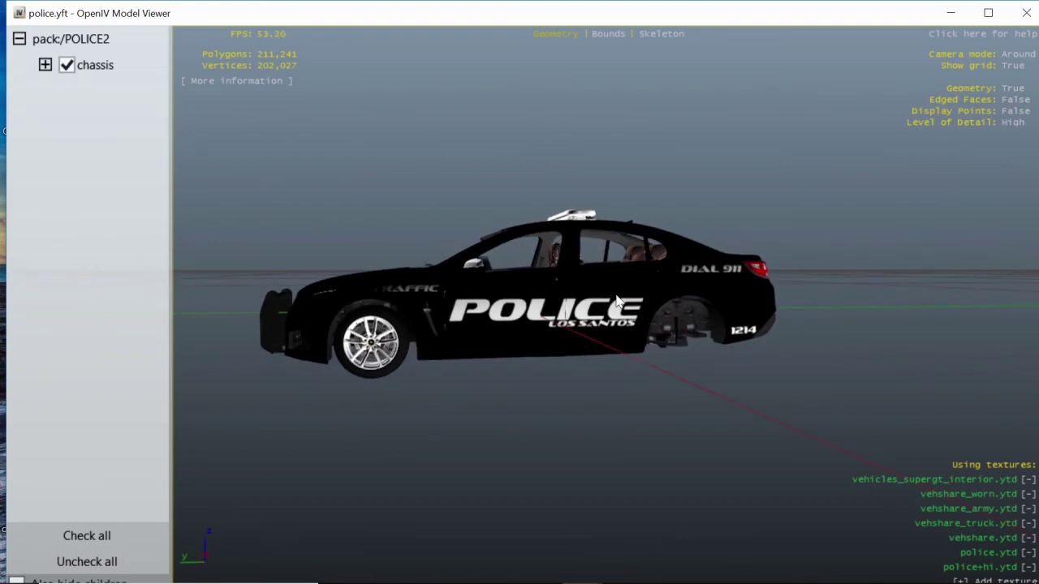
left_click_drag(616, 303, 566, 307)
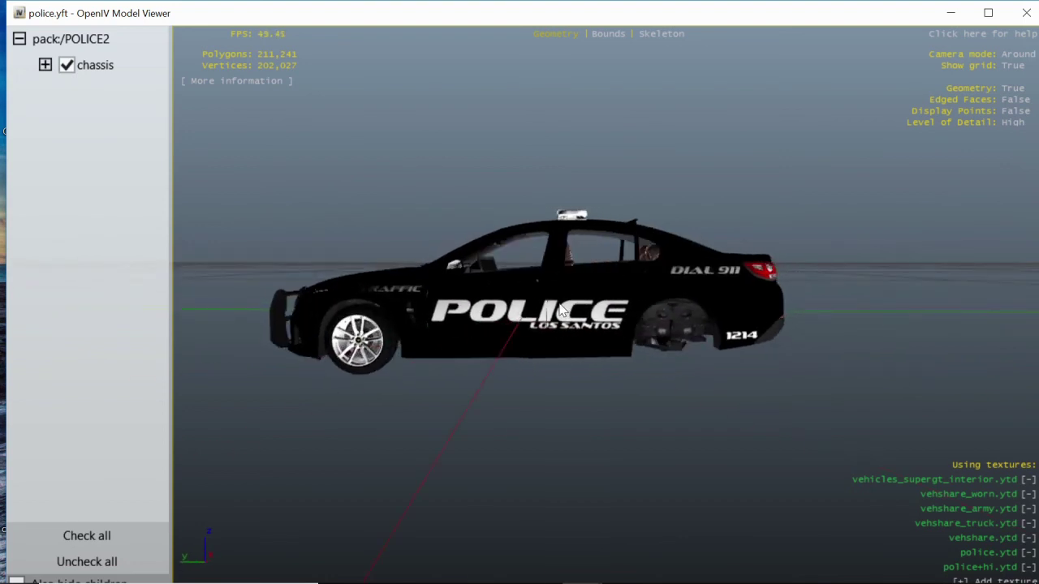
left_click_drag(522, 328, 511, 301)
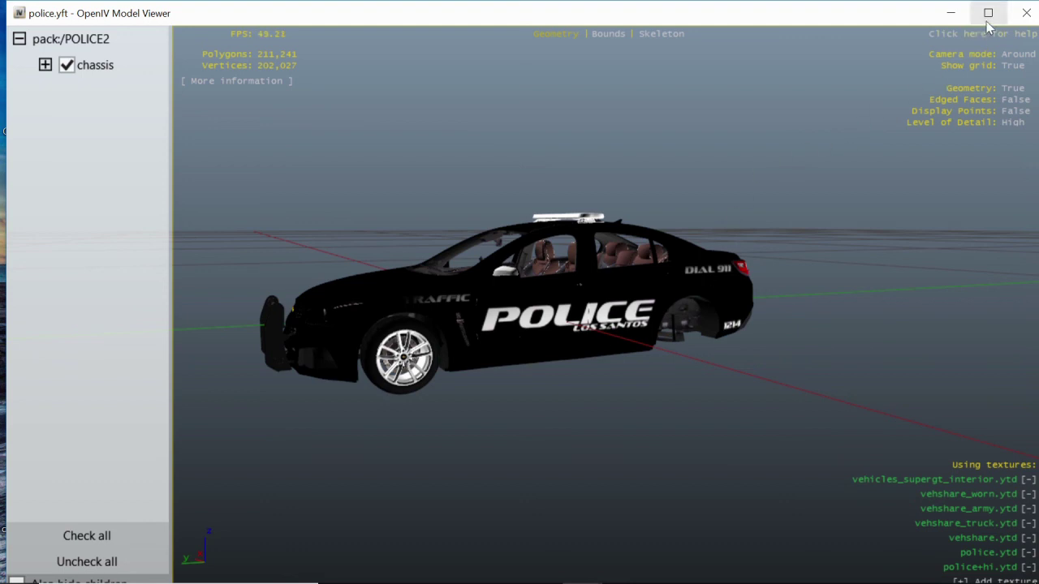
left_click(1024, 18)
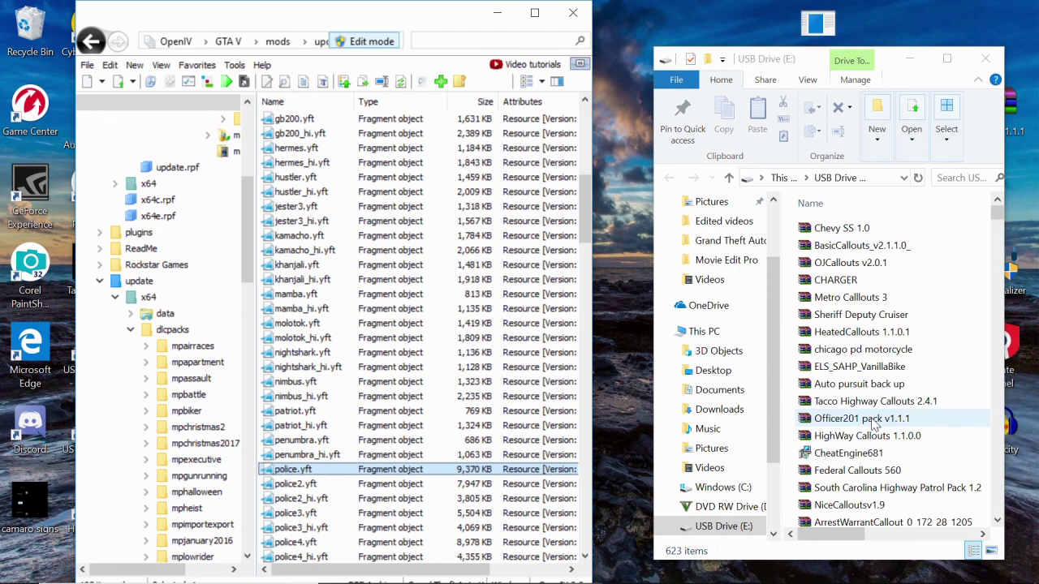
Step: Look through the mod archives stored on USB Drive (E:)
scroll(873, 424, "down", 2)
scroll(873, 418, "up", 2)
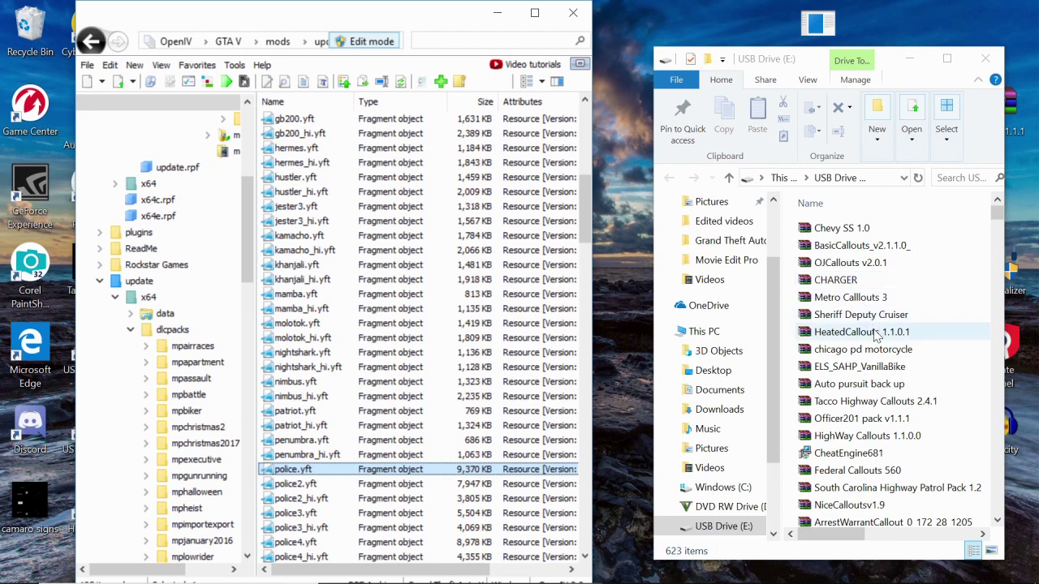
scroll(877, 334, "down", 3)
scroll(876, 337, "down", 5)
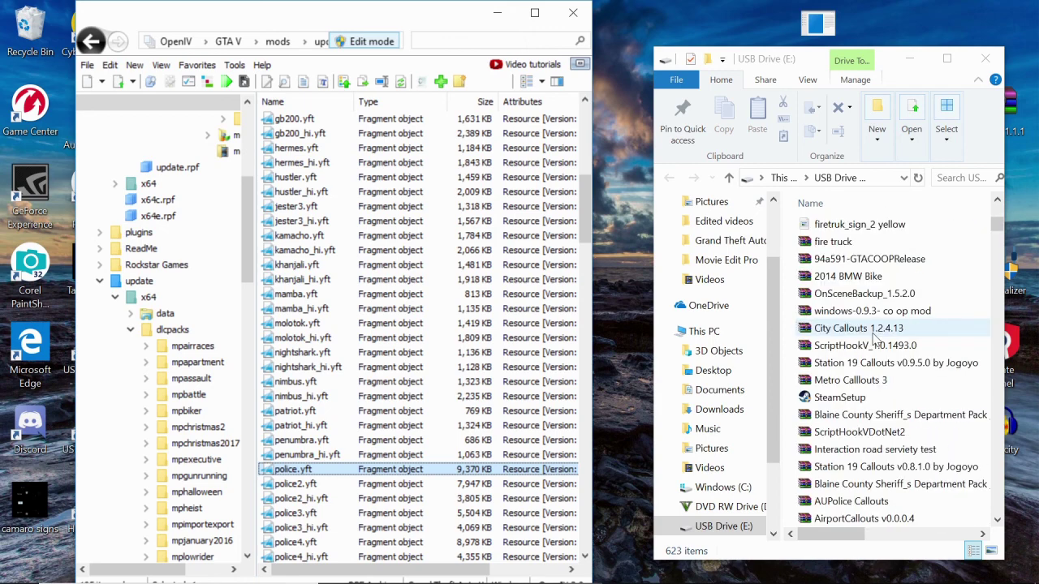
scroll(873, 336, "up", 8)
Step: Switch to Microsoft Edge and show the open lcpdfr.com page listing the mod author's downloads
mouse_move(419, 570)
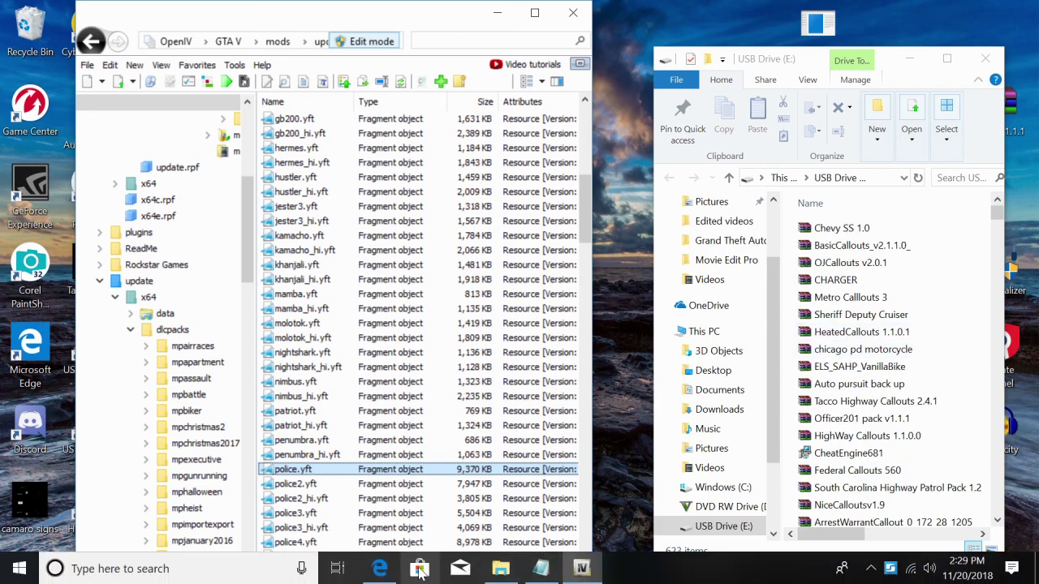
left_click(379, 568)
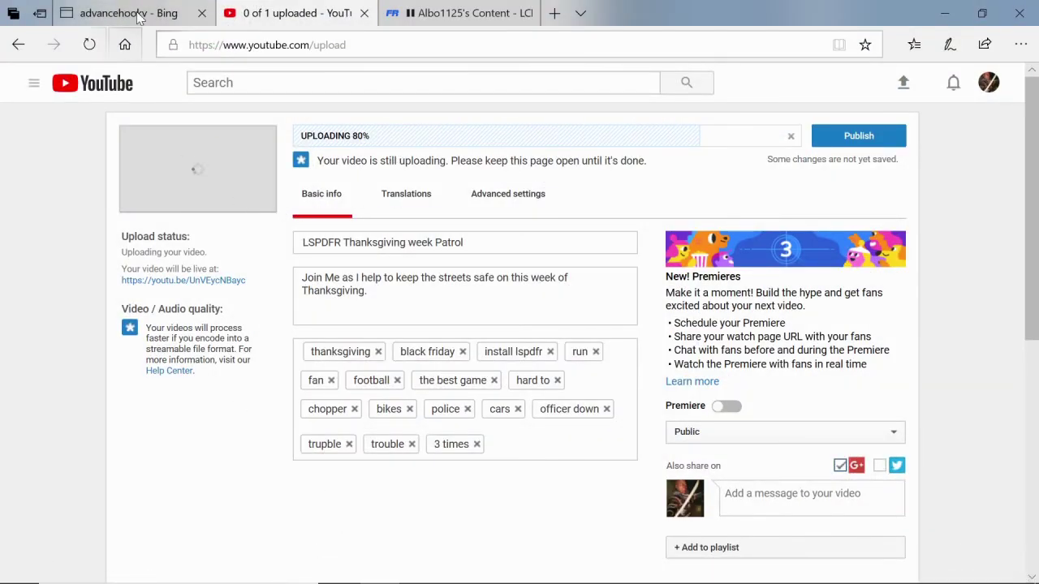
left_click(435, 15)
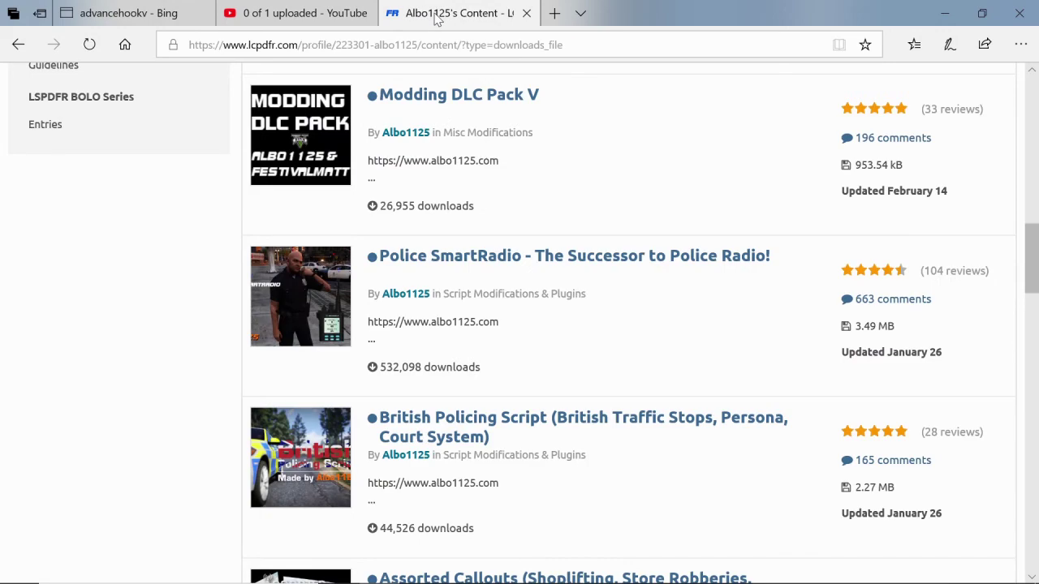
Step: Open the Vehicle Models category of the GTA 5 mods in the lcpdfr.com downloads
scroll(431, 132, "up", 13)
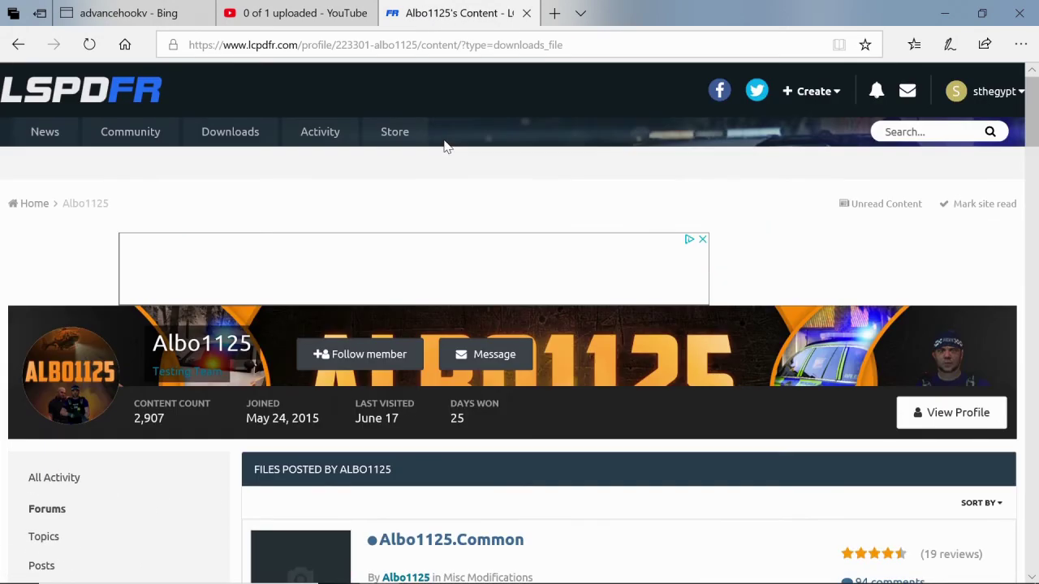
scroll(355, 219, "down", 2)
scroll(353, 221, "up", 2)
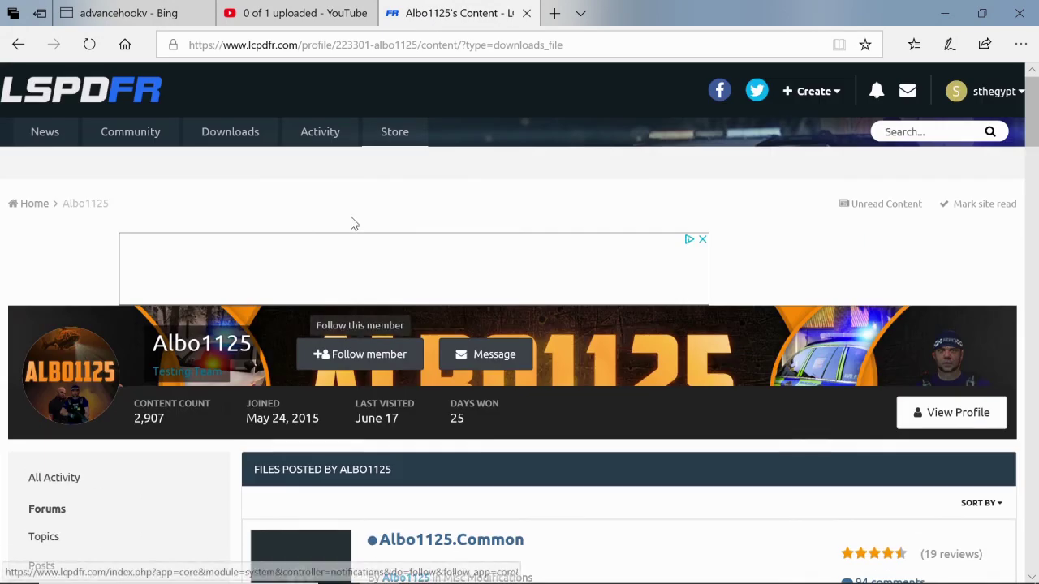
left_click(228, 140)
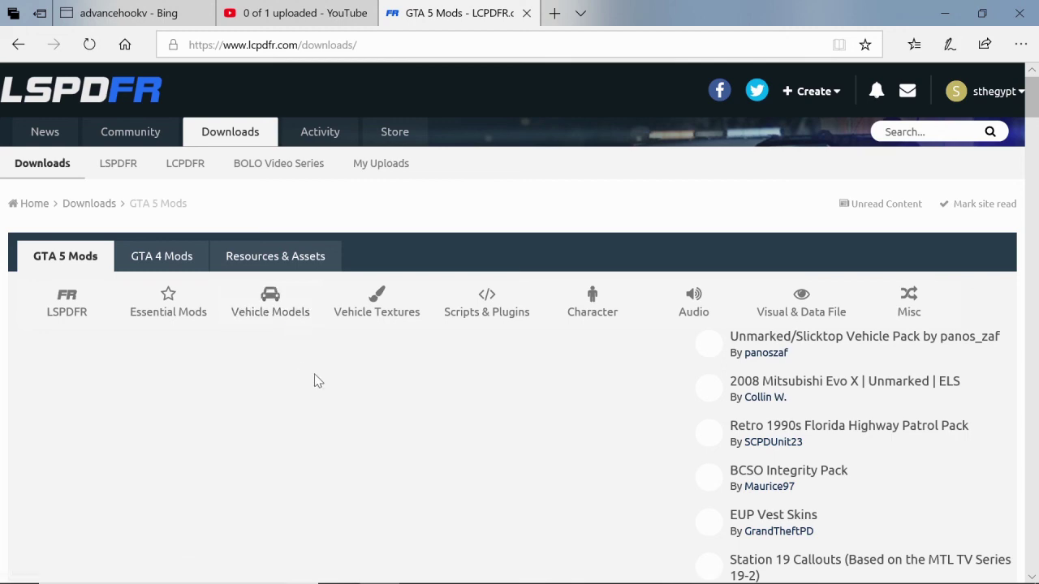
scroll(357, 392, "down", 5)
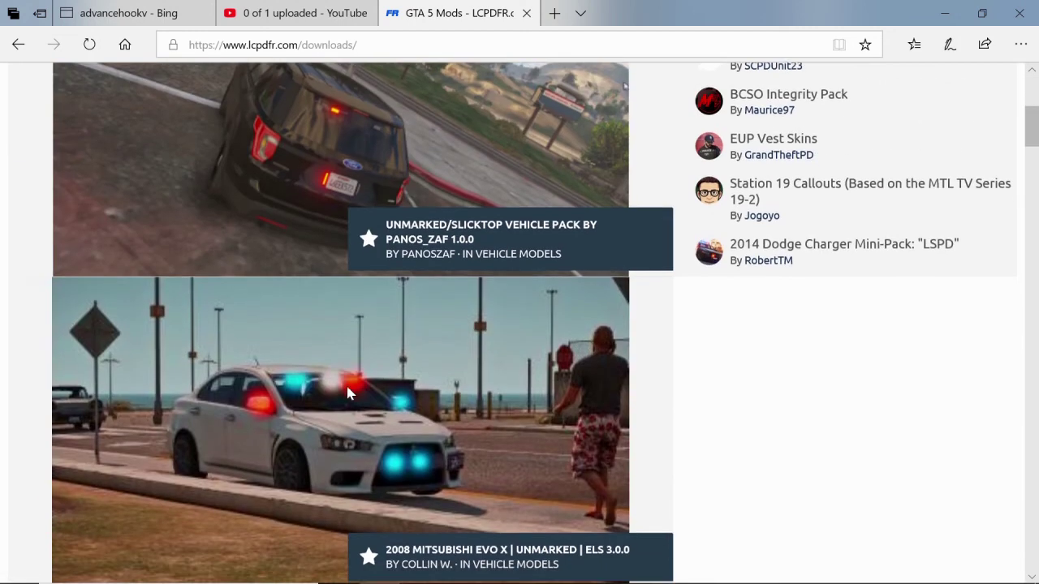
scroll(347, 393, "up", 5)
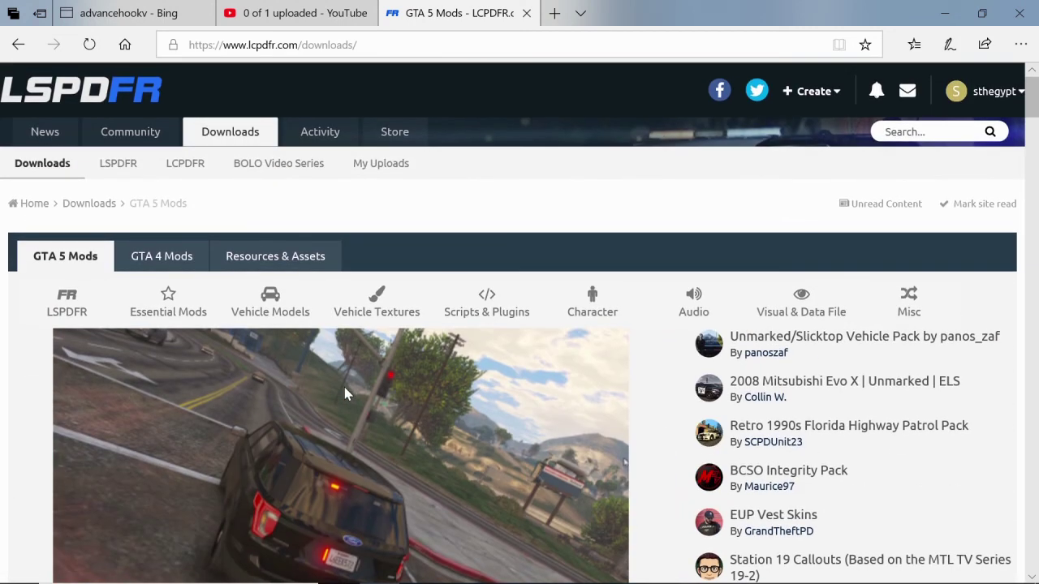
left_click(290, 315)
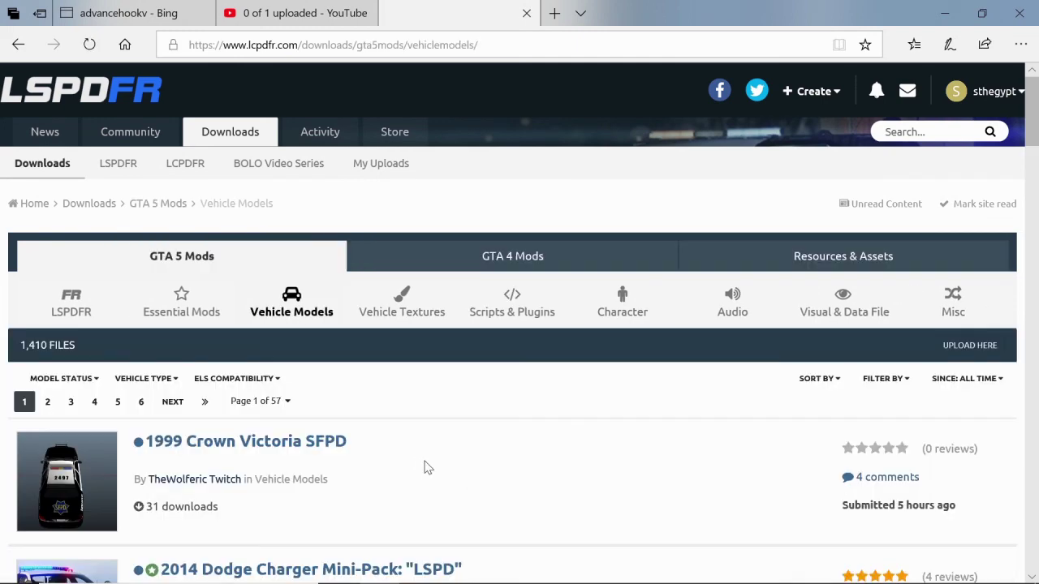
Step: Look through the first page of vehicle model listings for a police car to download
scroll(417, 464, "down", 3)
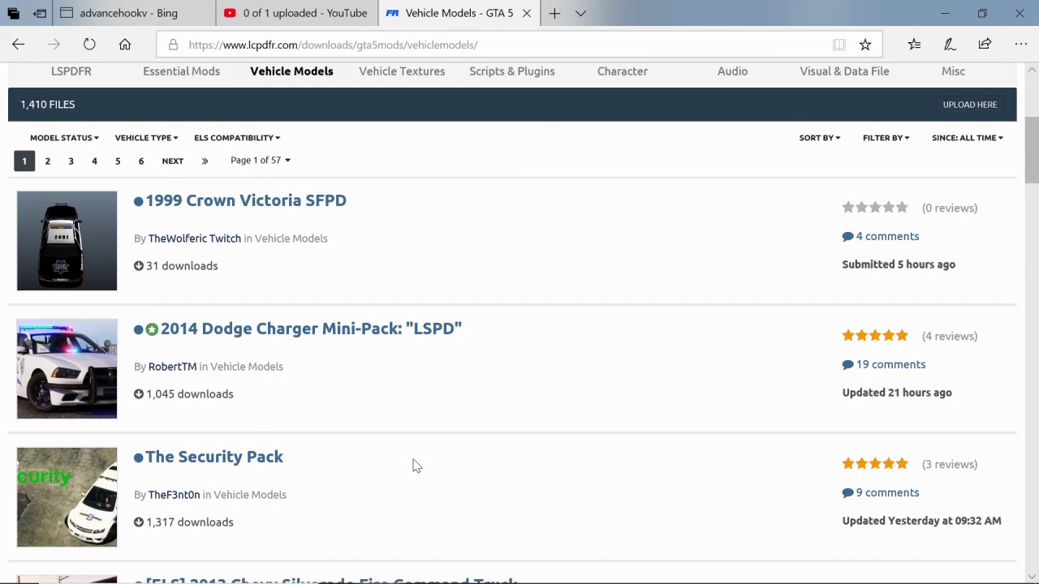
scroll(414, 466, "up", 2)
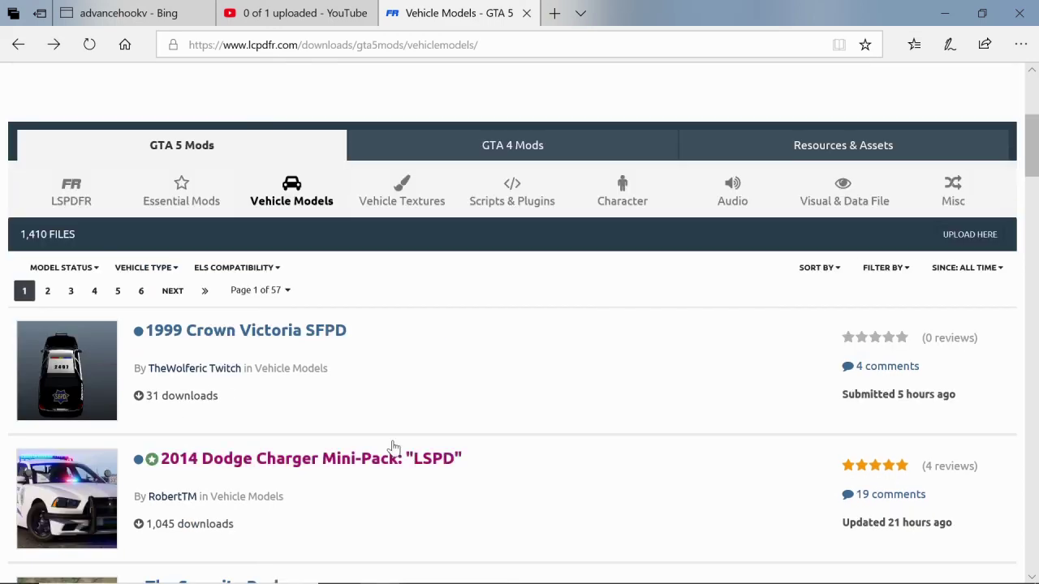
scroll(399, 515, "down", 3)
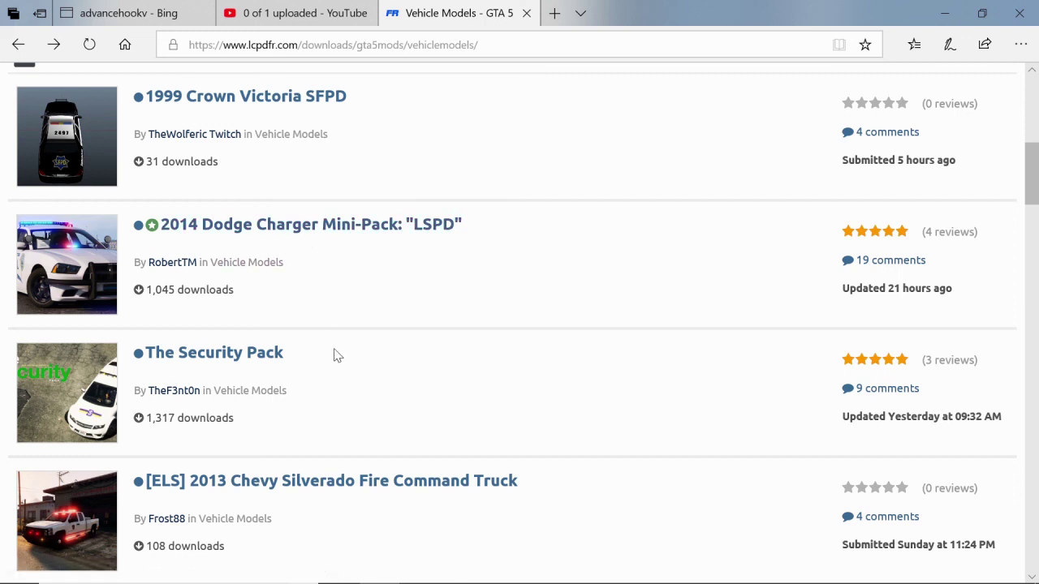
scroll(336, 355, "down", 1)
scroll(337, 359, "down", 8)
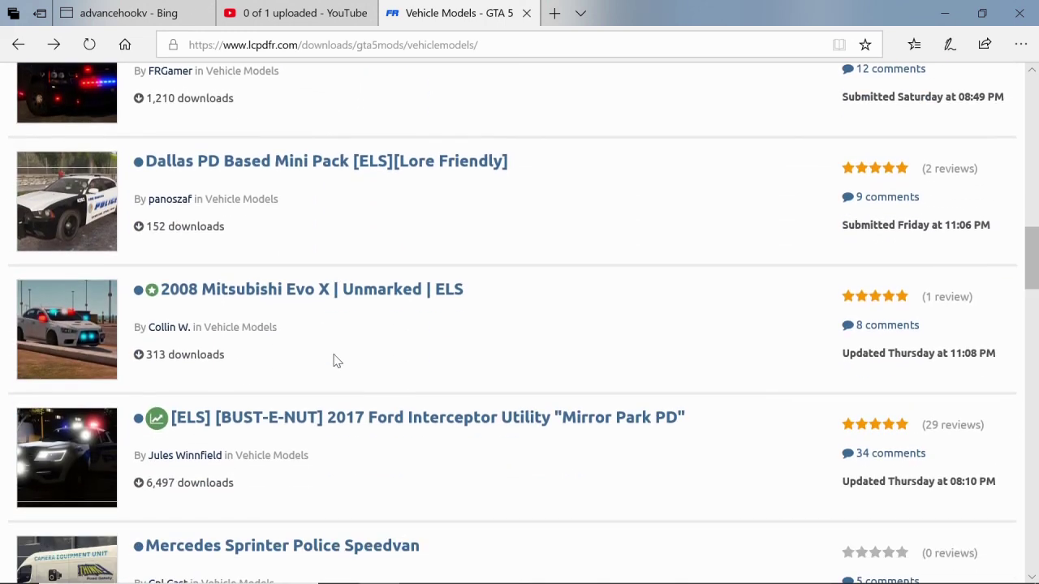
scroll(336, 360, "down", 4)
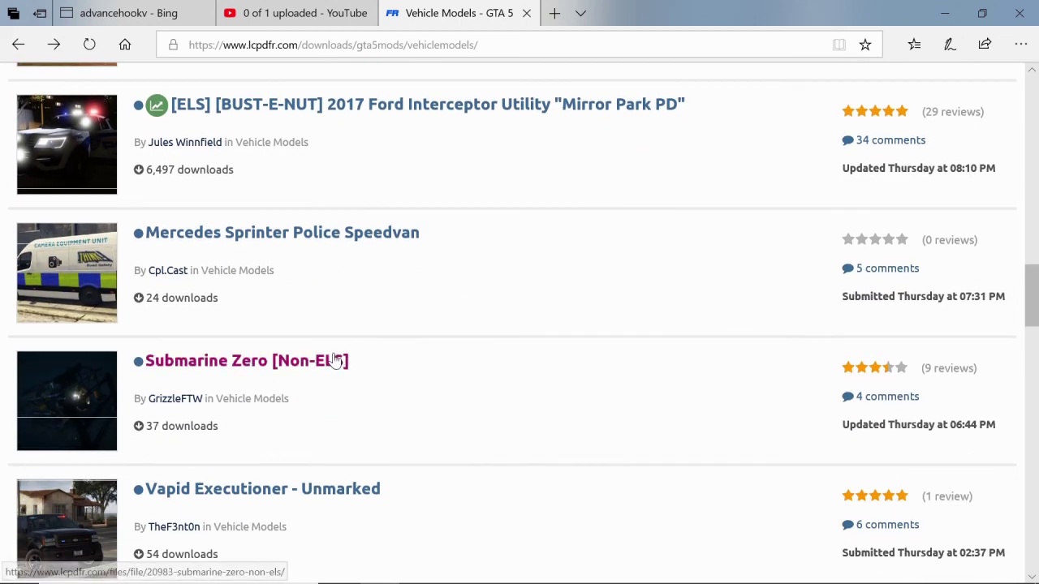
scroll(336, 360, "down", 6)
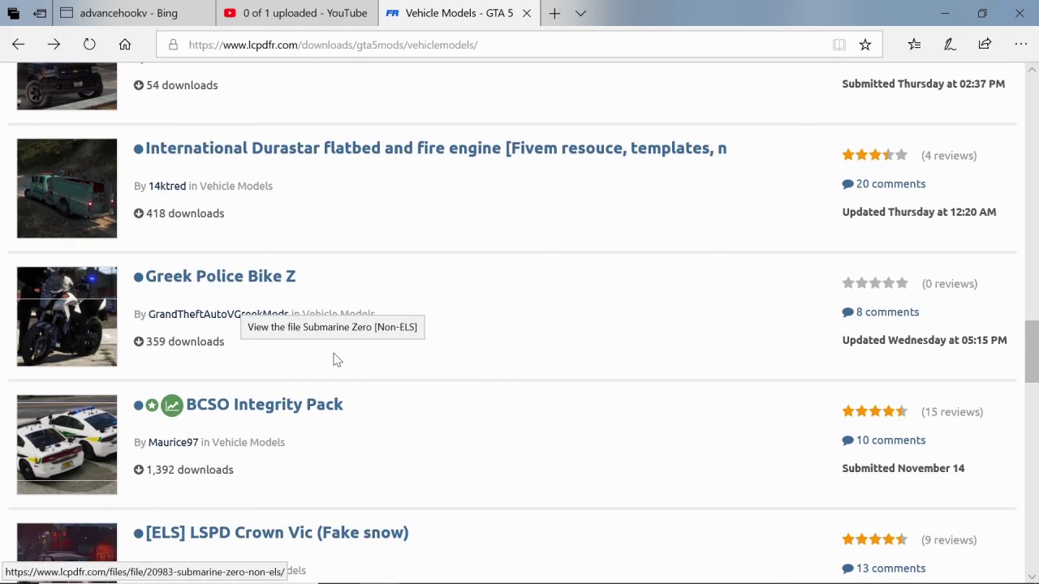
scroll(329, 414, "down", 3)
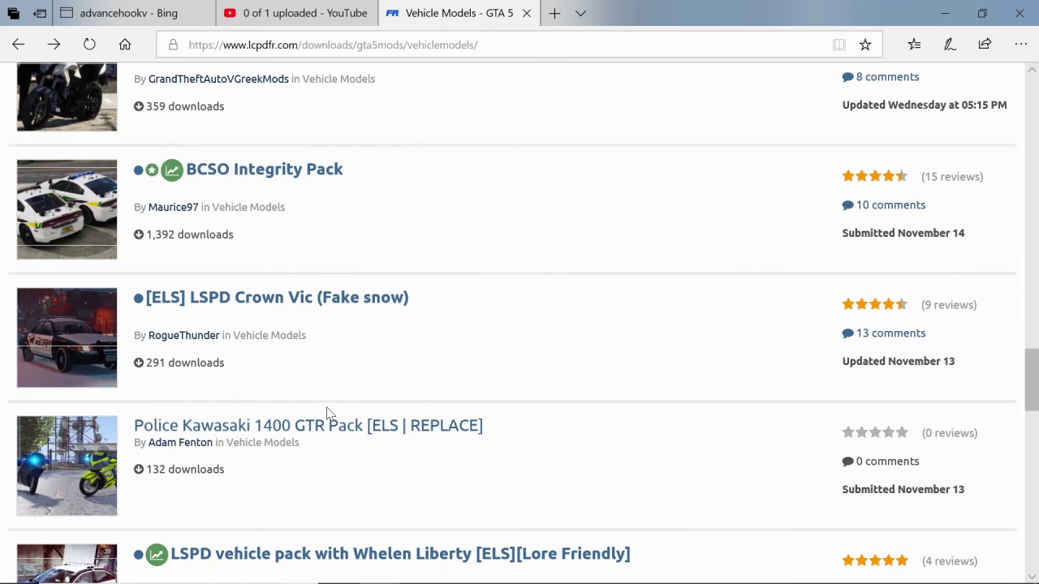
scroll(328, 414, "down", 2)
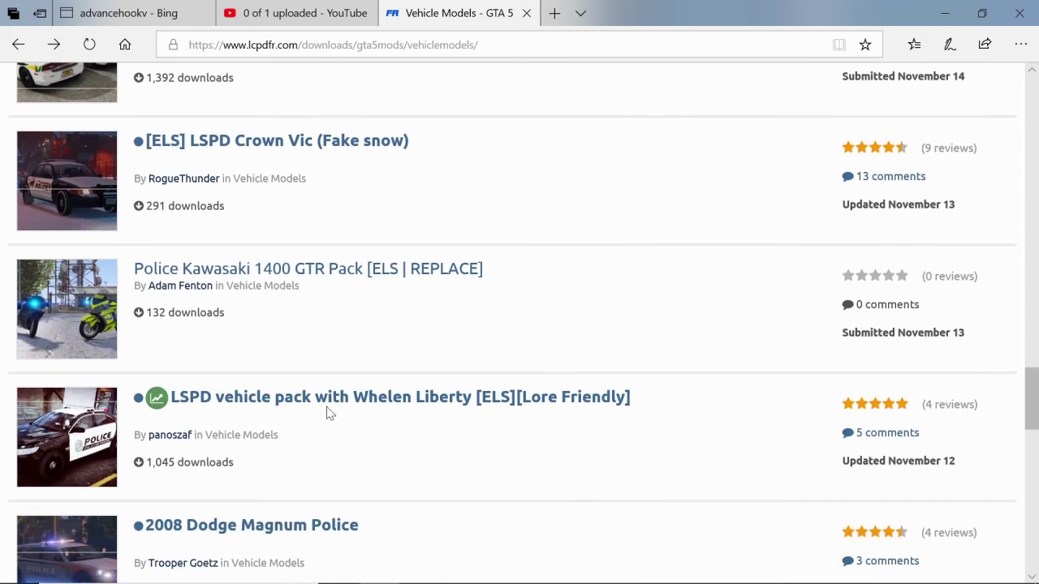
scroll(329, 413, "down", 1)
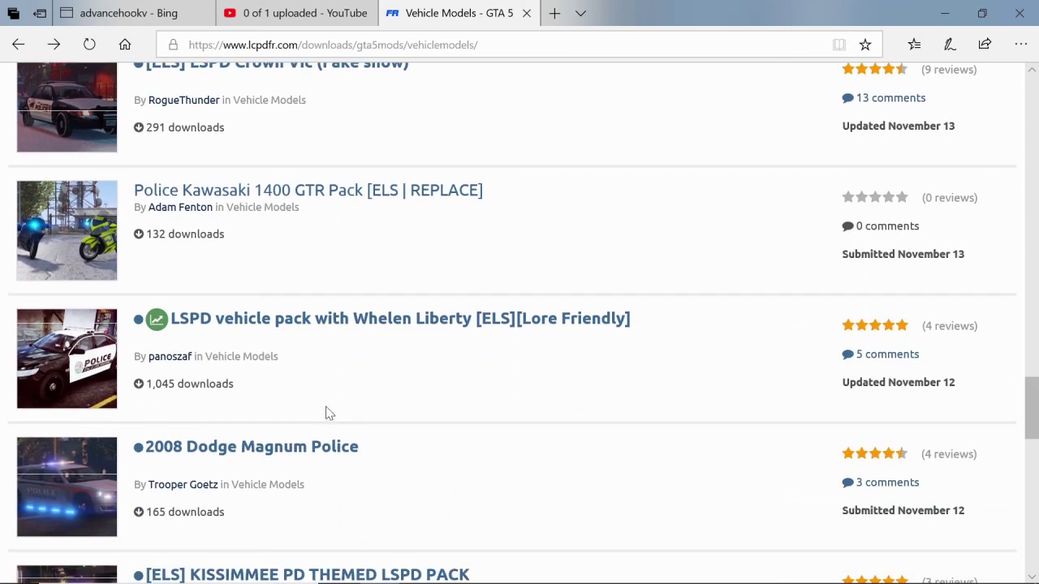
scroll(329, 413, "down", 1)
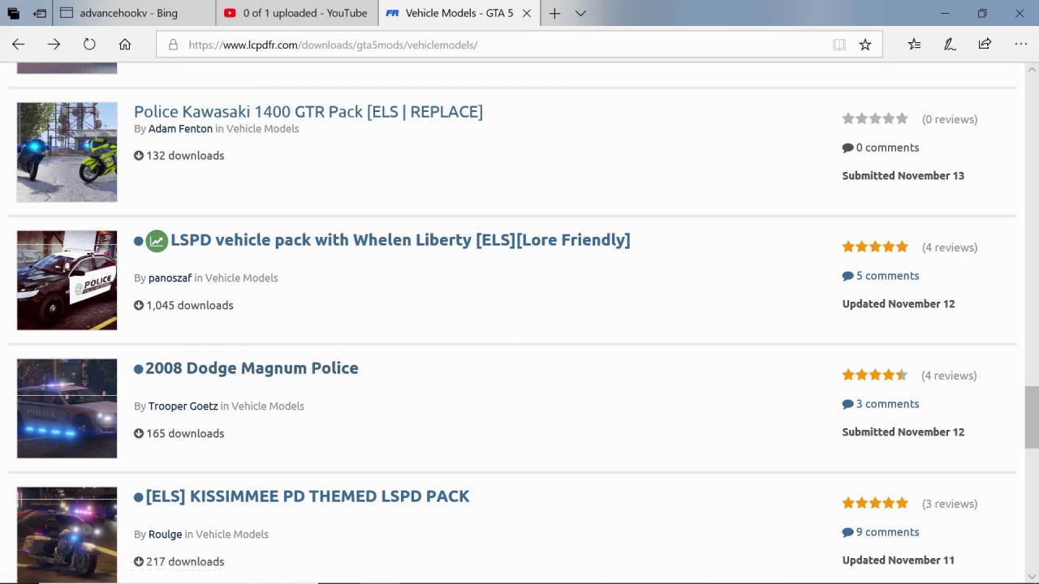
Step: Open the 2008 Dodge Magnum Police file page and look over its preview images and description
left_click(166, 375)
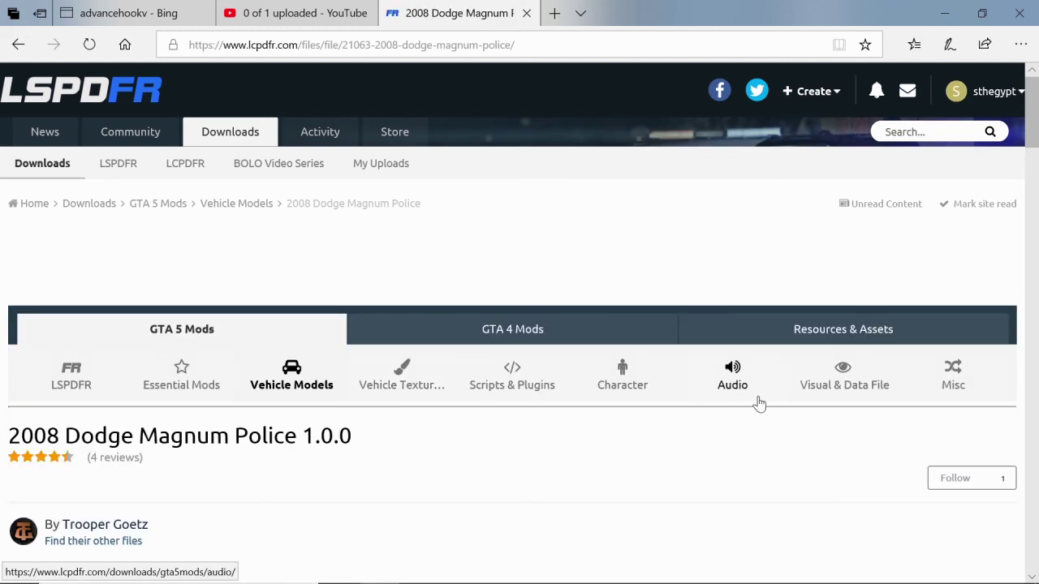
scroll(759, 403, "down", 4)
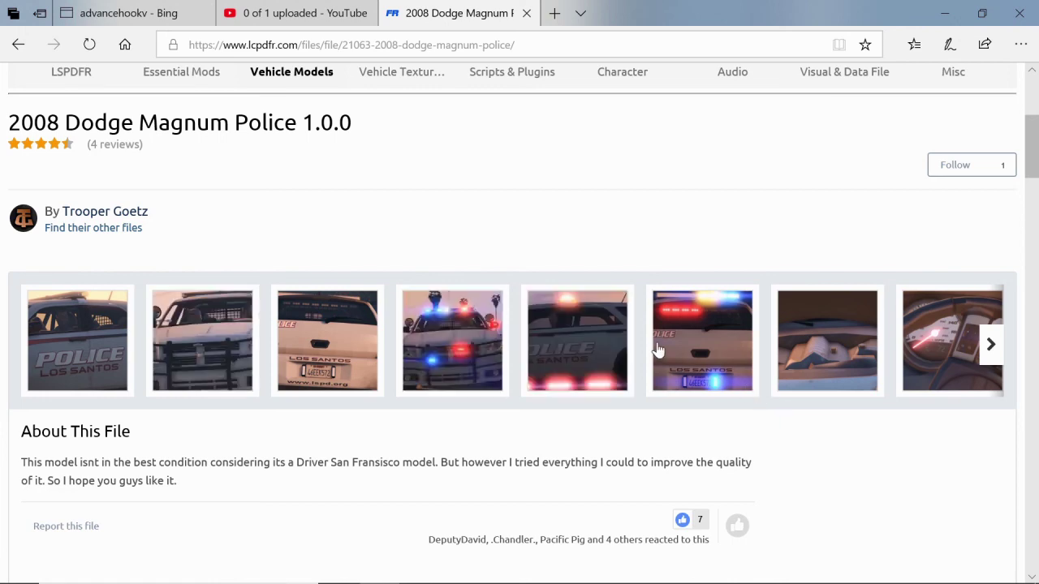
scroll(660, 347, "down", 2)
scroll(665, 343, "up", 5)
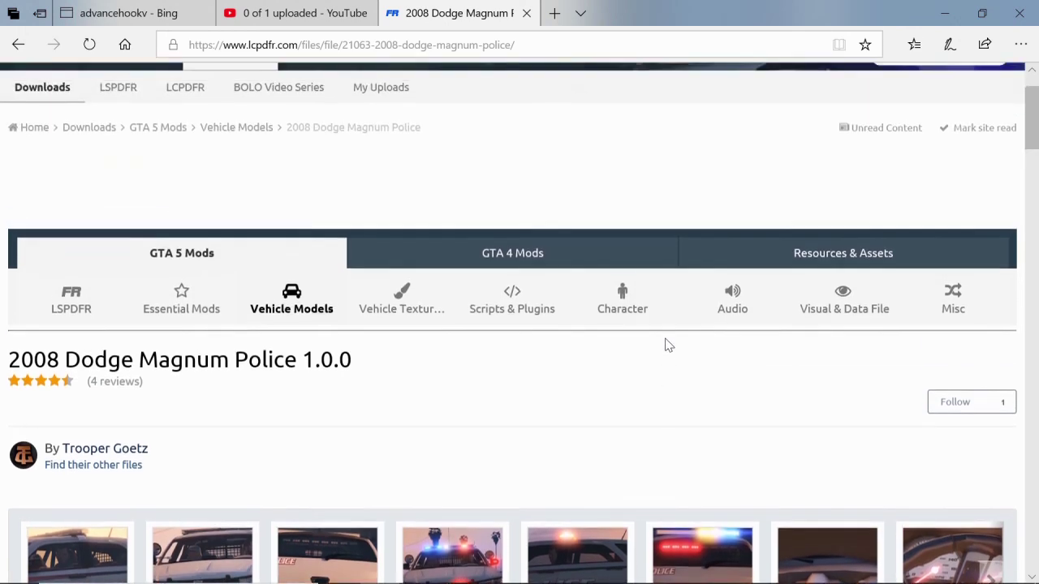
scroll(667, 344, "down", 7)
scroll(669, 344, "up", 2)
scroll(672, 343, "down", 3)
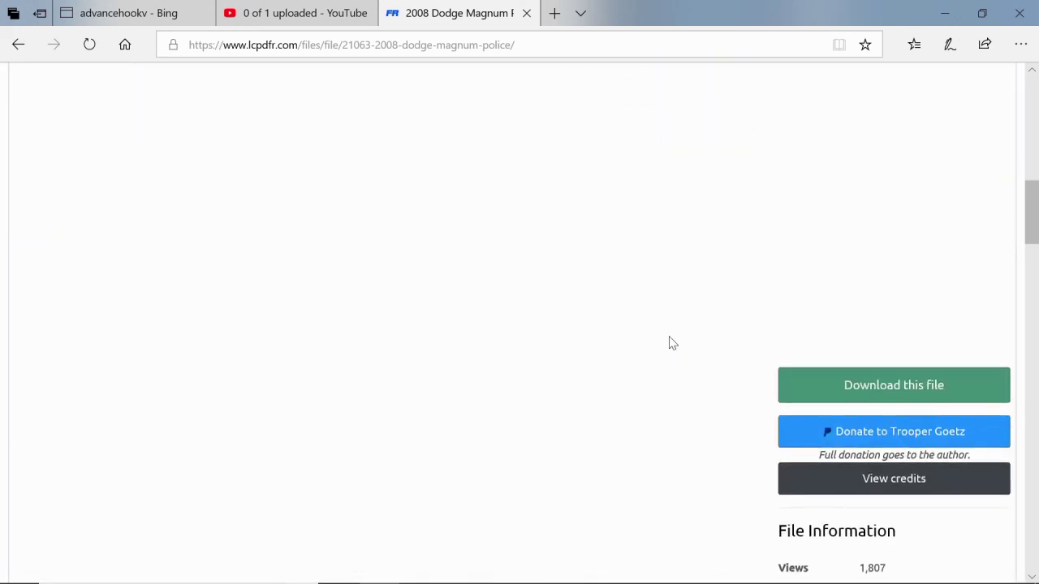
Step: Request the 2008 Dodge Magnum Police download and submit the CAPTCHA code in the Security Check field
left_click(929, 394)
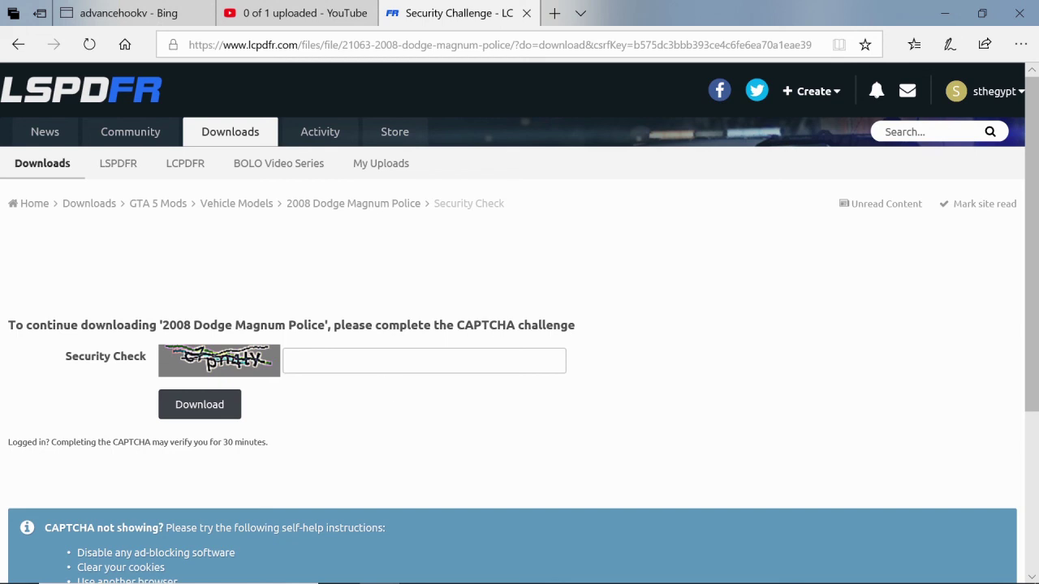
left_click(387, 361)
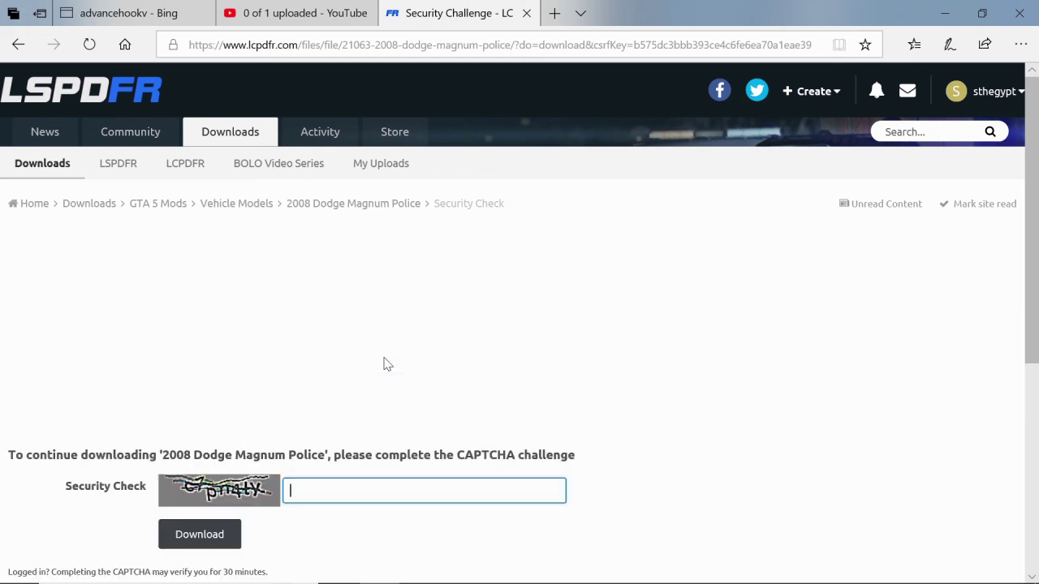
mouse_move(450, 582)
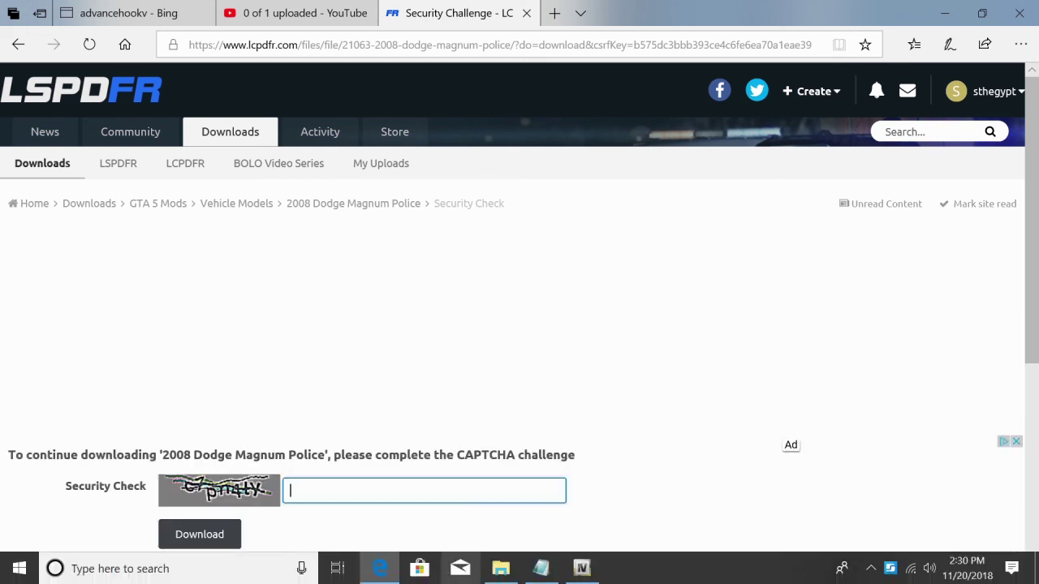
type("c7pn4ly")
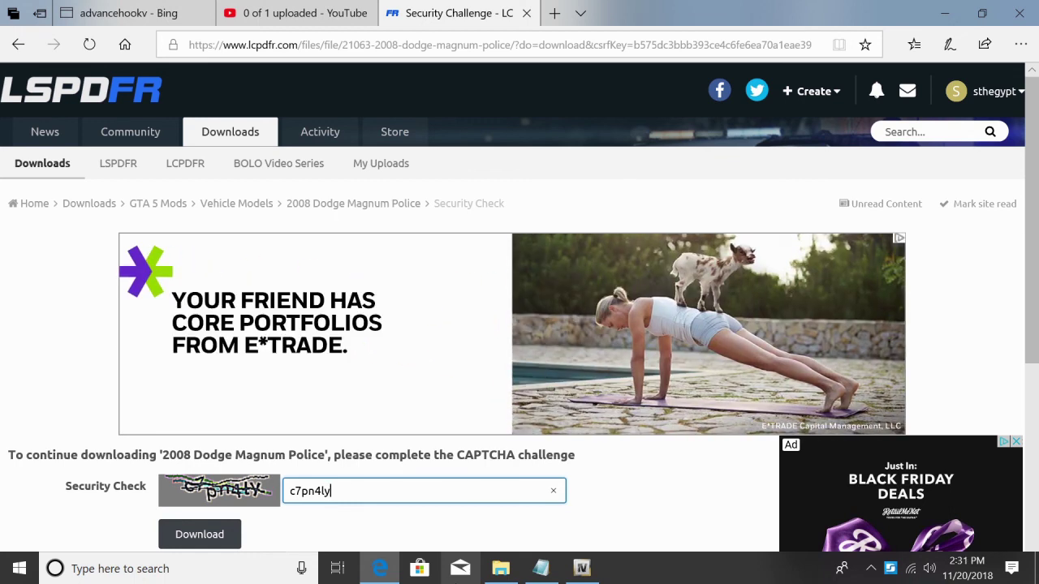
key("Return")
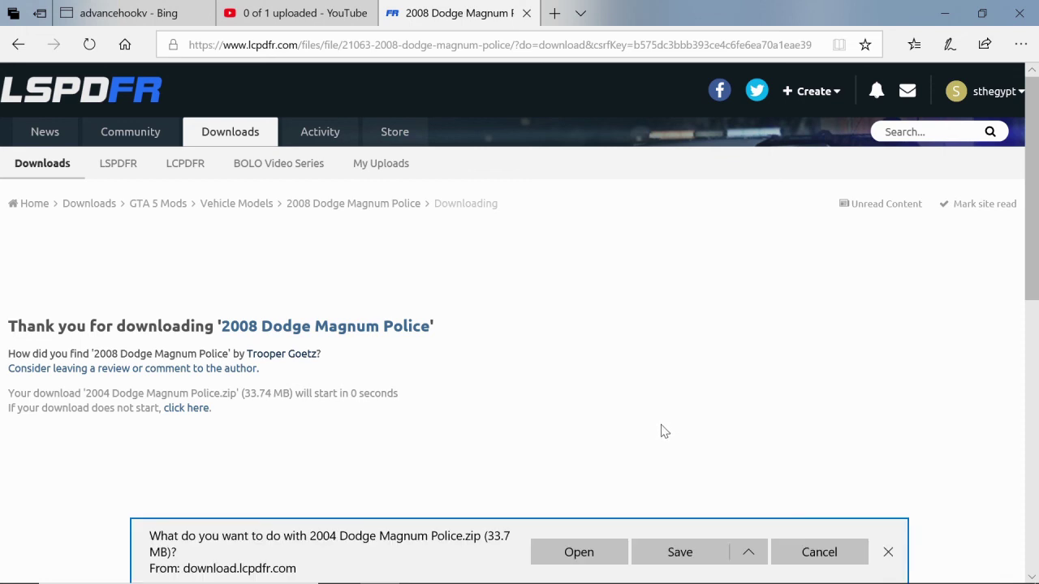
Step: Save 2004 Dodge Magnum Police.zip to USB Drive (E:) and show the folder containing it
left_click(748, 555)
left_click(730, 520)
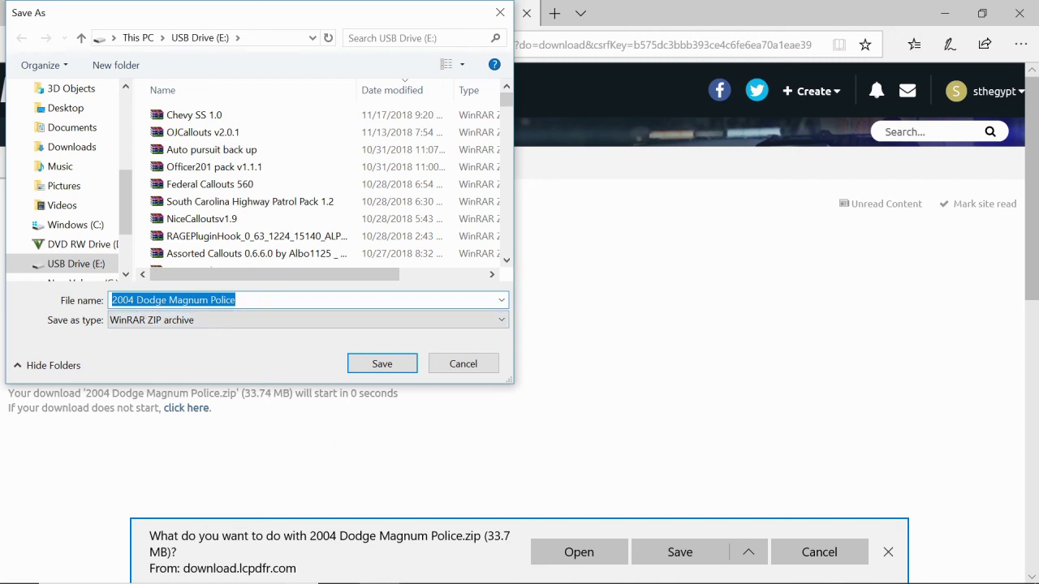
left_click(381, 364)
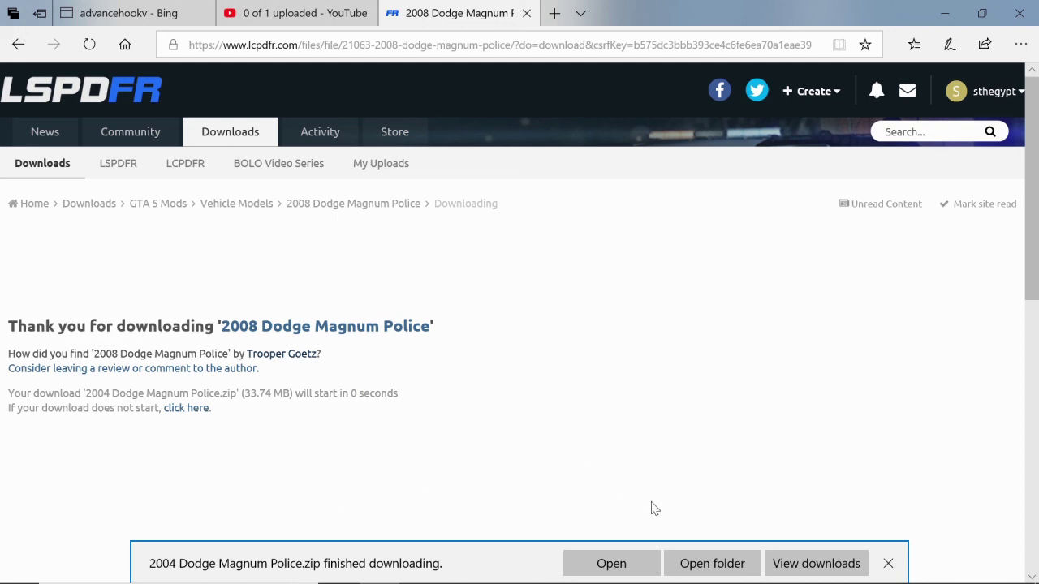
left_click(712, 563)
left_click(722, 563)
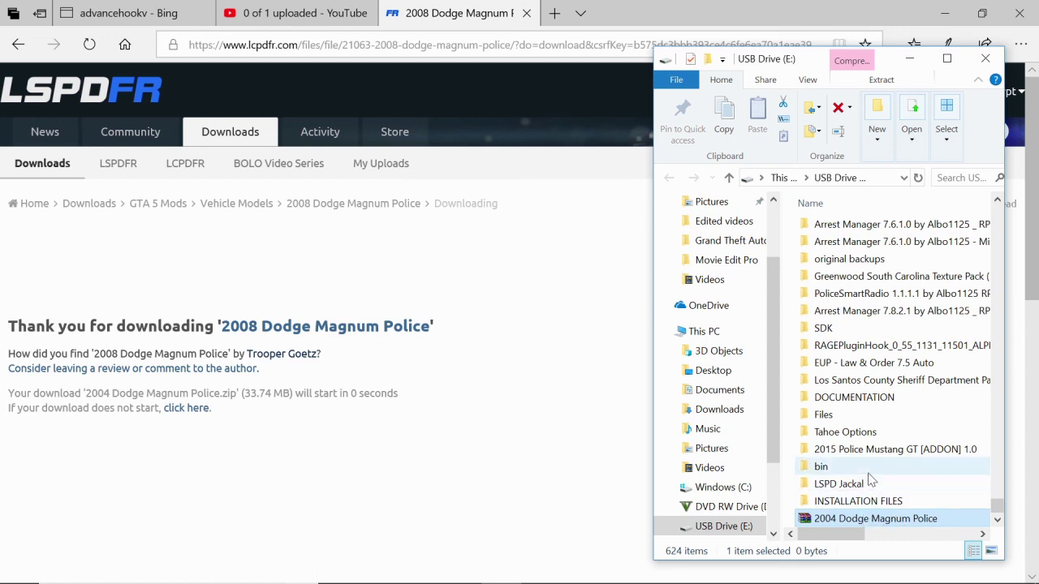
Step: Minimise the browser, open the 2004 Dodge Magnum Police archive in WinRAR, and dismiss its licence and diagnostic dialogs
left_click(531, 217)
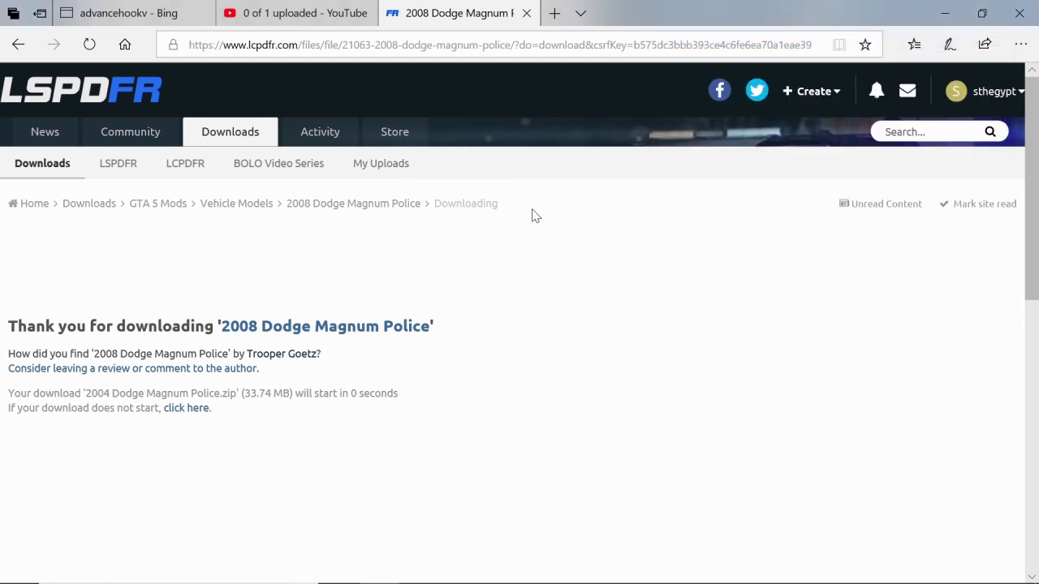
left_click(947, 15)
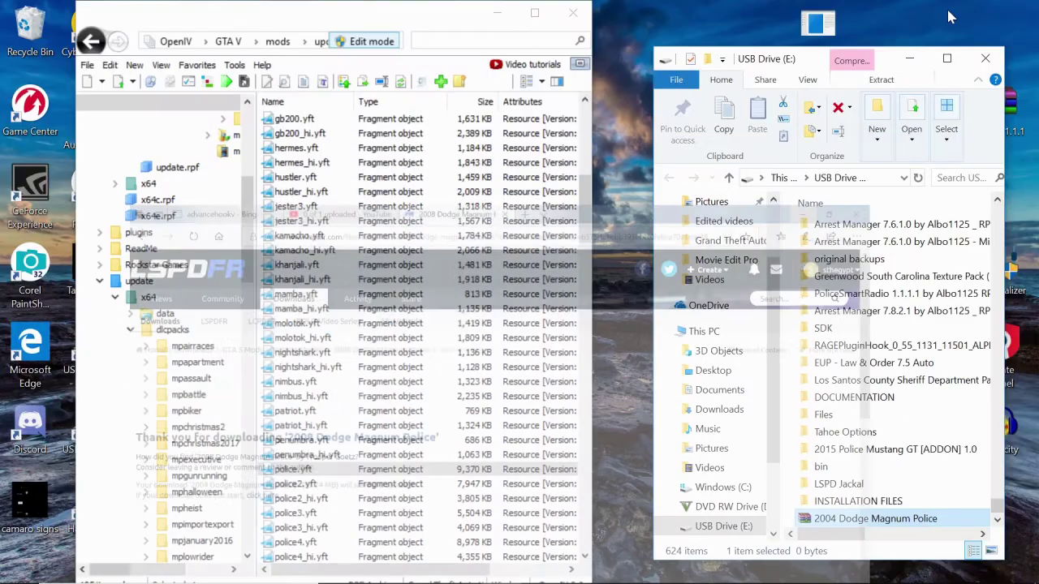
double_click(896, 523)
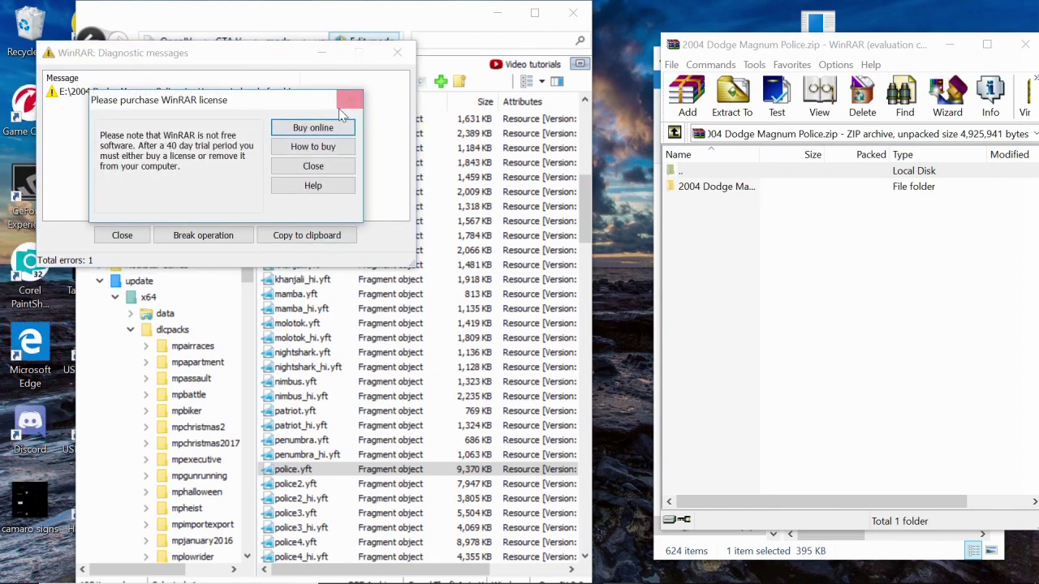
left_click(349, 100)
left_click(397, 58)
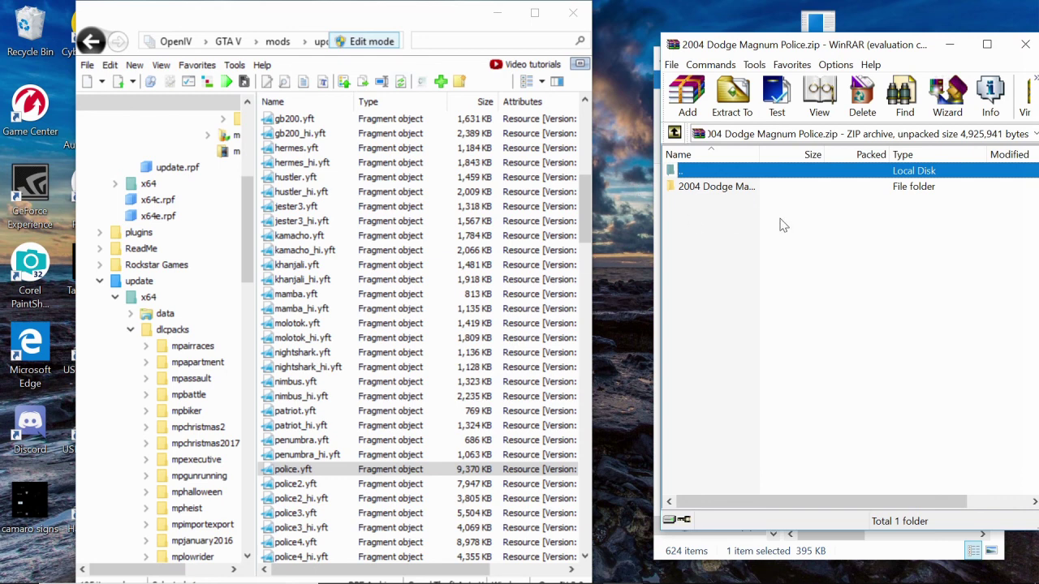
Step: Try to copy police.yft from the archive's 2004 Dodge Magnum\Model folder into the vehicle file list in OpenIV
double_click(721, 191)
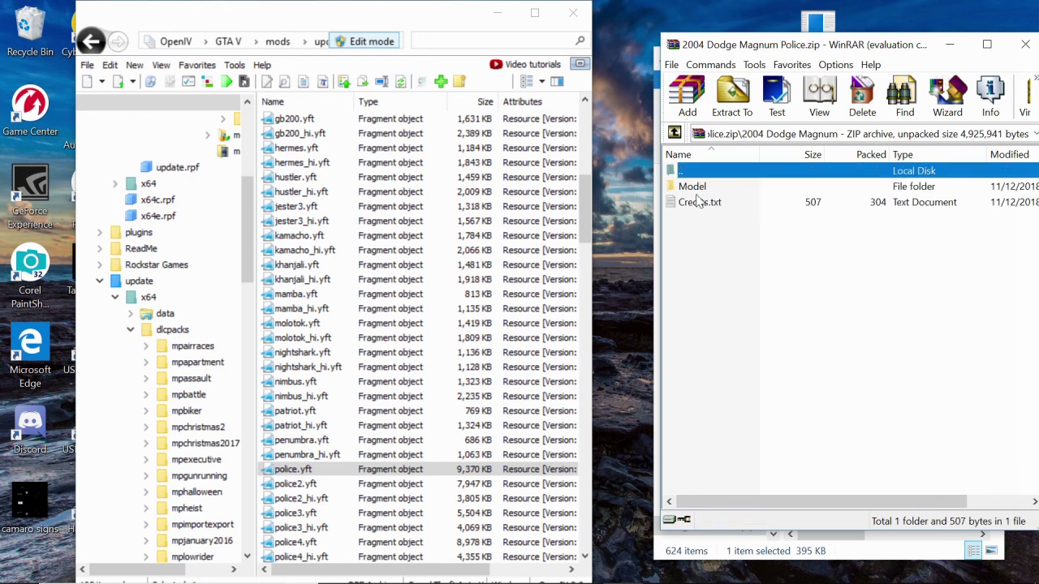
double_click(694, 186)
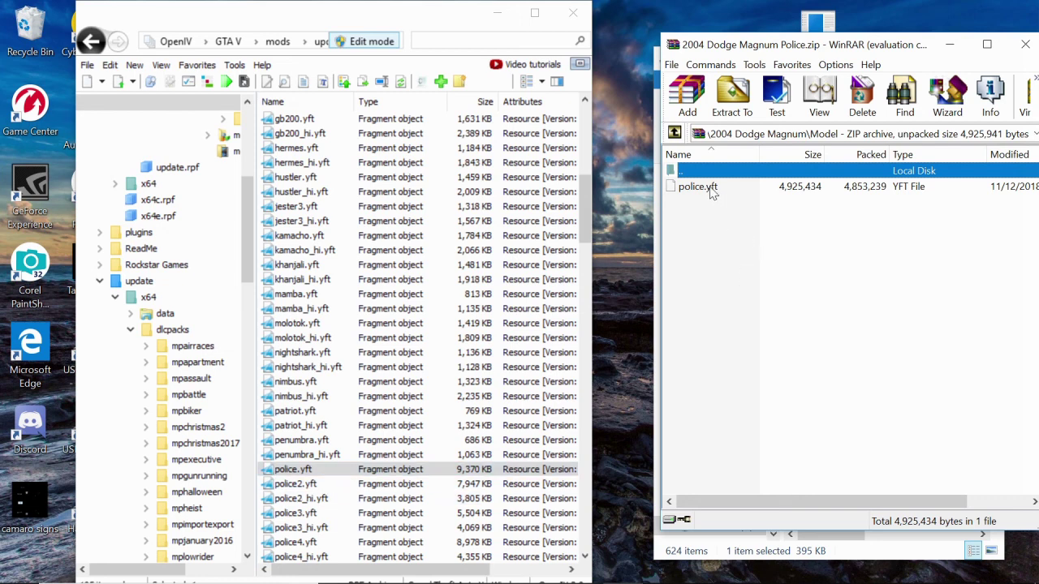
left_click_drag(711, 189, 388, 471)
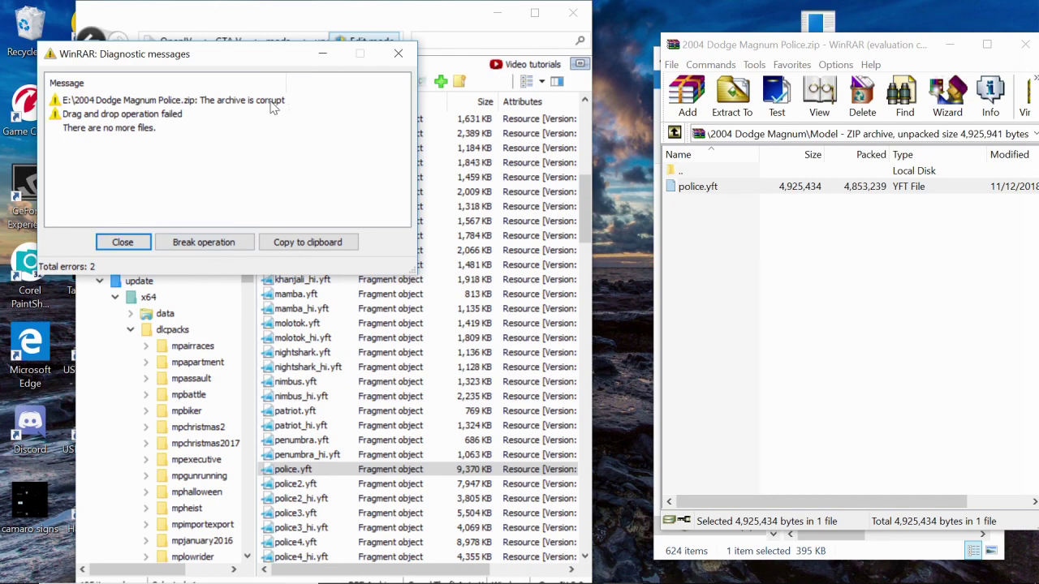
Step: Close the WinRAR diagnostic messages, the archive and the USB Drive (E:) window, and move the OpenIV window aside
left_click(398, 54)
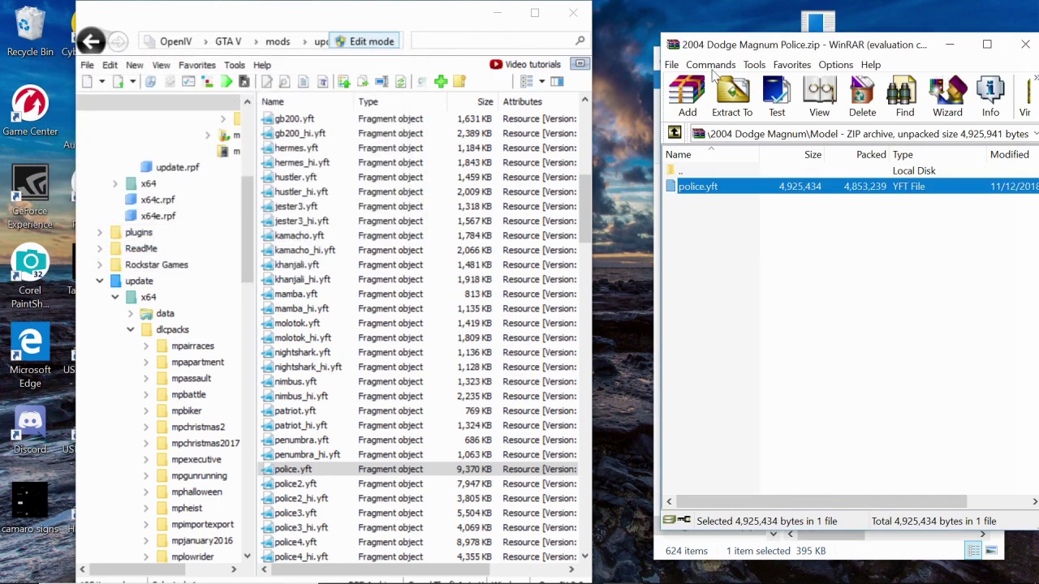
left_click(1025, 43)
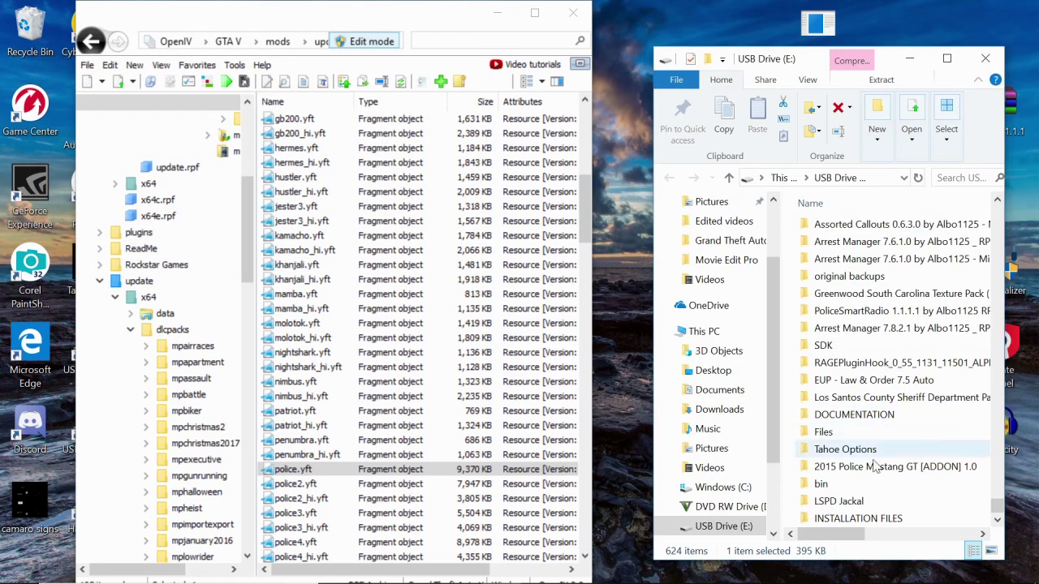
left_click(985, 59)
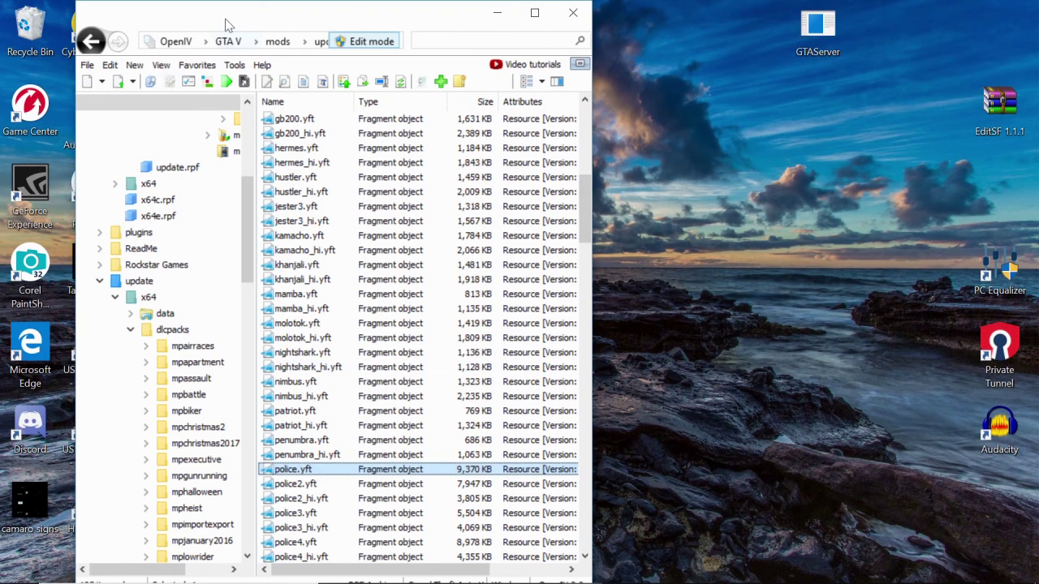
left_click_drag(234, 13, 334, 13)
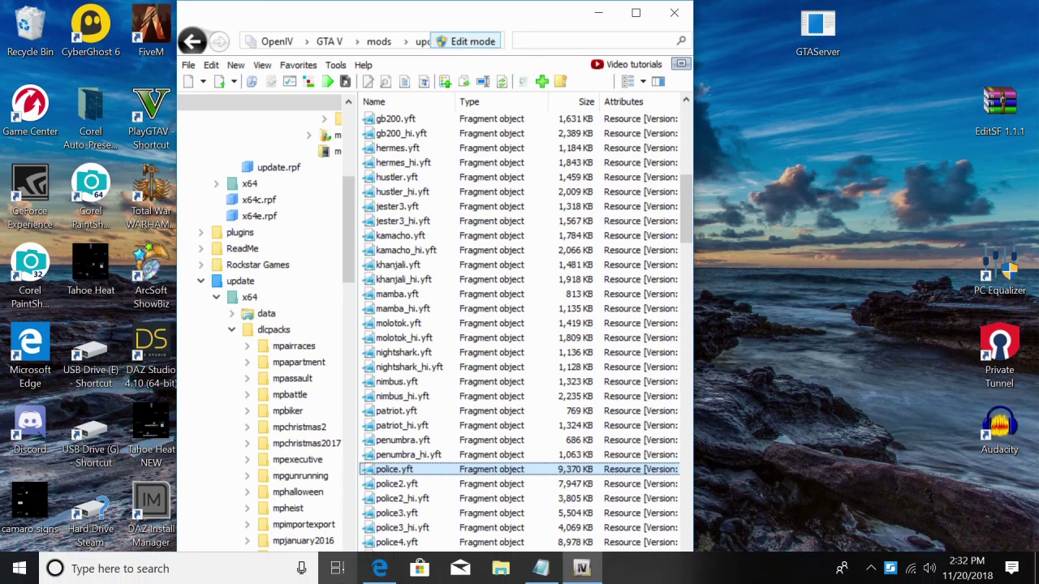
Step: Switch to Edge and go back to the 2008 Dodge Magnum Police download page to restart the download
left_click(379, 569)
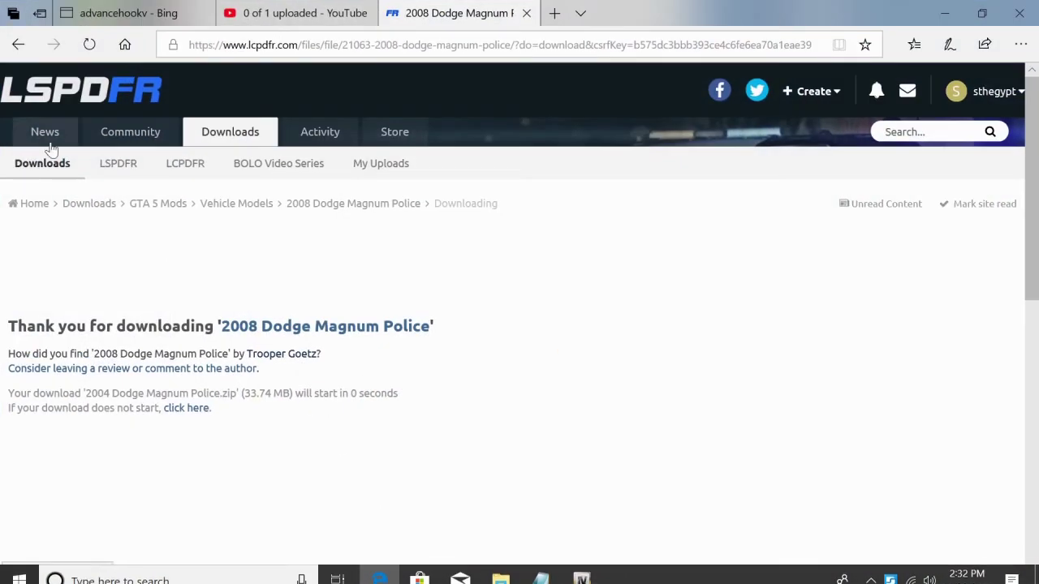
left_click(21, 47)
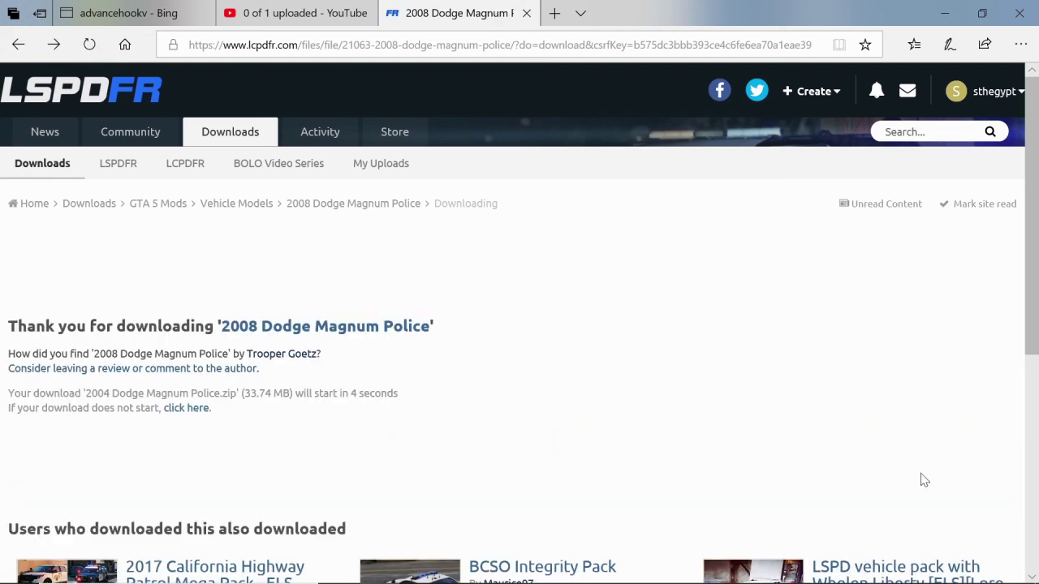
scroll(921, 480, "down", 5)
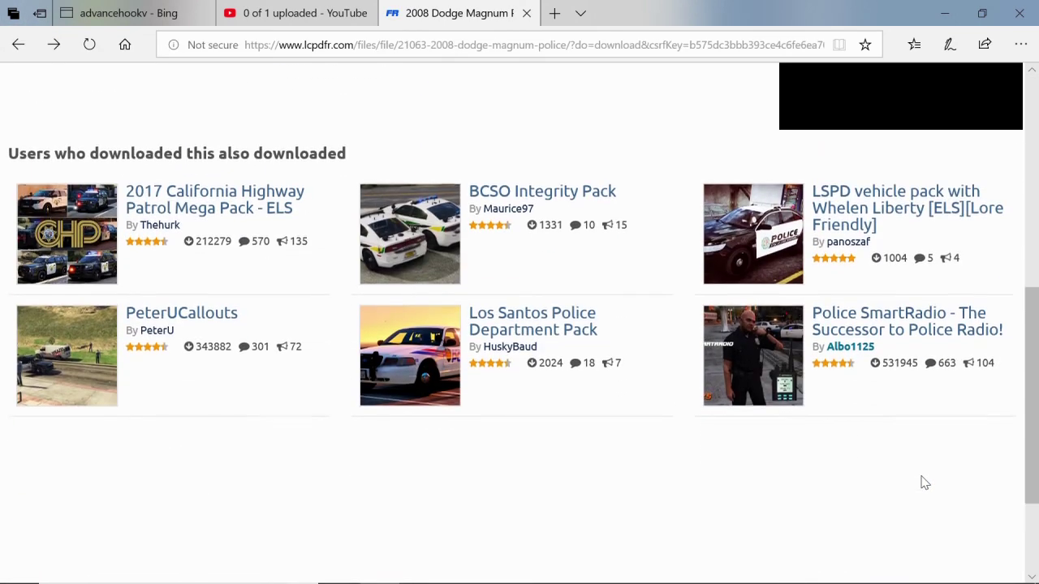
scroll(921, 481, "up", 3)
scroll(921, 481, "up", 3)
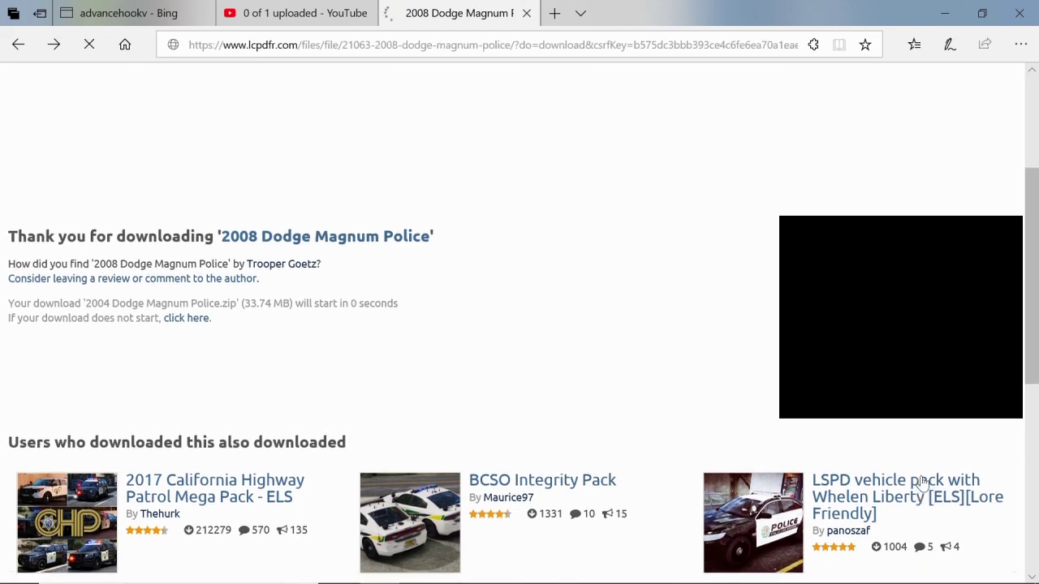
scroll(923, 484, "down", 3)
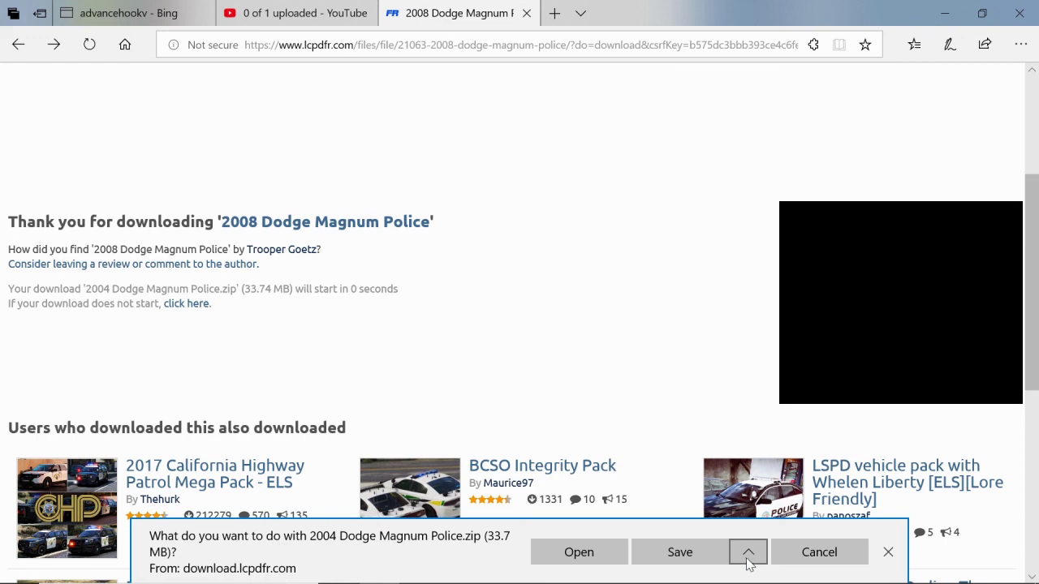
Step: Save 2004 Dodge Magnum Police.zip to USB Drive (E:), replacing the existing copy, and request its containing folder
left_click(748, 559)
left_click(701, 532)
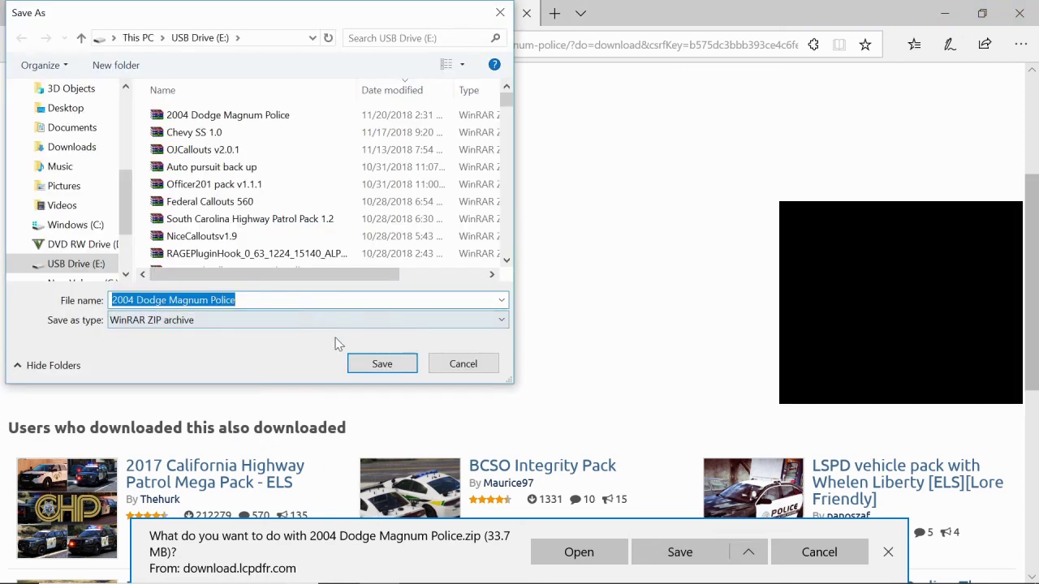
left_click(378, 364)
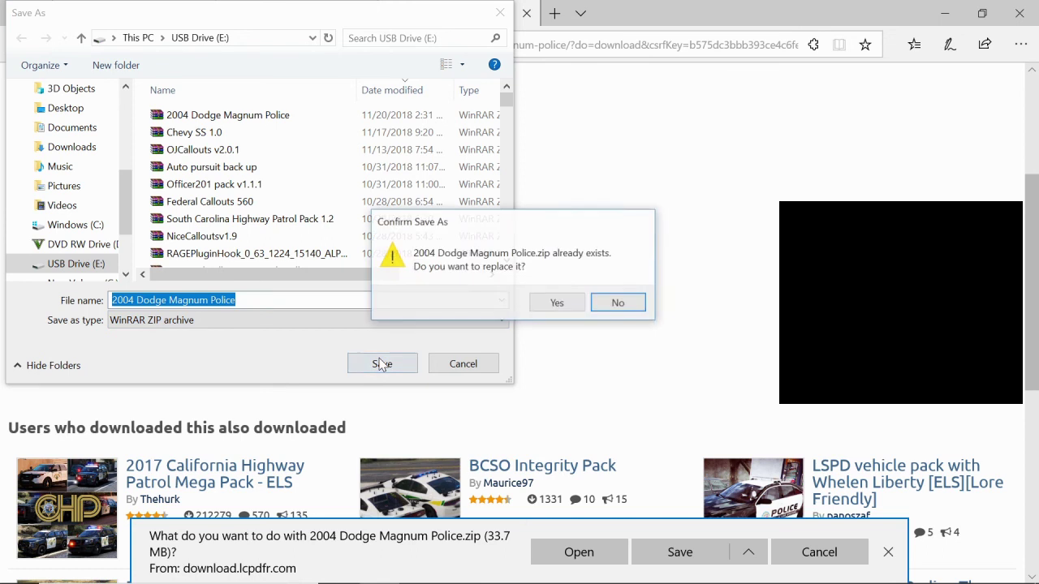
left_click(557, 304)
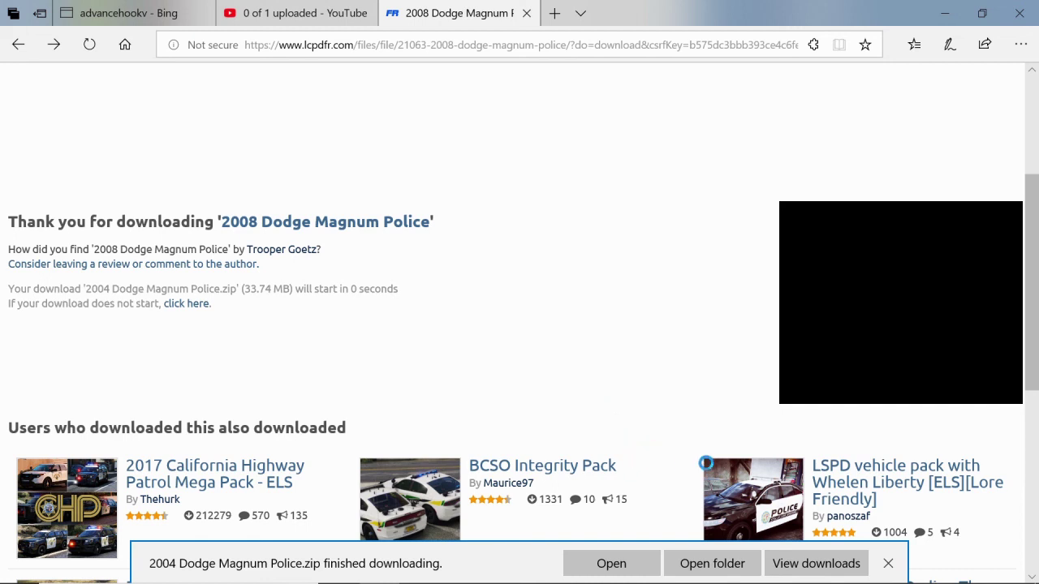
left_click(721, 563)
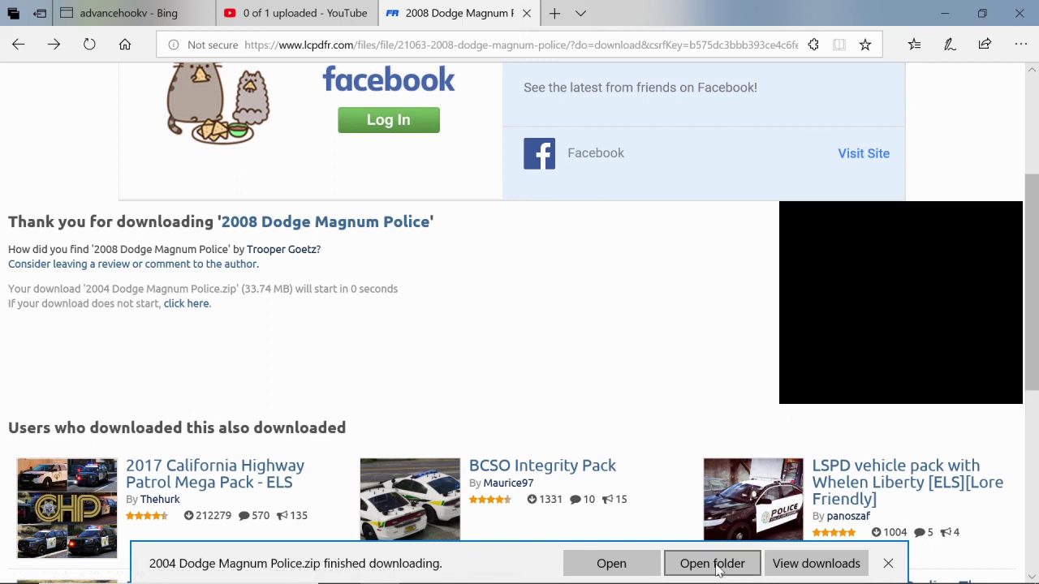
Step: Minimise the browser, open USB Drive (E:) from the desktop and place its window beside OpenIV
left_click(945, 15)
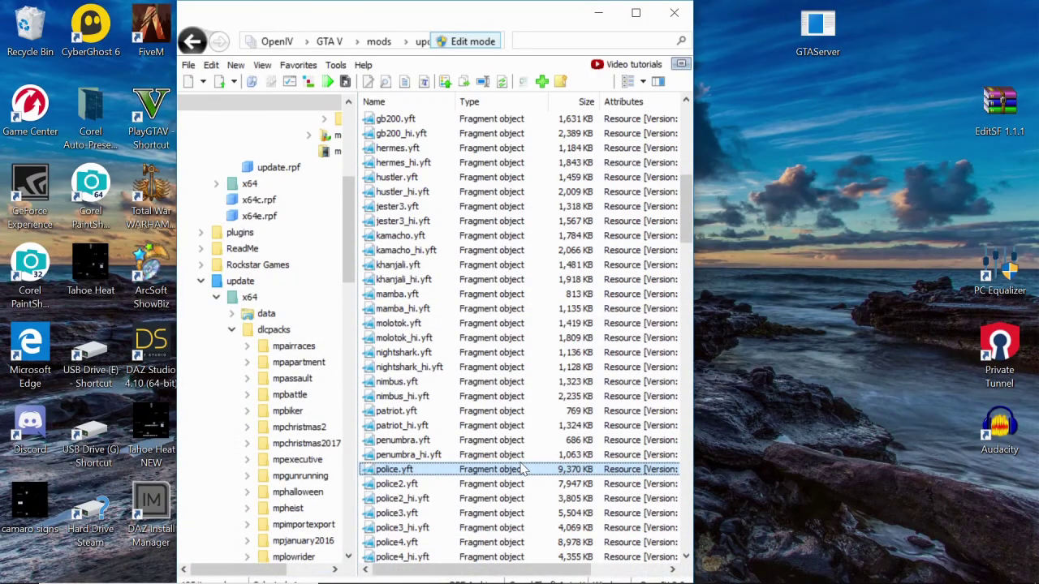
double_click(97, 370)
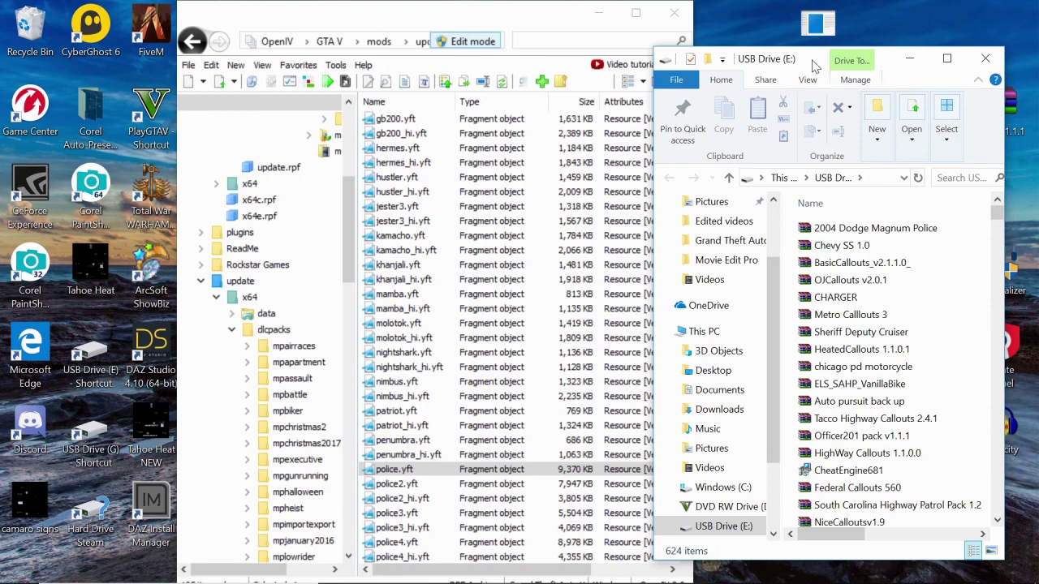
left_click_drag(816, 66, 865, 52)
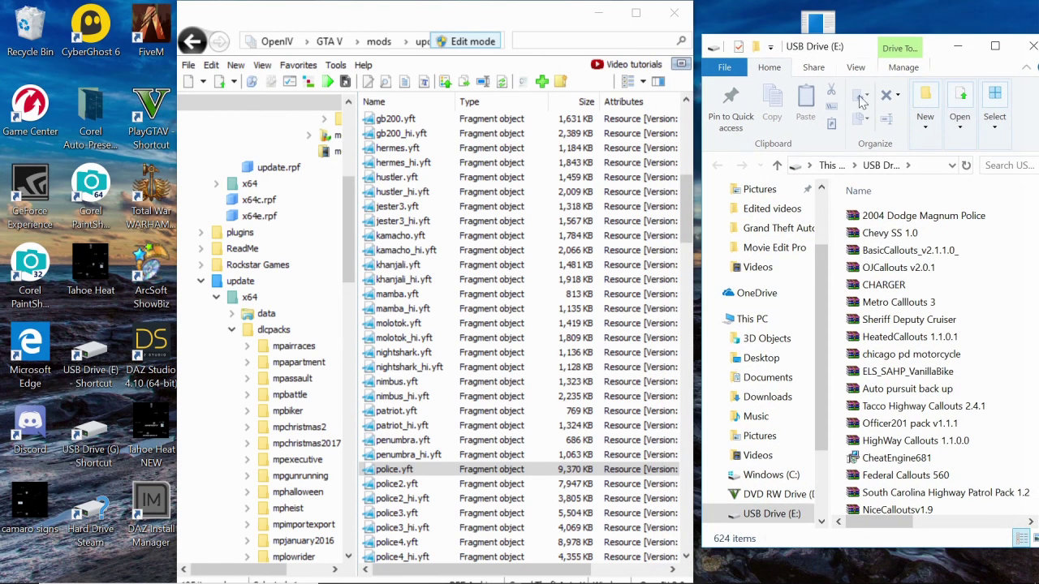
Step: Open the 2004 Dodge Magnum\Model folder in the 2004 Dodge Magnum Police archive, dismissing WinRAR's licence and diagnostic dialogs
double_click(939, 224)
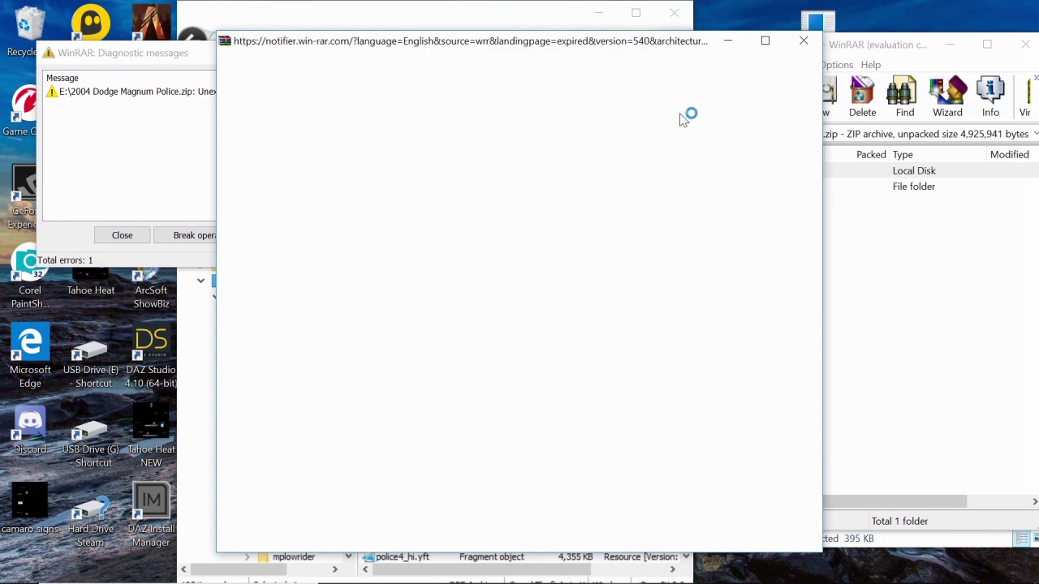
left_click(802, 42)
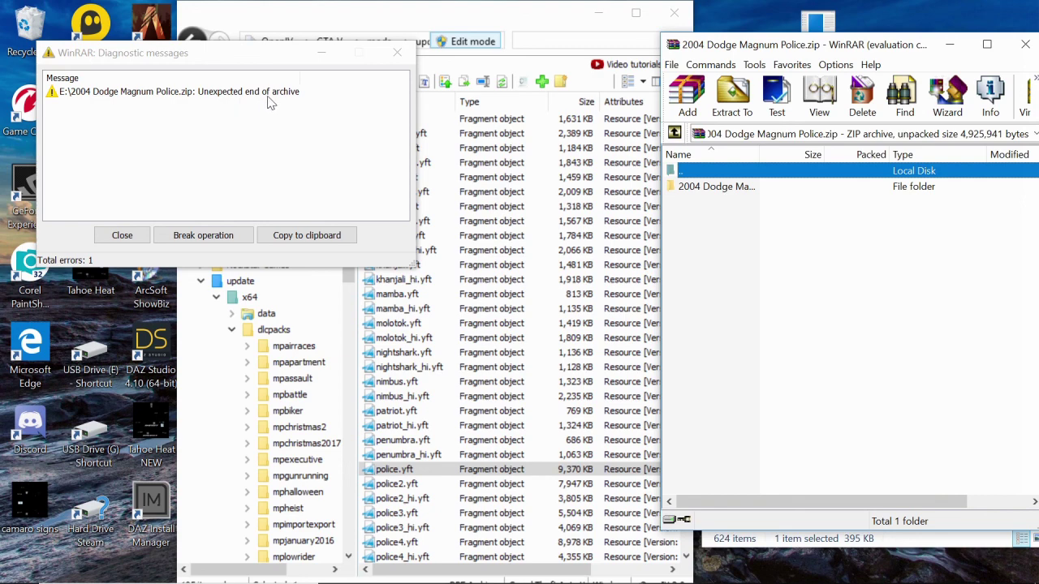
left_click(397, 53)
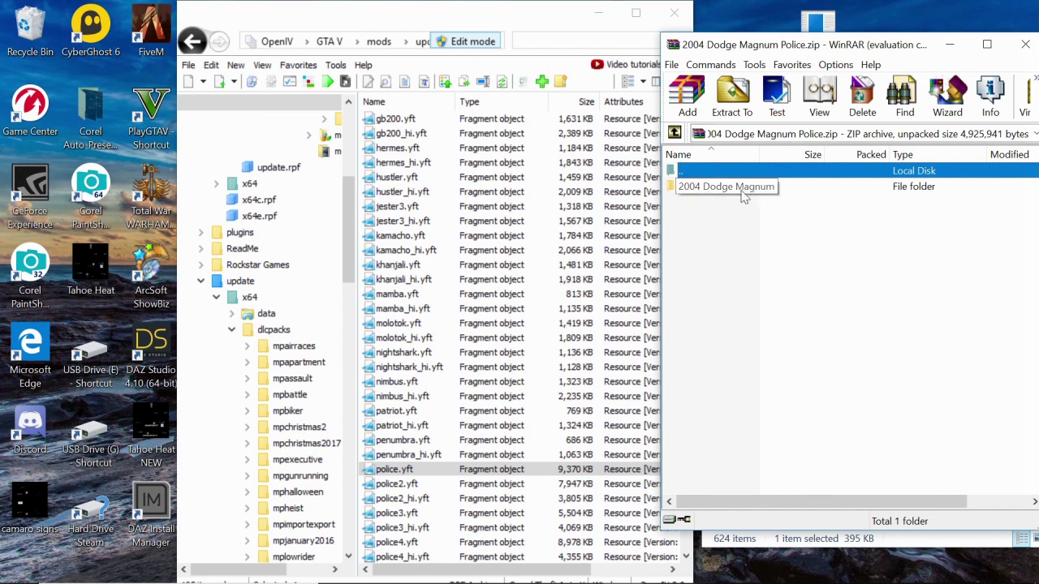
double_click(742, 192)
double_click(717, 188)
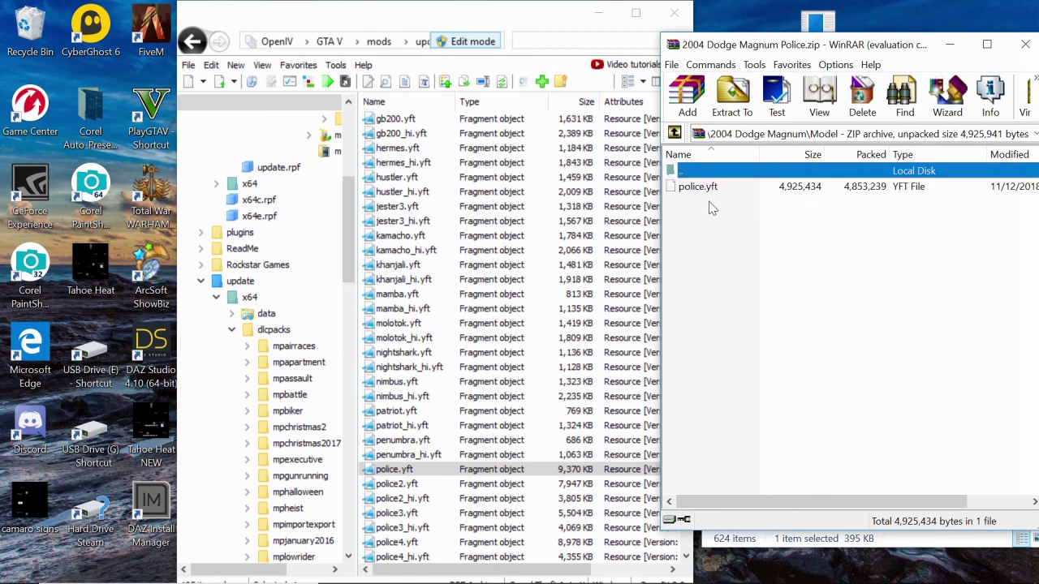
Step: Close the archive, switch to Edge and open the GTA 5 Vehicle Models category on lcpdfr.com
left_click(1025, 45)
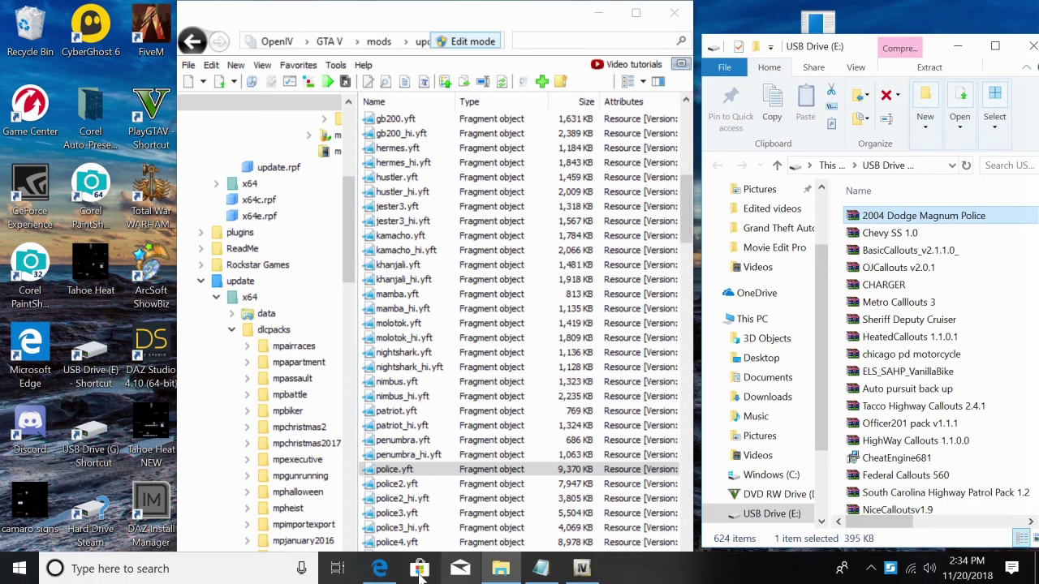
left_click(381, 568)
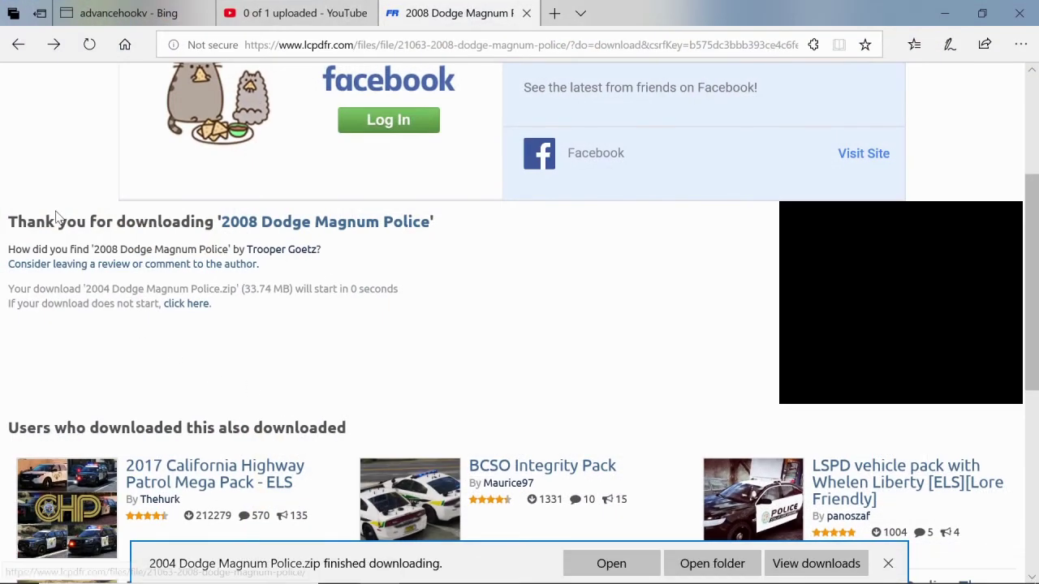
left_click(13, 51)
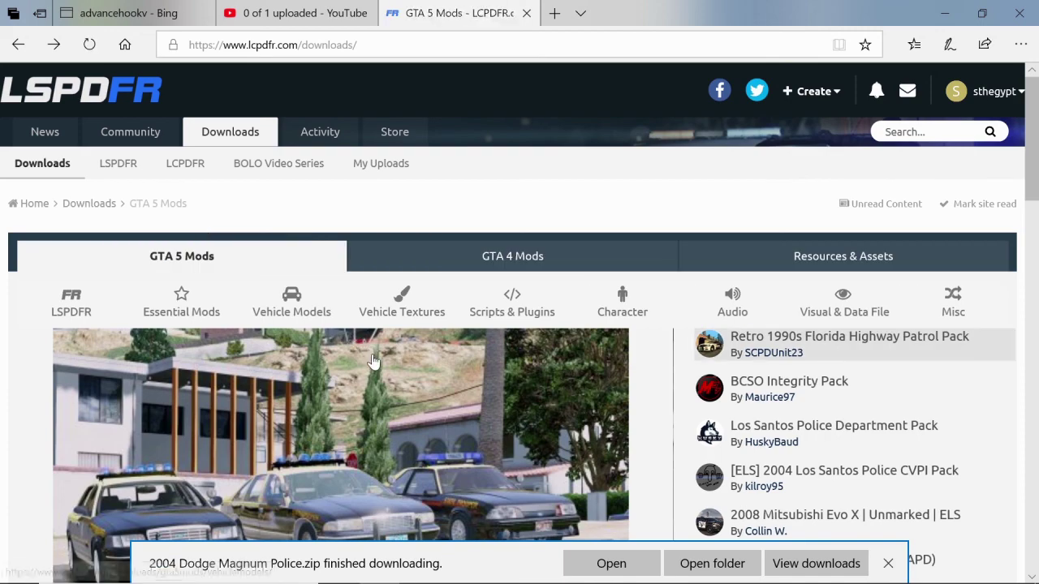
scroll(395, 357, "down", 5)
scroll(394, 360, "up", 3)
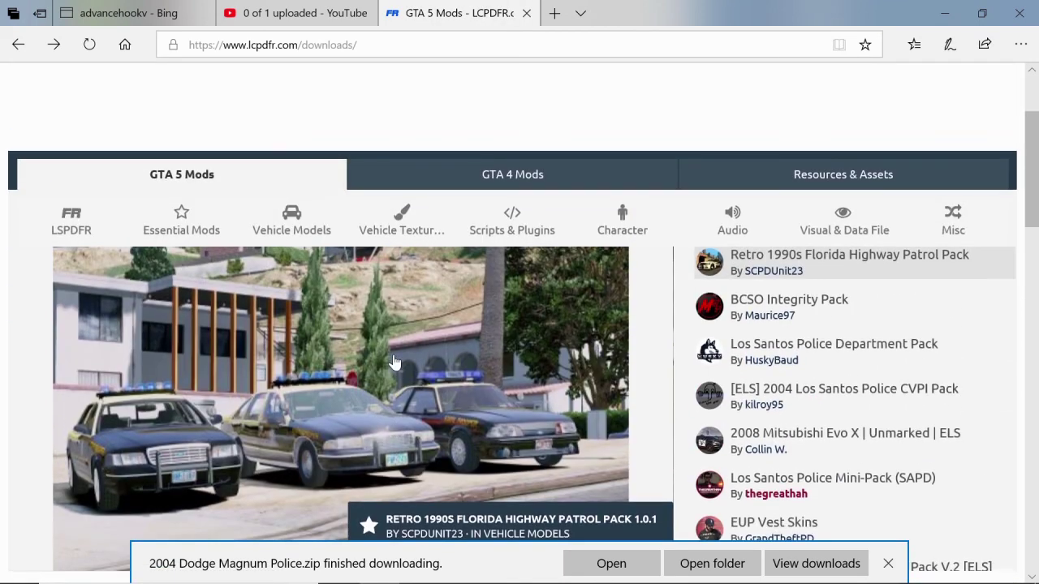
left_click(296, 234)
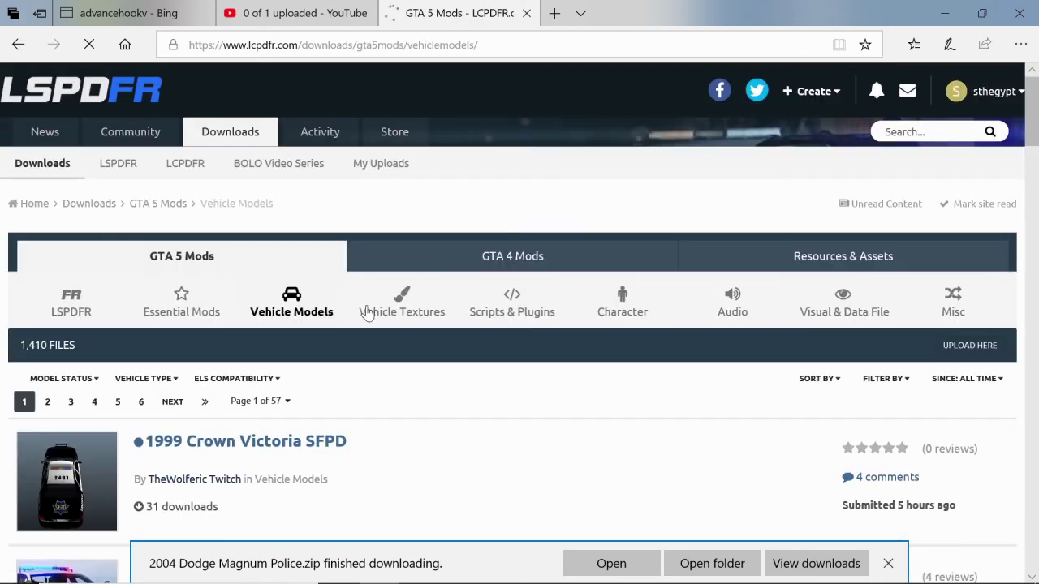
Step: Look through the first page of the vehicle models list for another model and continue to page 2
scroll(357, 288, "down", 6)
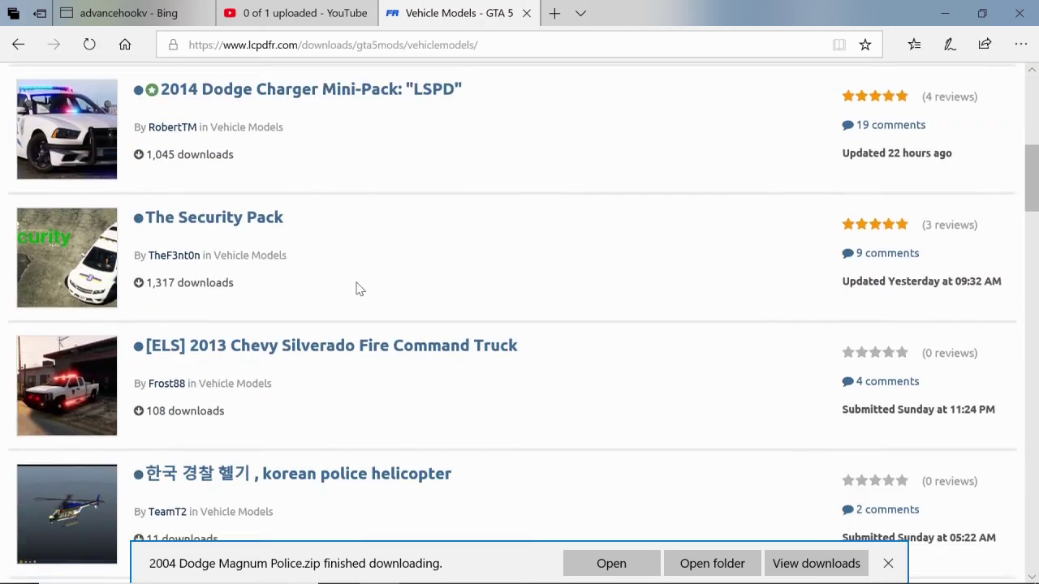
scroll(357, 288, "down", 6)
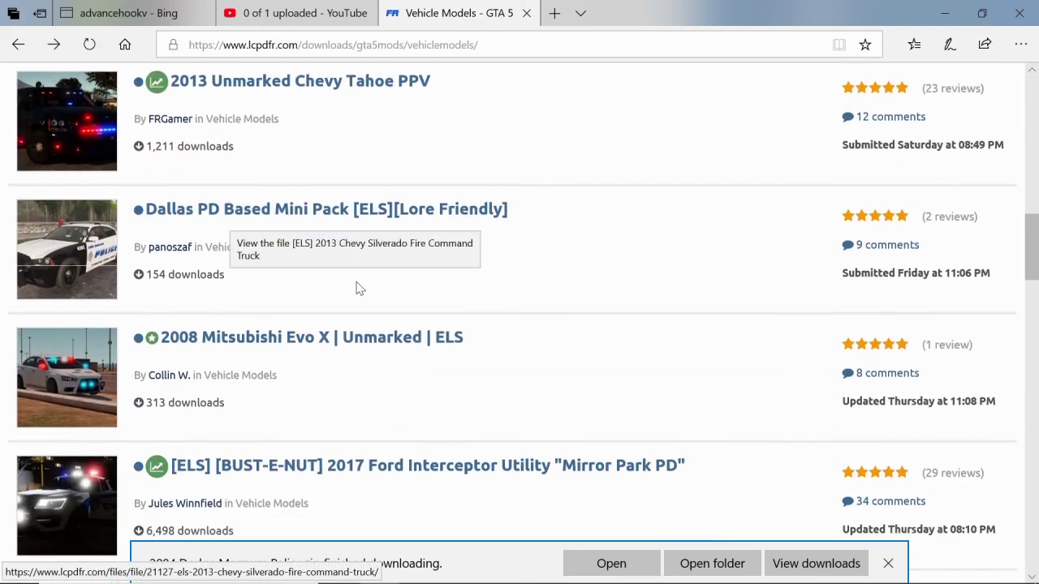
scroll(357, 288, "down", 8)
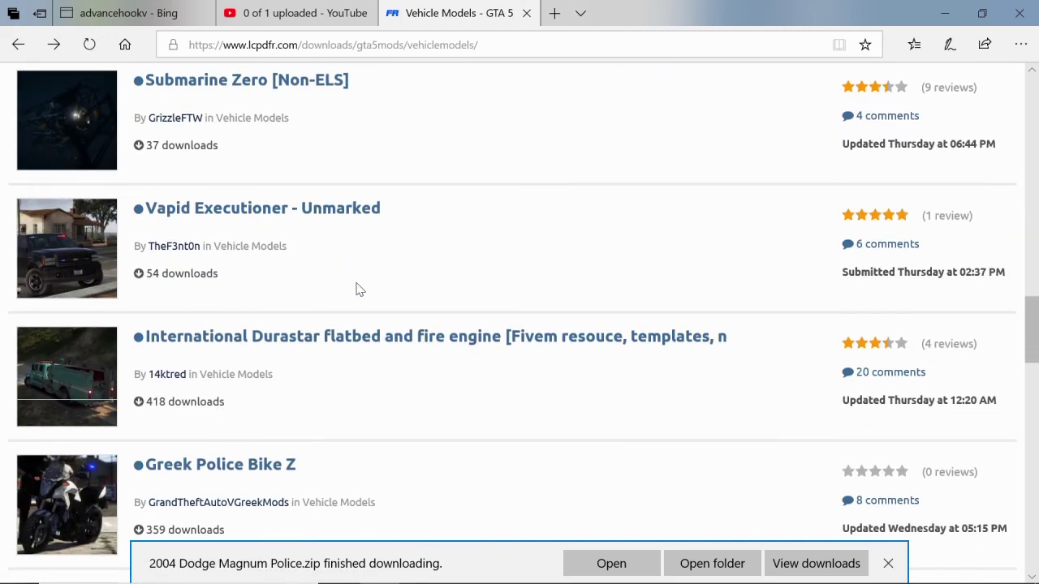
scroll(360, 290, "down", 2)
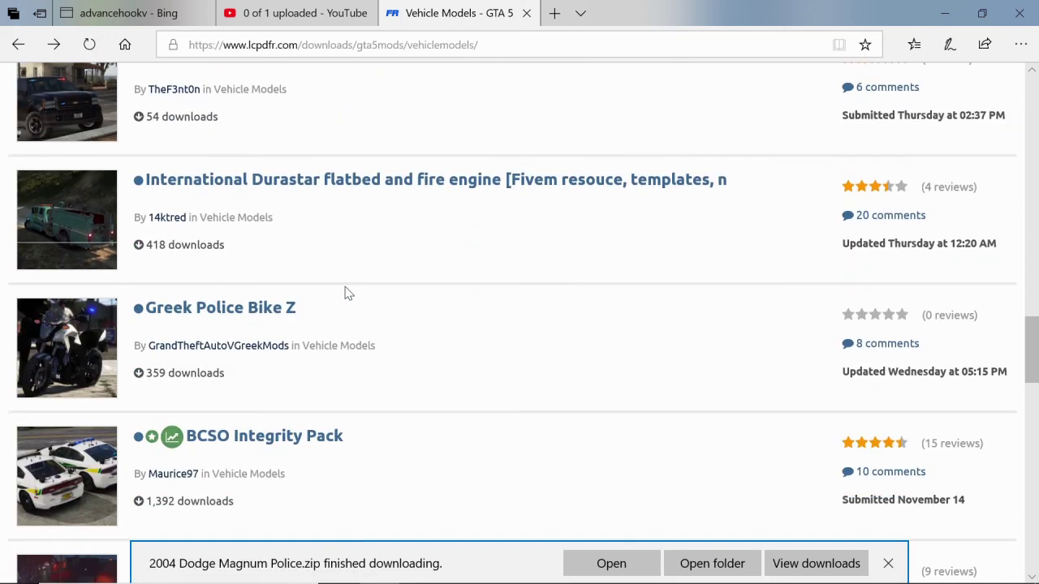
scroll(344, 302, "down", 10)
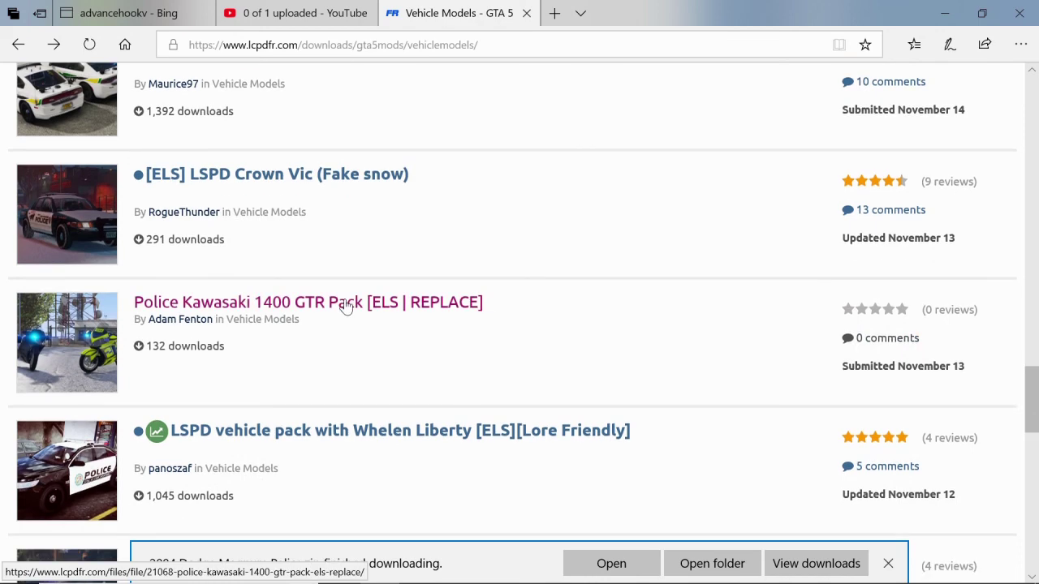
scroll(349, 306, "down", 8)
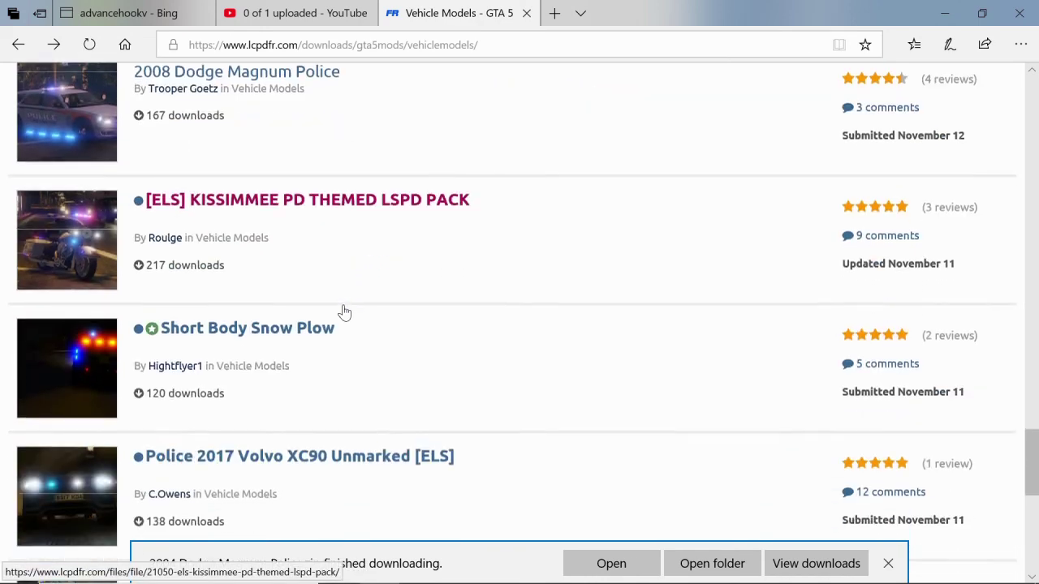
scroll(343, 314, "down", 3)
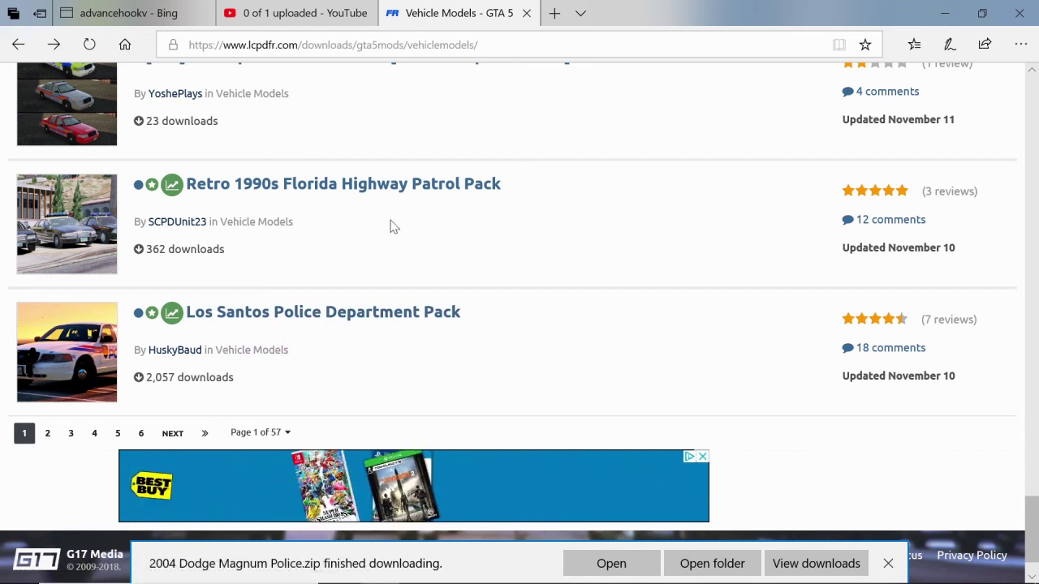
left_click(49, 436)
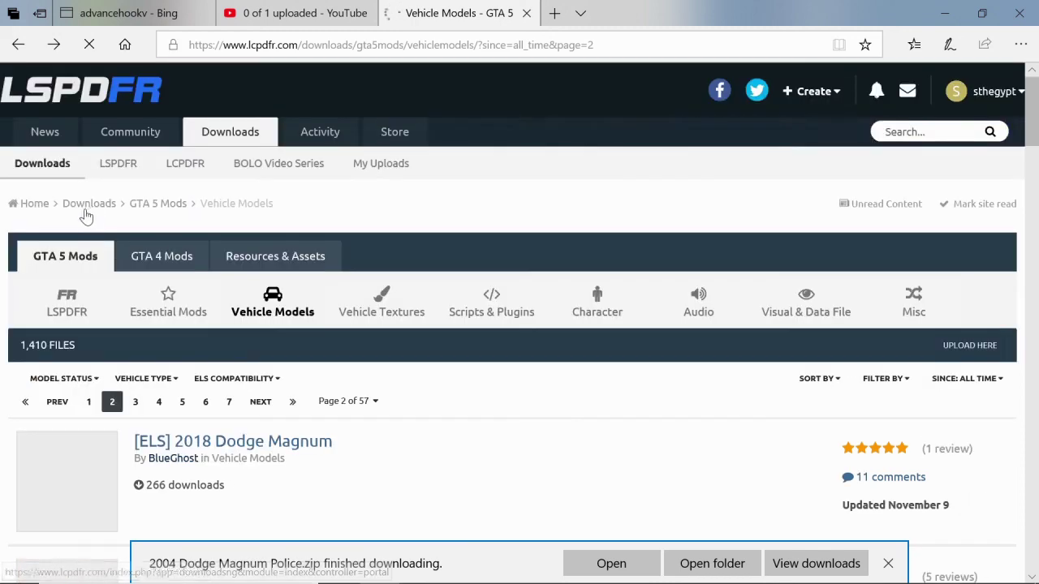
scroll(253, 410, "down", 2)
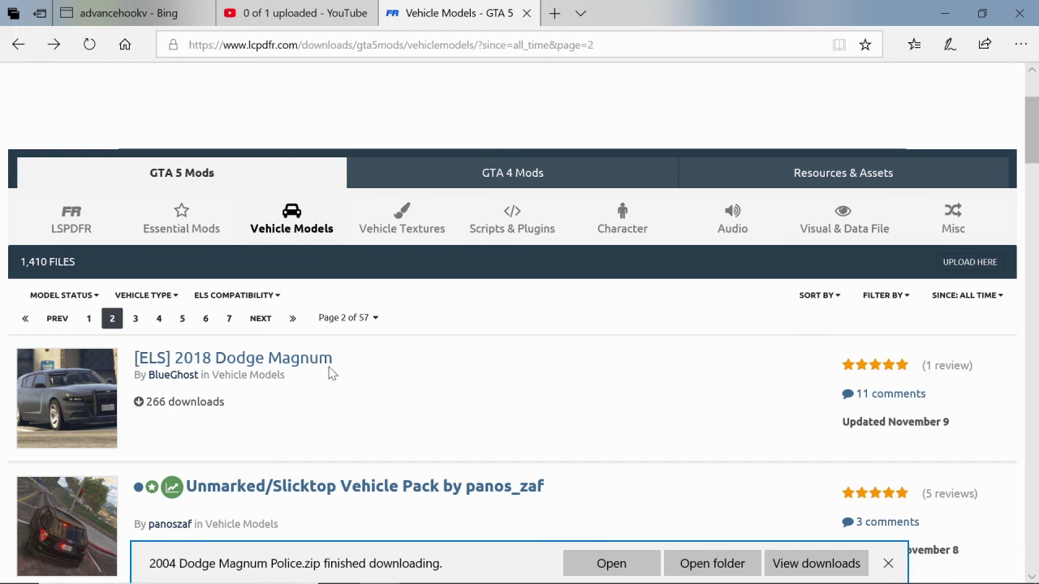
scroll(331, 393, "down", 1)
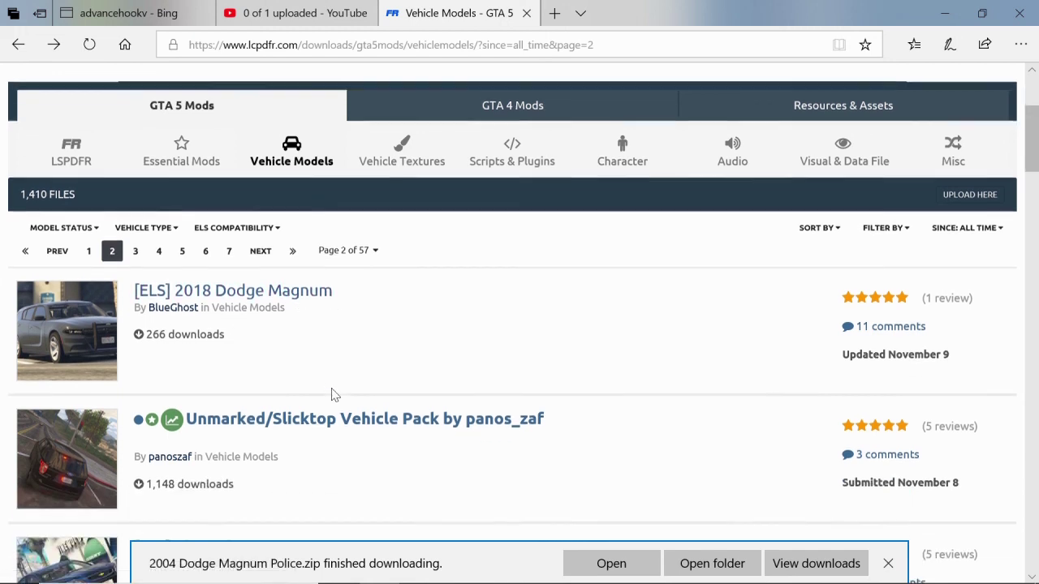
Step: Open the [ELS] 2018 Dodge Magnum page, go to its download section and dismiss the previous download notification
left_click(89, 323)
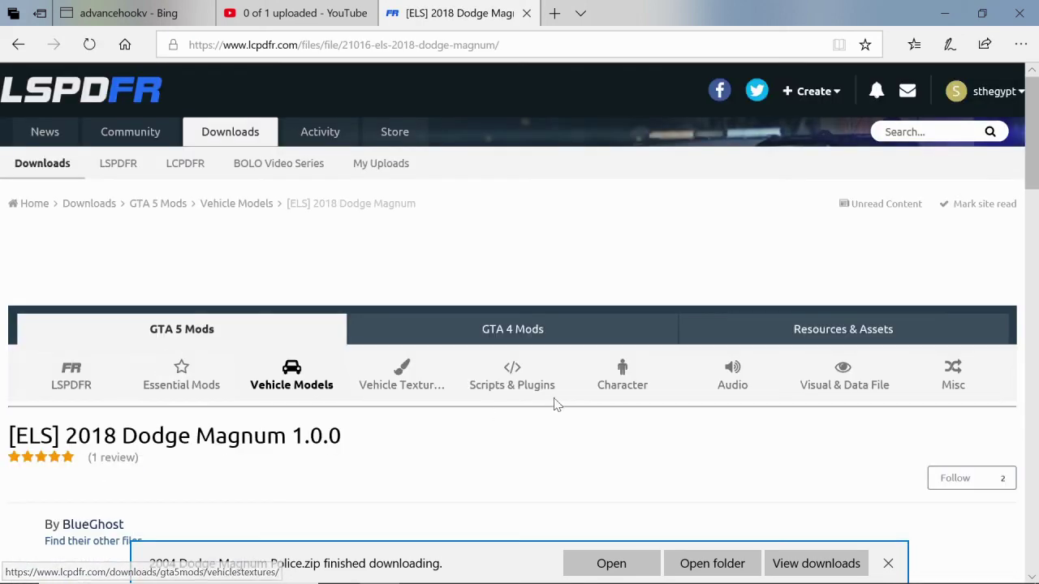
scroll(618, 398, "down", 4)
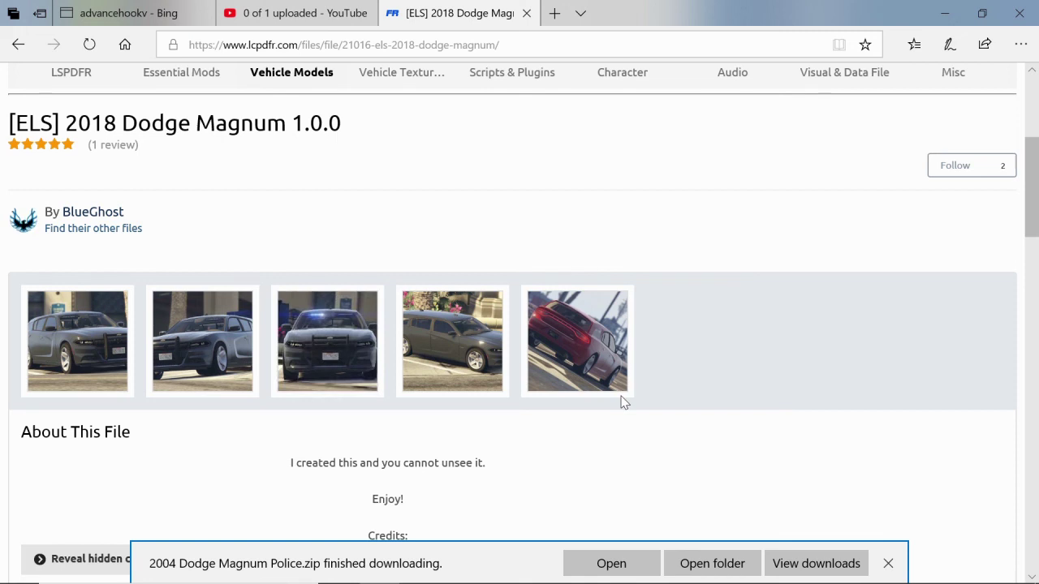
scroll(622, 400, "down", 5)
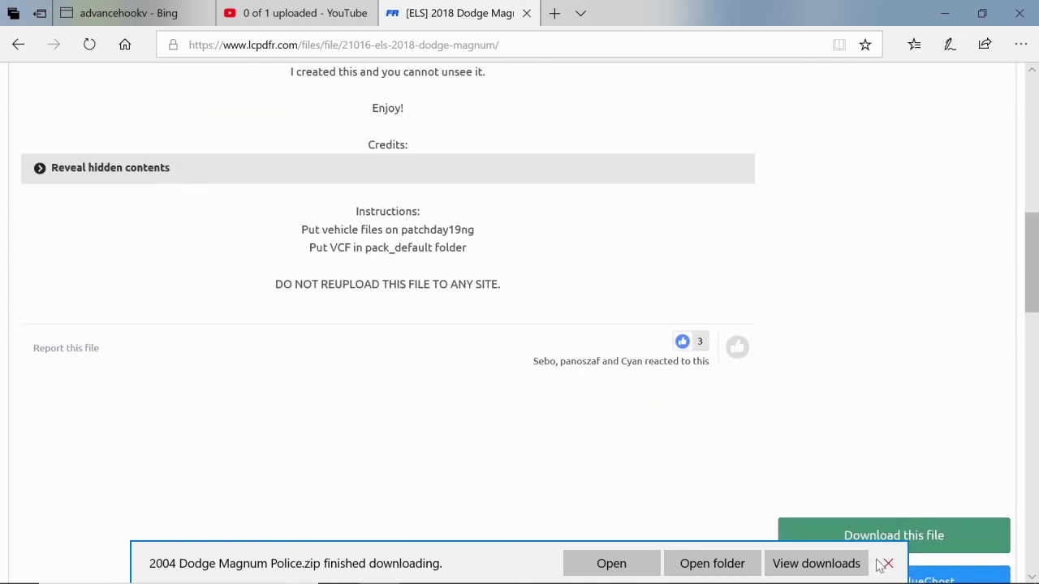
left_click(887, 564)
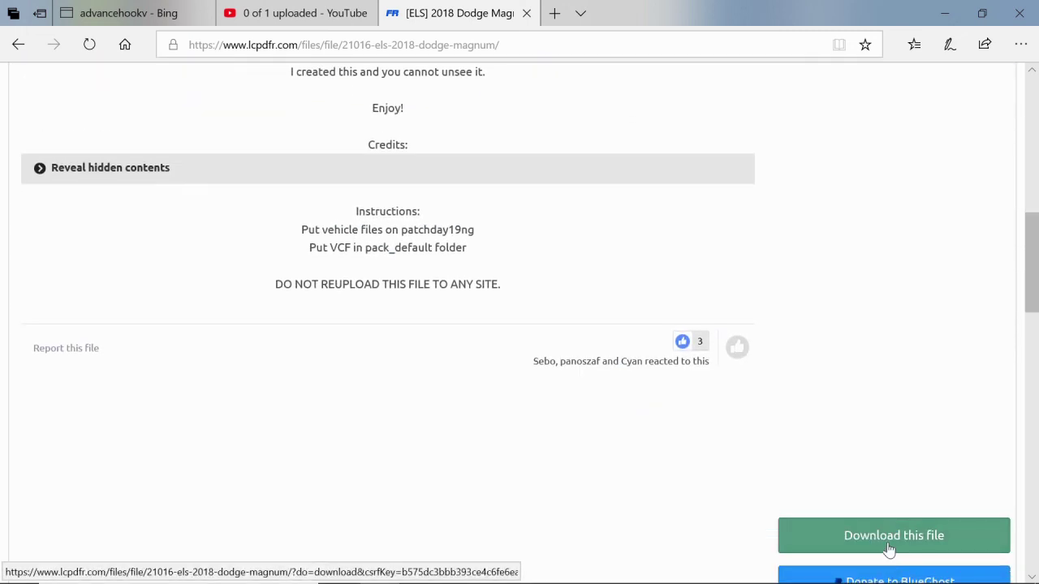
Step: Download the [ELS] 2018 Dodge Magnum file and save it as 2018 Magnum Police on USB Drive (E:)
left_click(889, 548)
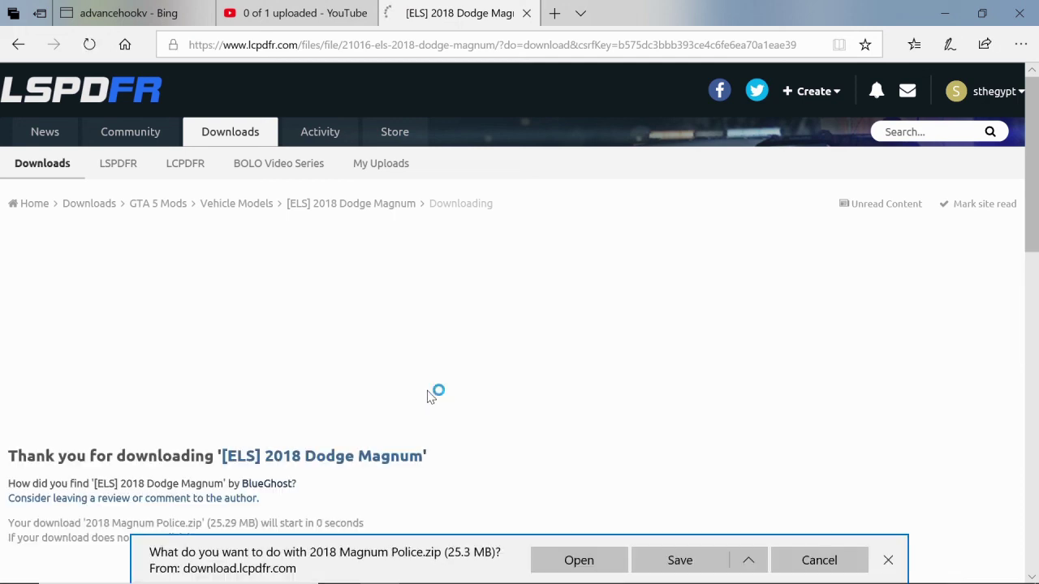
left_click(748, 560)
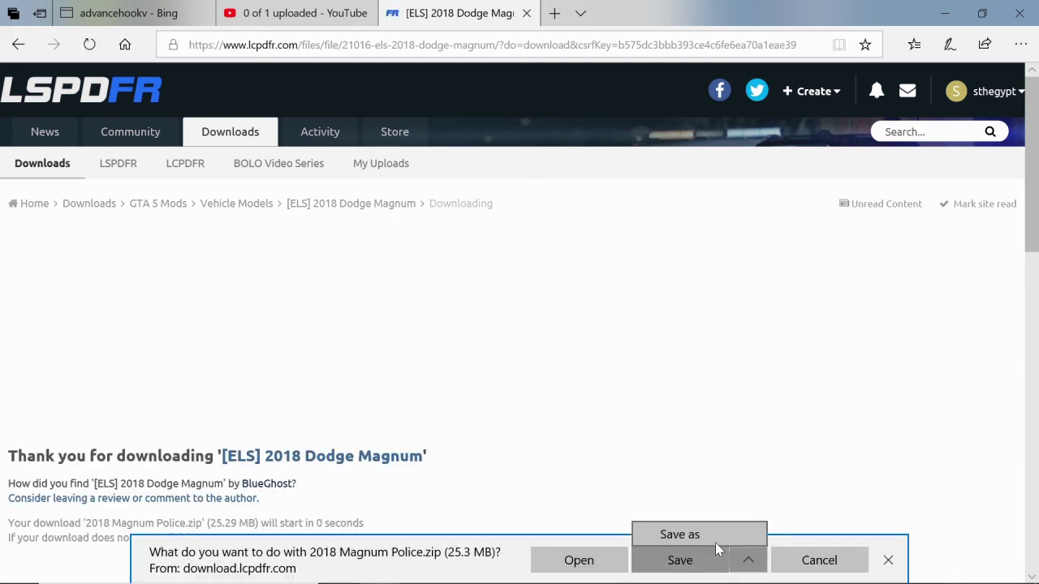
left_click(701, 537)
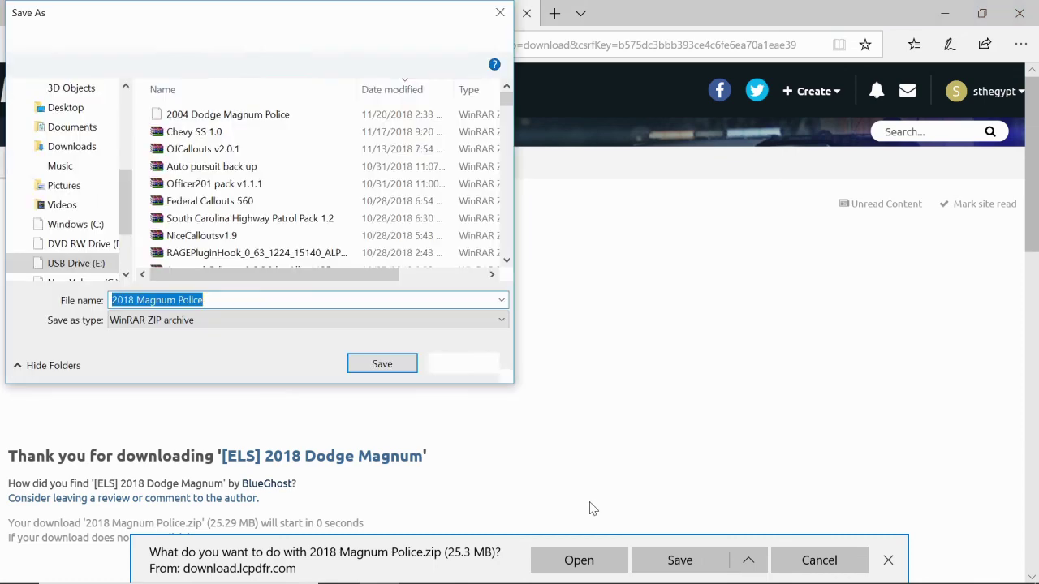
left_click(401, 367)
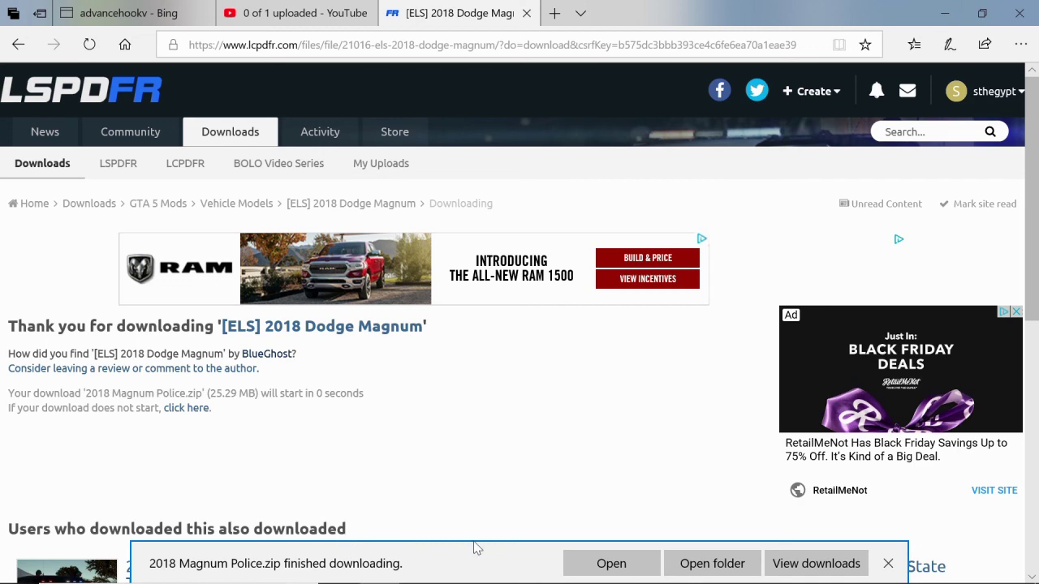
Step: Open the 2018 Magnum Police\Replace folder in the downloaded archive, then minimise the browser and place the OpenIV window beside it
left_click(711, 564)
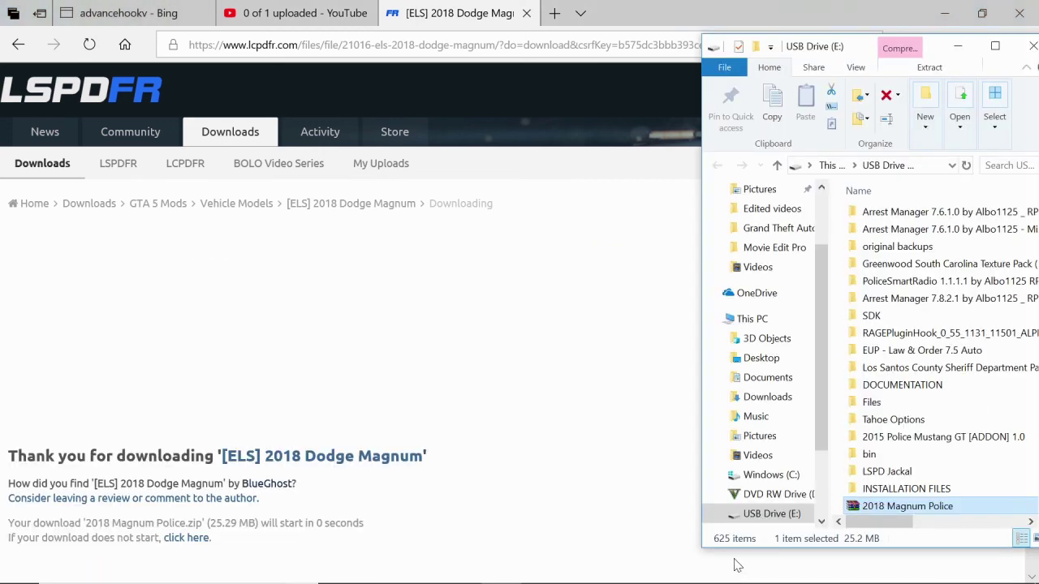
double_click(909, 506)
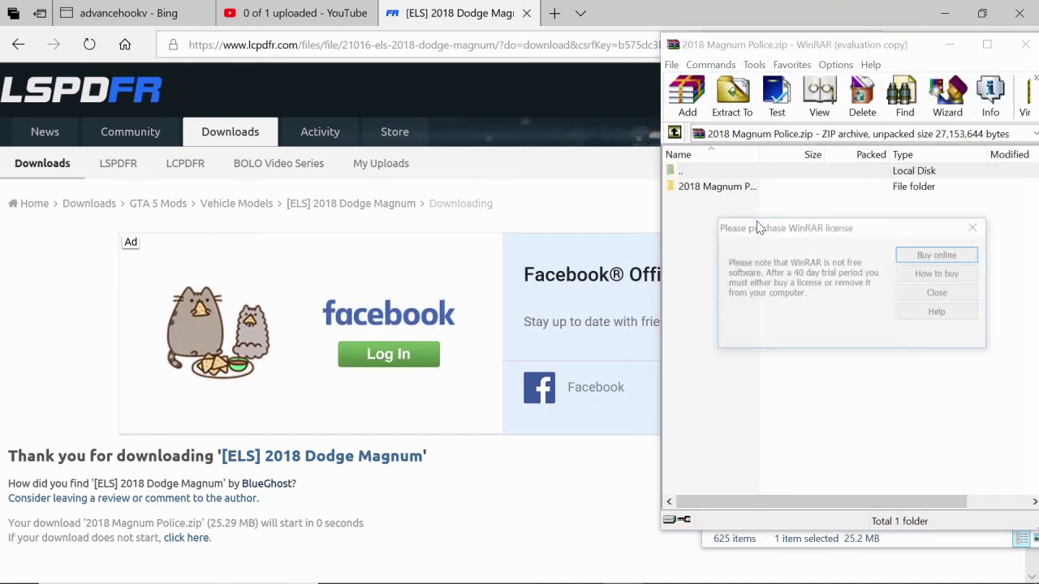
left_click(976, 227)
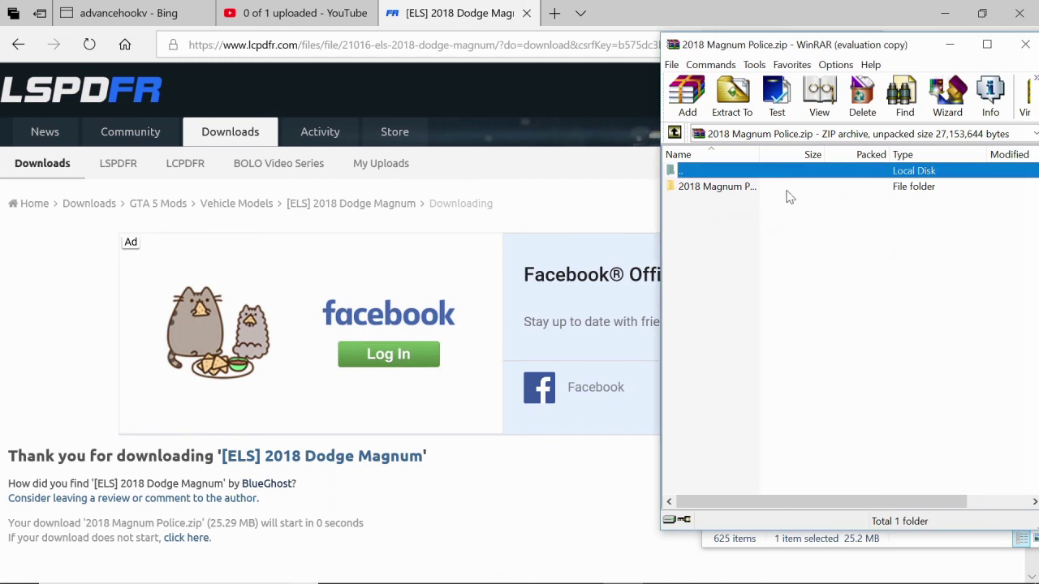
double_click(737, 186)
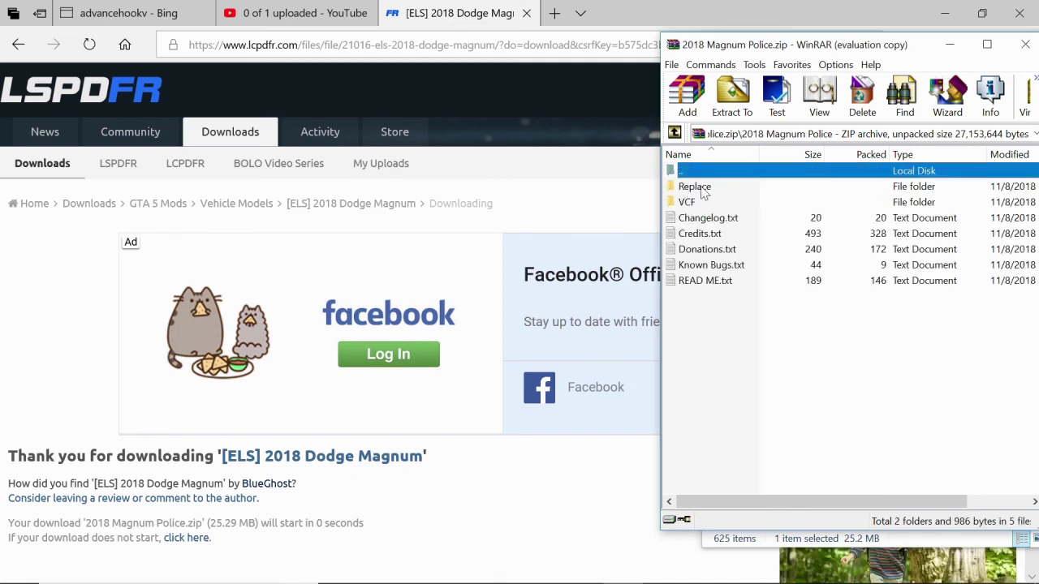
double_click(696, 187)
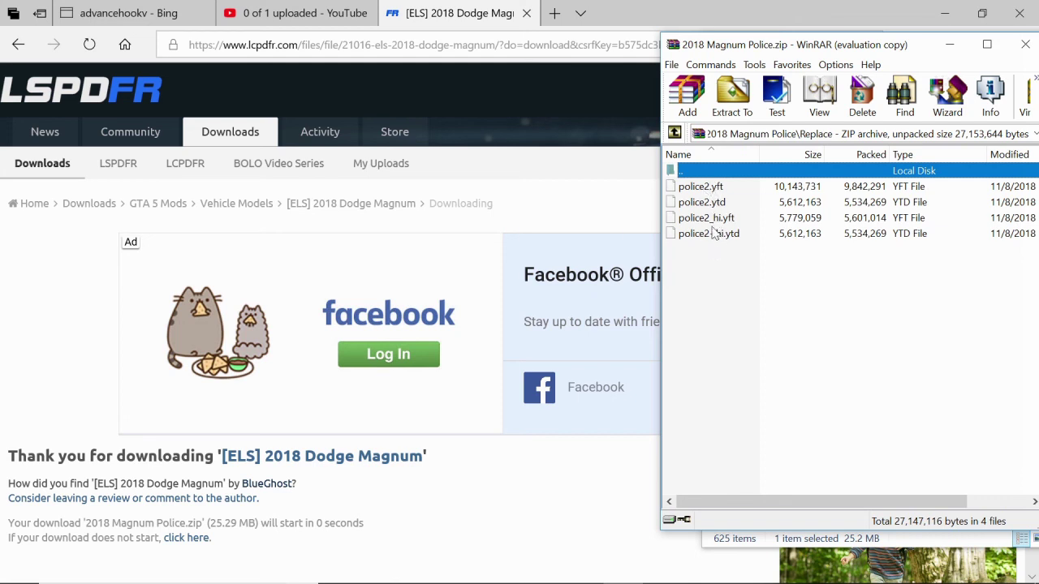
left_click(933, 23)
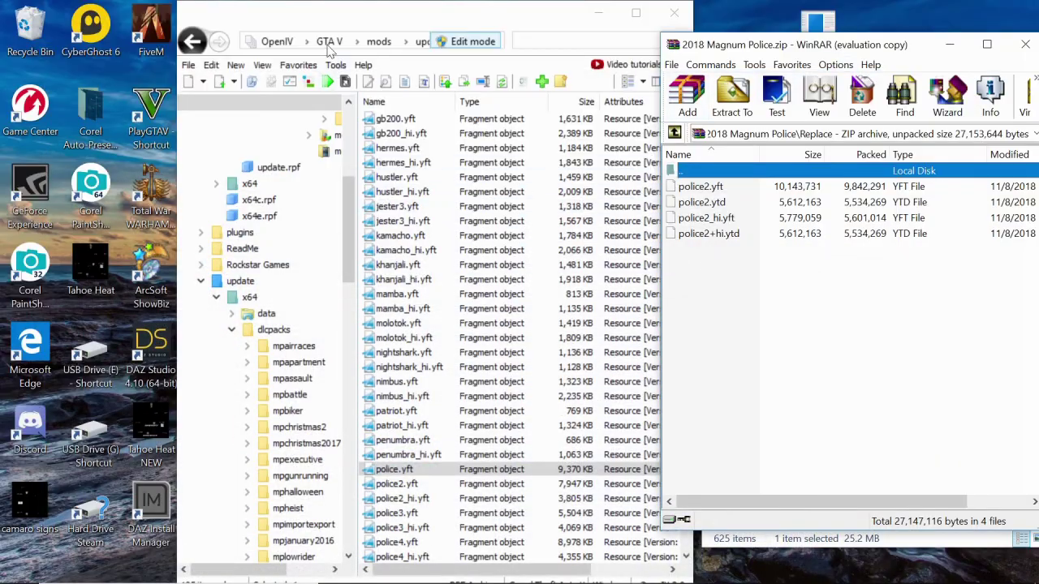
left_click_drag(323, 18, 261, 18)
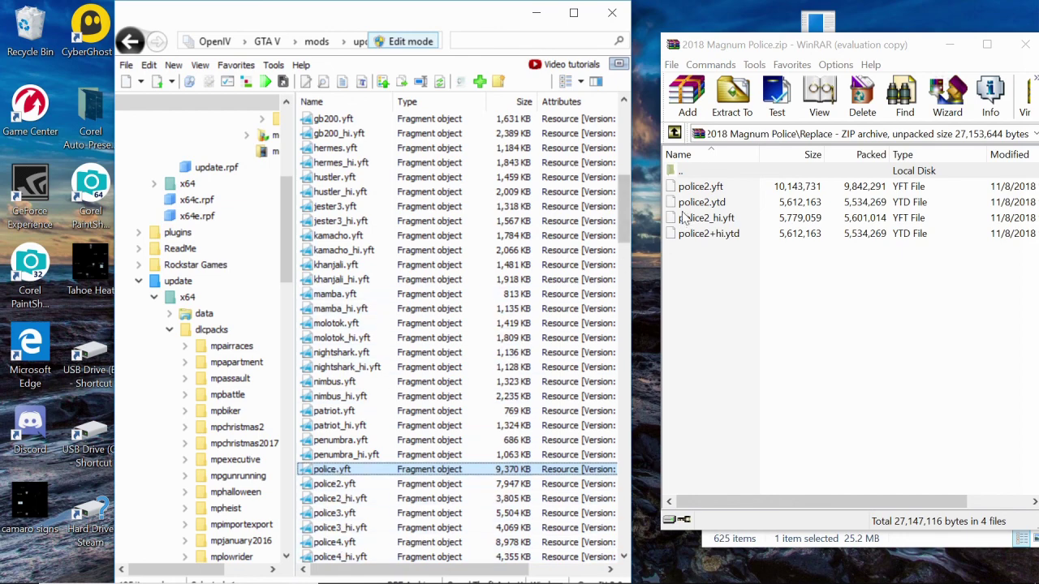
Step: Rename police2.yft in the archive's Replace folder to police.yft
left_click(709, 189)
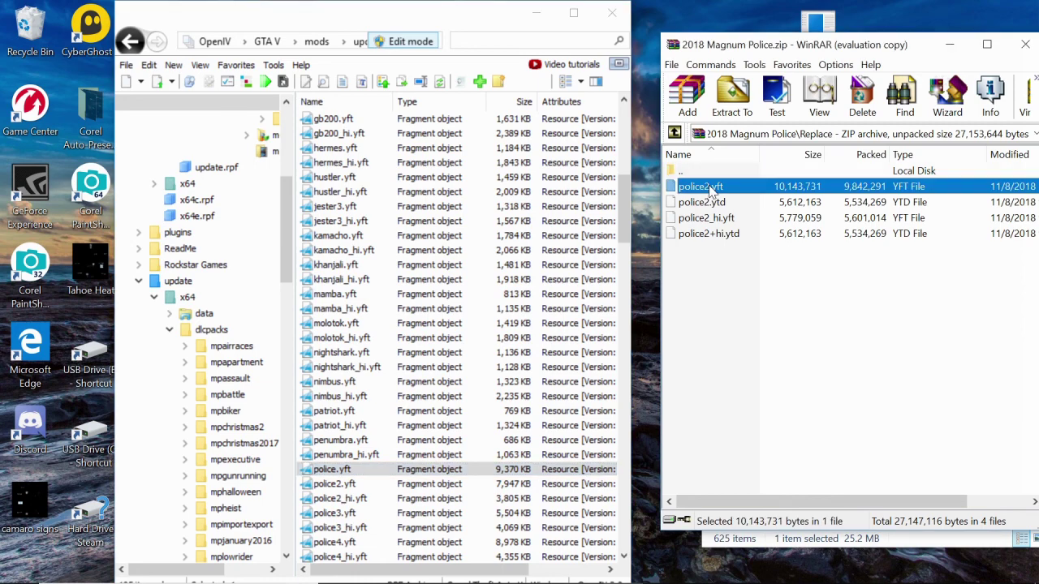
left_click(711, 188)
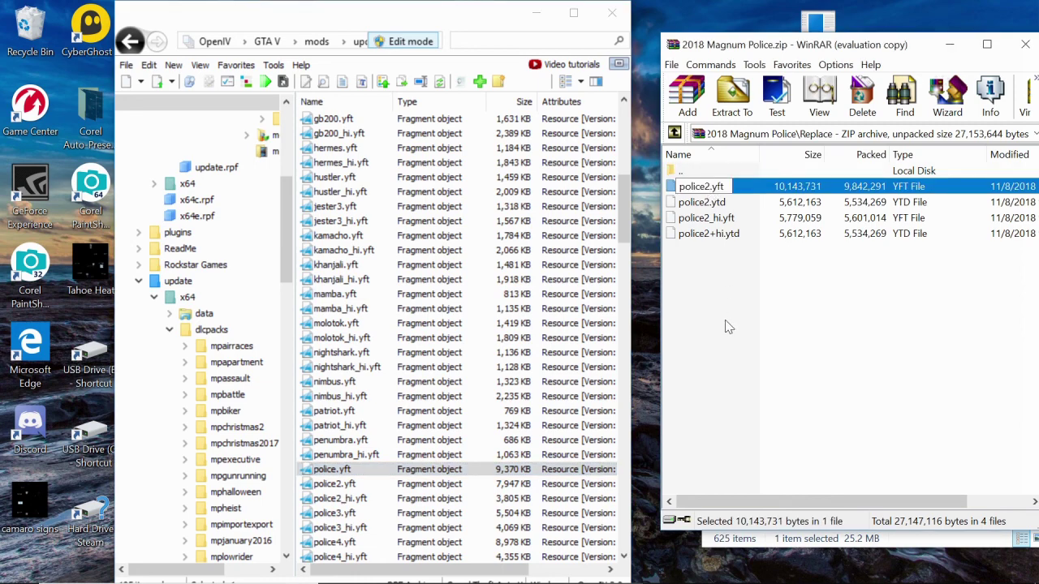
key("BackSpace")
key("Return")
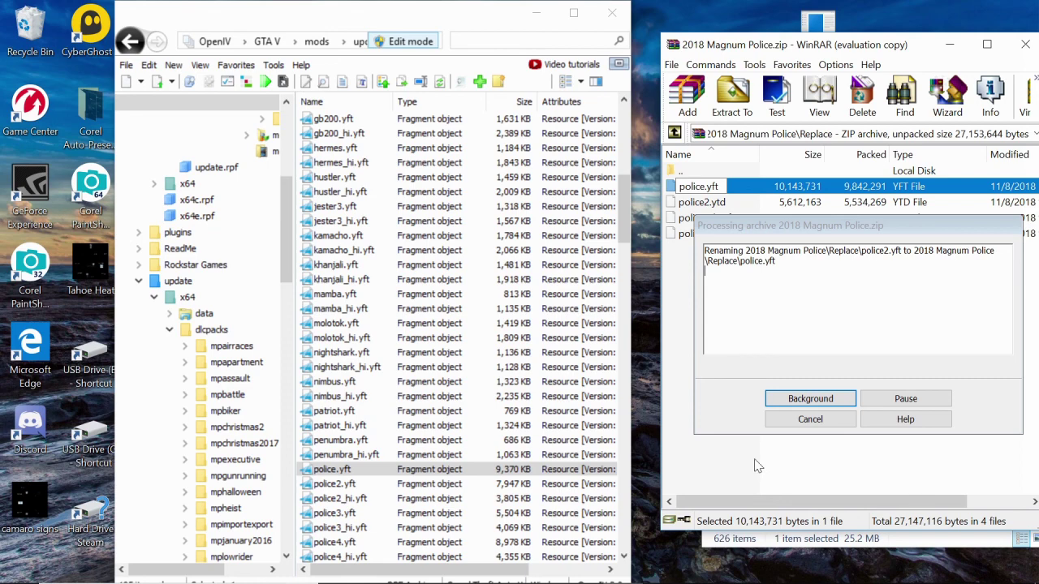
left_click_drag(755, 292, 738, 320)
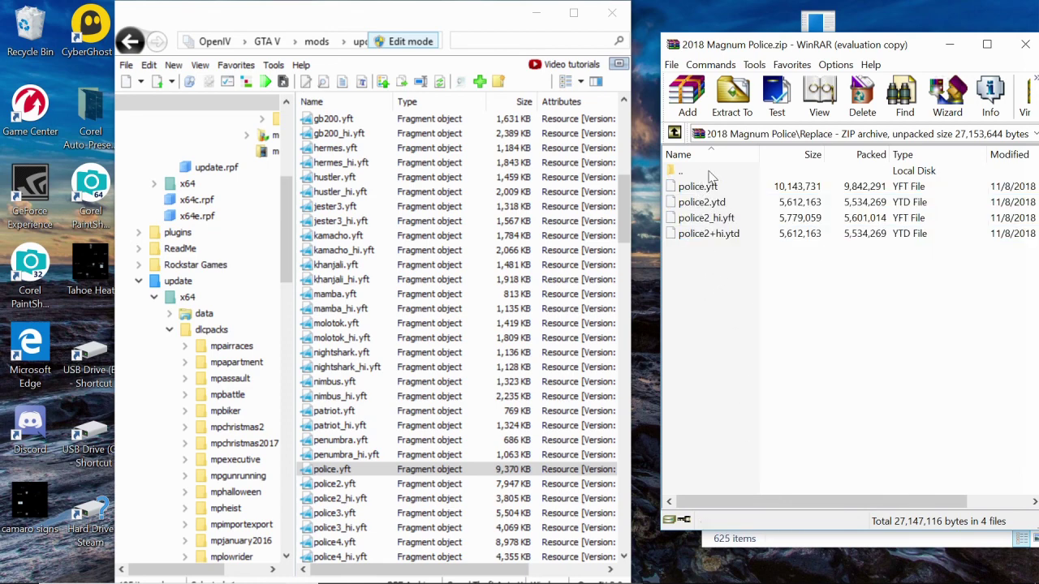
Step: Rename police2.ytd in the archive's Replace folder to police.ytd
left_click(710, 205)
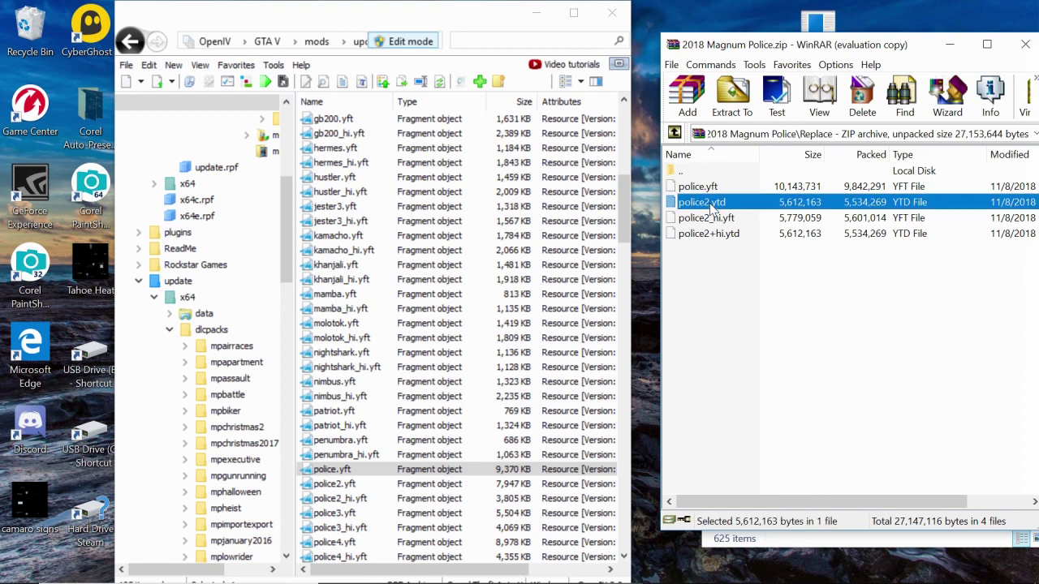
key("F2")
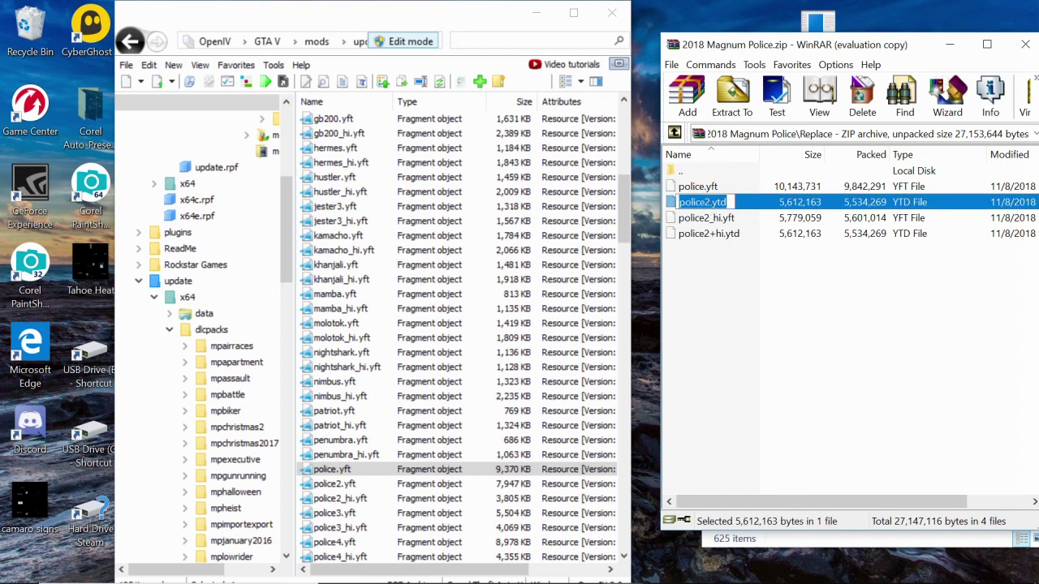
left_click_drag(703, 202, 710, 202)
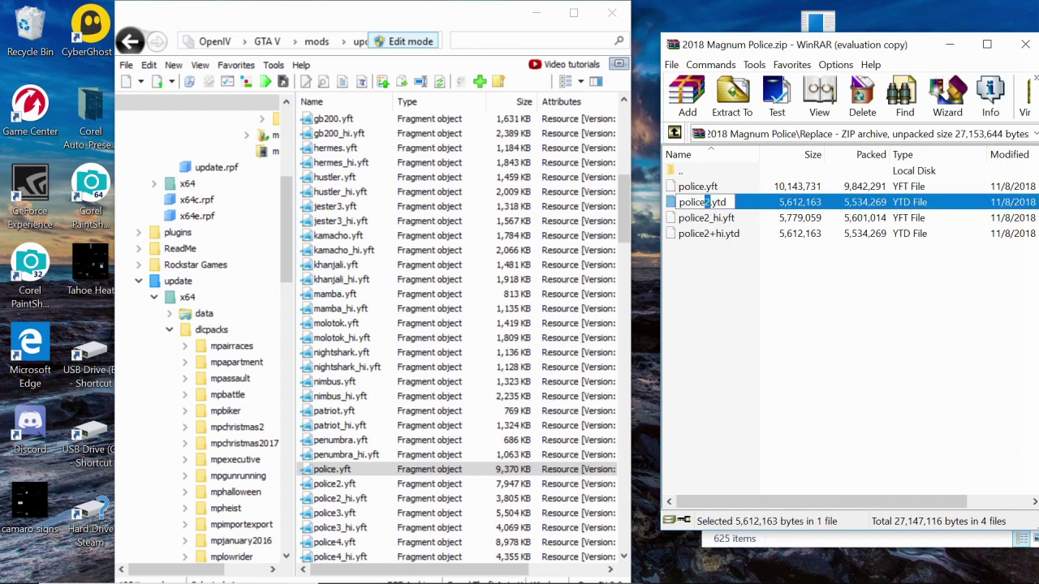
left_click(705, 202)
key("BackSpace")
key("Return")
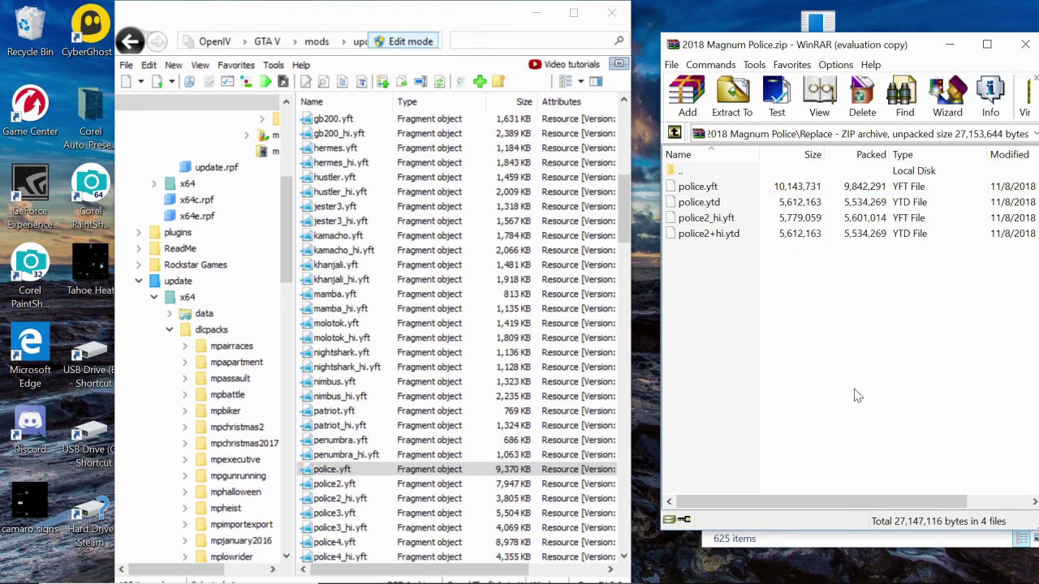
Step: Rename police2_hi.yft in the archive's Replace folder to police_hi.yft
left_click(709, 221)
left_click(710, 219)
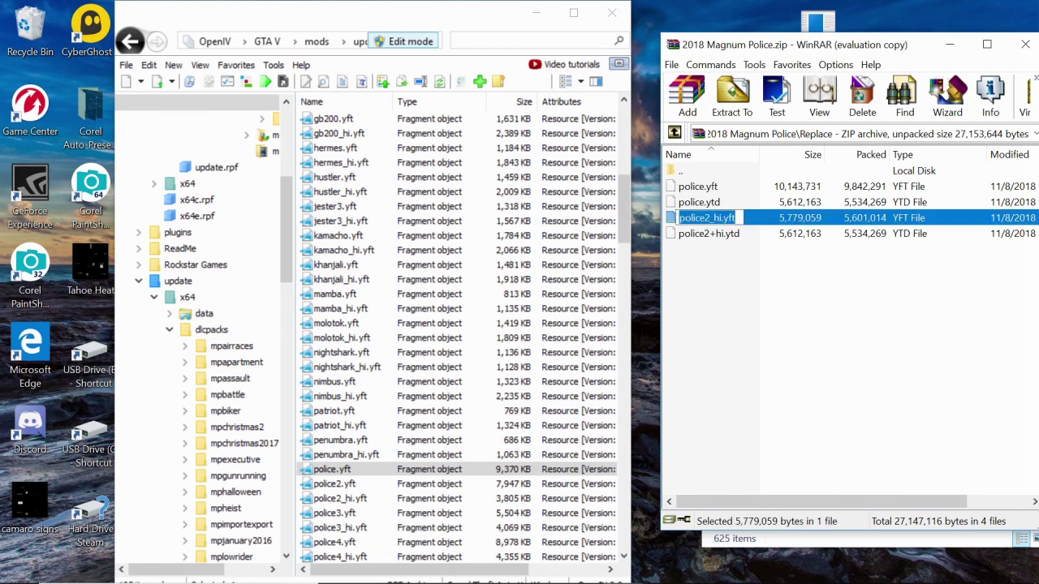
left_click(710, 219)
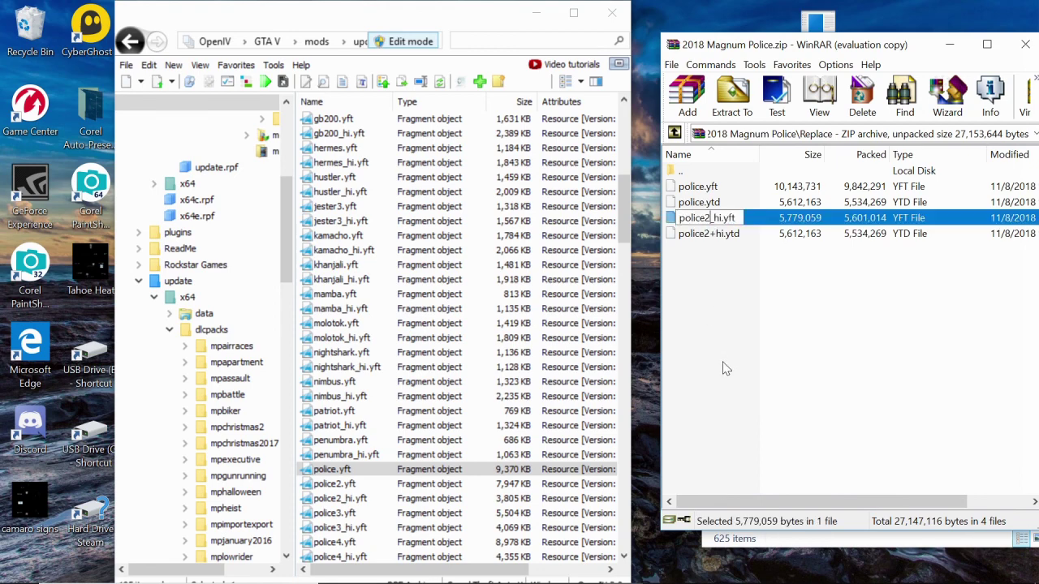
key("BackSpace")
key("Return")
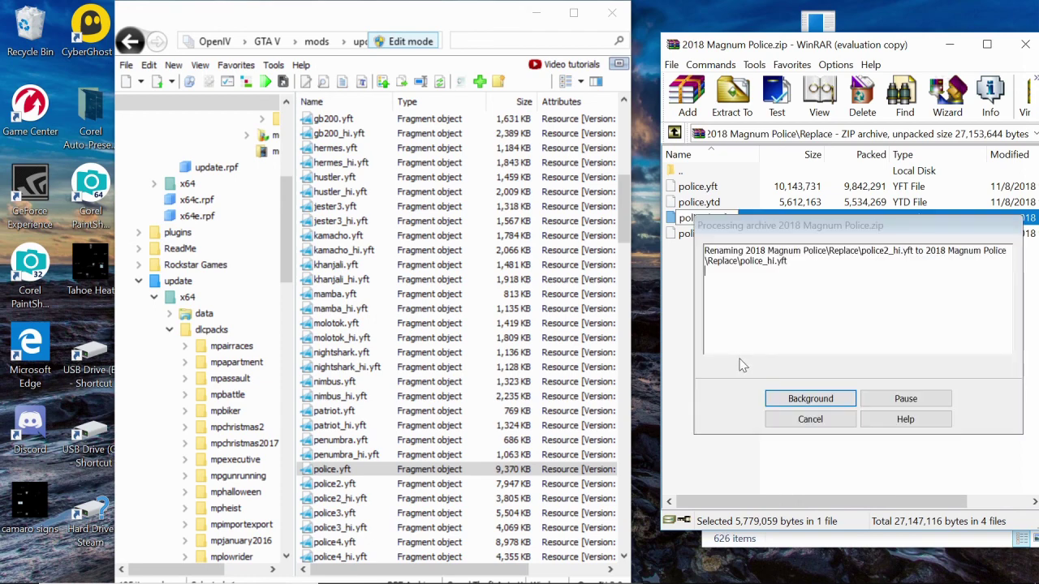
Step: Rename police2+hi.ytd in the archive's Replace folder to police+hi.ytd
left_click(710, 235)
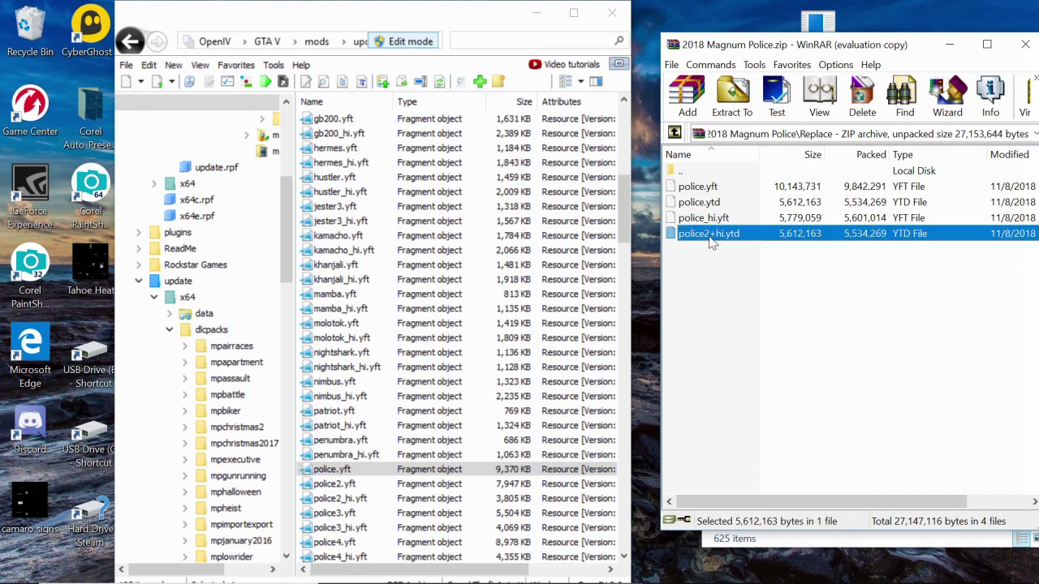
key("F2")
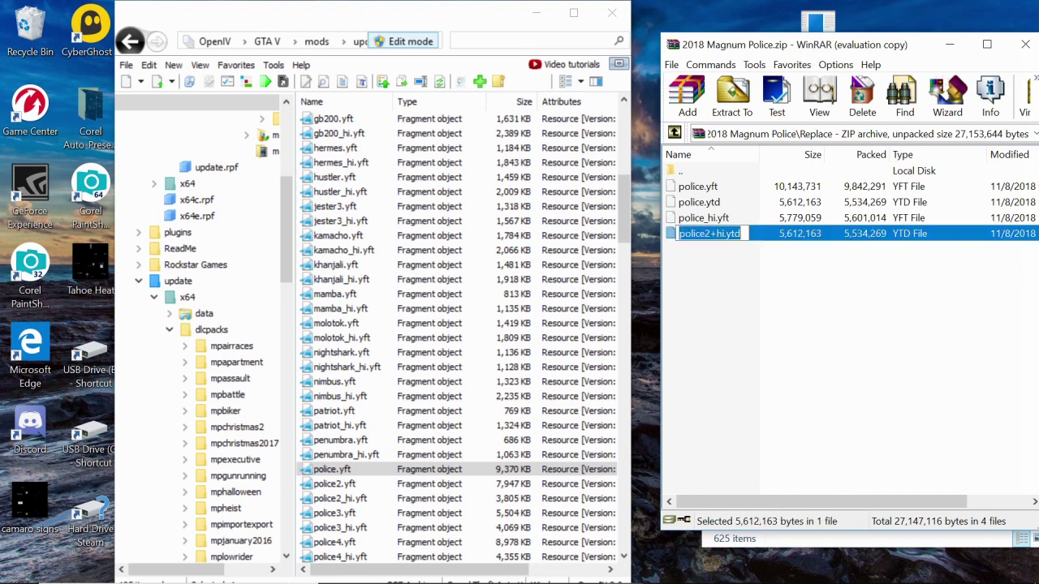
left_click(712, 234)
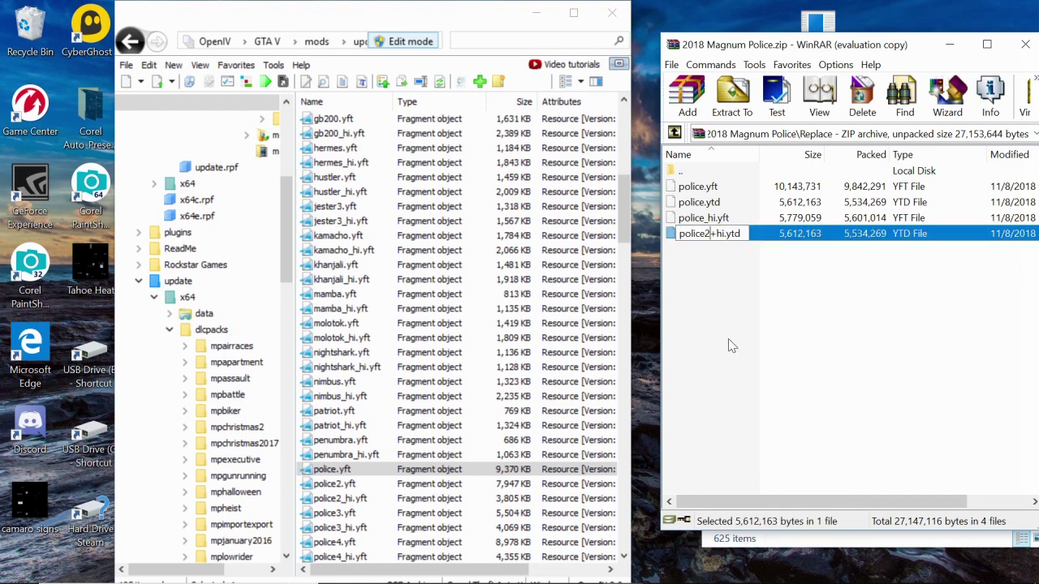
key("BackSpace")
key("Return")
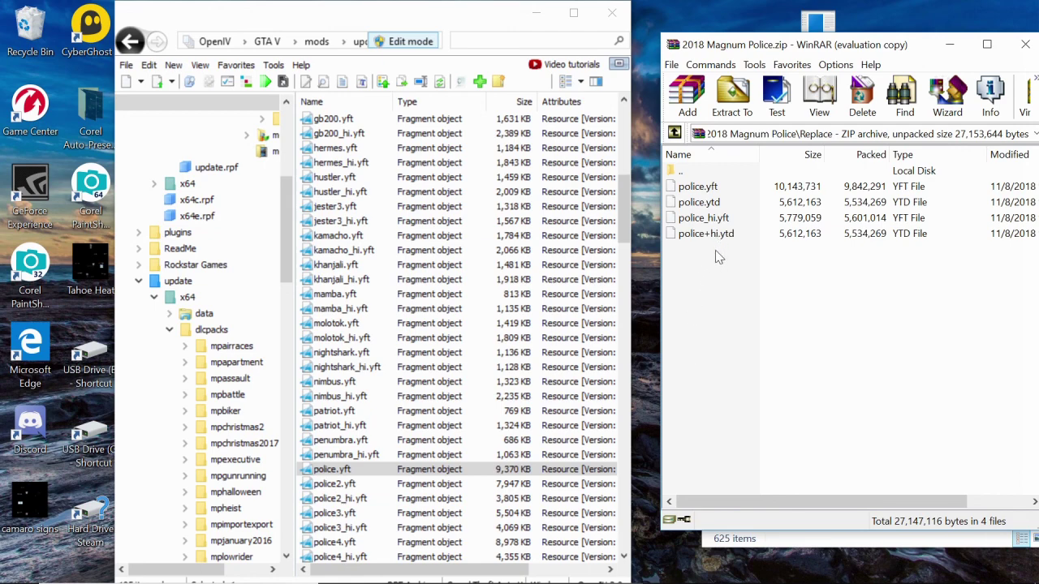
Step: Copy all four renamed police files from the archive into the vehicle folder open in OpenIV, replacing the existing ones
left_click_drag(715, 257, 708, 180)
left_click_drag(888, 197, 451, 410)
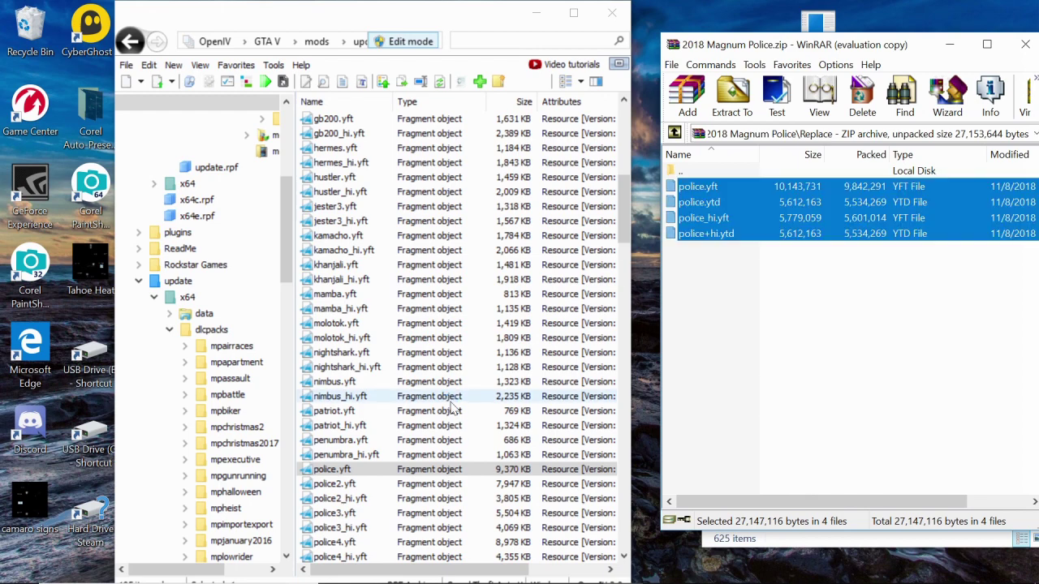
Step: Open police.yft from the OpenIV file list in the model viewer and inspect the replaced car from the side
left_click(362, 472)
key("F2")
left_click(357, 456)
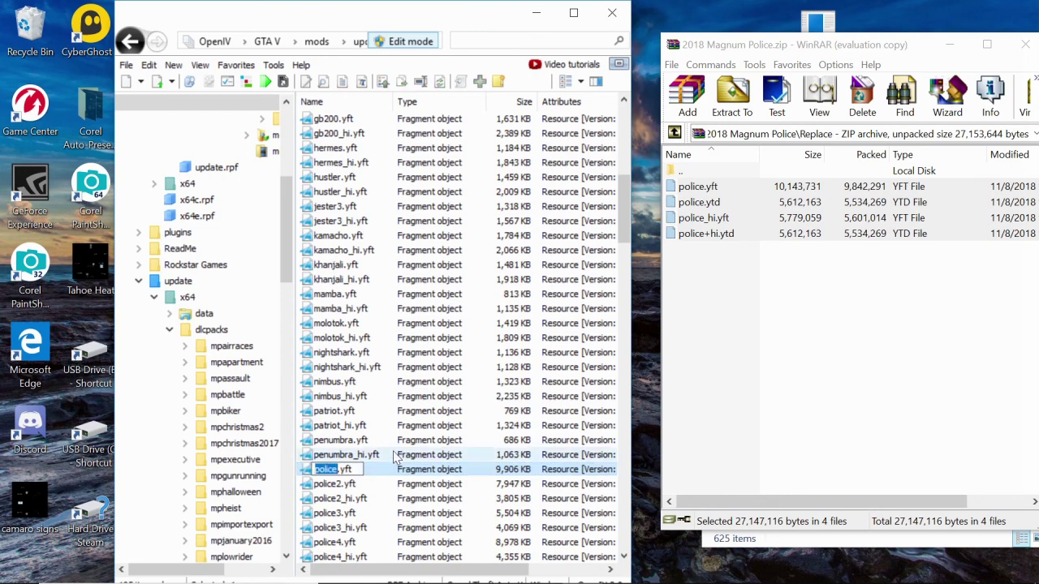
left_click(341, 471)
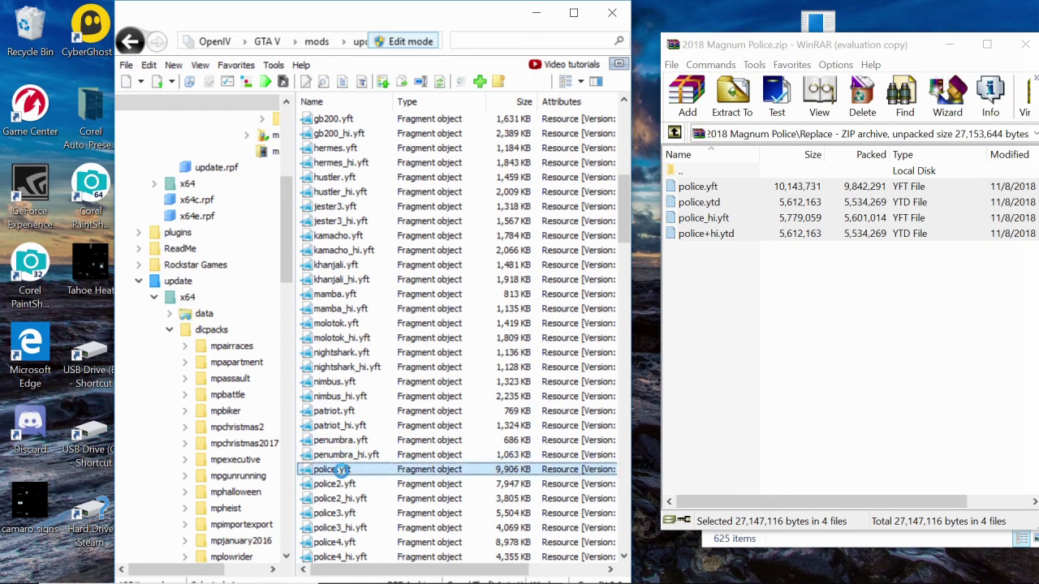
double_click(342, 469)
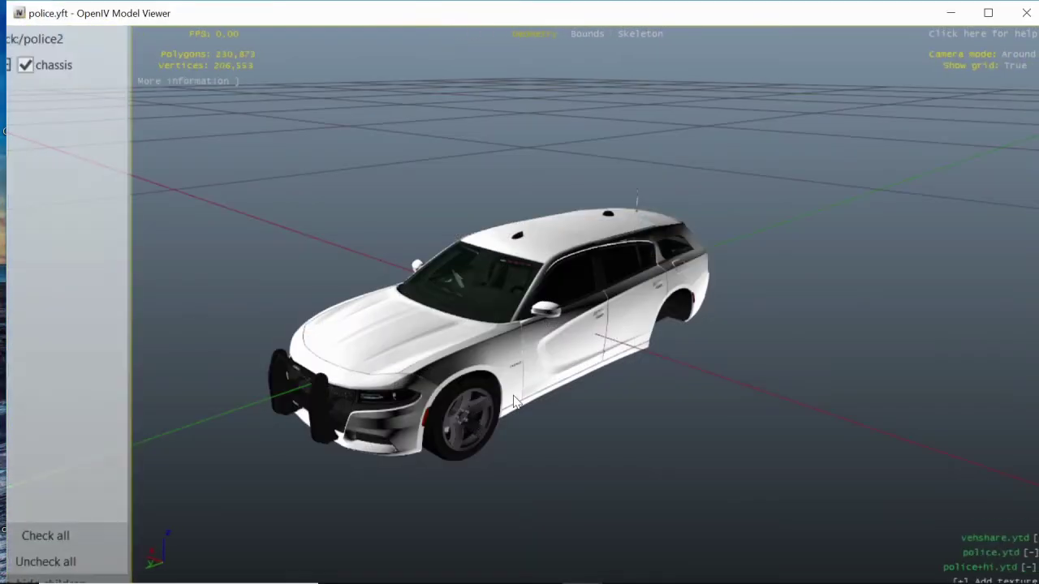
left_click_drag(455, 300, 637, 304)
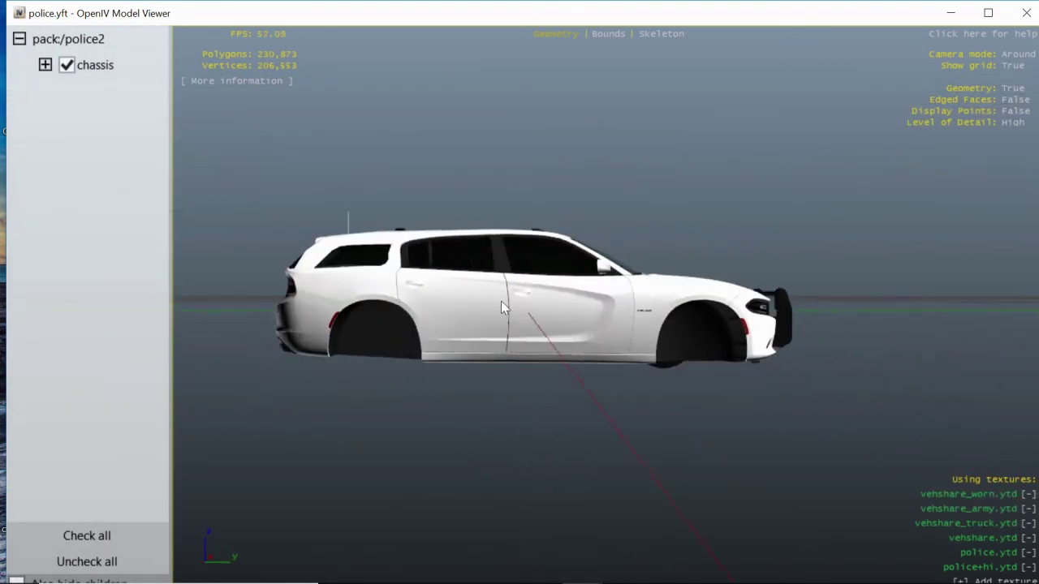
Step: Examine the replaced police car from both sides, the rear and the front in the model viewer, and close the viewer
left_click_drag(500, 301, 733, 316)
left_click_drag(464, 330, 342, 379)
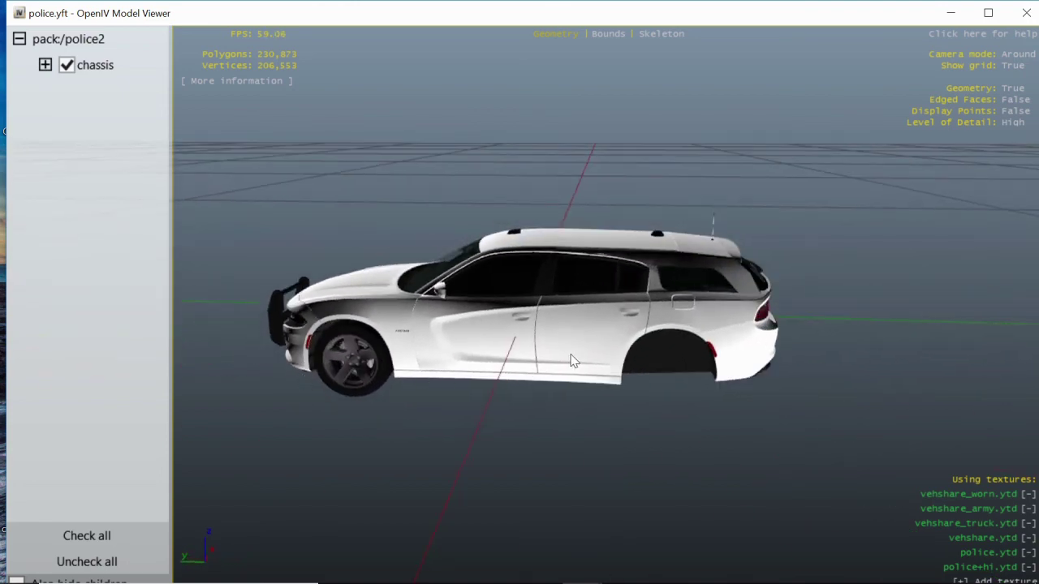
left_click_drag(657, 314, 482, 290)
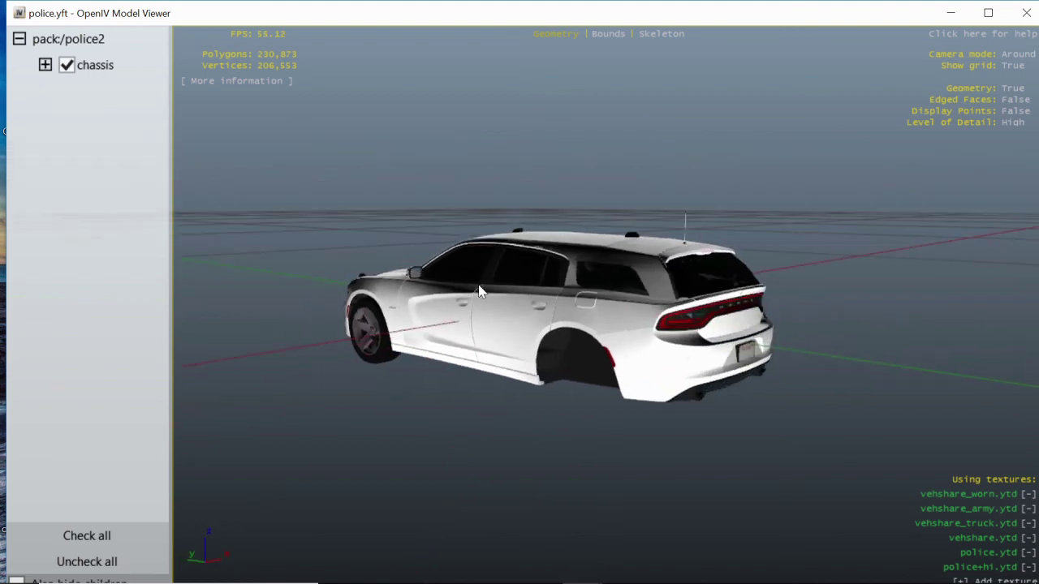
left_click_drag(659, 331, 572, 376)
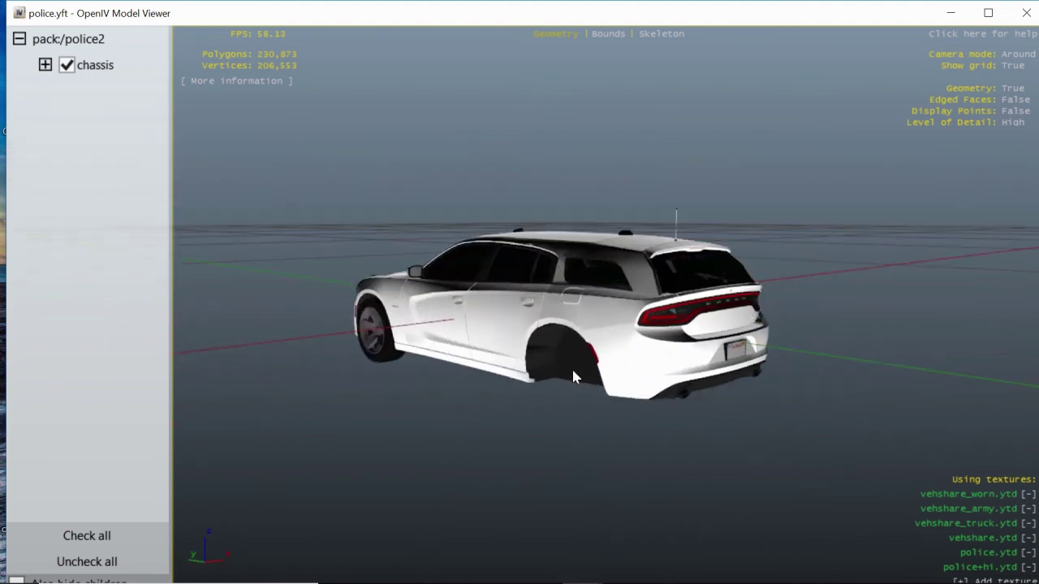
left_click_drag(630, 348, 336, 333)
left_click_drag(617, 315, 366, 321)
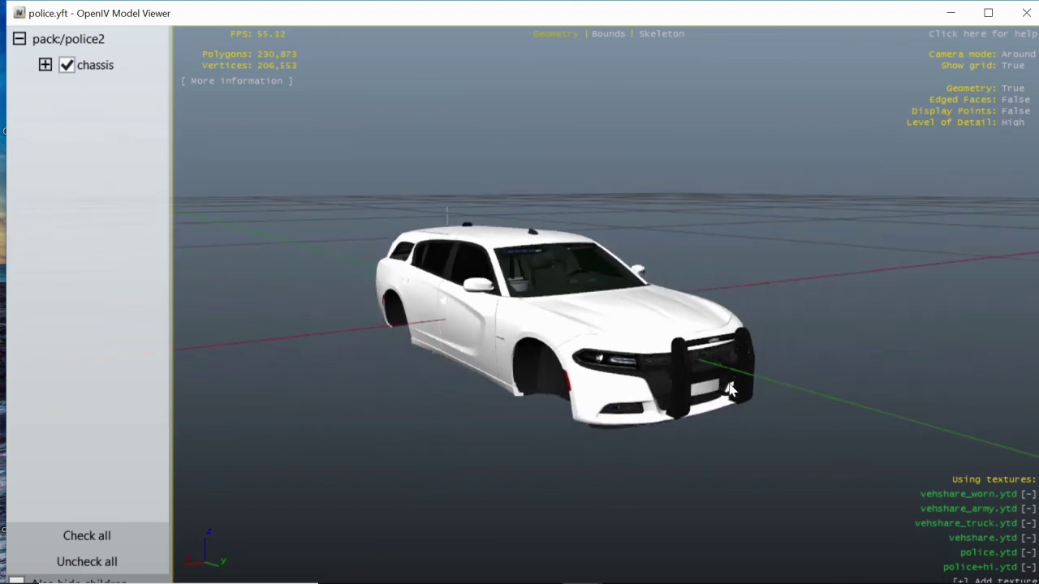
left_click_drag(730, 387, 460, 340)
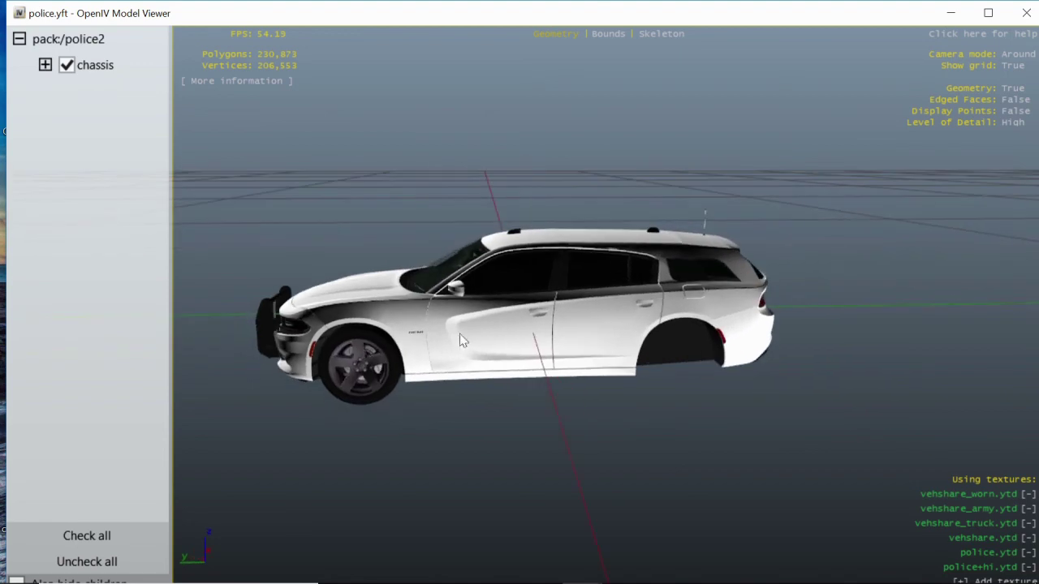
left_click_drag(617, 314, 583, 320)
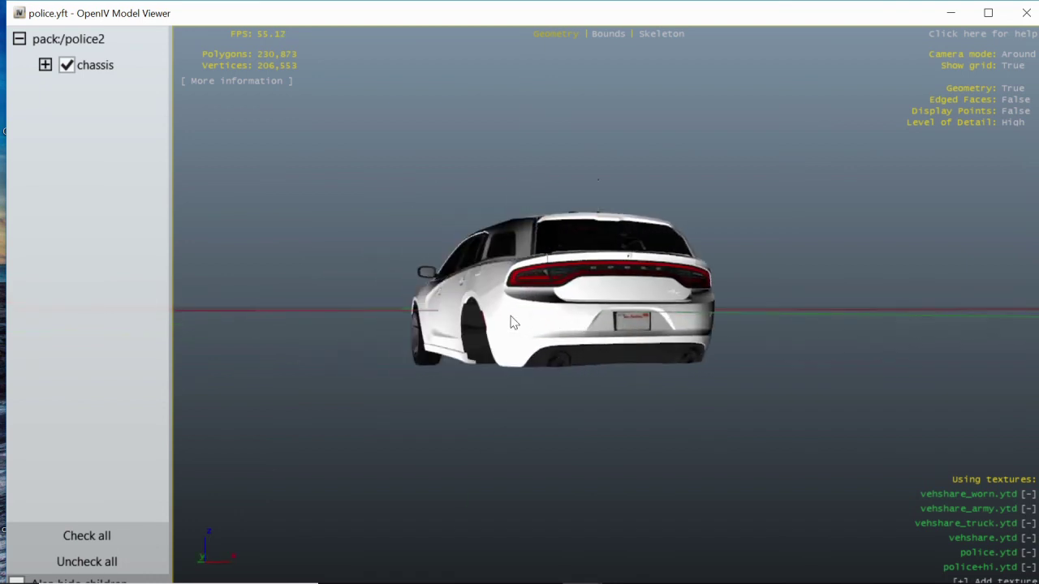
left_click(1025, 25)
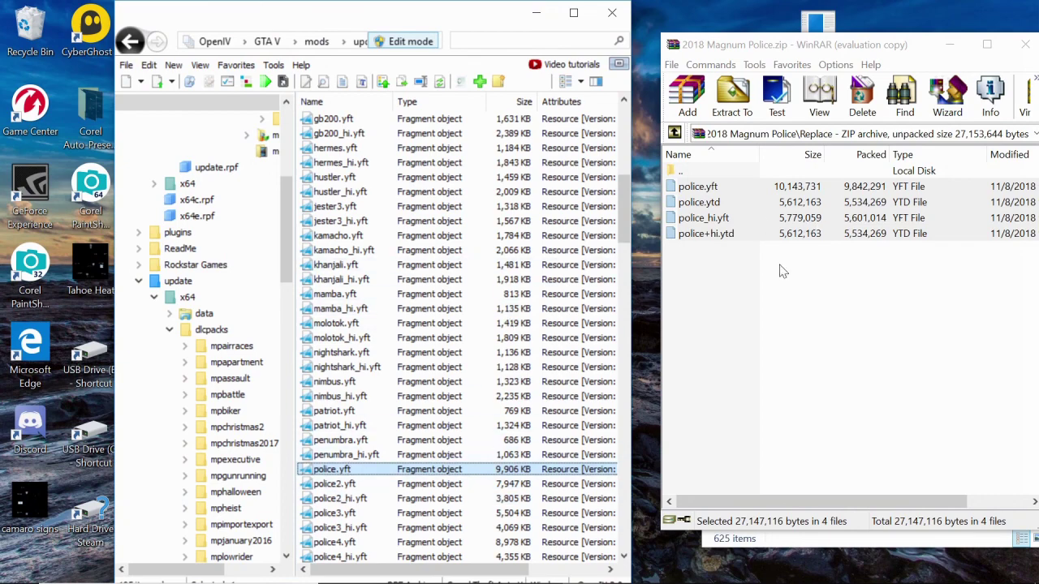
Step: Find fbi.yft in the OpenIV vehicle file list and select it as the reference for the next vehicle name
left_click(748, 277)
left_click_drag(748, 277, 738, 183)
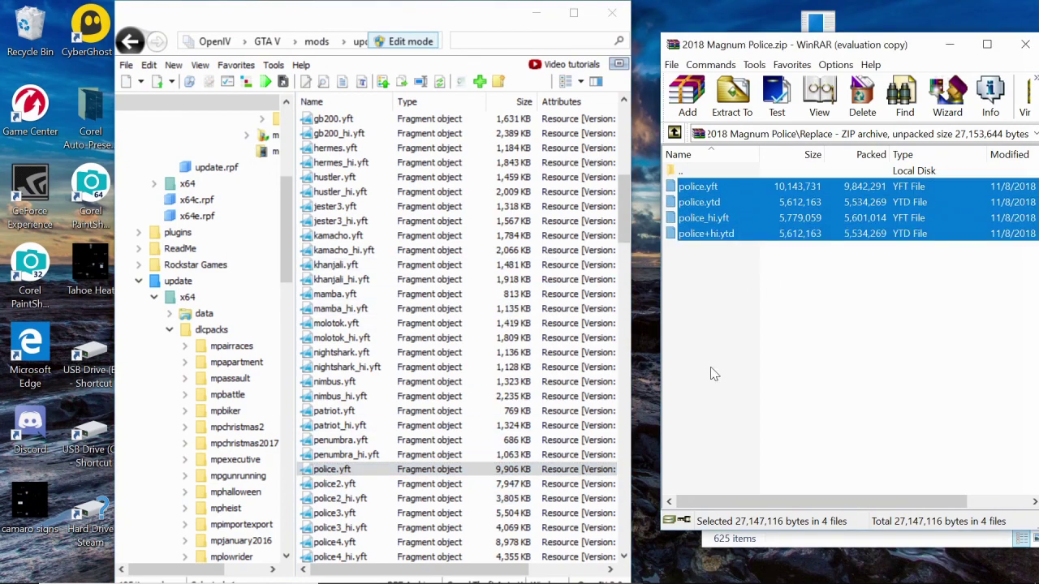
left_click(718, 185, "ctrl")
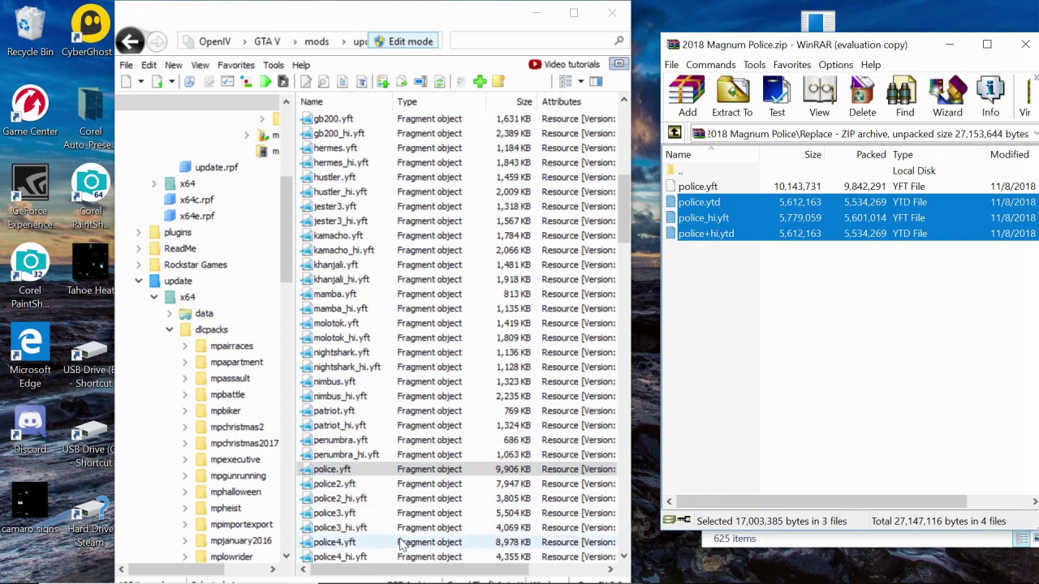
scroll(341, 417, "up", 7)
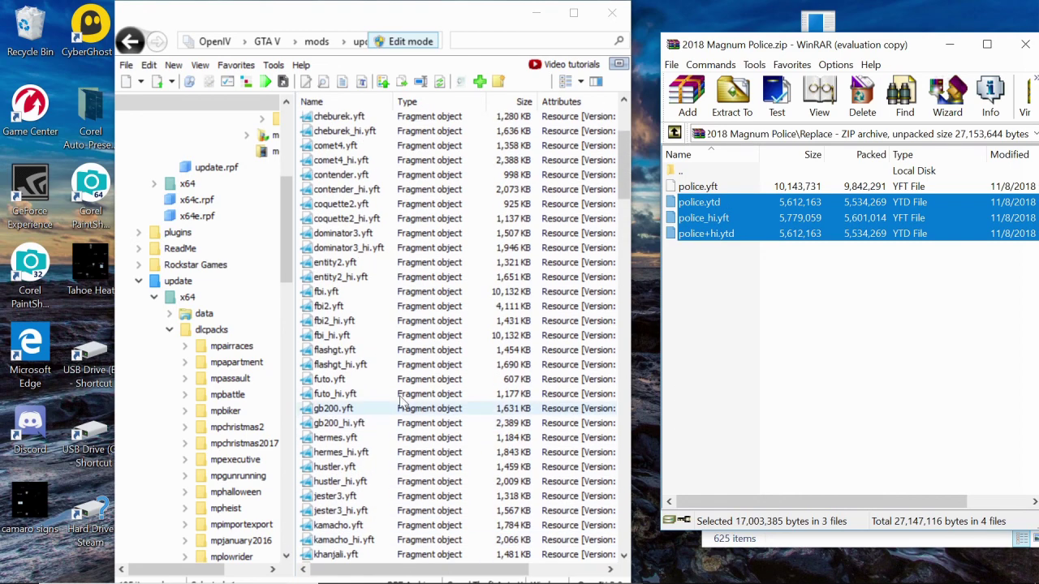
left_click(329, 294)
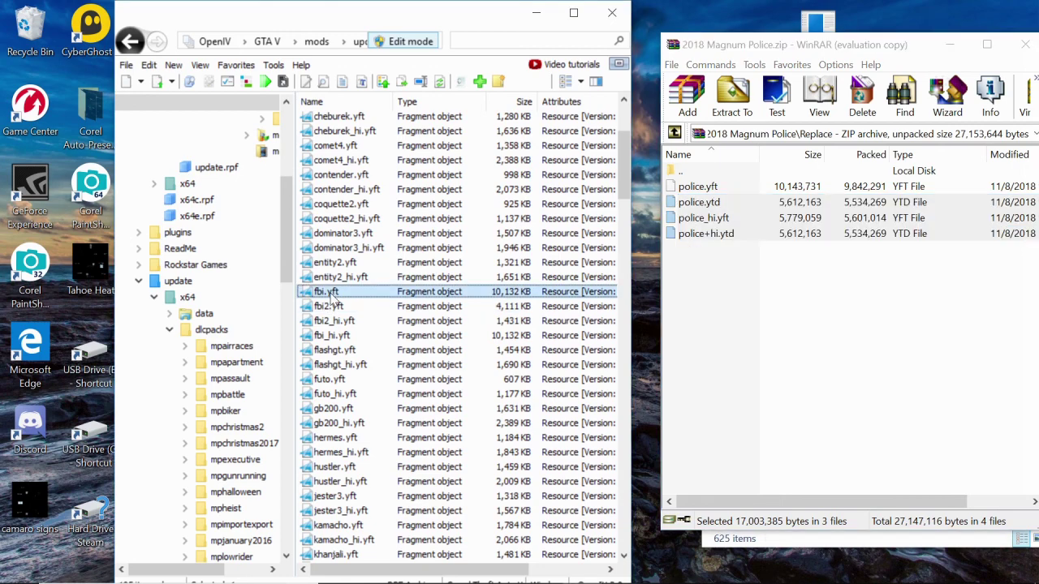
Step: Rename police.yft in the archive's Replace folder to fbi.yft
left_click(760, 288)
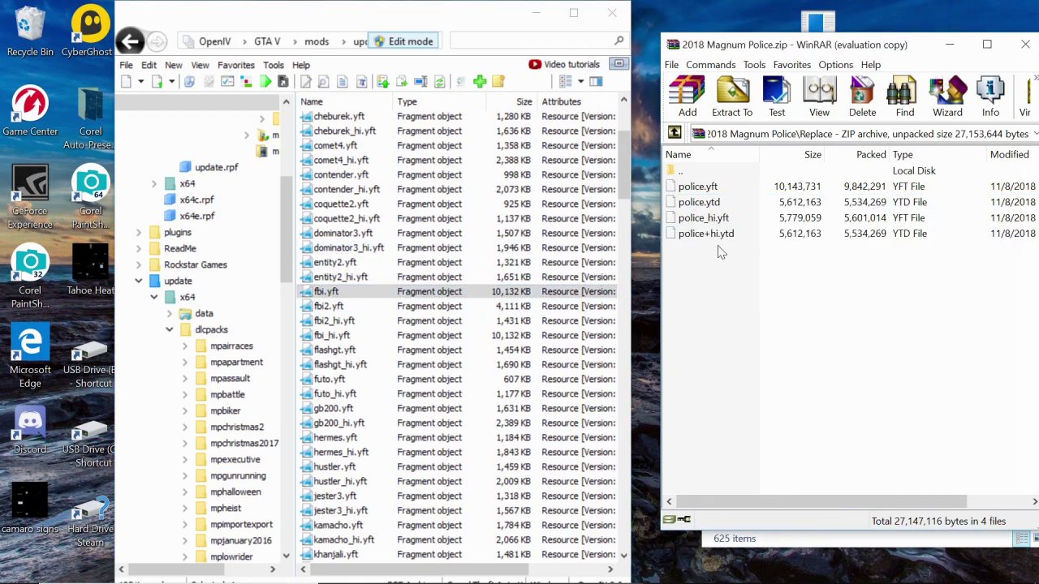
left_click(705, 191)
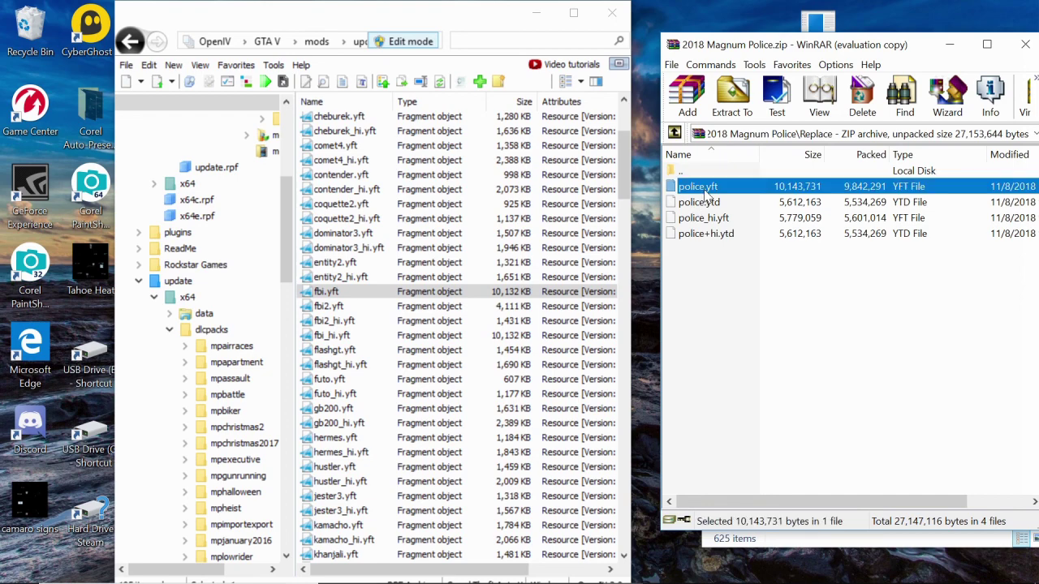
left_click(705, 189)
left_click(705, 189)
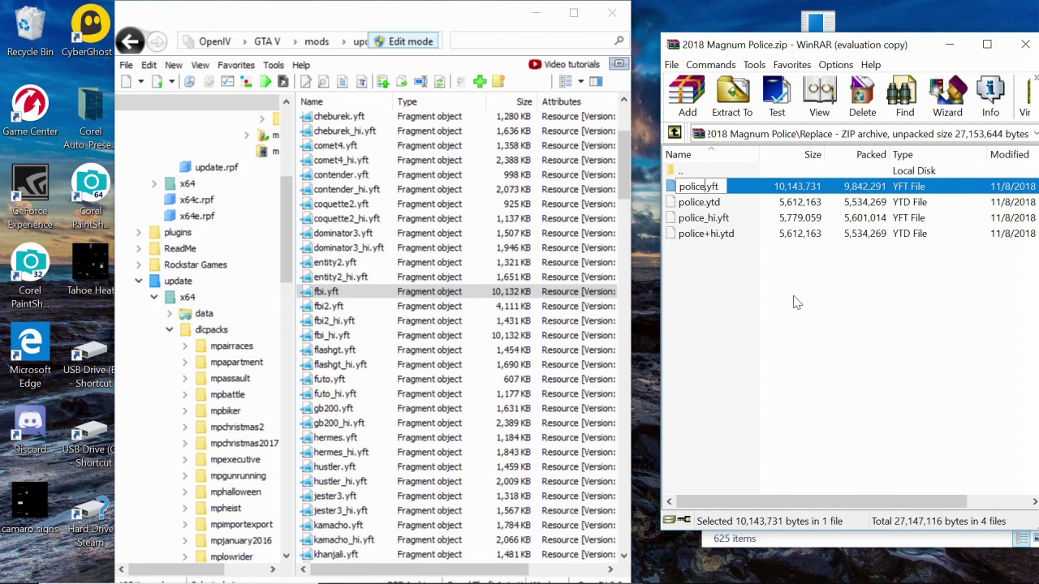
key("BackSpace")
key("BackSpace")
key("BackSpace")
key("BackSpace")
key("BackSpace")
key("BackSpace")
type("fbi")
key("Return")
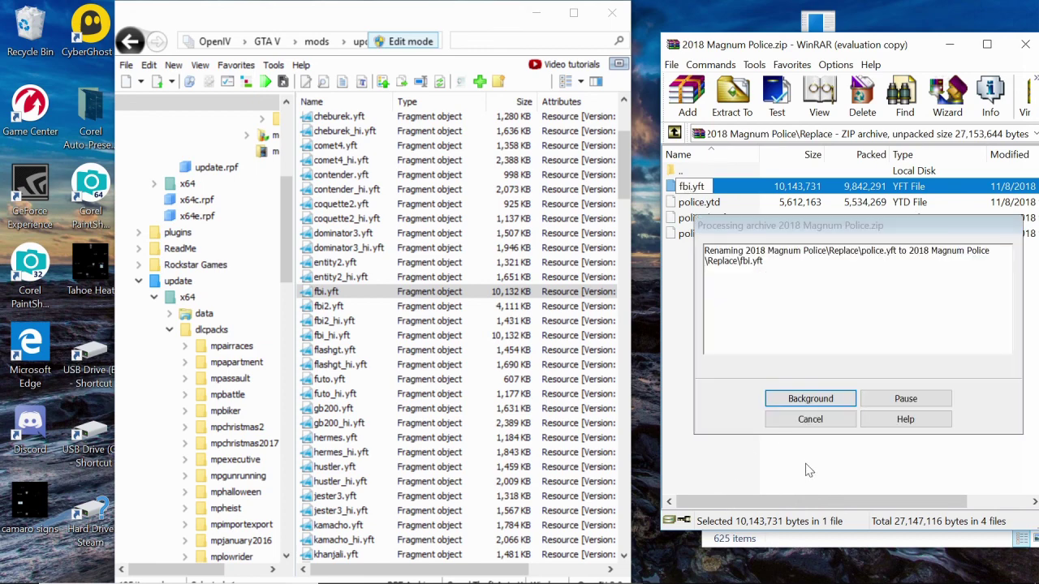
left_click_drag(793, 293, 782, 331)
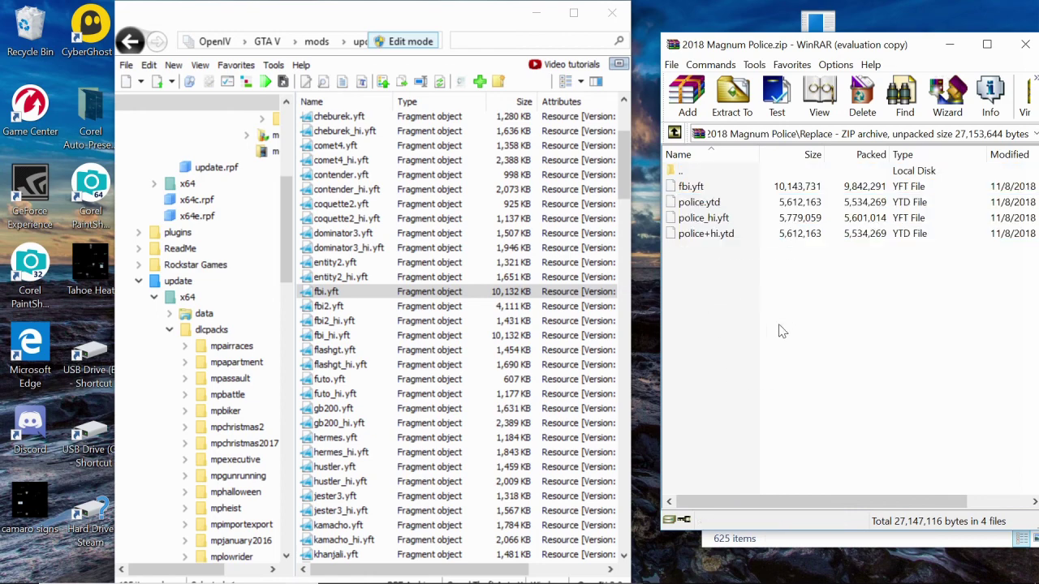
Step: Rename police.ytd in the archive's Replace folder to fbi.ytd, dismissing the prompt for choosing an app
left_click(705, 207)
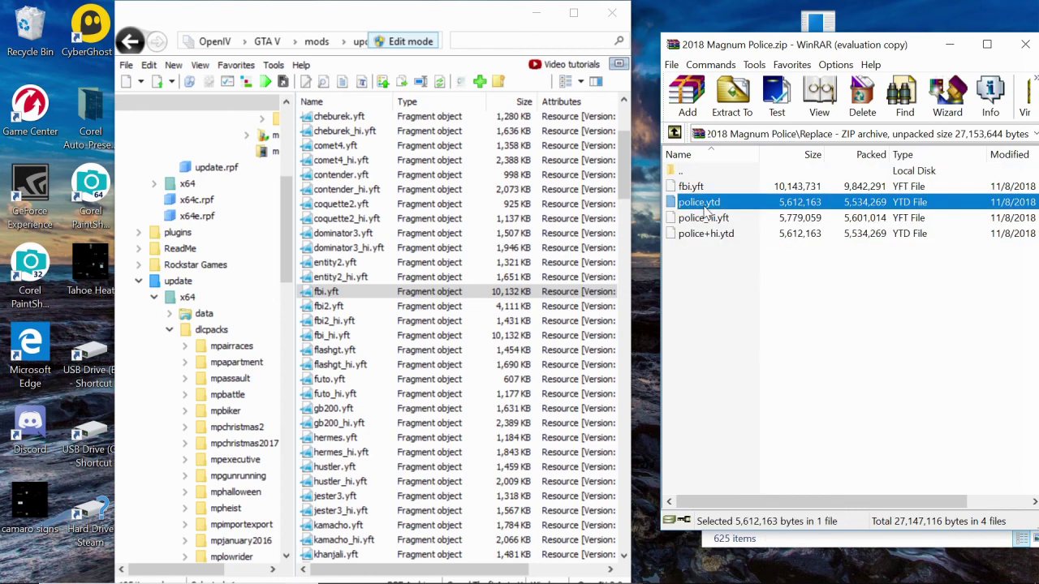
left_click(703, 208)
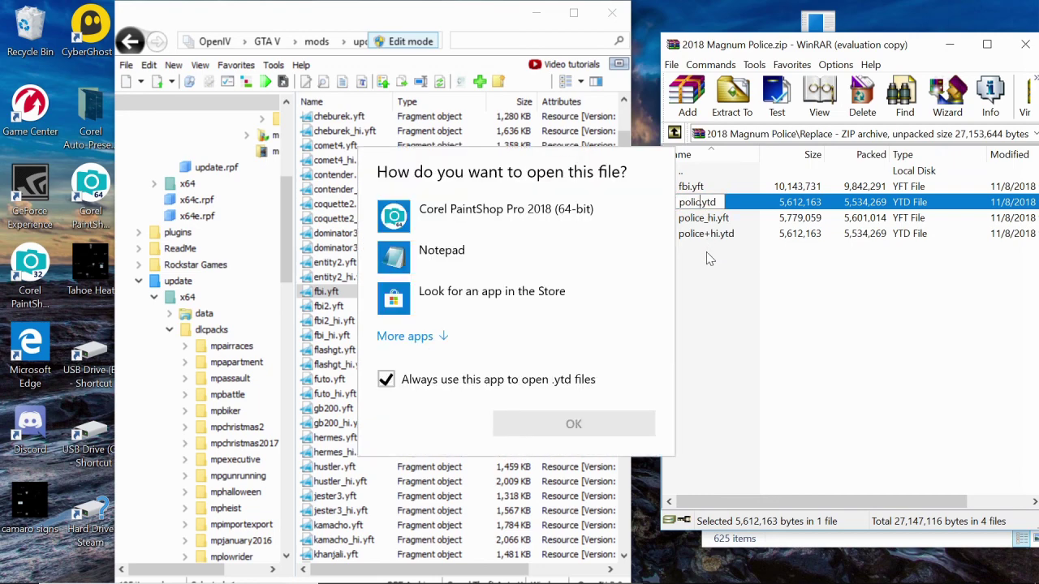
key("BackSpace")
key("Escape")
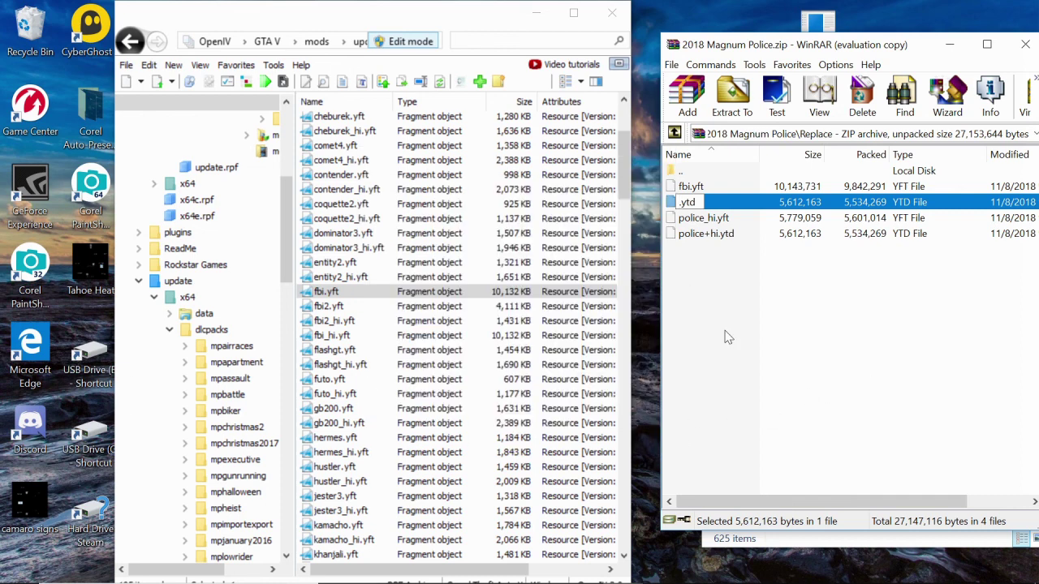
type("fbi")
key("Return")
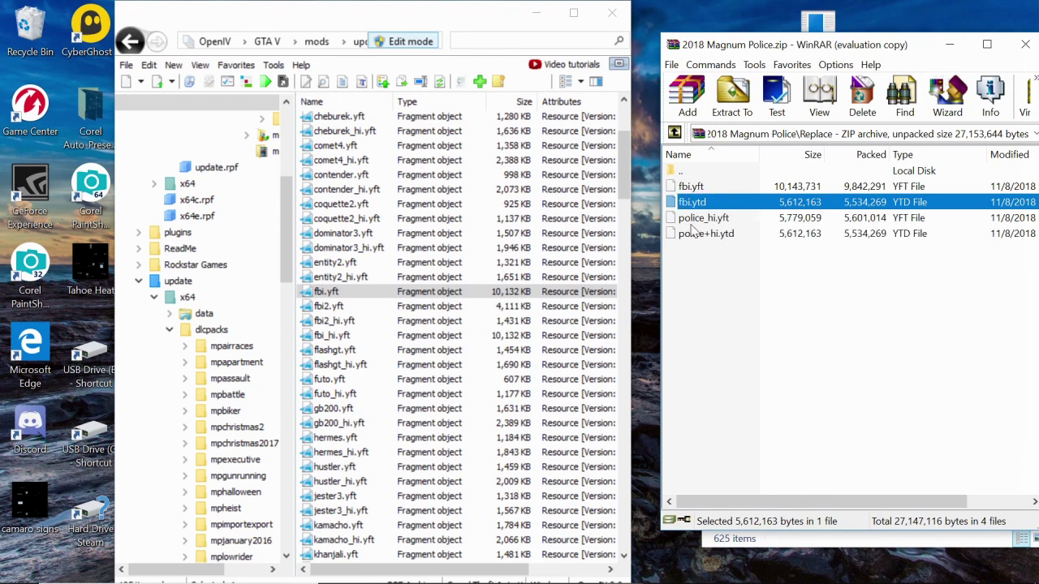
Step: Rename police_hi.yft in the archive's Replace folder to fbi_hi.yft
left_click(699, 219)
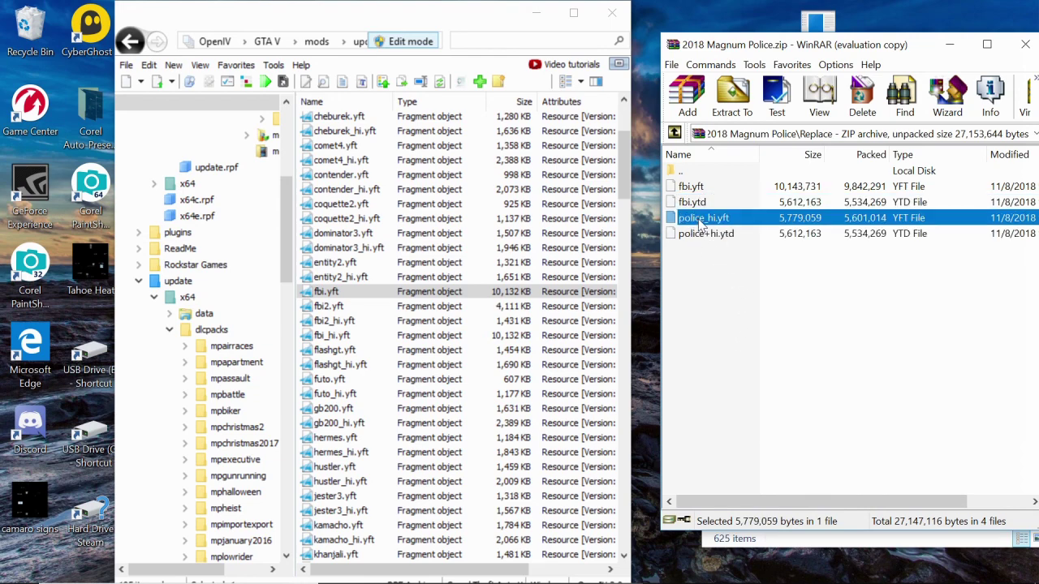
left_click(699, 219)
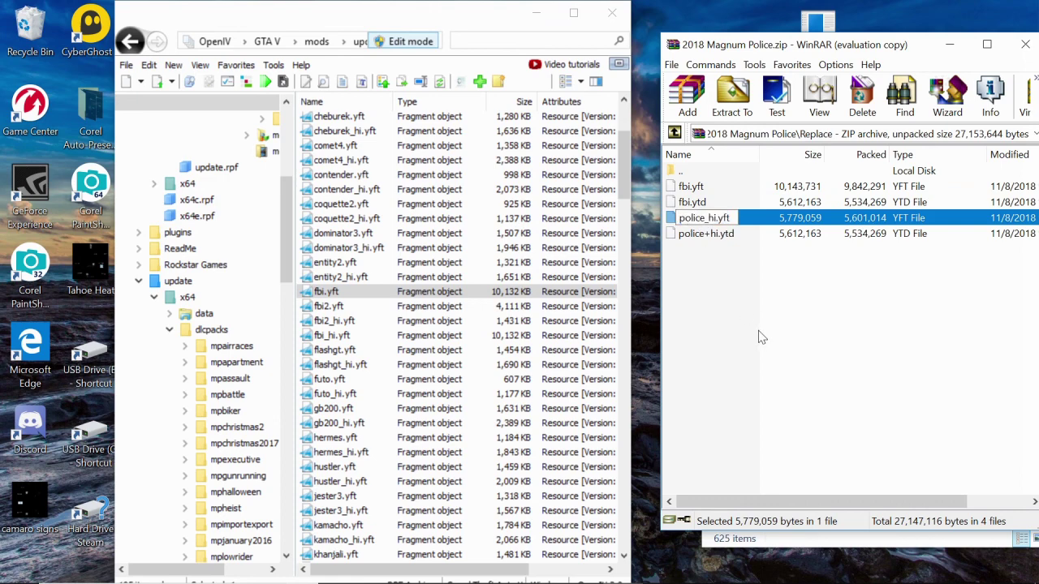
key("BackSpace")
key("BackSpace")
key("BackSpace")
key("BackSpace")
key("BackSpace")
key("BackSpace")
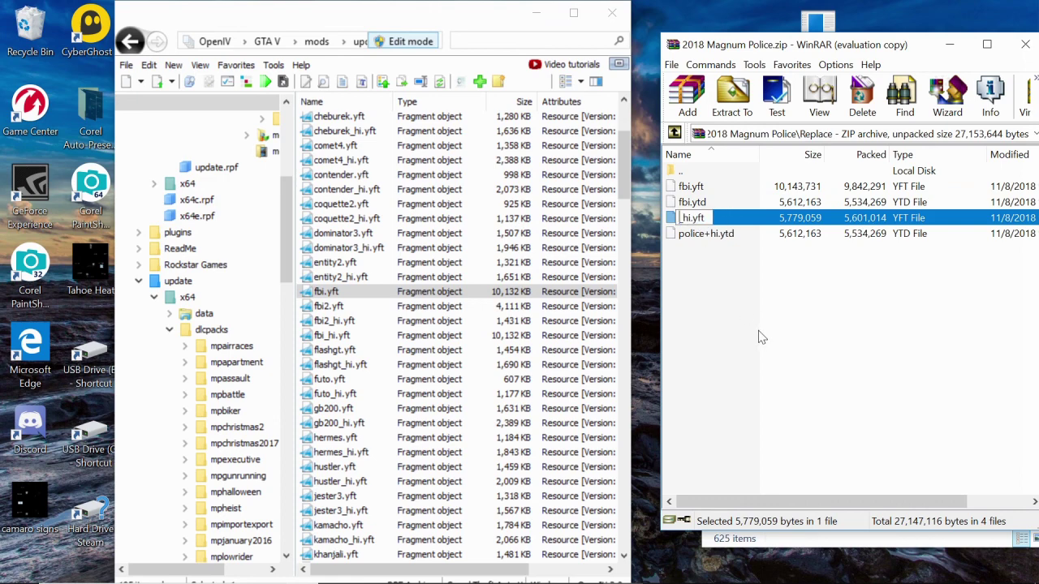
type("fbi")
key("Return")
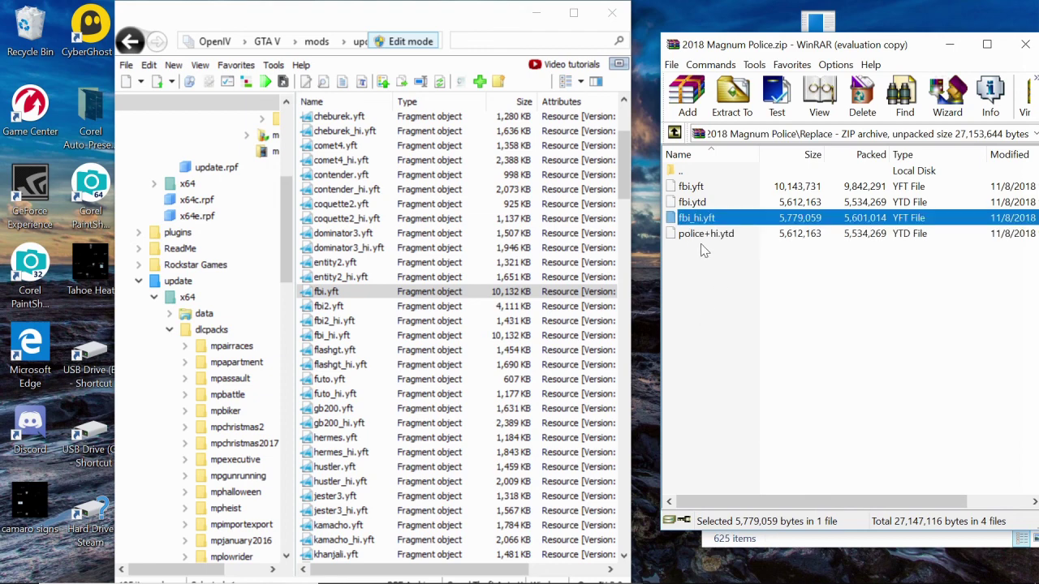
Step: Rename police+hi.ytd in the archive's Replace folder to fbi+hi.ytd
left_click(703, 237)
left_click(703, 237)
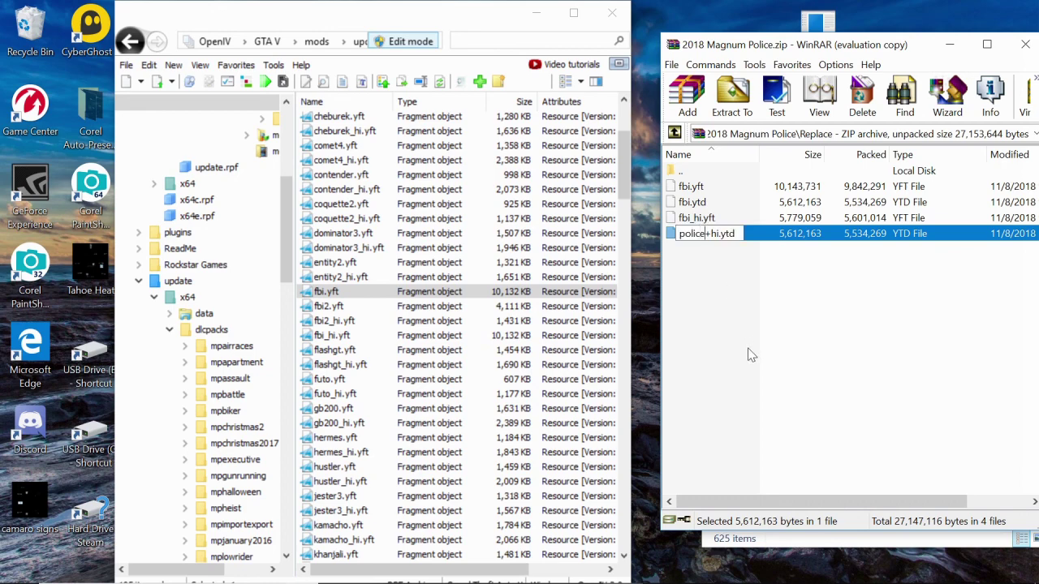
key("BackSpace")
key("BackSpace")
key("BackSpace")
key("BackSpace")
key("BackSpace")
key("BackSpace")
type("fbi")
key("Return")
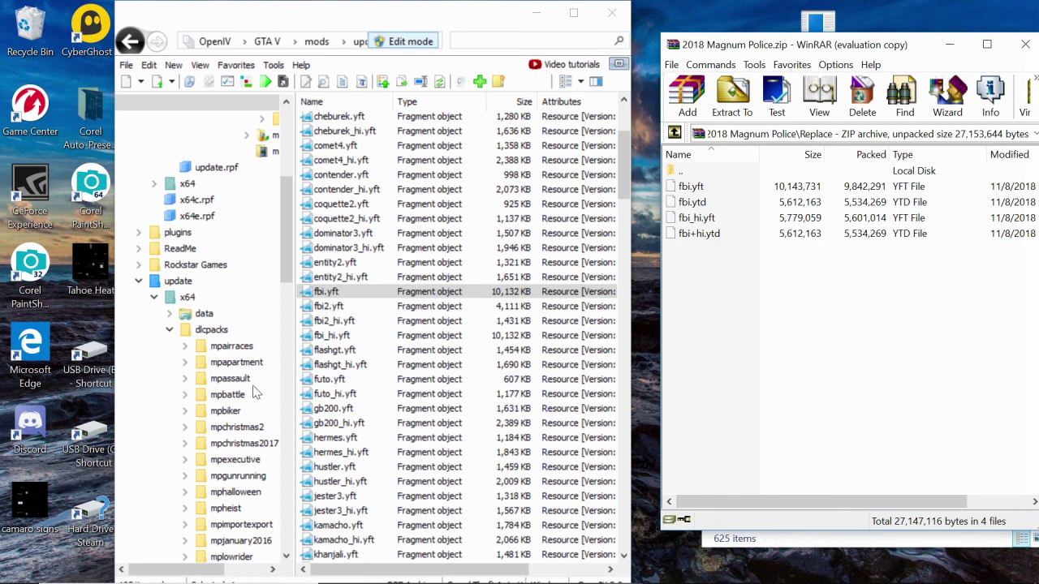
Step: Open the existing fbi.yft from the OpenIV file list in the model viewer, inspect the car from the front and side, and close the viewer
left_click(322, 290)
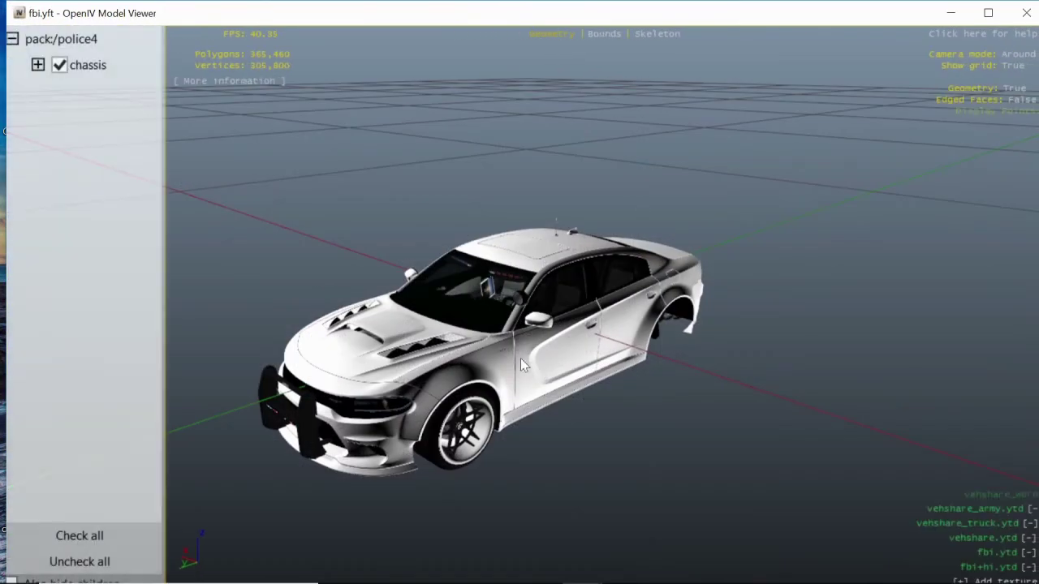
left_click_drag(520, 358, 688, 326)
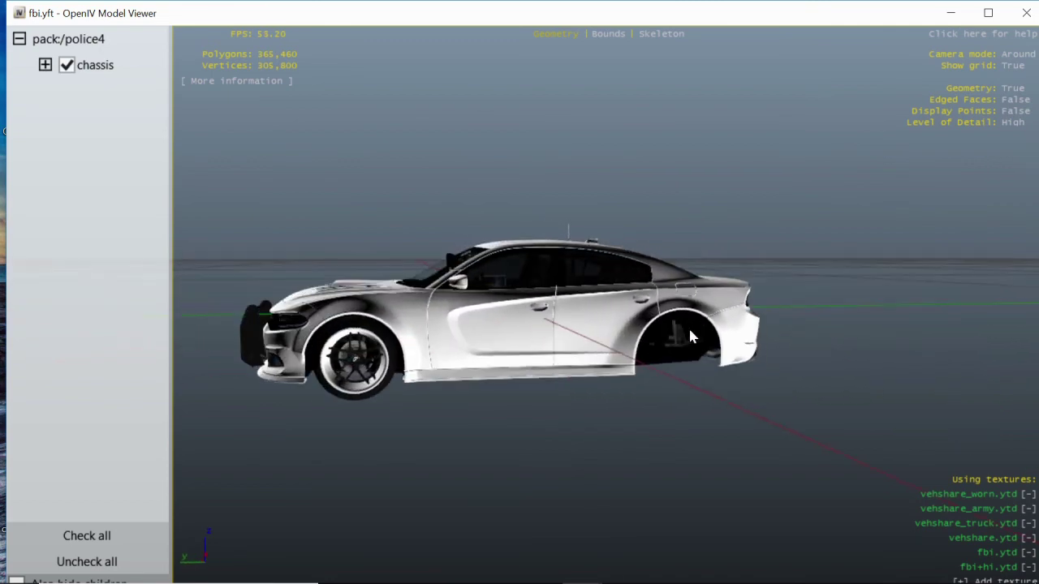
left_click_drag(466, 336, 572, 357)
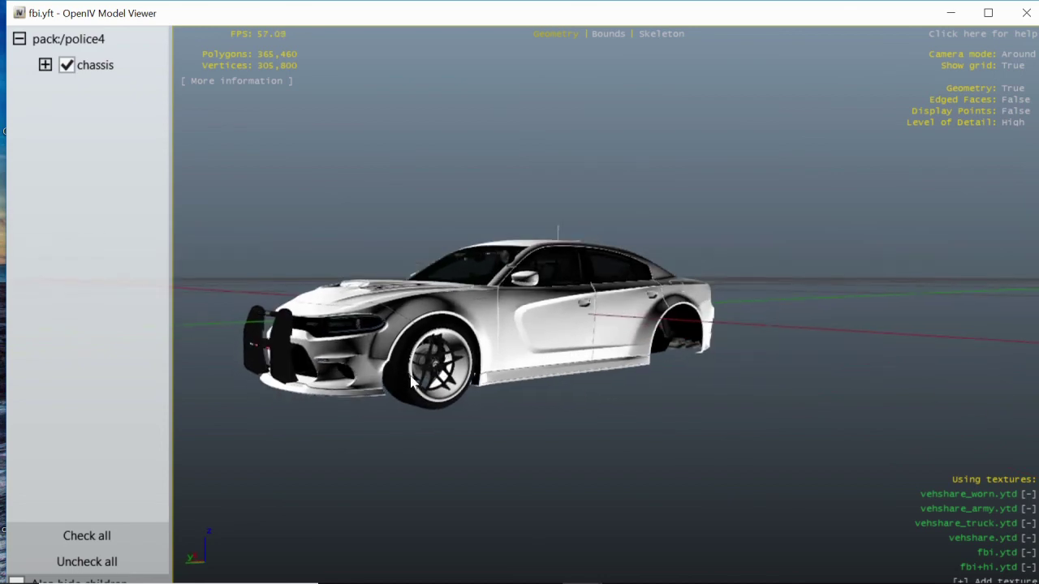
left_click_drag(417, 367, 474, 344)
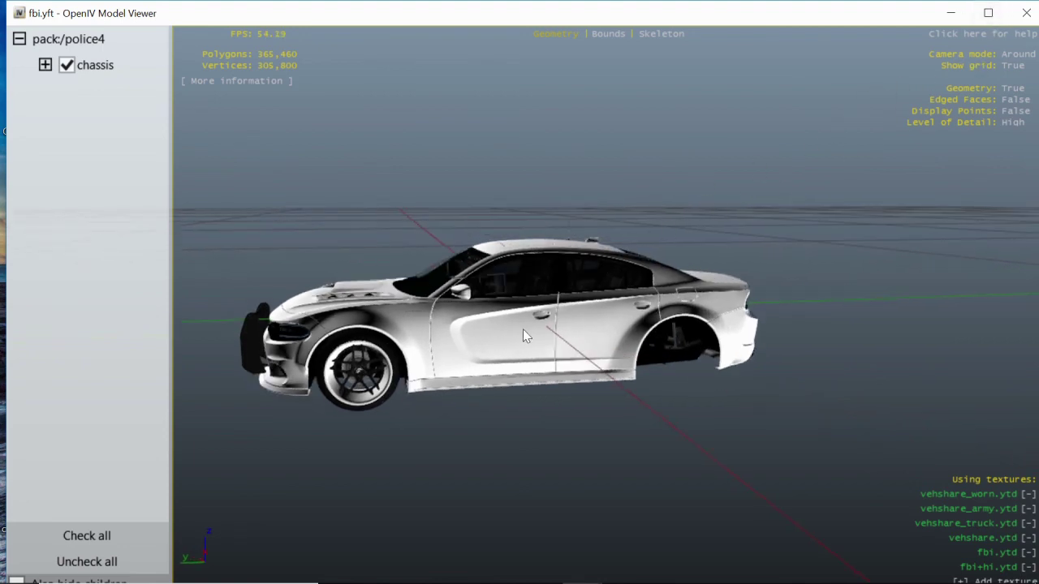
mouse_move(520, 331)
left_mouse_down()
mouse_move(648, 331)
mouse_move(585, 328)
mouse_move(713, 306)
mouse_move(674, 360)
mouse_move(531, 378)
mouse_move(562, 337)
mouse_move(538, 376)
mouse_move(519, 373)
mouse_move(617, 365)
mouse_move(447, 350)
mouse_move(532, 341)
mouse_move(790, 151)
left_mouse_up()
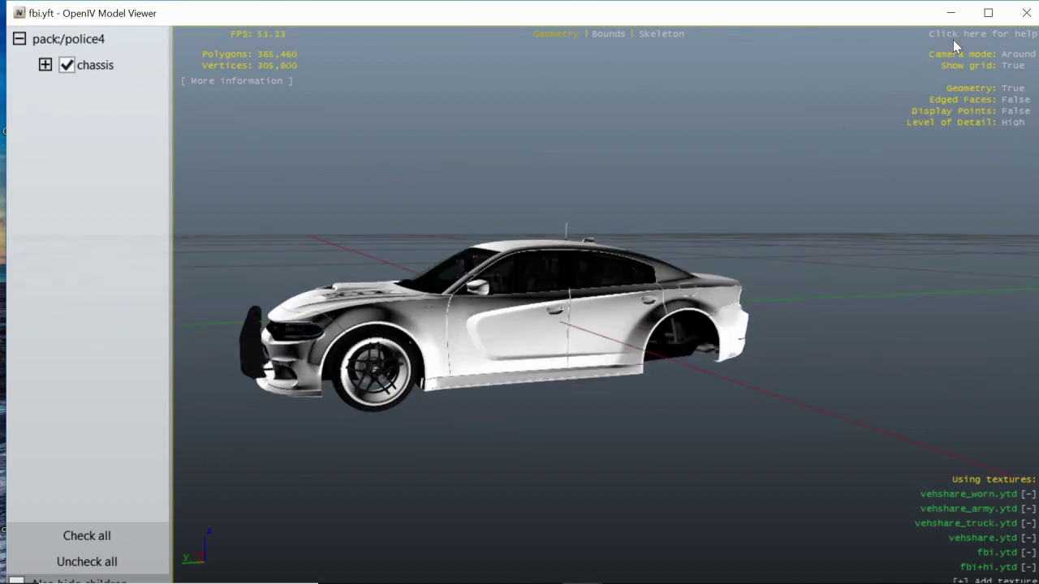
left_click(1026, 23)
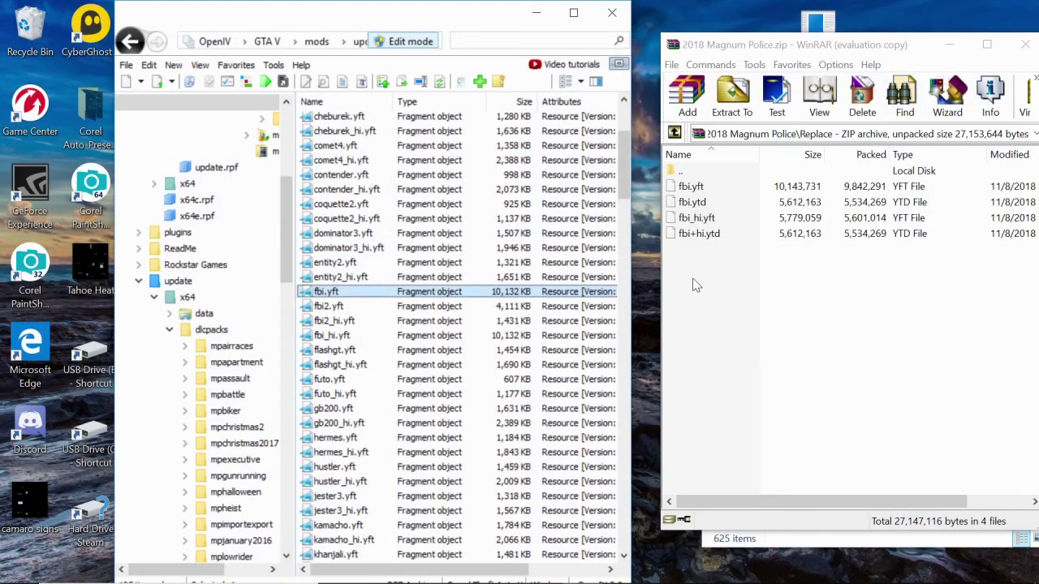
Step: Copy all four renamed fbi files from the archive into the vehicle folder open in OpenIV, replacing the existing ones
left_click(727, 250)
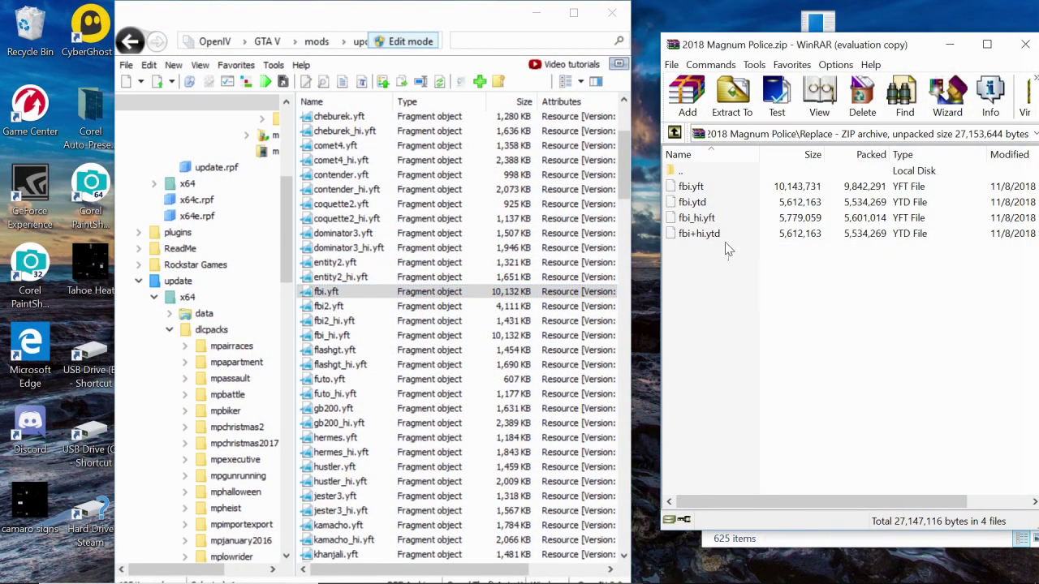
left_click_drag(727, 250, 730, 189)
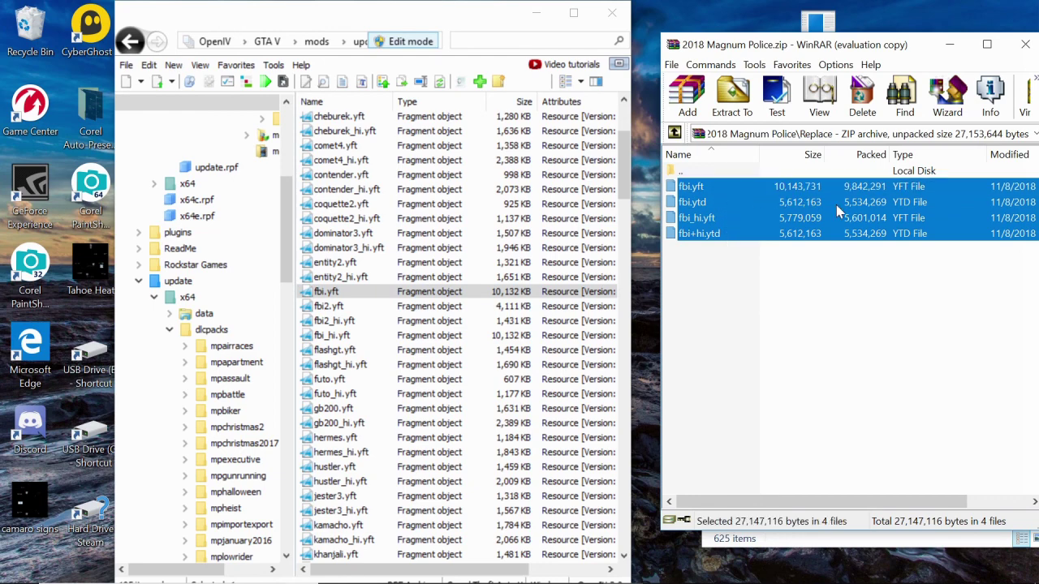
left_click_drag(836, 204, 458, 353)
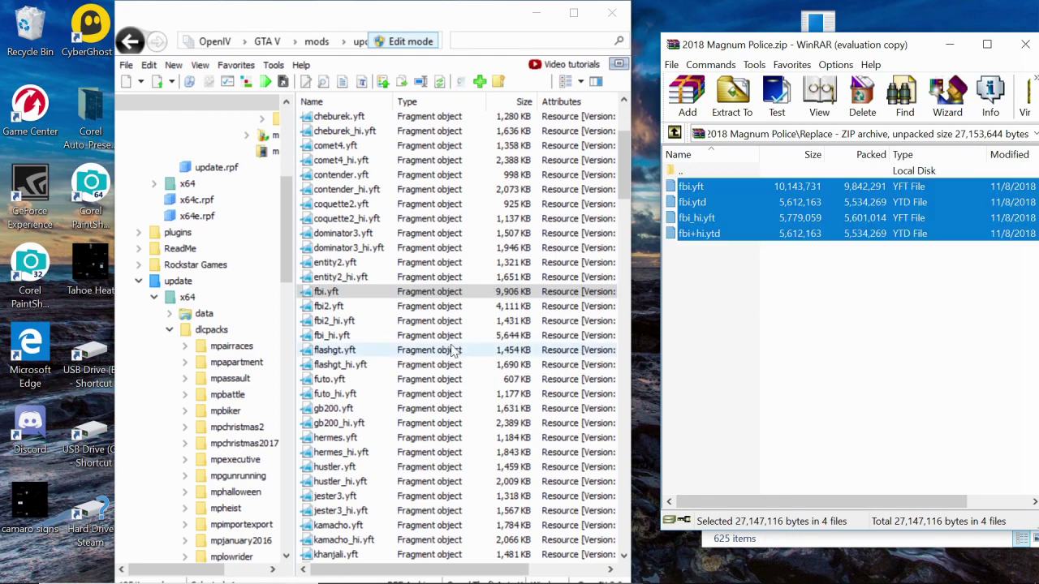
Step: Open the replaced fbi.yft in the model viewer, inspect the car from both sides, and close the viewer
double_click(360, 291)
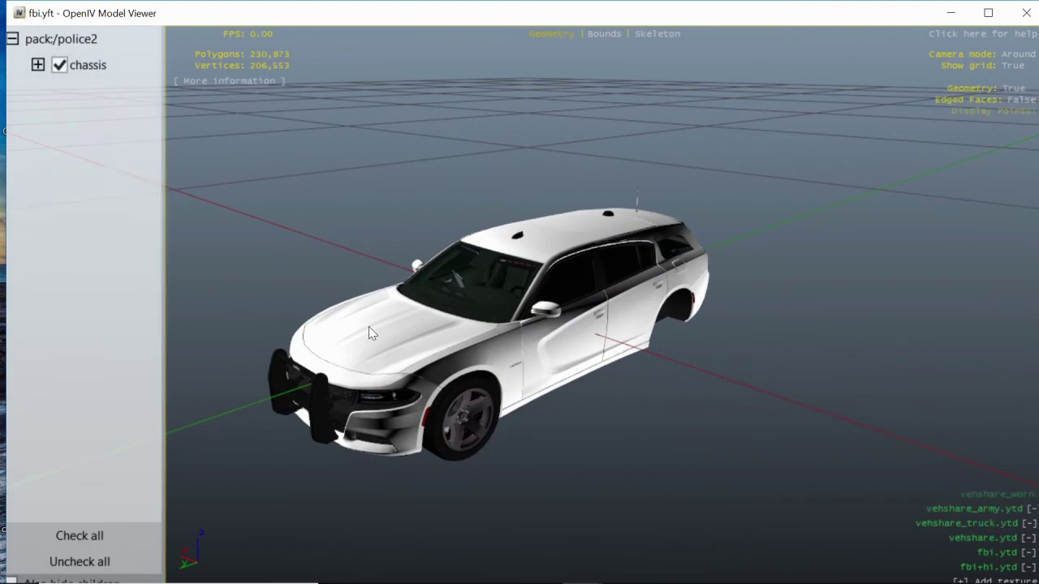
left_click_drag(369, 326, 397, 300)
left_click_drag(777, 310, 811, 292)
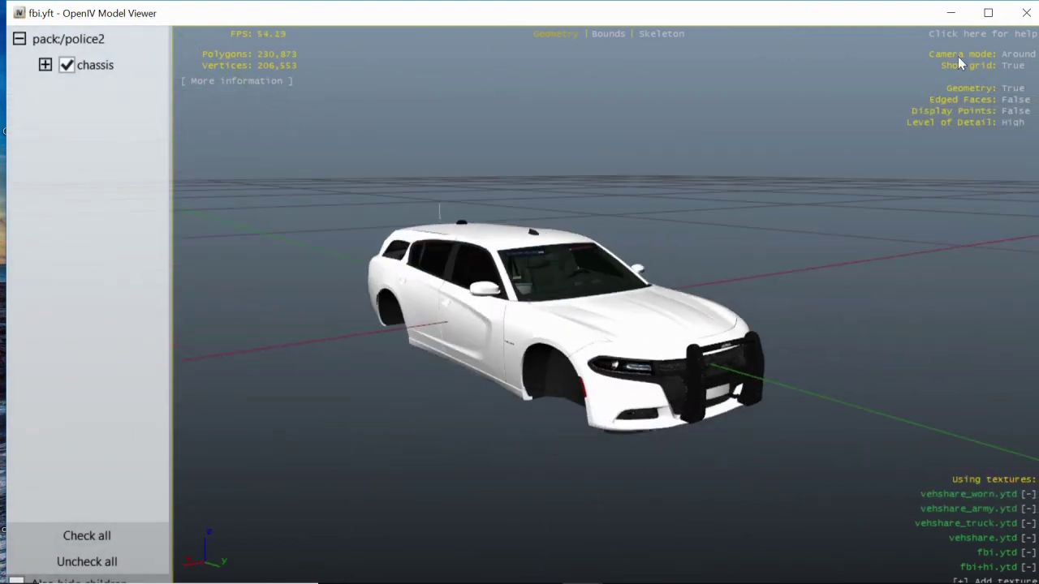
left_click(1025, 13)
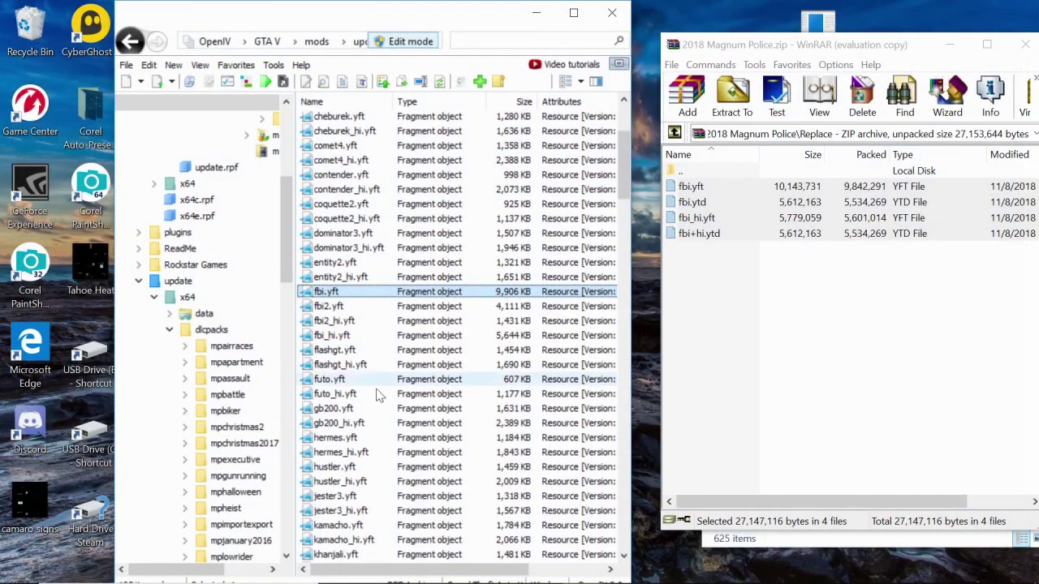
Step: Find police.yft further down the file list, check its car model in the viewer, and close the viewer
scroll(365, 432, "down", 1)
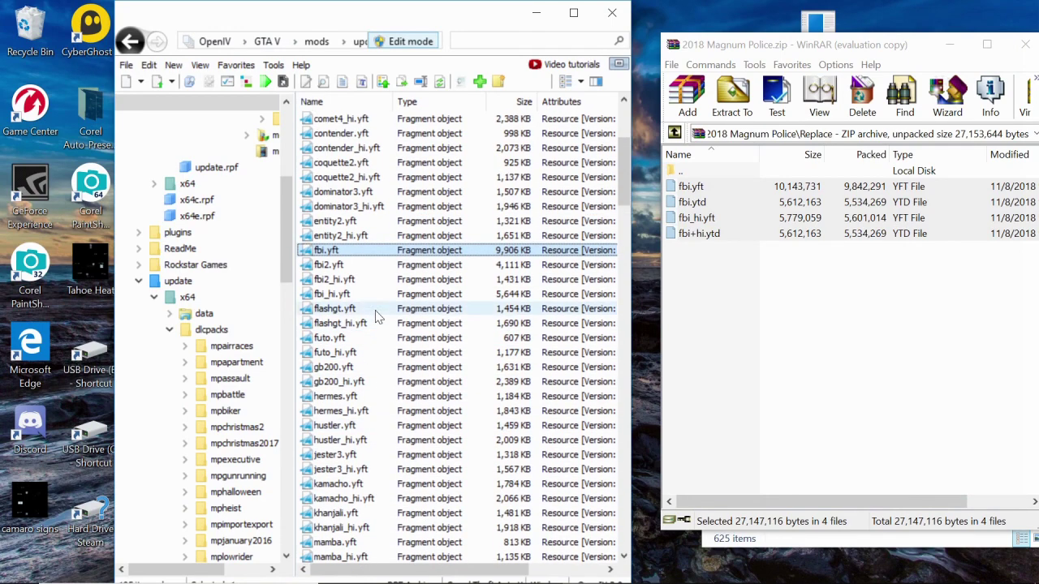
scroll(364, 369, "down", 4)
scroll(364, 370, "down", 2)
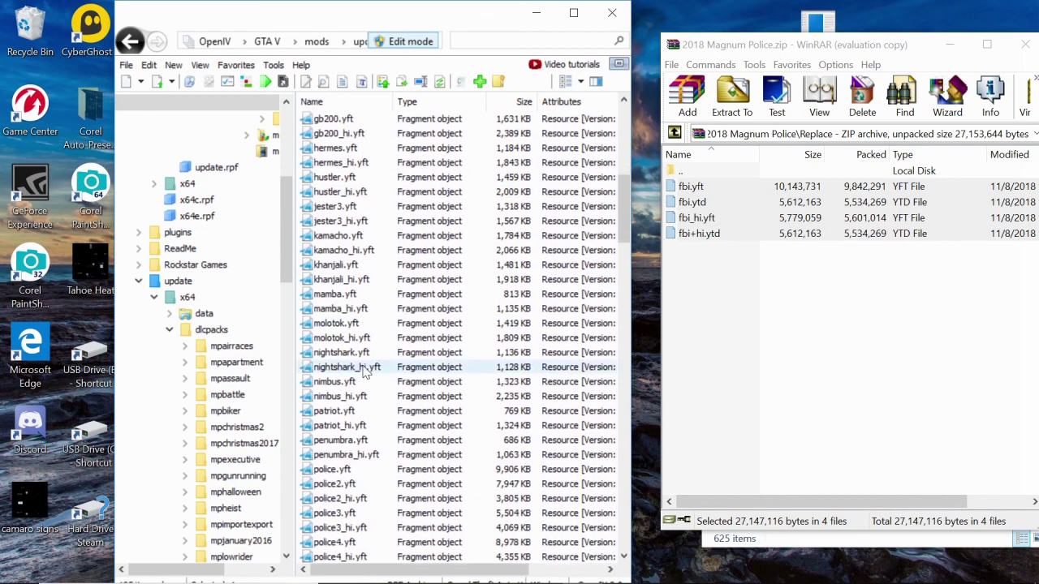
left_click(333, 469)
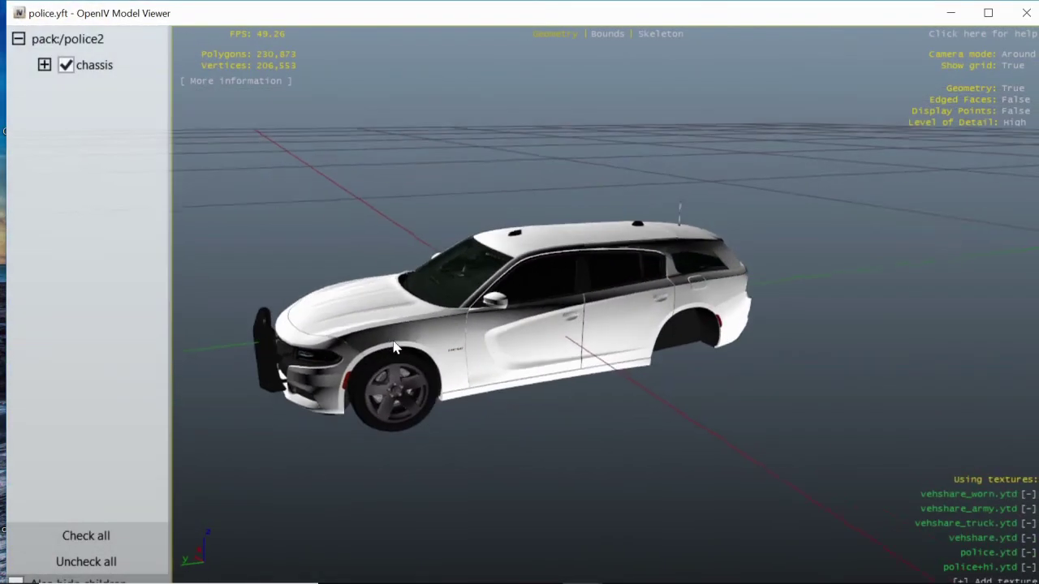
left_click(1026, 13)
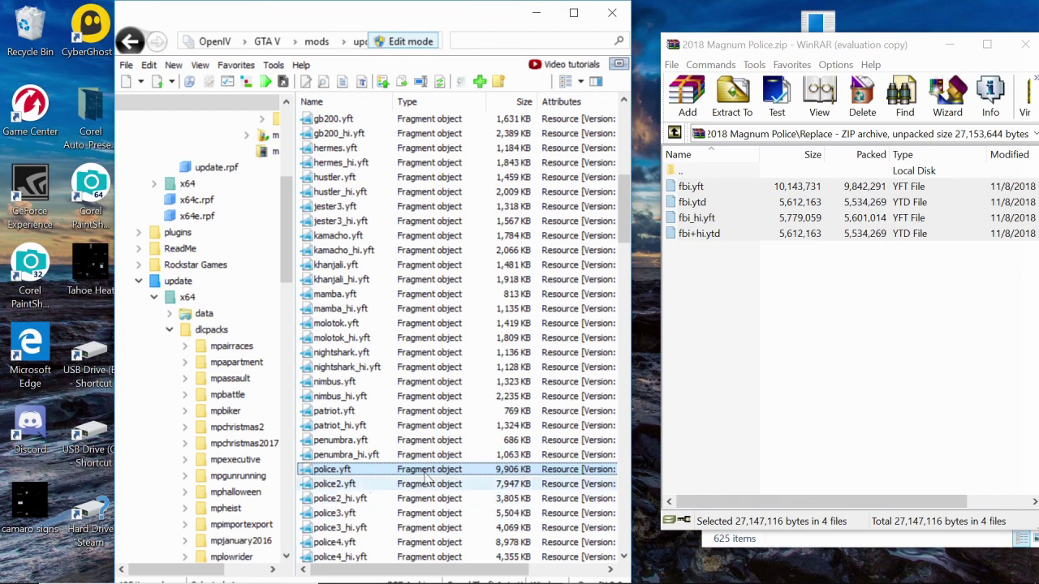
Step: Close the 2018 Magnum Police archive, the USB drive folder window, and OpenIV
left_click(1027, 47)
left_click(1027, 47)
left_click(1024, 10)
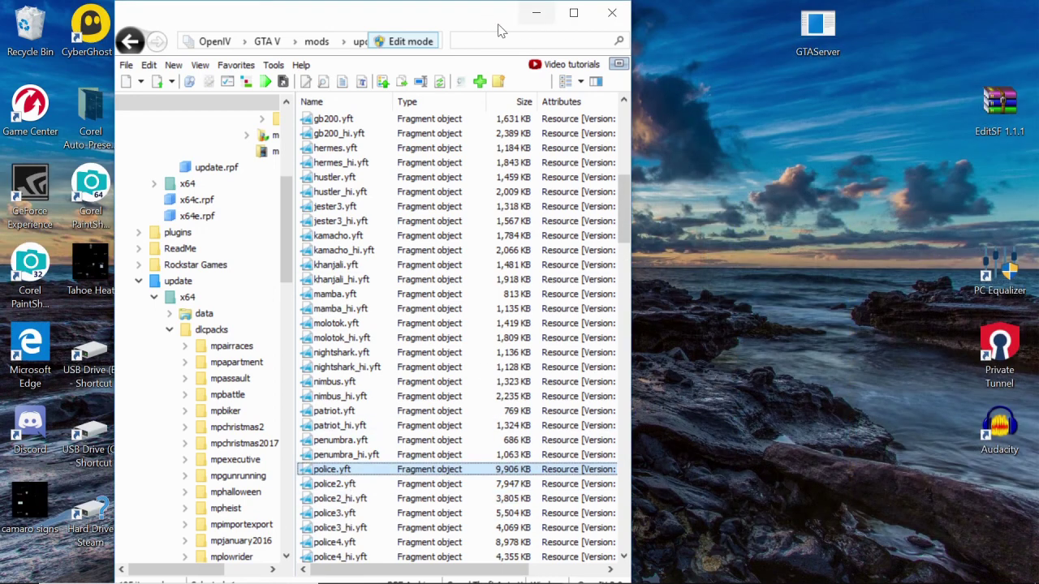
left_click(612, 13)
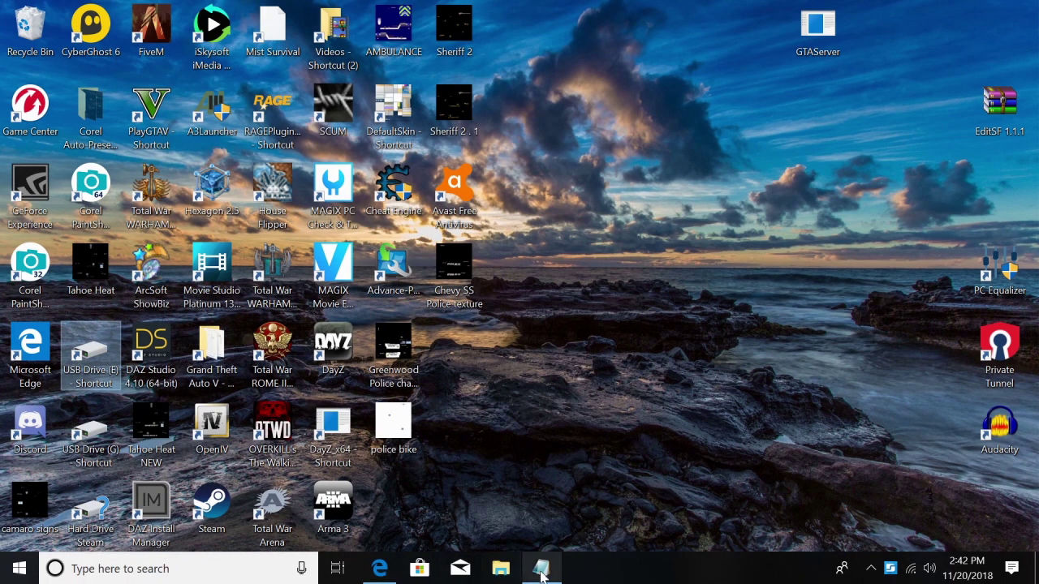
Step: Review the "How to install LSPDFR" list in Notepad and minimize it to return to the desktop
left_click(542, 568)
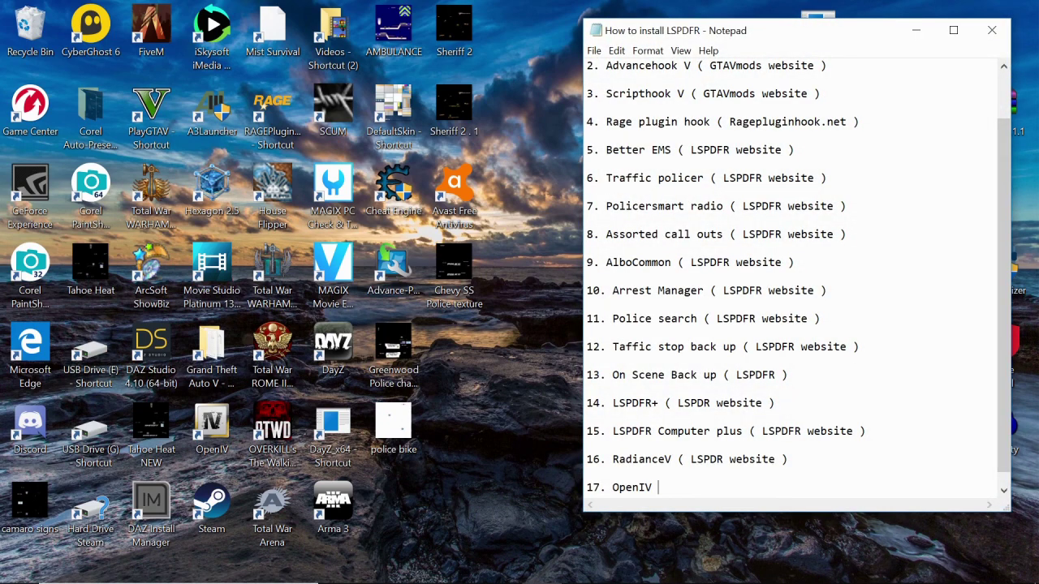
mouse_move(601, 577)
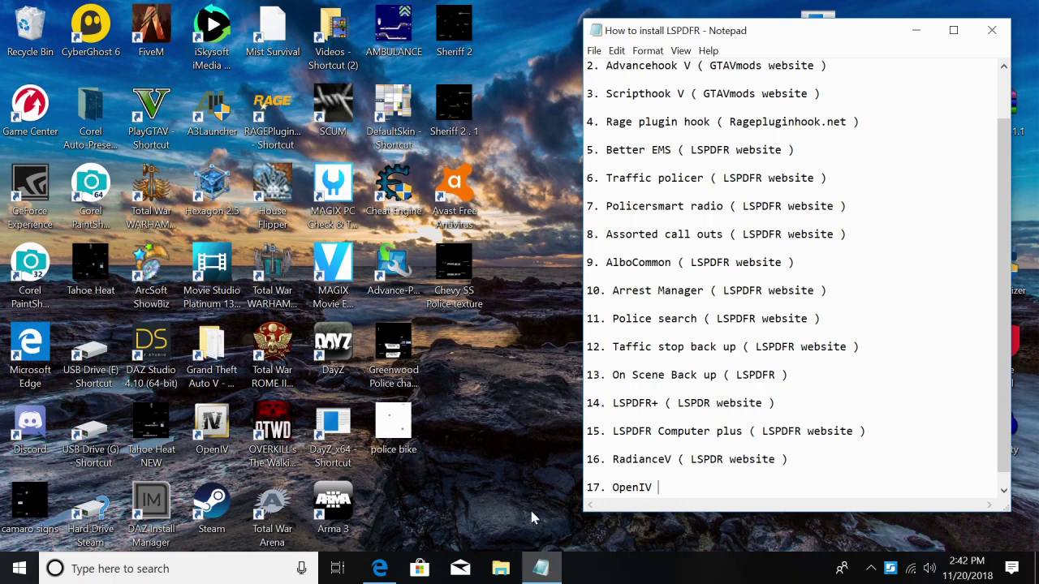
left_click(915, 30)
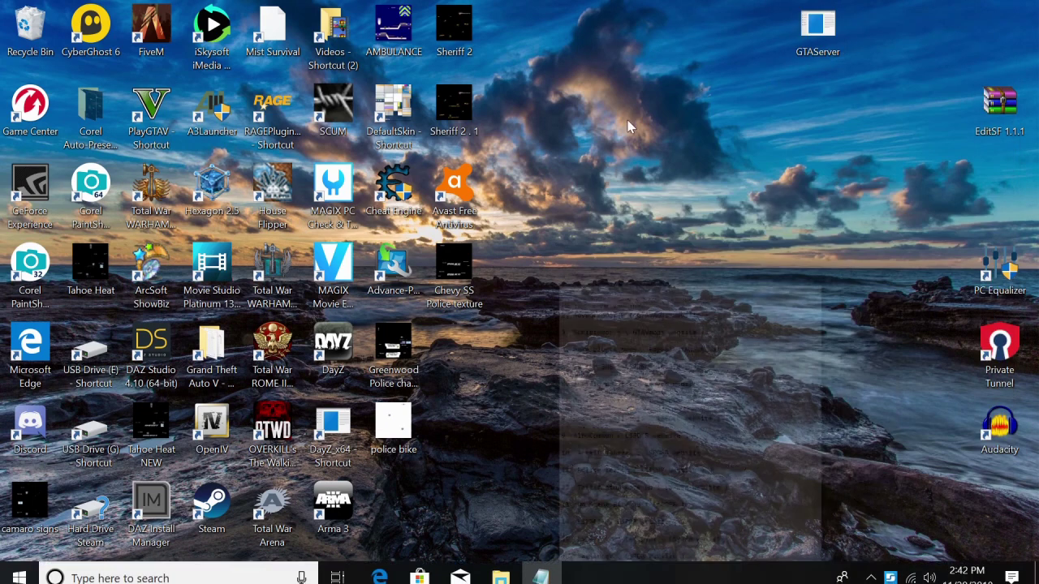
double_click(275, 114)
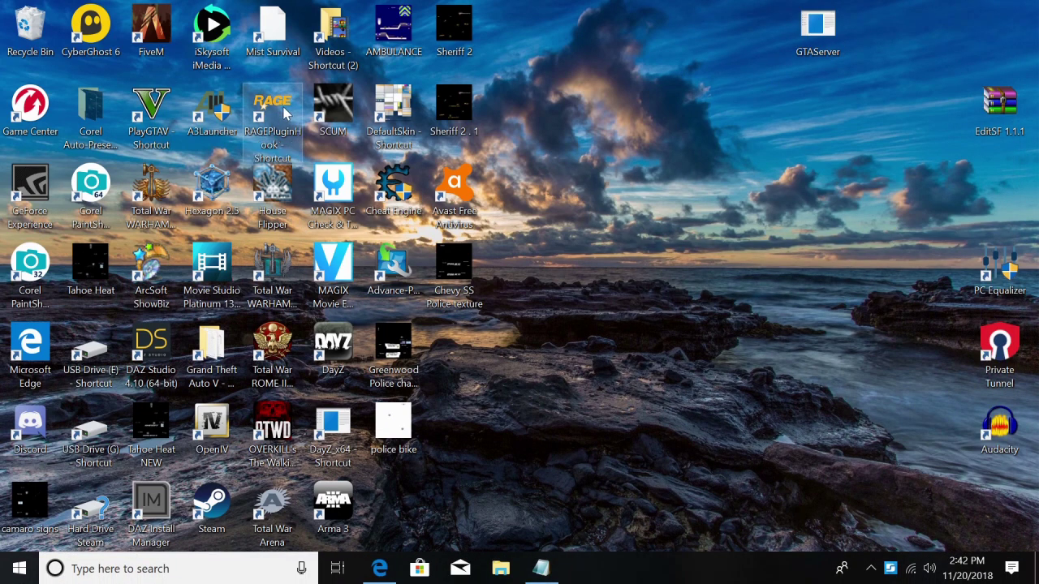
left_click(466, 400)
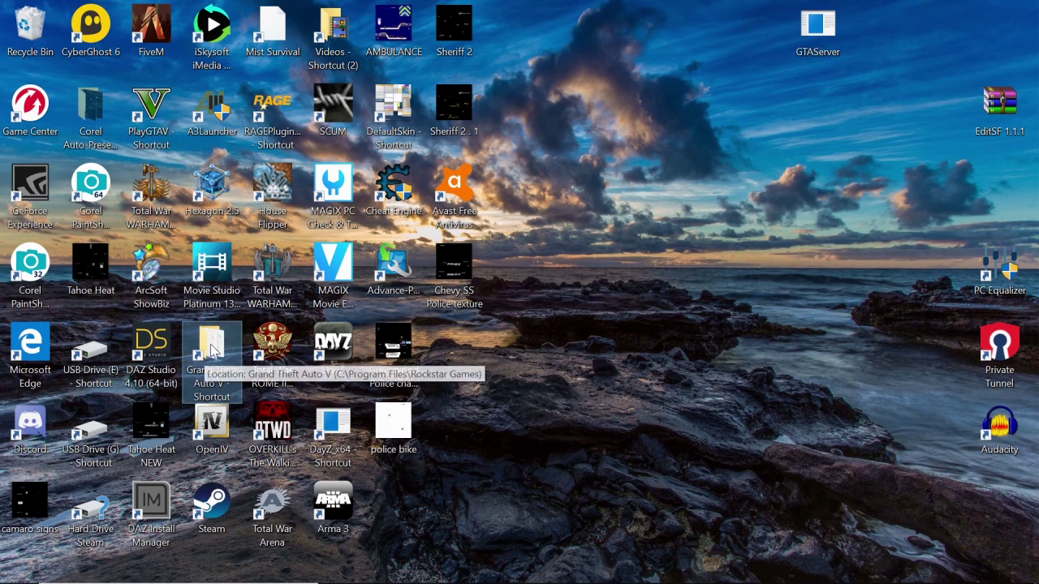
Step: Open the Grand Theft Auto V folder and USB Drive (E:) in separate windows and arrange them side by side
double_click(214, 349)
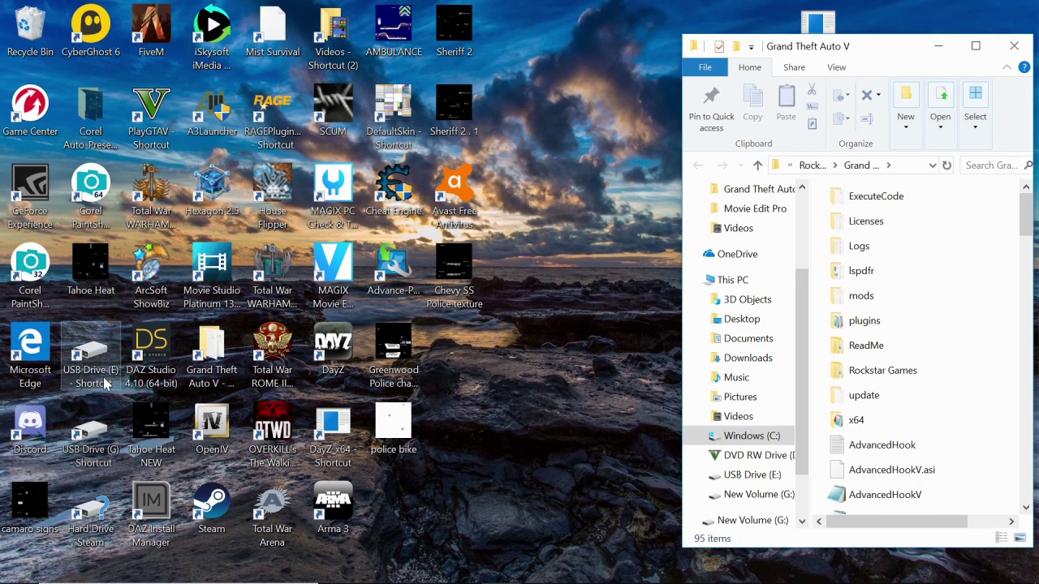
double_click(91, 357)
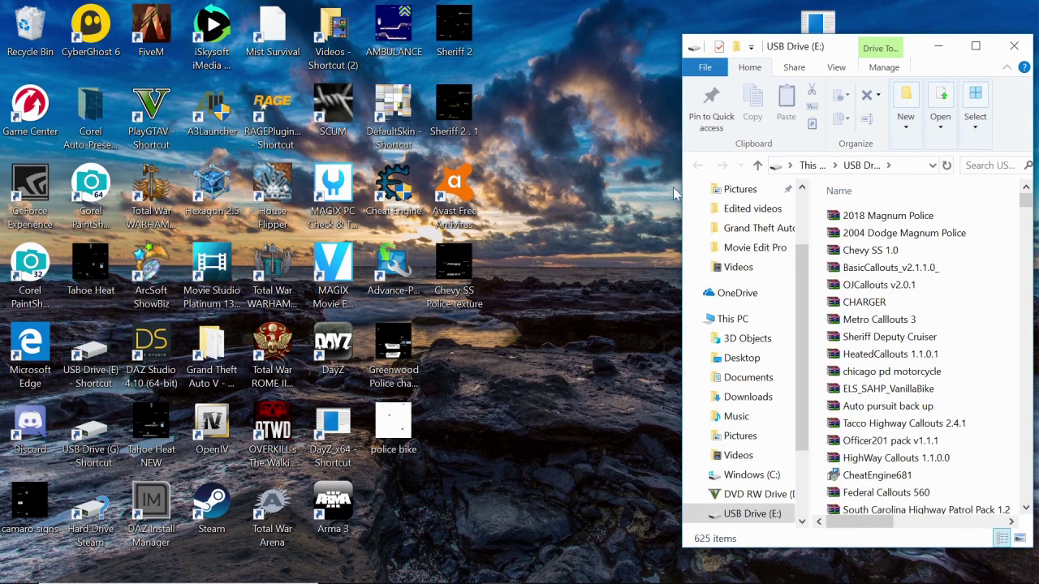
left_click(921, 54)
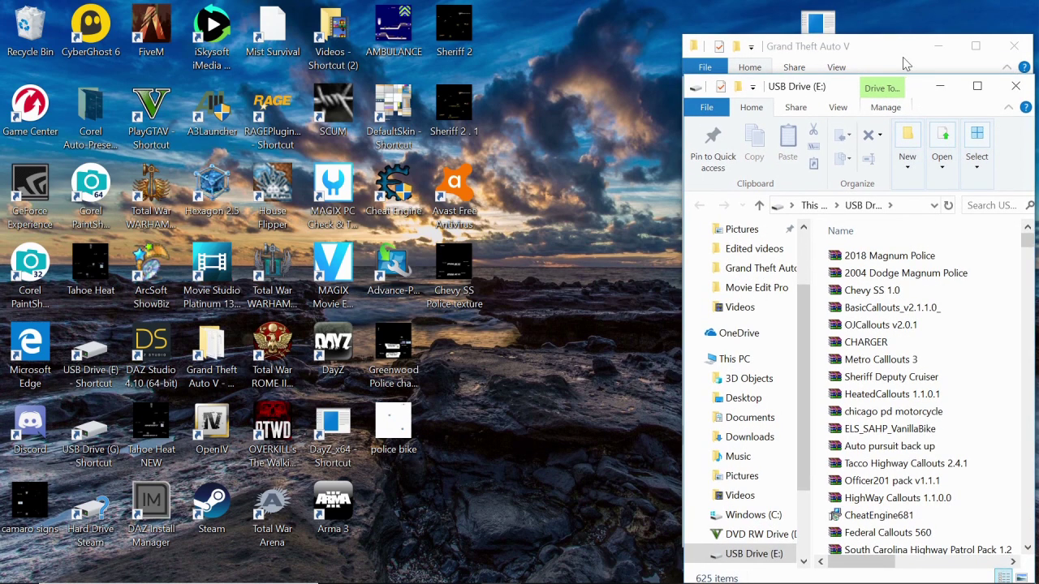
left_click_drag(888, 47, 299, 53)
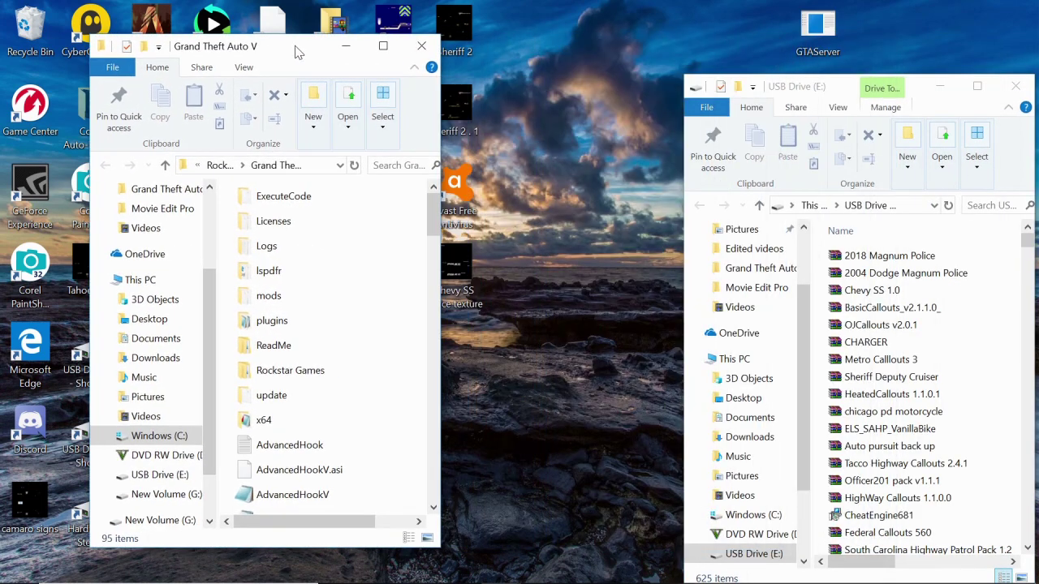
left_click_drag(919, 91, 848, 32)
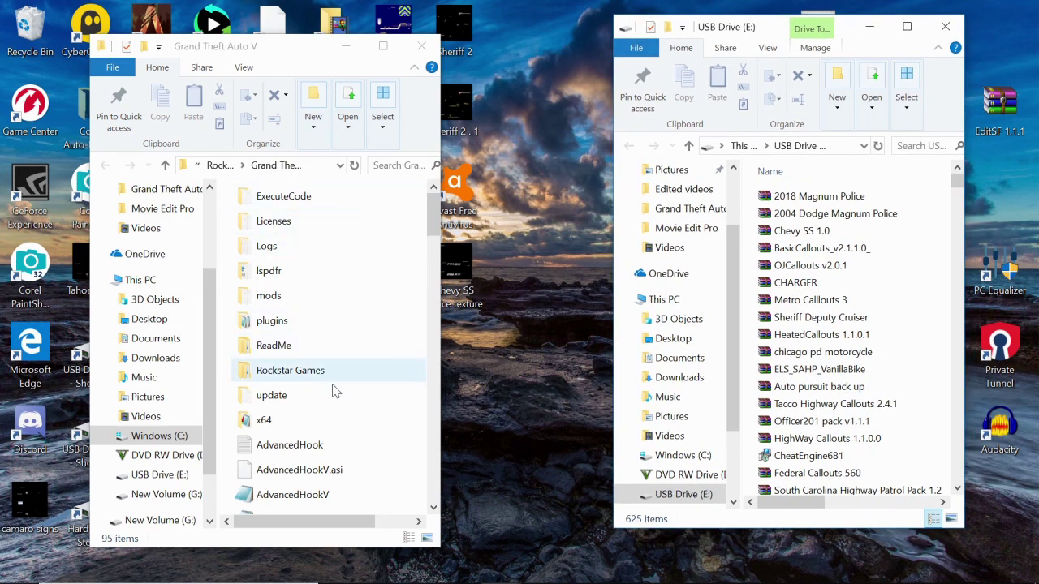
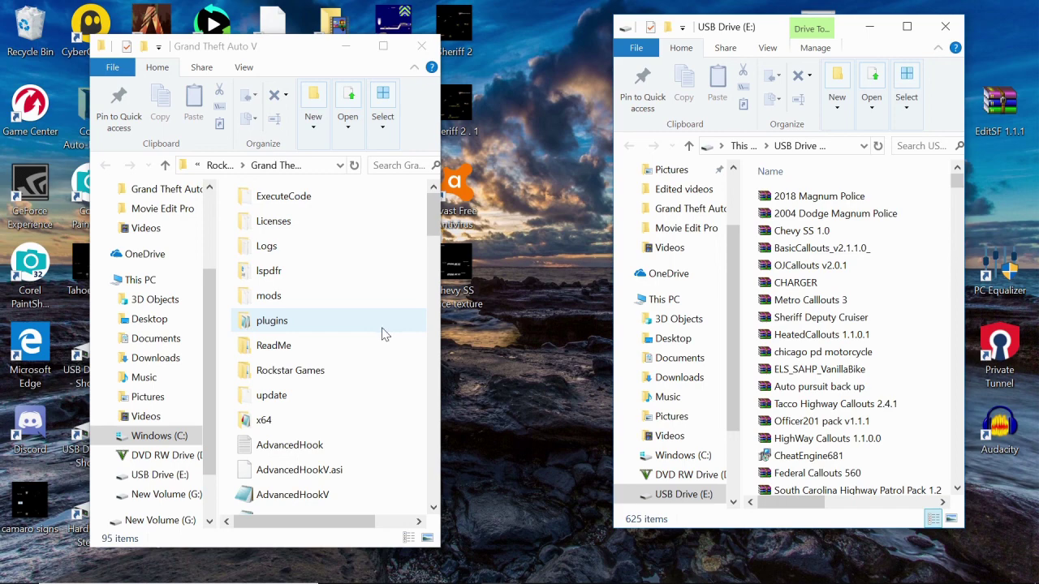
Step: Search the USB drive for "els" and open the ELS V1.05 archive
left_click(921, 146)
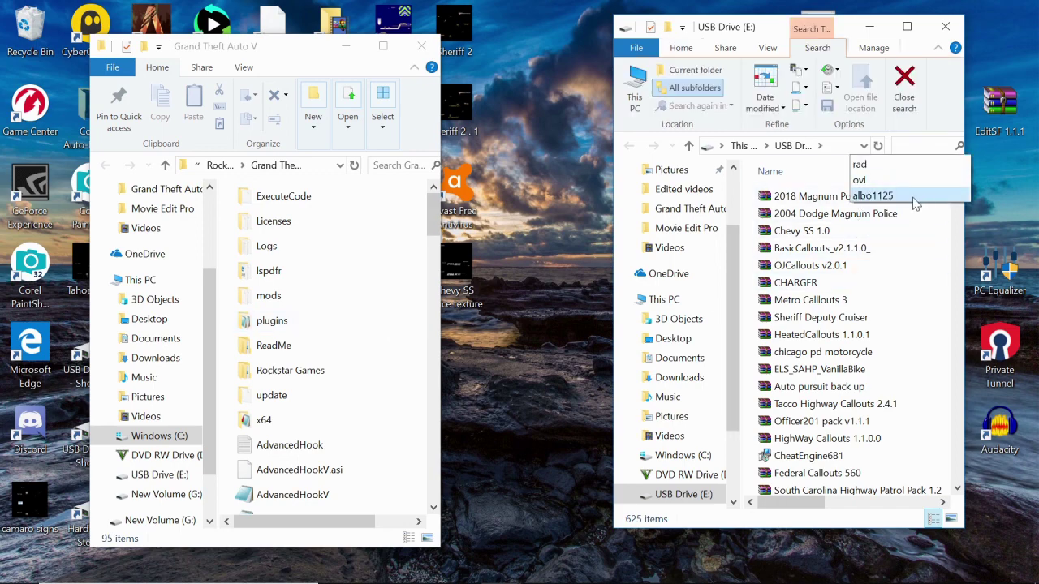
type("els")
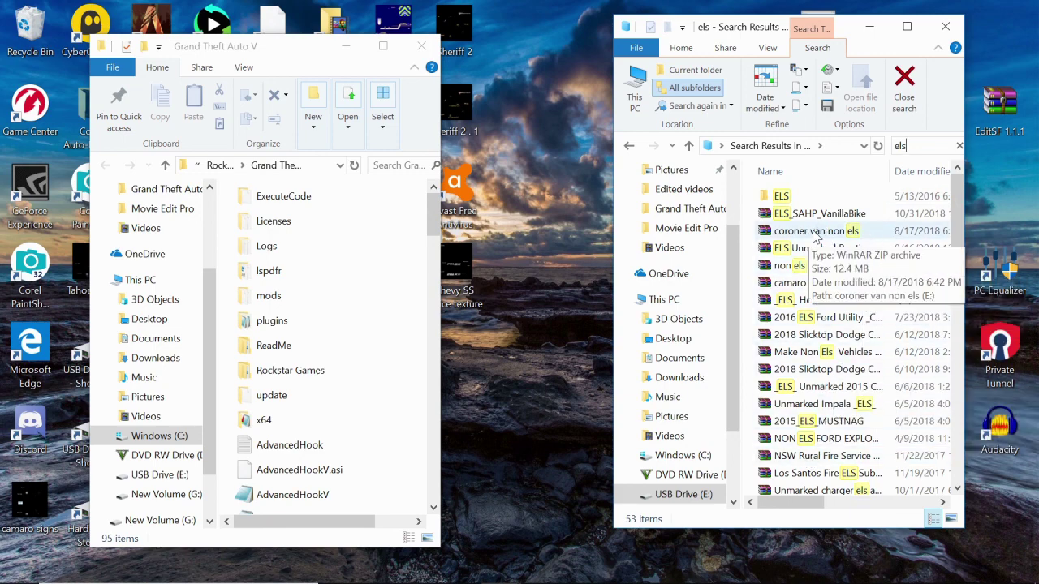
scroll(816, 235, "down", 1)
scroll(814, 233, "down", 1)
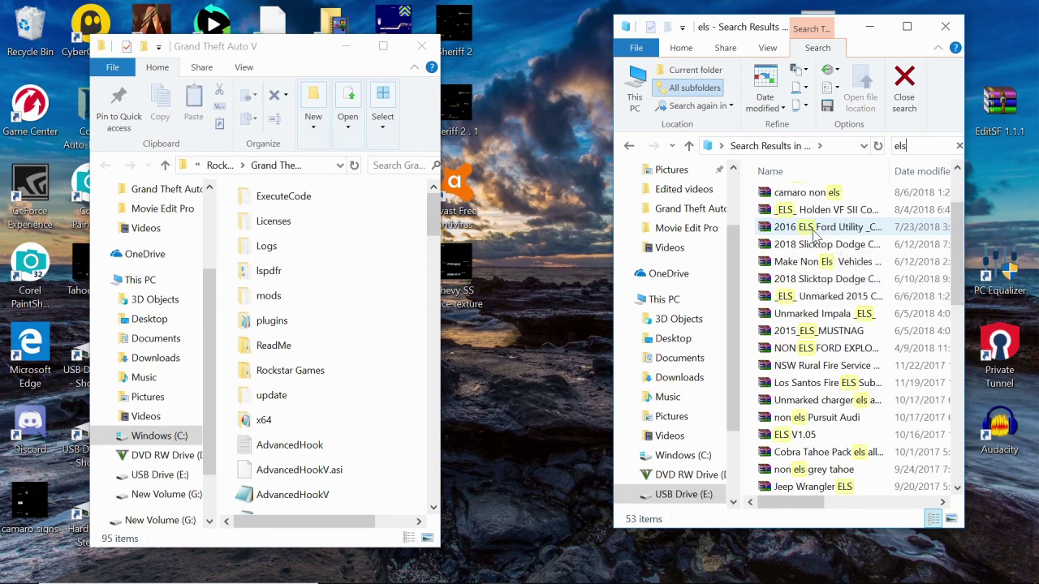
double_click(832, 436)
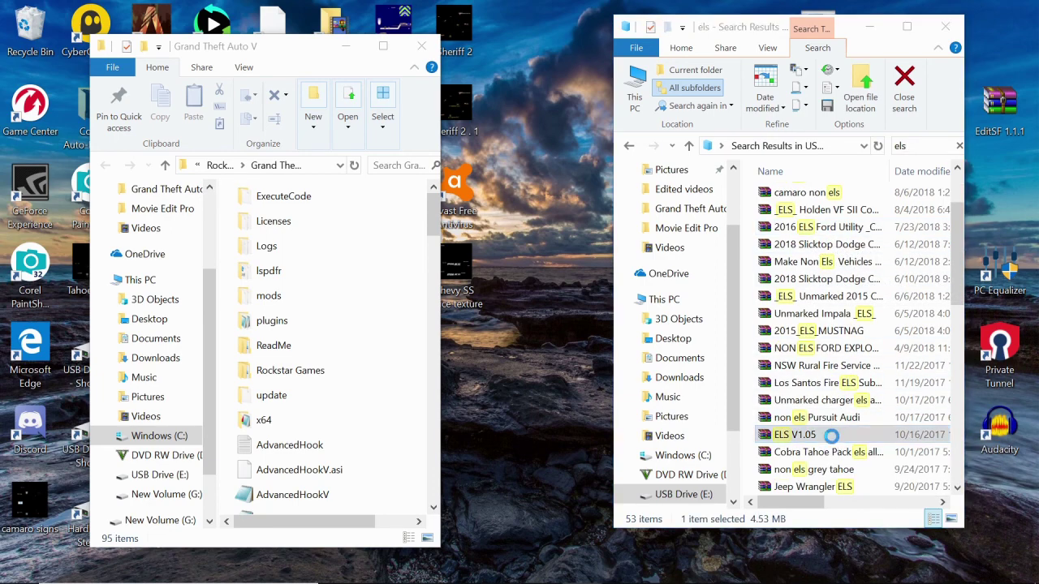
left_click(801, 44)
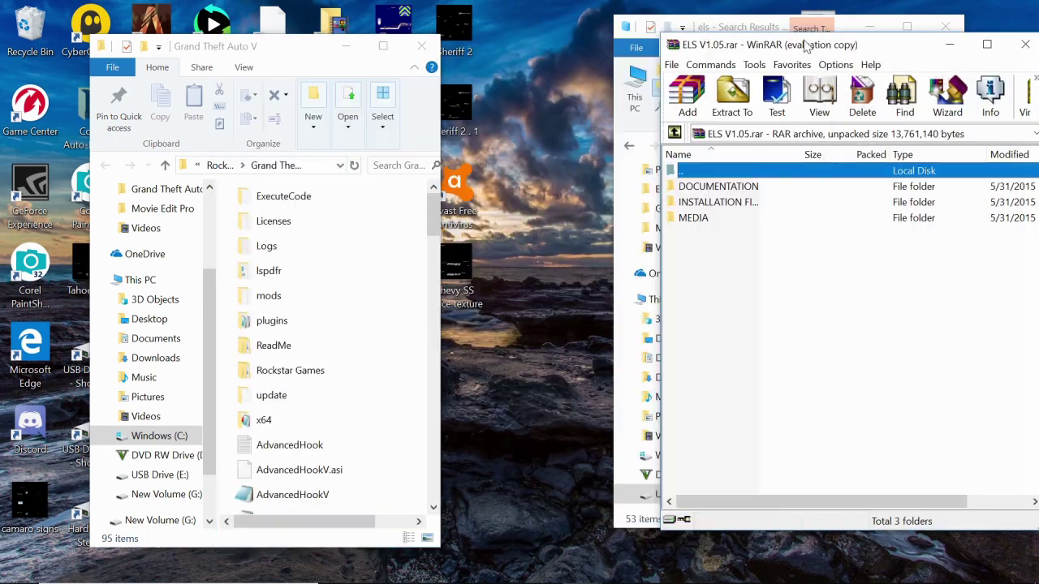
Step: Copy the ELS folder, ELS.asi and ELS.ini from the archive's INSTALLATION FILES\Grand Theft Auto V folder into the game's main folder
double_click(735, 203)
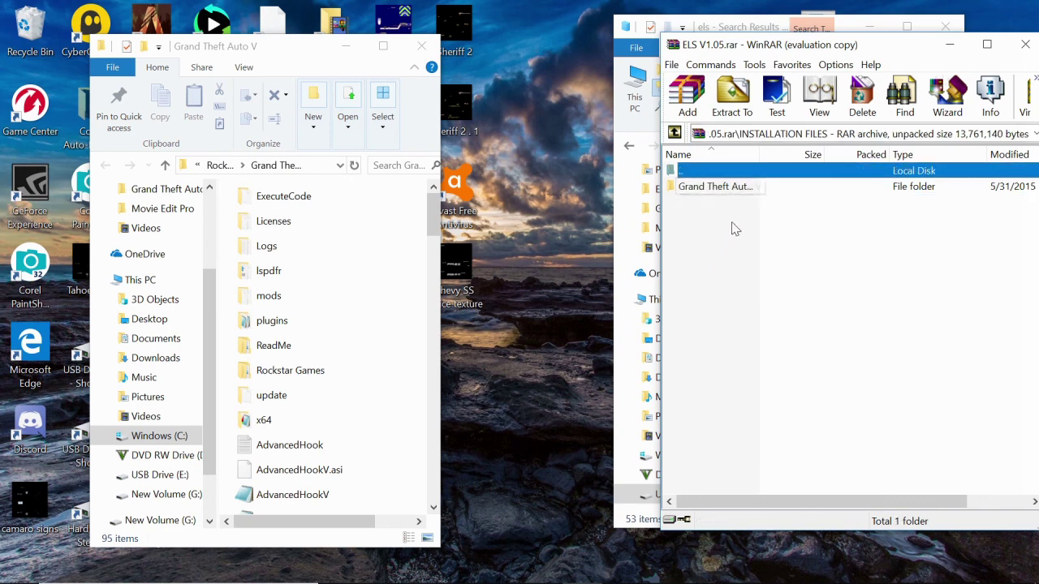
left_click(752, 203)
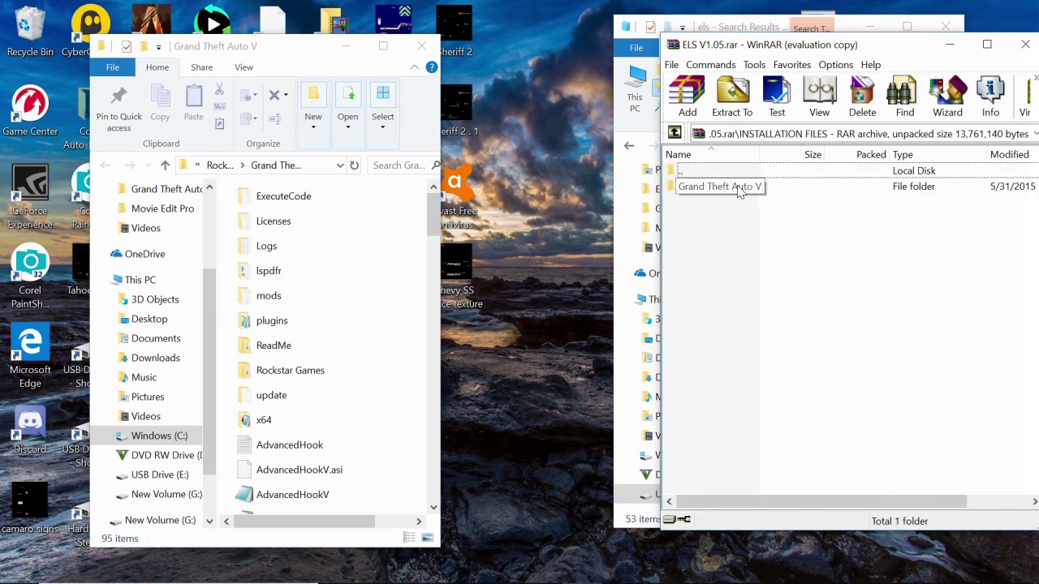
double_click(739, 192)
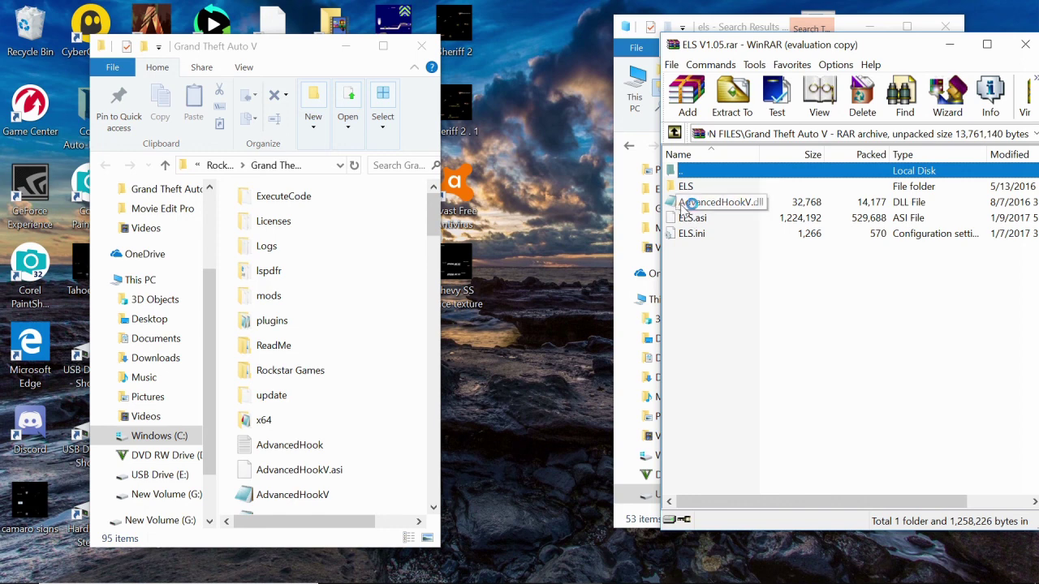
left_click(694, 234)
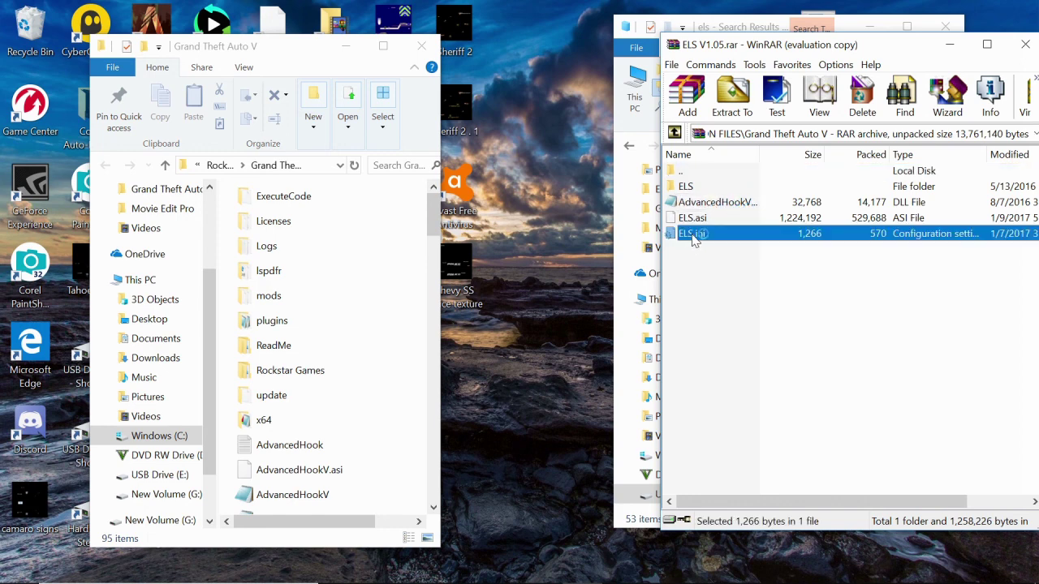
left_click(697, 219, "ctrl")
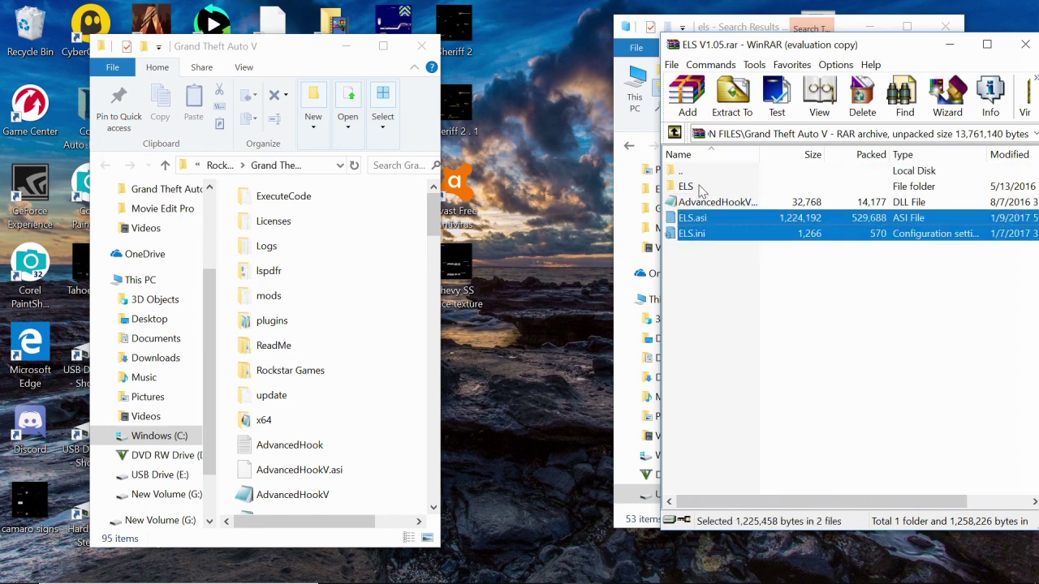
left_click(703, 188, "ctrl")
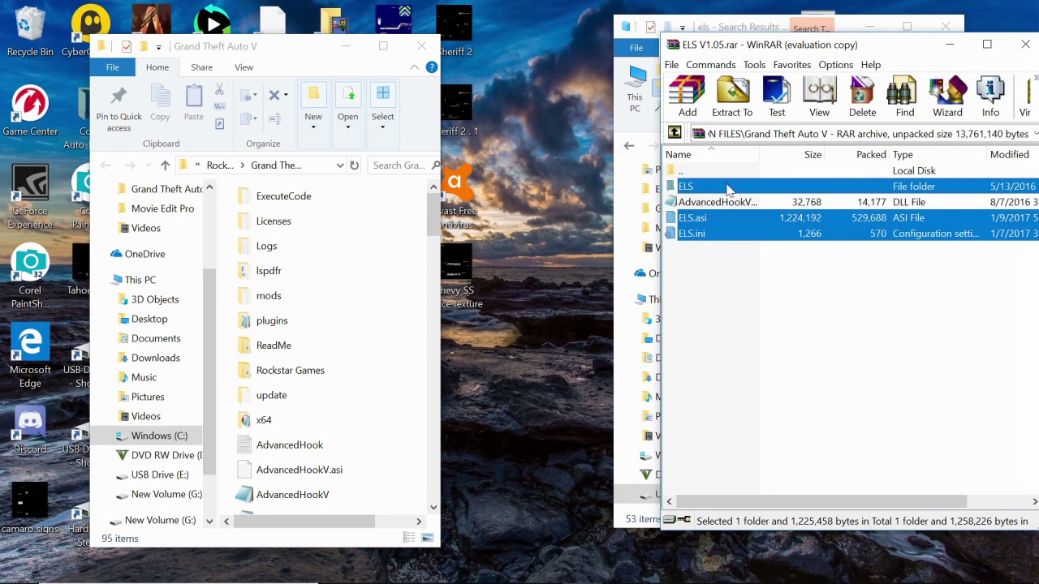
left_click(388, 491)
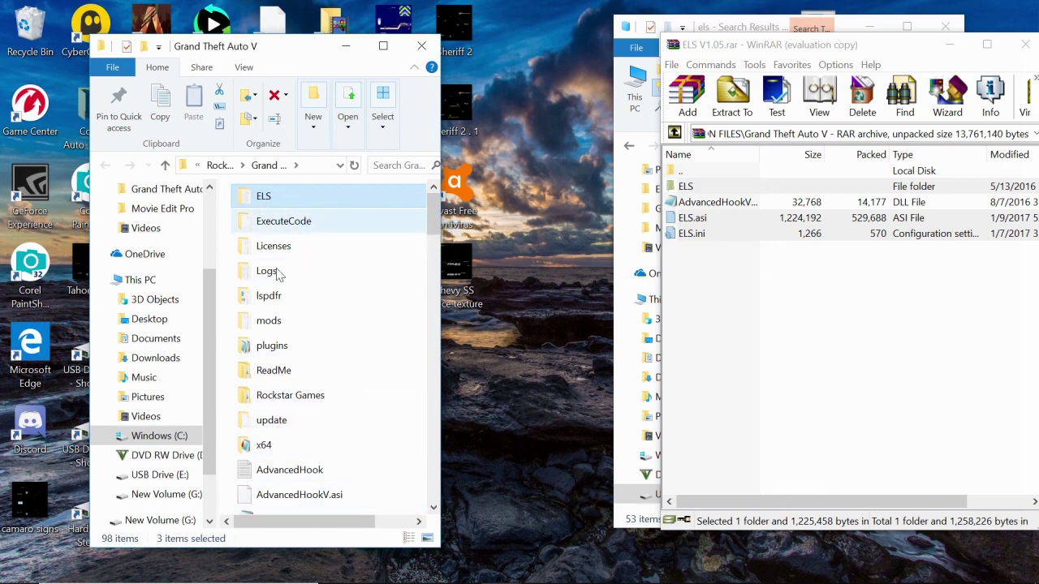
Step: Open the pack_default folder inside the game's ELS folder and select the POLICE file
left_click(286, 200)
double_click(286, 200)
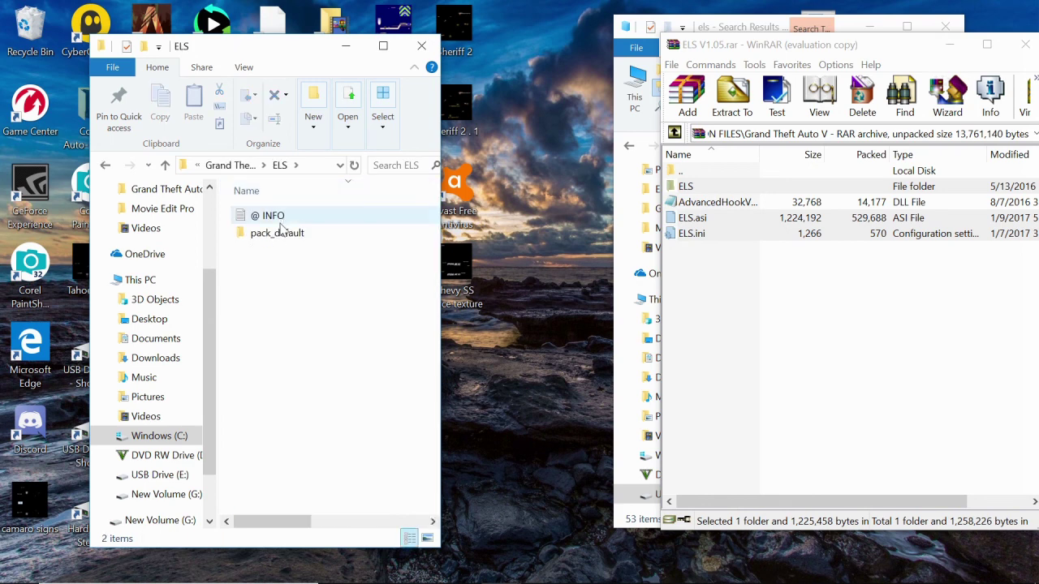
double_click(280, 234)
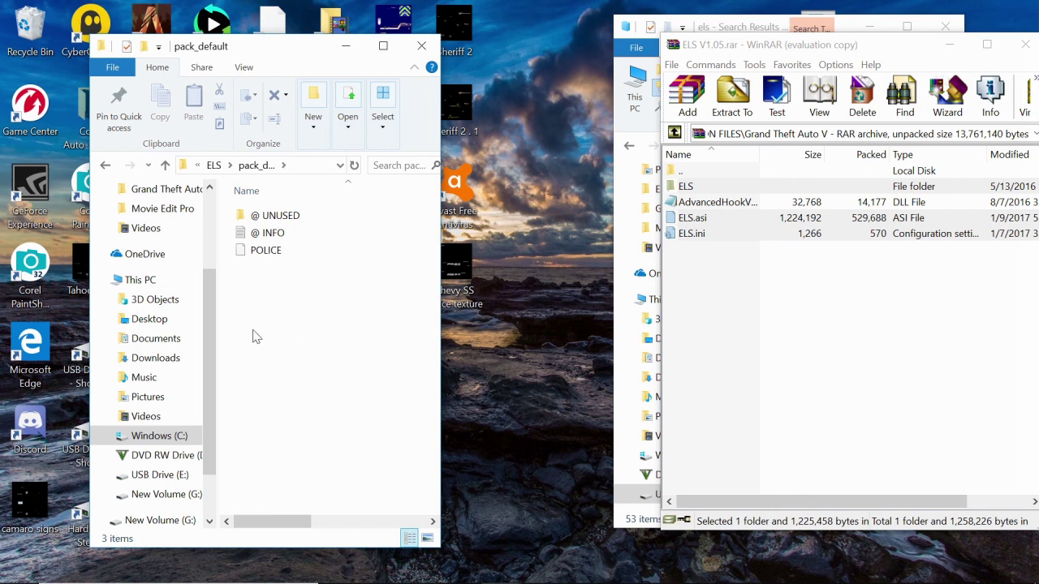
left_click(259, 251)
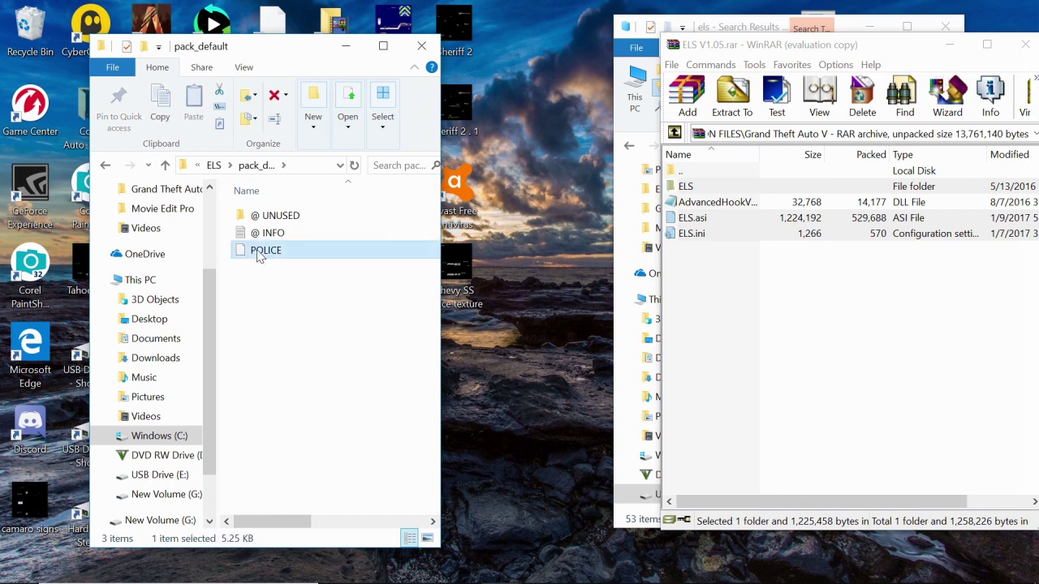
Step: Copy the POLICE file and paste five duplicates of it into the pack_default folder
right_click(259, 254)
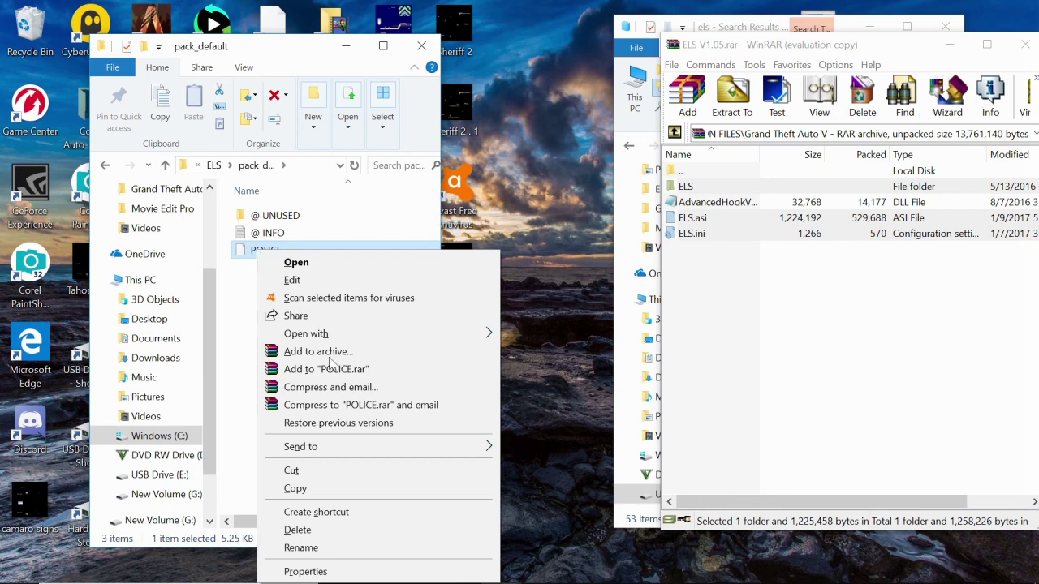
left_click(360, 491)
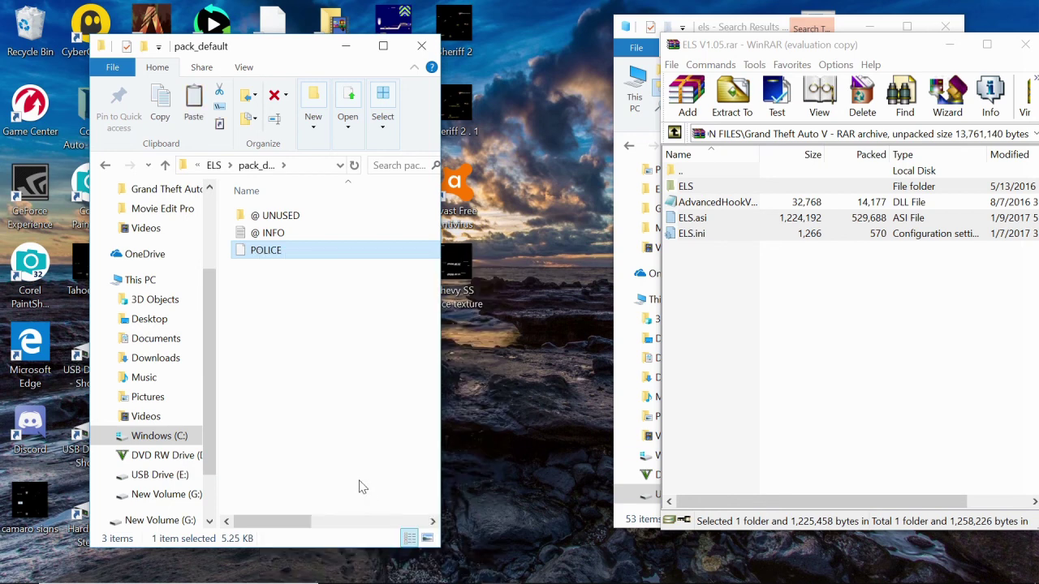
right_click(299, 390)
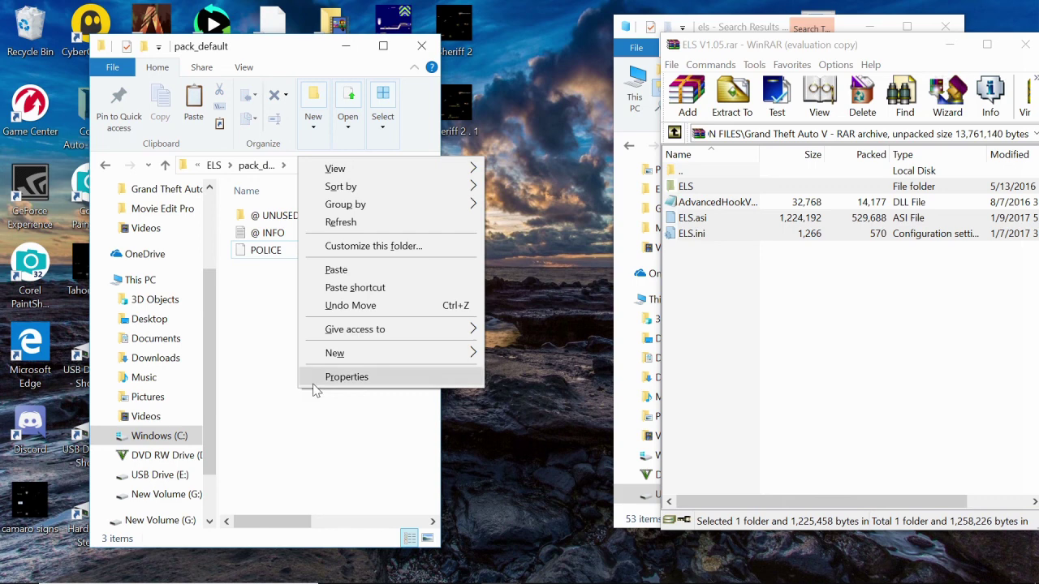
left_click(380, 271)
right_click(272, 398)
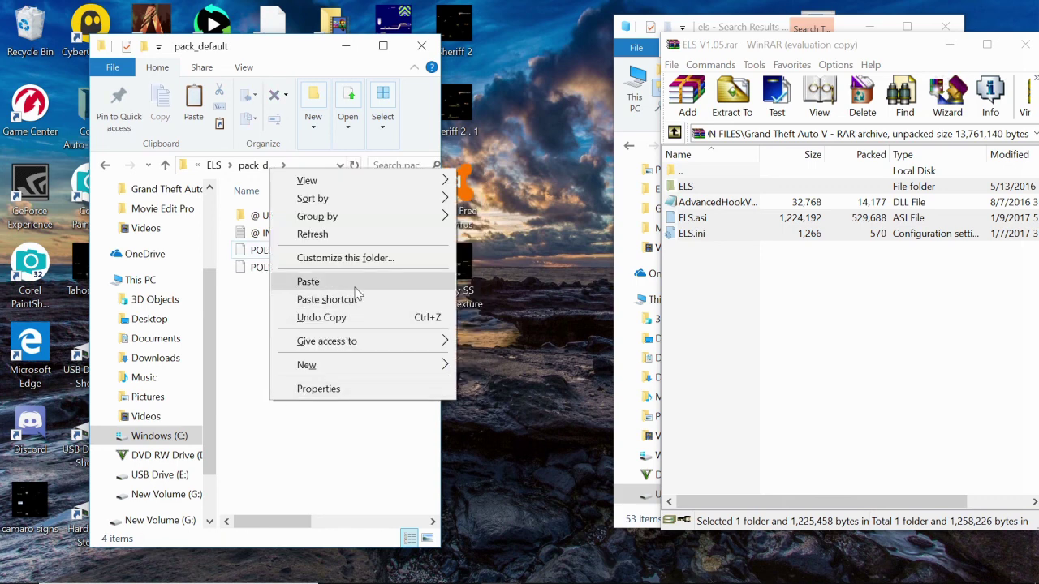
left_click(354, 286)
right_click(296, 426)
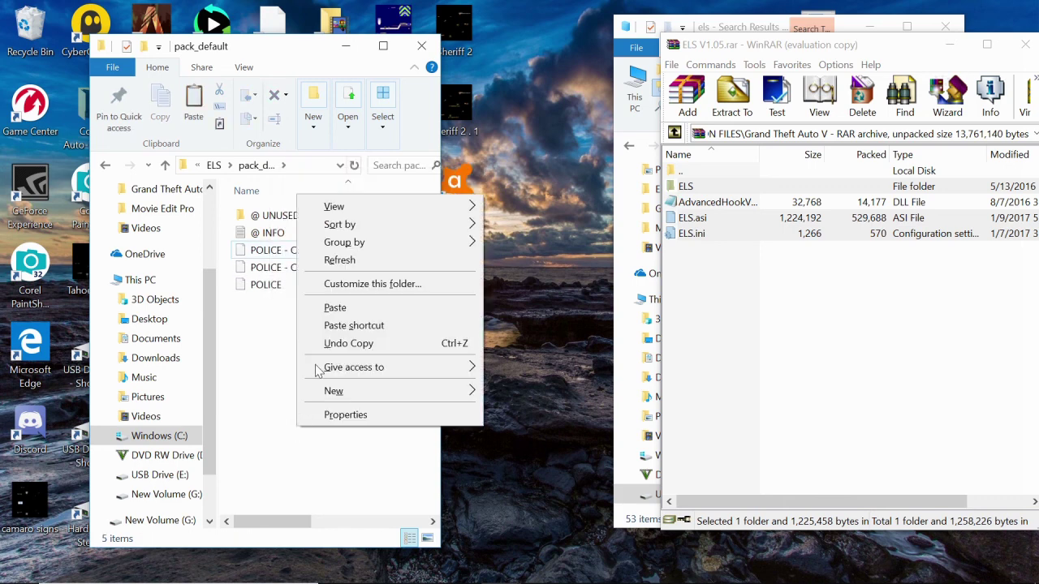
left_click(348, 306)
right_click(311, 421)
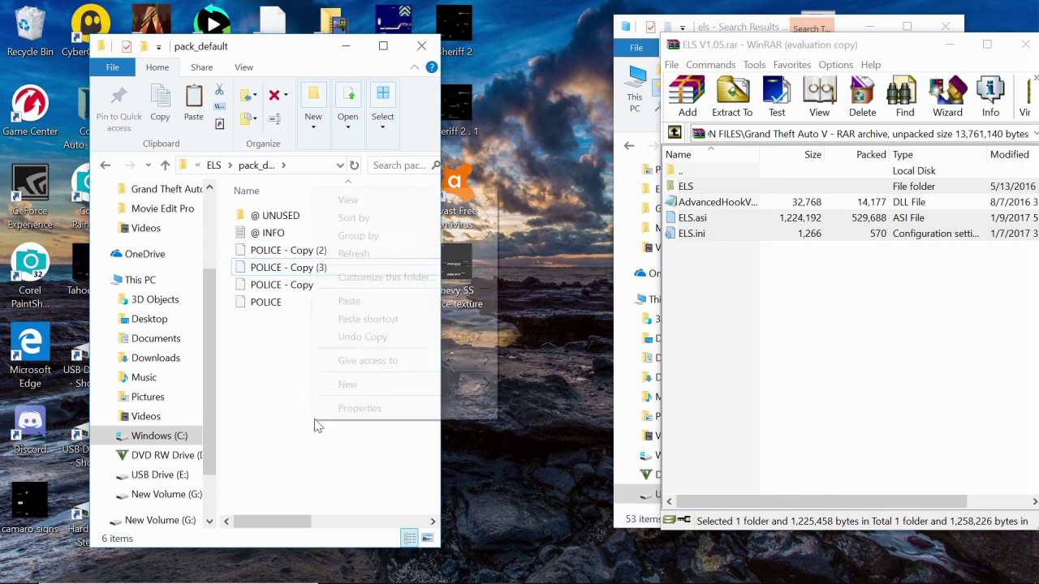
left_click(386, 302)
right_click(281, 482)
left_click(329, 362)
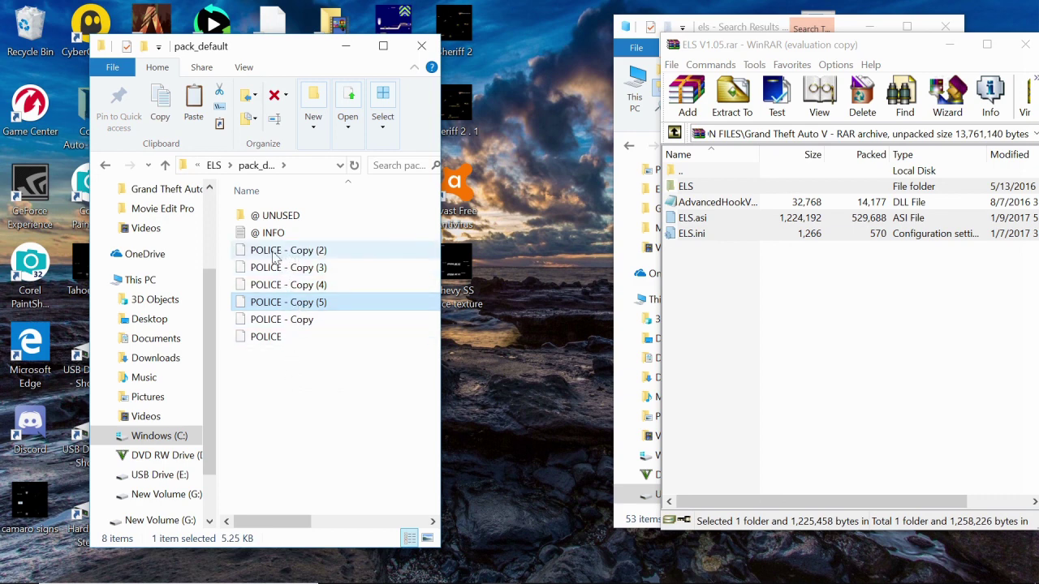
Step: Rename the file "POLICE - Copy" to POLICE2
left_click(337, 328)
left_click(332, 327)
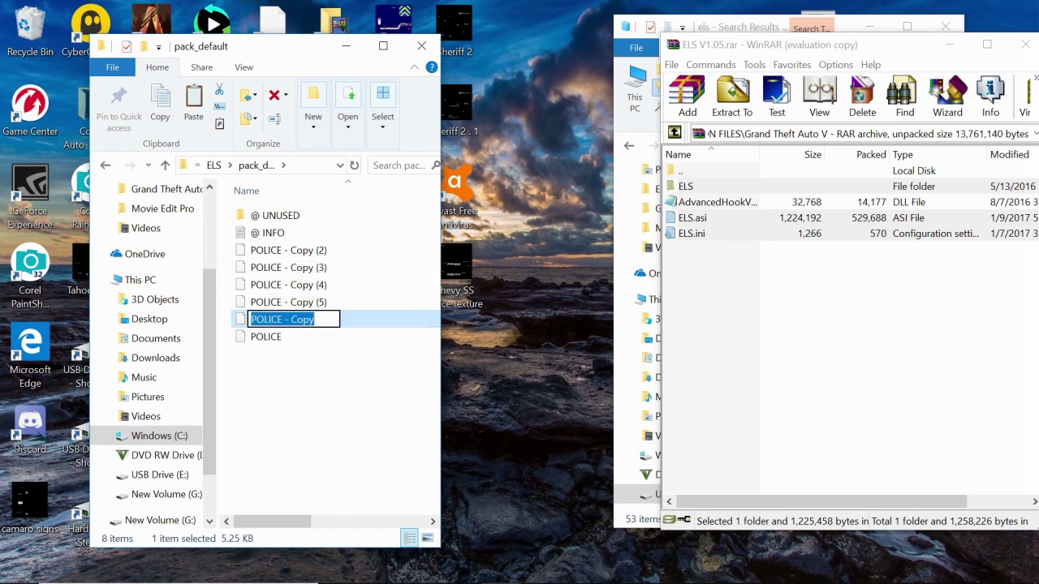
key("Right")
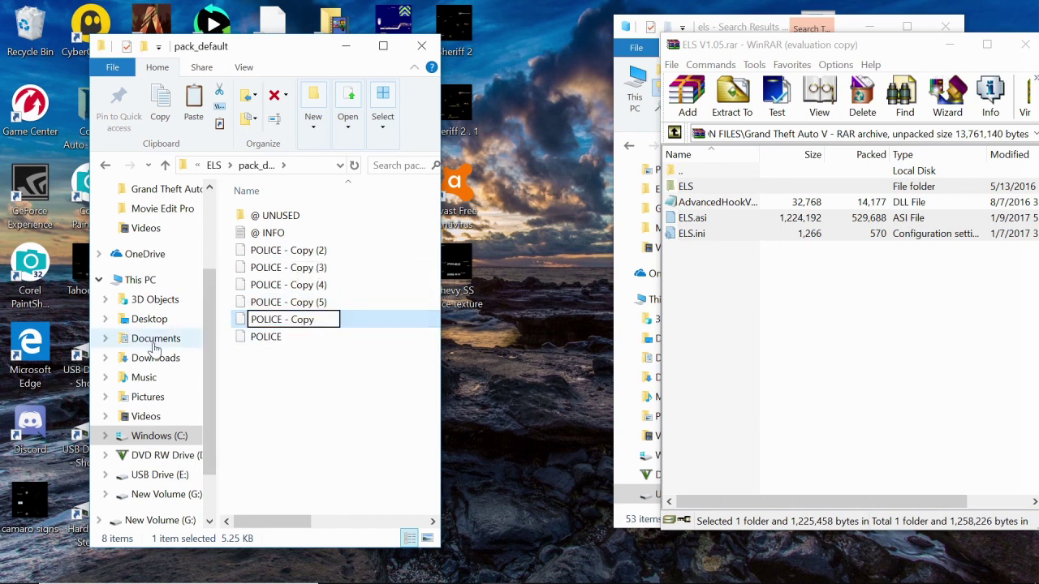
key("BackSpace")
key("BackSpace")
key("BackSpace")
key("BackSpace")
key("BackSpace")
key("BackSpace")
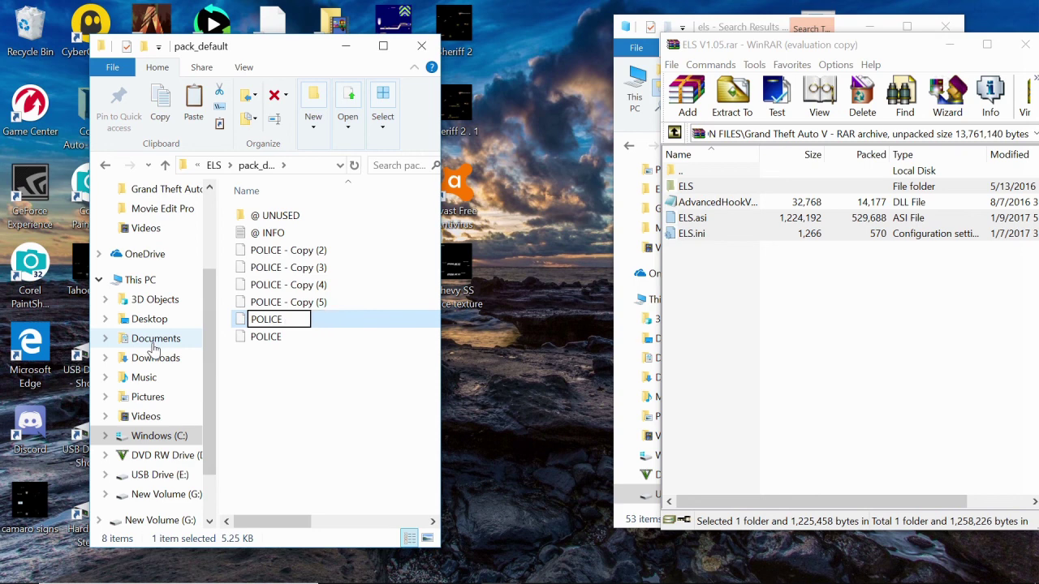
key("BackSpace")
type("2")
key("Return")
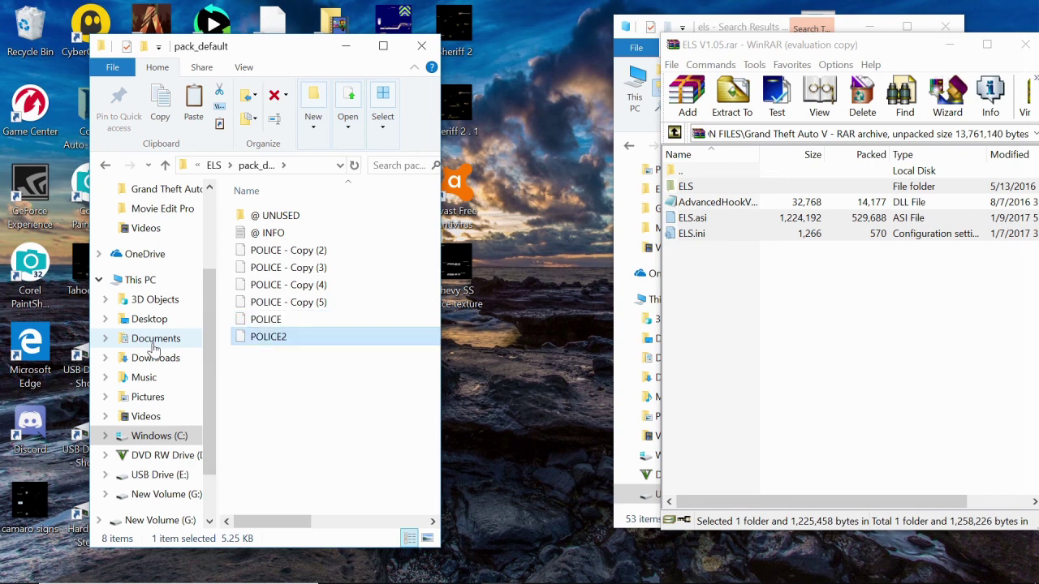
left_click(317, 302)
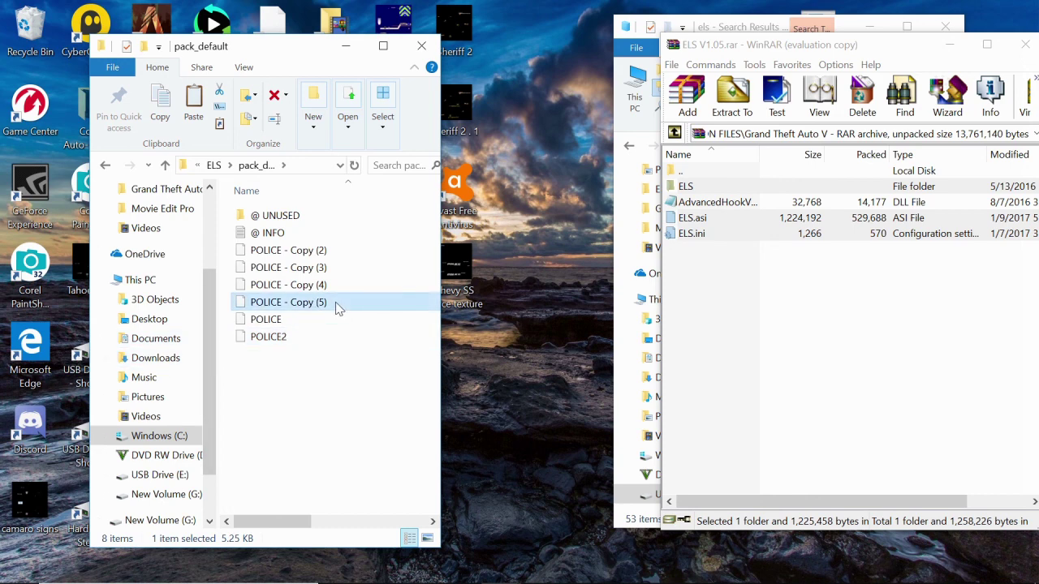
key("F2")
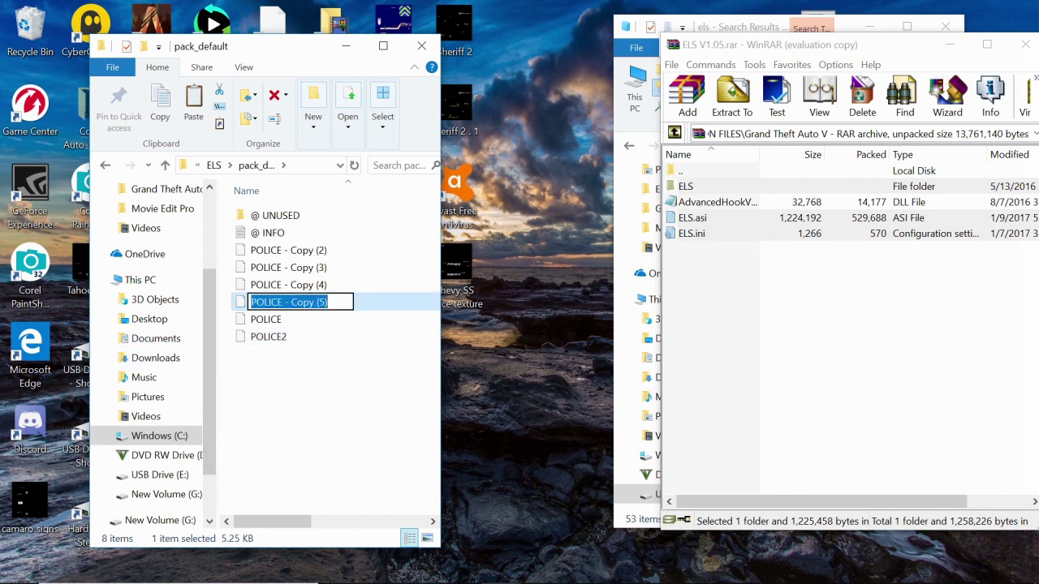
left_click(154, 299)
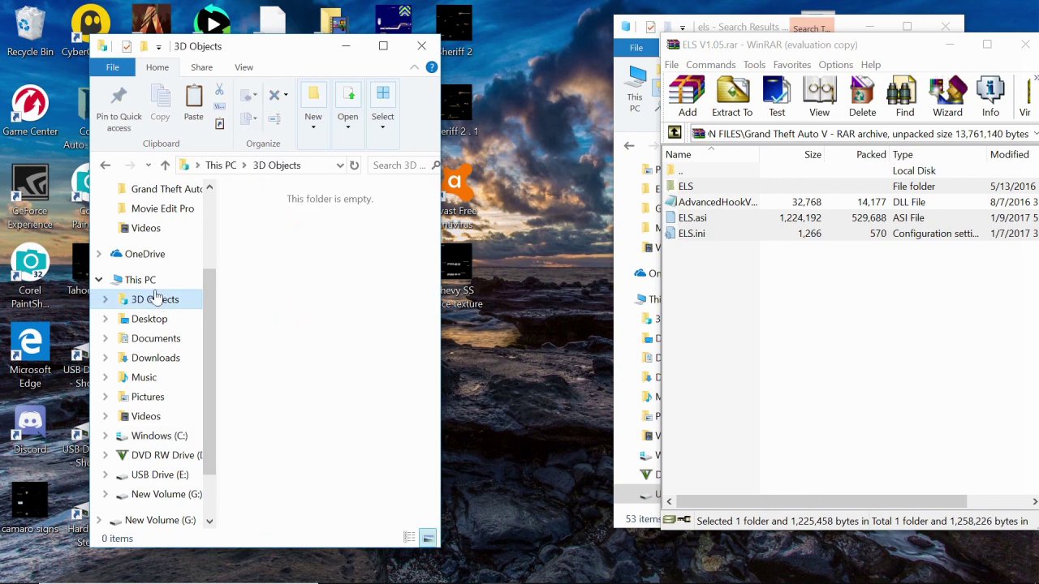
left_click(104, 165)
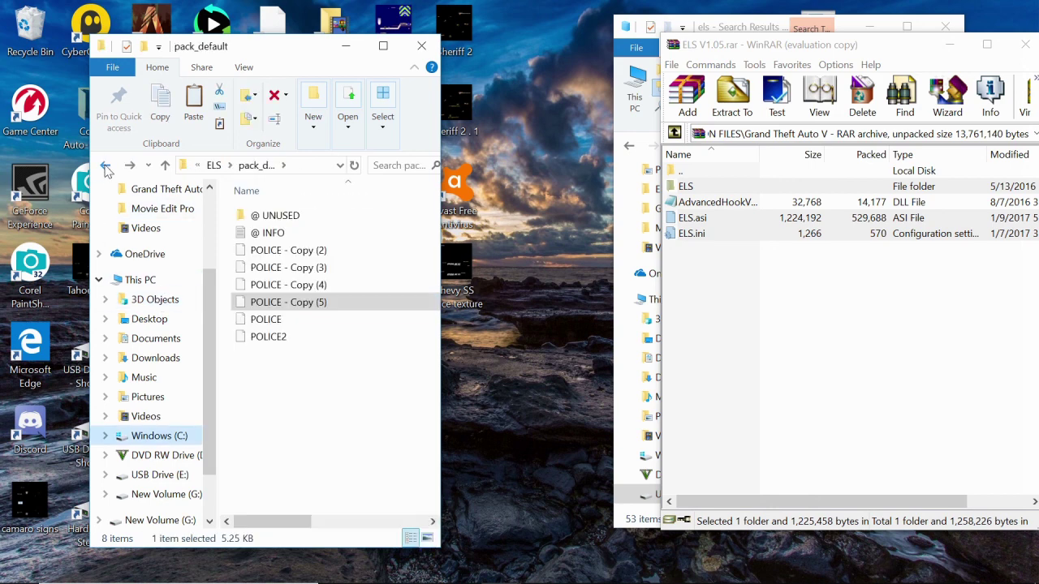
double_click(348, 306)
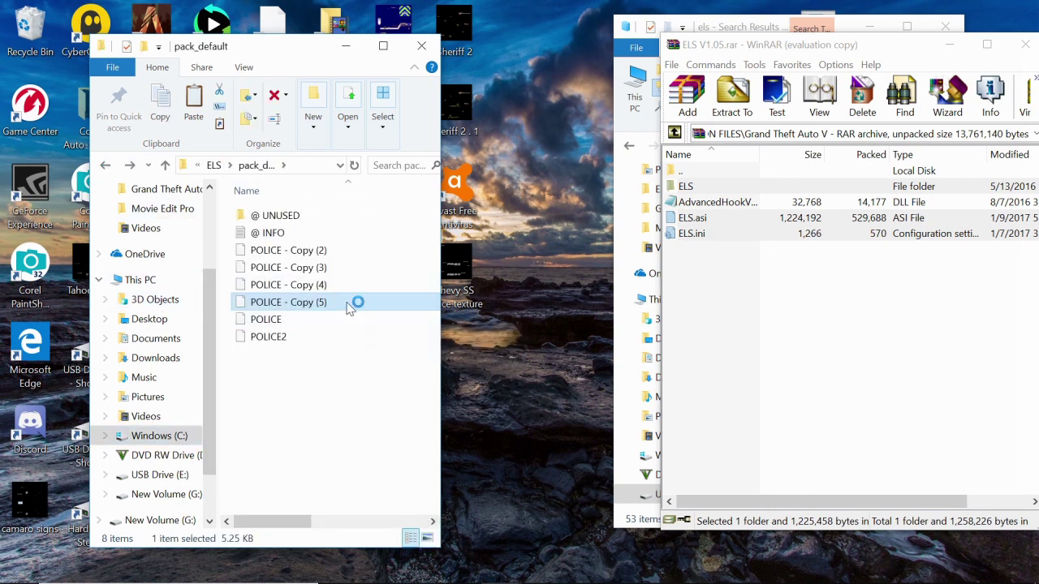
left_click(349, 337)
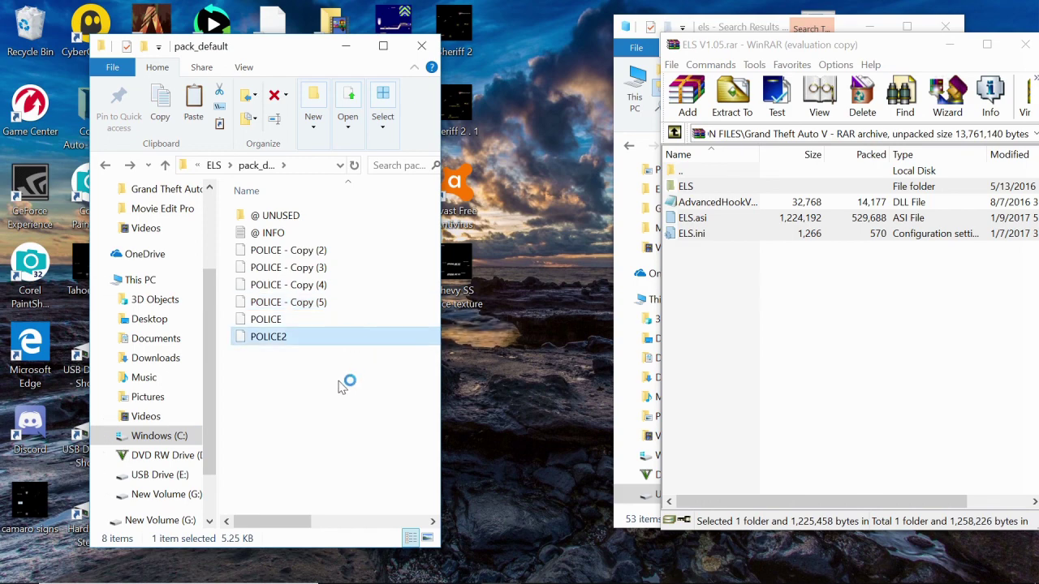
left_click(339, 369)
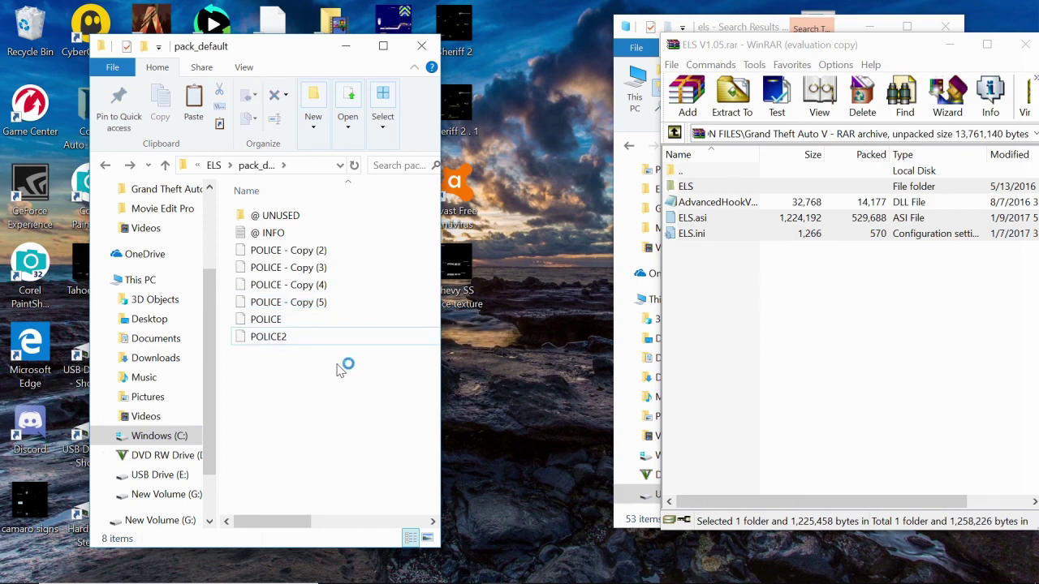
left_click(332, 306)
key("F2")
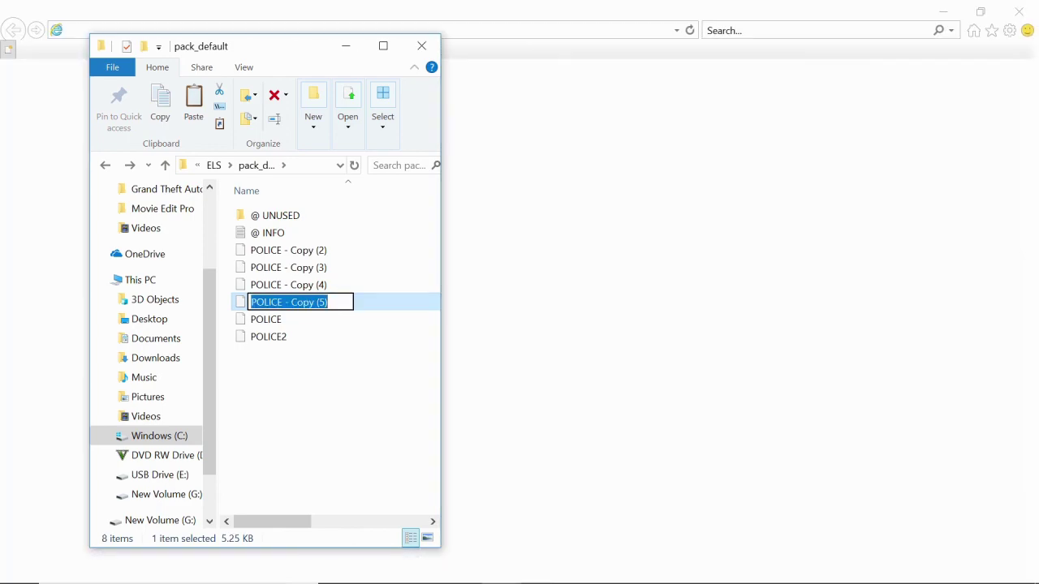
left_click(945, 16)
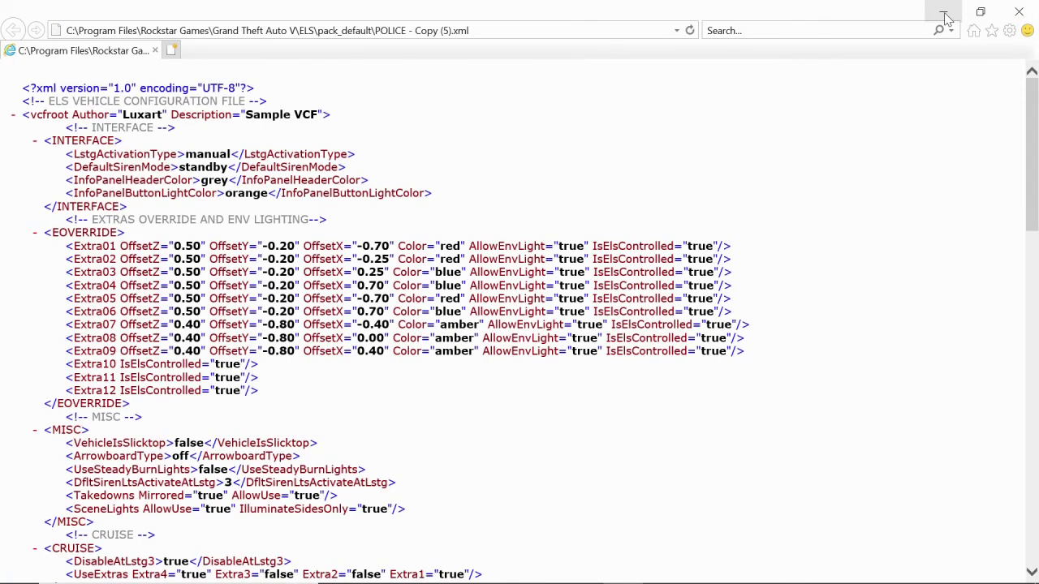
left_click(945, 16)
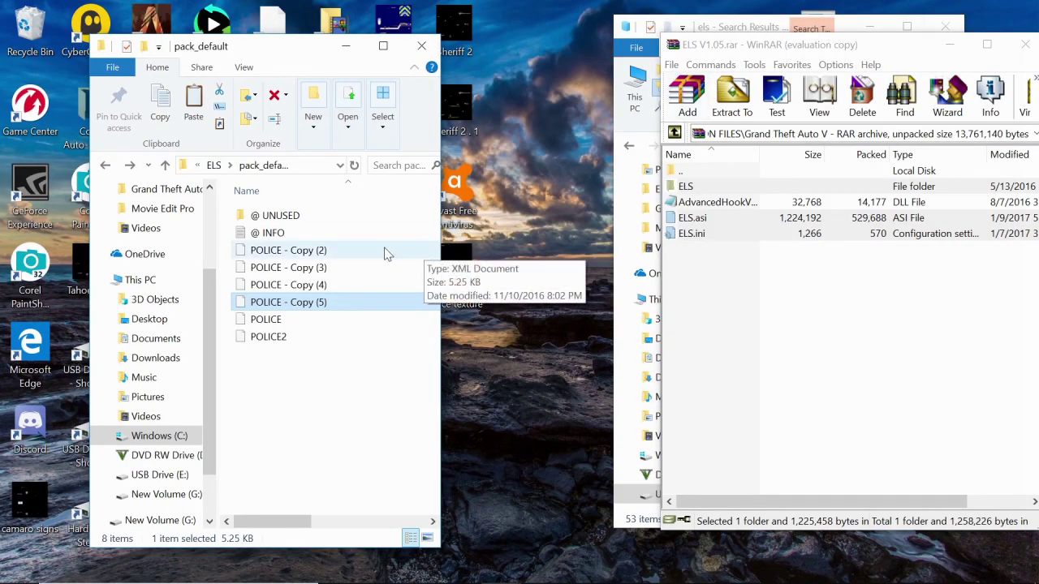
Step: Rename the file "POLICE - Copy (5)" to POLICE3
left_click(334, 301)
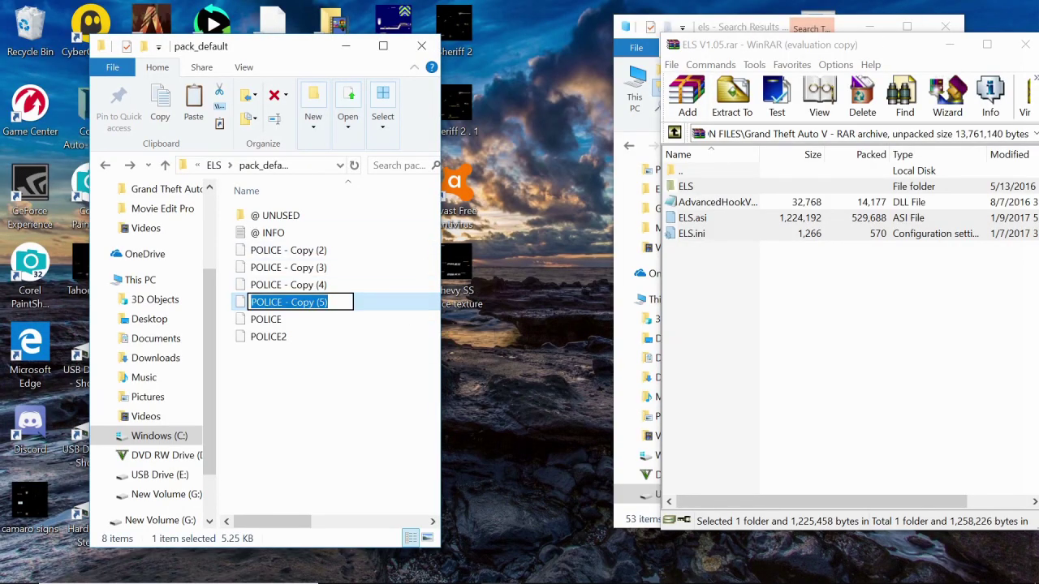
left_click(341, 305)
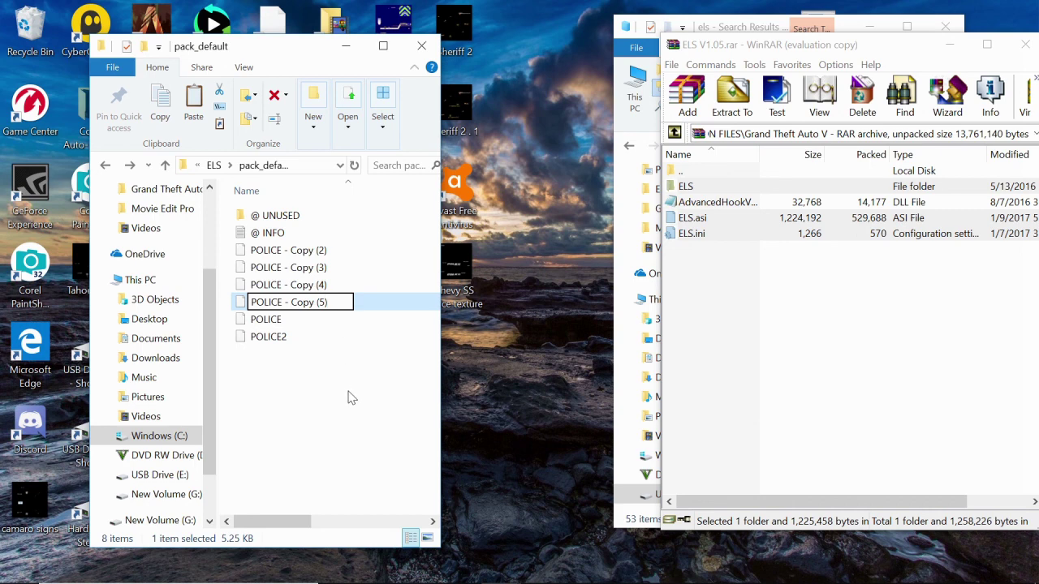
key("BackSpace")
key("BackSpace")
key("BackSpace")
key("BackSpace")
key("BackSpace")
key("BackSpace")
key("BackSpace")
key("BackSpace")
key("BackSpace")
key("BackSpace")
key("BackSpace")
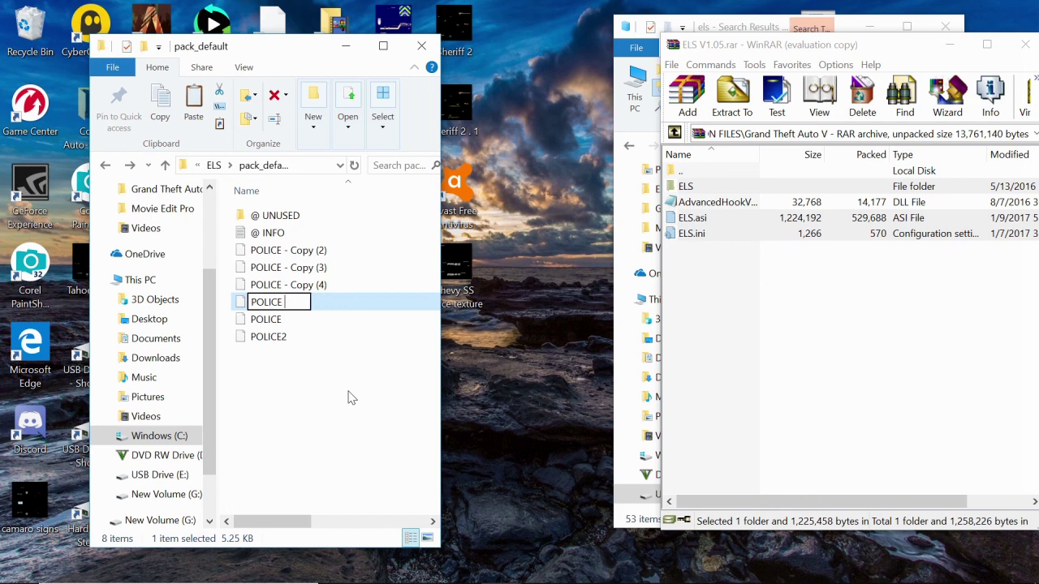
type("3")
left_click(325, 401)
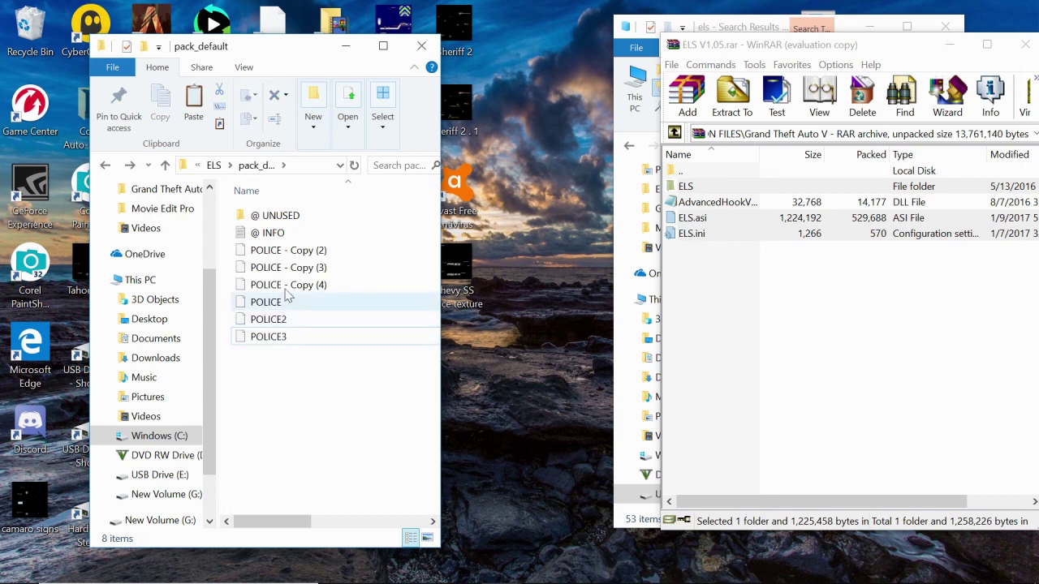
Step: Rename the file "POLICE - Copy (4)" to fbi
left_click(339, 289)
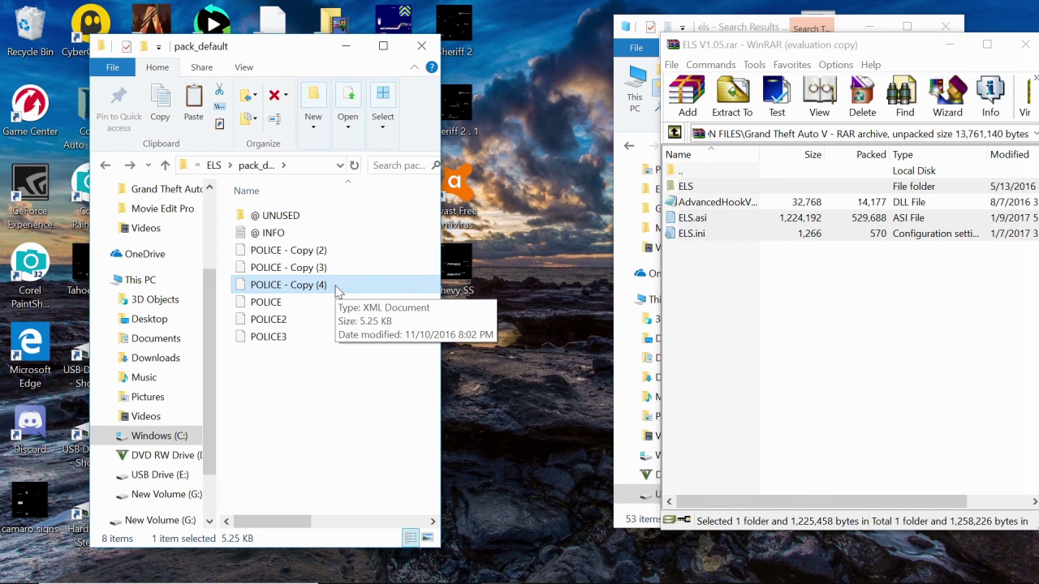
left_click(336, 287)
key("End")
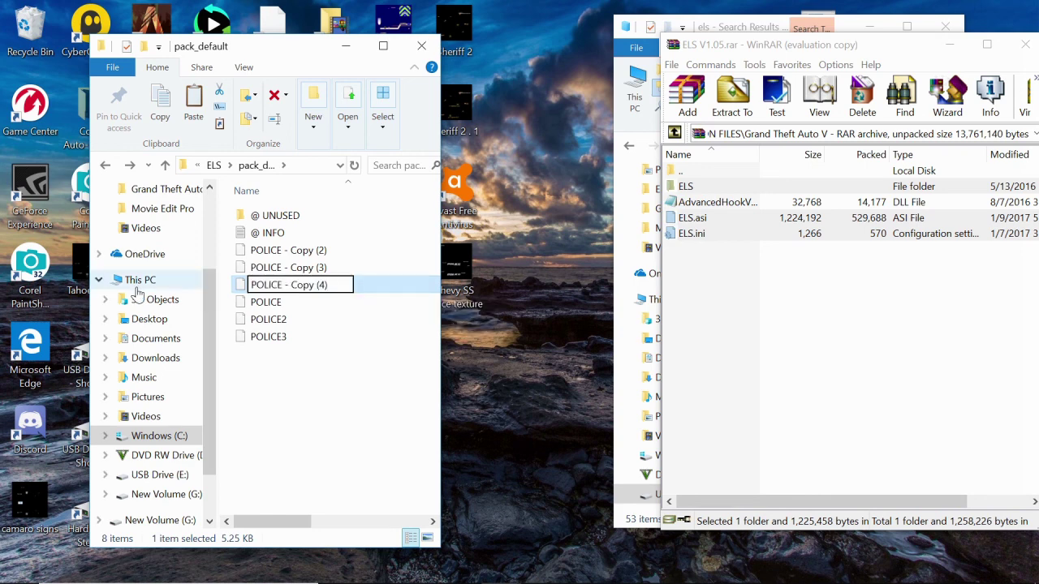
key("BackSpace")
key("BackSpace")
key("BackSpace")
key("BackSpace")
key("BackSpace")
key("BackSpace")
key("BackSpace")
key("BackSpace")
key("BackSpace")
key("BackSpace")
key("BackSpace")
key("BackSpace")
key("BackSpace")
key("BackSpace")
key("BackSpace")
key("BackSpace")
key("BackSpace")
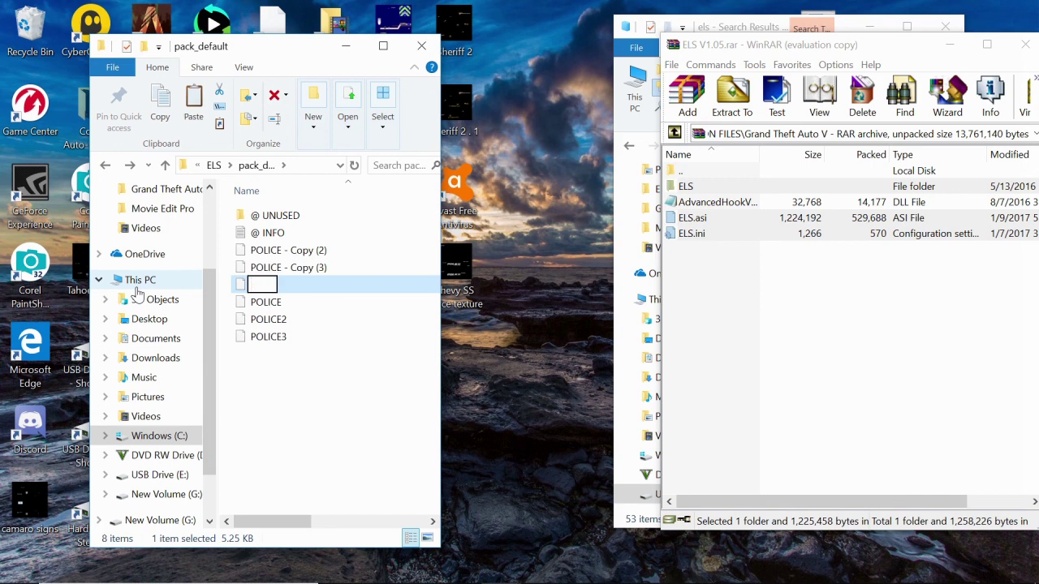
type("fbi")
key("Return")
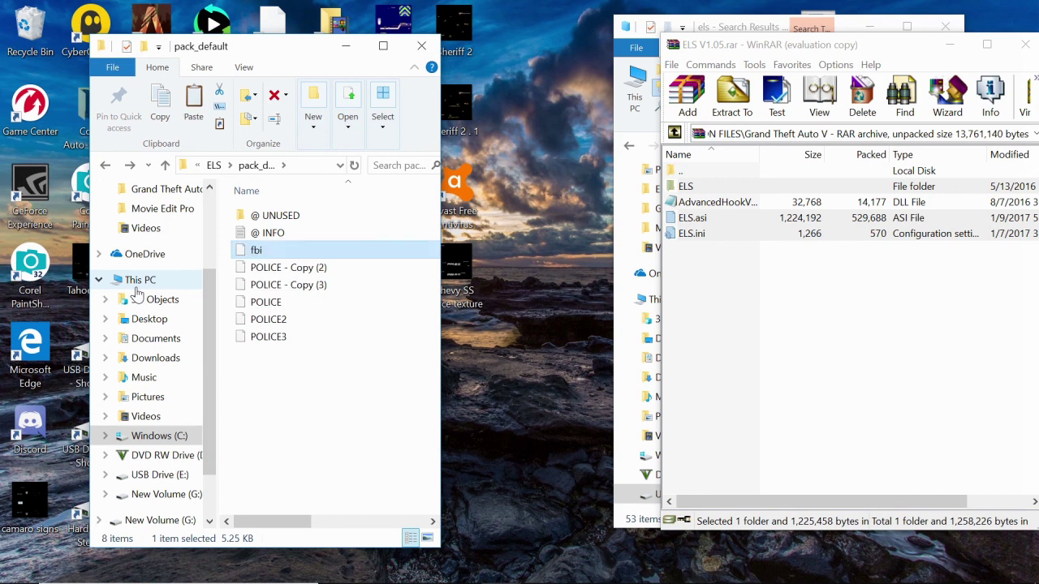
Step: Close the pack_default folder, ELS archive and USB search windows, and launch RAGEPluginHook from the desktop, allowing it to make changes
left_click(415, 52)
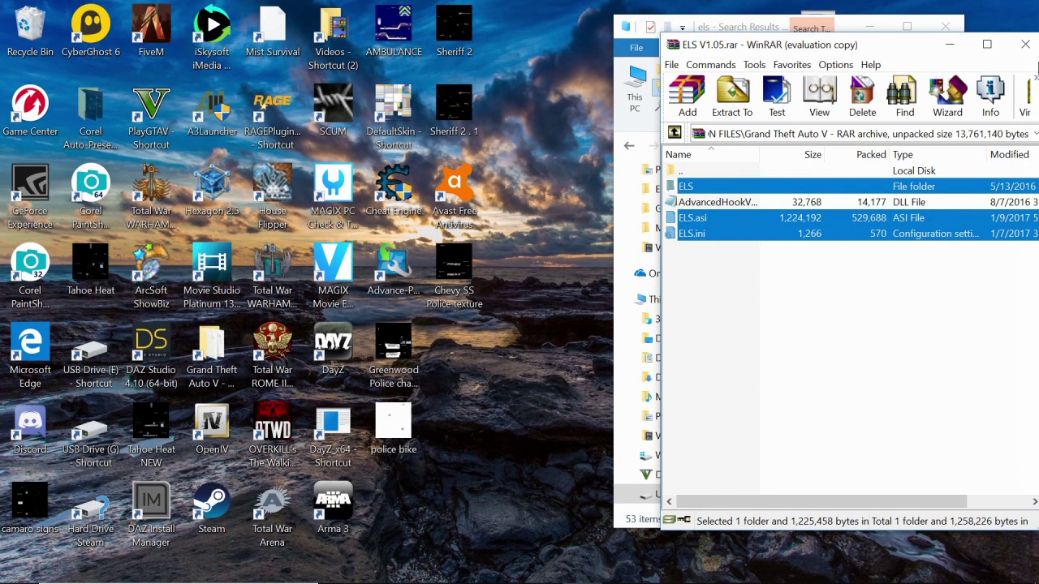
left_click(1024, 44)
left_click(945, 27)
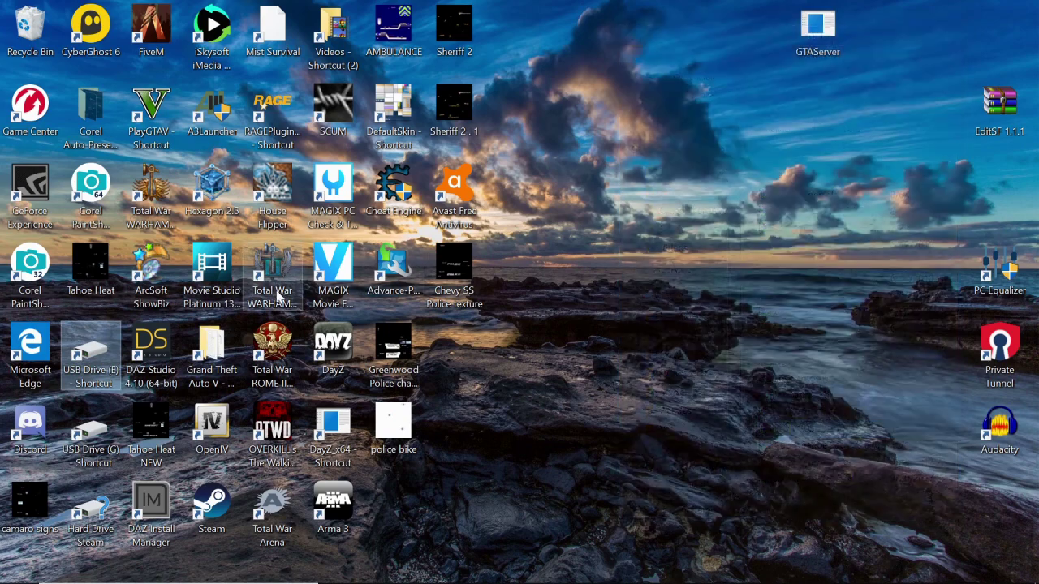
double_click(273, 114)
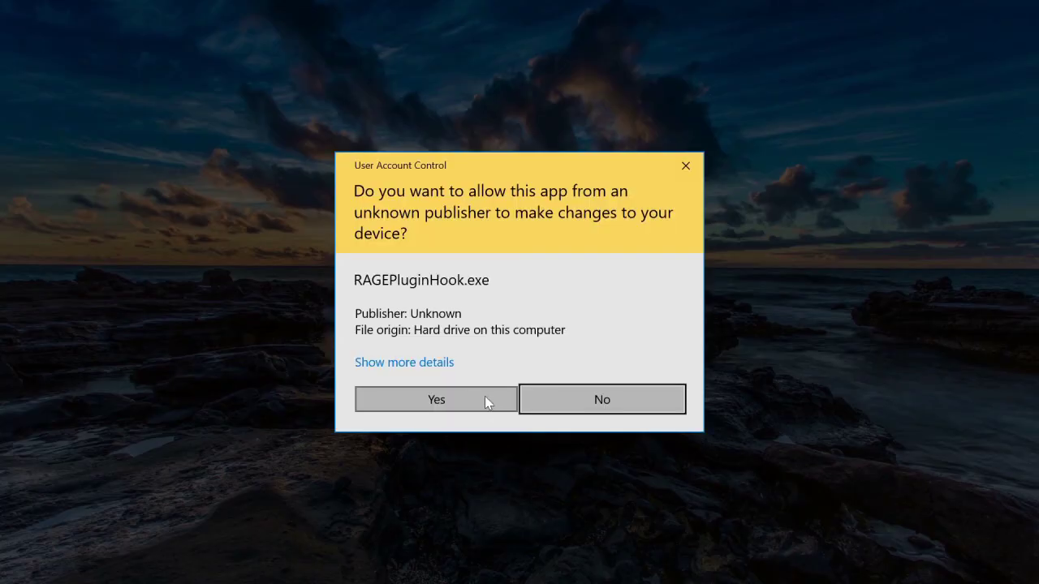
left_click(489, 408)
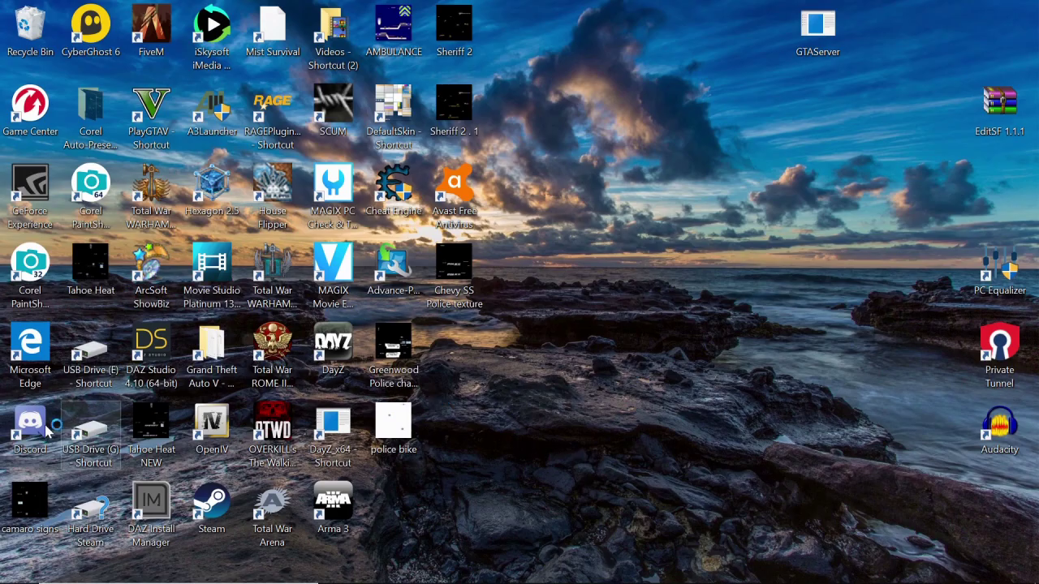